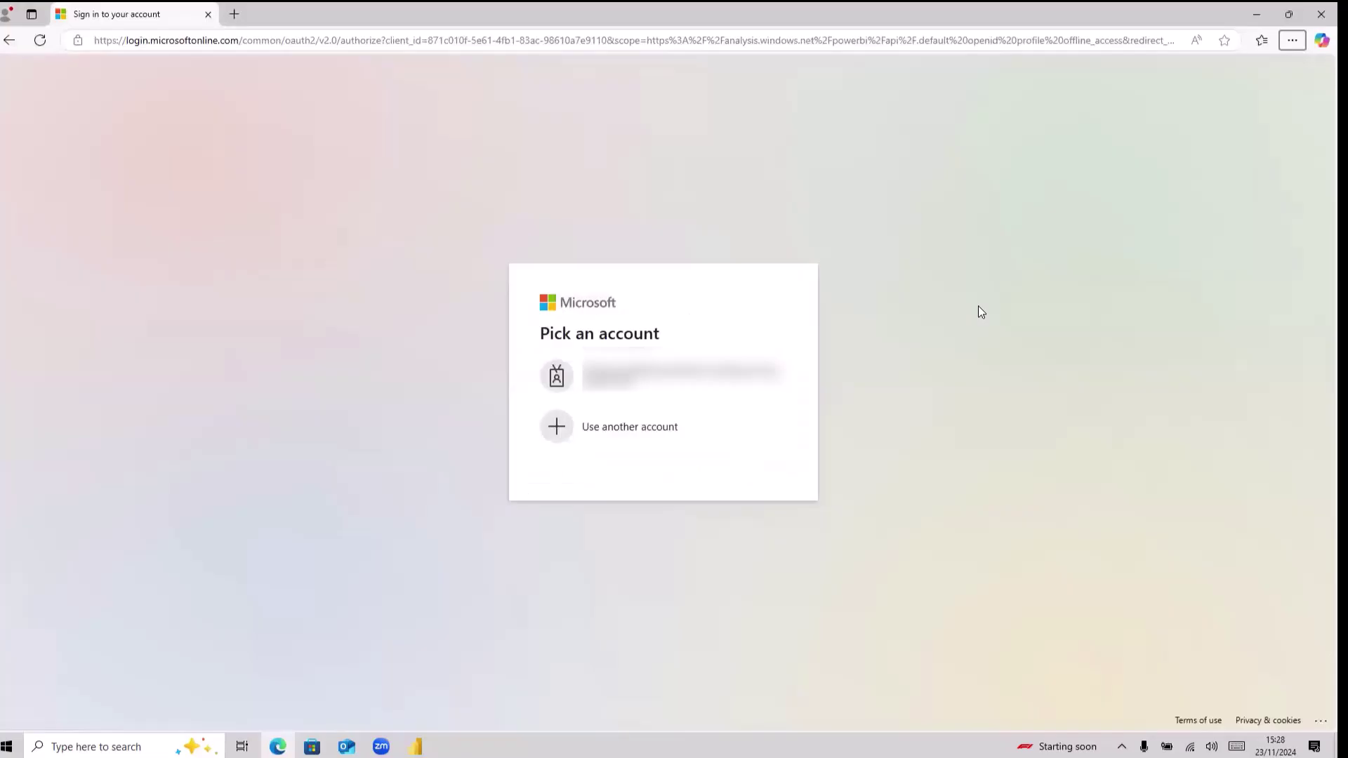
Sign in with the listed Microsoft account and its password, stay signed in without being asked again, and decline saving the password.
left_click(730, 372)
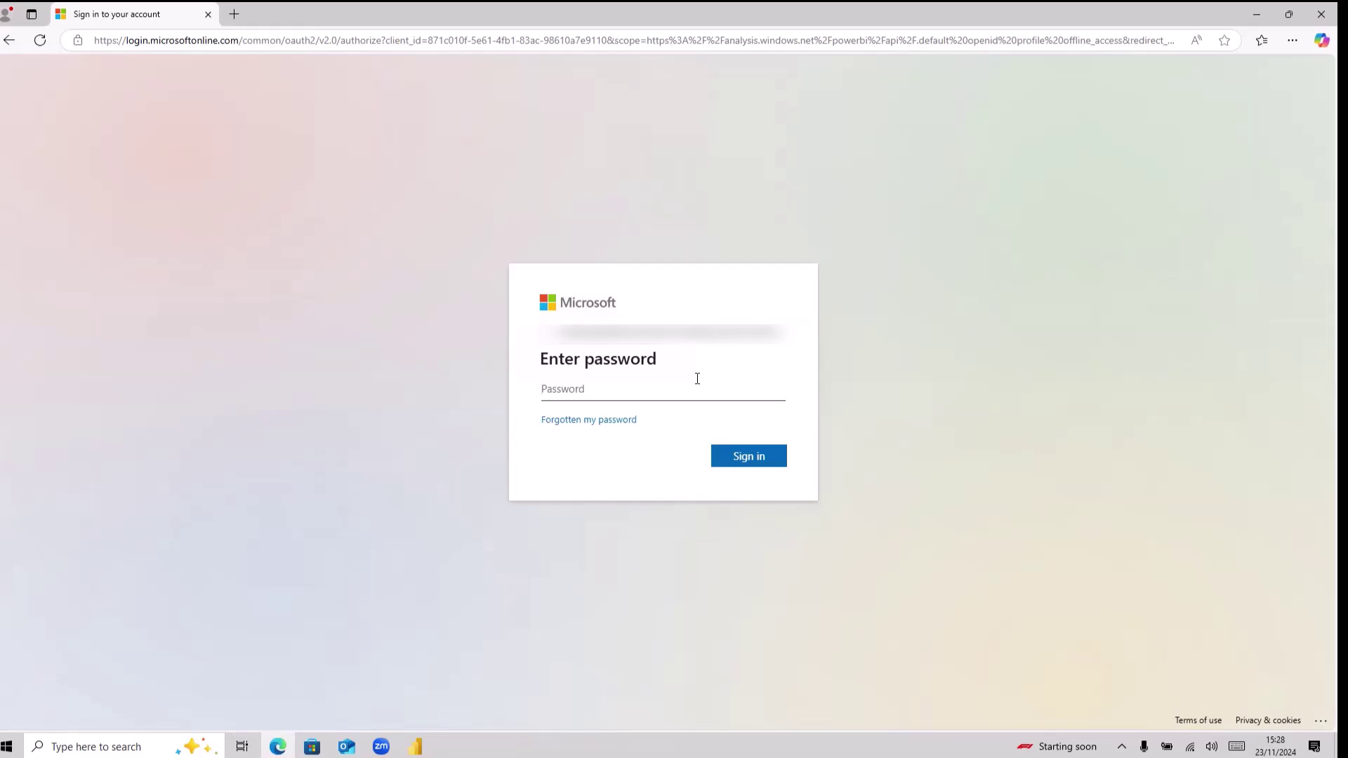
type("••••••••")
key("Return")
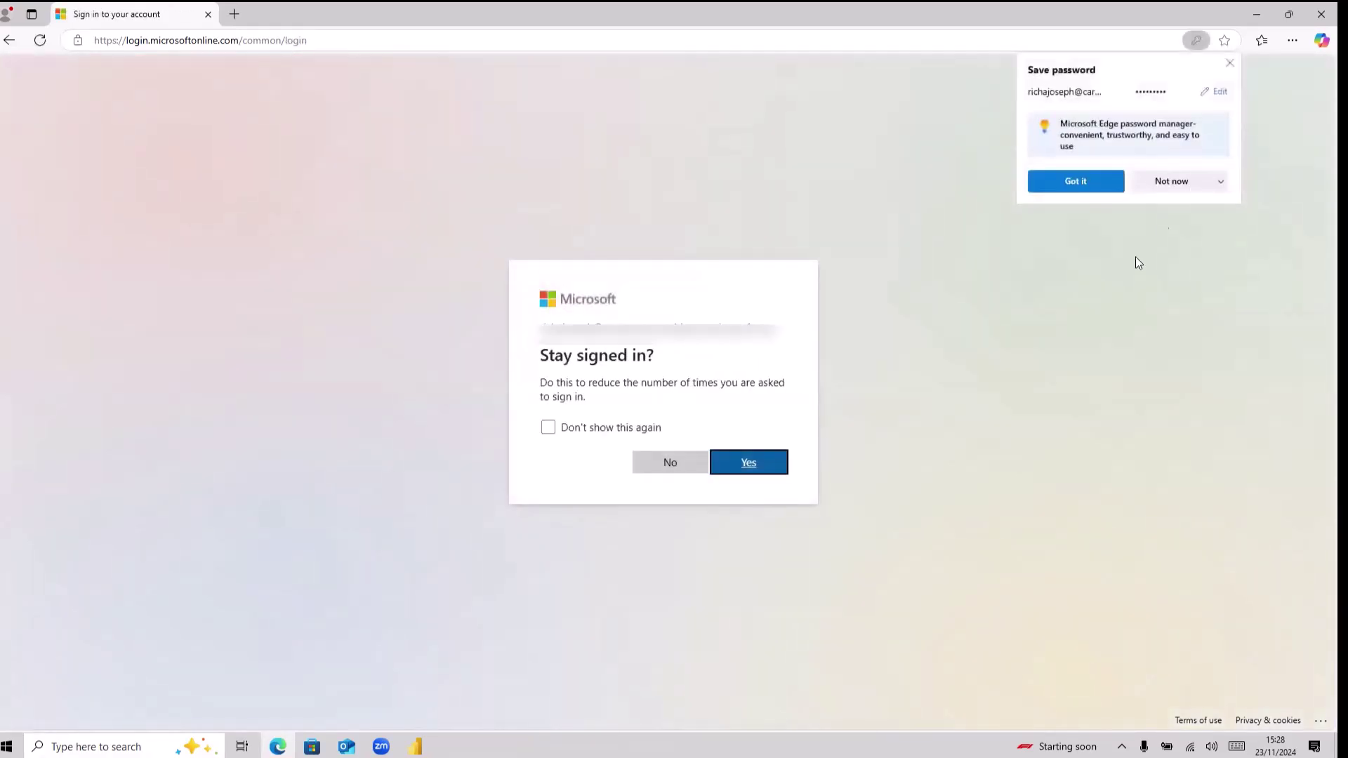
left_click(624, 428)
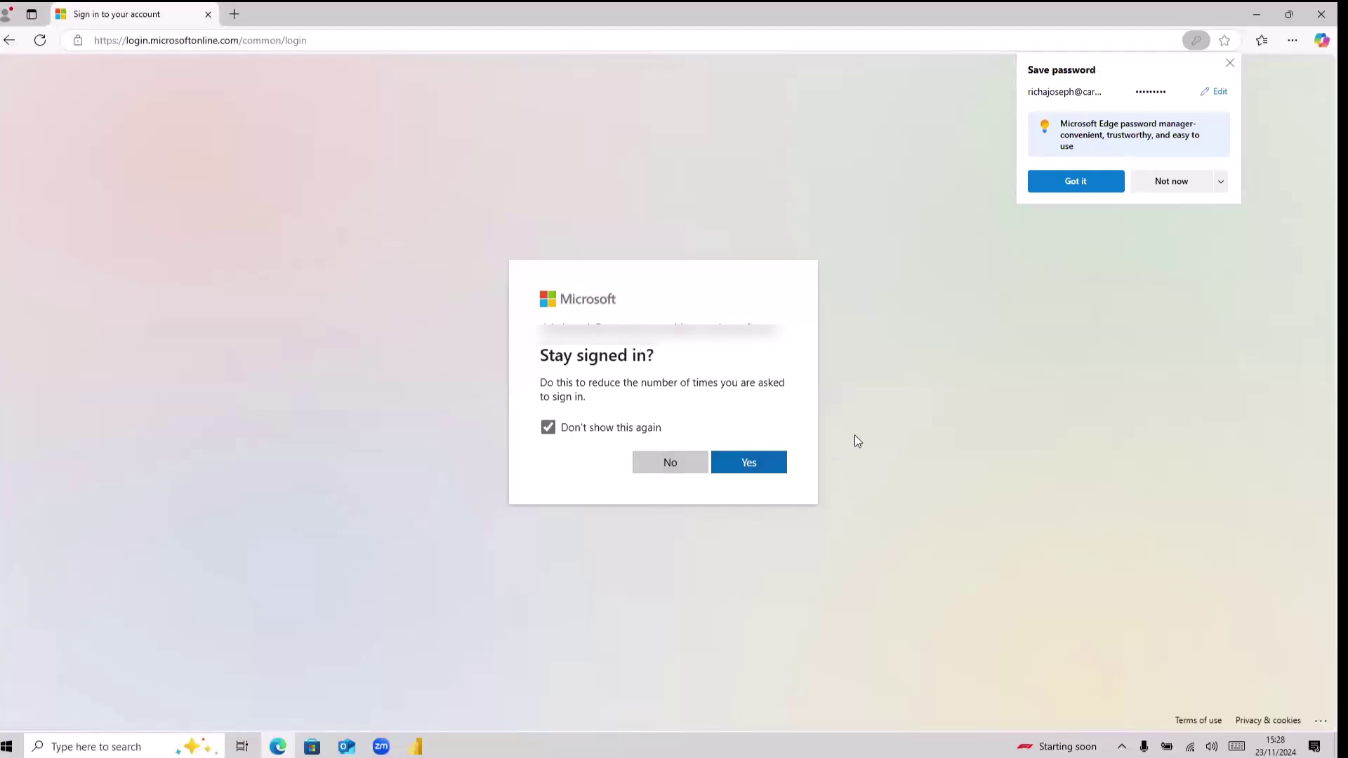
left_click(775, 464)
left_click(176, 225)
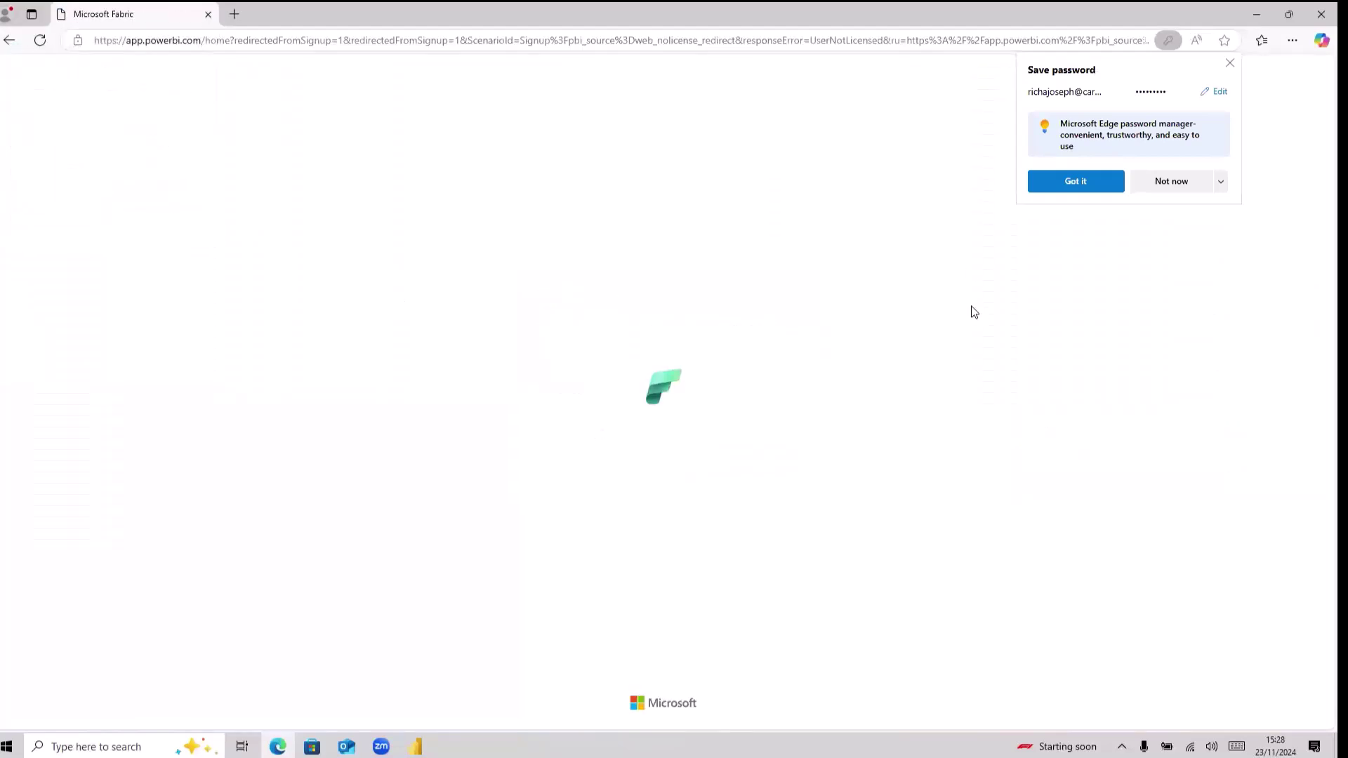
left_click(1171, 181)
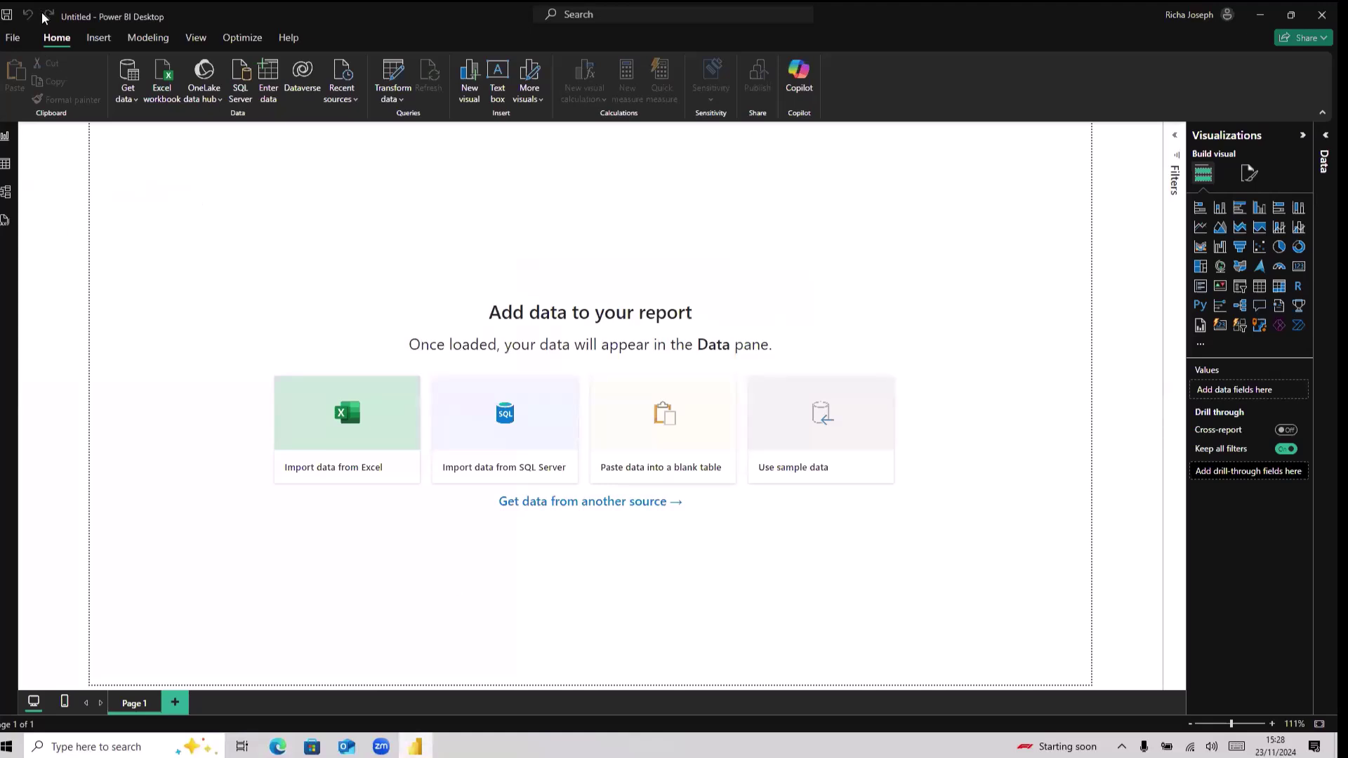
In Power BI Desktop, open the full Get Data connector list and look through the available data sources.
left_click(132, 103)
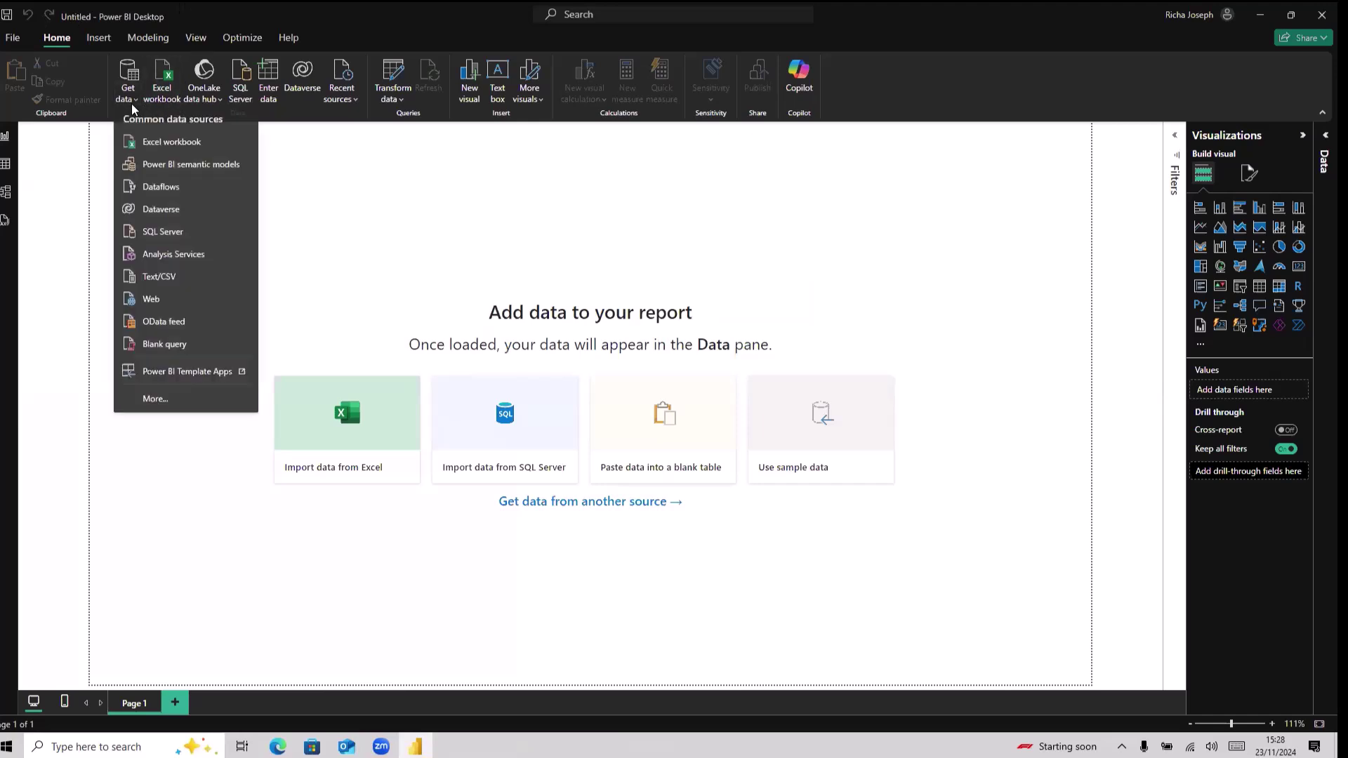
left_click(154, 399)
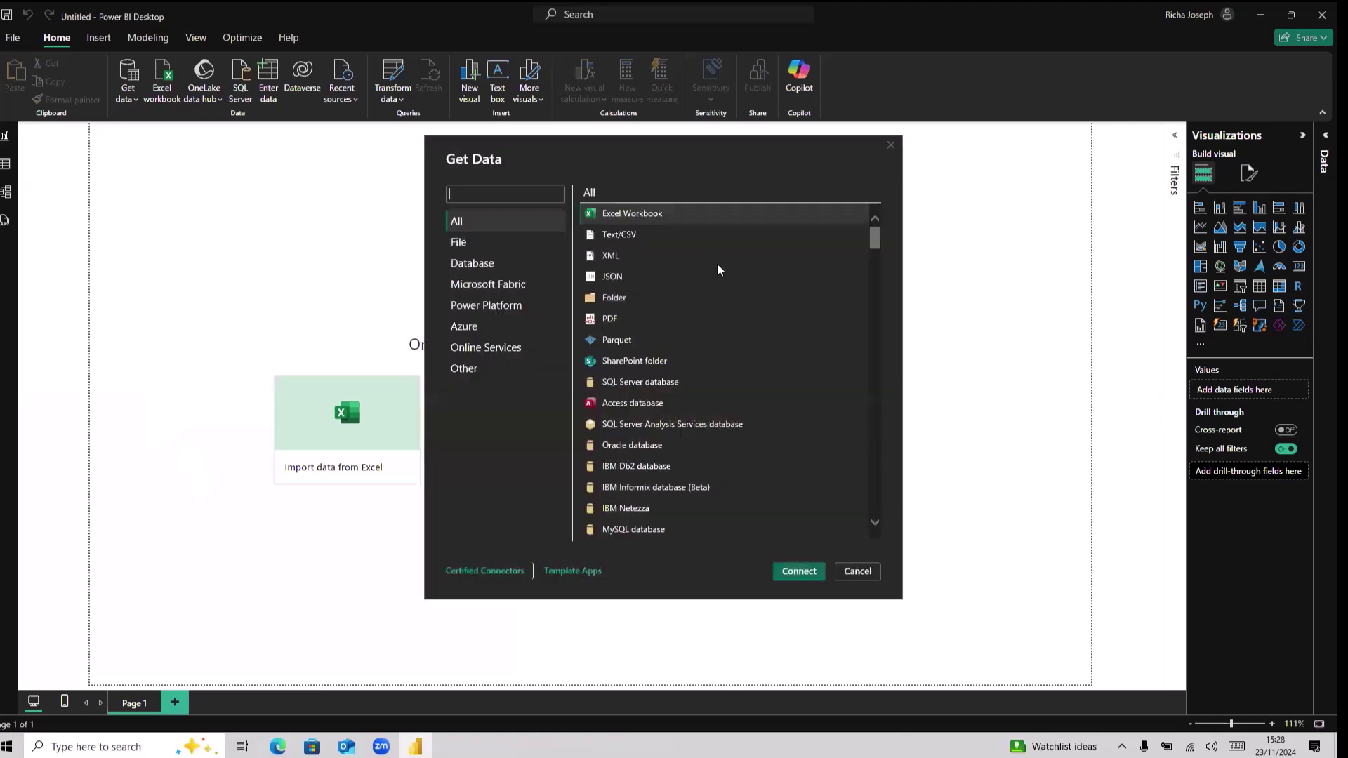
scroll(720, 274, "down", 20)
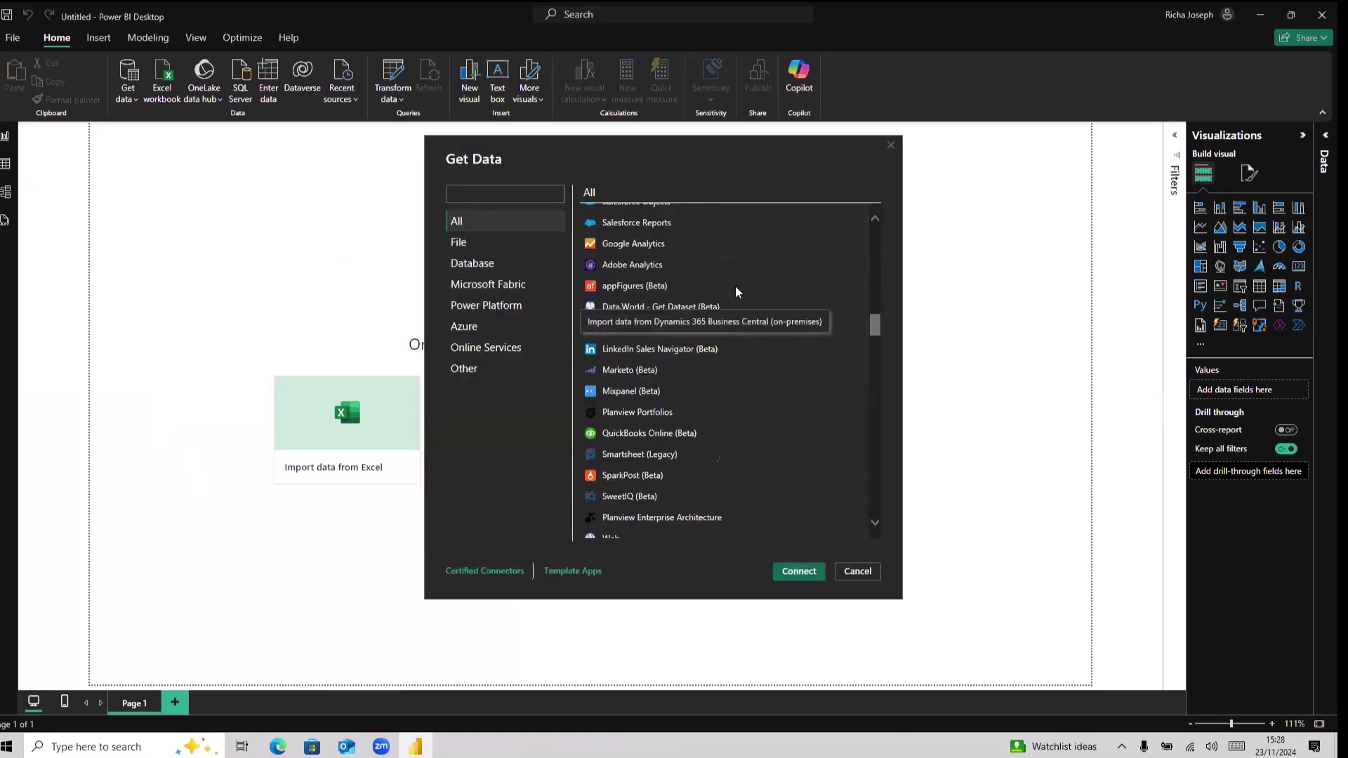
scroll(735, 285, "down", 10)
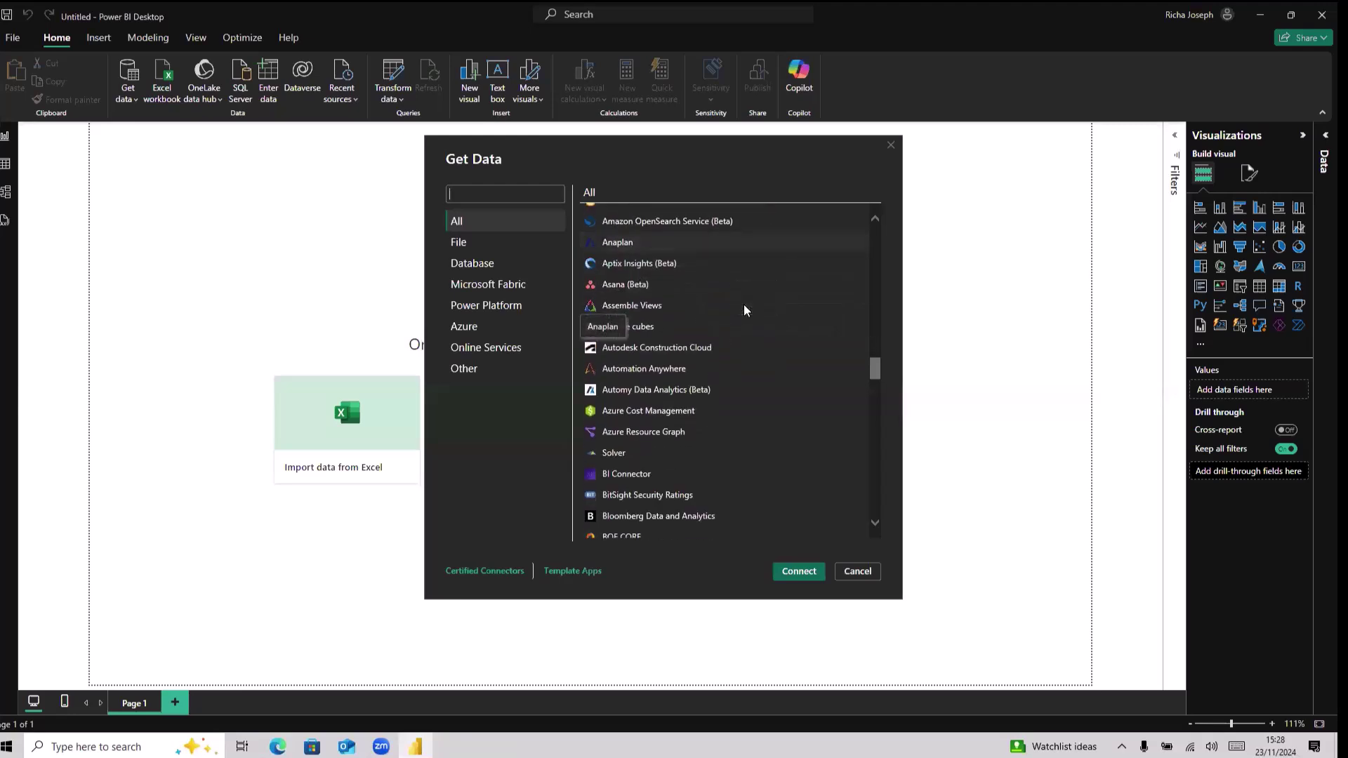
scroll(744, 305, "down", 15)
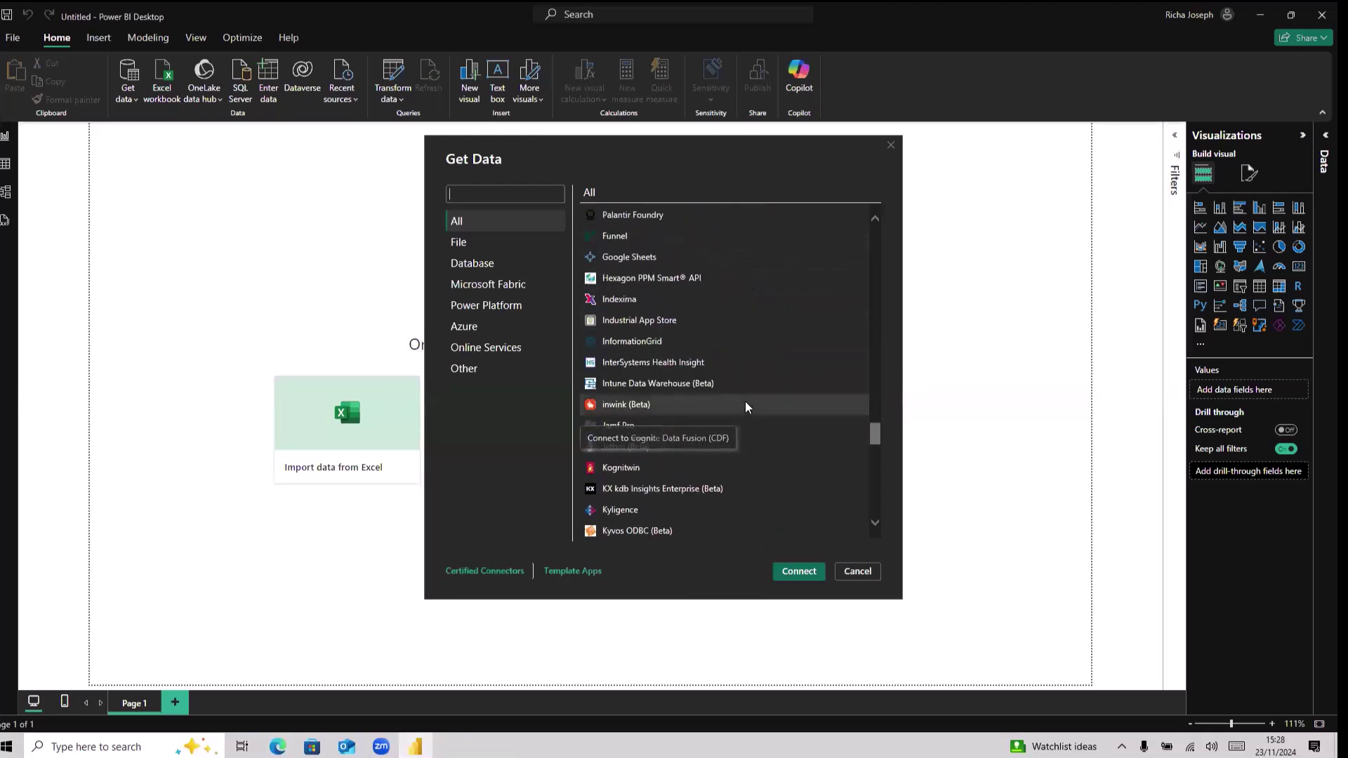
scroll(808, 449, "down", 5)
left_click_drag(875, 449, 882, 222)
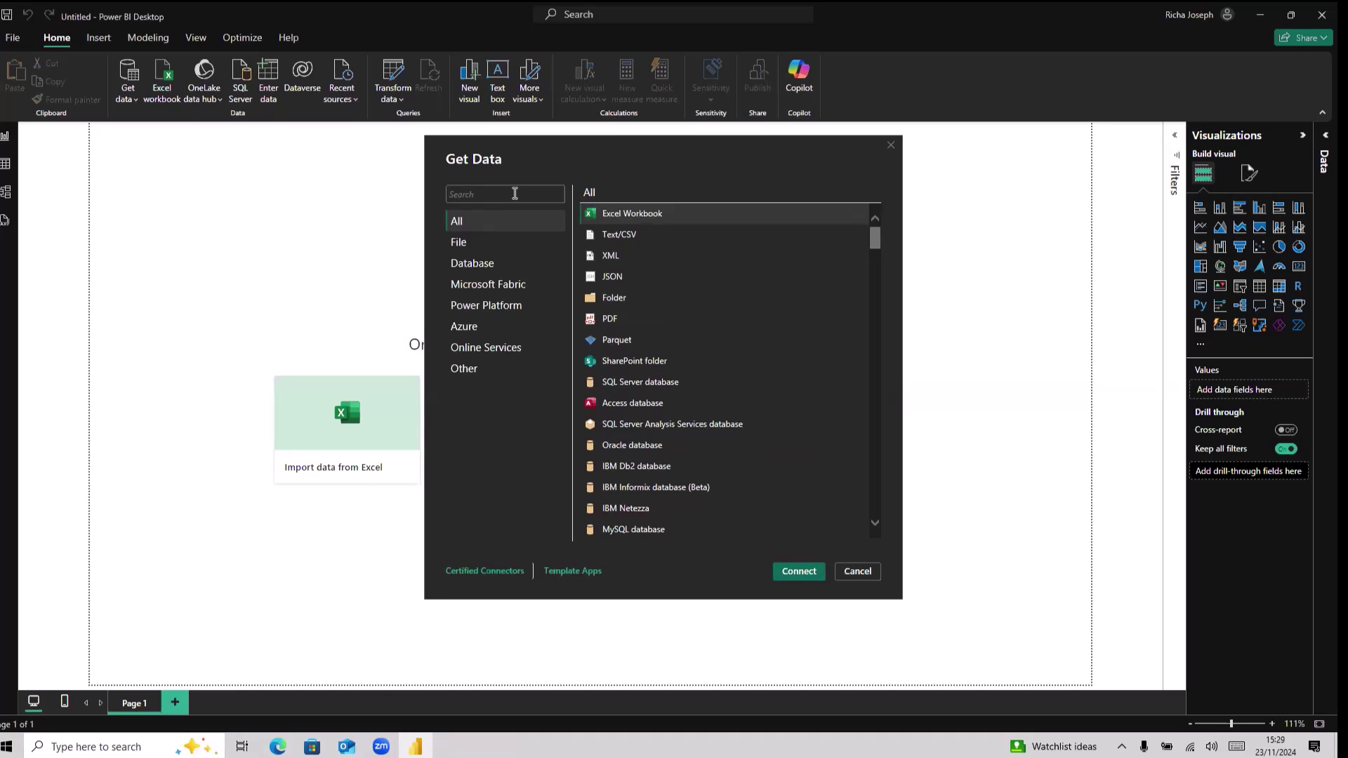
Switch to the Edge browser, search Google for "covid data" in a new tab, and open the Worldometer coronavirus statistics page.
left_click(278, 747)
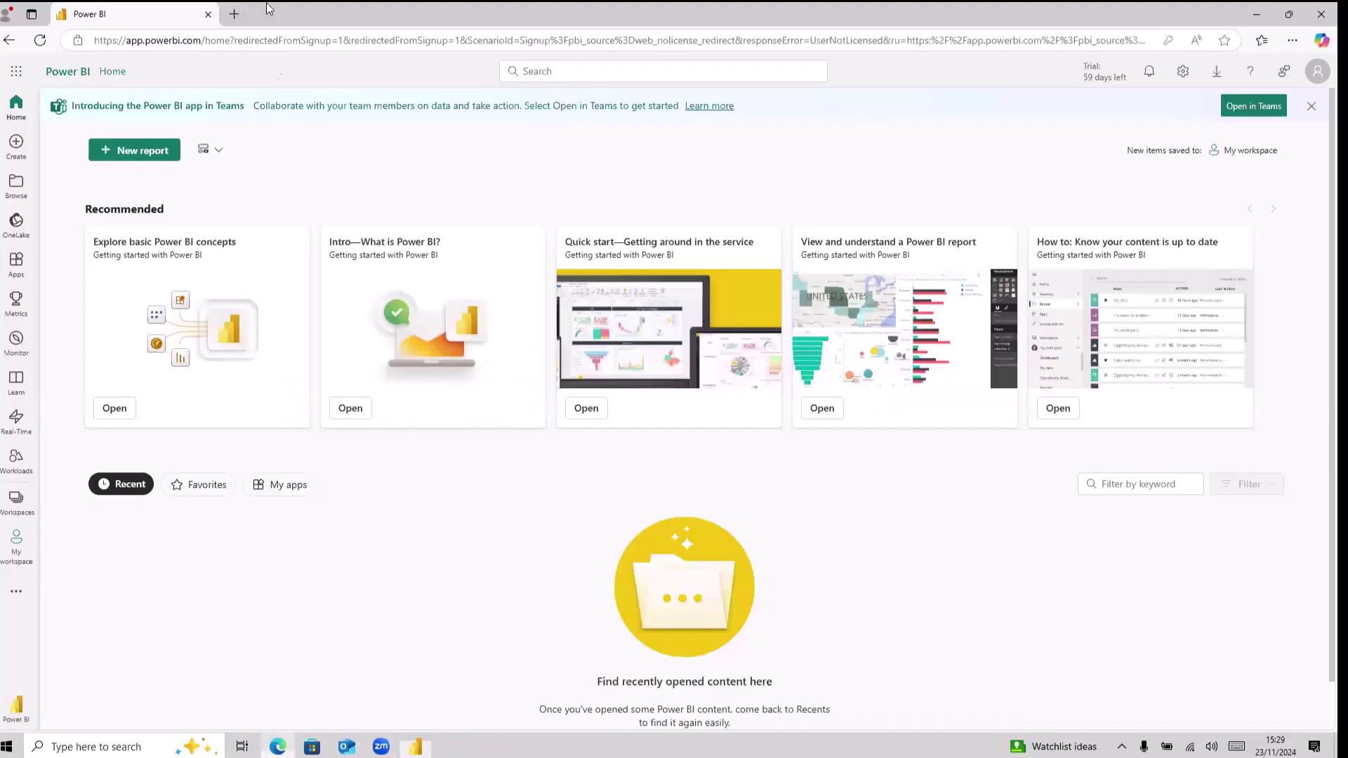
left_click(233, 14)
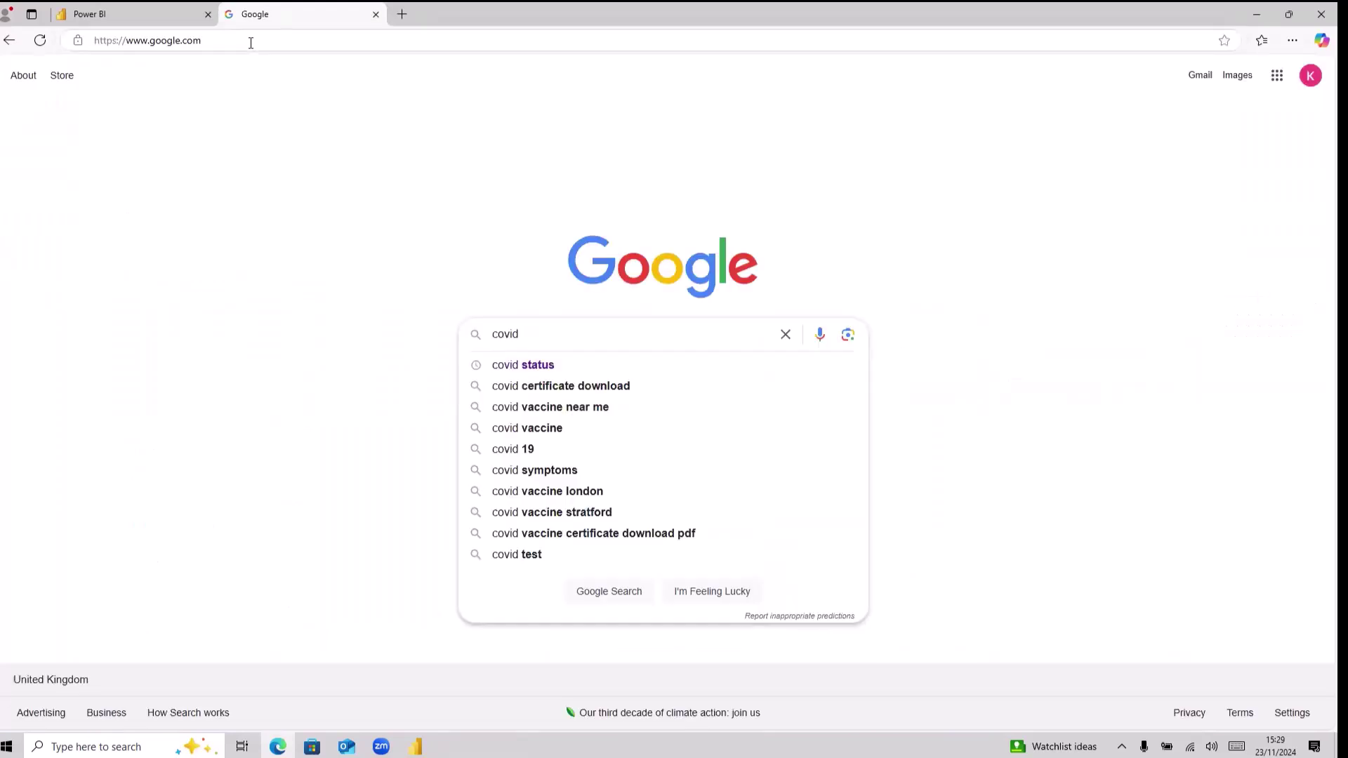
type("data")
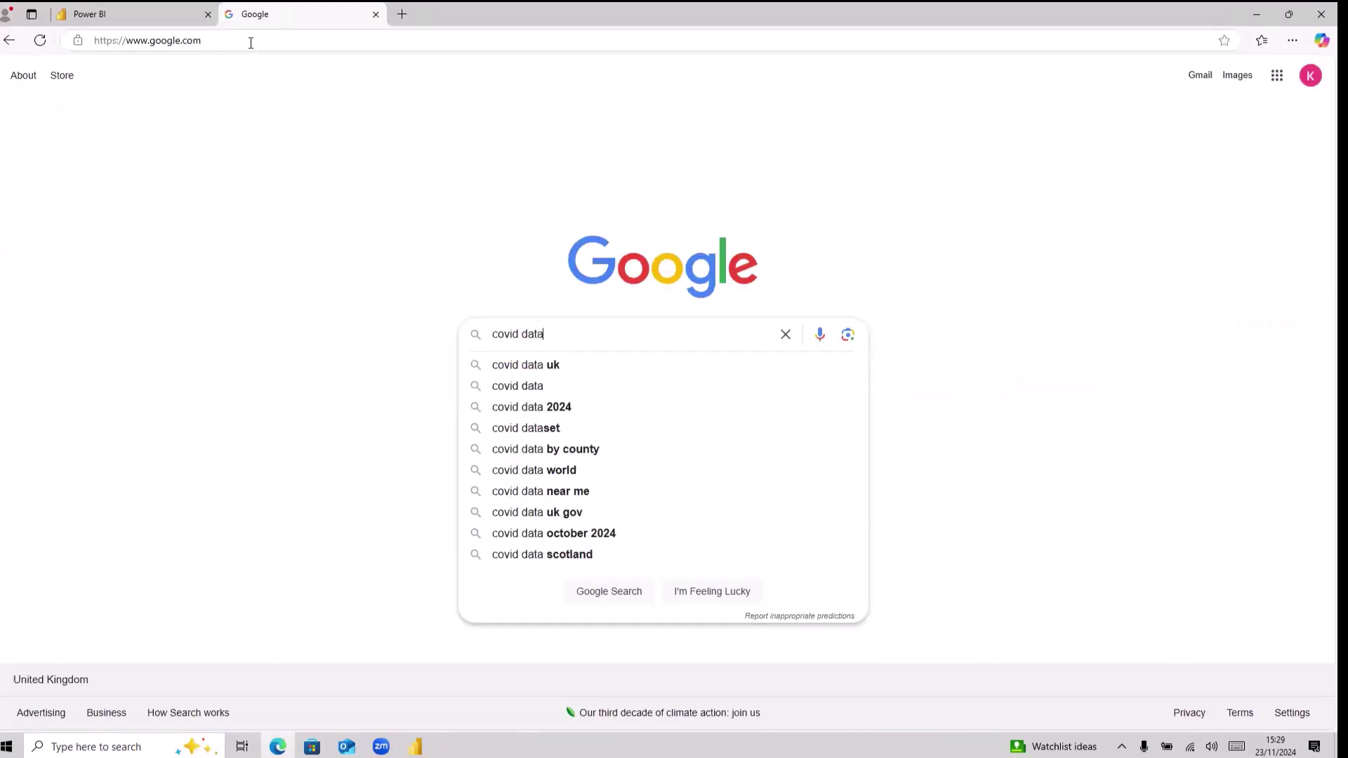
key("Return")
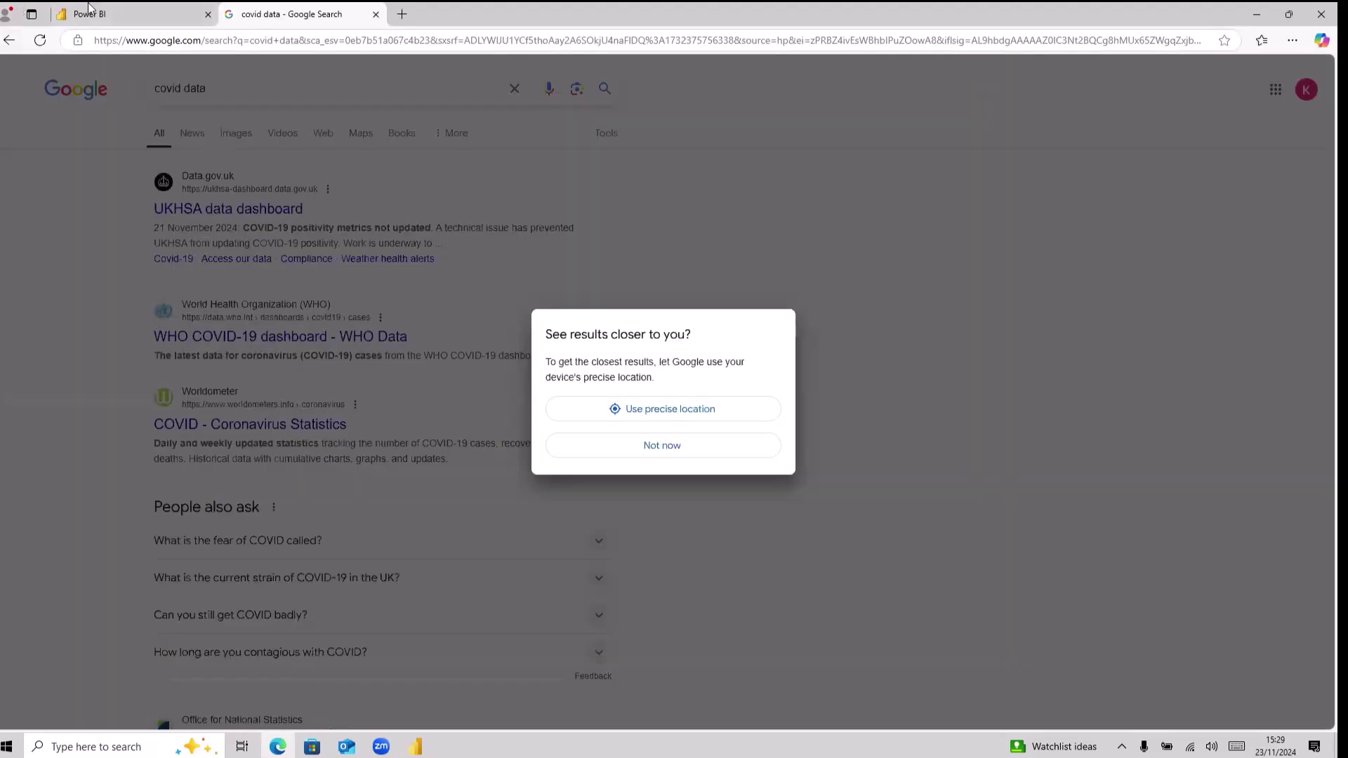
left_click(688, 453)
left_click(316, 430)
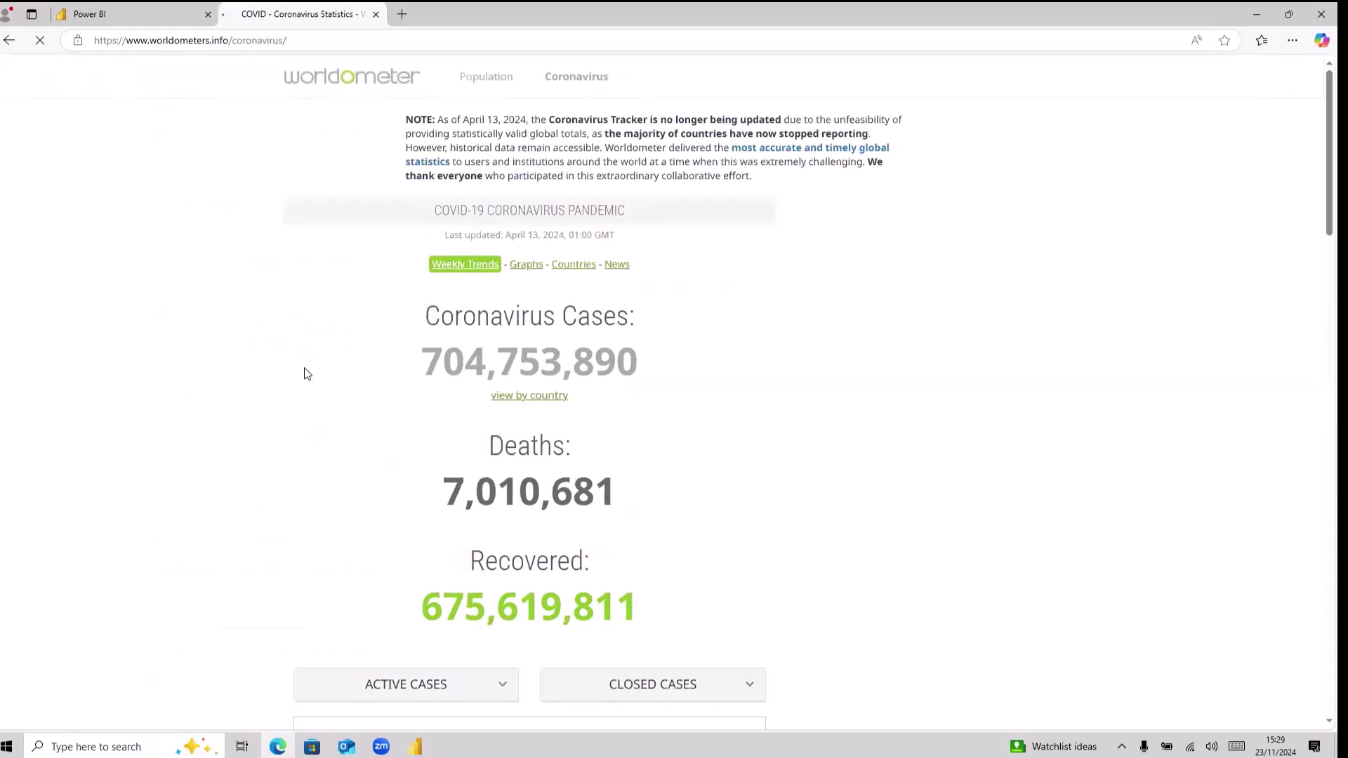
Consent to the site's data use and examine the Worldometer charts and the table of COVID figures by country.
left_click(182, 43)
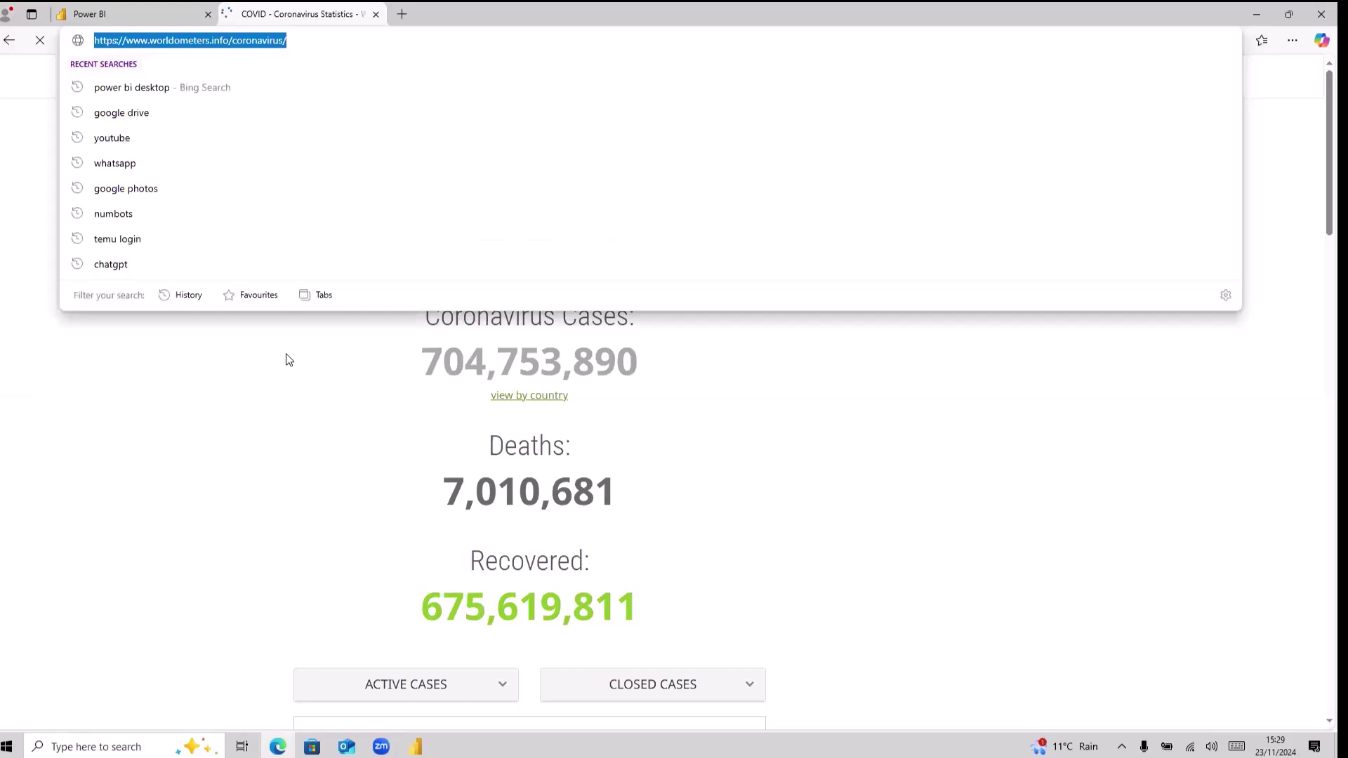
left_click(289, 367)
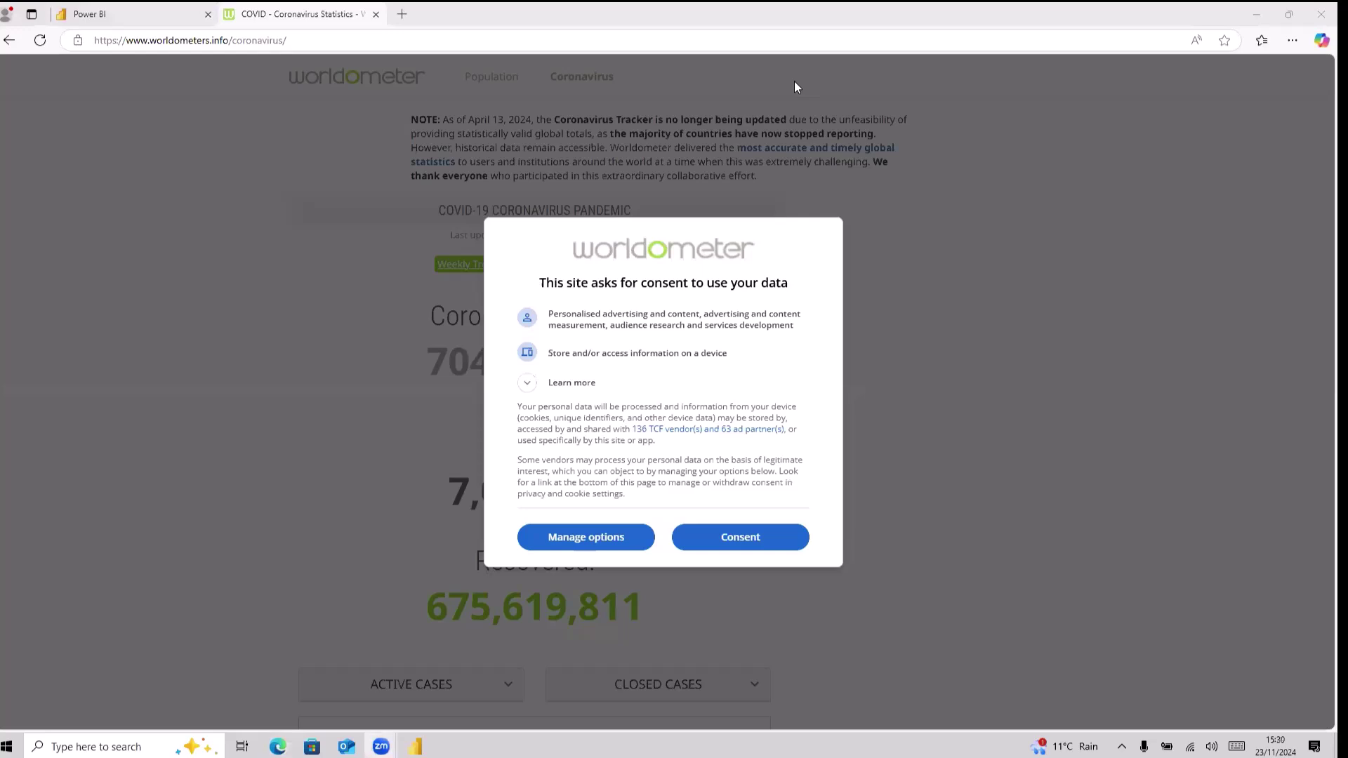
left_click(730, 545)
scroll(868, 387, "down", 7)
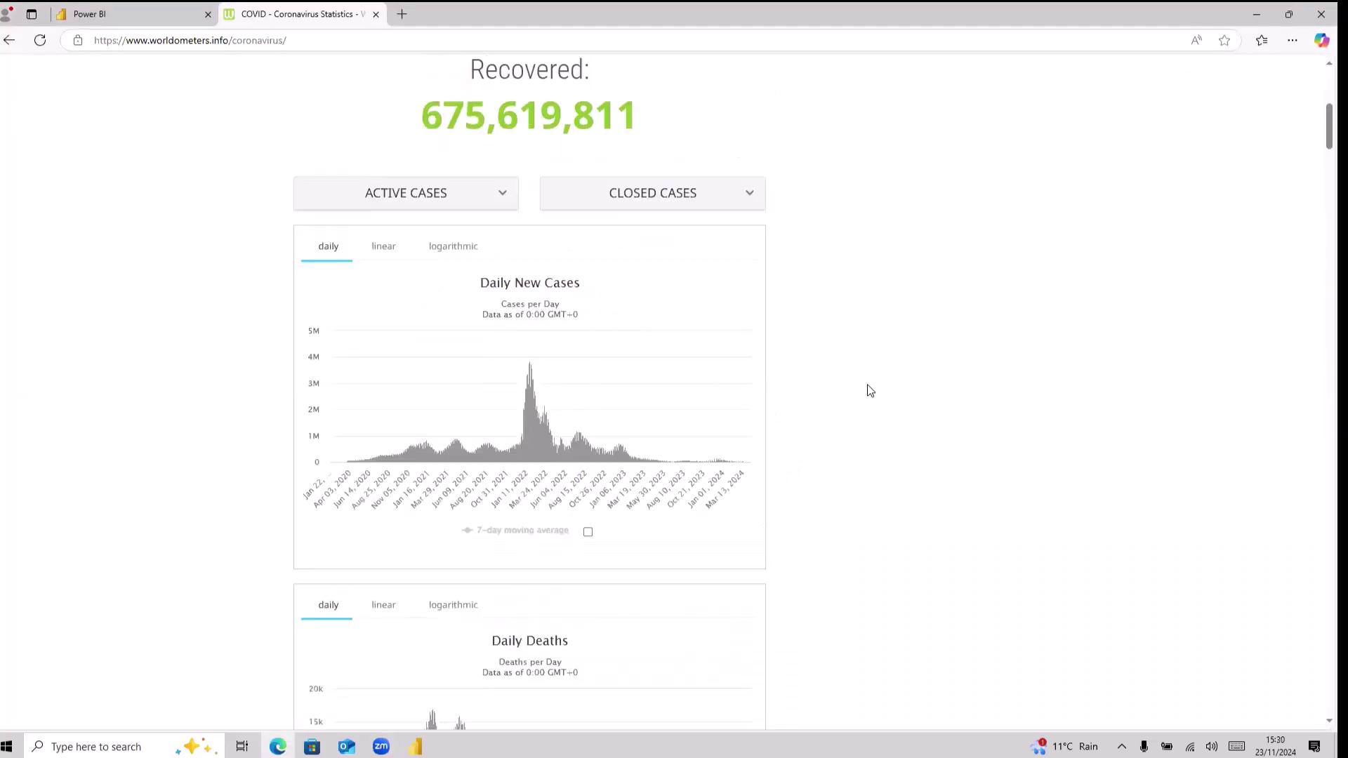
scroll(871, 391, "down", 18)
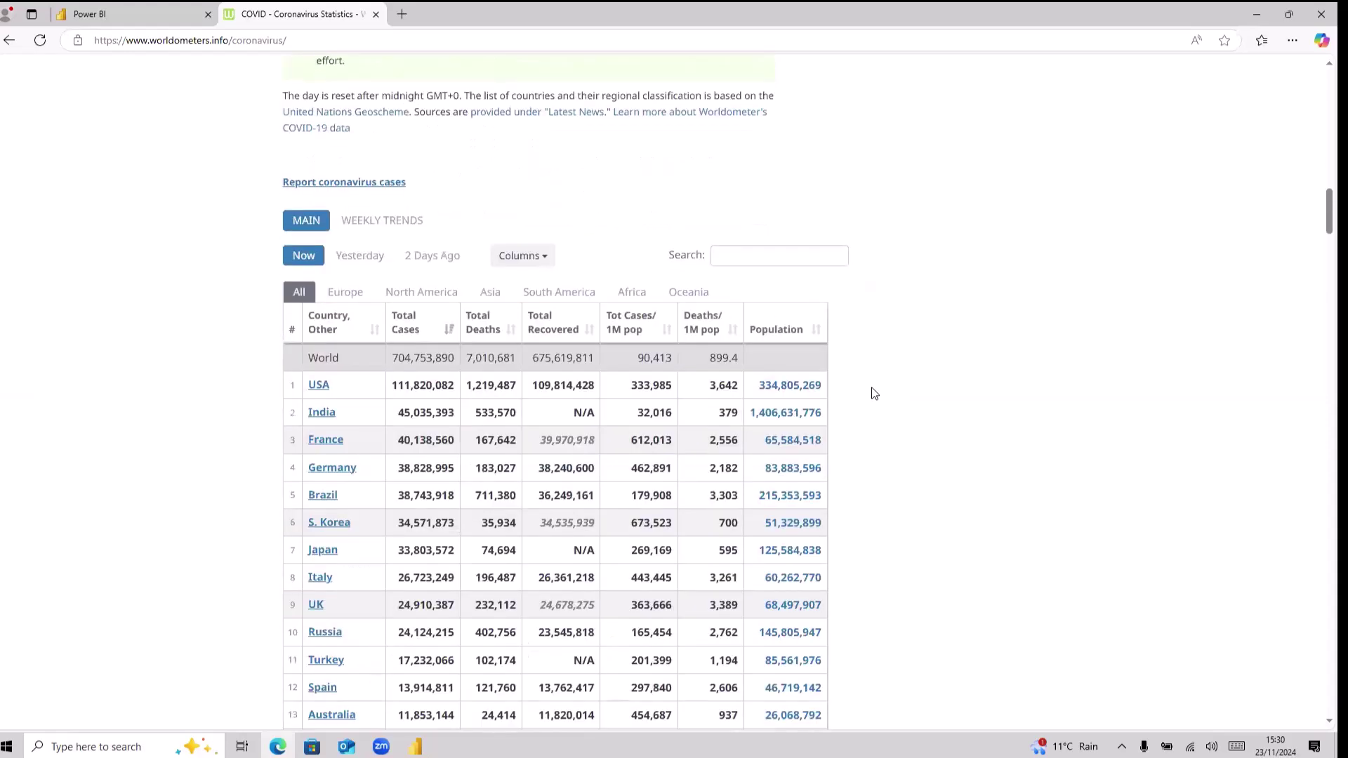
scroll(874, 394, "down", 13)
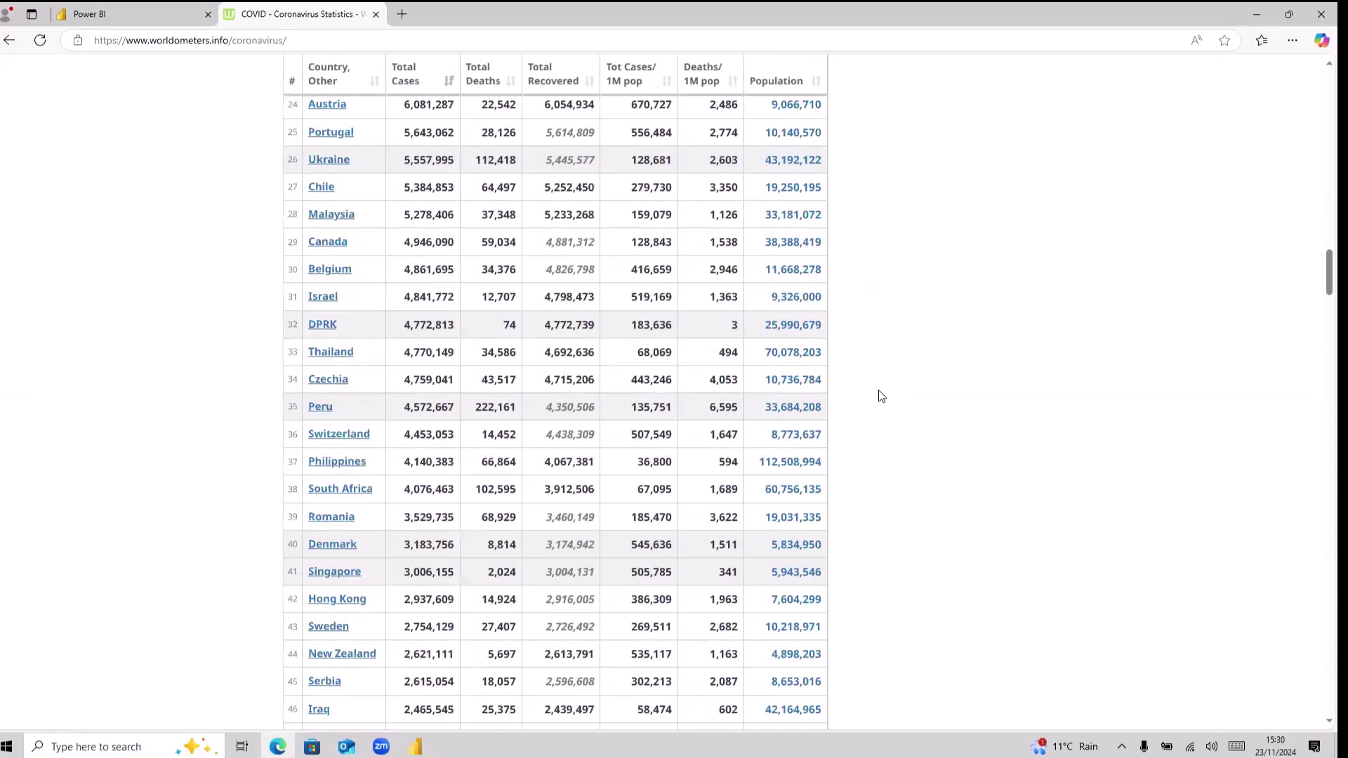
scroll(882, 396, "down", 20)
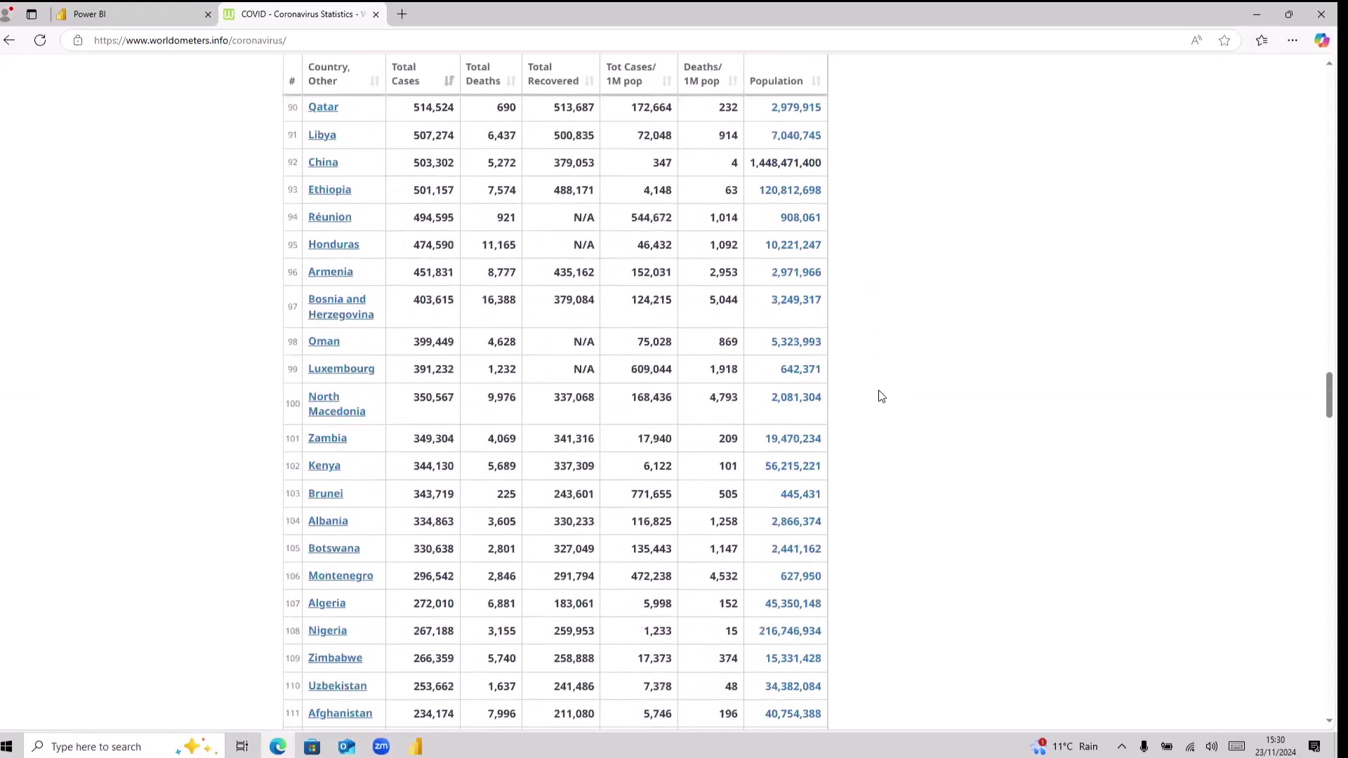
left_click_drag(1325, 397, 1277, 45)
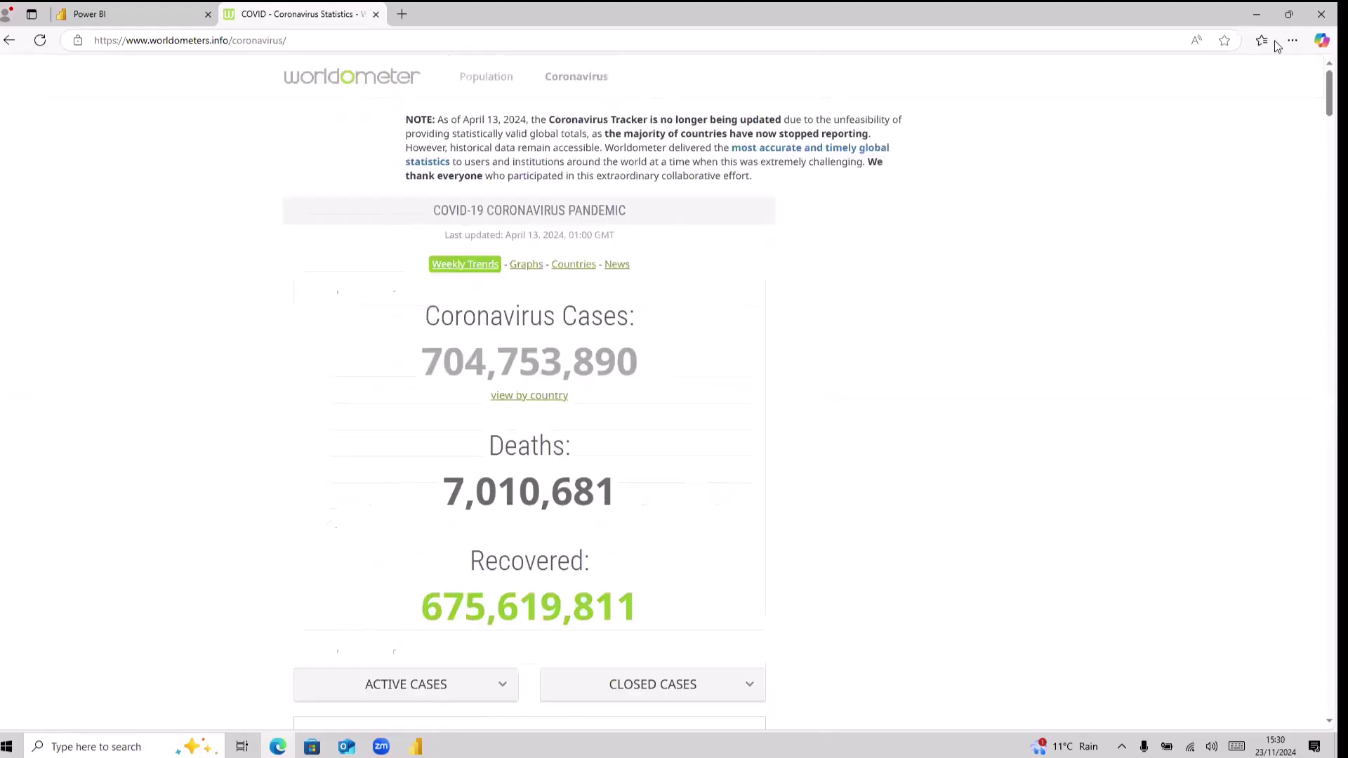
Copy the Worldometer page's URL, return to Power BI Desktop, and find and connect to the Web data source.
left_click(244, 42)
key("ctrl+c")
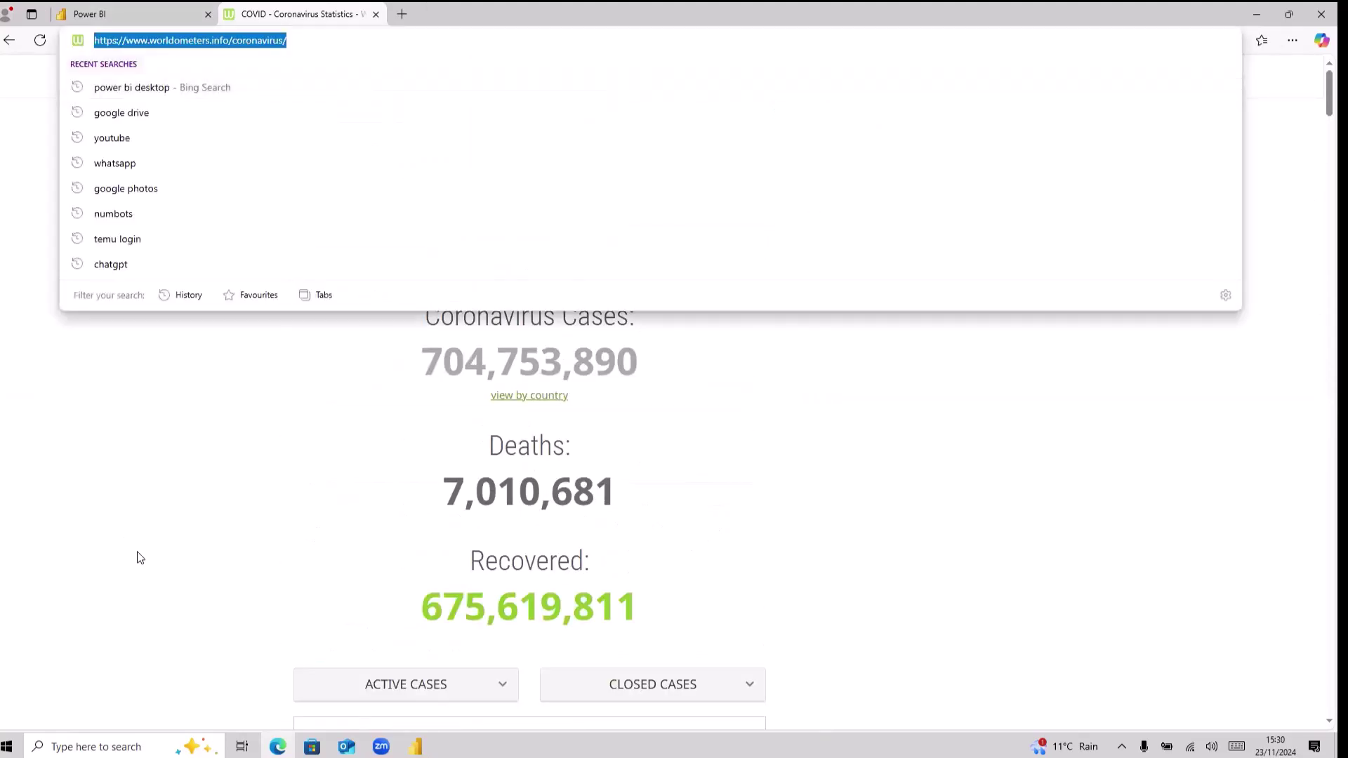
left_click(415, 746)
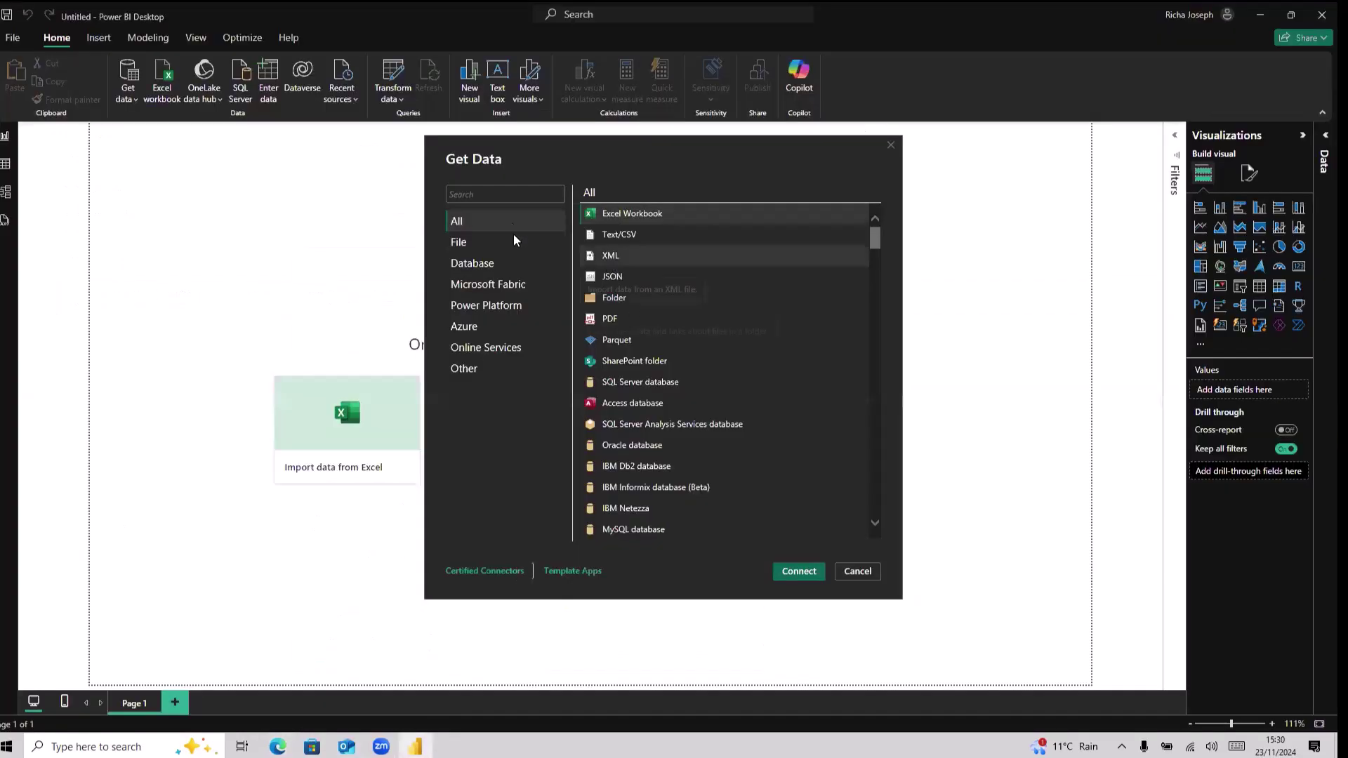
left_click(505, 196)
type("web")
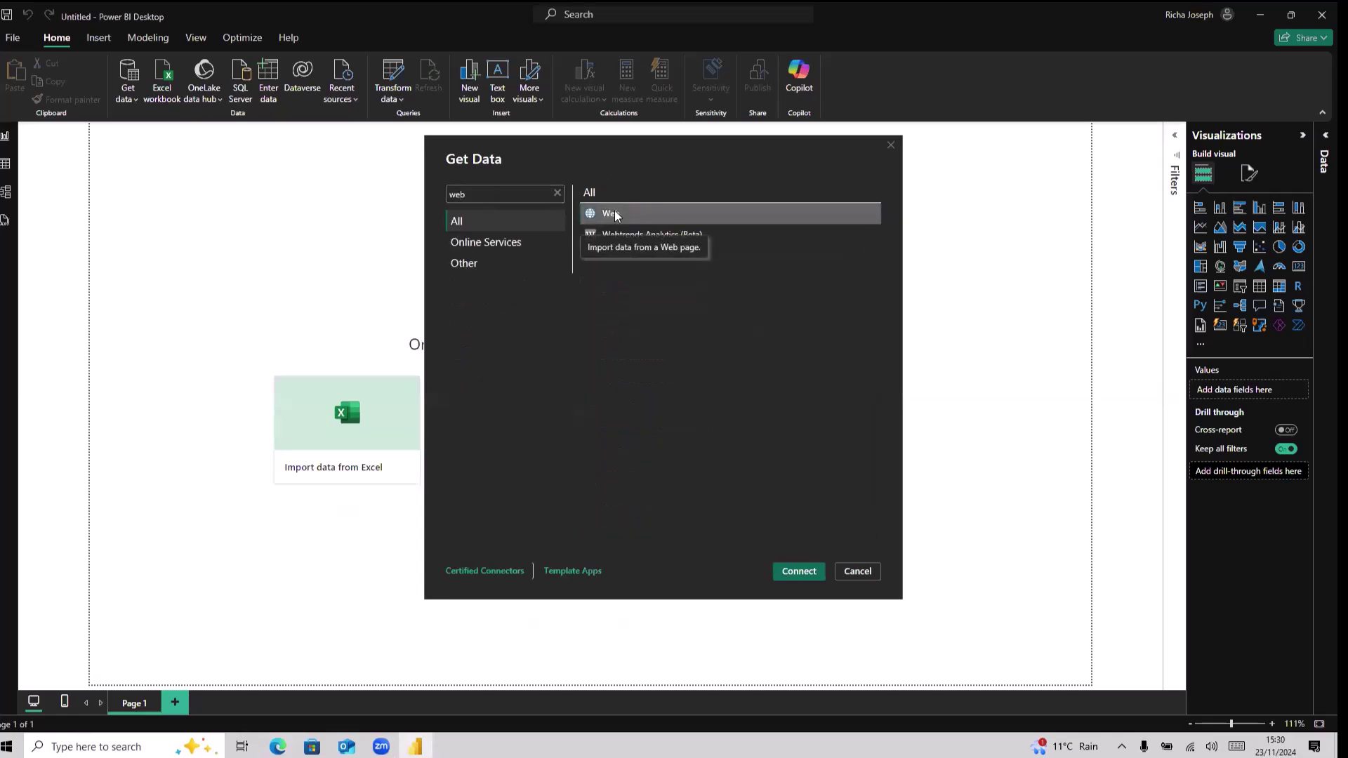
left_click(806, 572)
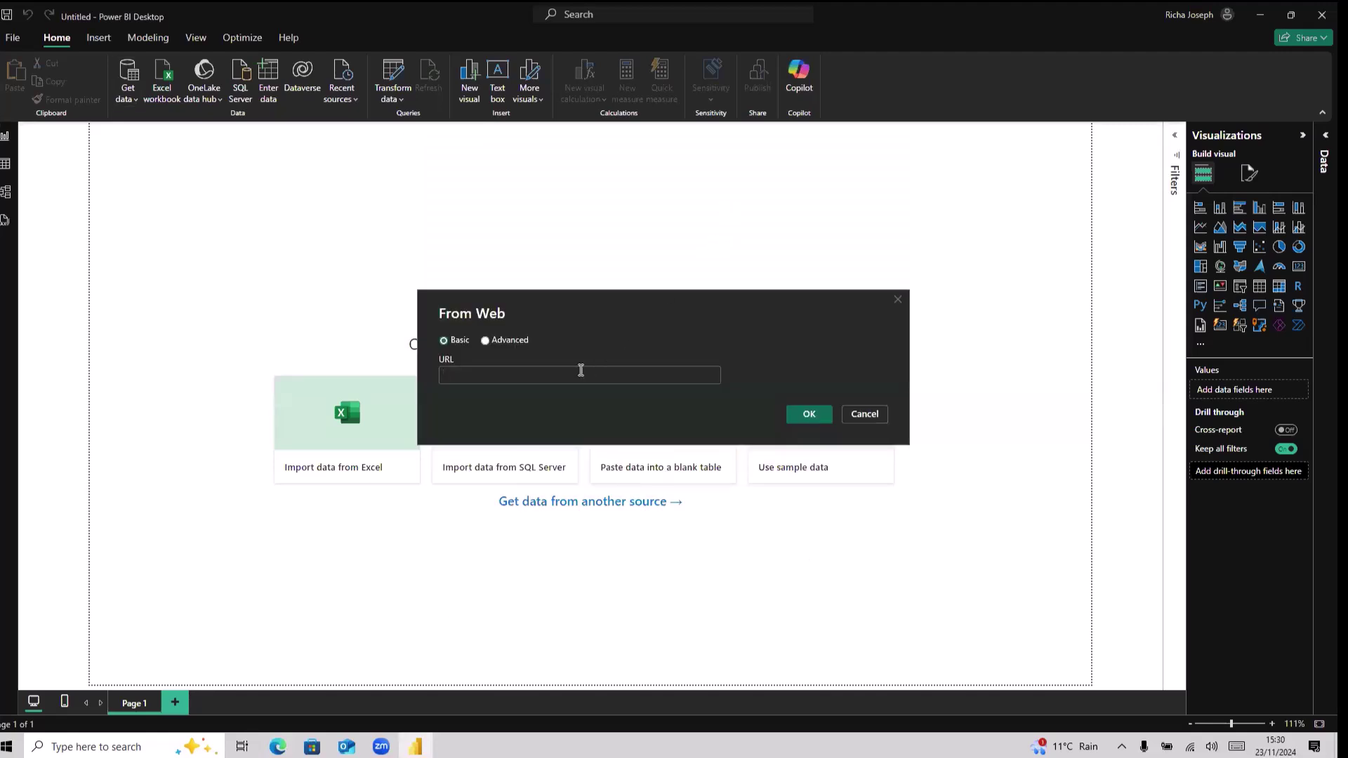
left_click(577, 373)
key("ctrl+v")
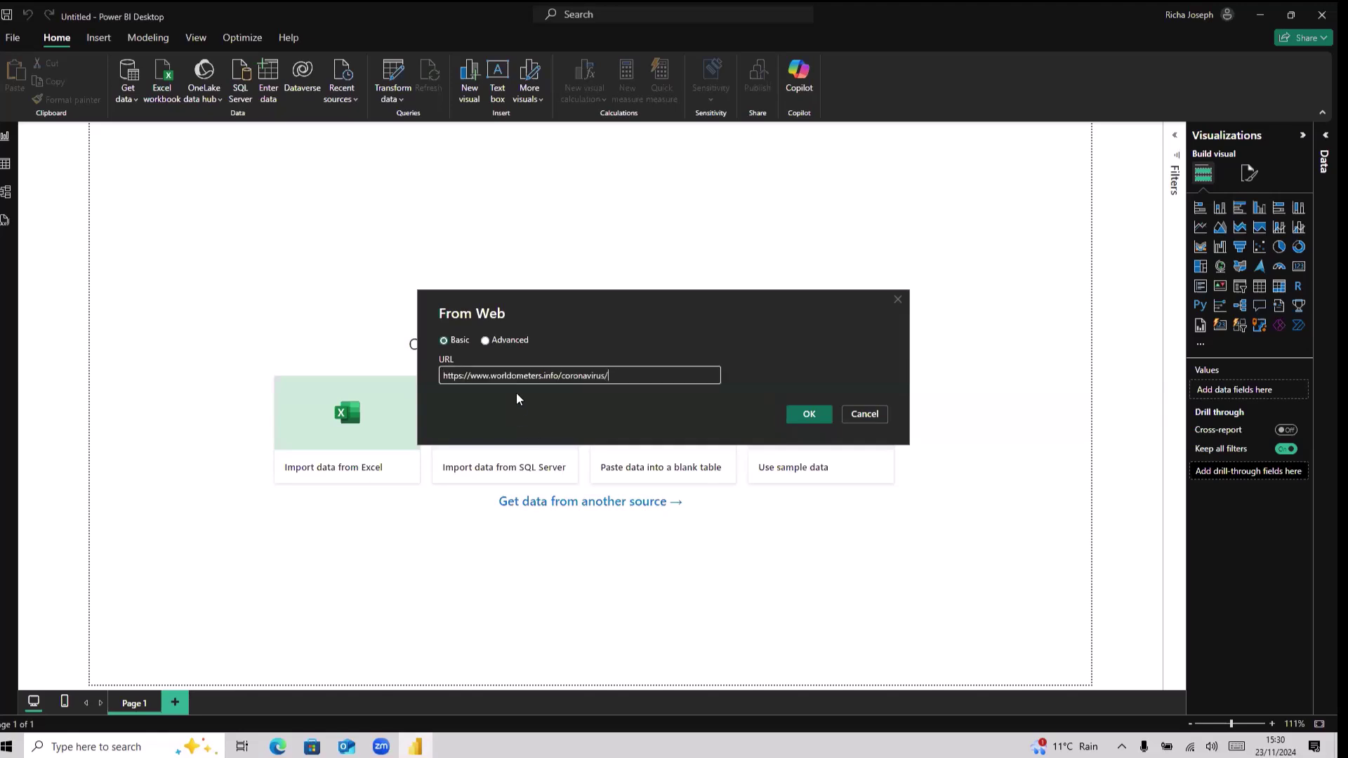
left_click_drag(617, 374, 433, 380)
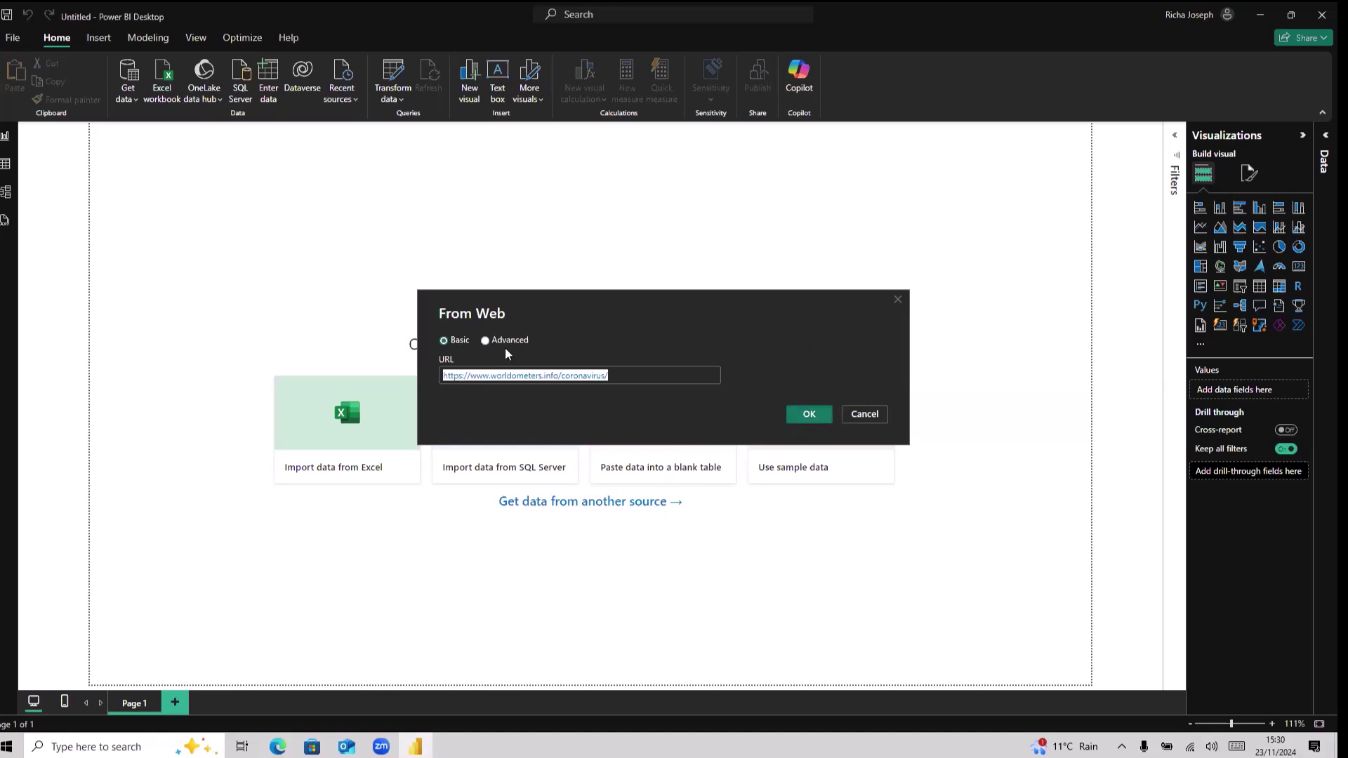
left_click(485, 341)
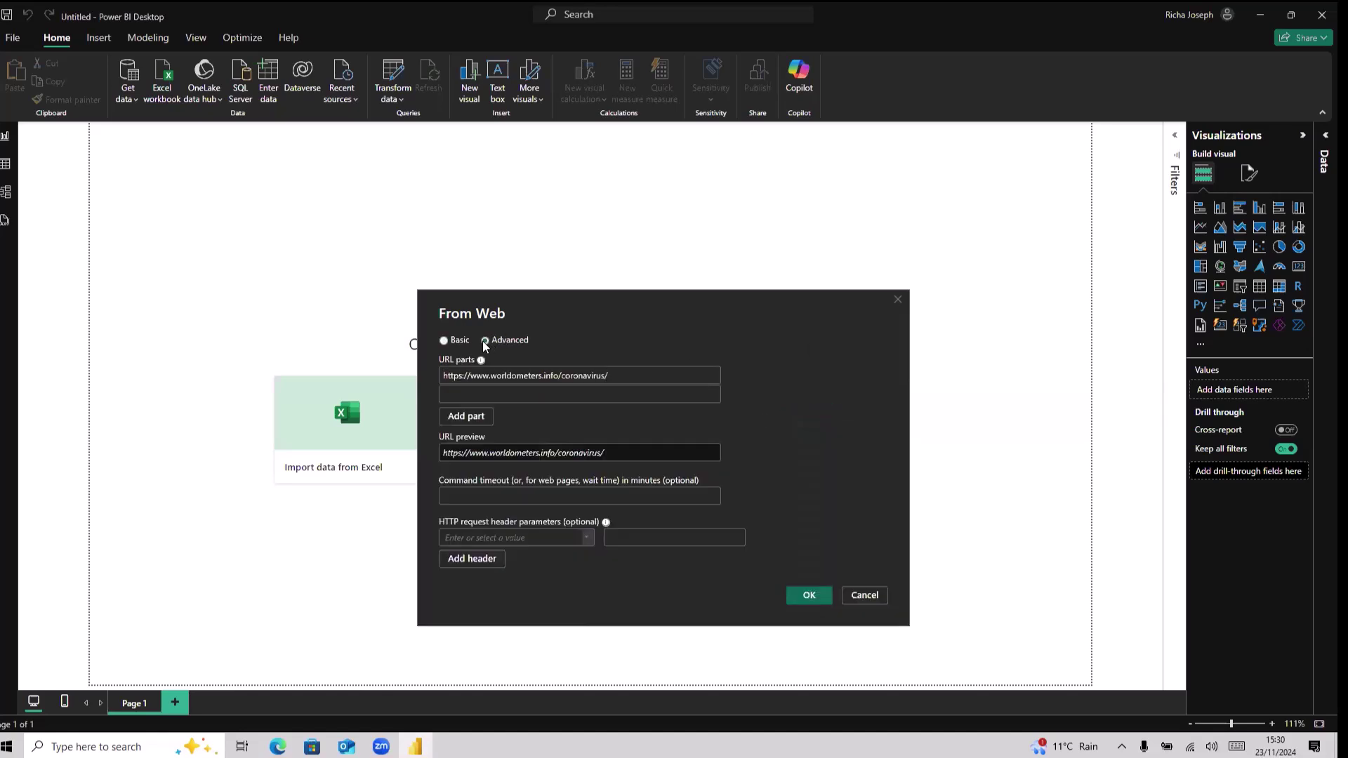
left_click(444, 341)
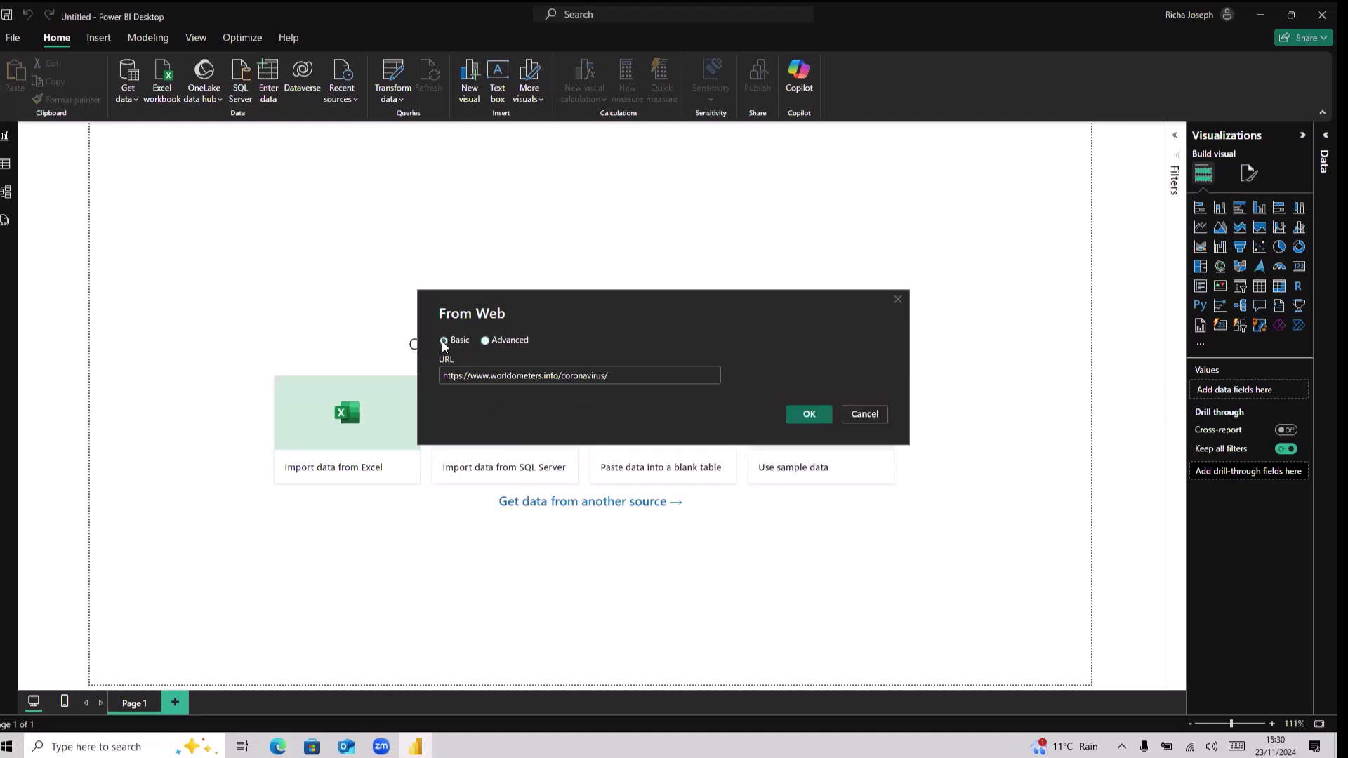
left_click(816, 418)
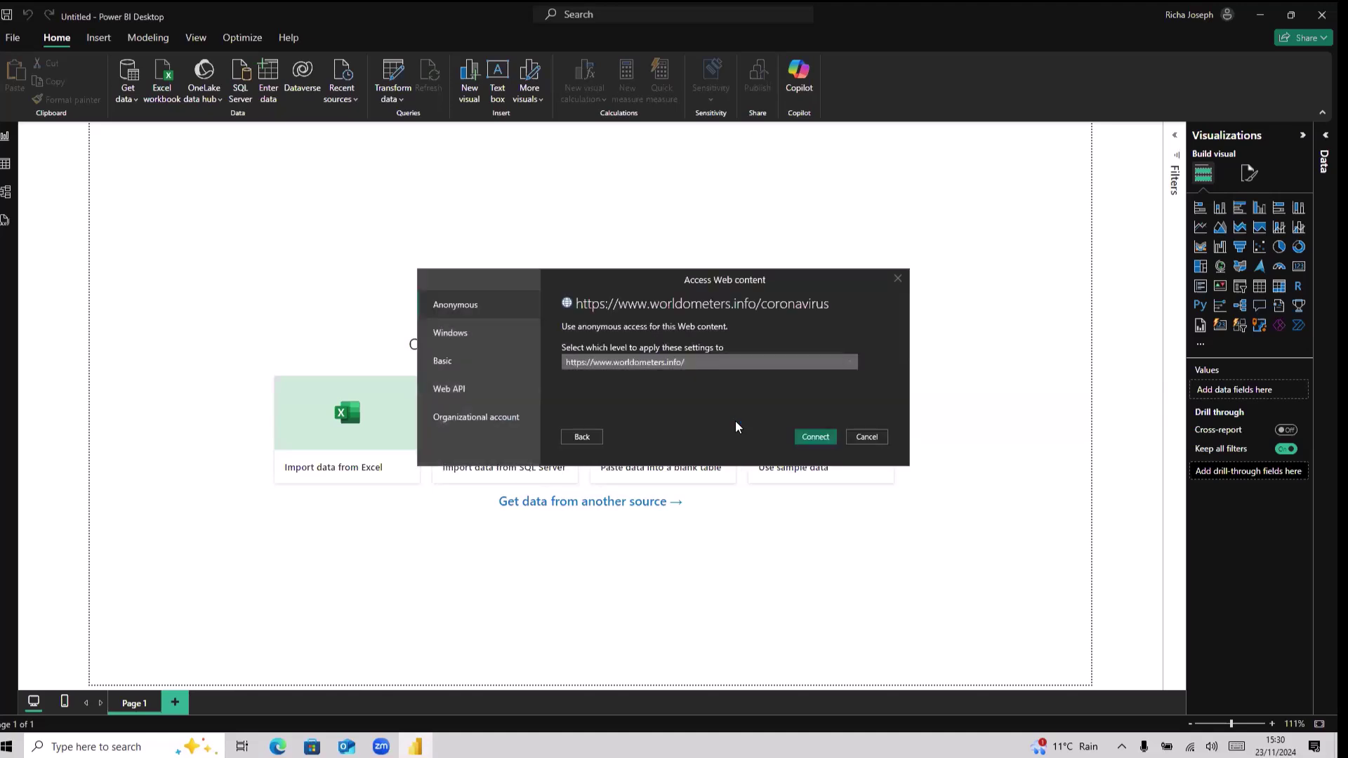
left_click(815, 437)
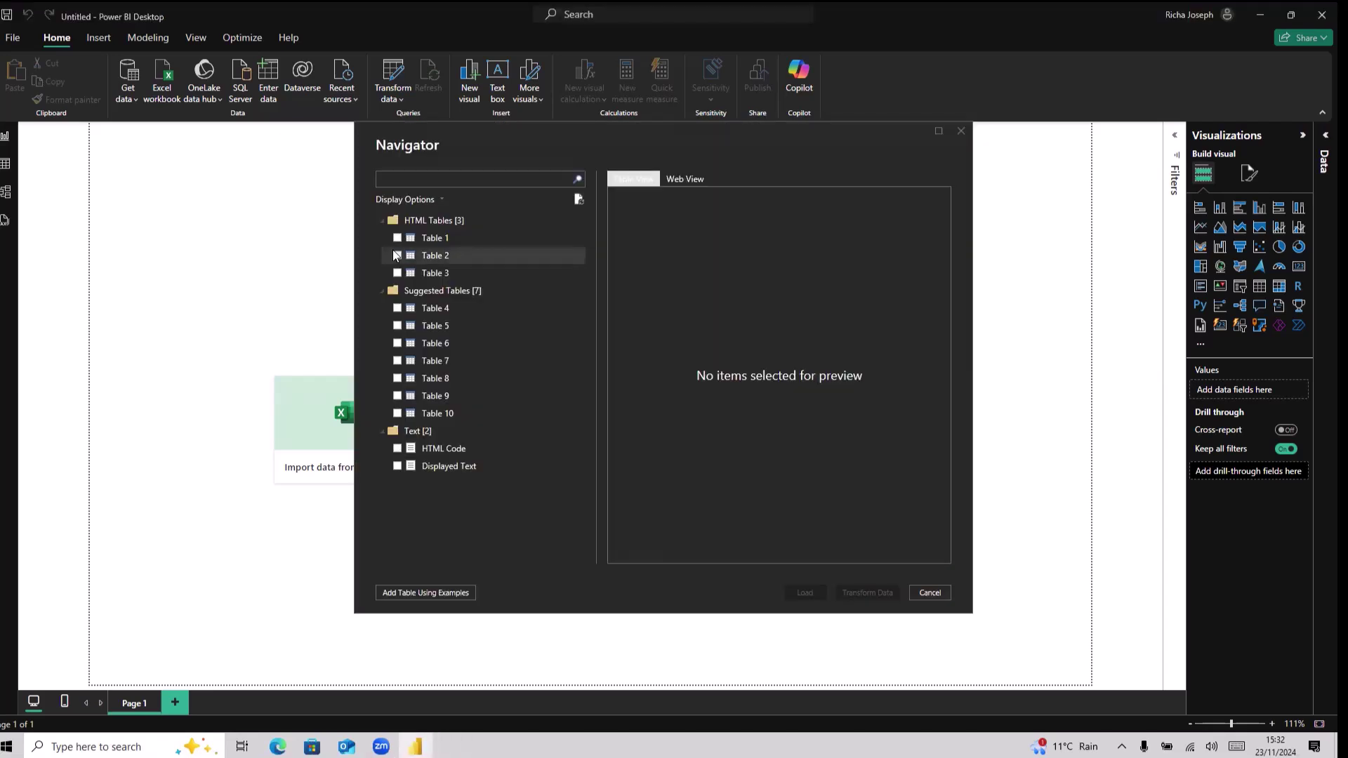
Select Table 1 from the HTML tables and preview its country-level COVID data.
left_click(397, 240)
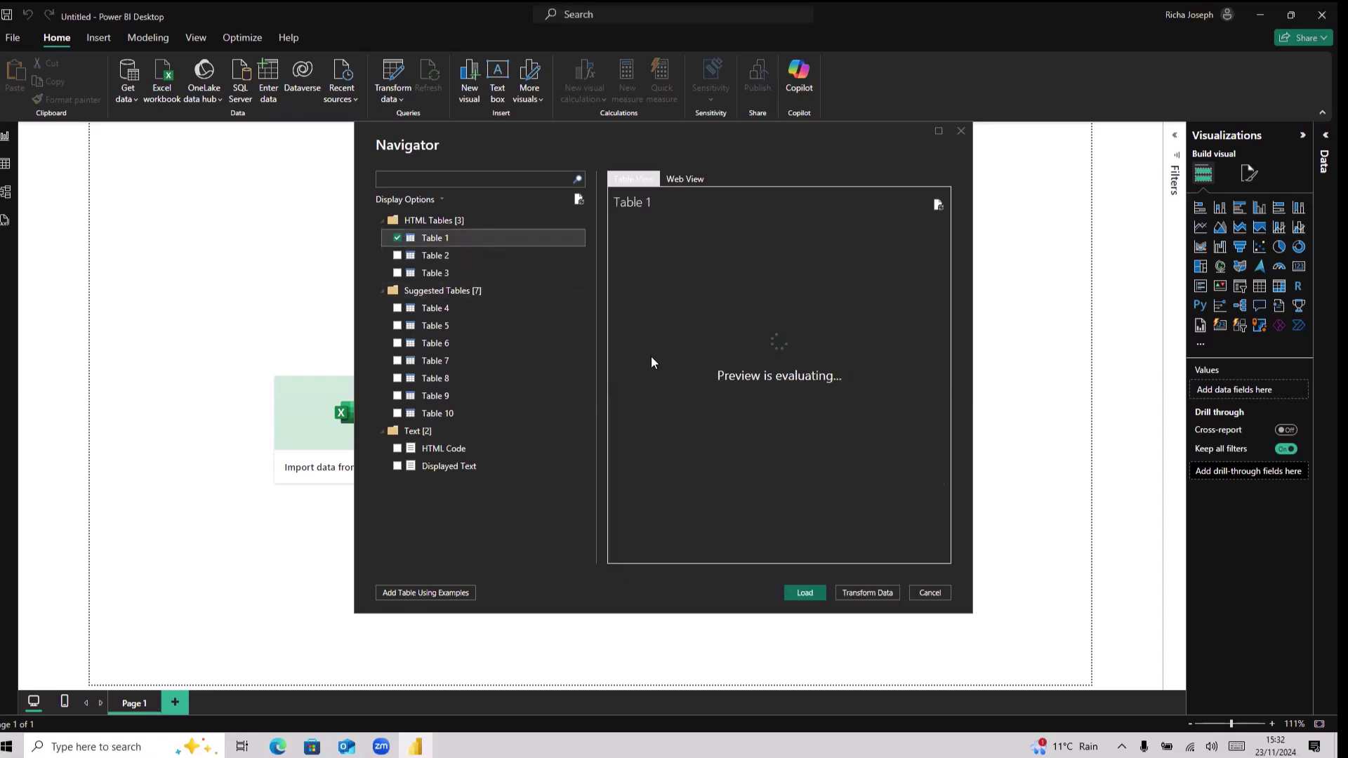
left_click_drag(685, 551, 651, 554)
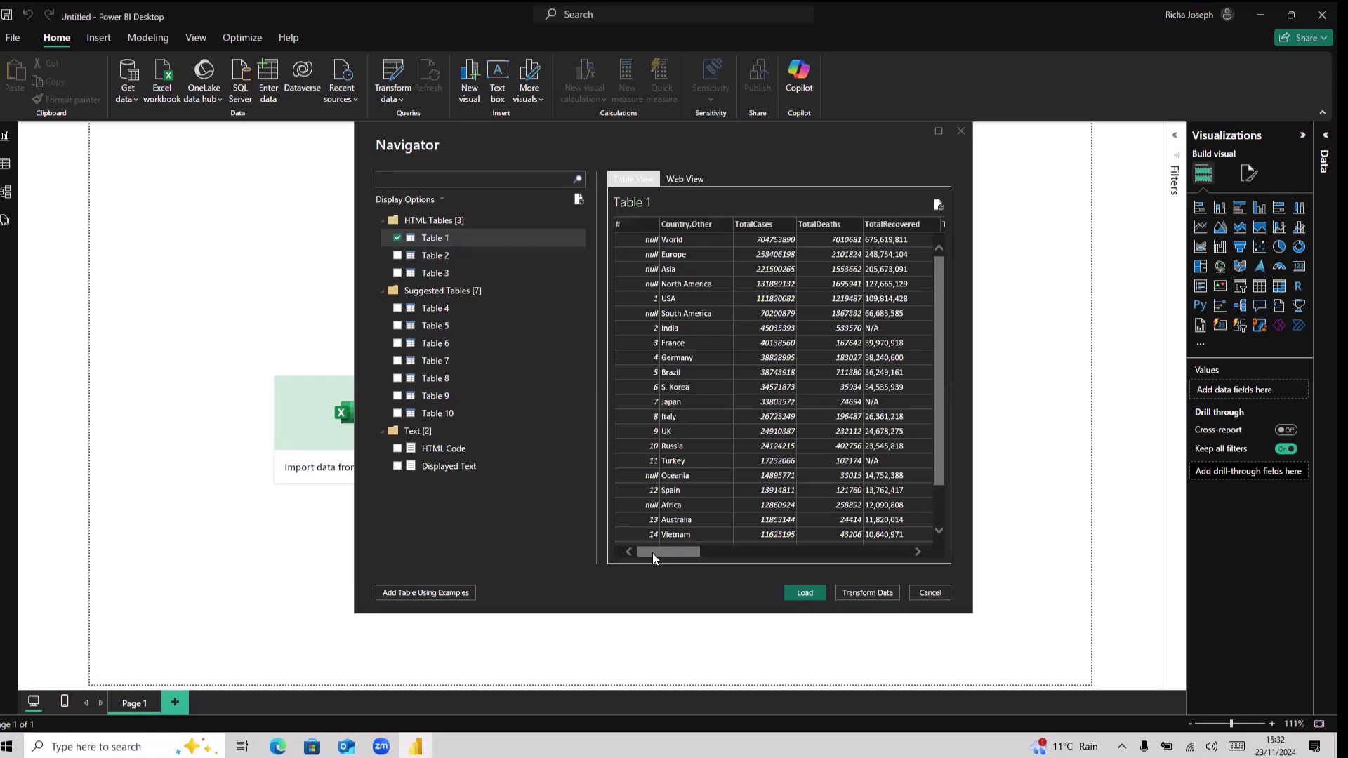
Open Table 1 for transformation in the Power Query Editor and look through its columns for empty ones.
left_click(887, 592)
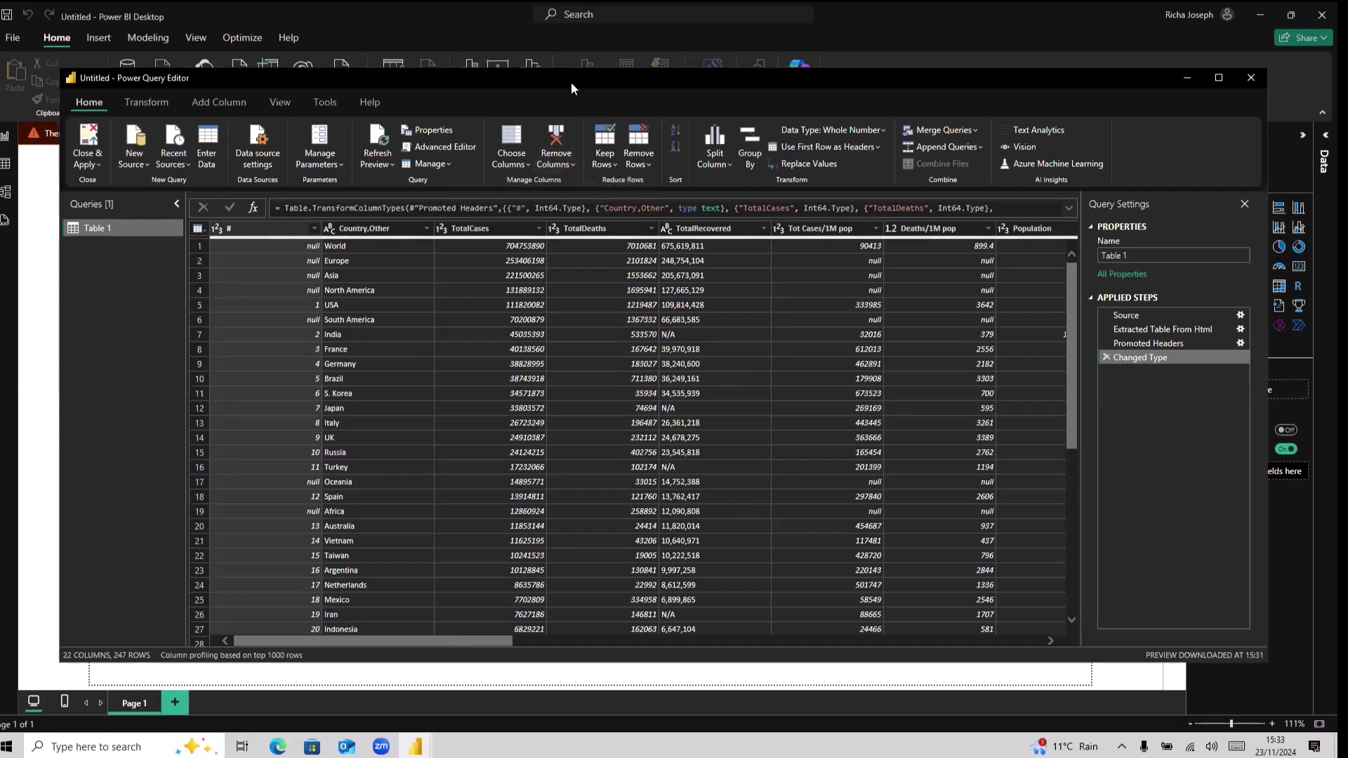
left_click_drag(571, 82, 556, 72)
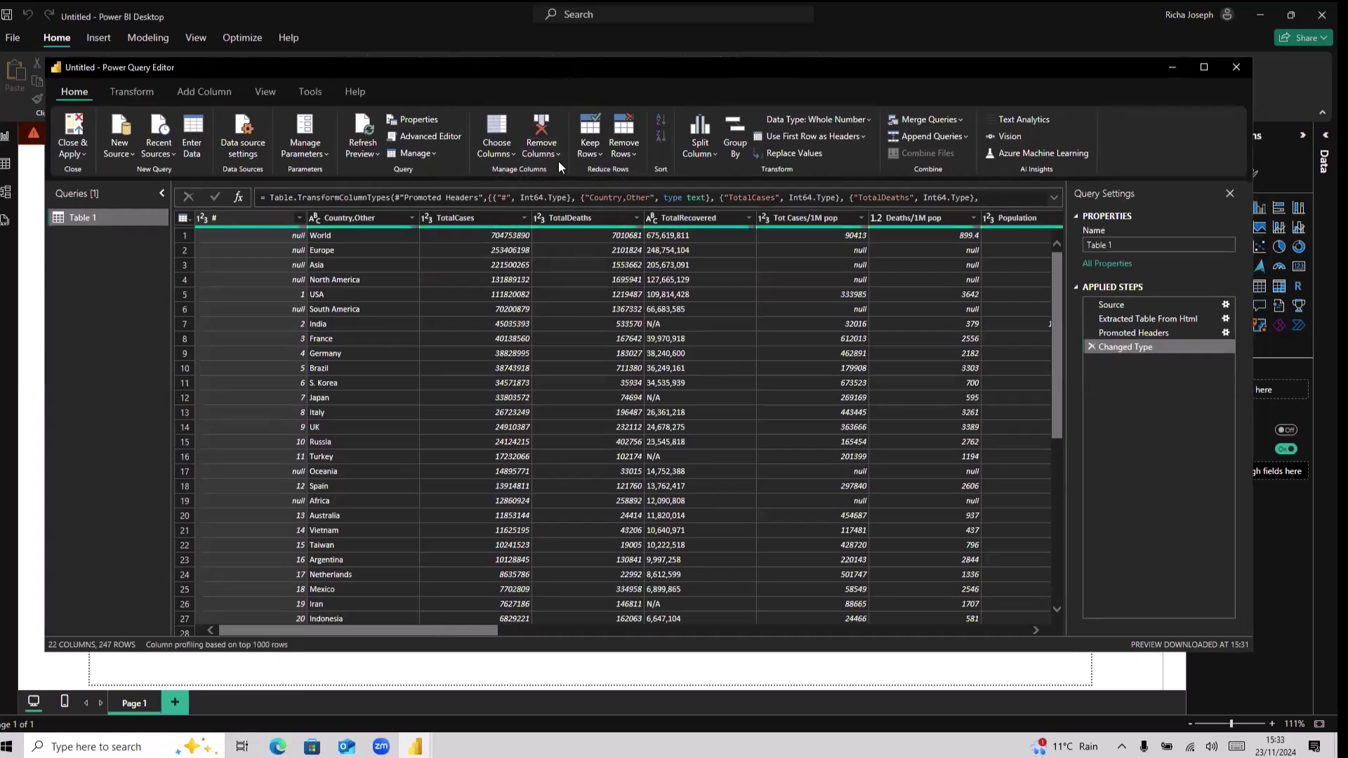
left_click_drag(448, 626, 671, 621)
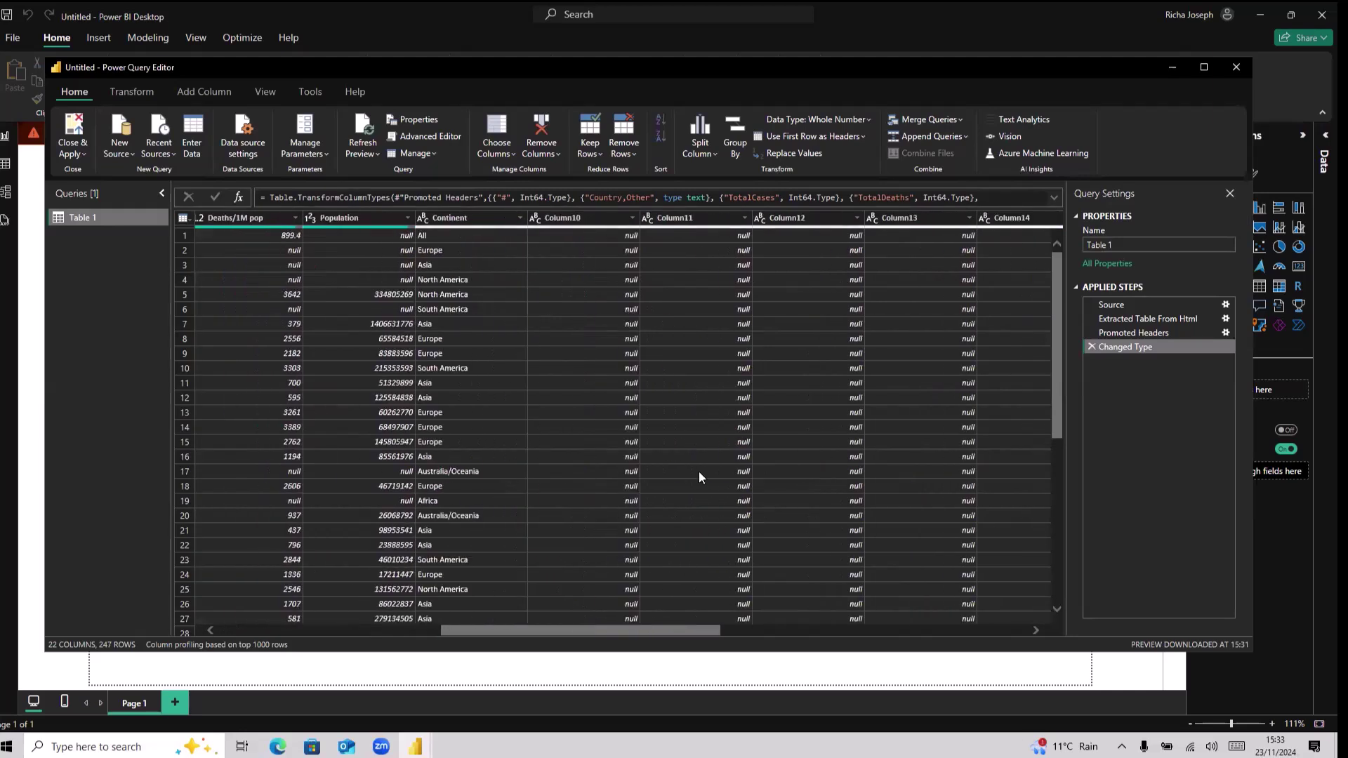
left_click(592, 218)
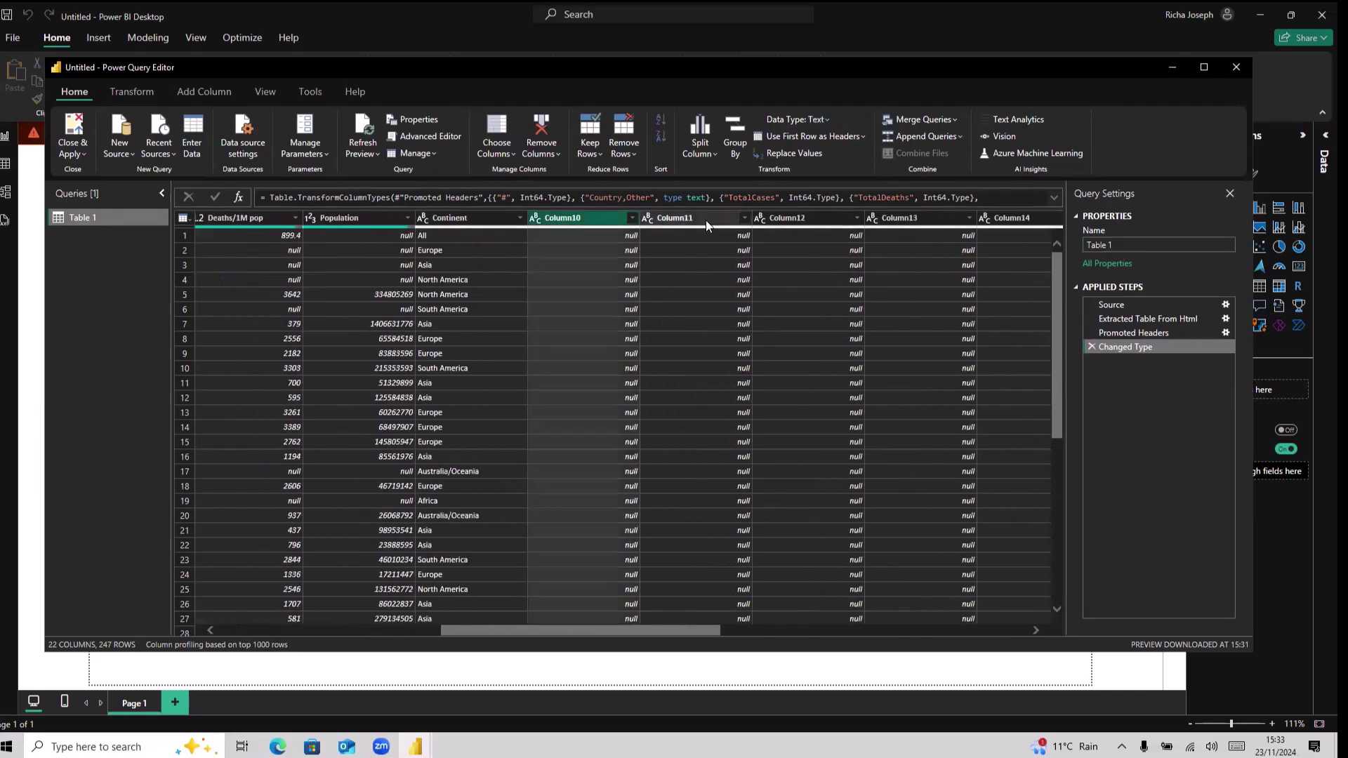
left_click(706, 221)
left_click(787, 220)
left_click(907, 220)
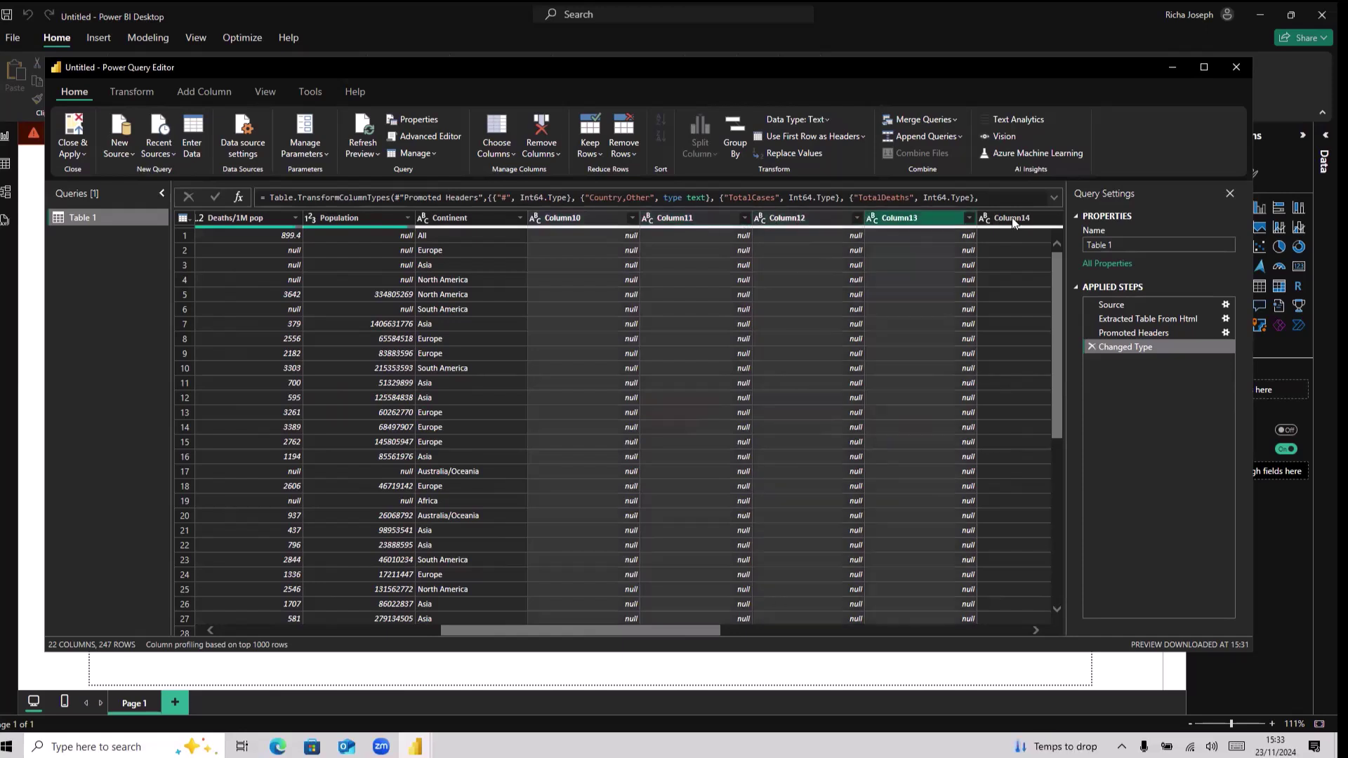
left_click(1013, 218)
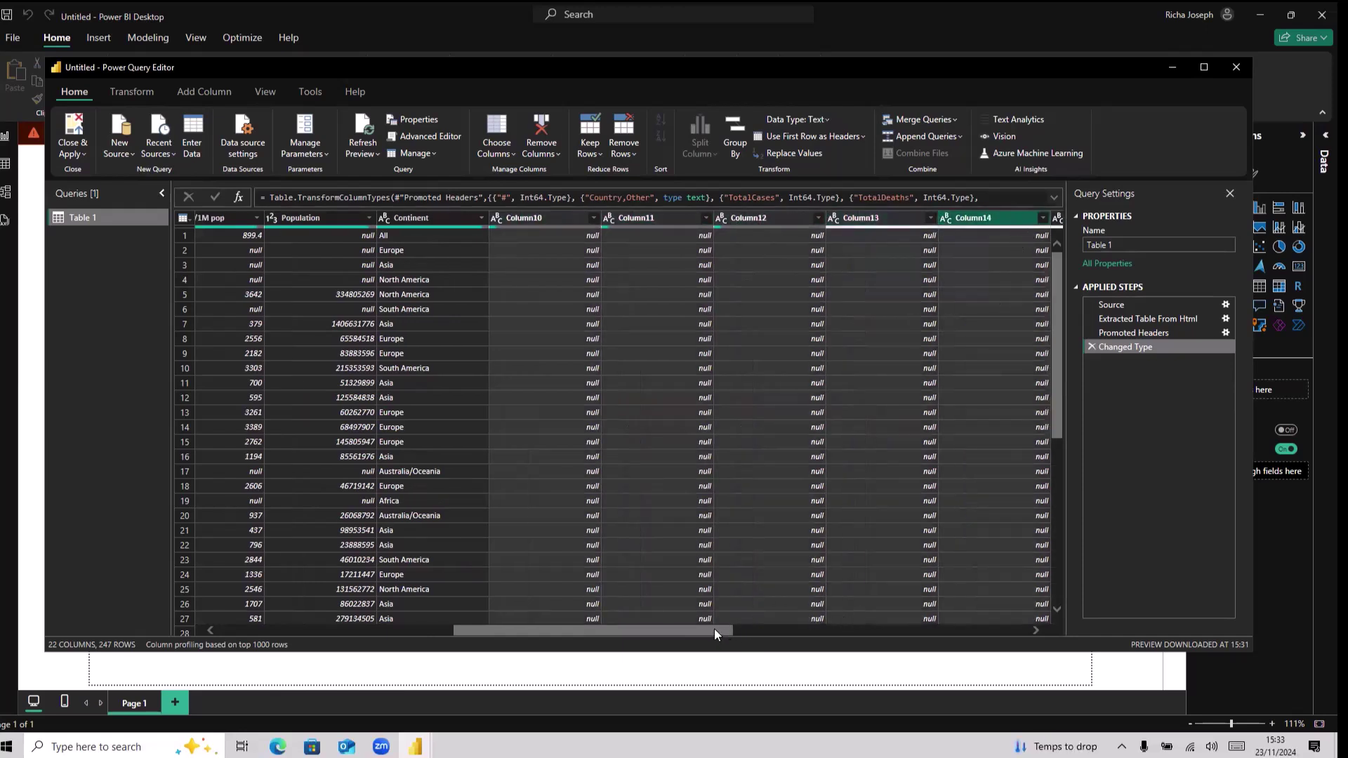
left_click_drag(714, 629, 922, 625)
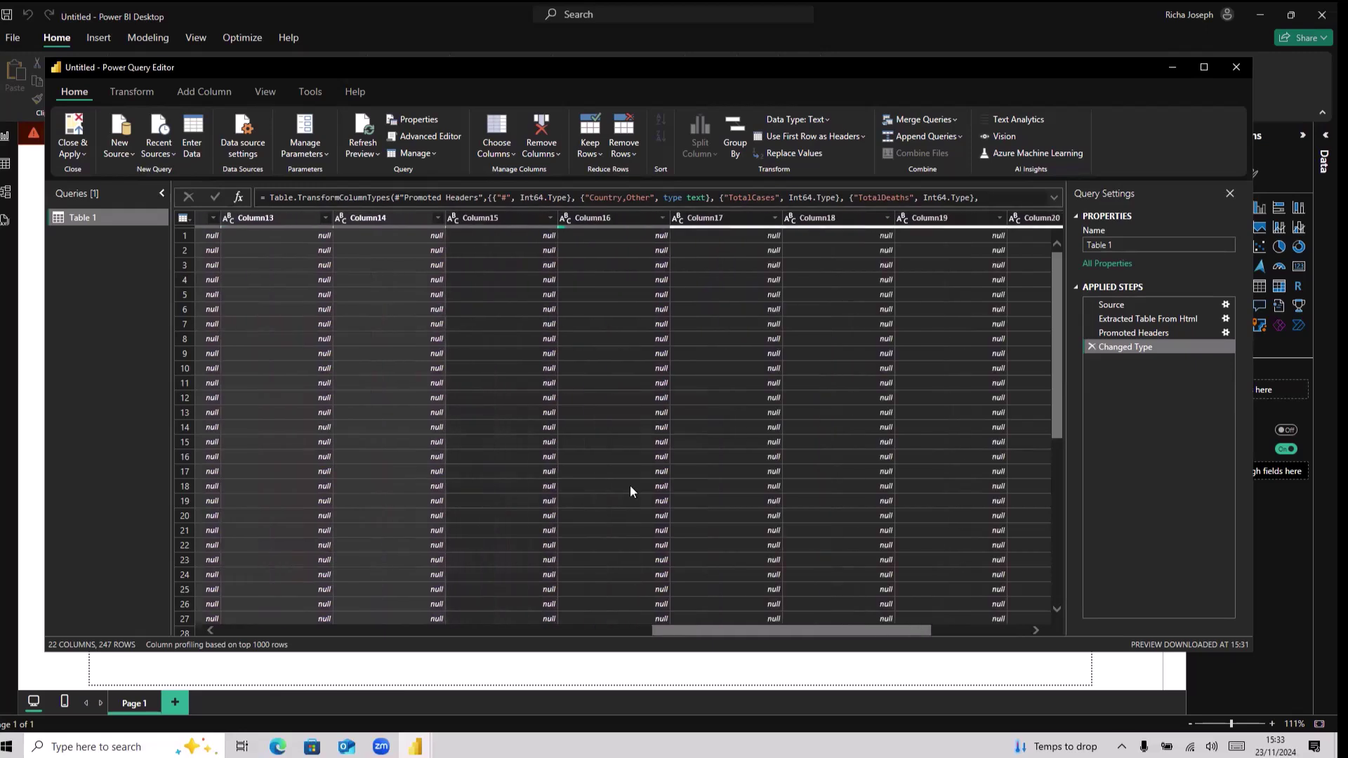
left_click(487, 217)
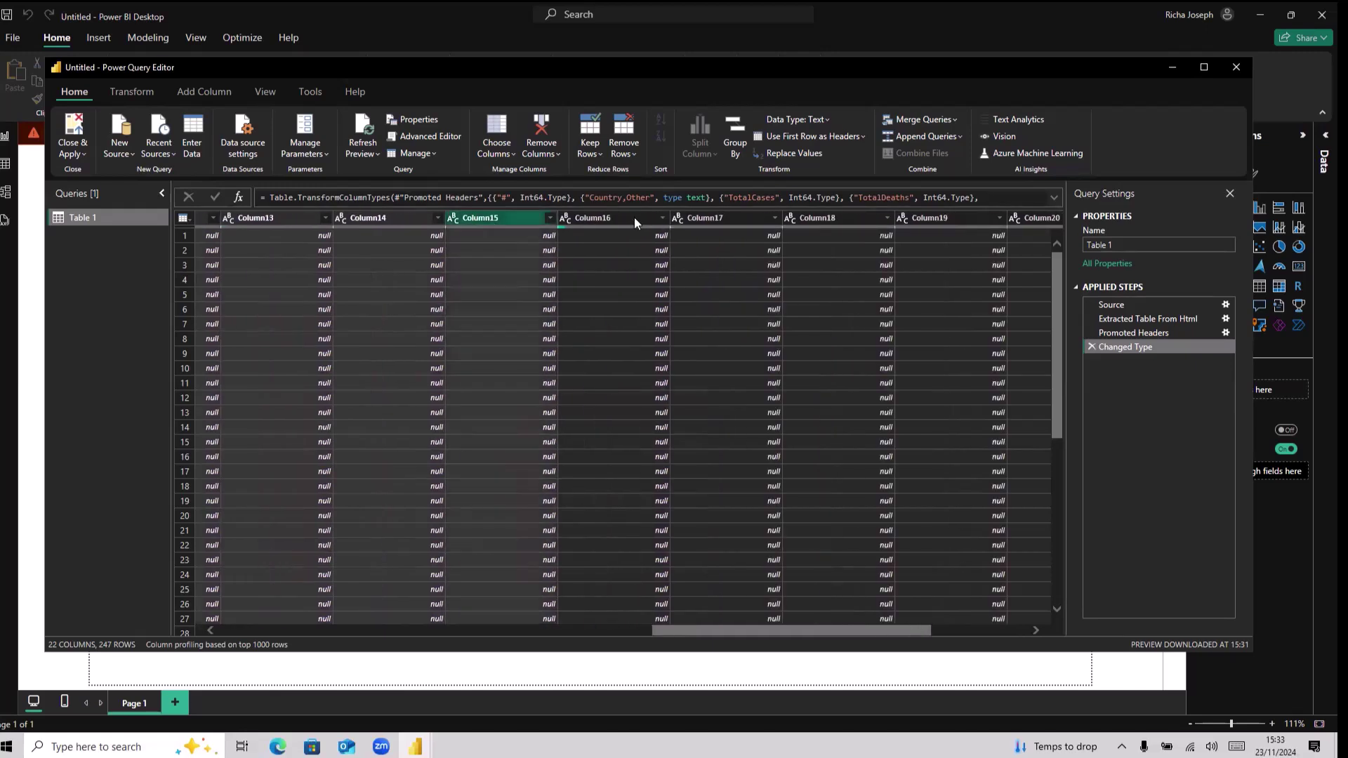
left_click(710, 217)
left_click(848, 217)
left_click(921, 218)
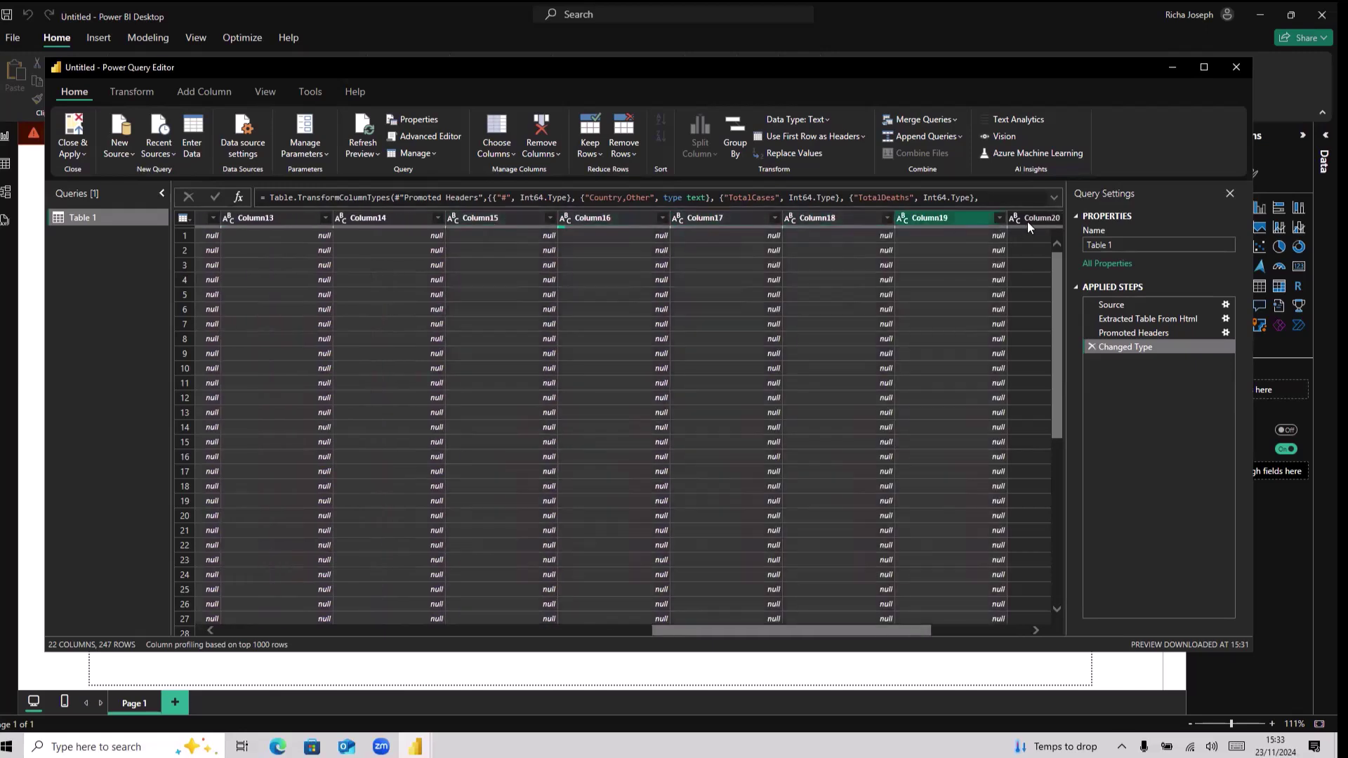
left_click(1026, 219)
left_click_drag(858, 632, 983, 627)
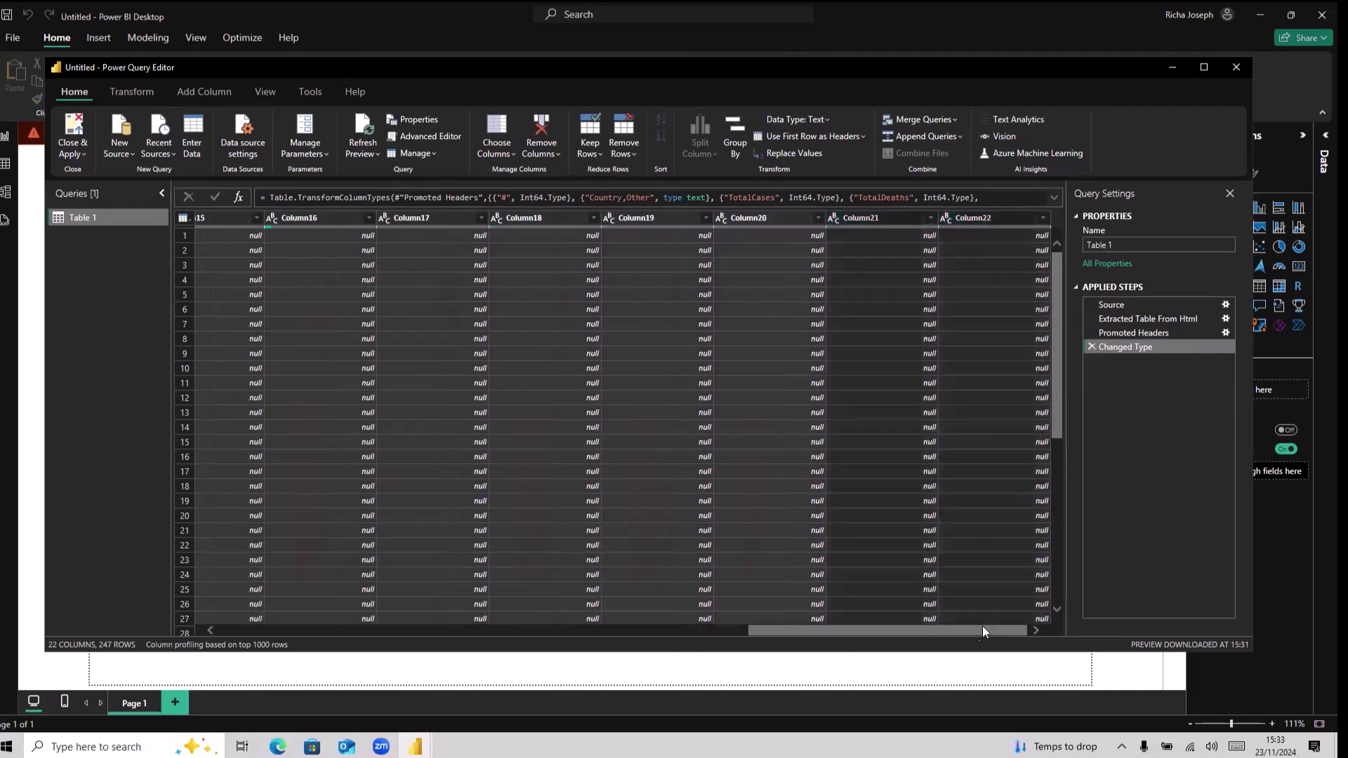
left_click(863, 217)
left_click(954, 216)
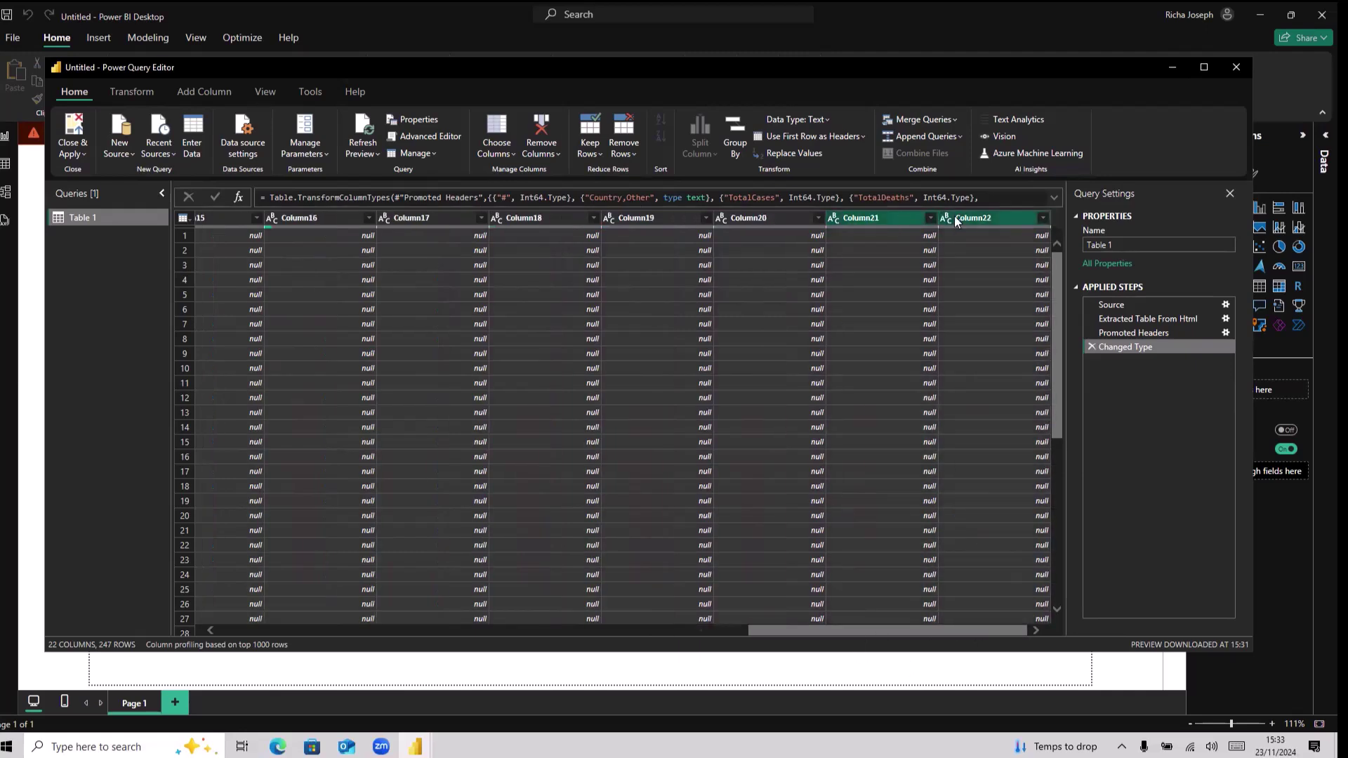
scroll(559, 214, "left", 5)
left_click(559, 213)
right_click(768, 218)
left_click(697, 631)
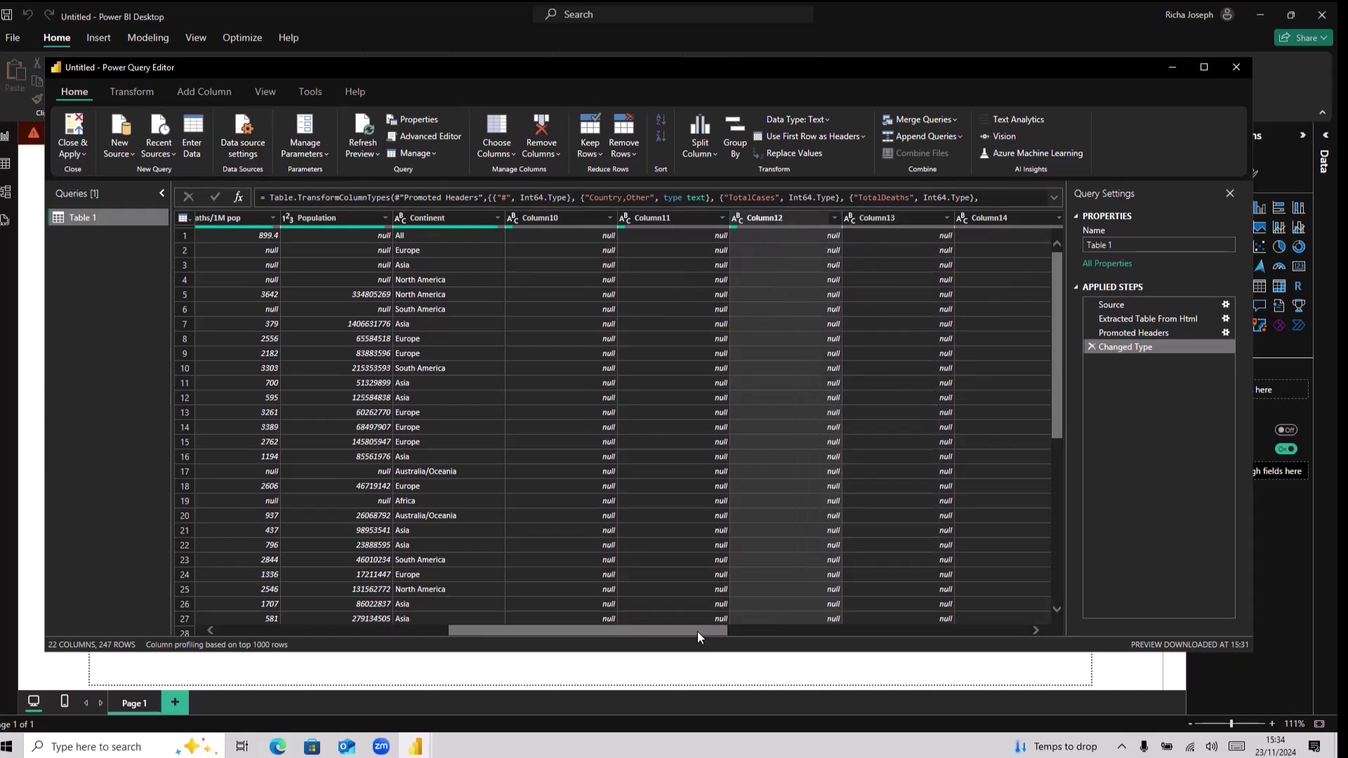
Select the columns from # through Continent in Table 1 and remove all other columns.
left_click_drag(697, 631, 344, 630)
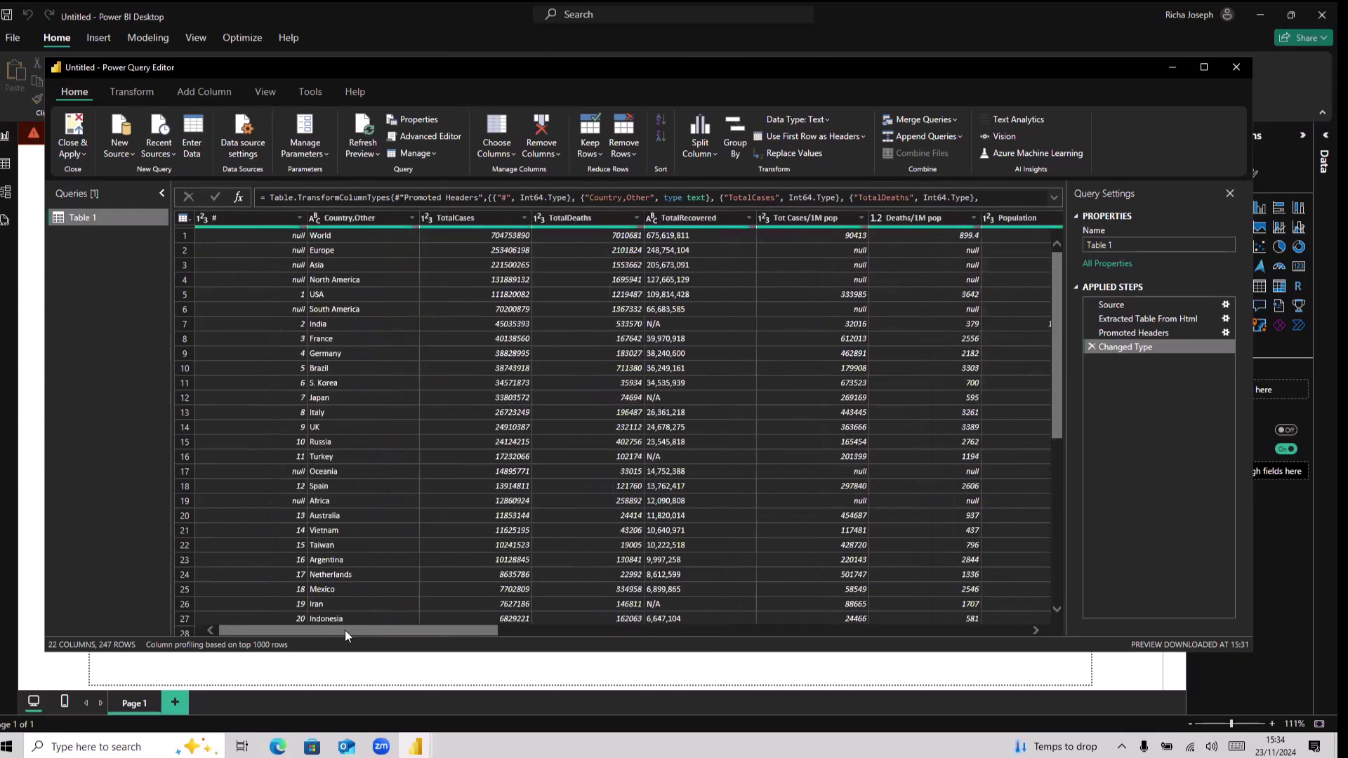
left_click(245, 219)
left_click(373, 214, "shift")
left_click(452, 214, "shift")
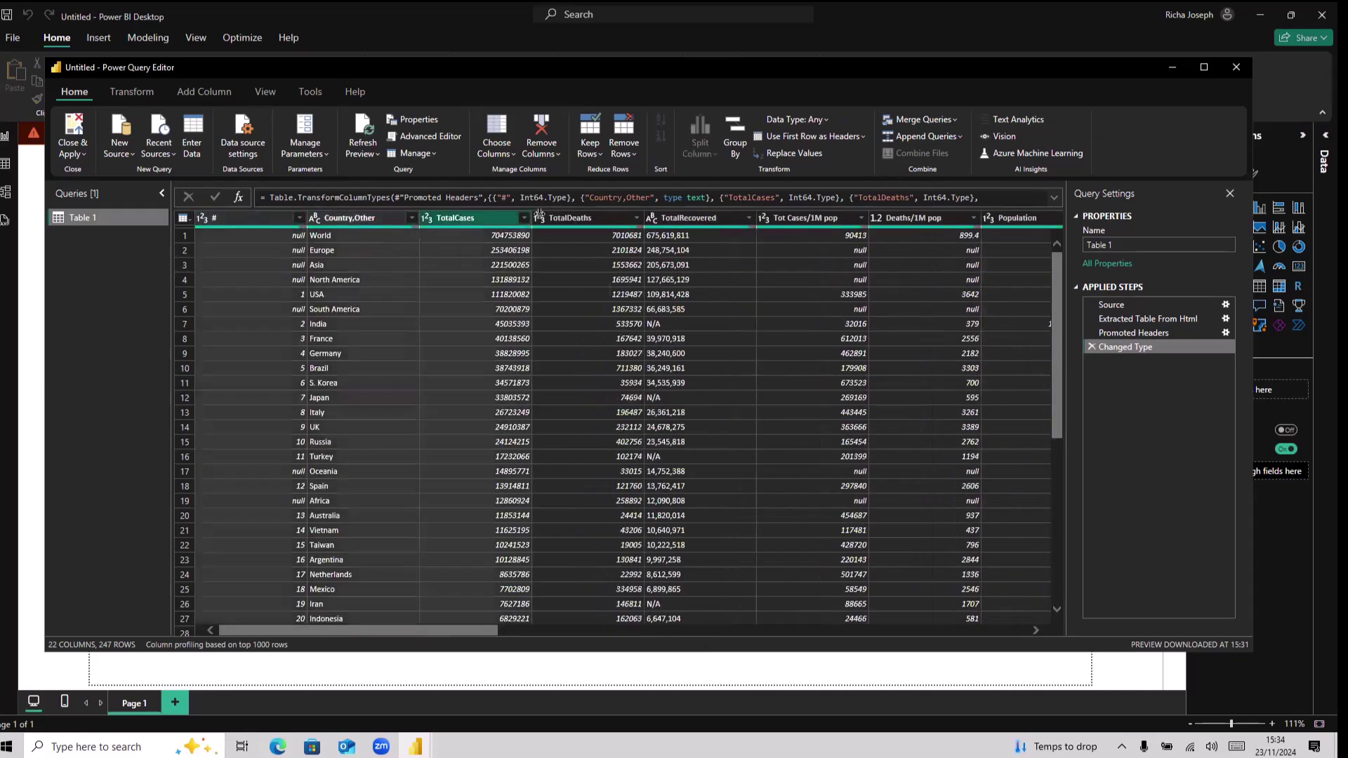
left_click(570, 217, "shift")
left_click(753, 220, "shift")
left_click(808, 218, "shift")
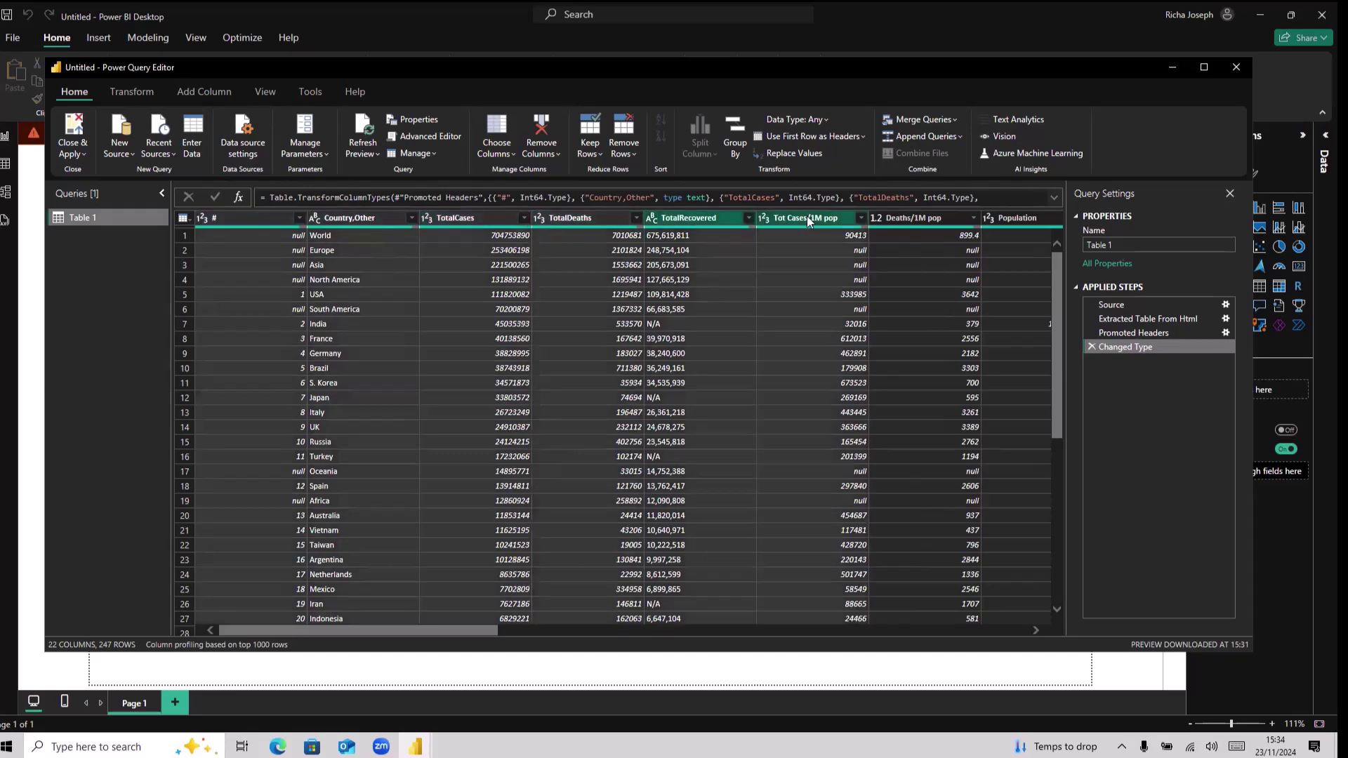
left_click(902, 217, "shift")
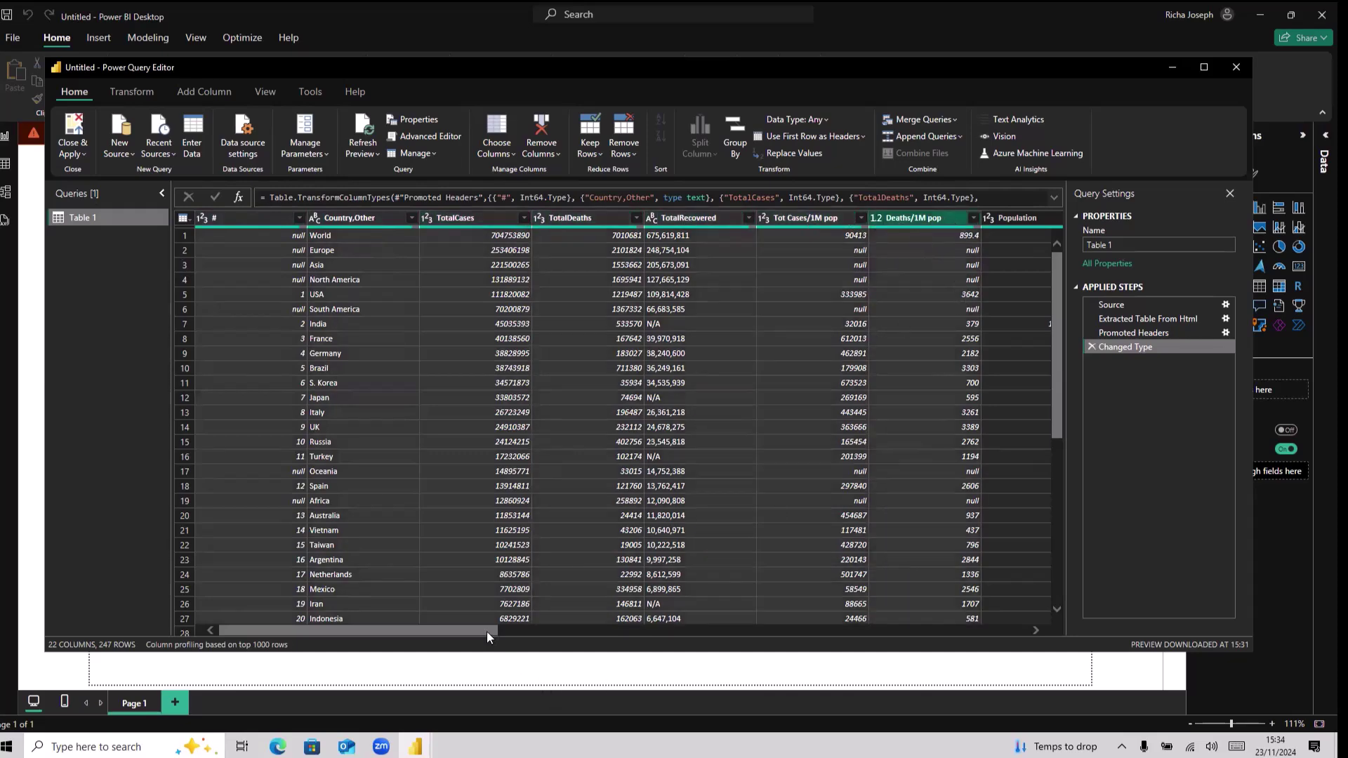
left_click_drag(486, 630, 629, 625)
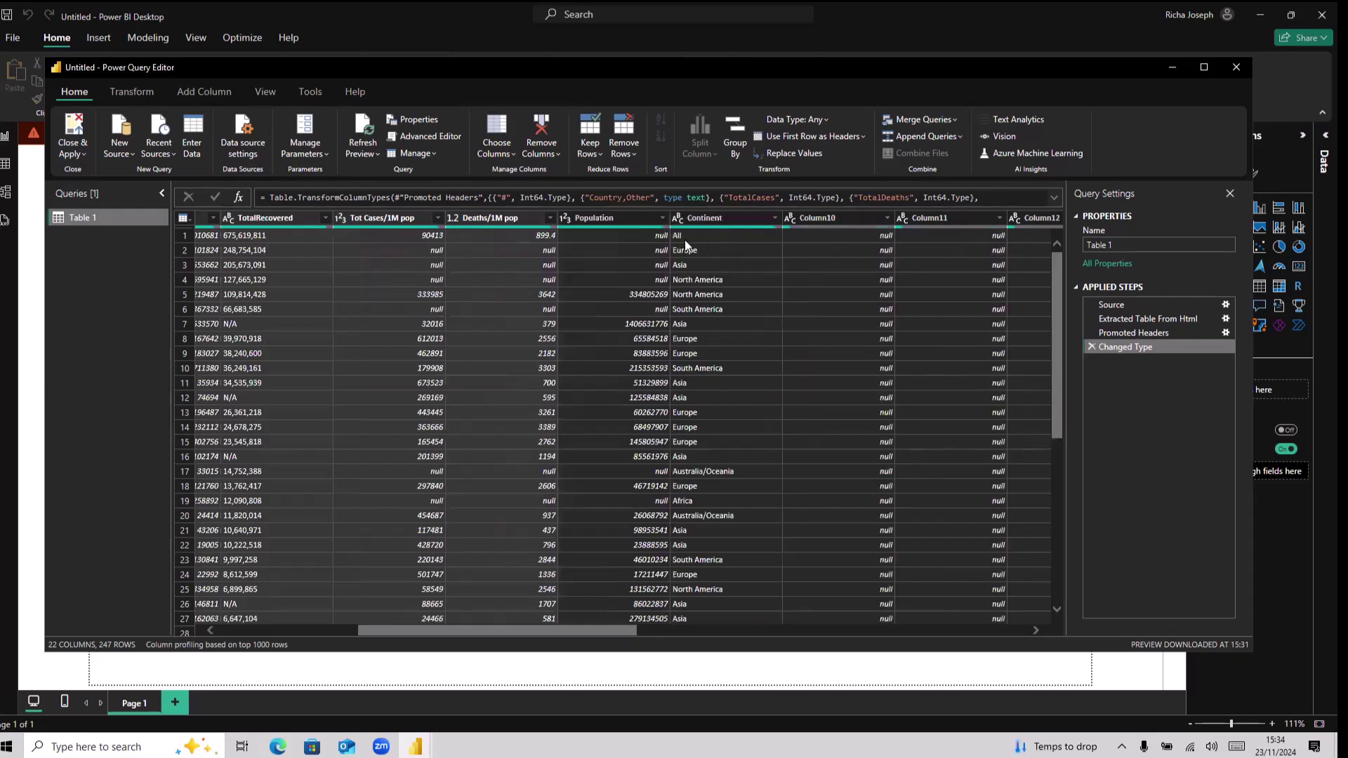
left_click(629, 217, "shift")
left_click(731, 218, "shift")
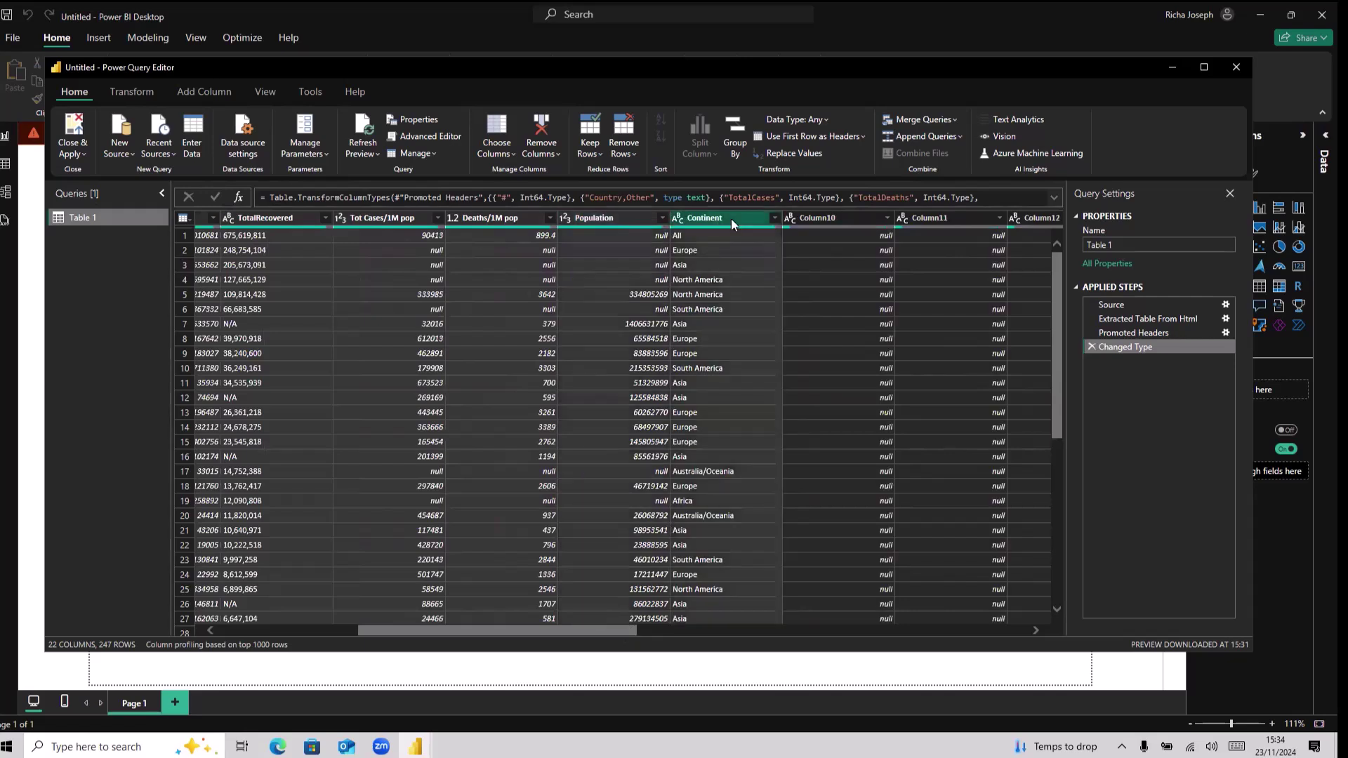
right_click(731, 218)
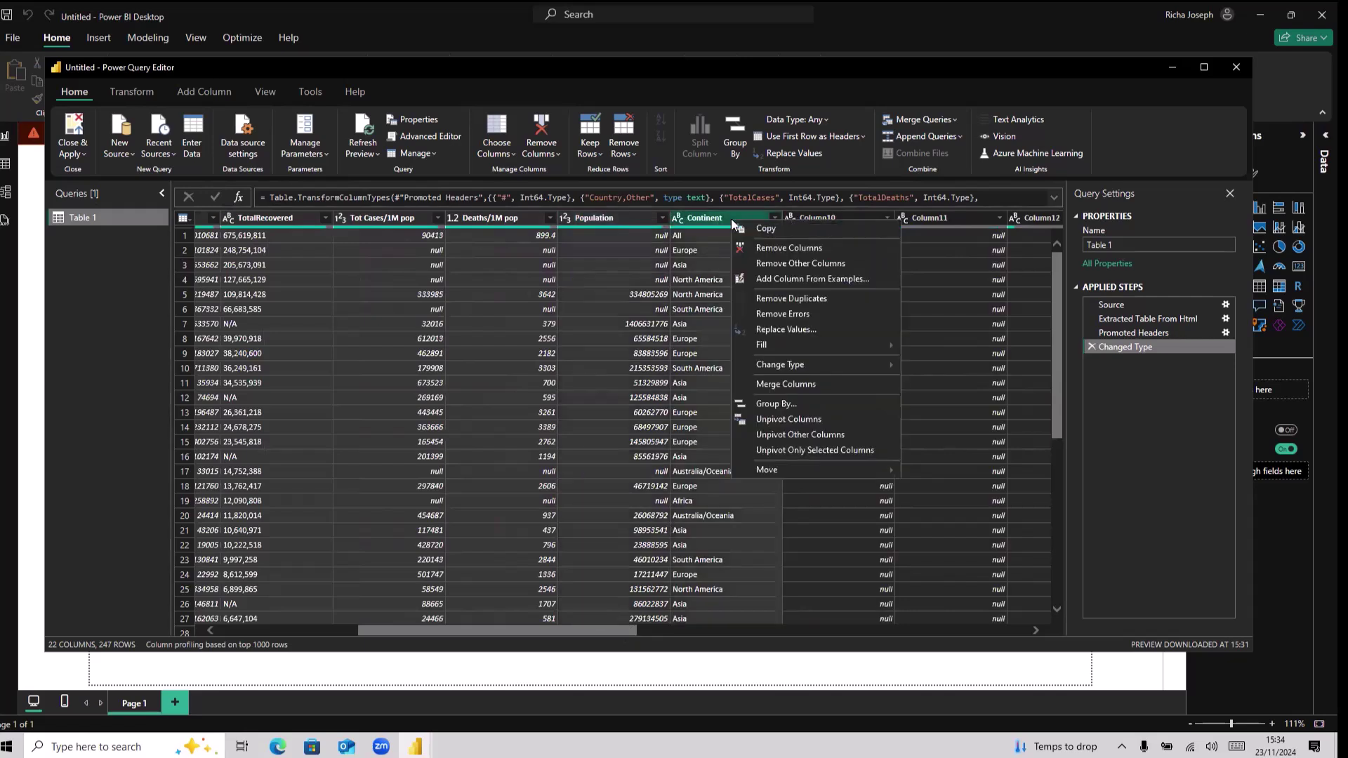
left_click(819, 264)
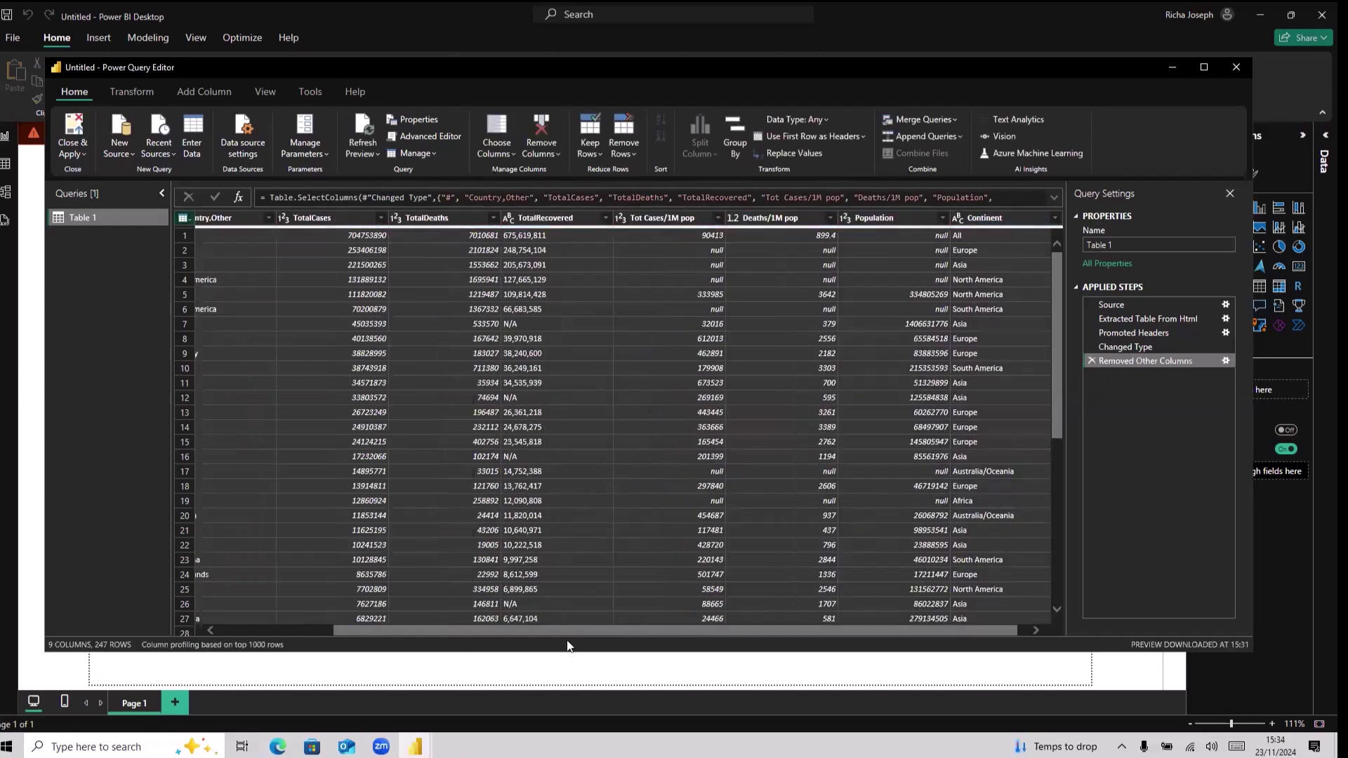
Review the kept columns and the Removed Other Columns step's settings without changing them, and delete that applied step.
left_click(251, 627)
left_click_drag(252, 626, 900, 625)
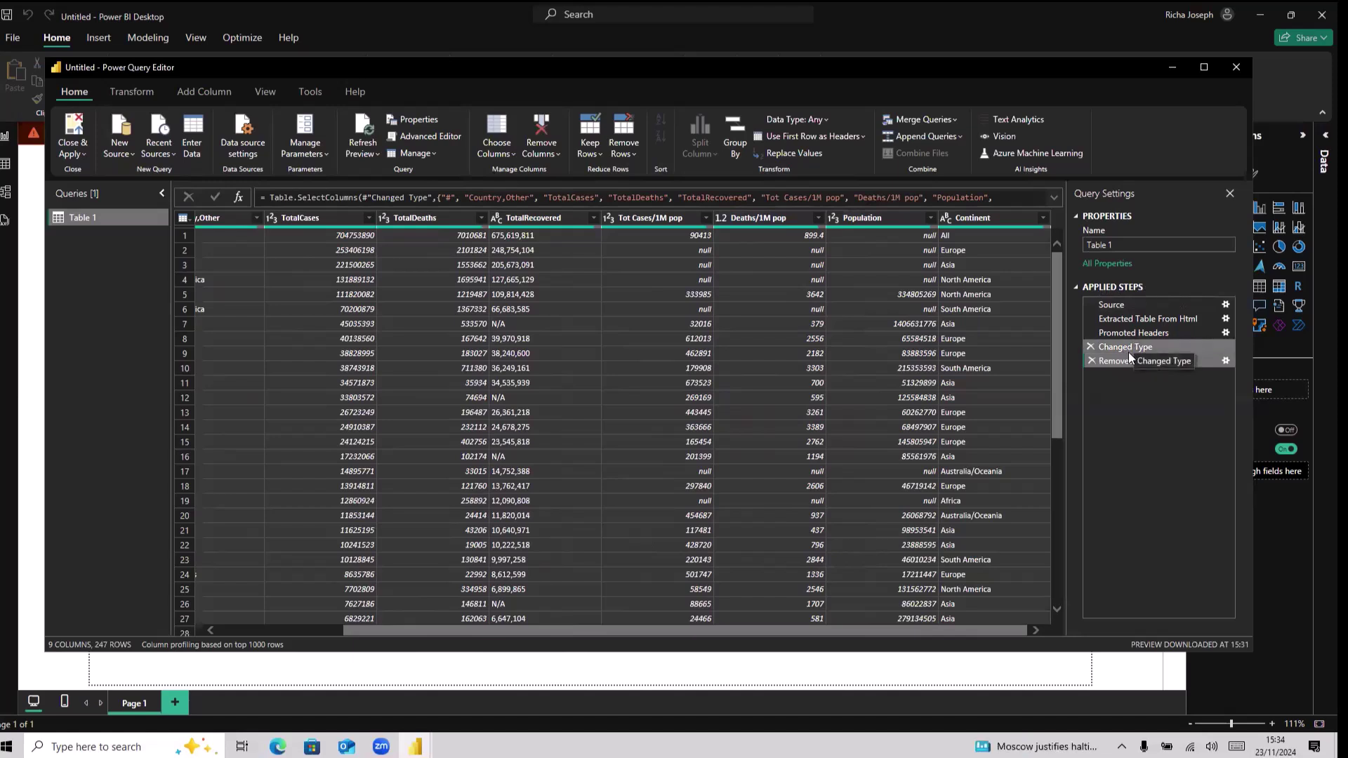
left_click(1226, 361)
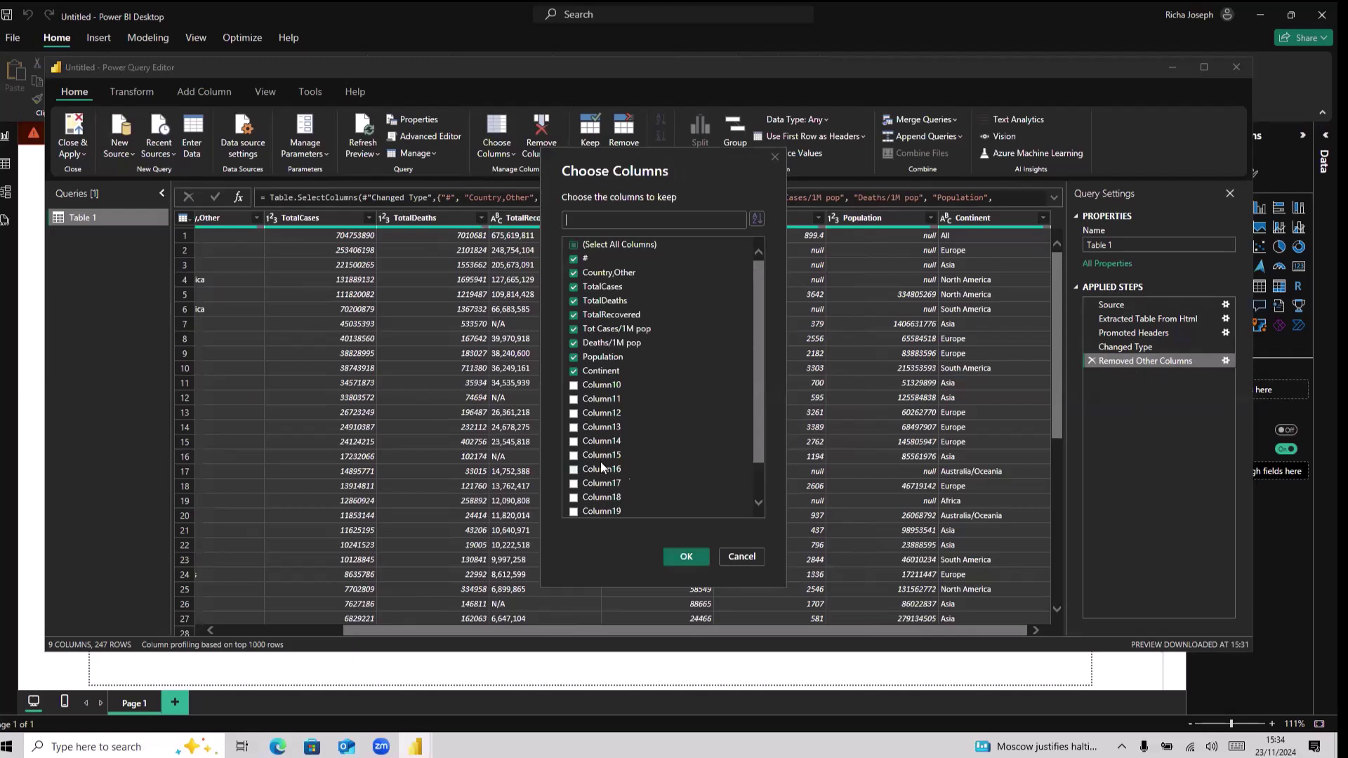
scroll(723, 500, "down", 1)
scroll(719, 476, "up", 1)
scroll(675, 344, "down", 1)
left_click(755, 559)
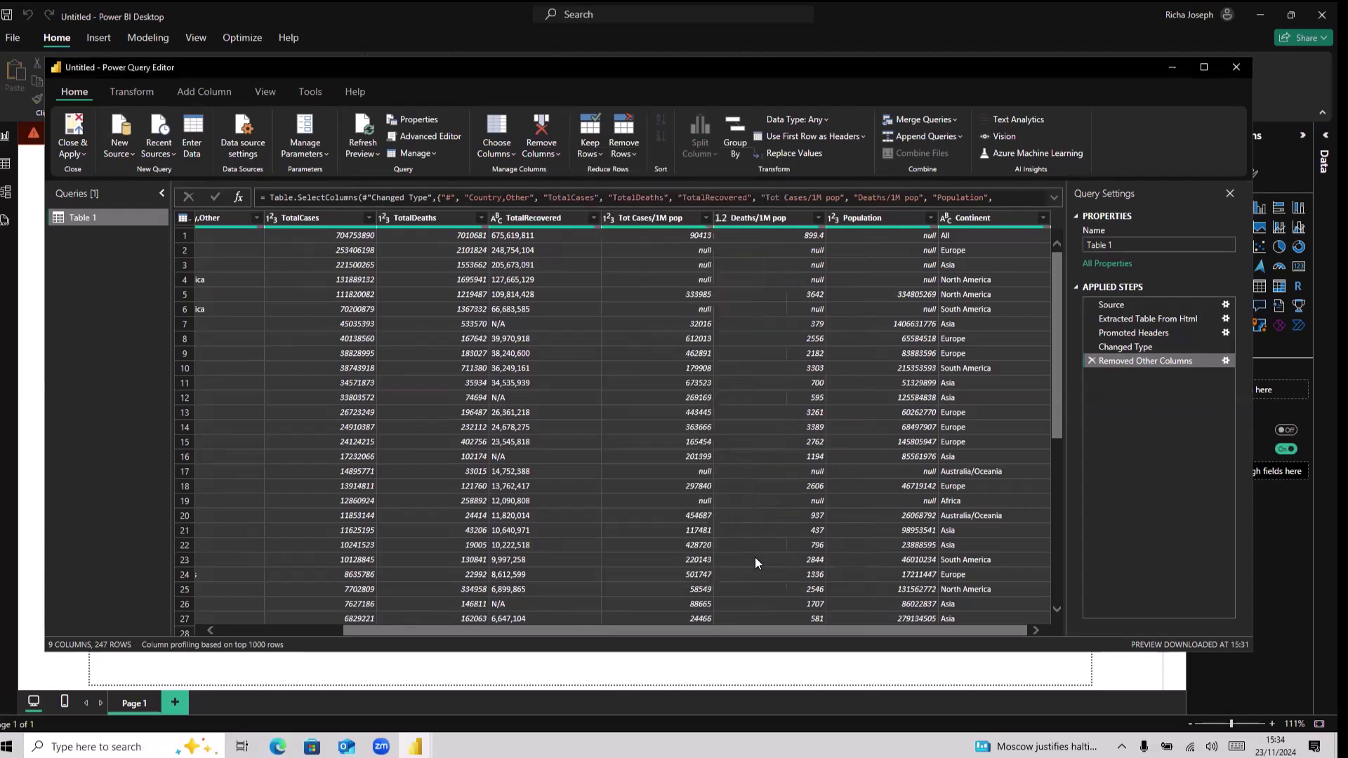
left_click(1092, 361)
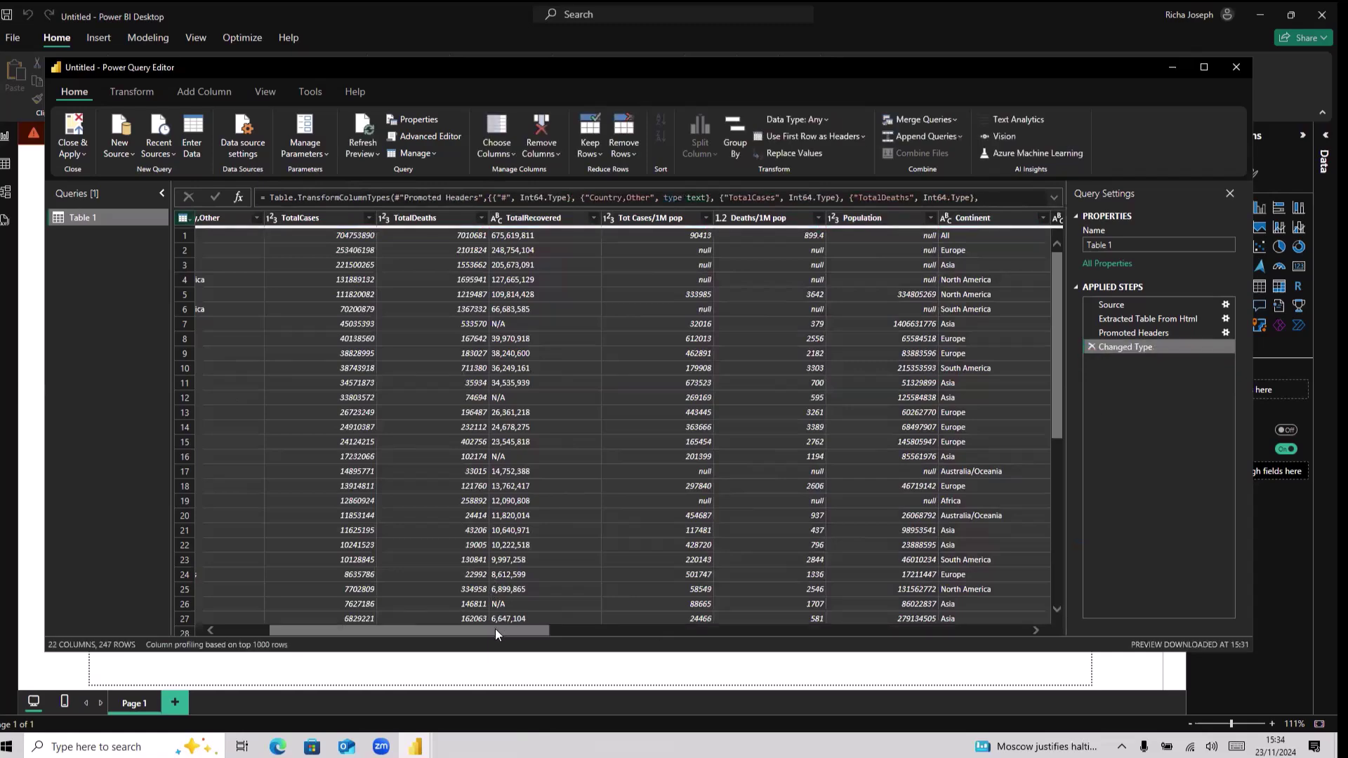
Keep only the nine columns #, Country,Other, TotalCases, TotalDeaths, TotalRecovered, Tot Cases/1M pop, Deaths/1M pop, Population and Continent by removing the other columns.
left_click_drag(495, 630, 404, 633)
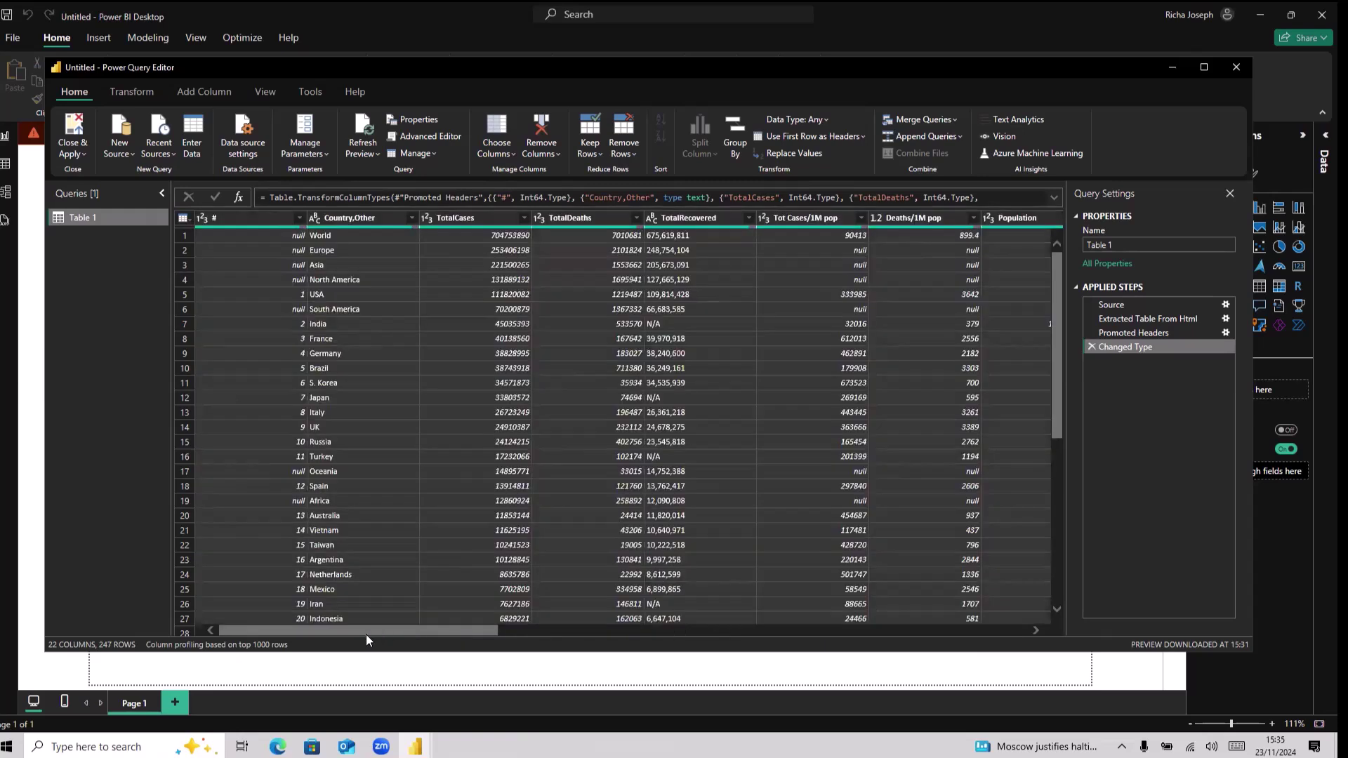
left_click(251, 218)
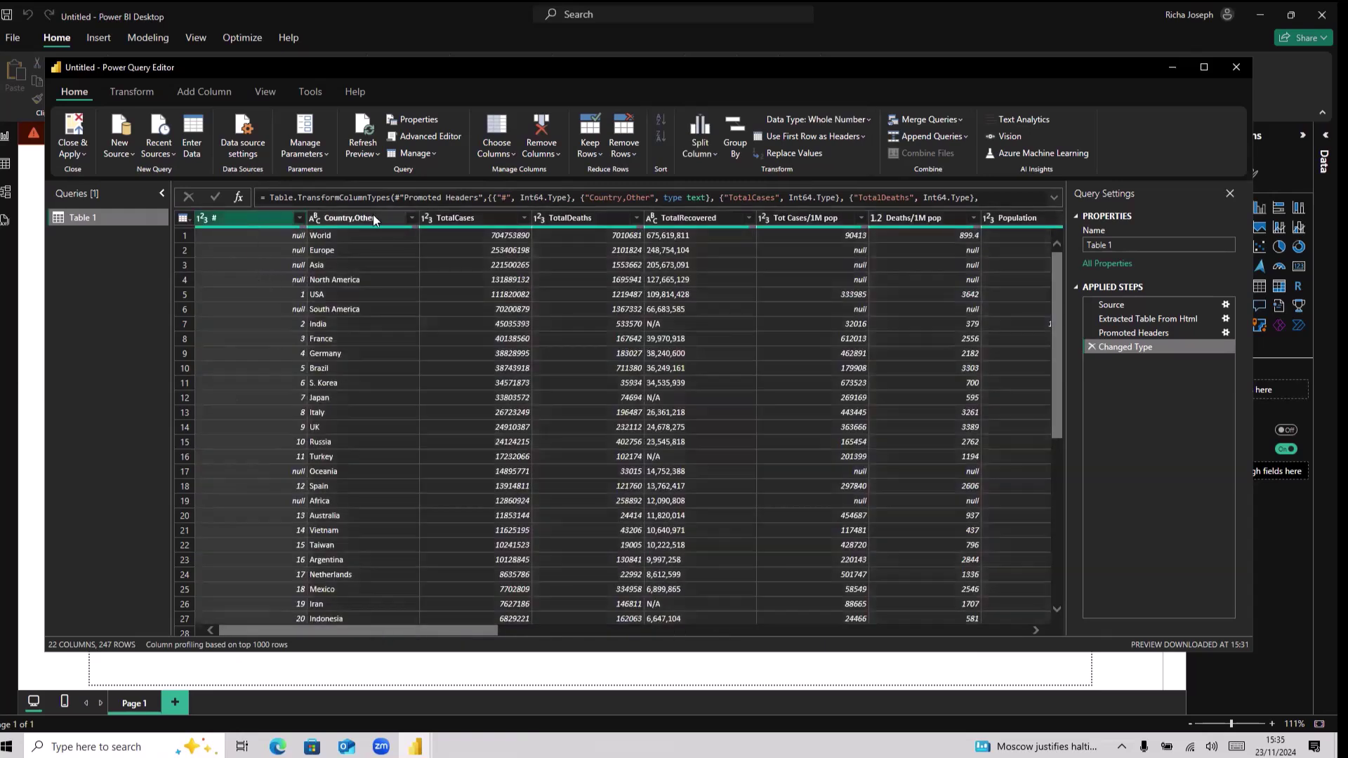
left_click(373, 218, "ctrl")
left_click(465, 217, "ctrl")
left_click(604, 218, "ctrl")
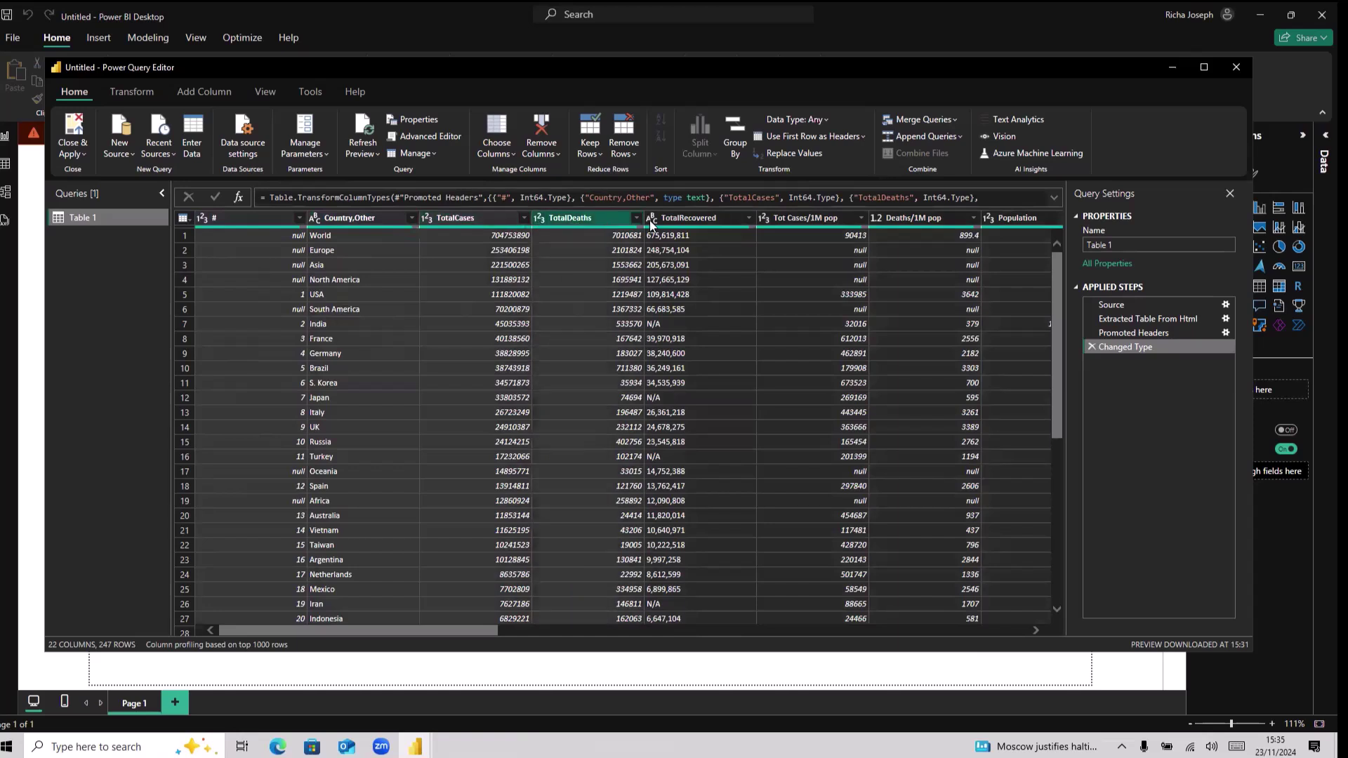
left_click(671, 221, "ctrl")
left_click(797, 221, "ctrl")
left_click(917, 222, "ctrl")
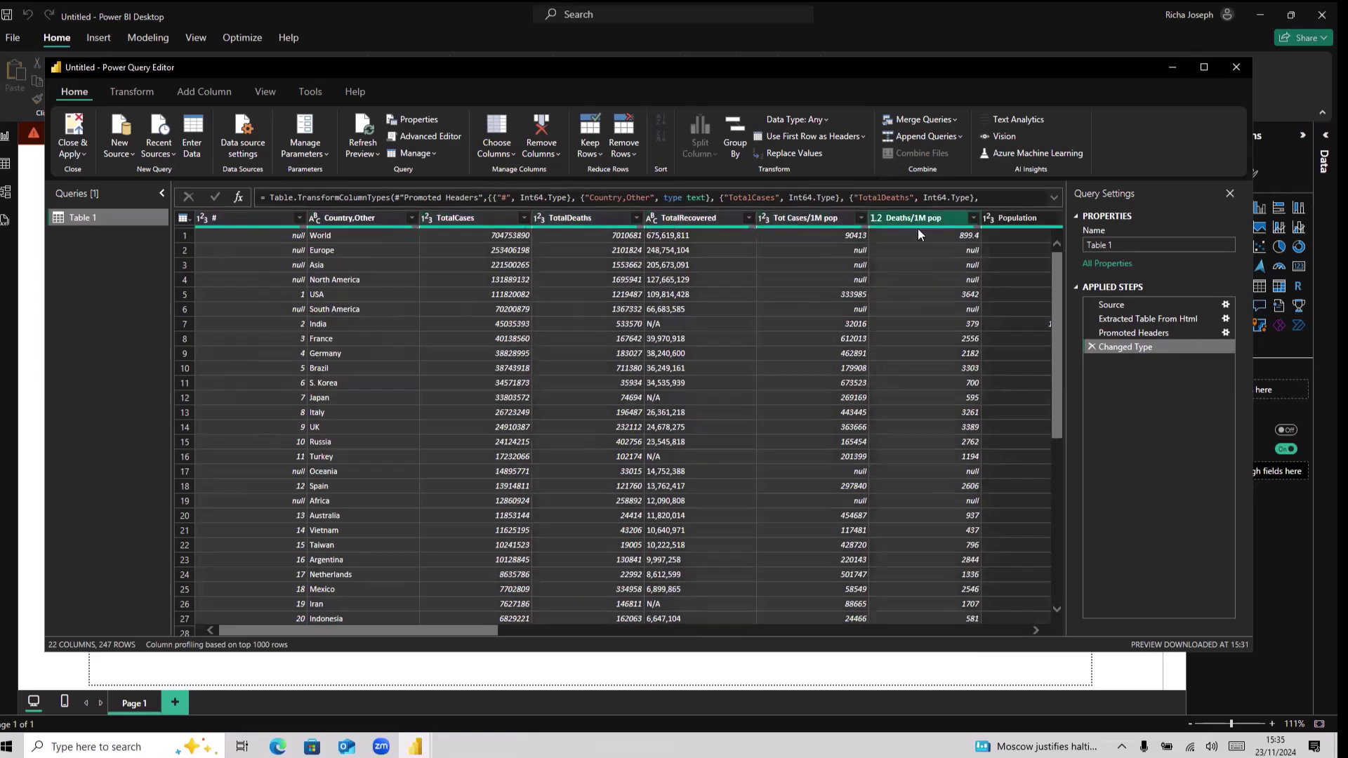
left_click(821, 222, "ctrl")
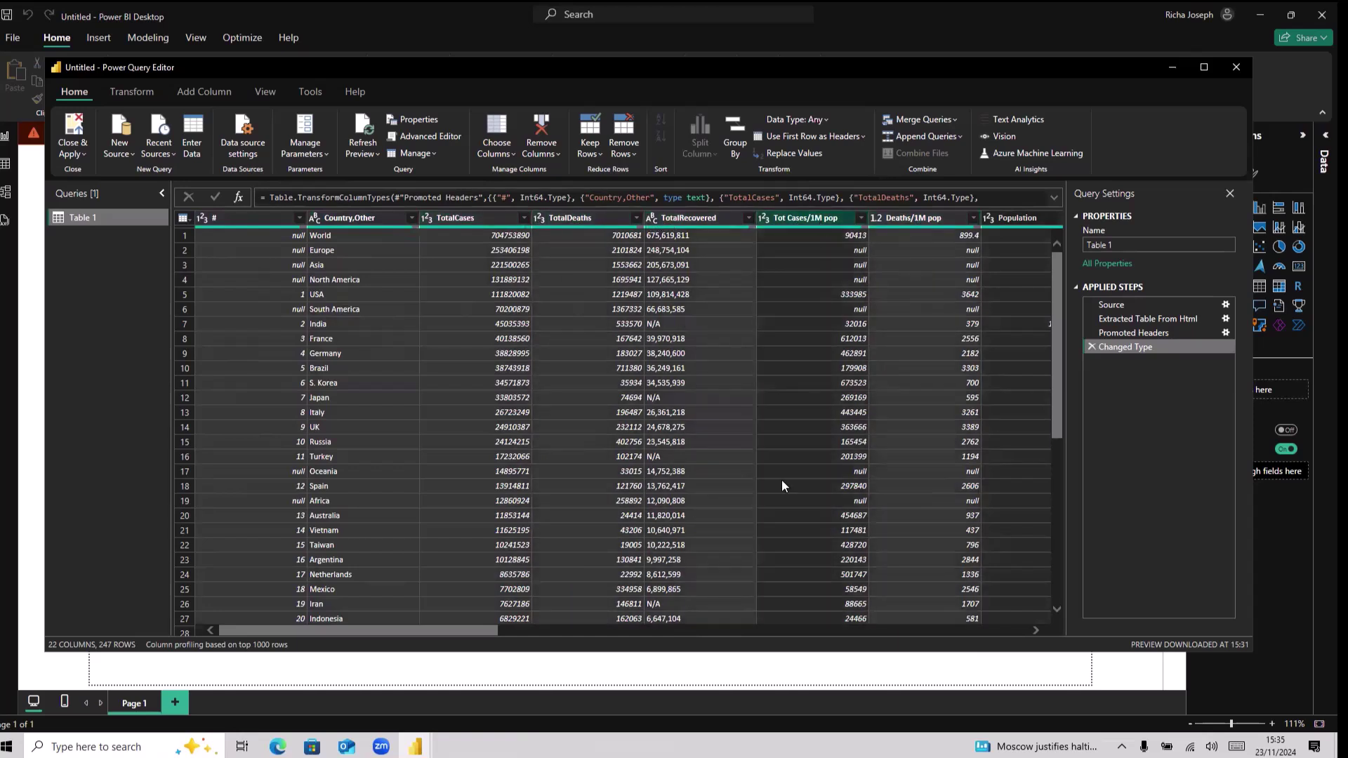
left_click(811, 218, "ctrl")
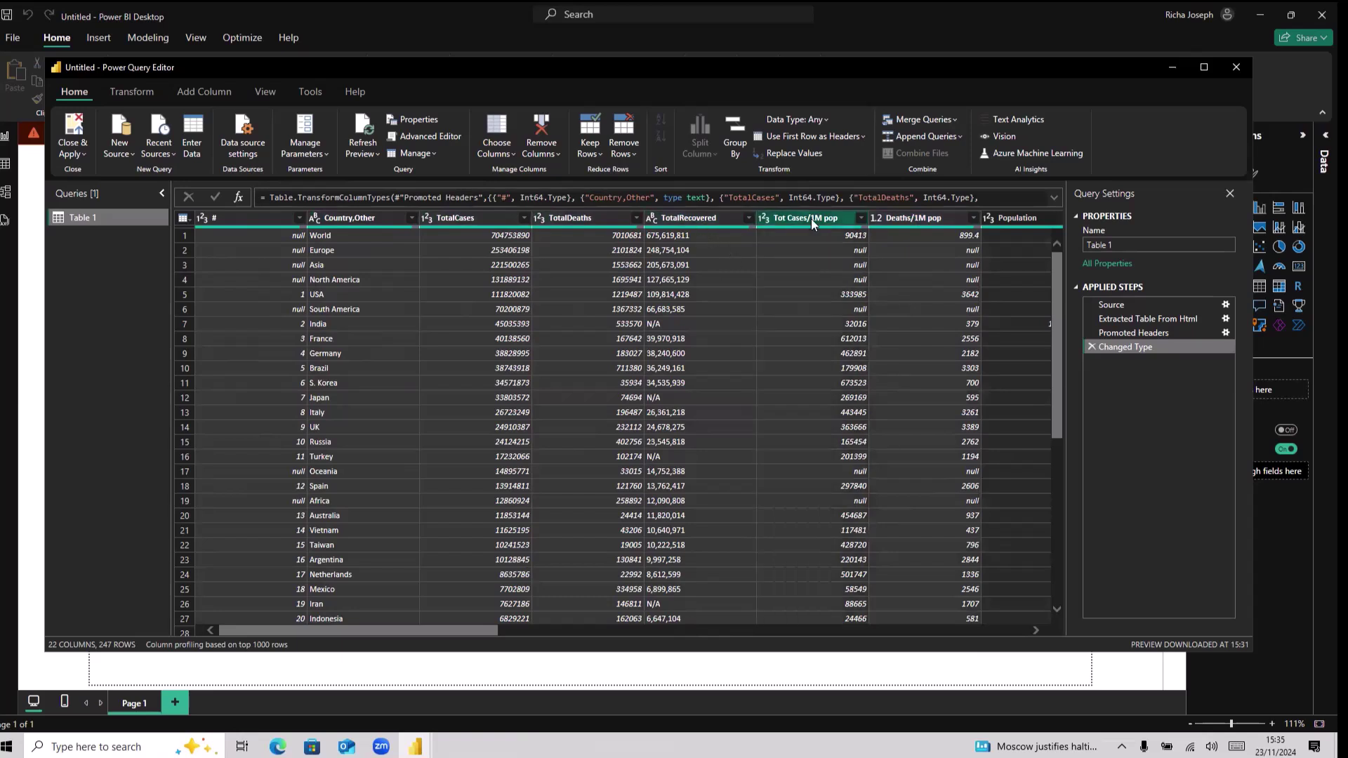
left_click(954, 217)
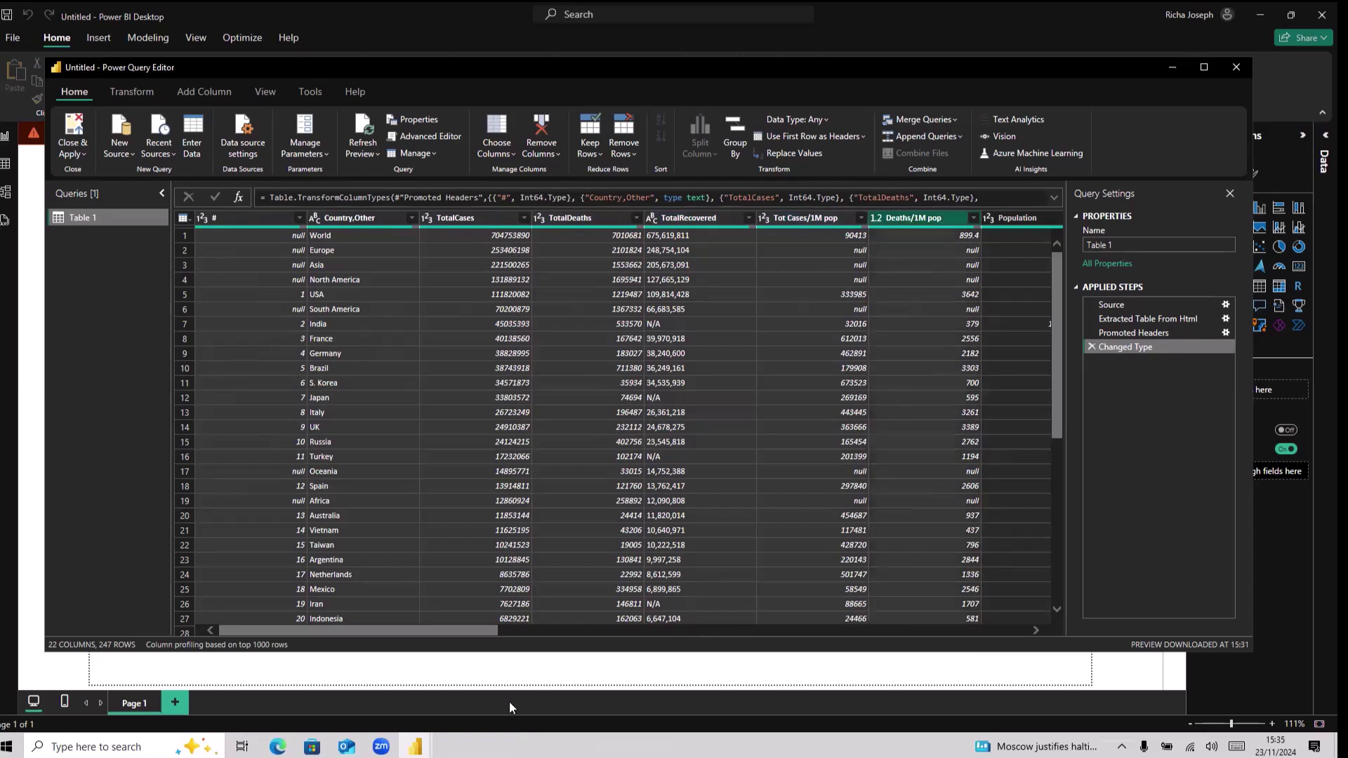
left_click_drag(486, 633, 603, 630)
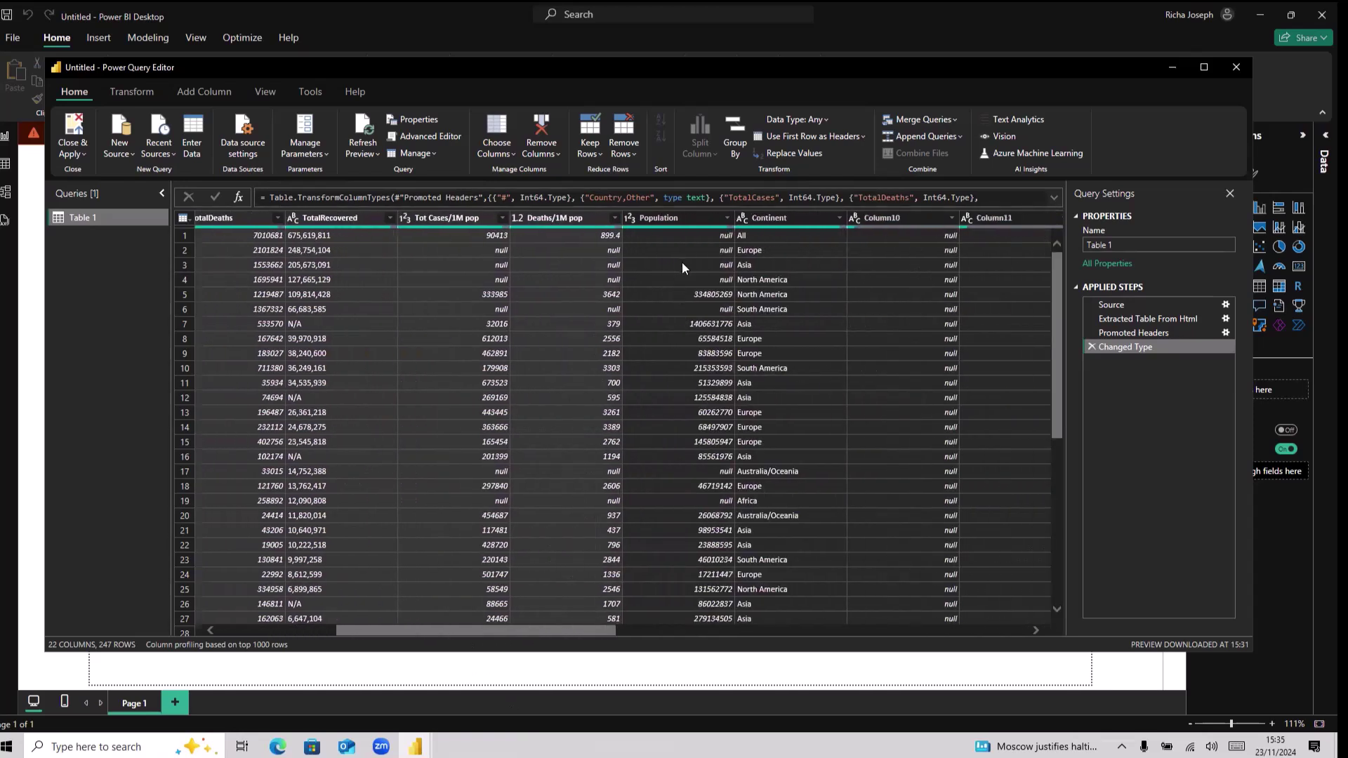
left_click(691, 222)
left_click(802, 212)
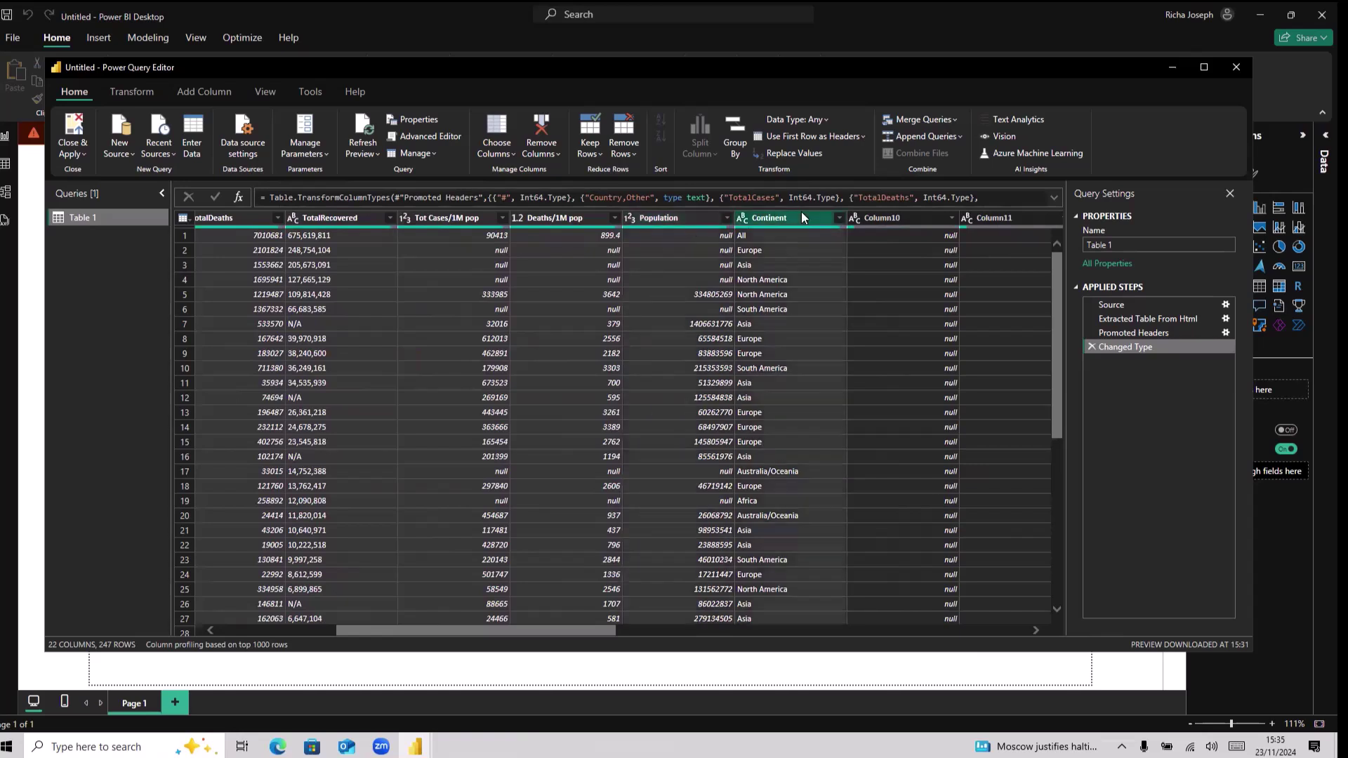
right_click(802, 212)
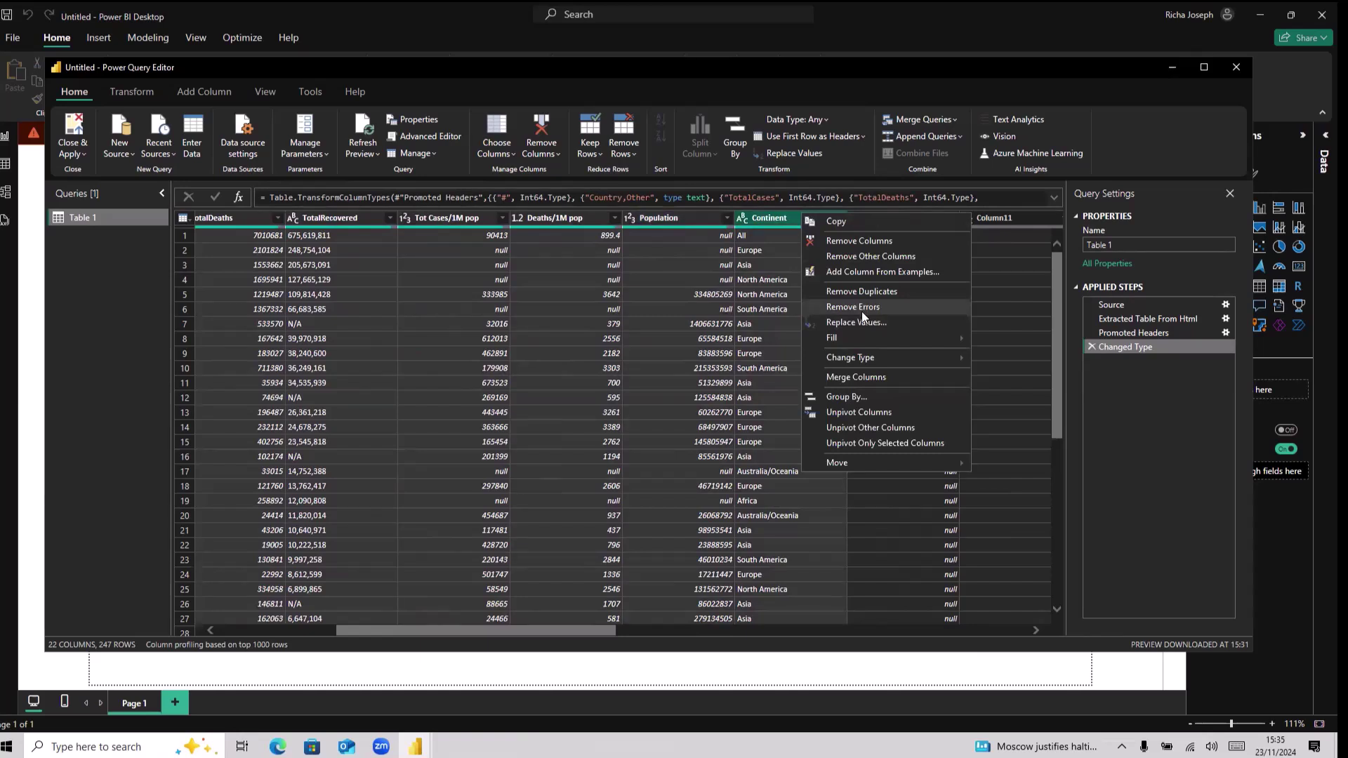
left_click(869, 256)
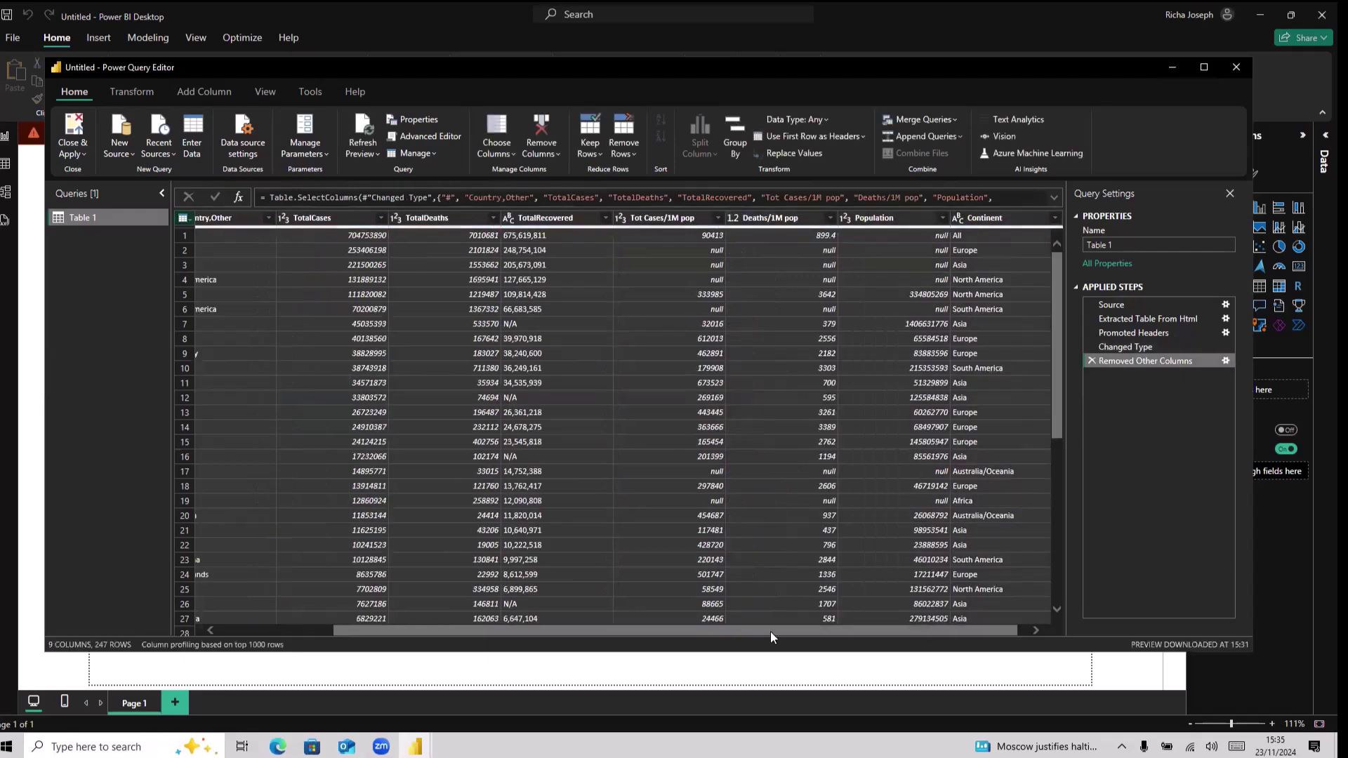
Apply the query changes, close the Power Query Editor, and expand Table 1 in the report's data fields.
left_click_drag(905, 635, 385, 654)
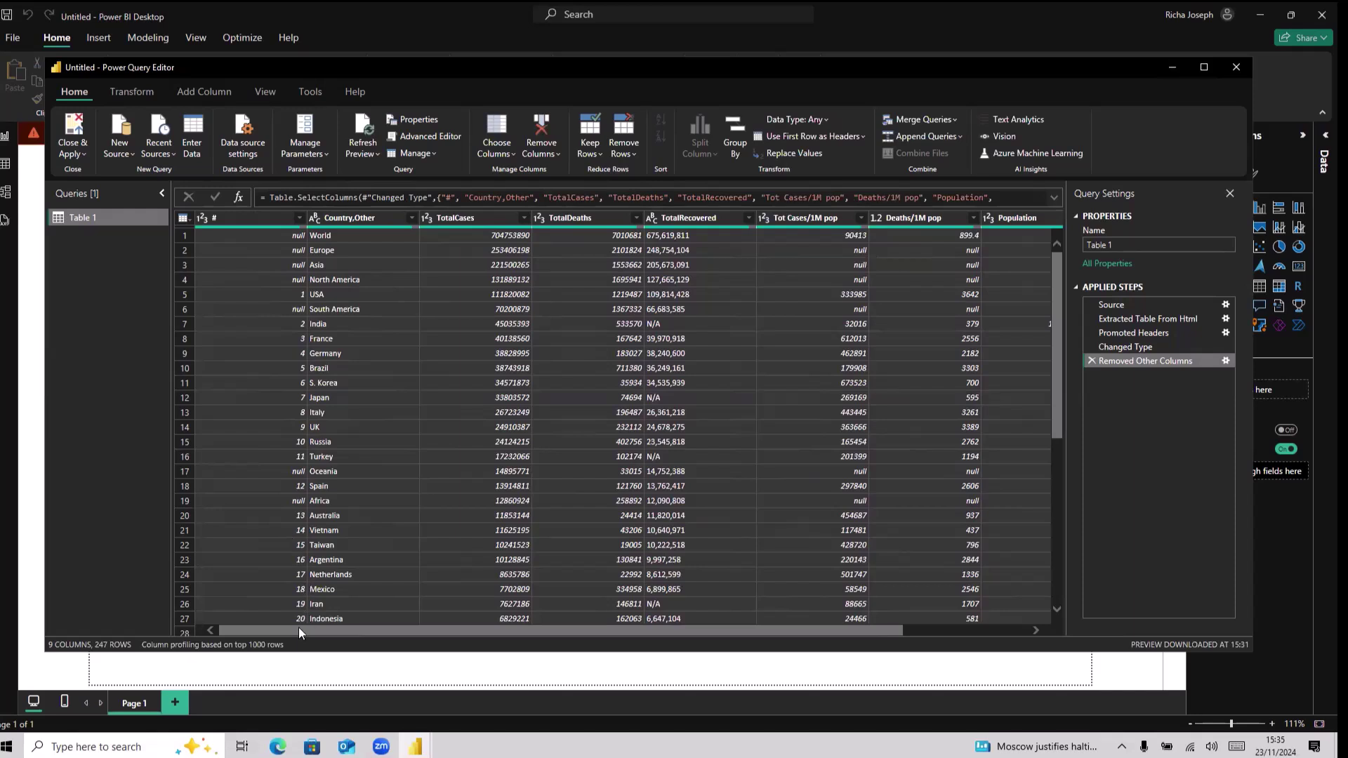
left_click(82, 152)
left_click(88, 212)
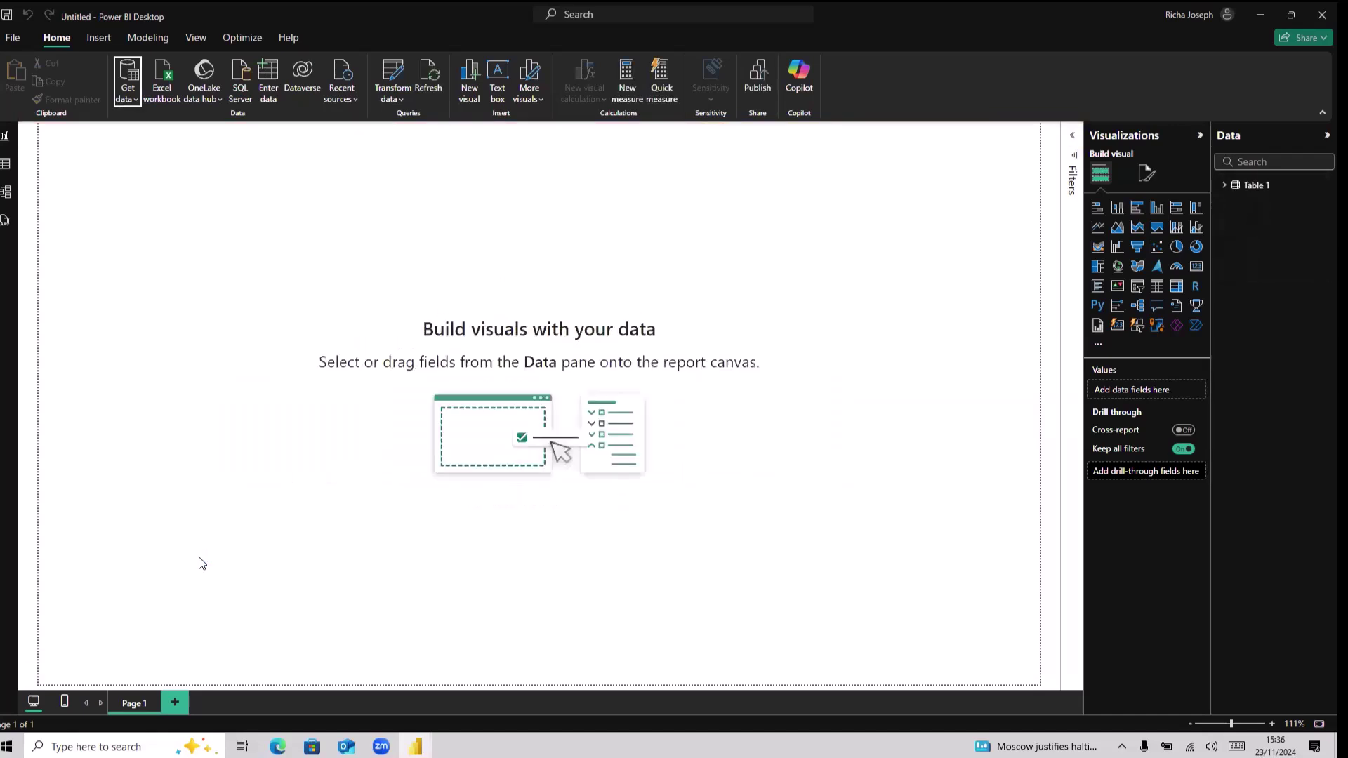
left_click(1226, 187)
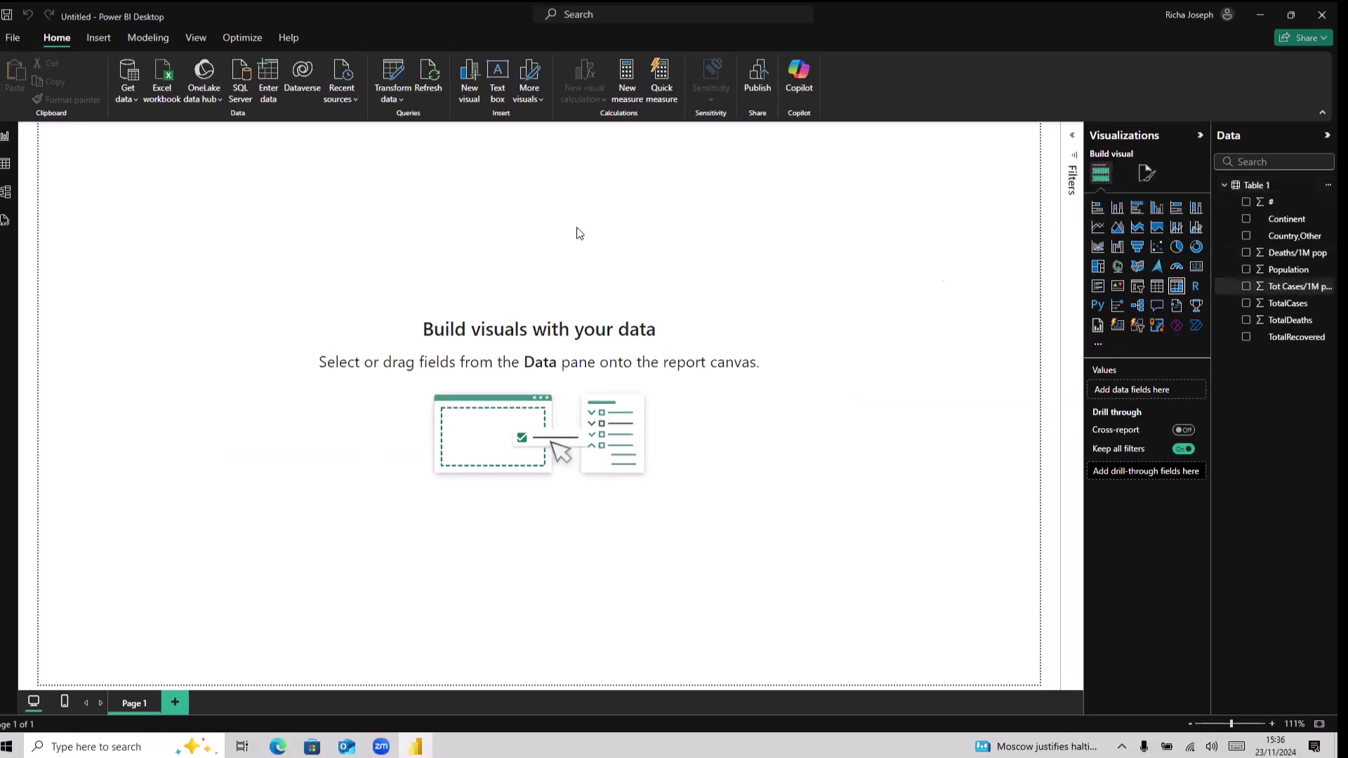
Look through the loaded rows of Table 1 in Table view and check its fields in Model view.
left_click(5, 169)
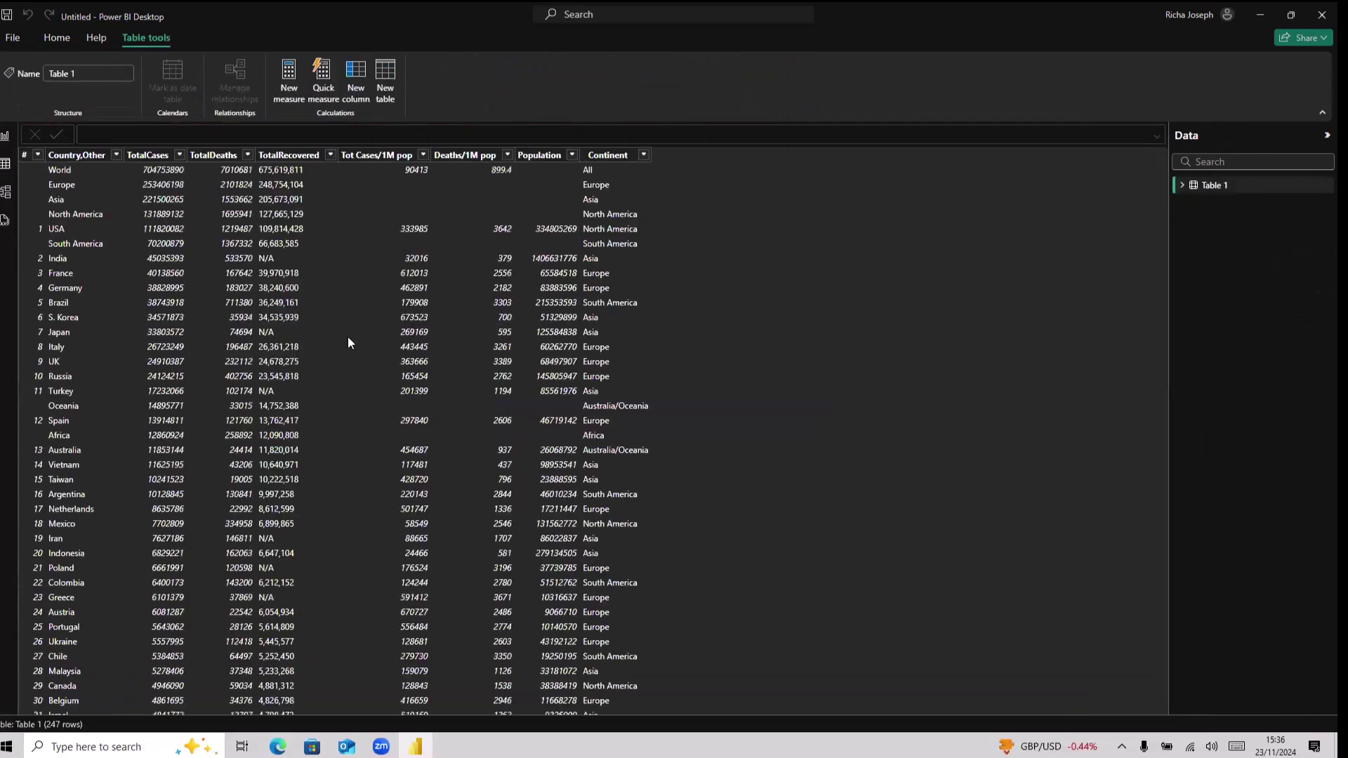
scroll(402, 360, "down", 10)
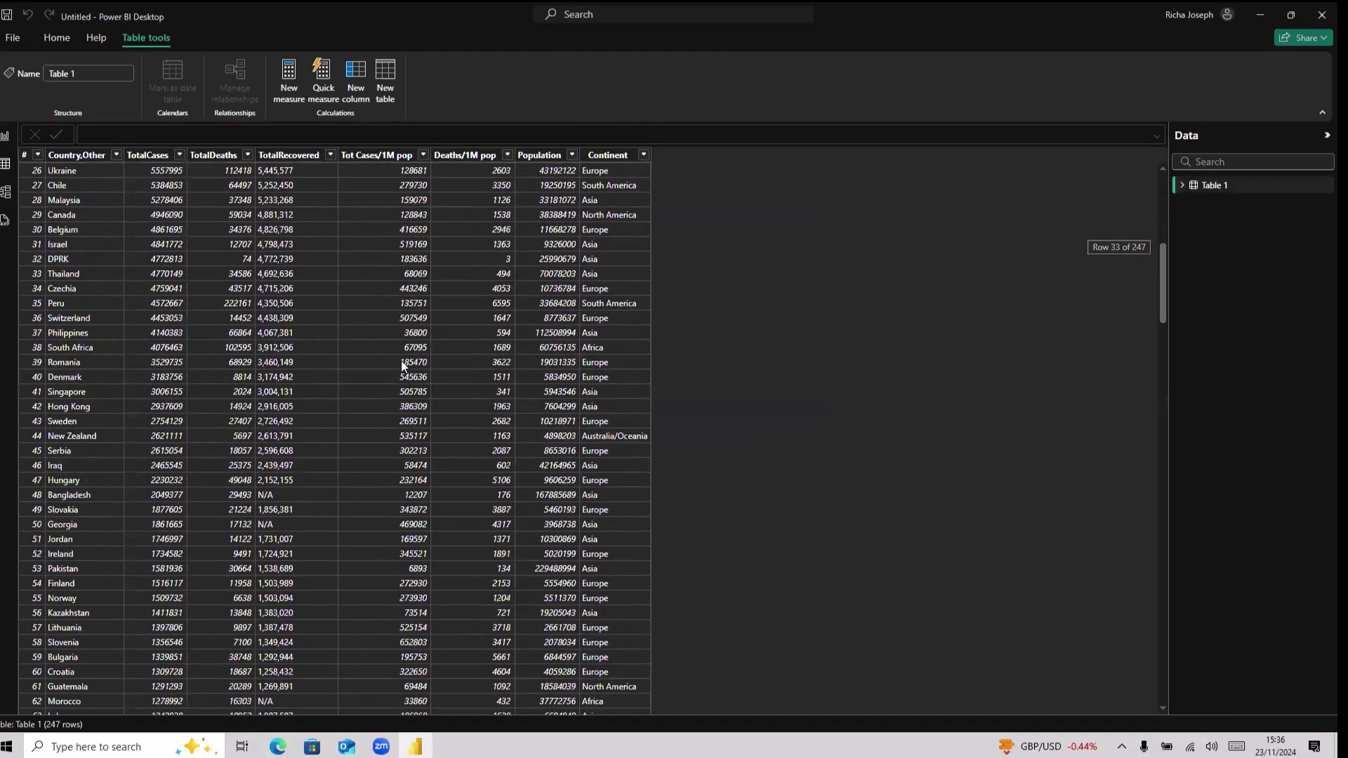
scroll(406, 372, "down", 20)
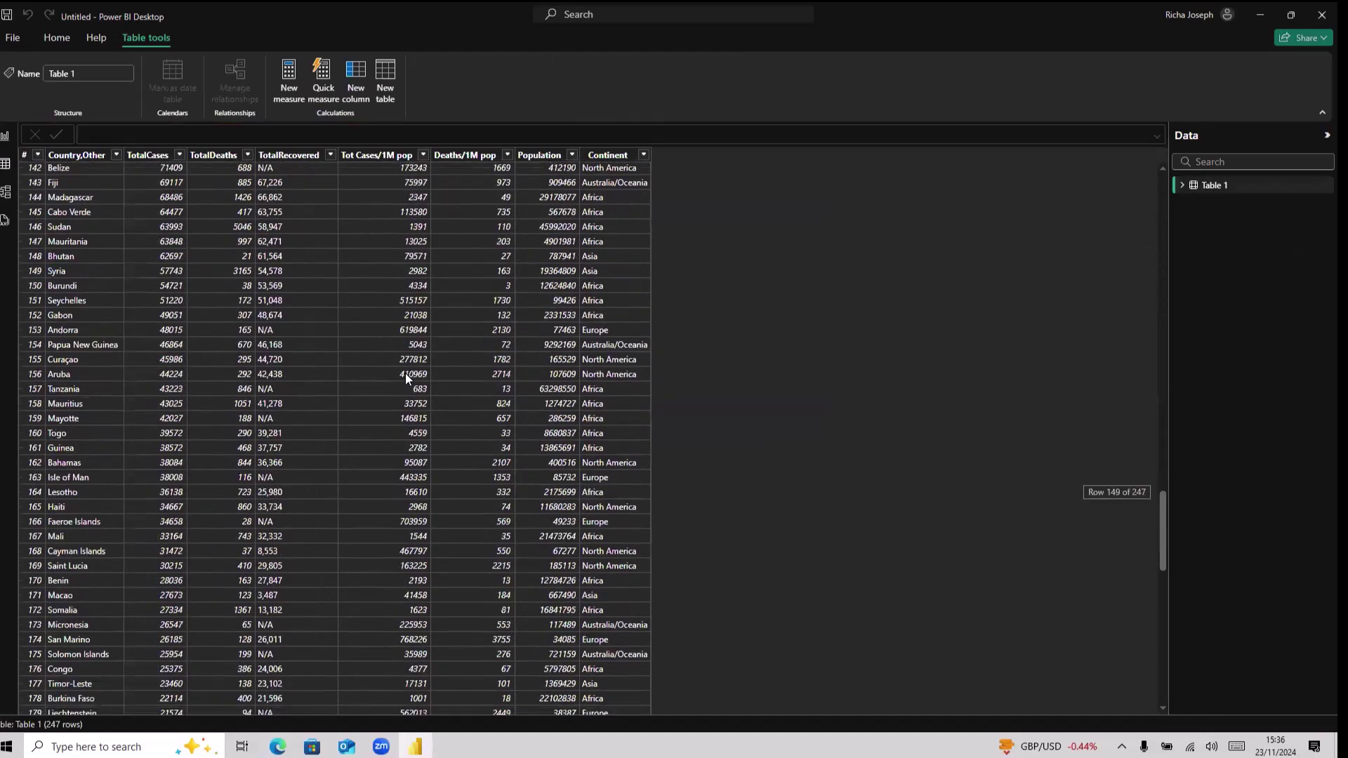
scroll(406, 373, "up", 20)
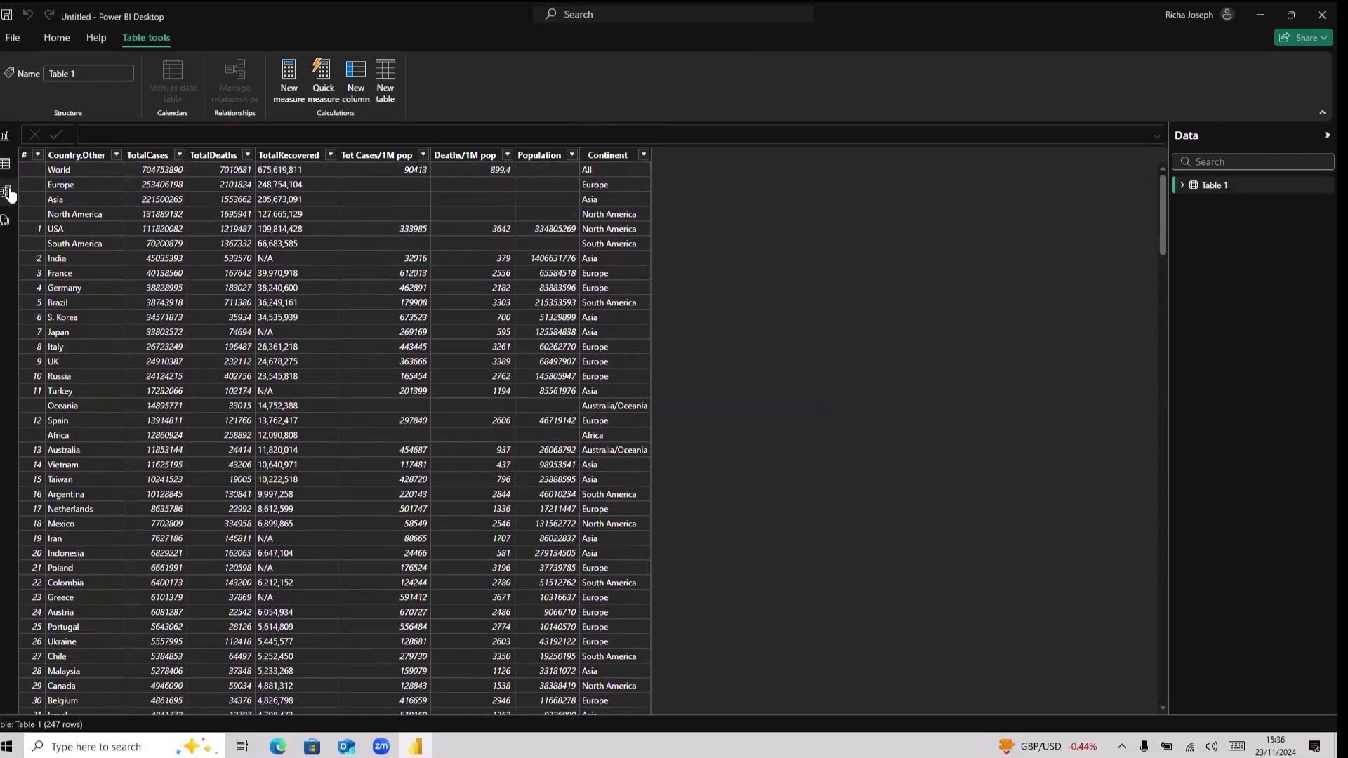
left_click(8, 193)
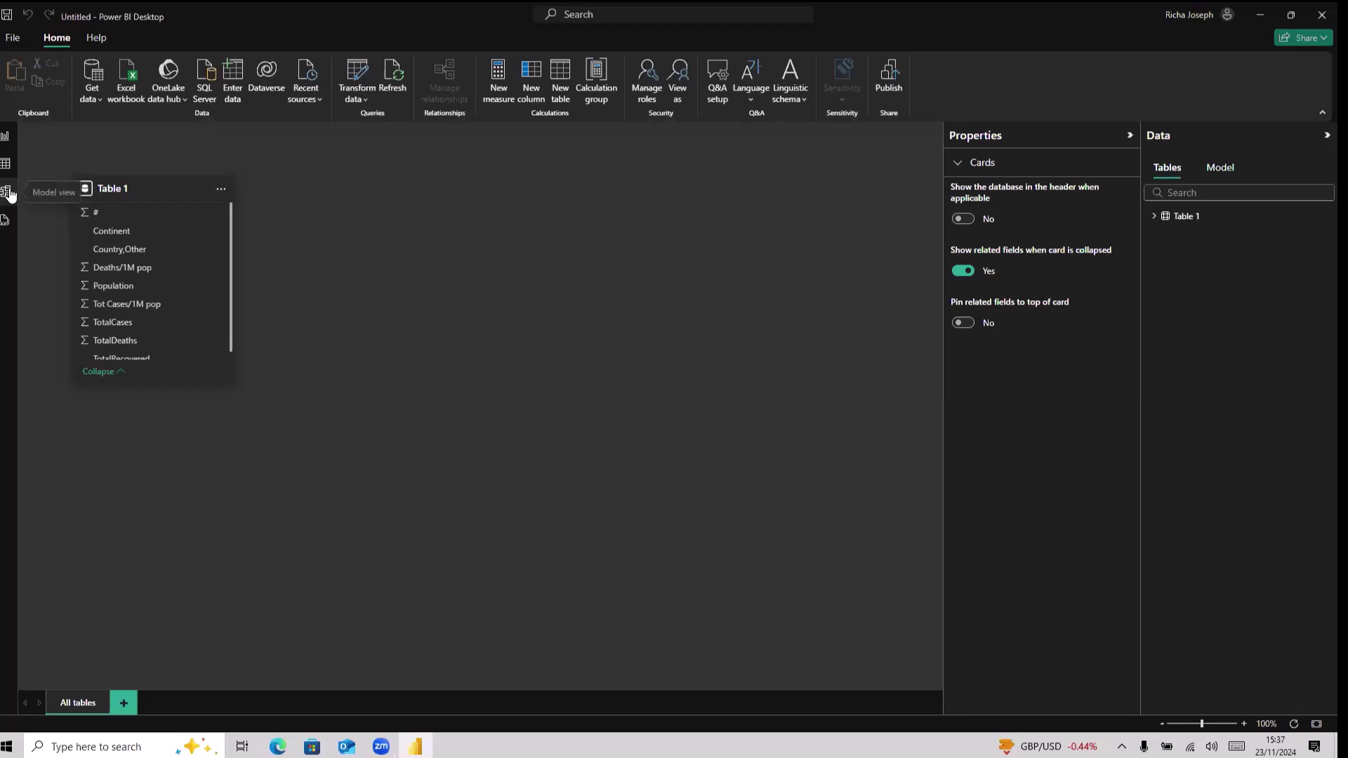
left_click(12, 164)
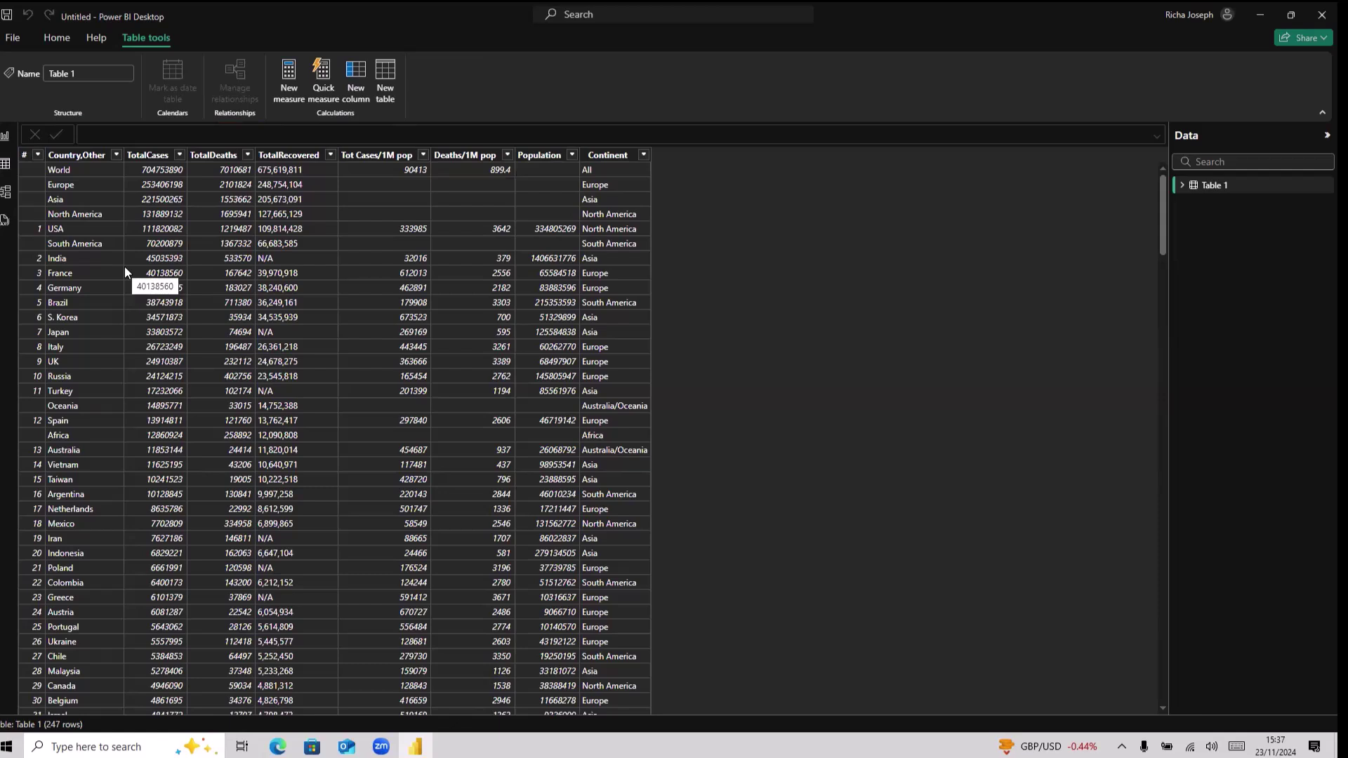
Reopen Table 1 in the Power Query Editor and inspect the null values in the # column.
left_click(57, 36)
left_click(364, 98)
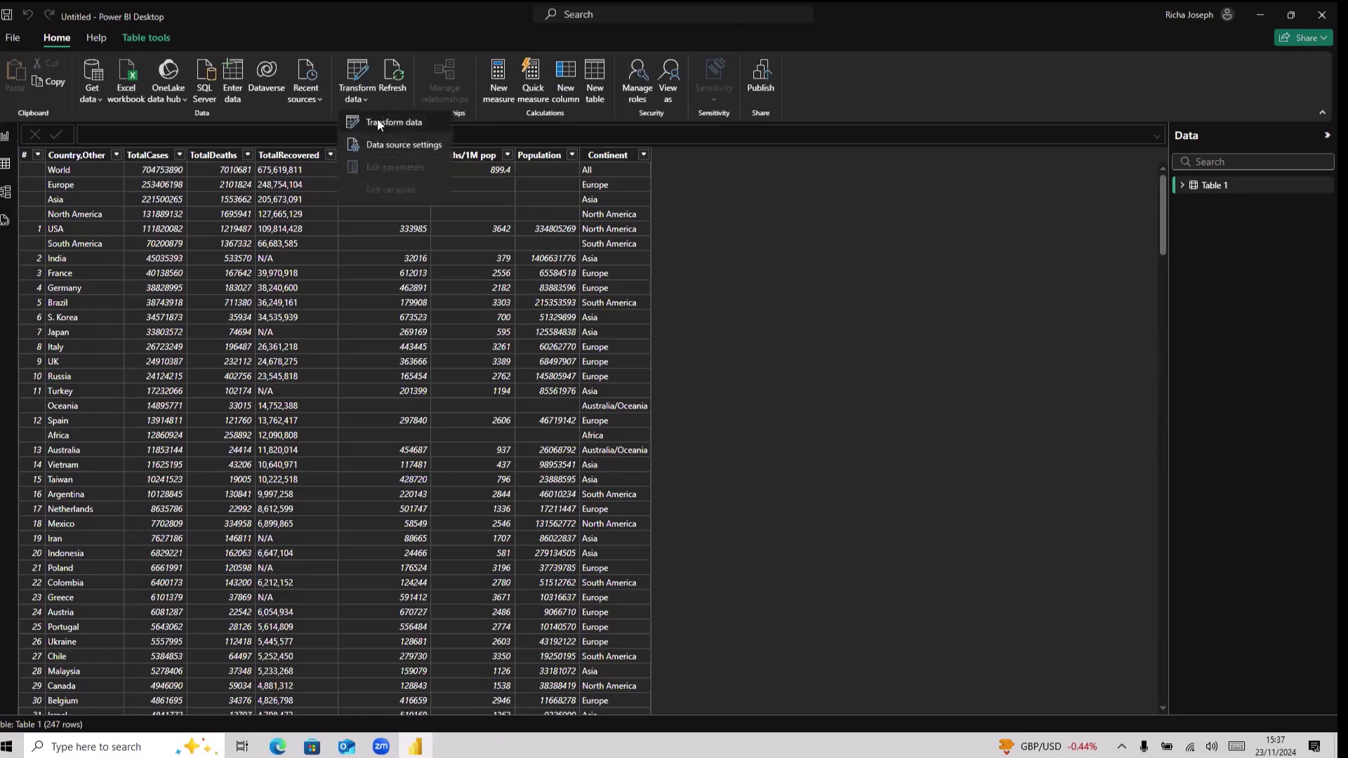
left_click(378, 120)
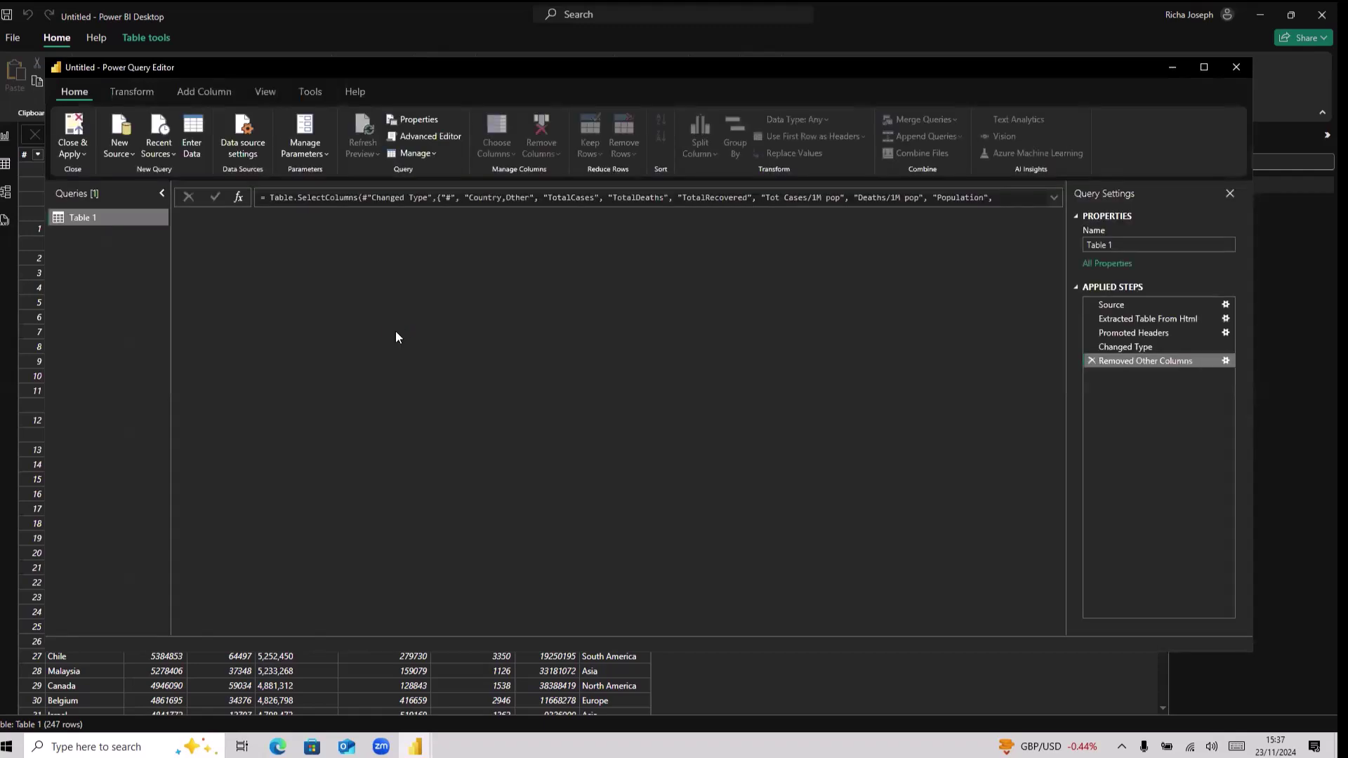
left_click(271, 262)
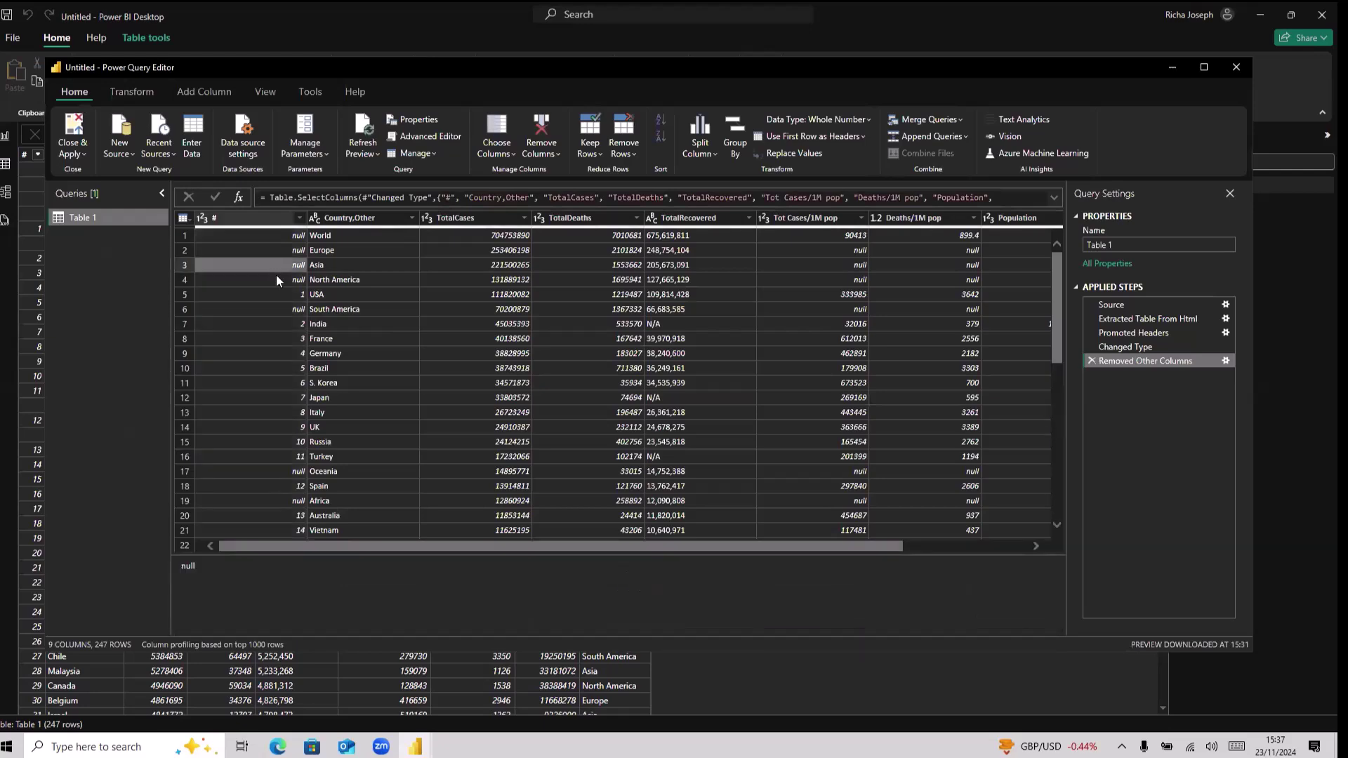
scroll(271, 305, "down", 10)
scroll(269, 310, "up", 10)
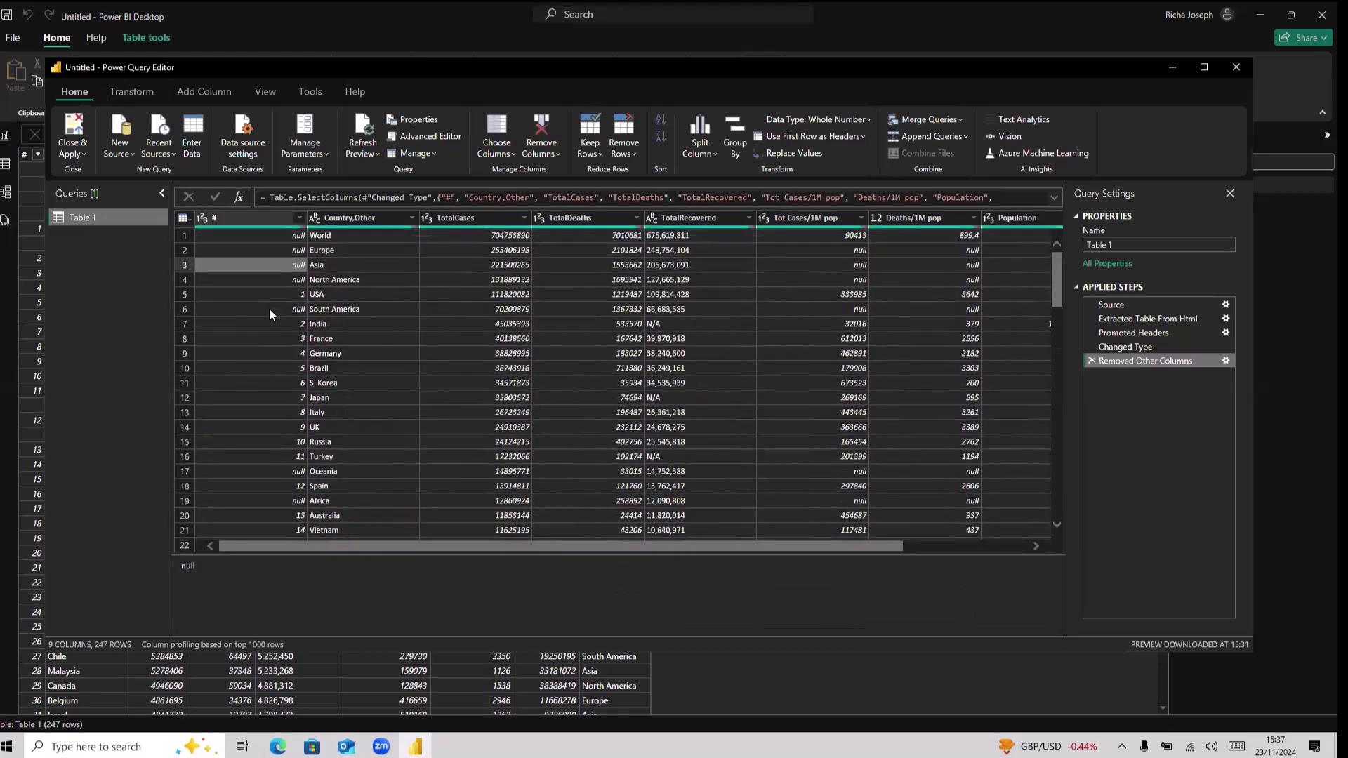
Check the # column's filter values without applying a filter, and remove the # column from Table 1.
left_click(259, 218)
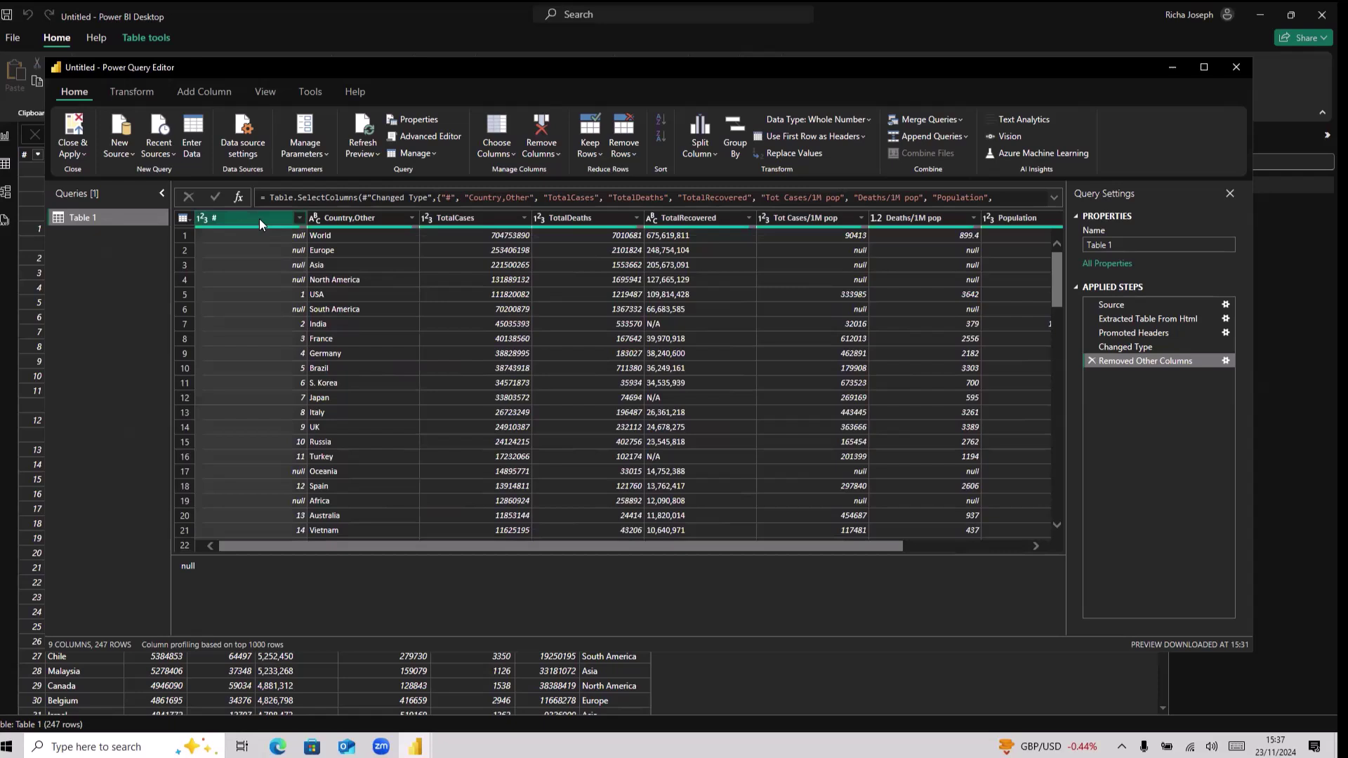
left_click(299, 218)
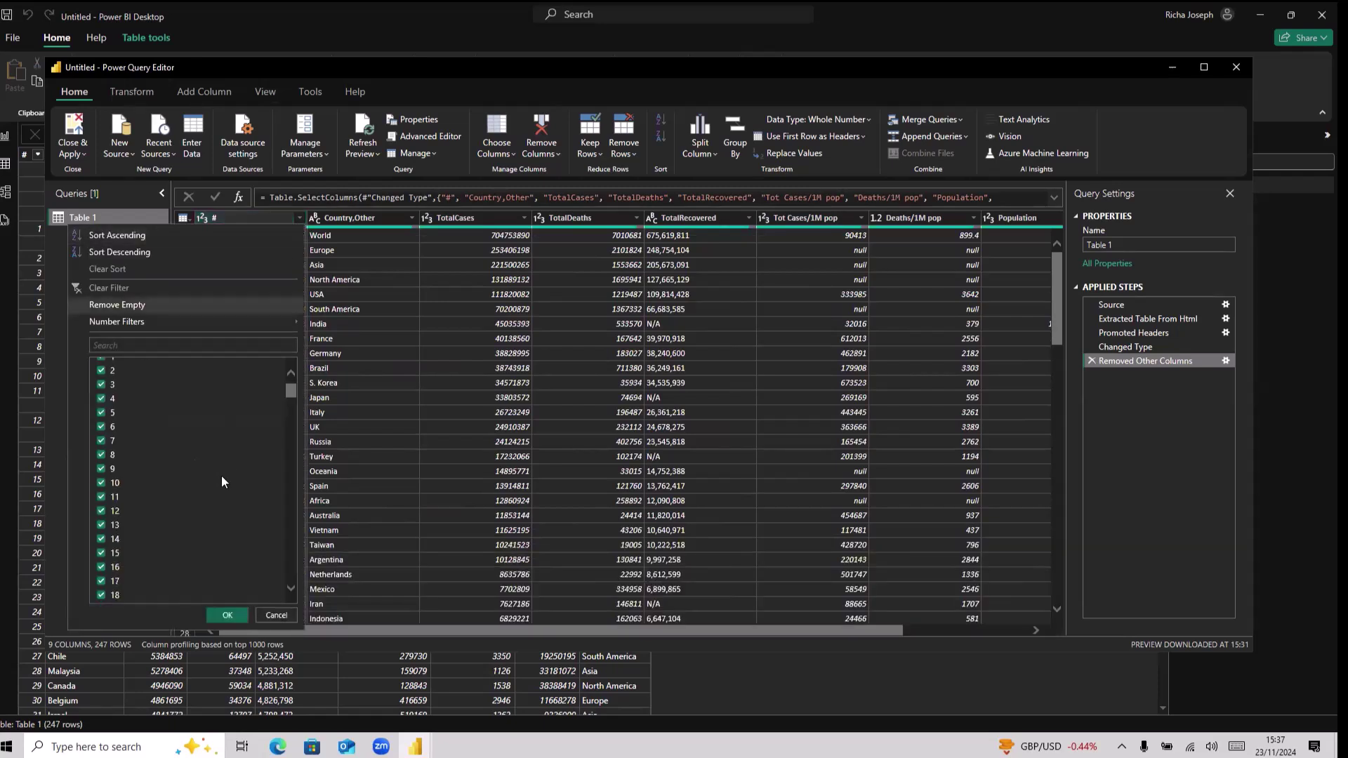
scroll(221, 471, "down", 15)
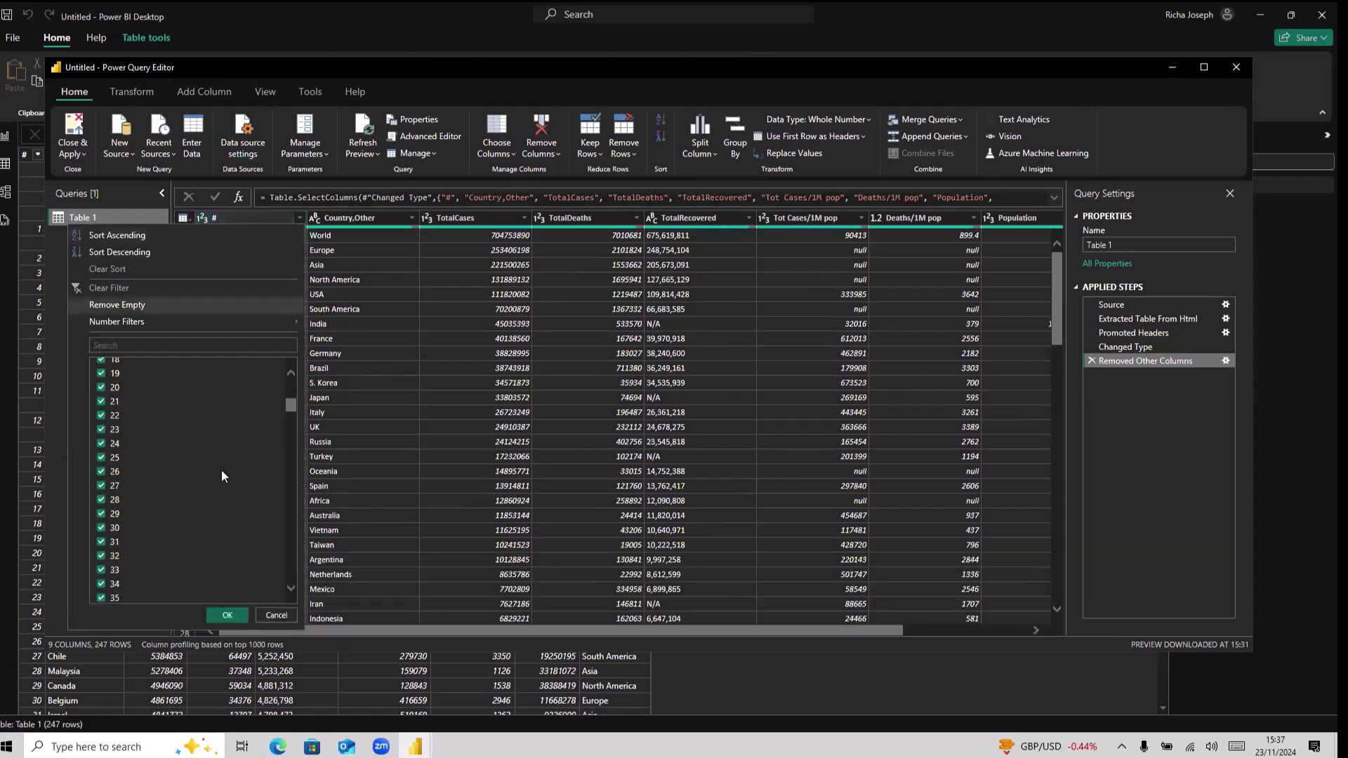
left_click(276, 616)
right_click(234, 217)
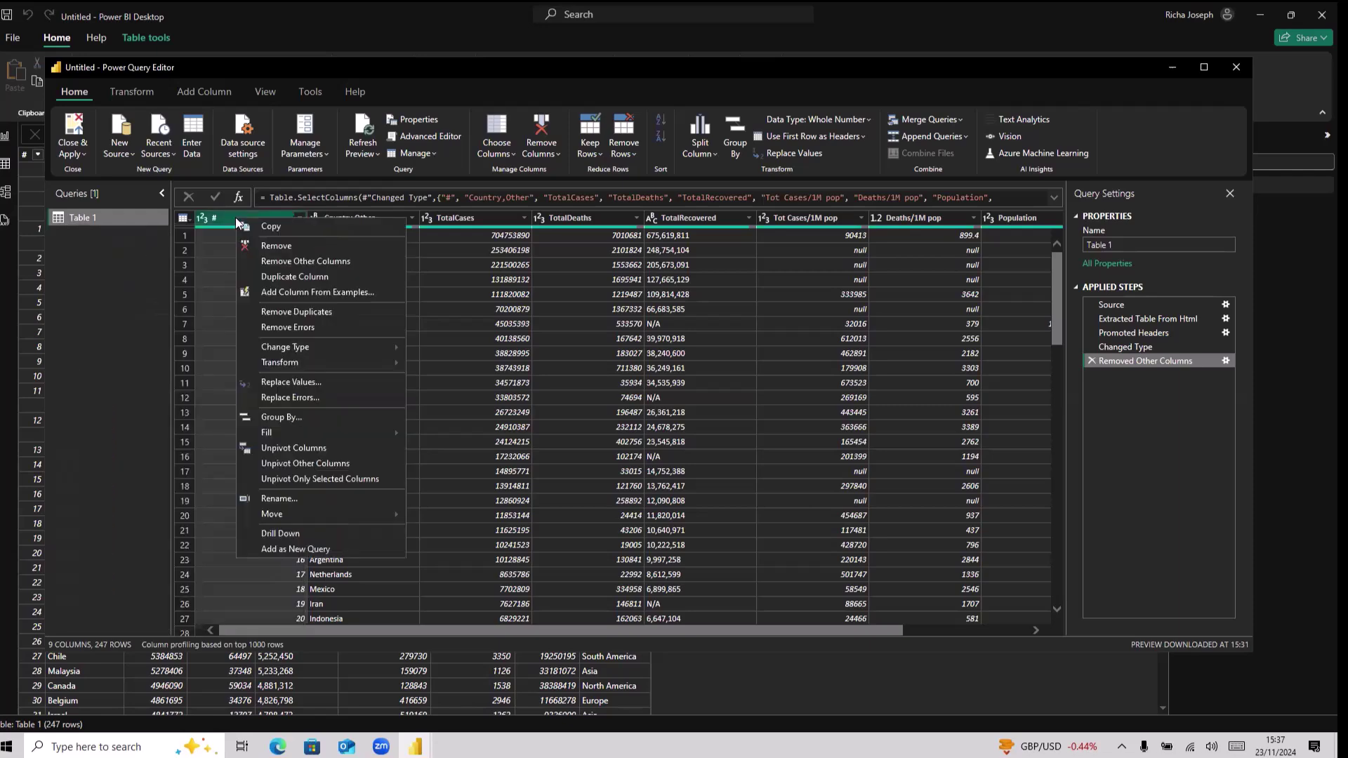
left_click(293, 249)
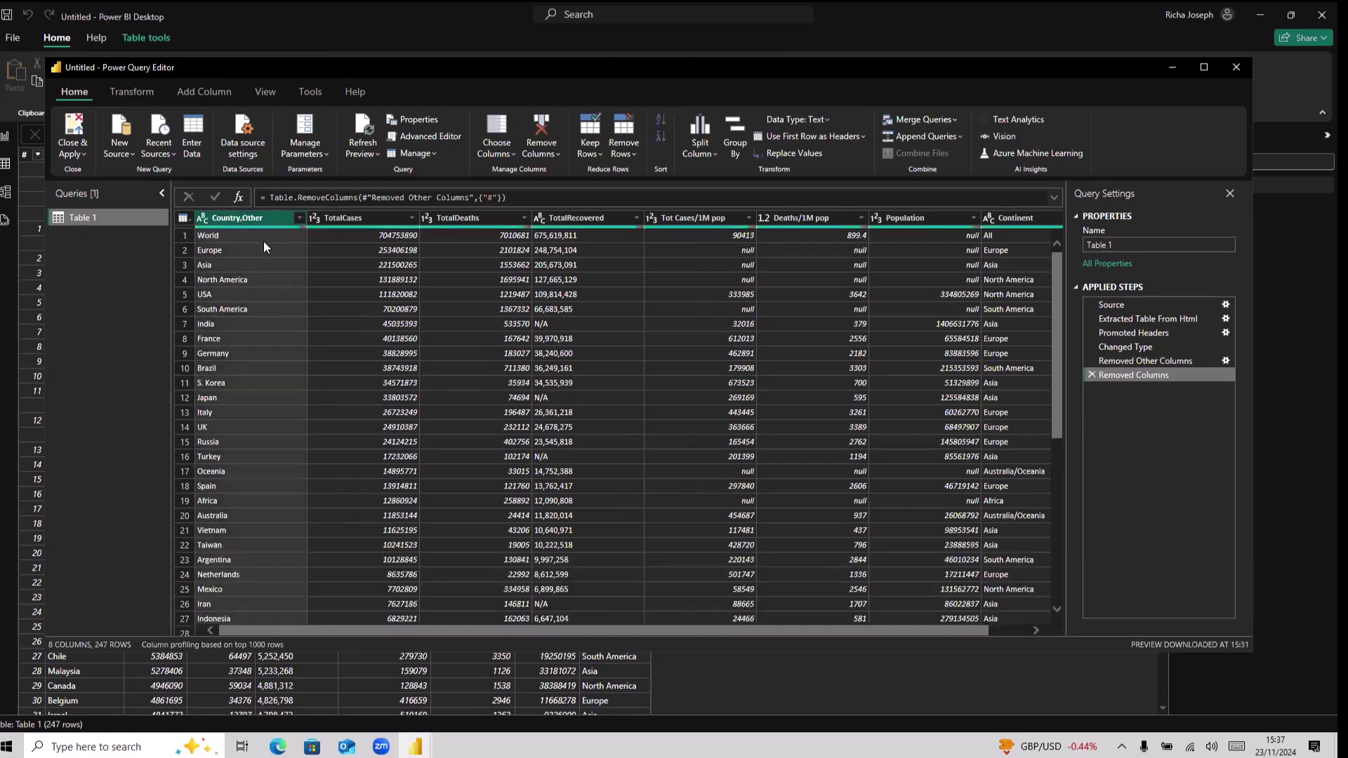
Rename the Country,Other column as Country.
double_click(260, 217)
left_click(276, 222)
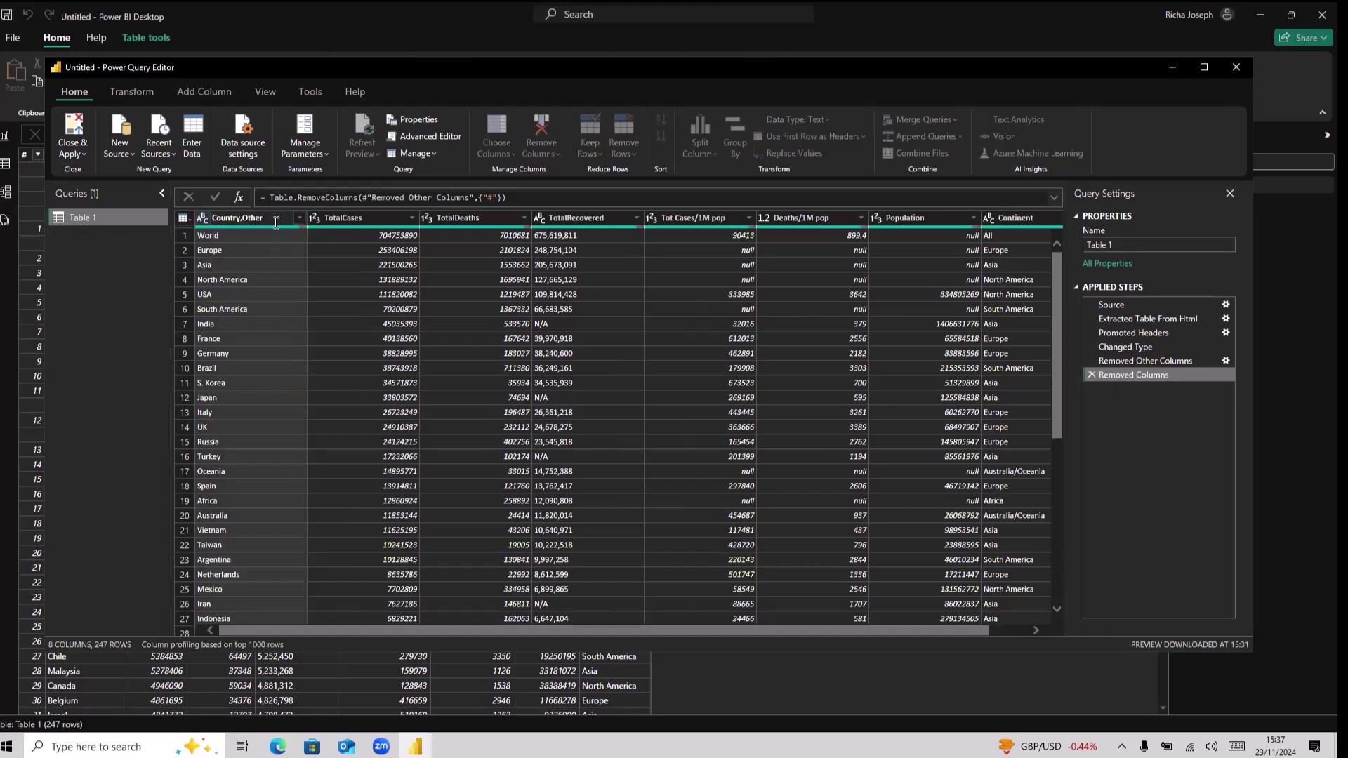
key("BackSpace")
key("BackSpace")
key("BackSpace")
key("BackSpace")
key("BackSpace")
key("Return")
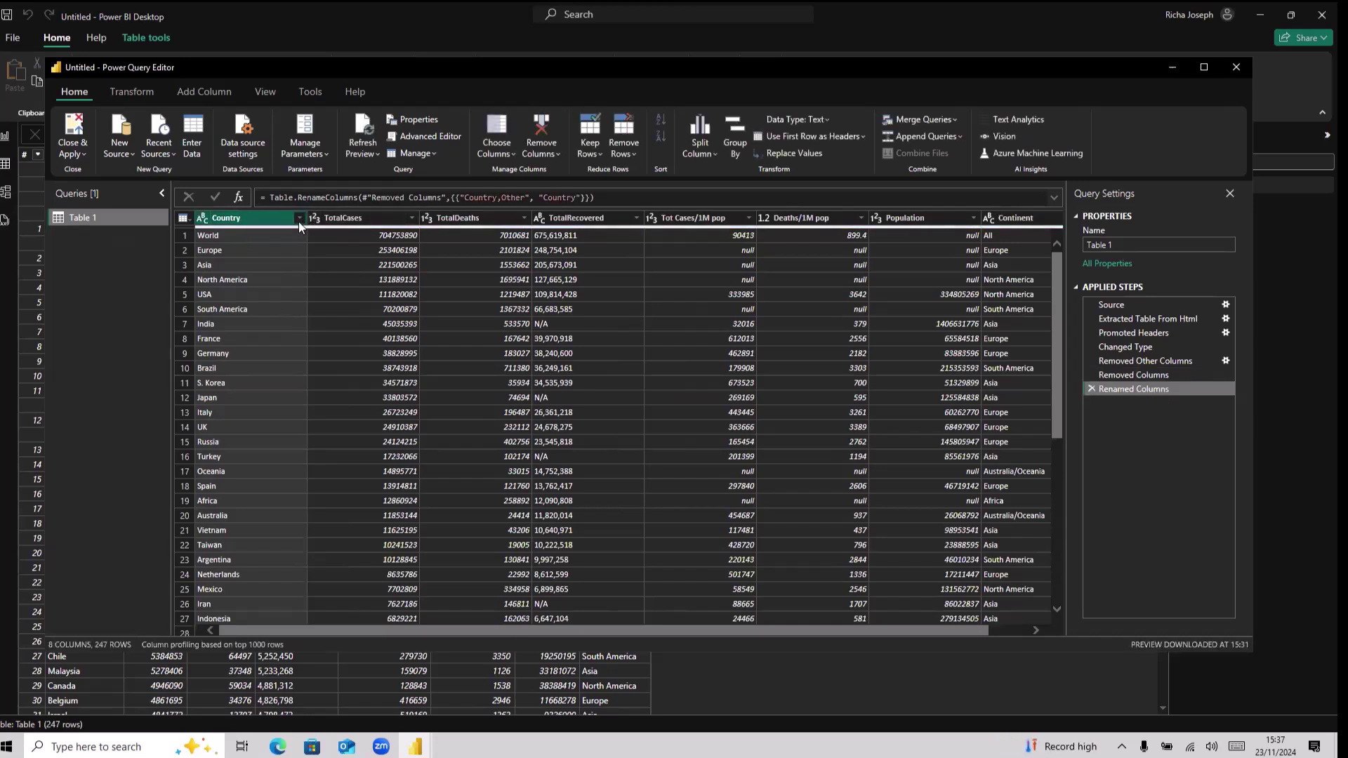
Examine the entries in the Country column for rows that name the world or a continent instead of a country.
left_click(205, 254)
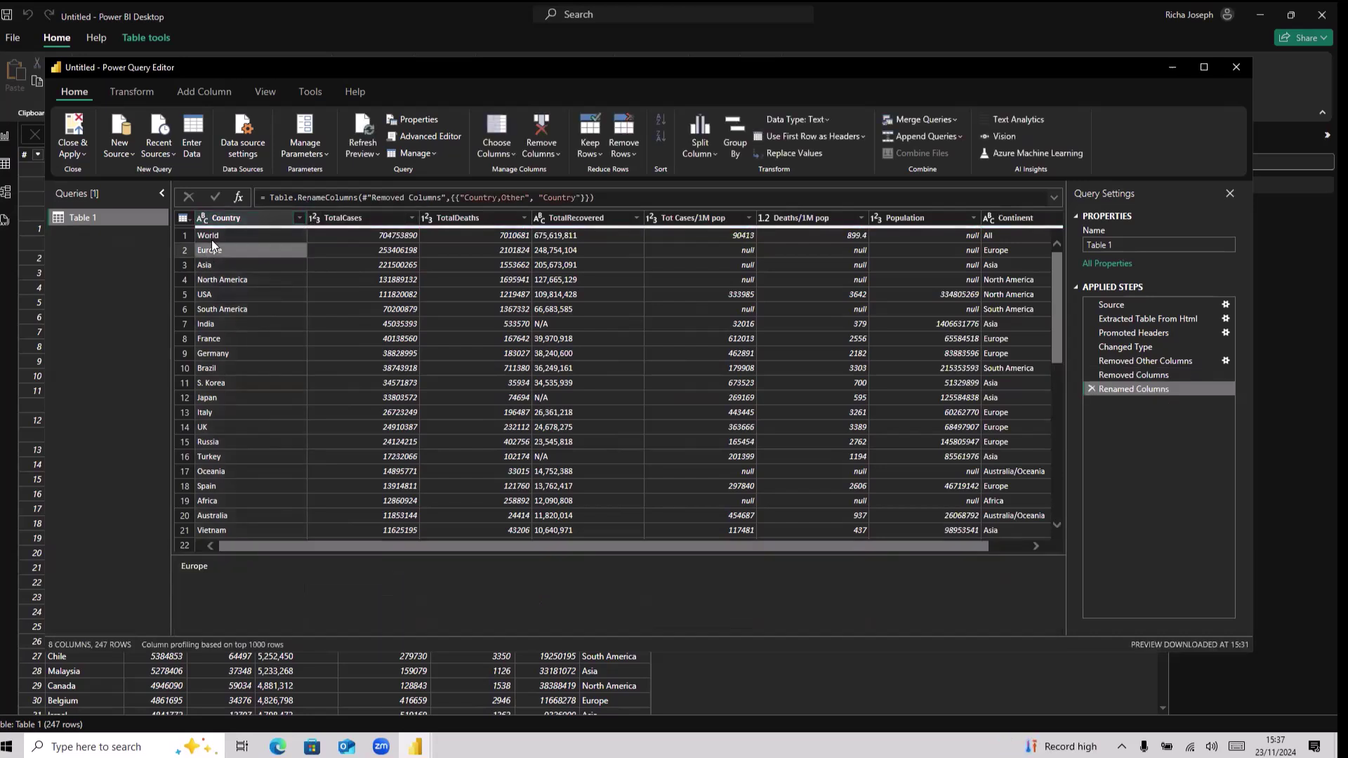
left_click(213, 234)
left_click(213, 251)
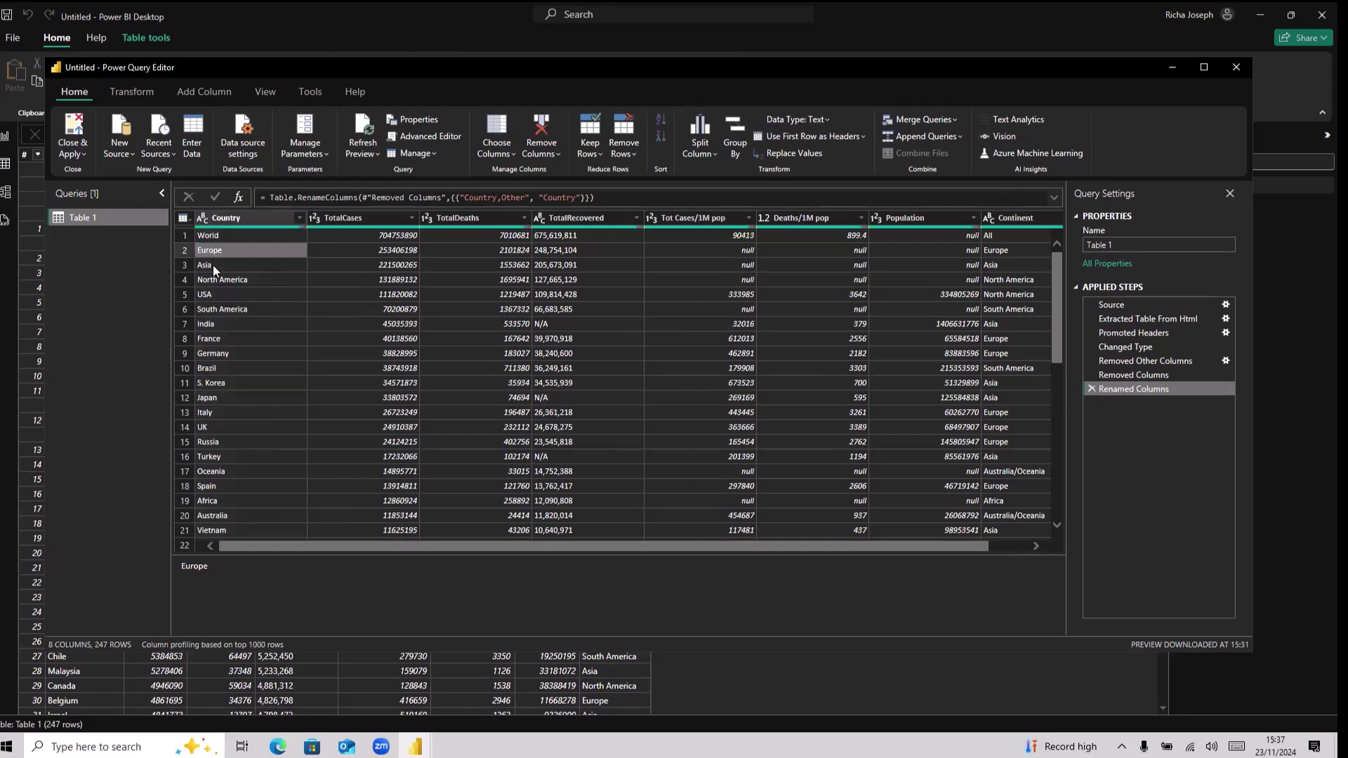
left_click(213, 264)
scroll(226, 328, "down", 1)
left_click(226, 330)
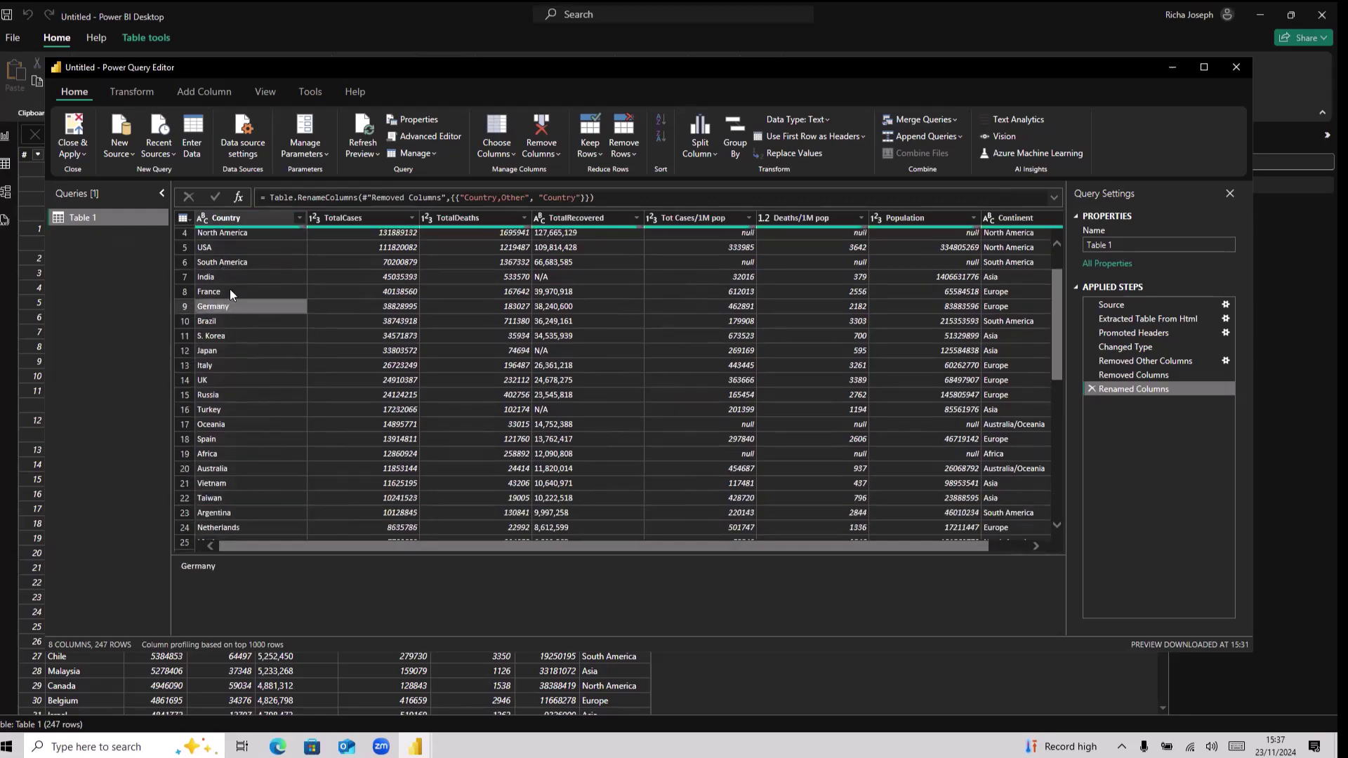
scroll(243, 306, "up", 1)
scroll(233, 301, "down", 2)
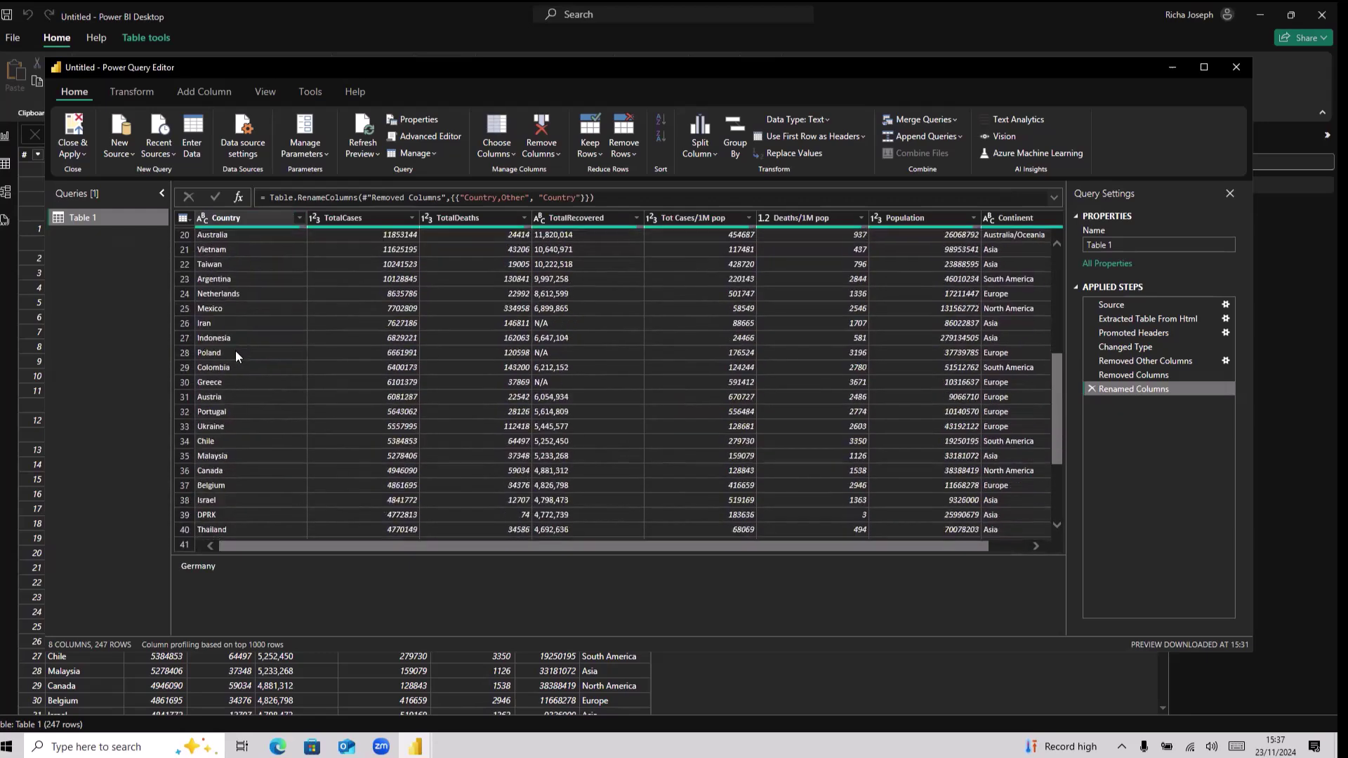
scroll(235, 344, "up", 2)
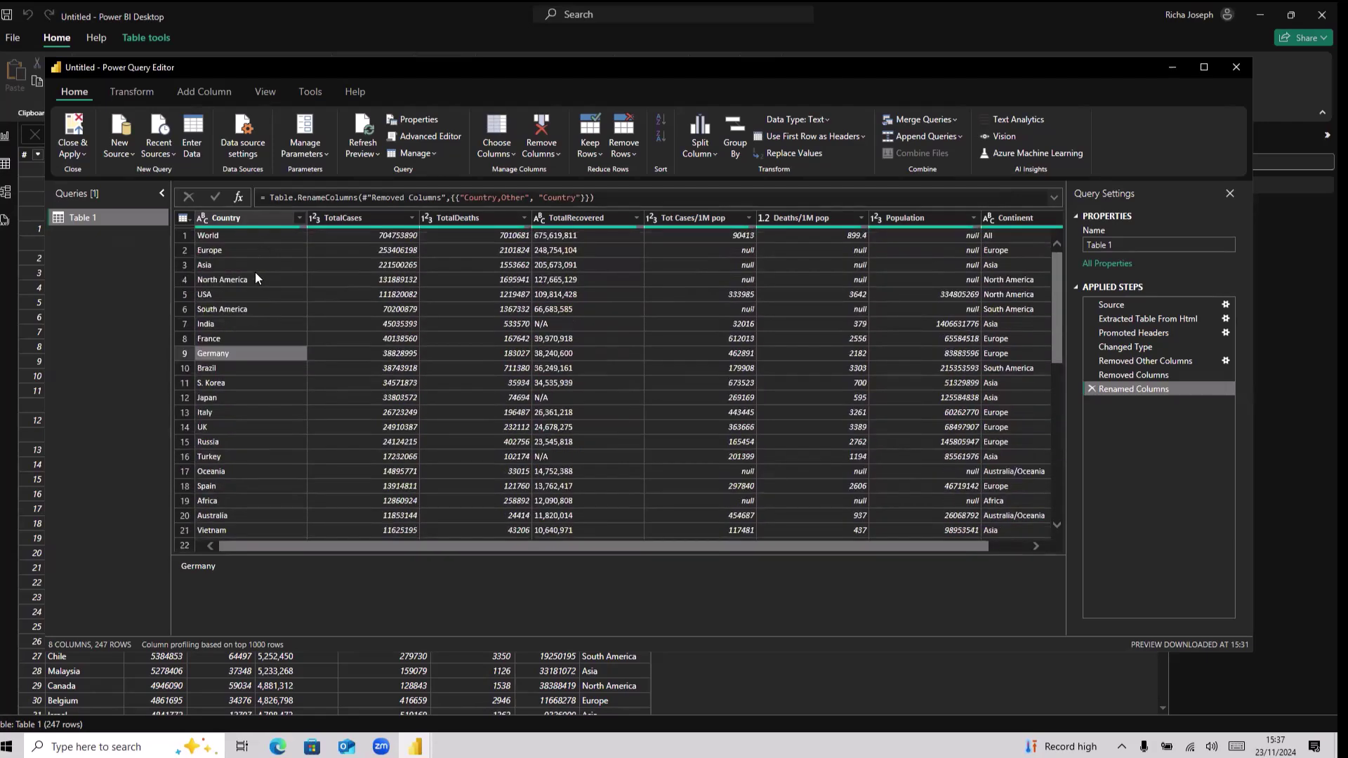
scroll(255, 274, "down", 8)
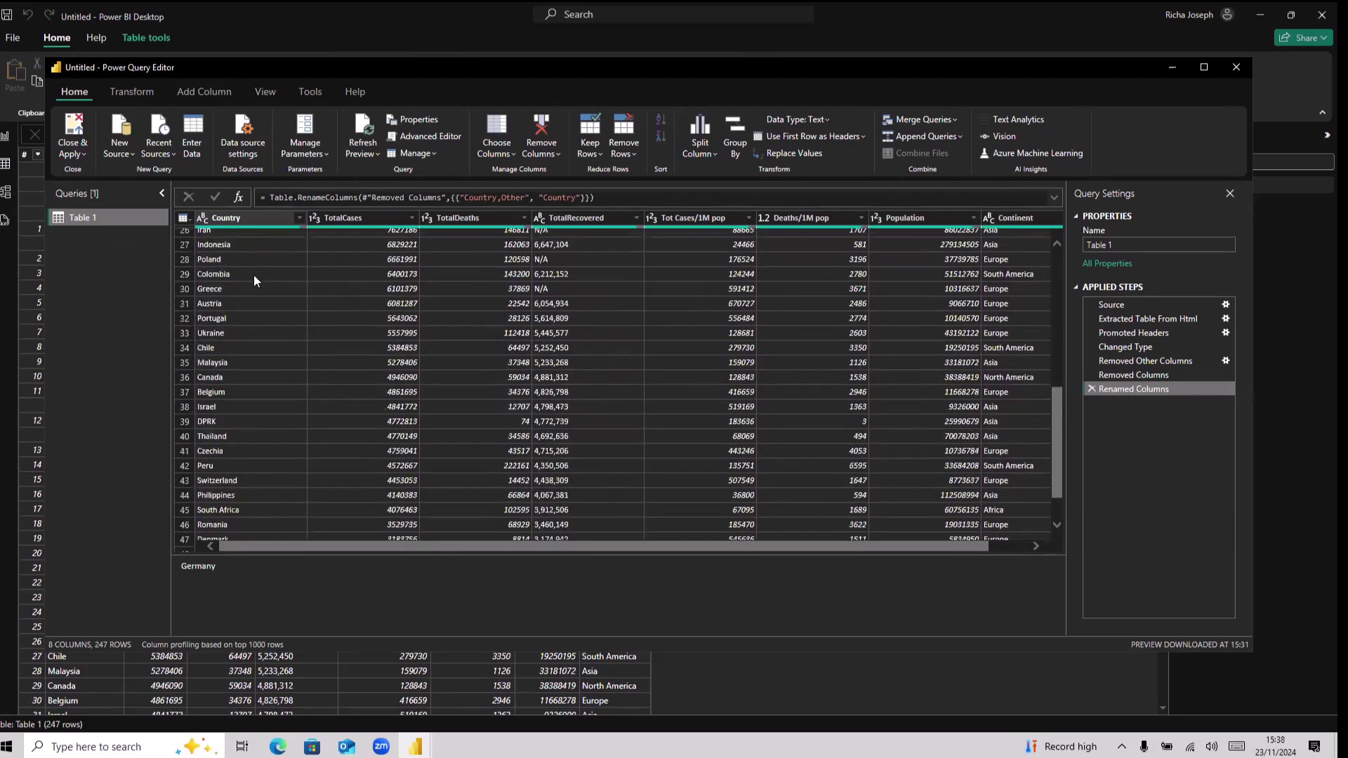
Exclude the blank and Africa entries in the Country column's filter.
left_click(300, 217)
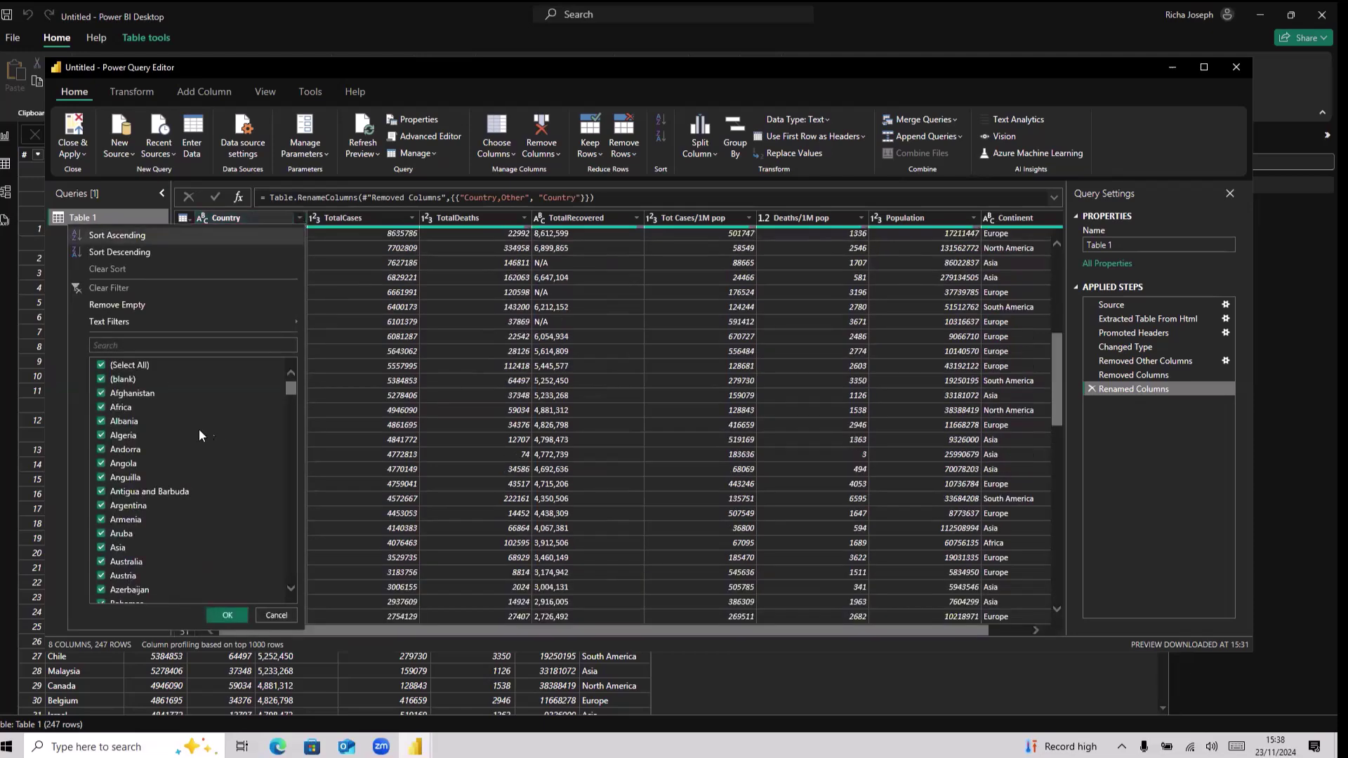
left_click(101, 380)
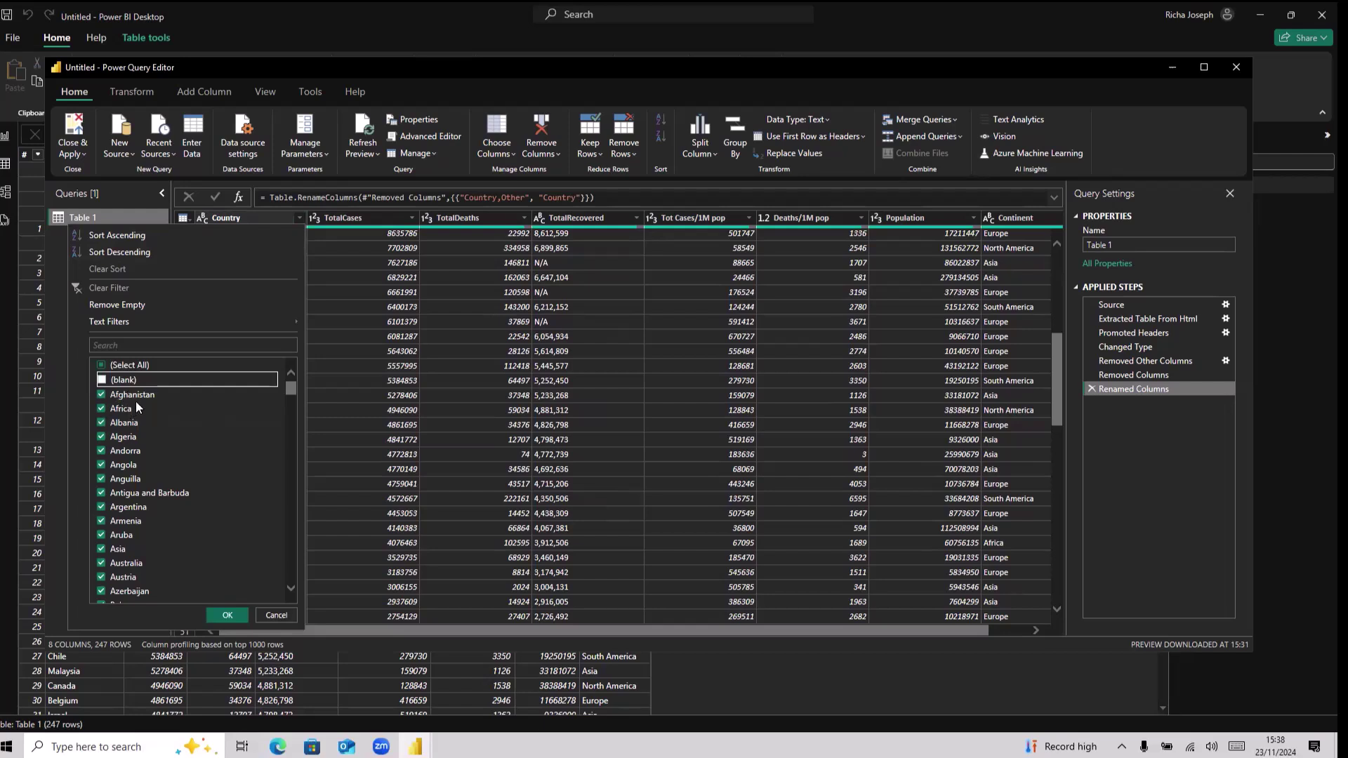
scroll(142, 403, "down", 1)
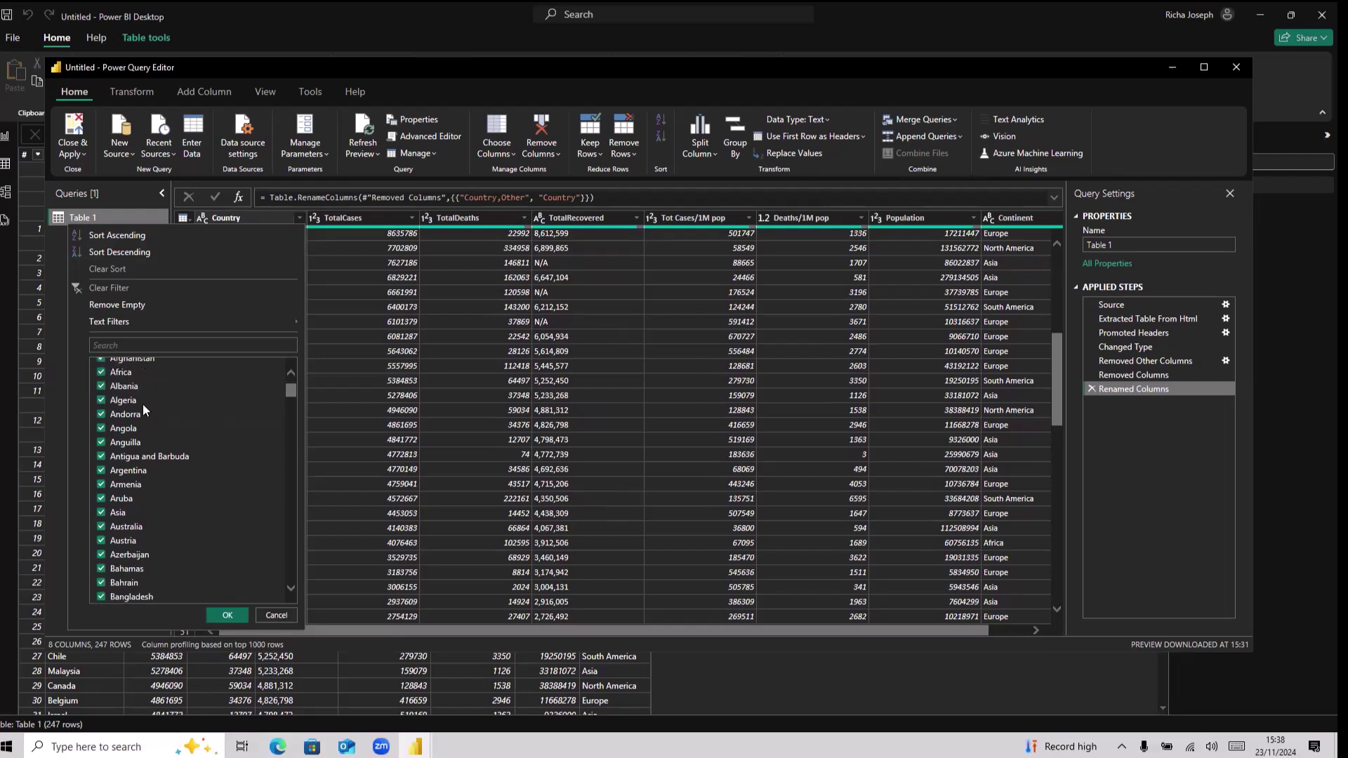
left_click(102, 373)
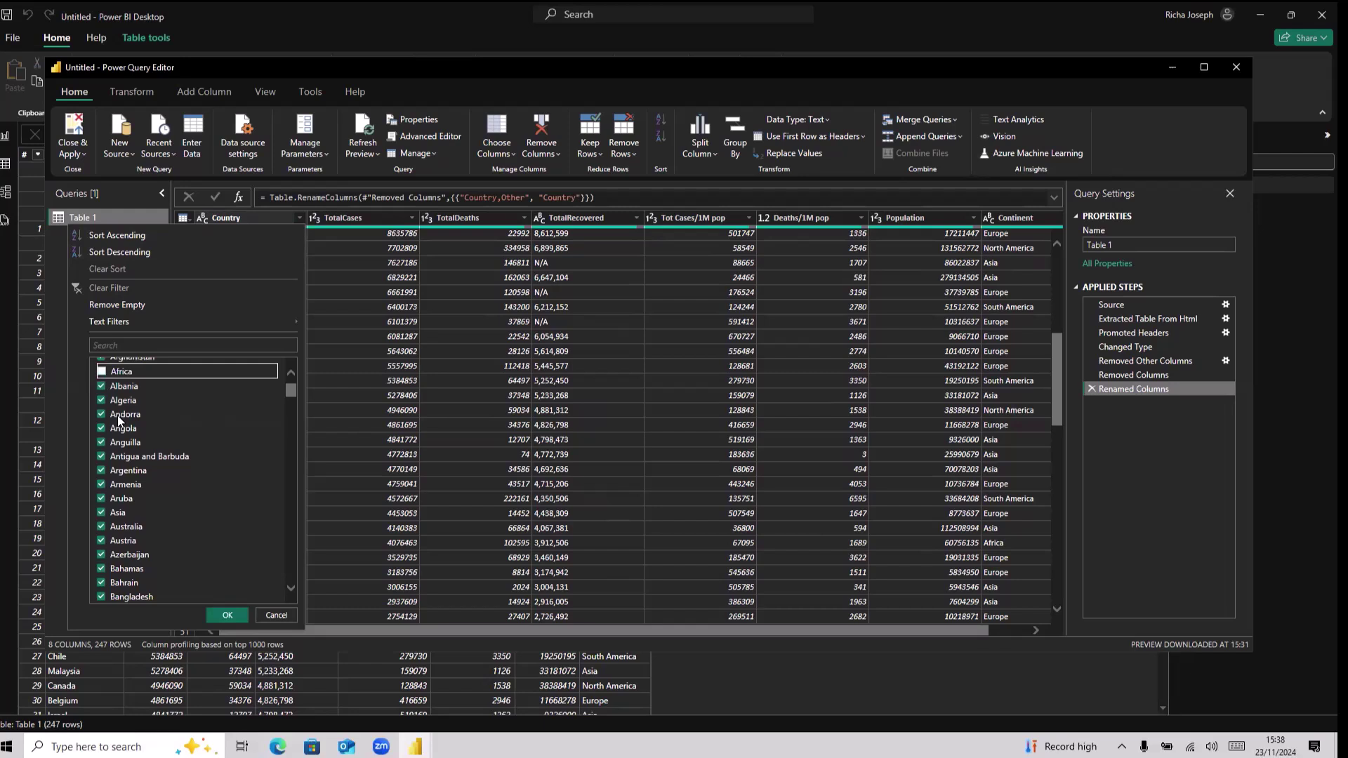
Find the World entry among the Country filter values by searching for "world" and exclude it.
scroll(150, 420, "down", 2)
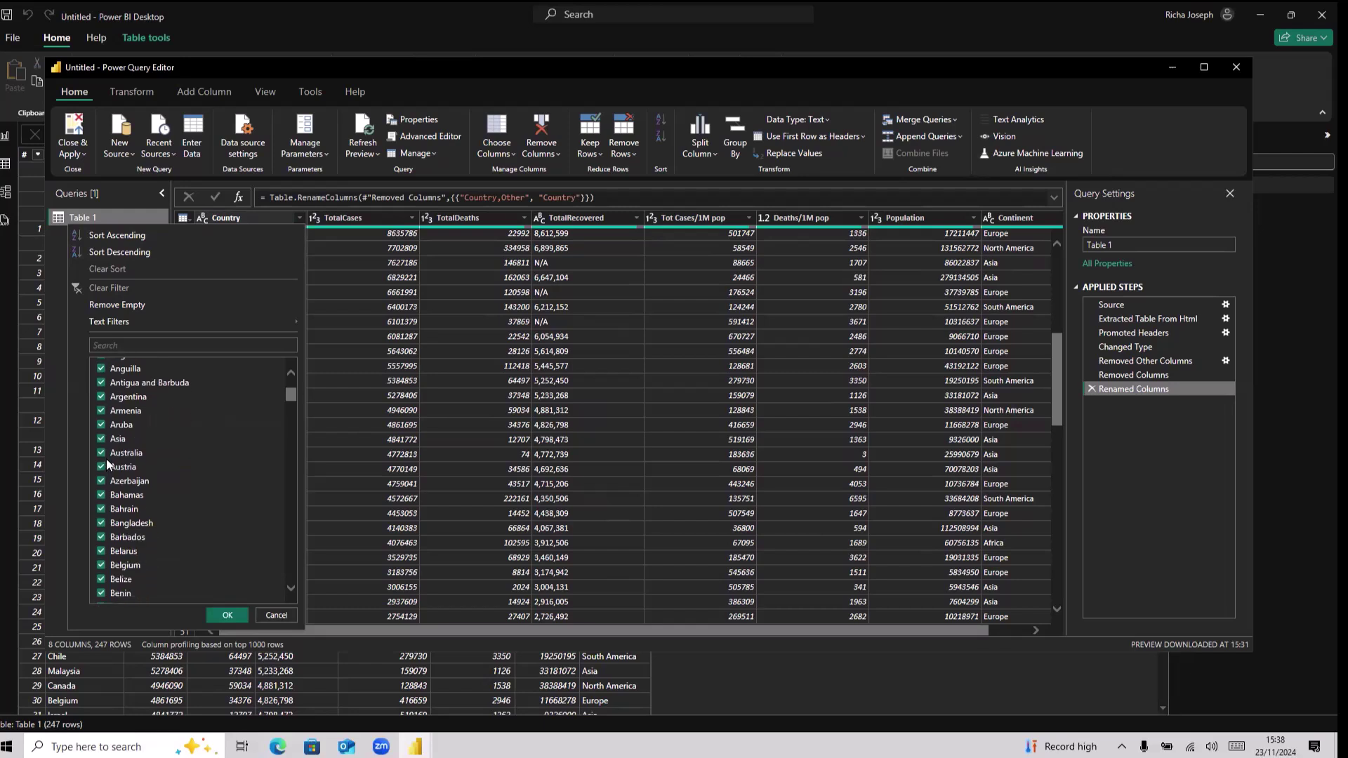
scroll(166, 434, "down", 5)
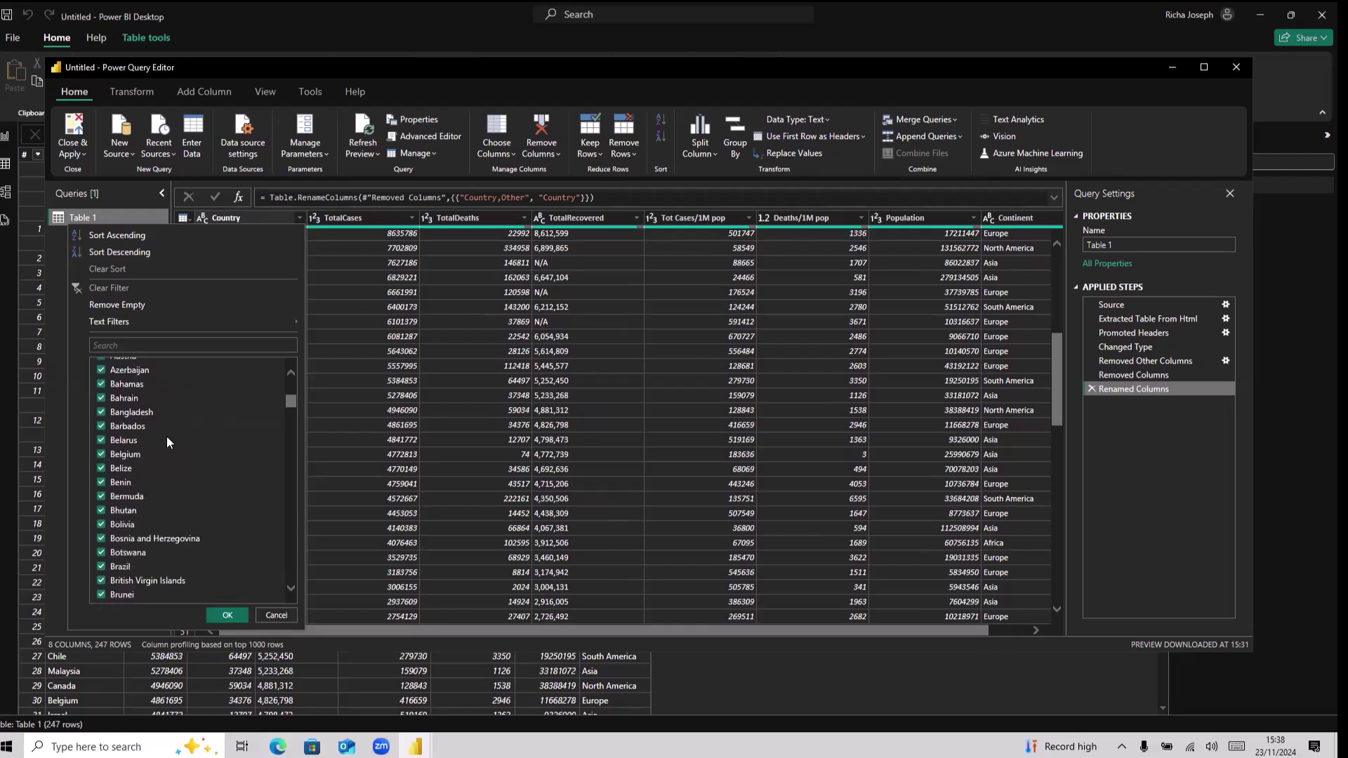
scroll(166, 441, "down", 5)
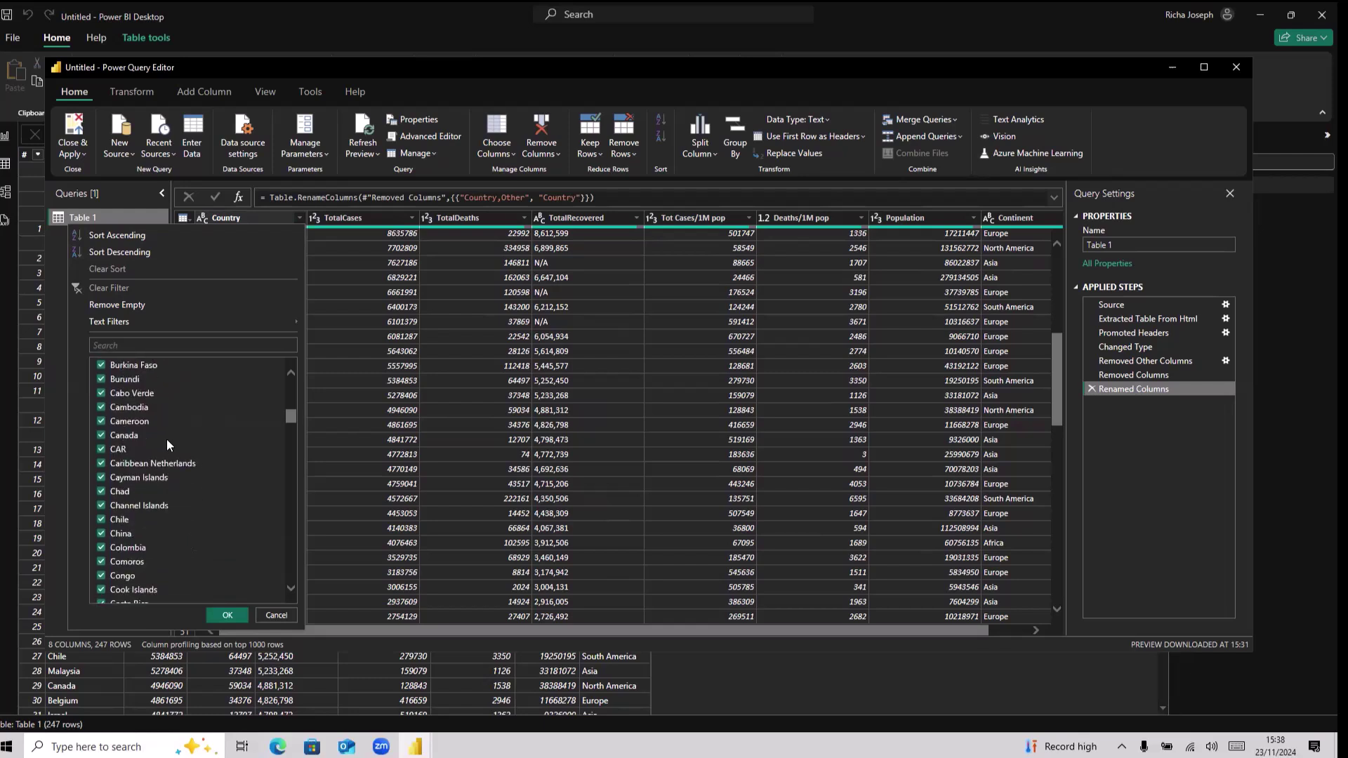
scroll(167, 439, "down", 10)
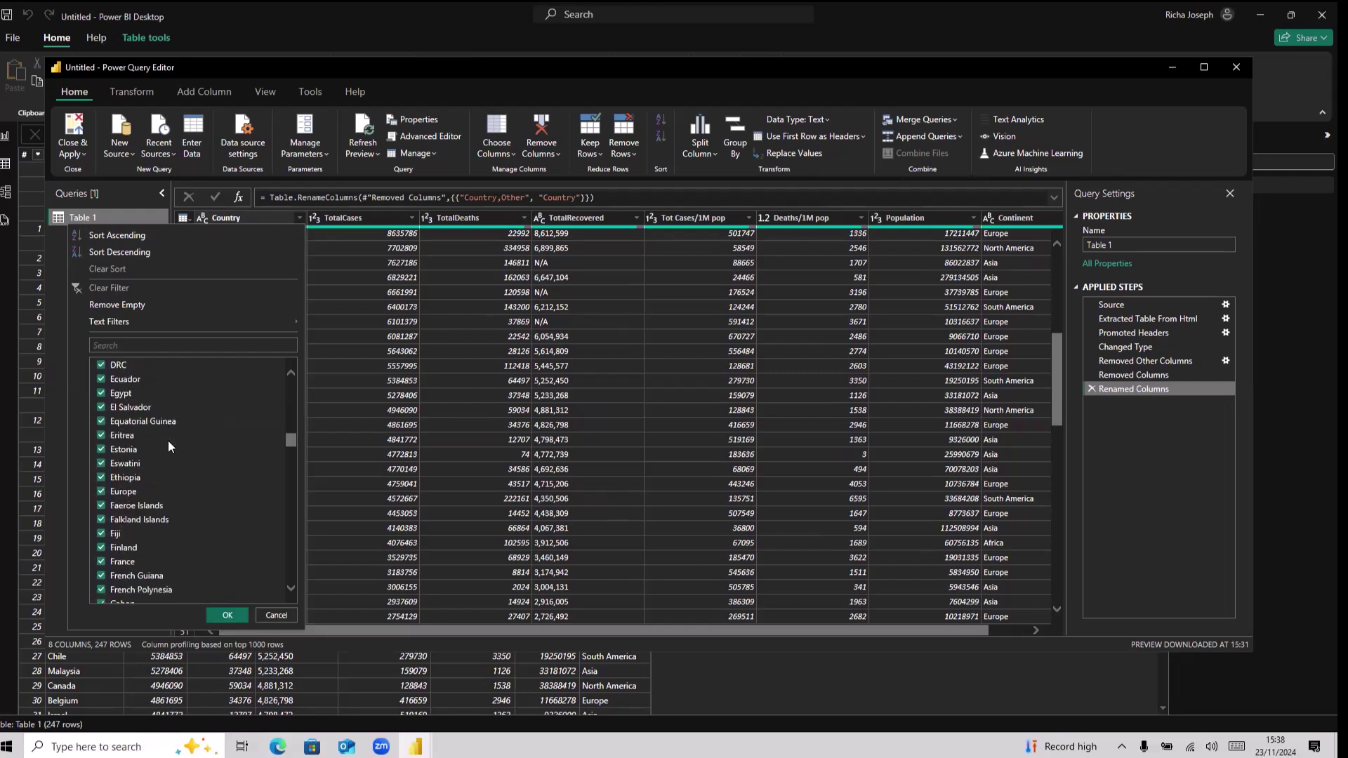
left_click(183, 343)
type("world")
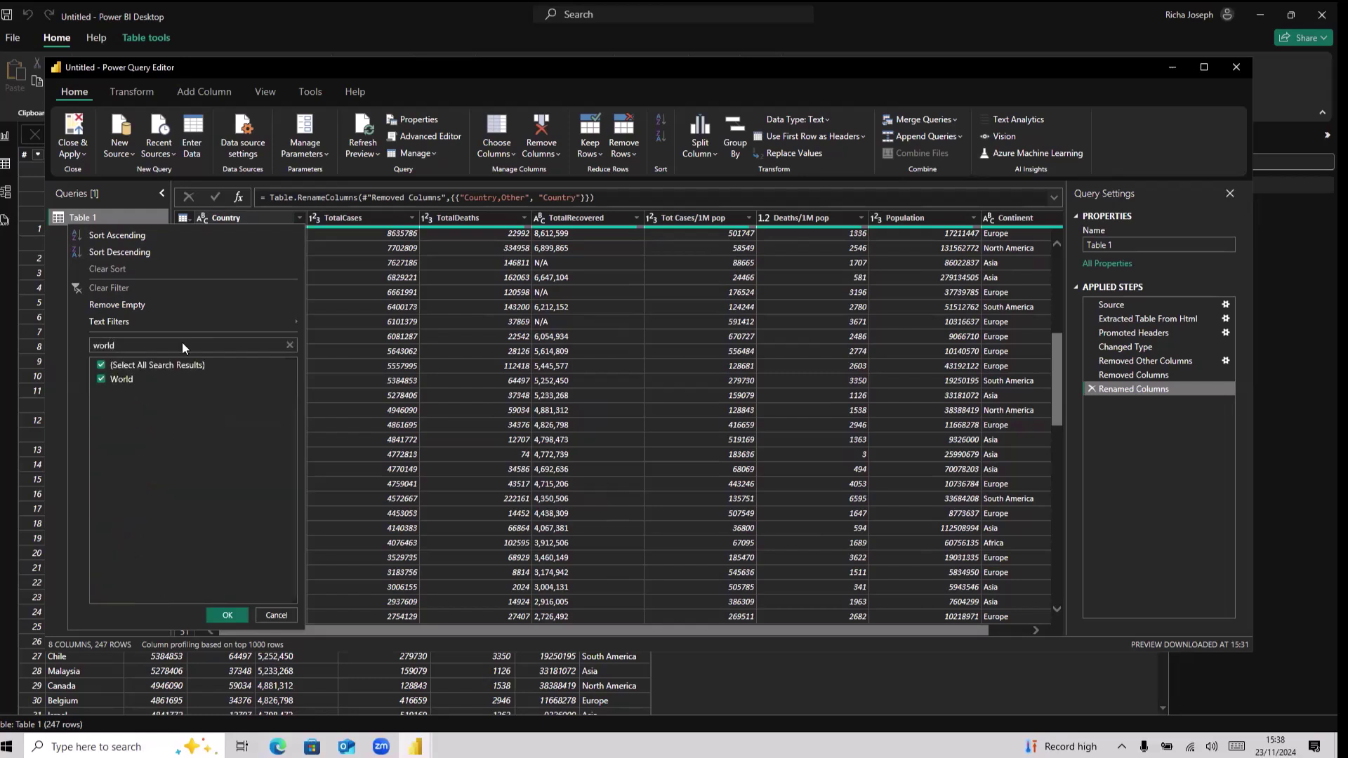
left_click(101, 380)
Search the Country filter values for "amer" and exclude North America and South America.
double_click(131, 343)
key("BackSpace")
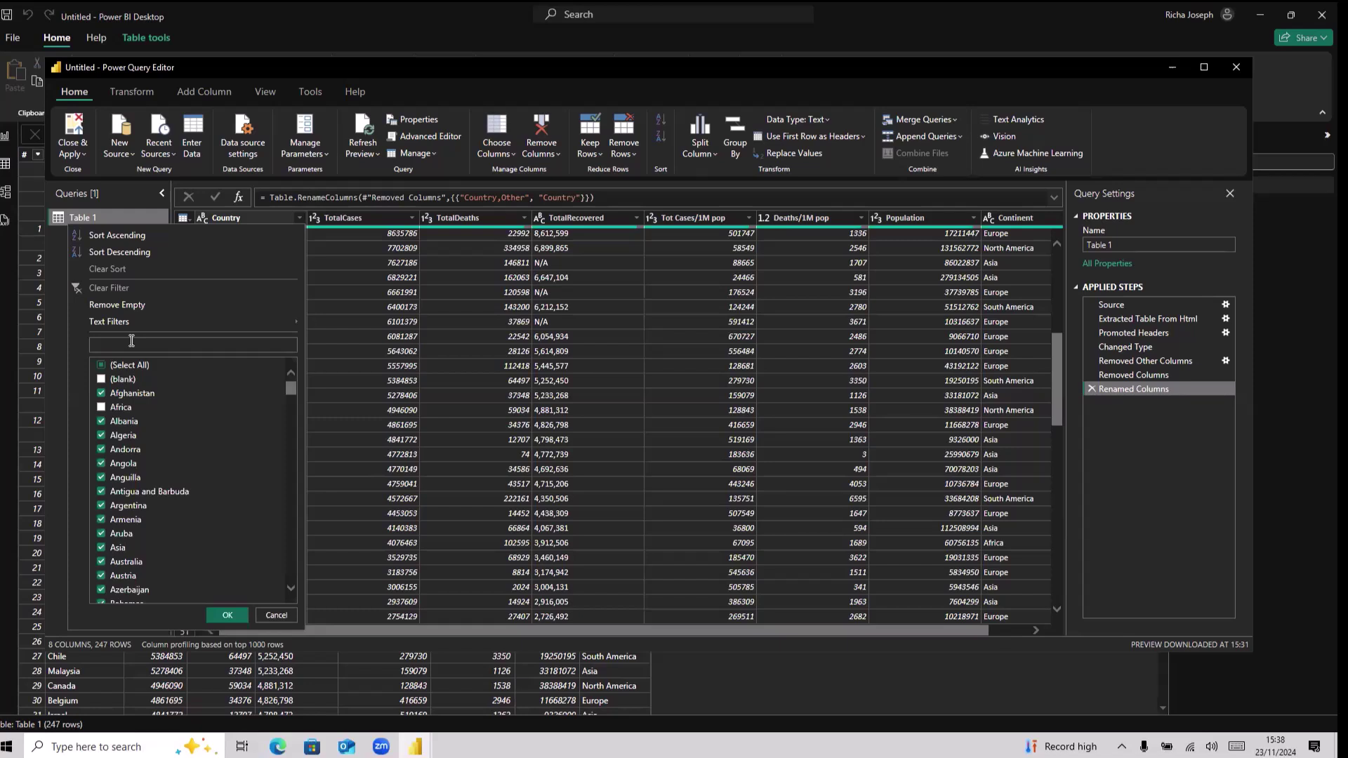
type("amer")
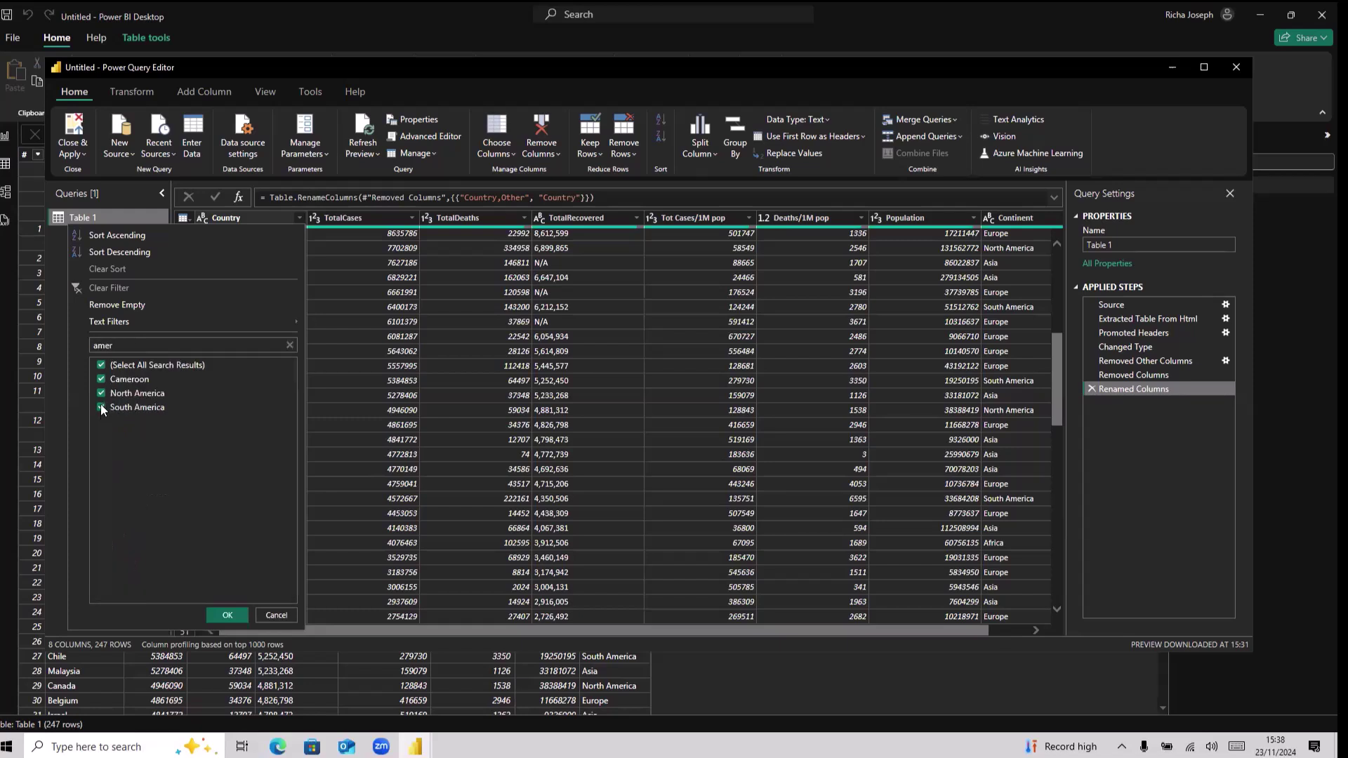
left_click(102, 407)
left_click(102, 393)
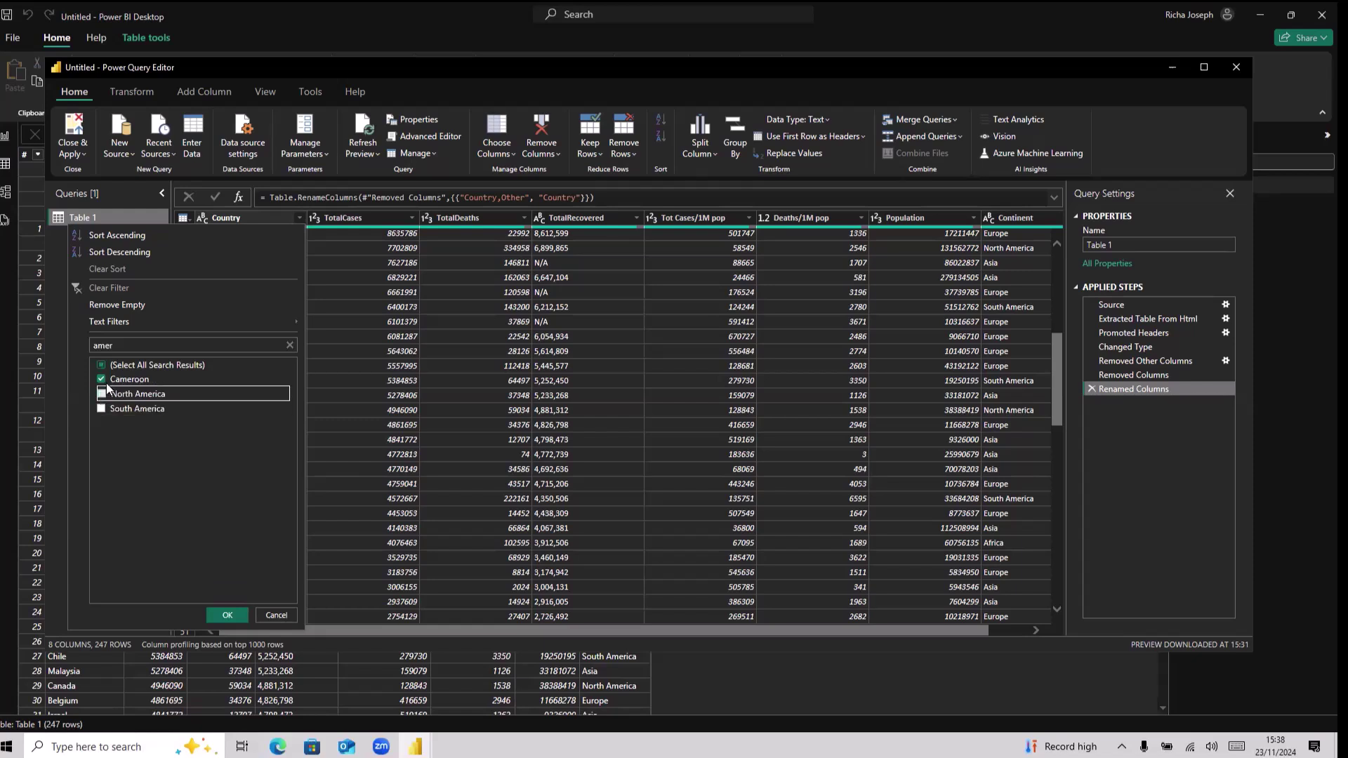
Search the Country filter values for "asia" and "eur" in turn, excluding Asia and Europe.
double_click(137, 344)
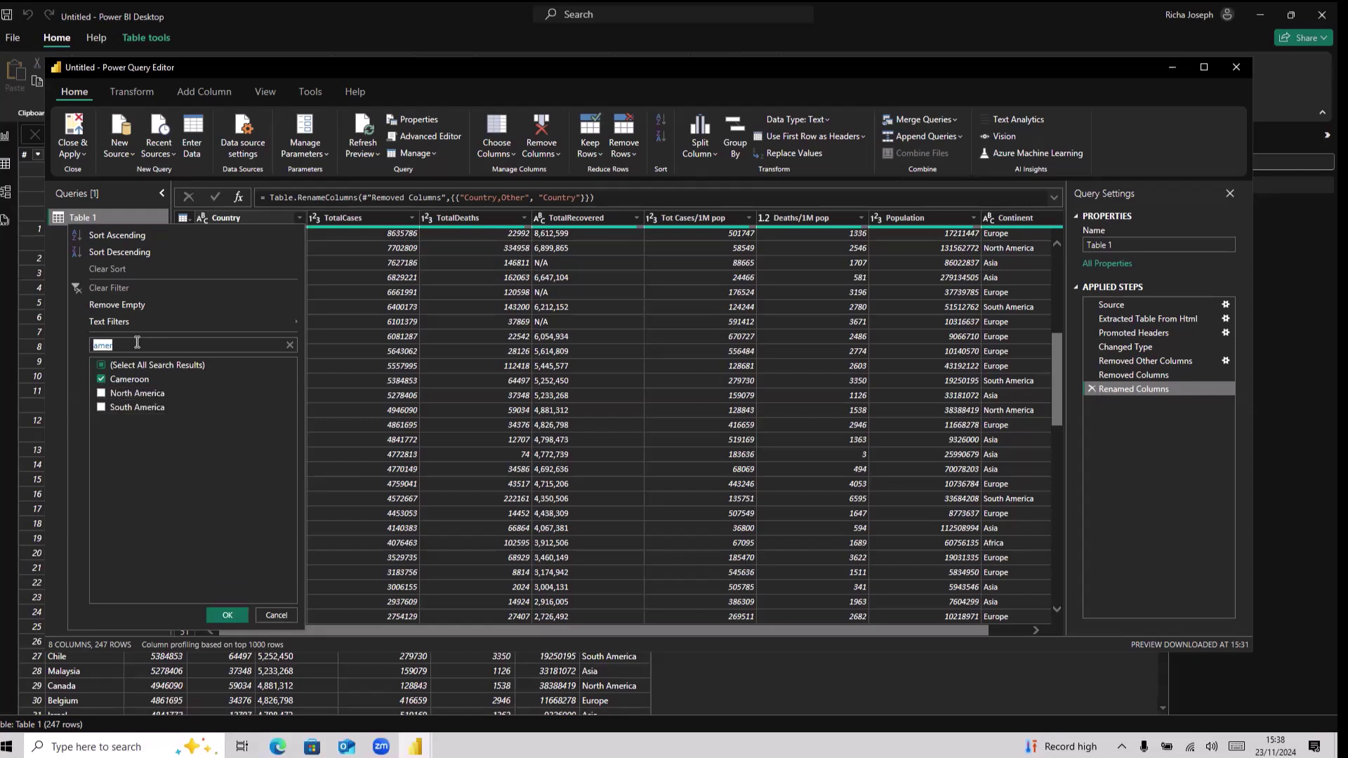
type("asia")
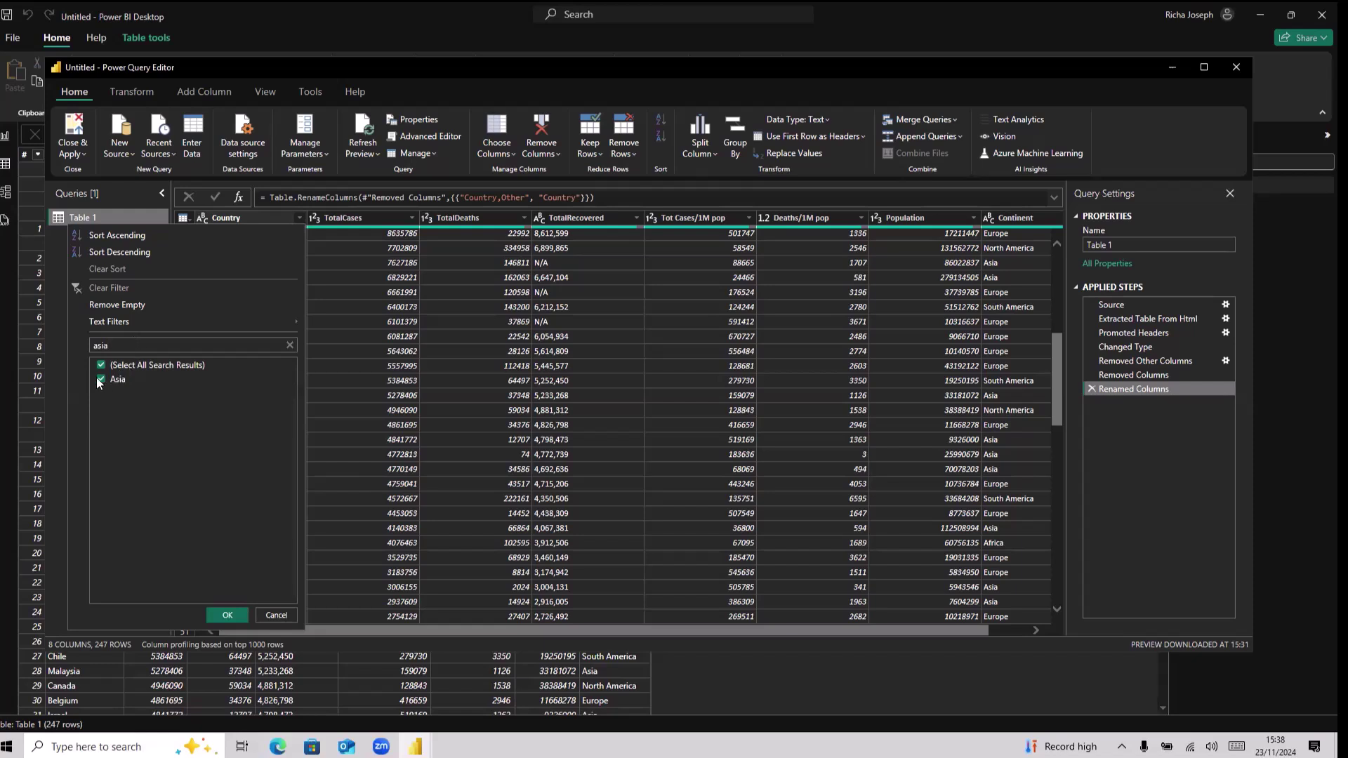
left_click(100, 379)
double_click(127, 347)
type("eur")
left_click(100, 377)
Clear the filter search, review the full list of Country values, and apply the Country filter.
double_click(124, 344)
key("BackSpace")
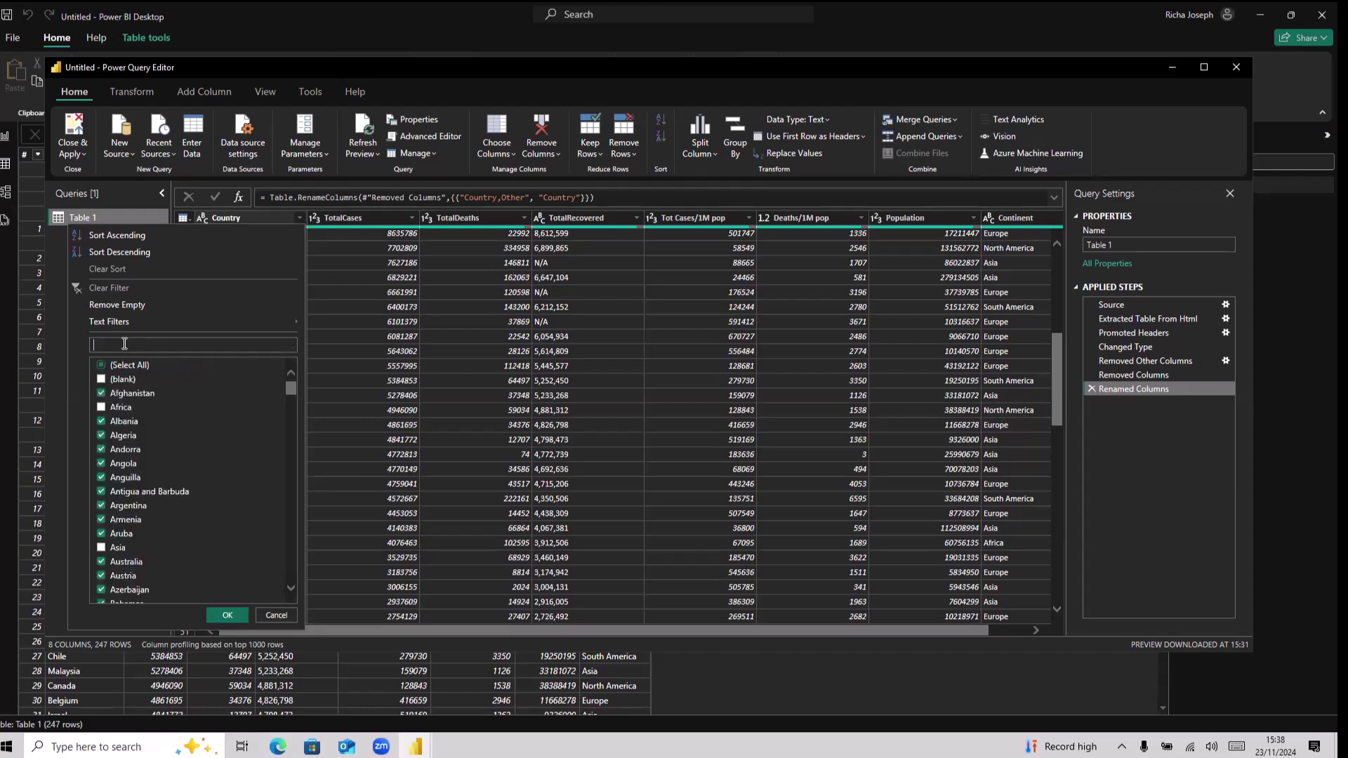
scroll(189, 428, "down", 20)
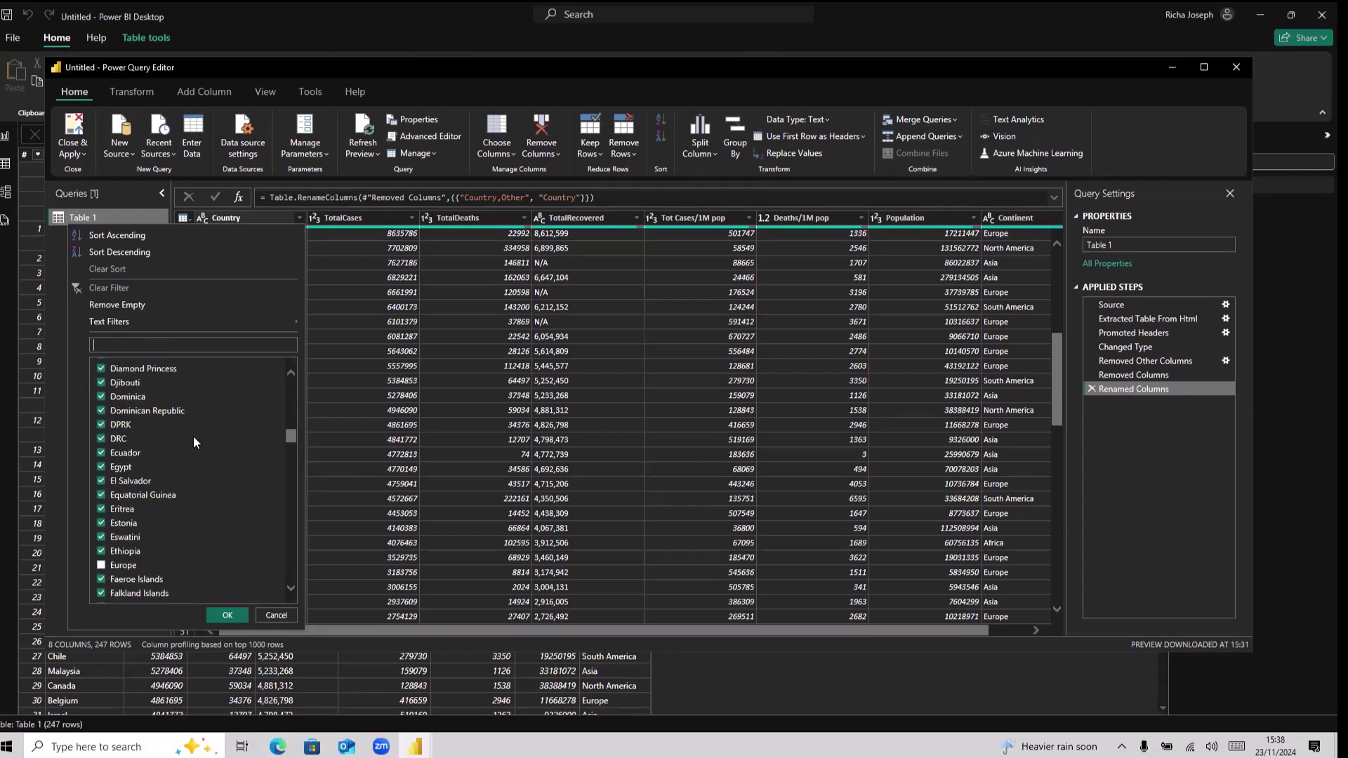
scroll(212, 491, "down", 13)
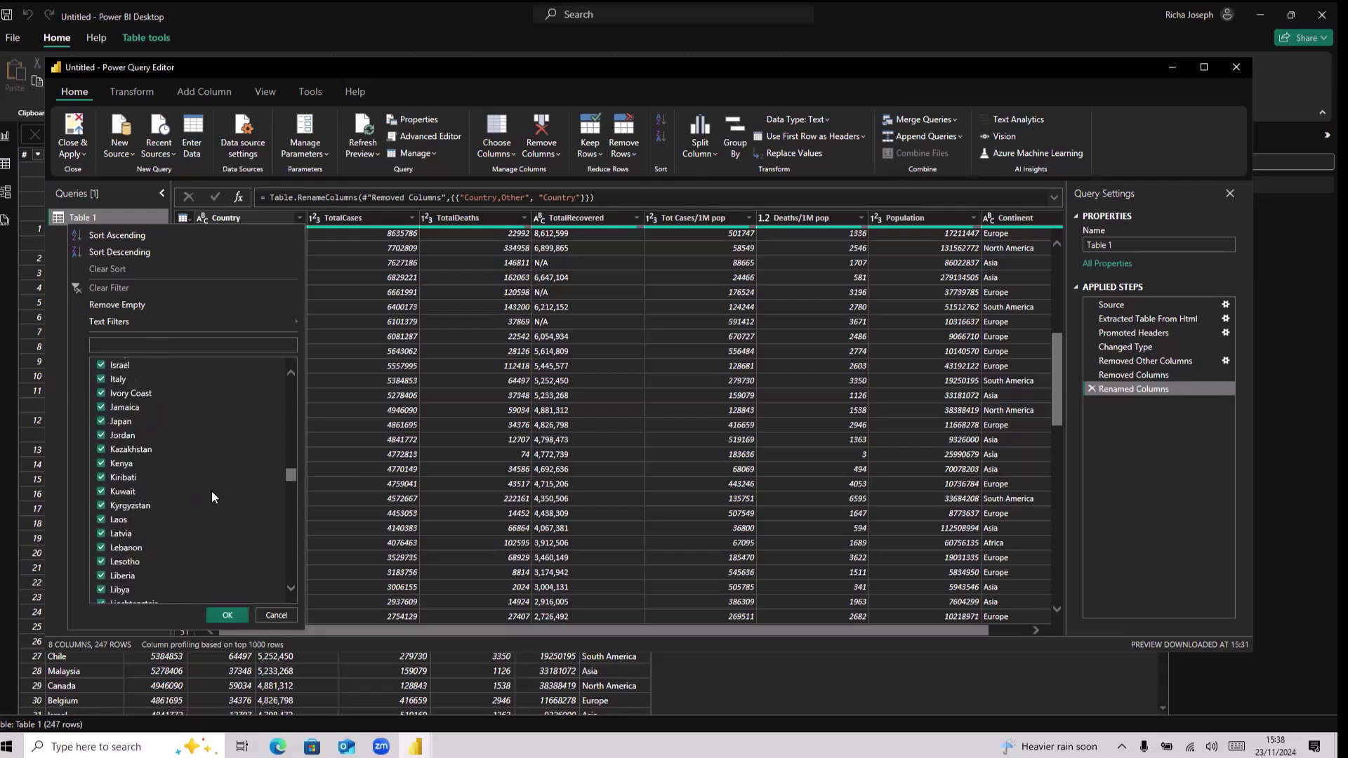
scroll(212, 492, "down", 7)
left_click_drag(293, 499, 281, 576)
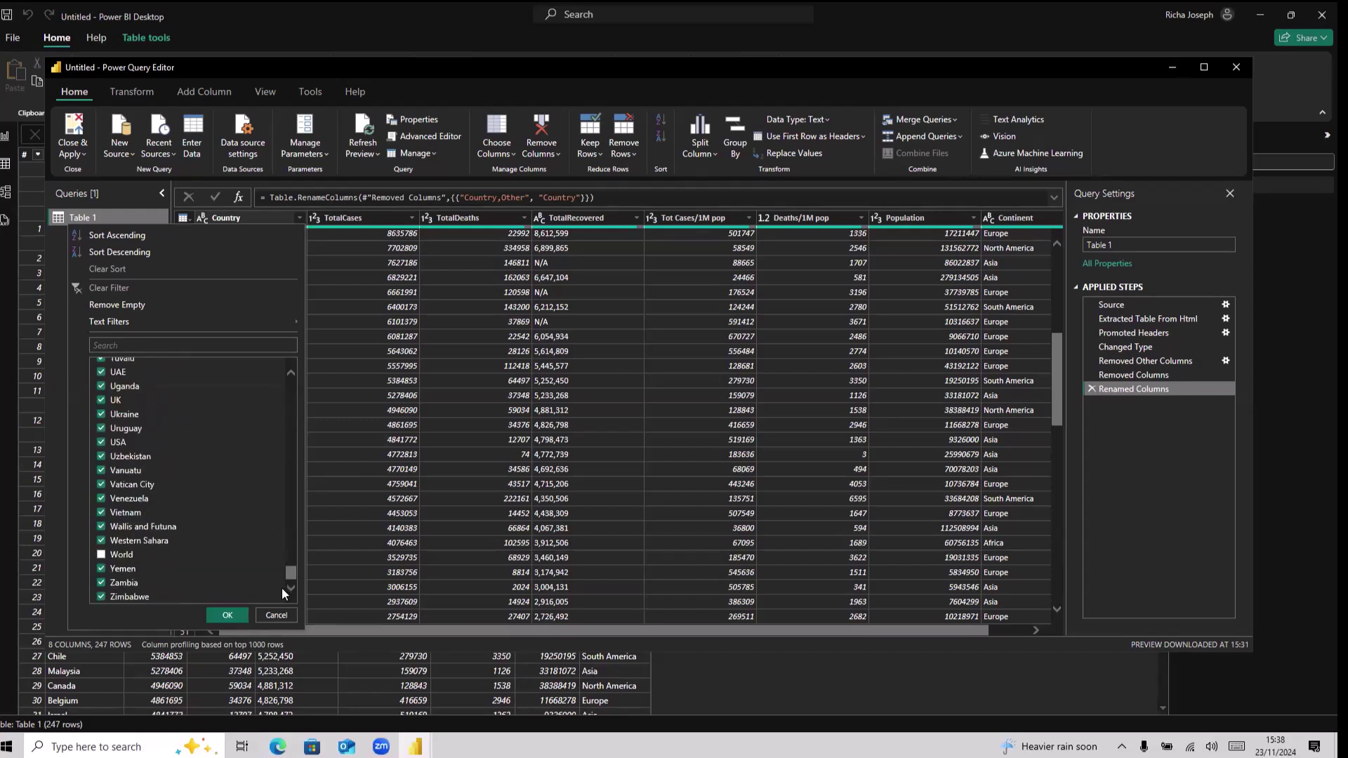
left_click(226, 615)
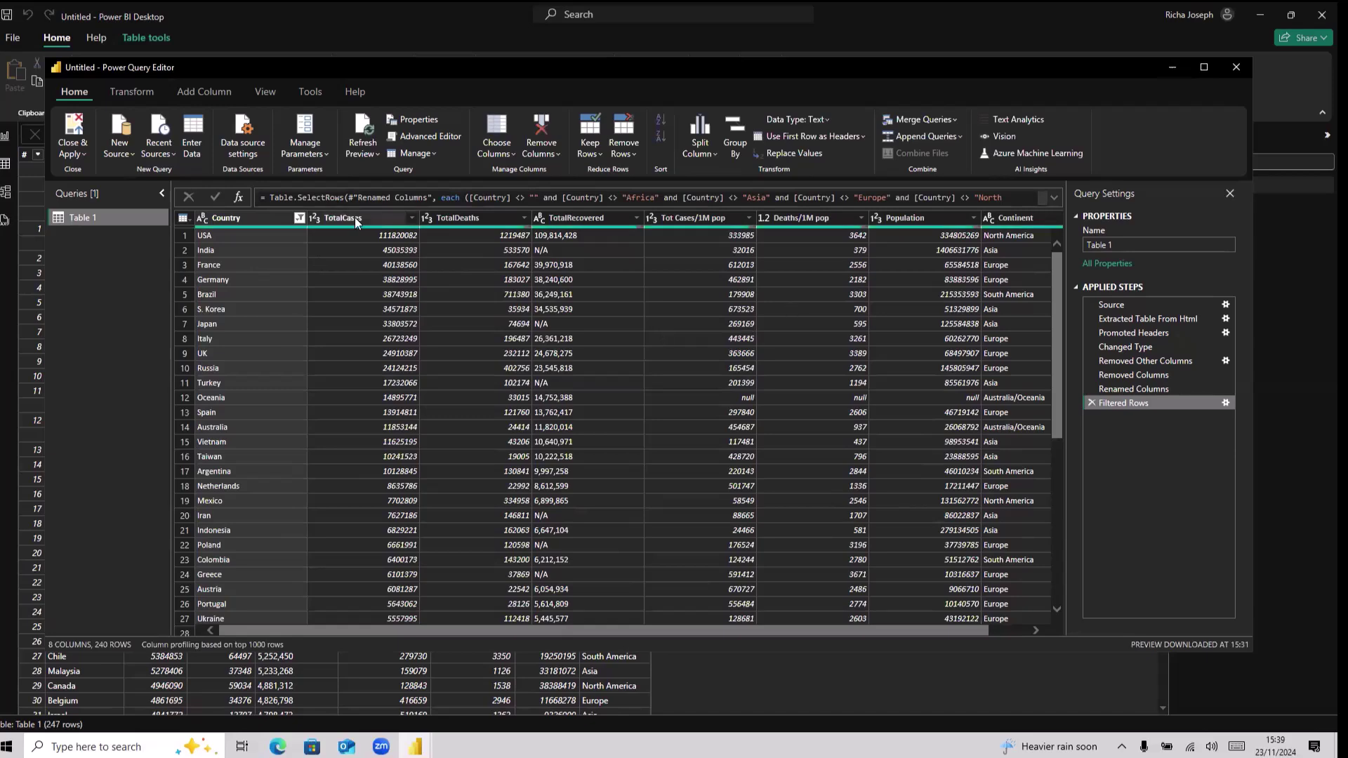
Look over the filtered rows and remove the Tot Cases/1M pop and Deaths/1M pop columns.
scroll(377, 233, "down", 8)
scroll(377, 233, "up", 8)
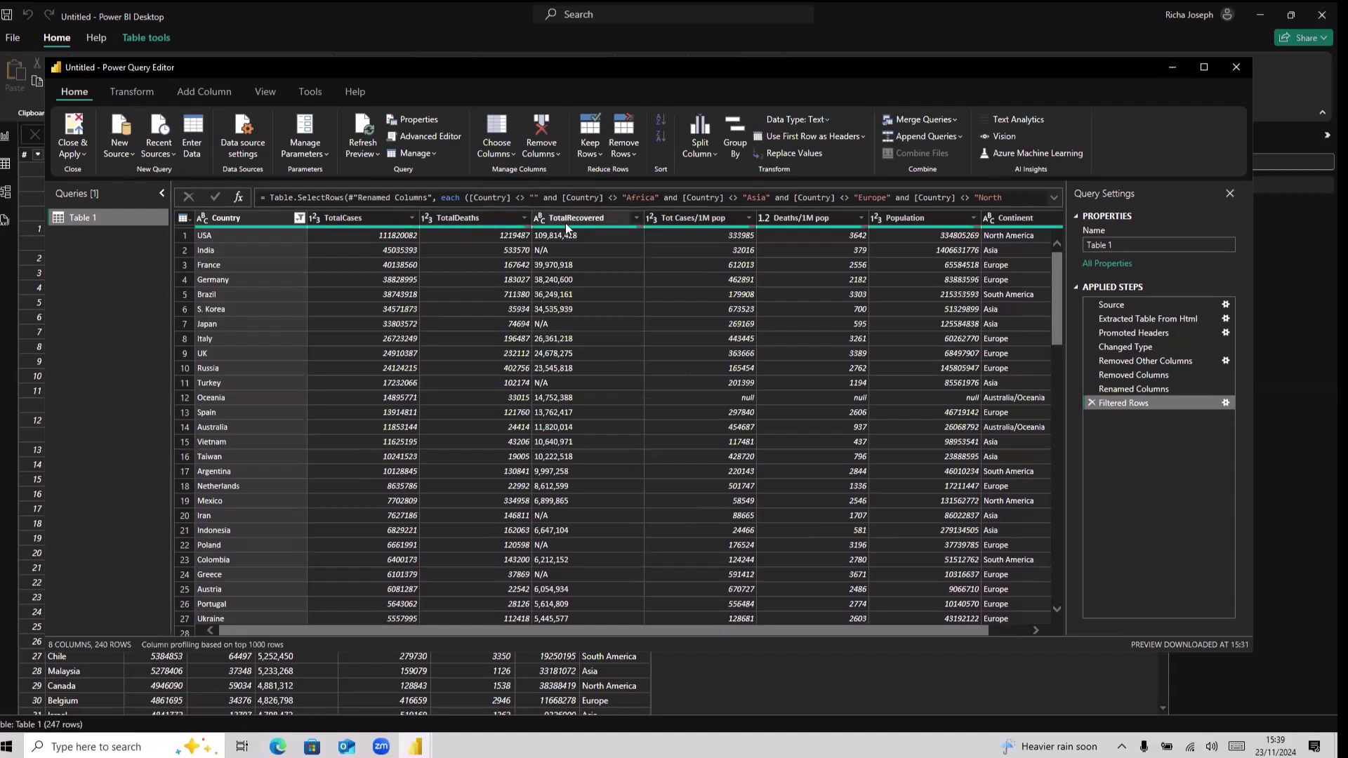
left_click(706, 221)
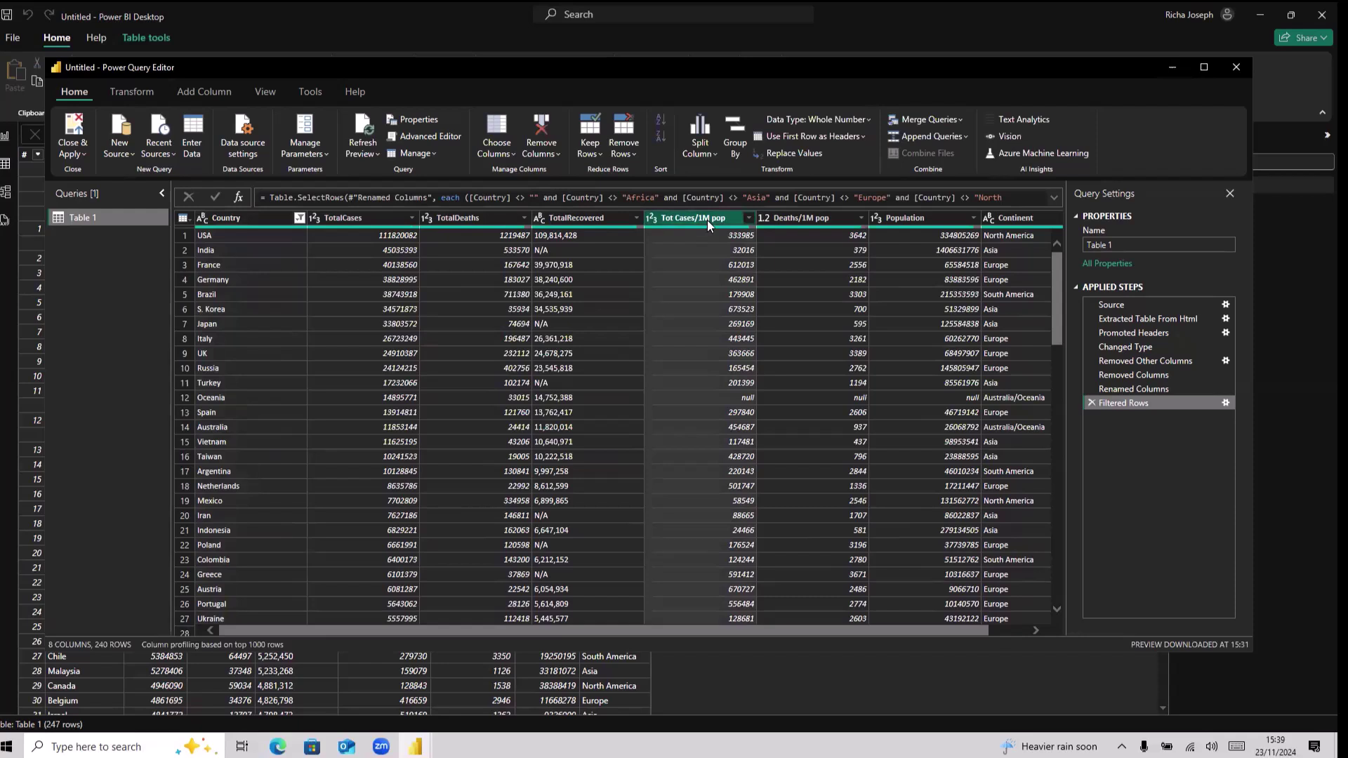
left_click(794, 217, "ctrl")
right_click(793, 217)
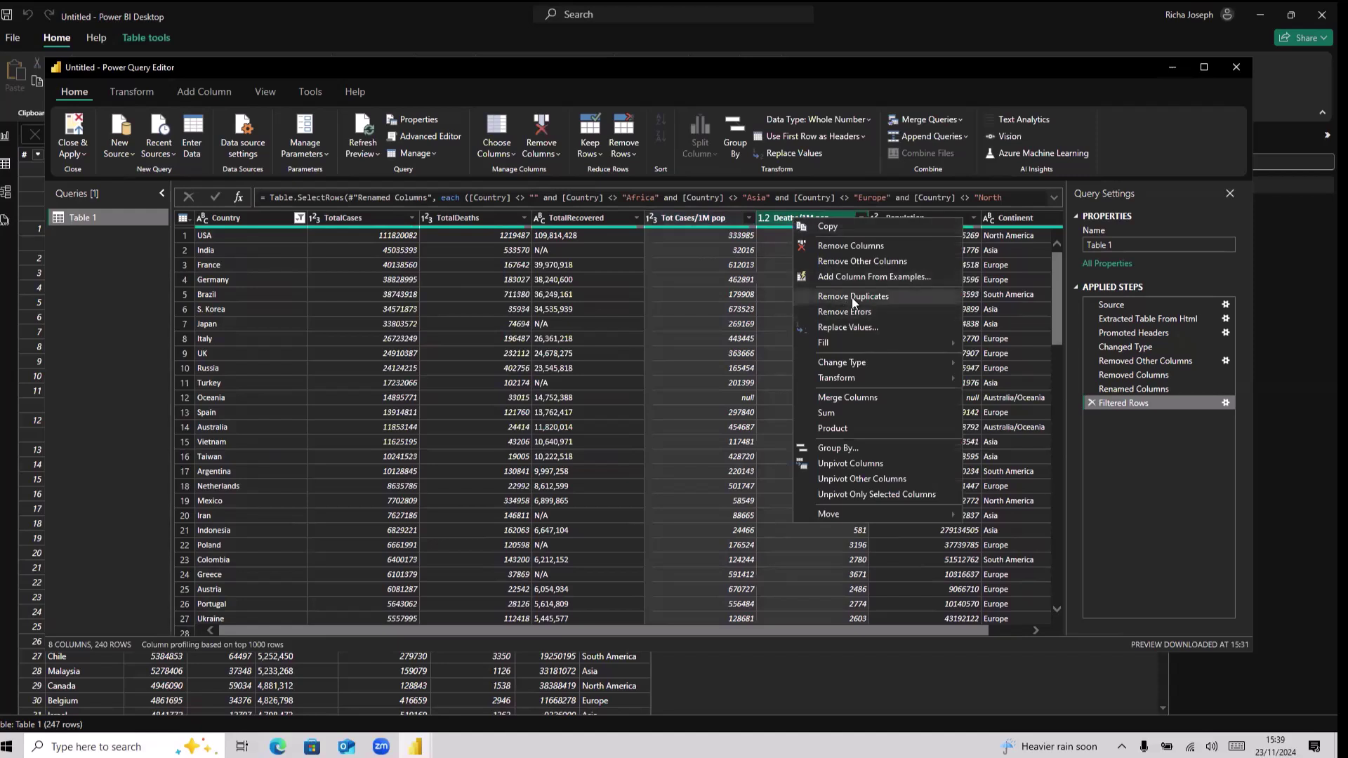
left_click(866, 247)
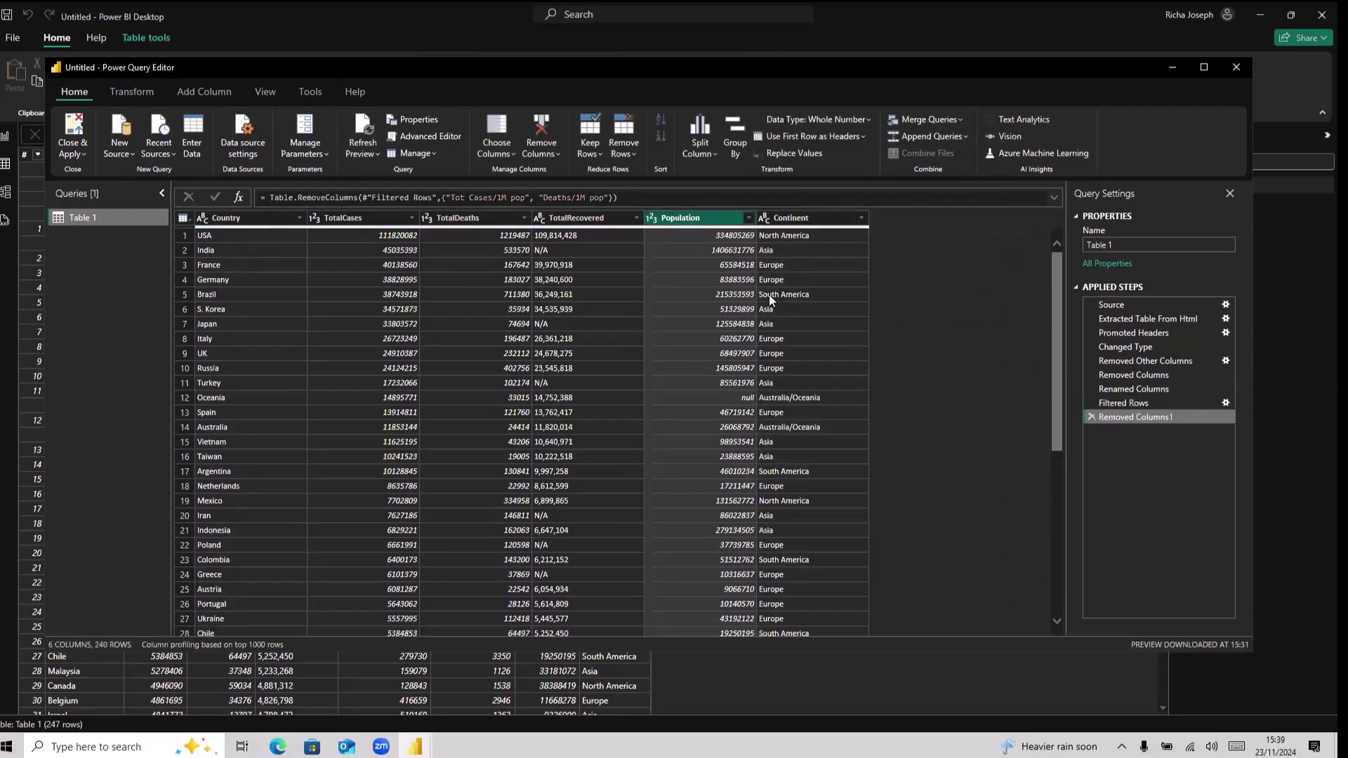
right_click(676, 217)
left_click(663, 220)
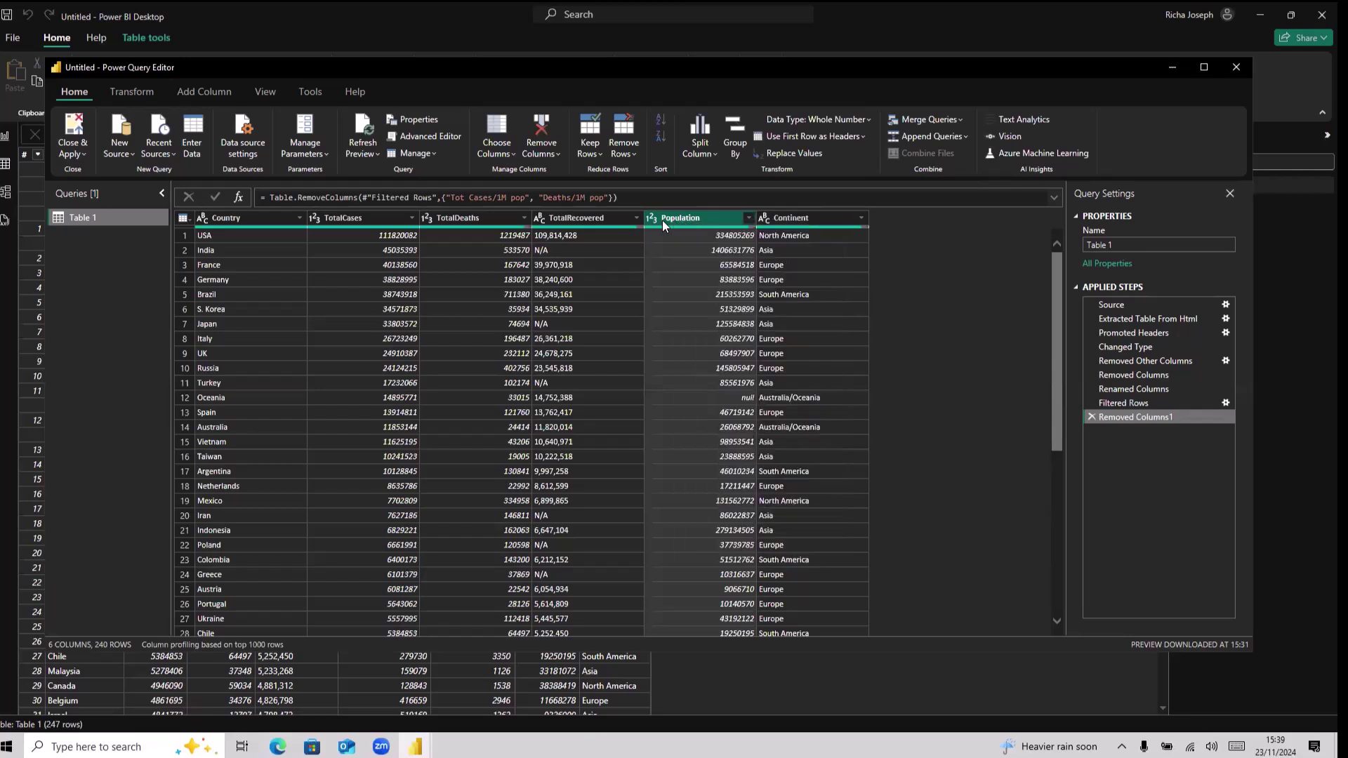
left_click(863, 219)
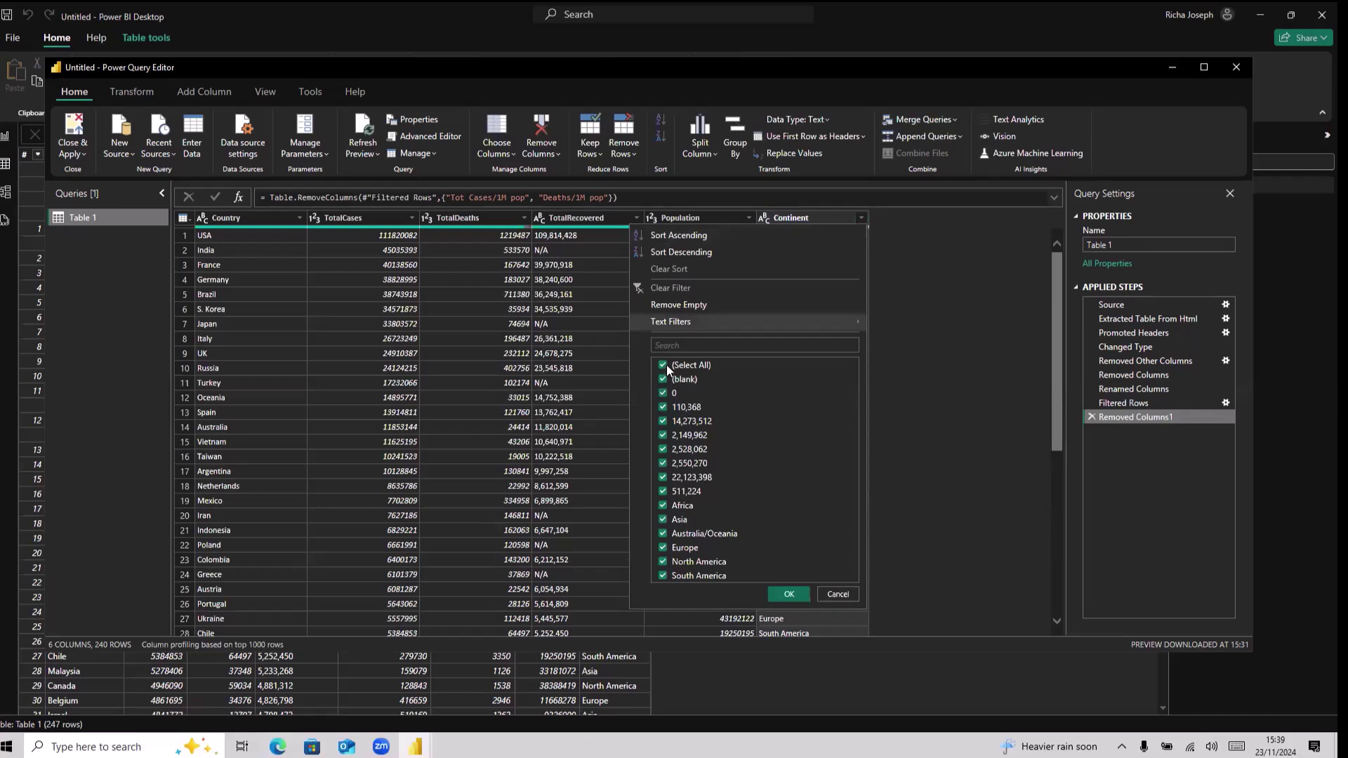
left_click(664, 364)
left_click(663, 380)
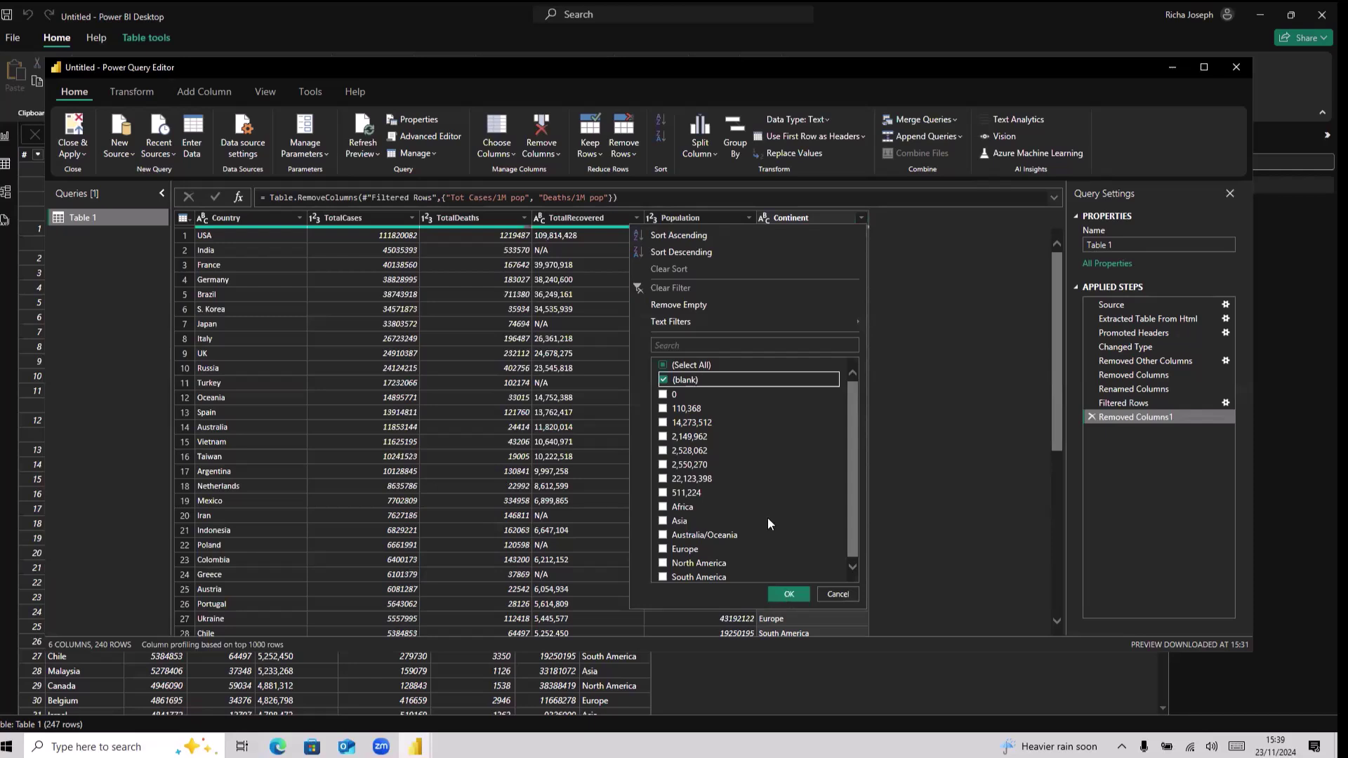
scroll(760, 492, "down", 1)
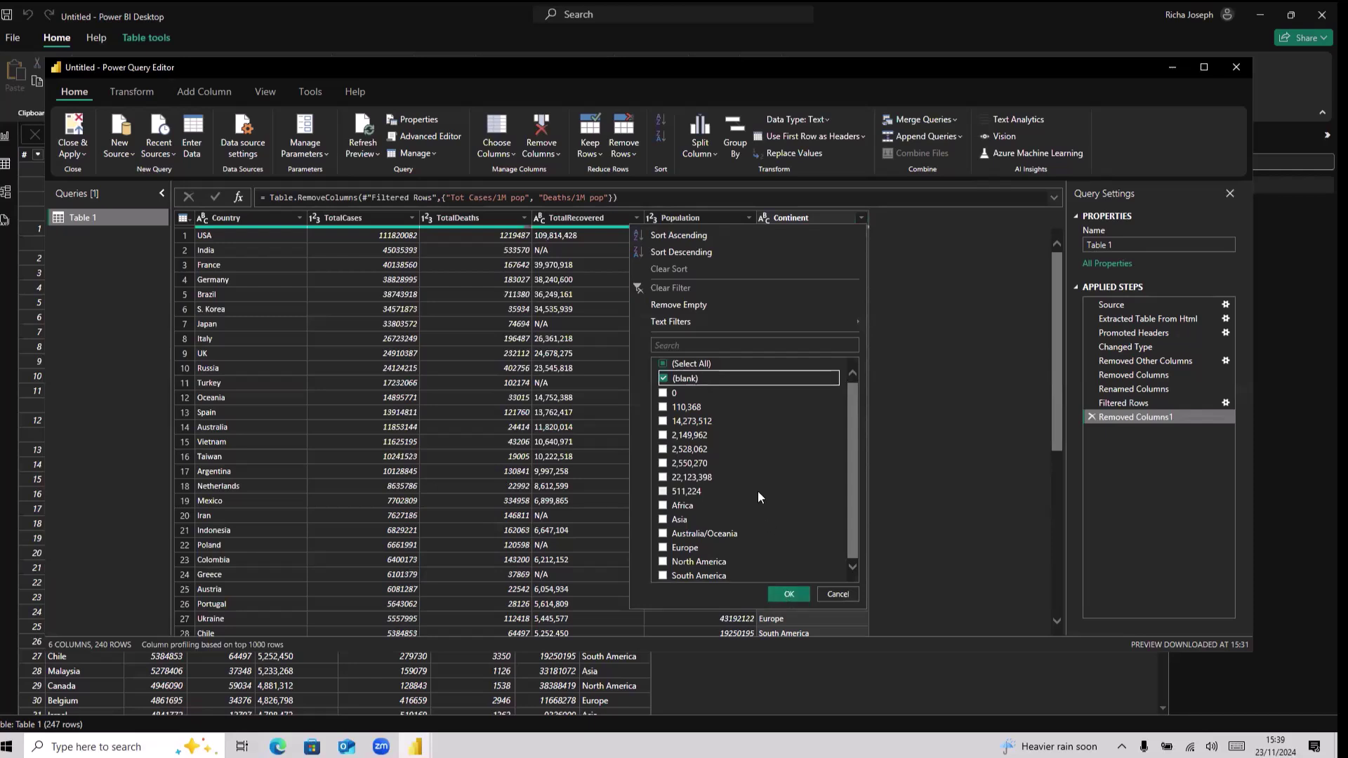
scroll(757, 491, "up", 1)
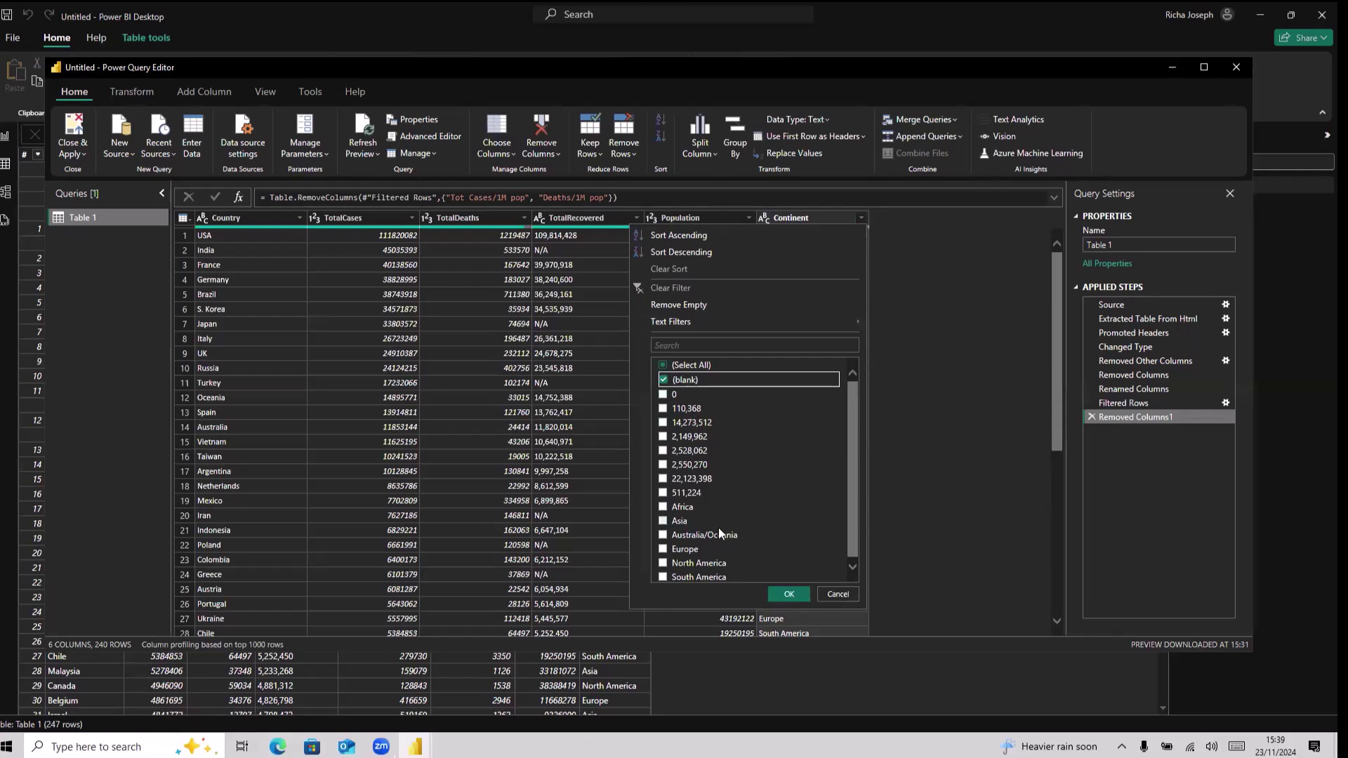
scroll(718, 528, "down", 1)
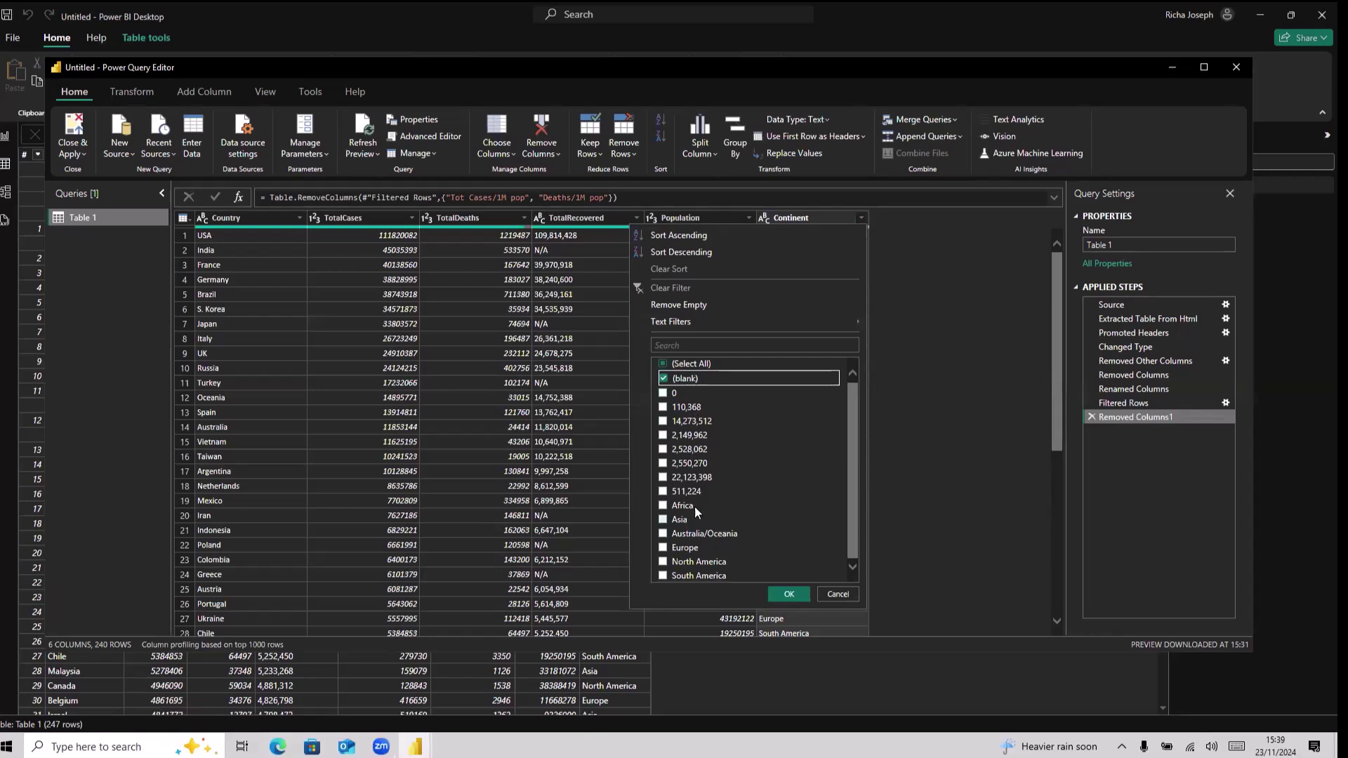
left_click(840, 594)
scroll(823, 436, "down", 7)
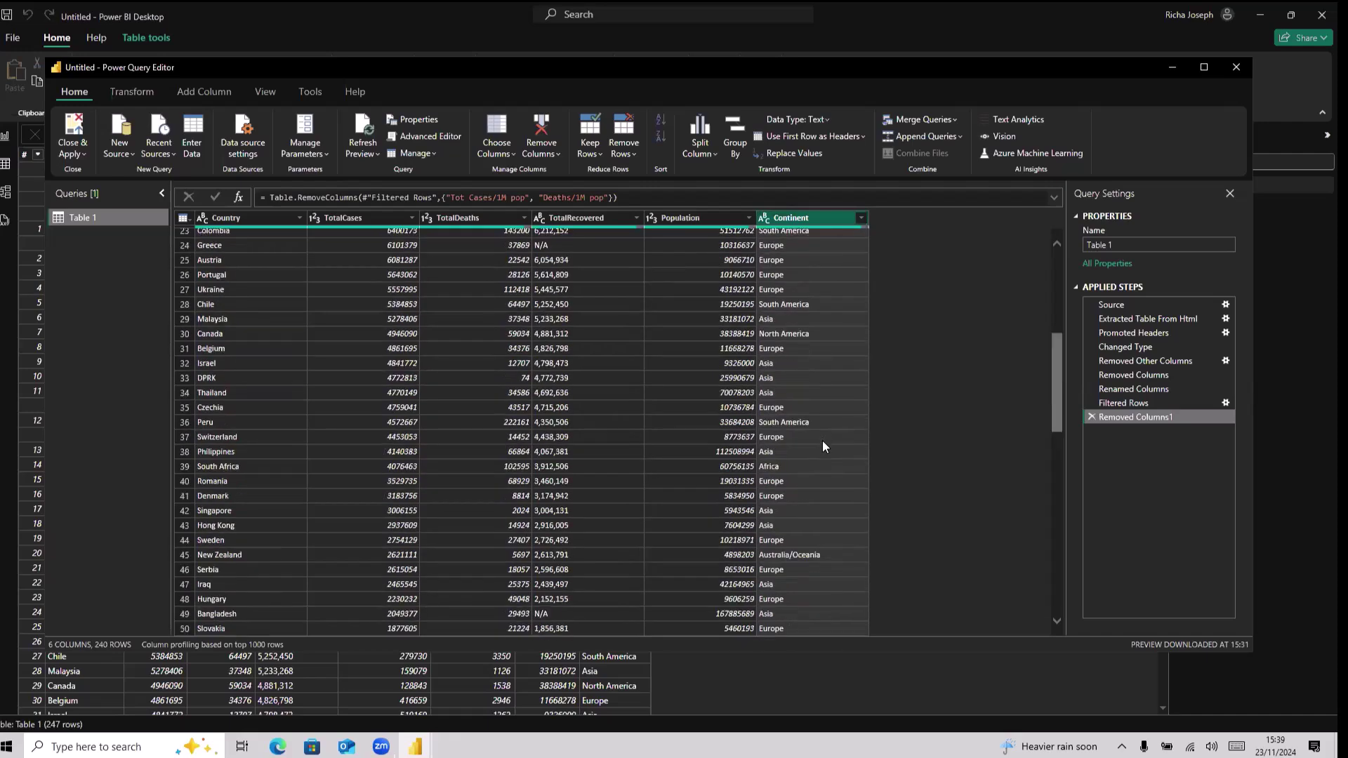
scroll(823, 447, "up", 7)
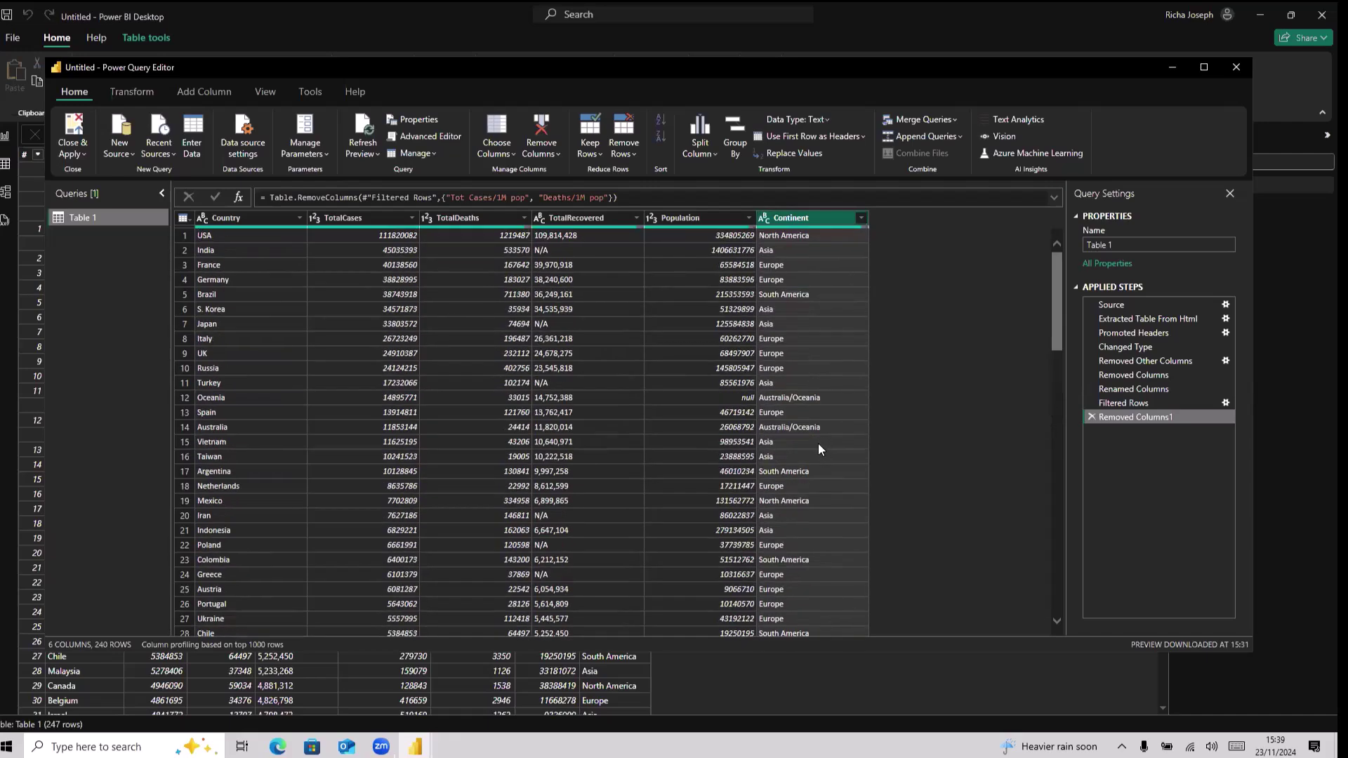
Filter the Continent column to only the blank and numeric values, from 0 through 511,224, to isolate the non-continent rows.
left_click(862, 218)
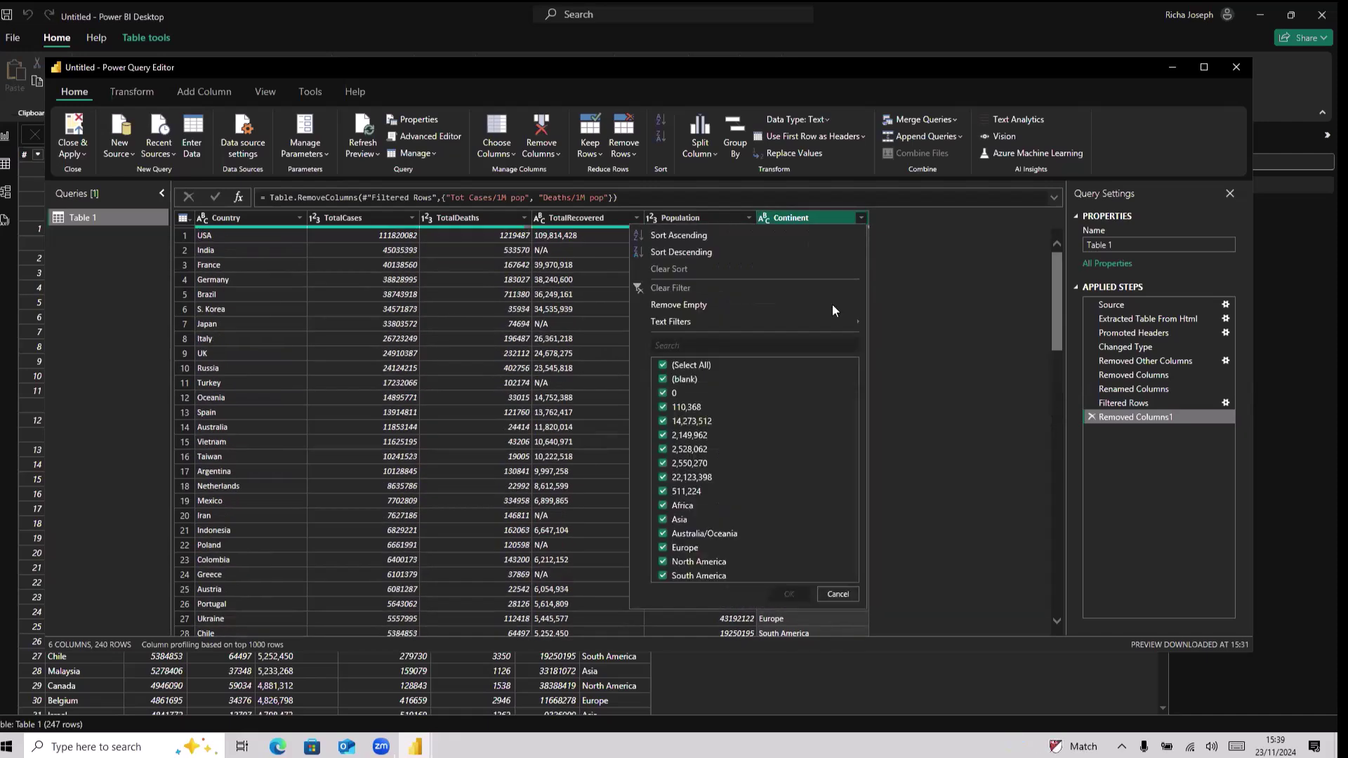
left_click(662, 365)
left_click(663, 379)
left_click(663, 394)
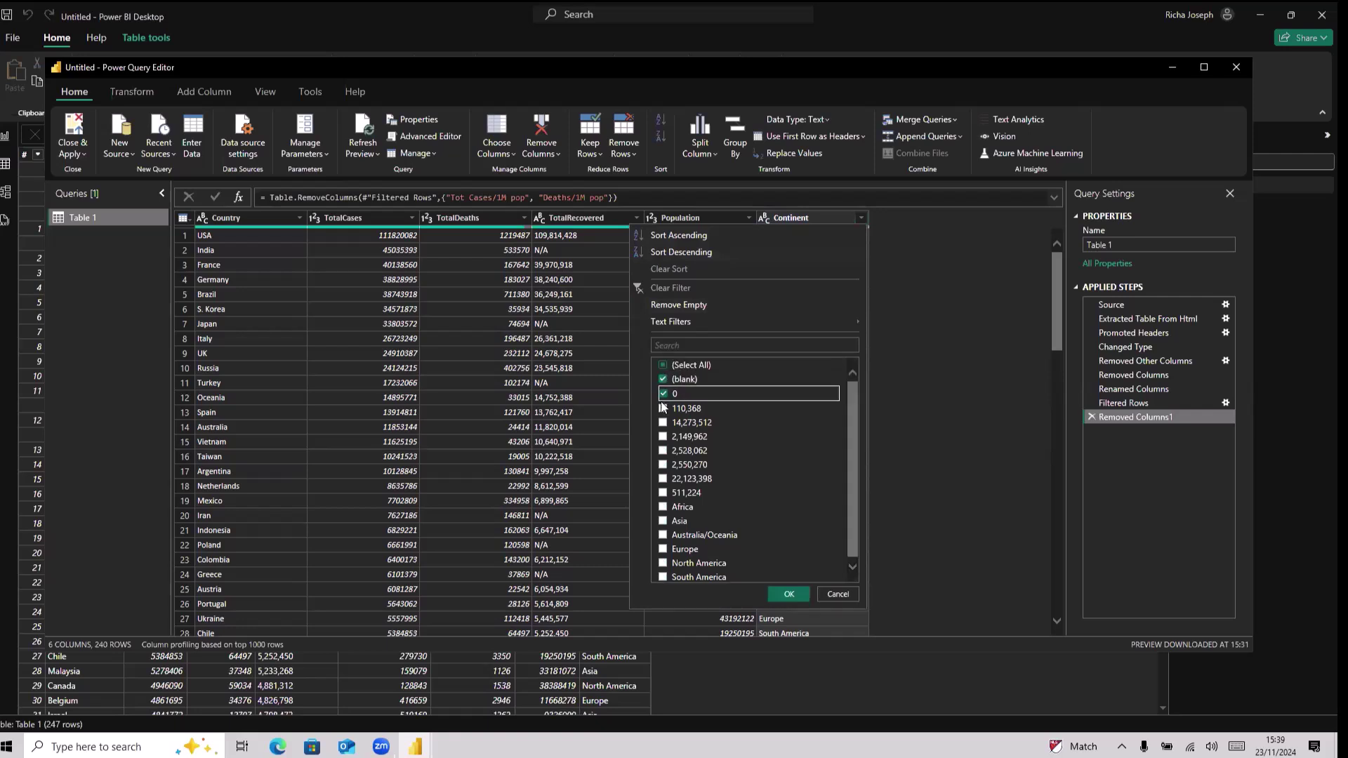
left_click(663, 408)
left_click(663, 421)
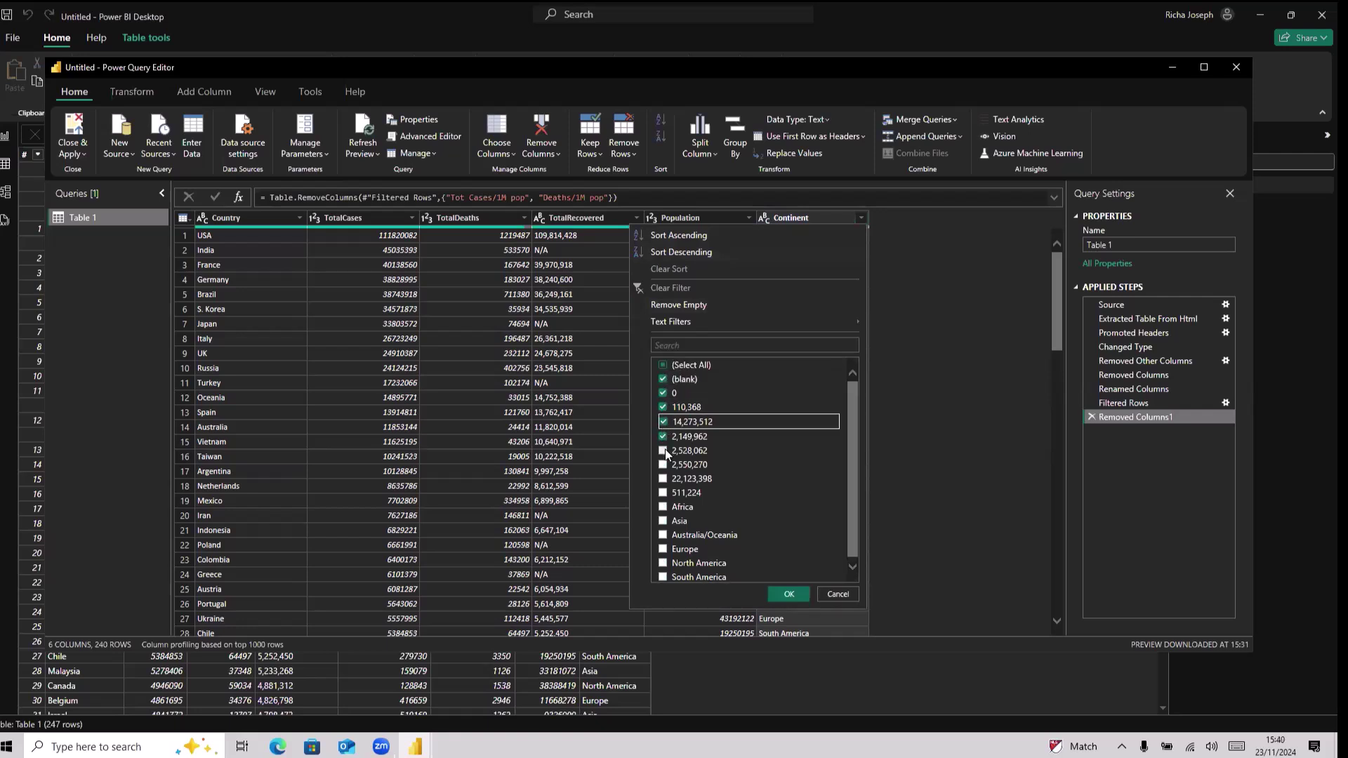
left_click(663, 450)
left_click(663, 463)
left_click(663, 477)
left_click(663, 493)
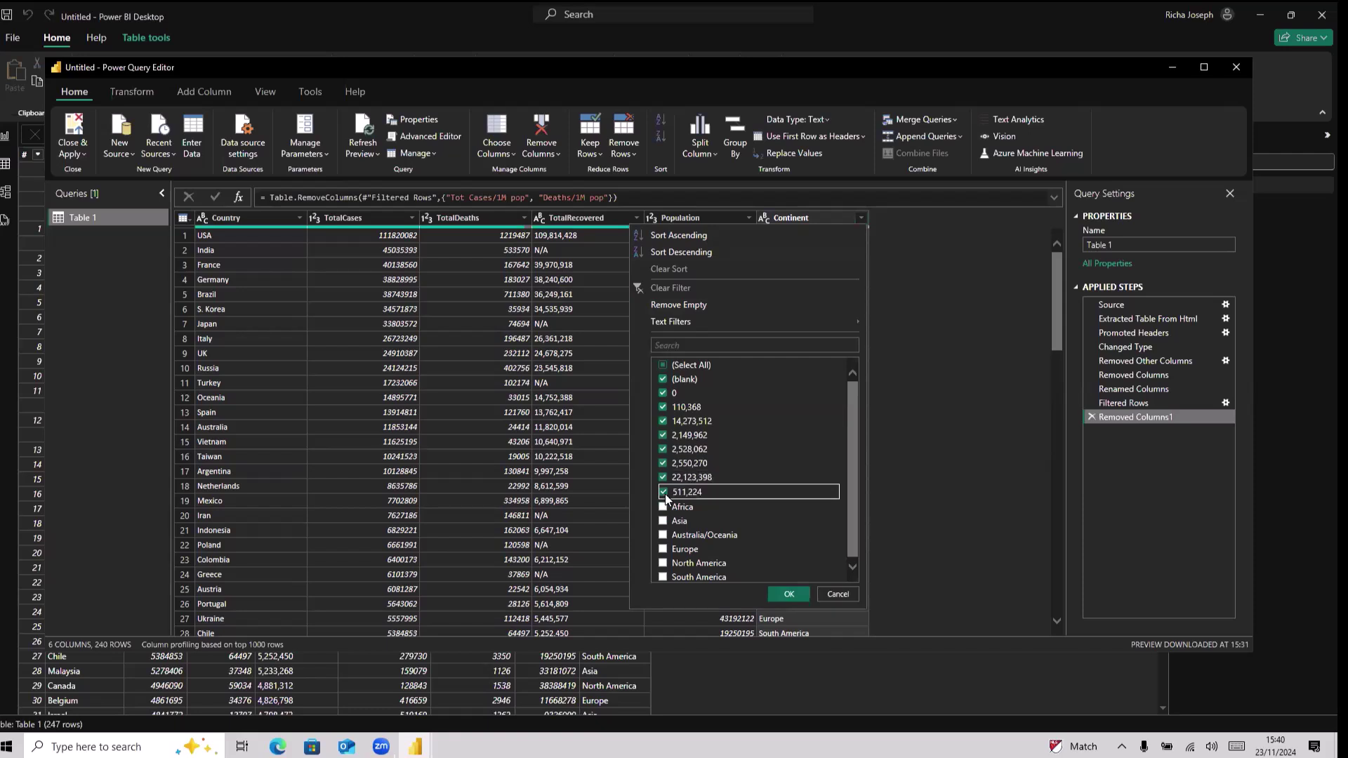
left_click(789, 594)
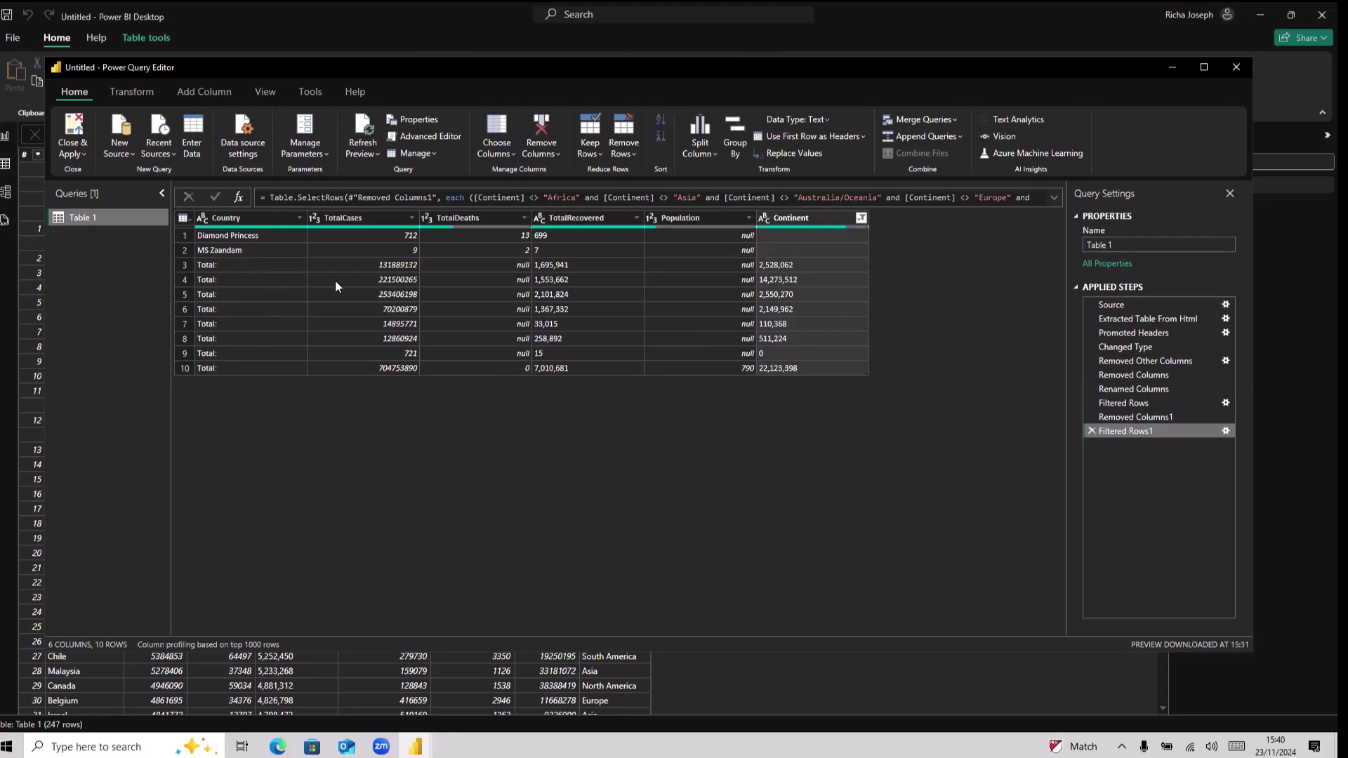
Filter the Continent column to keep only Africa, Asia, Australia/Oceania, Europe, North America and South America.
left_click(862, 219)
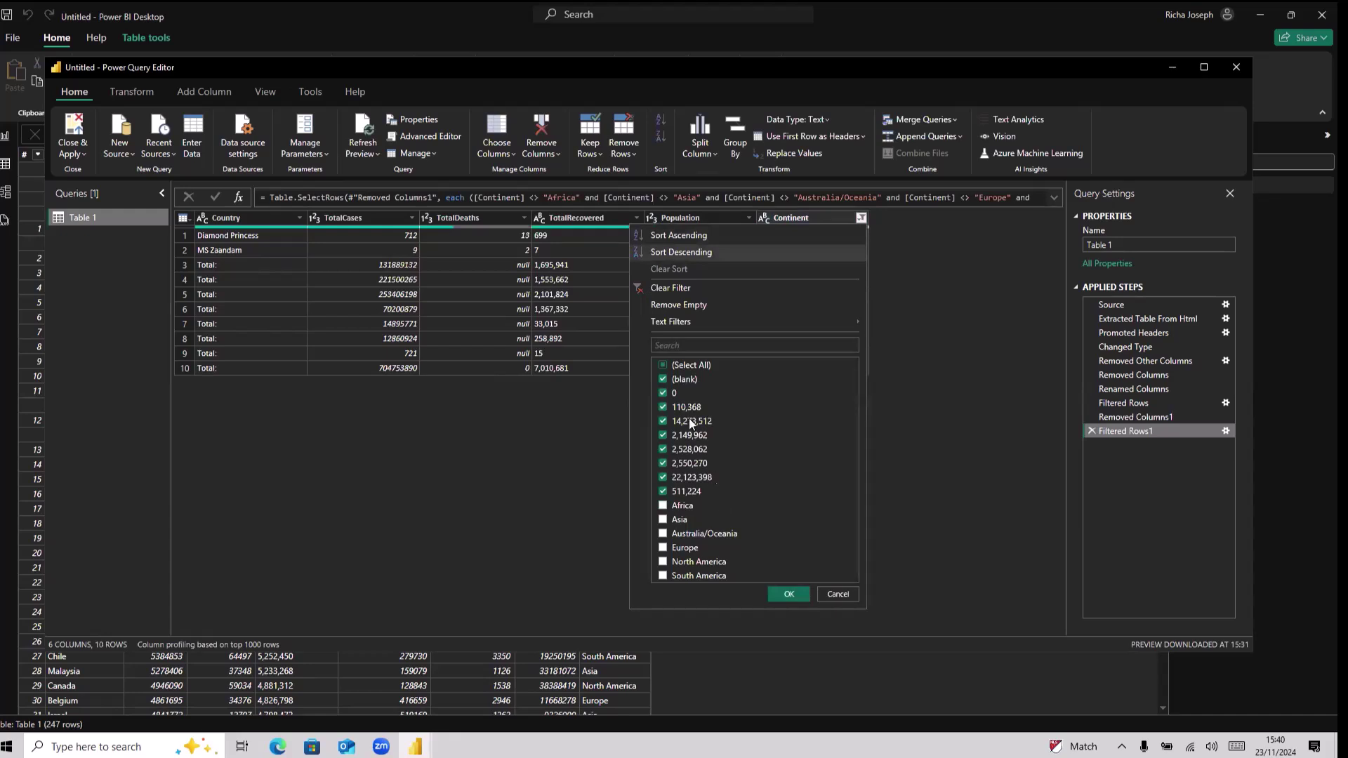
left_click(663, 366)
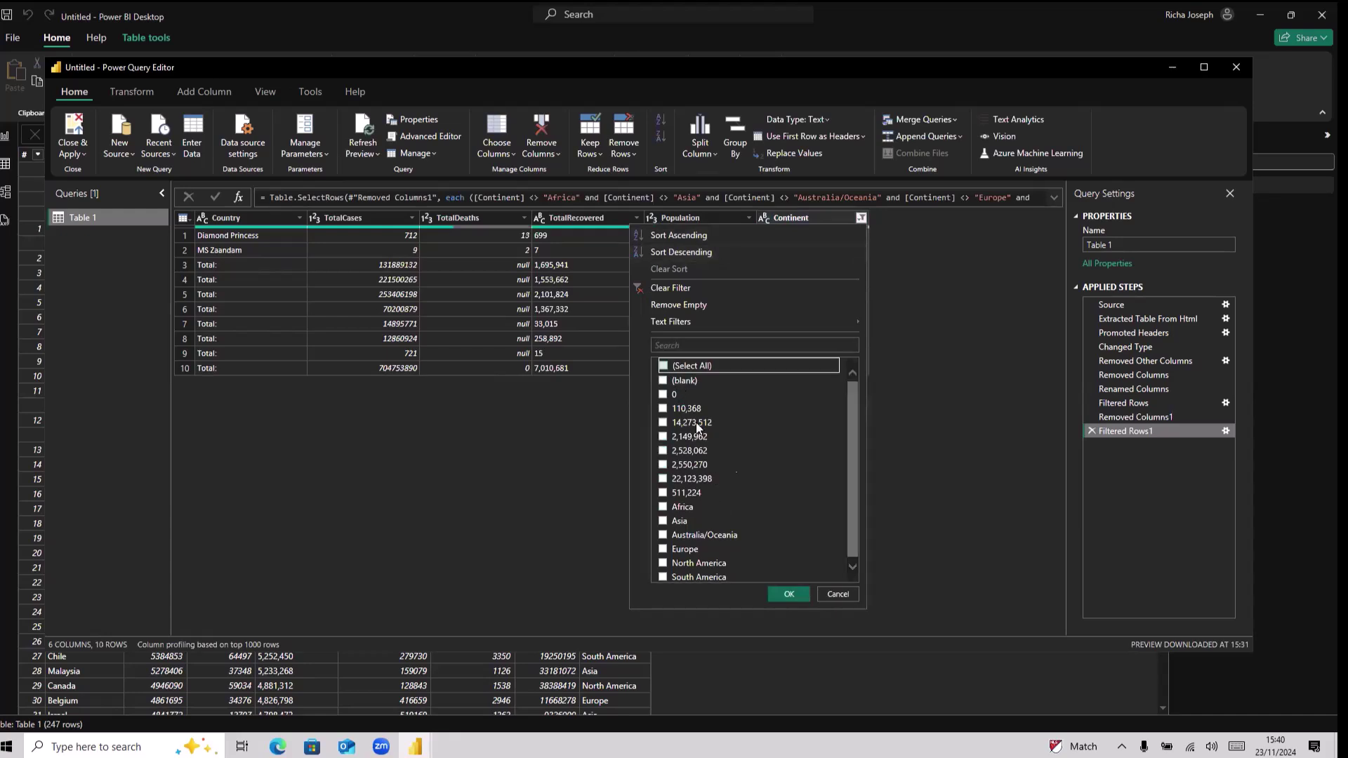
left_click(664, 506)
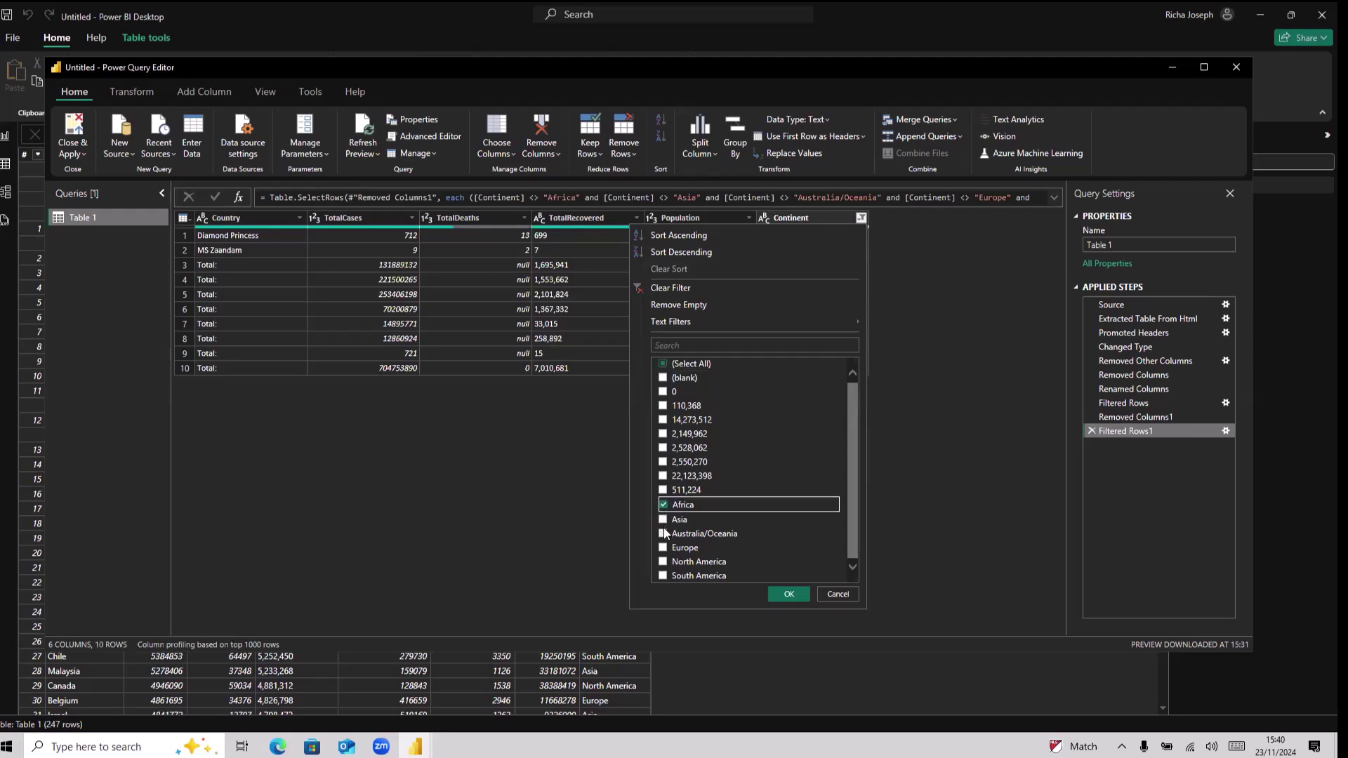
left_click(663, 520)
left_click(664, 534)
left_click(664, 548)
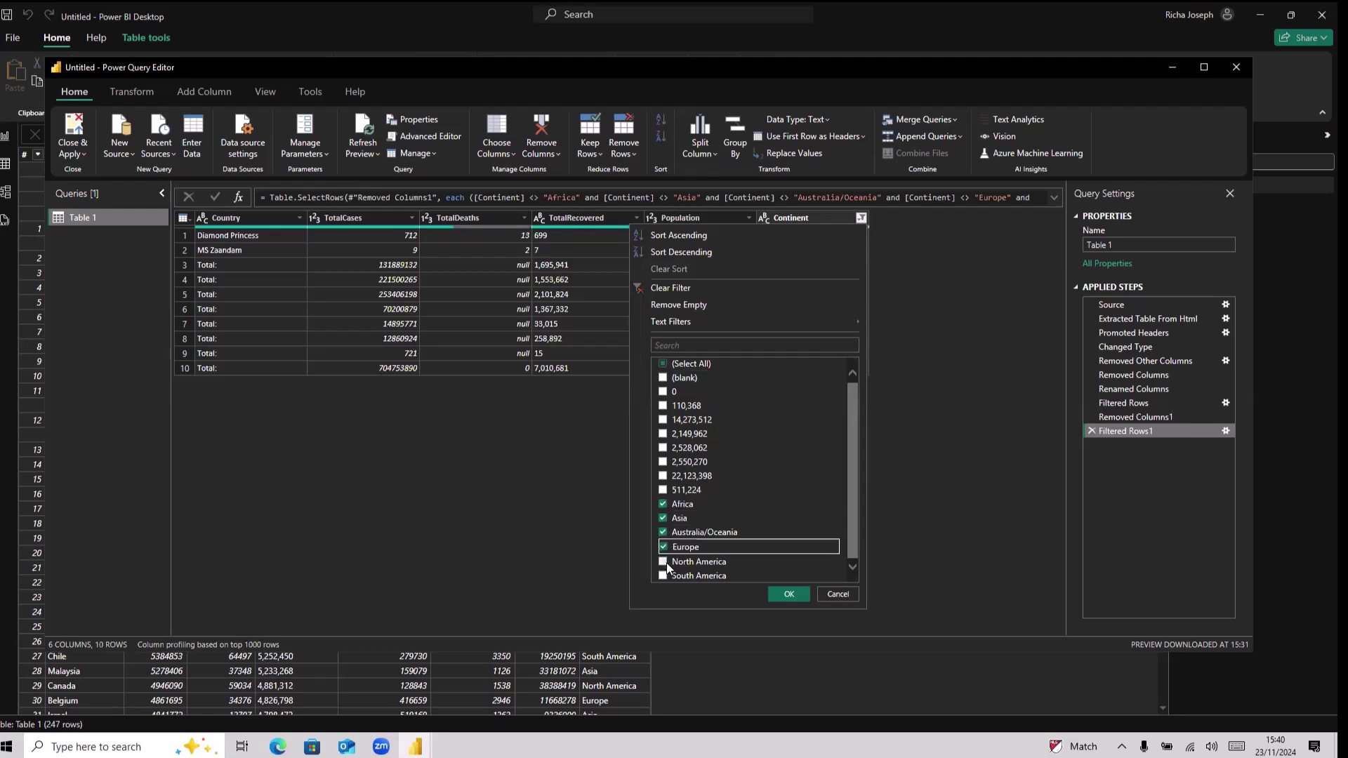
left_click(663, 562)
left_click(664, 575)
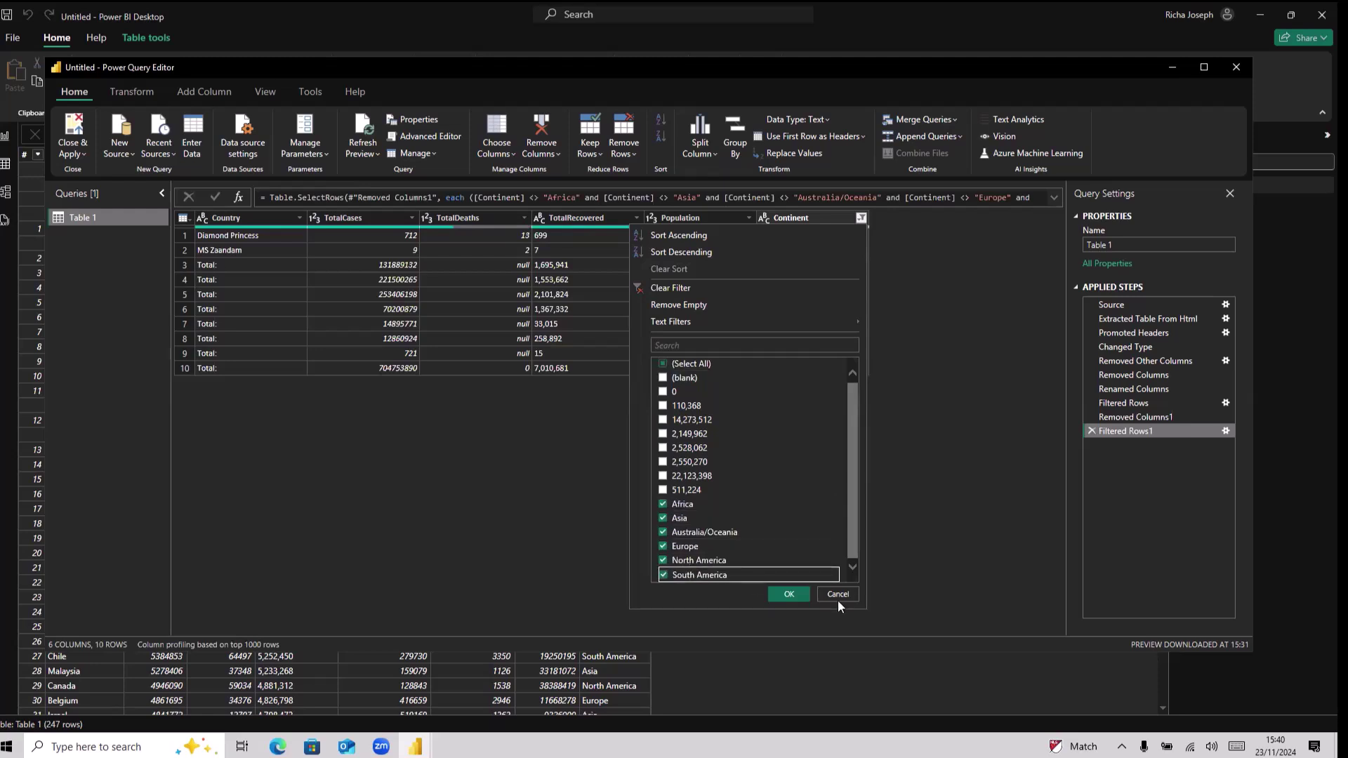
left_click(789, 595)
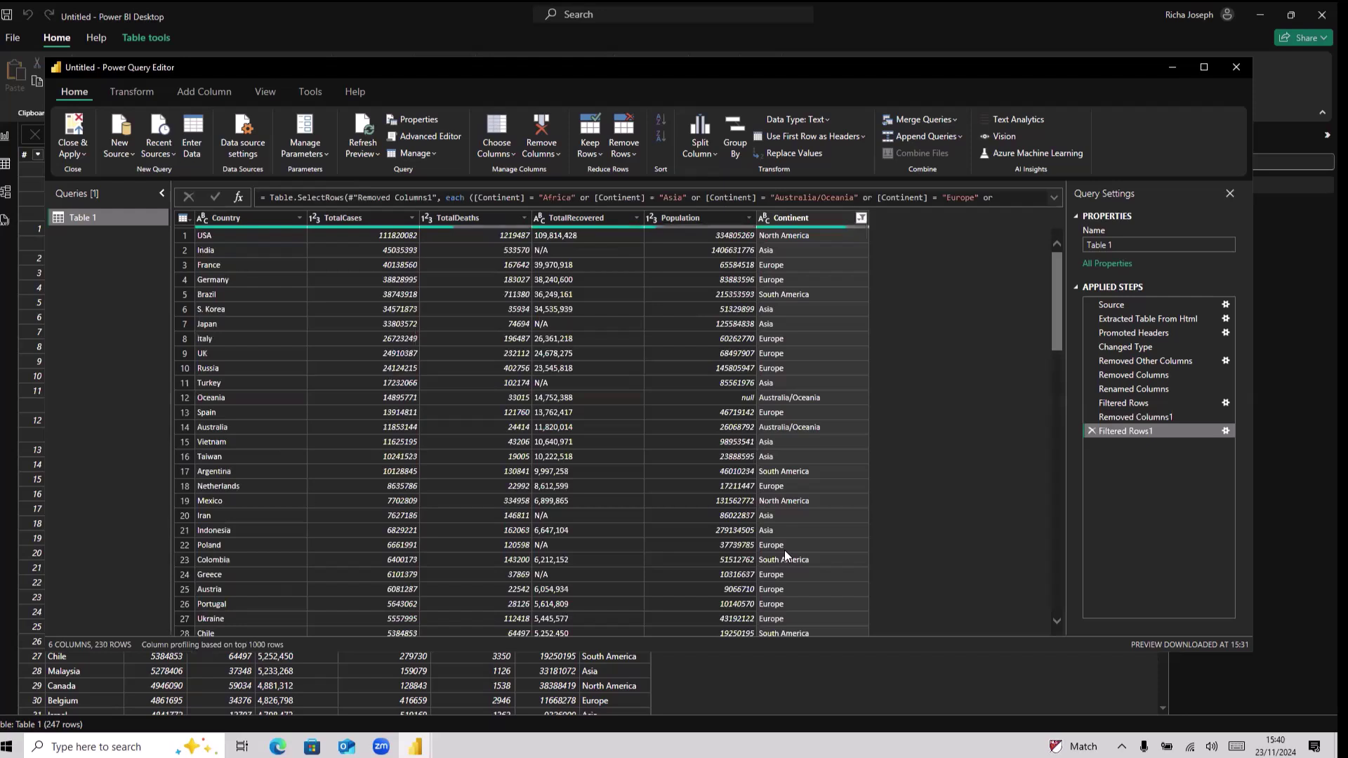
Count the rows of the filtered table, and delete the row-count step from the query.
left_click(134, 92)
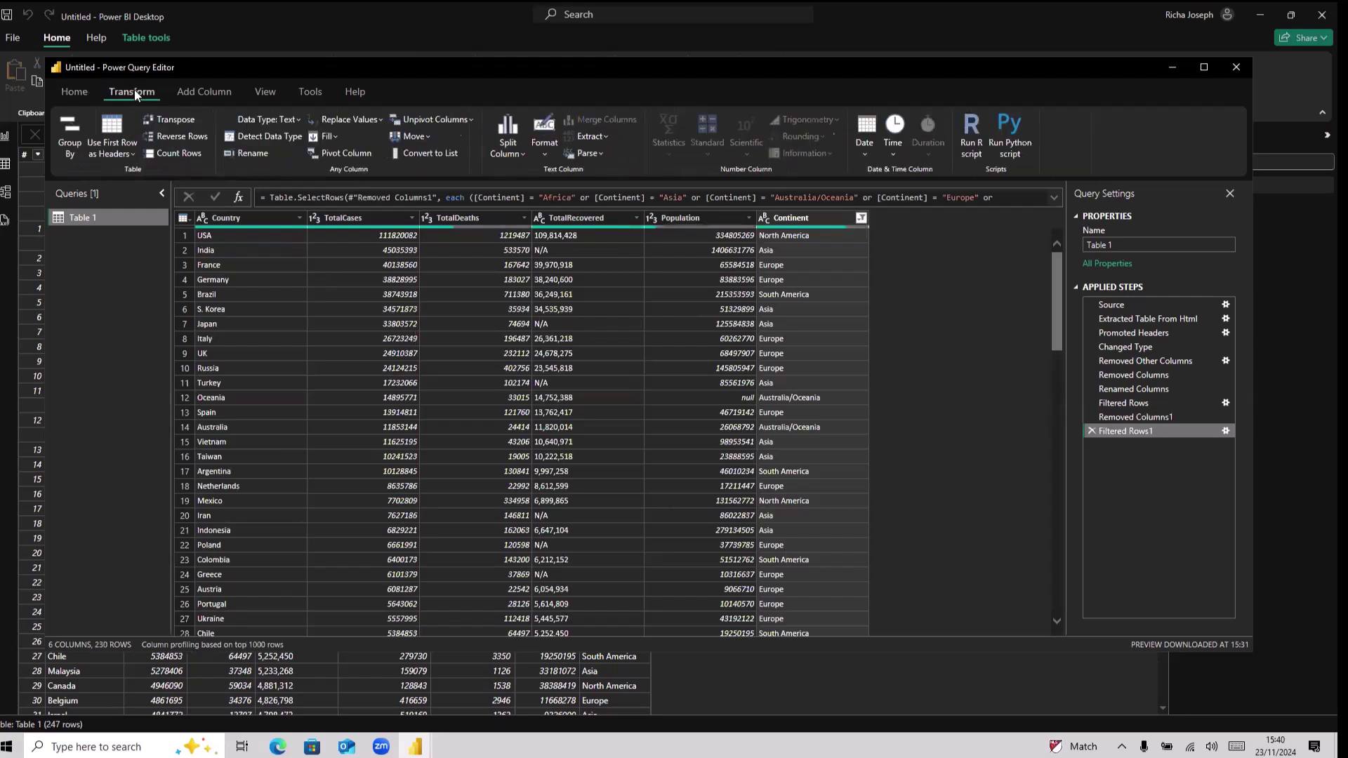
left_click(177, 154)
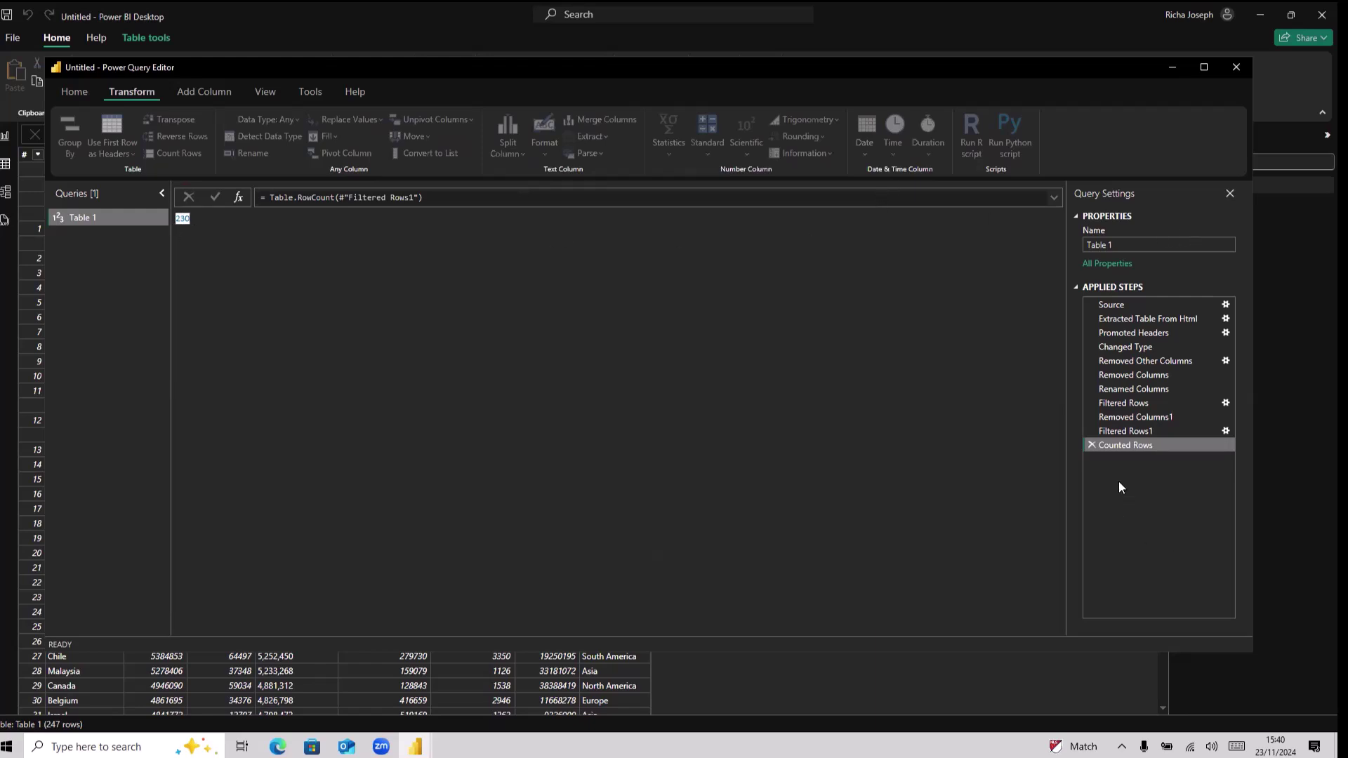
left_click(1090, 445)
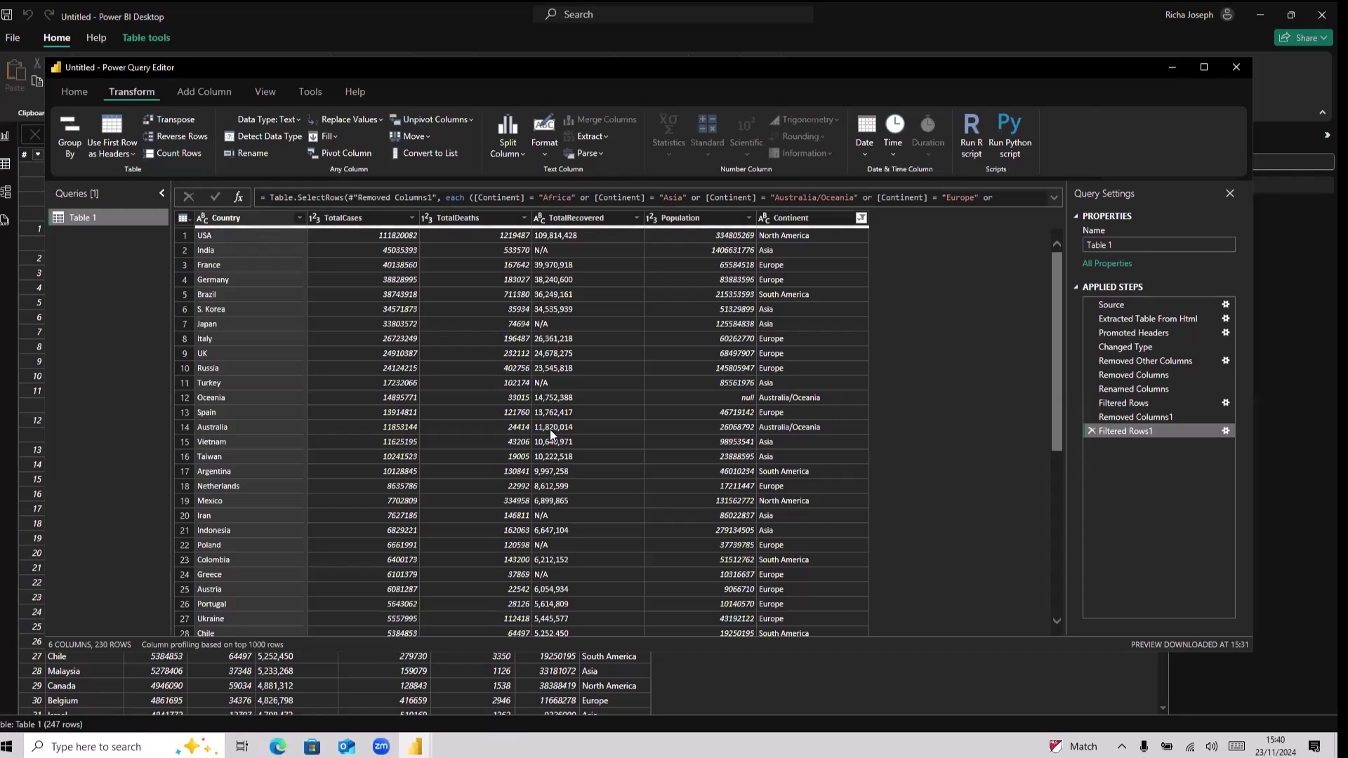
Apply the pending query changes, close the Power Query Editor, and look over the loaded table.
left_click(85, 91)
left_click(74, 153)
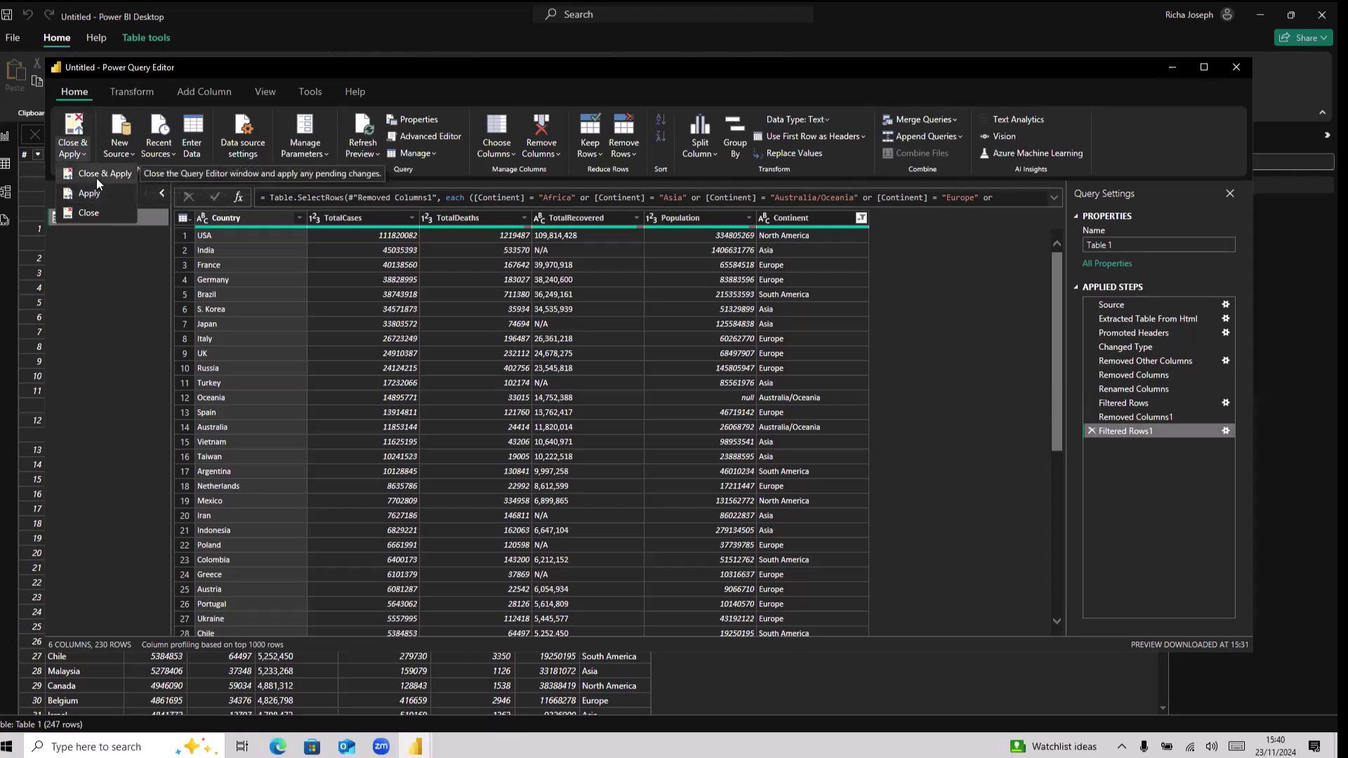
left_click(96, 175)
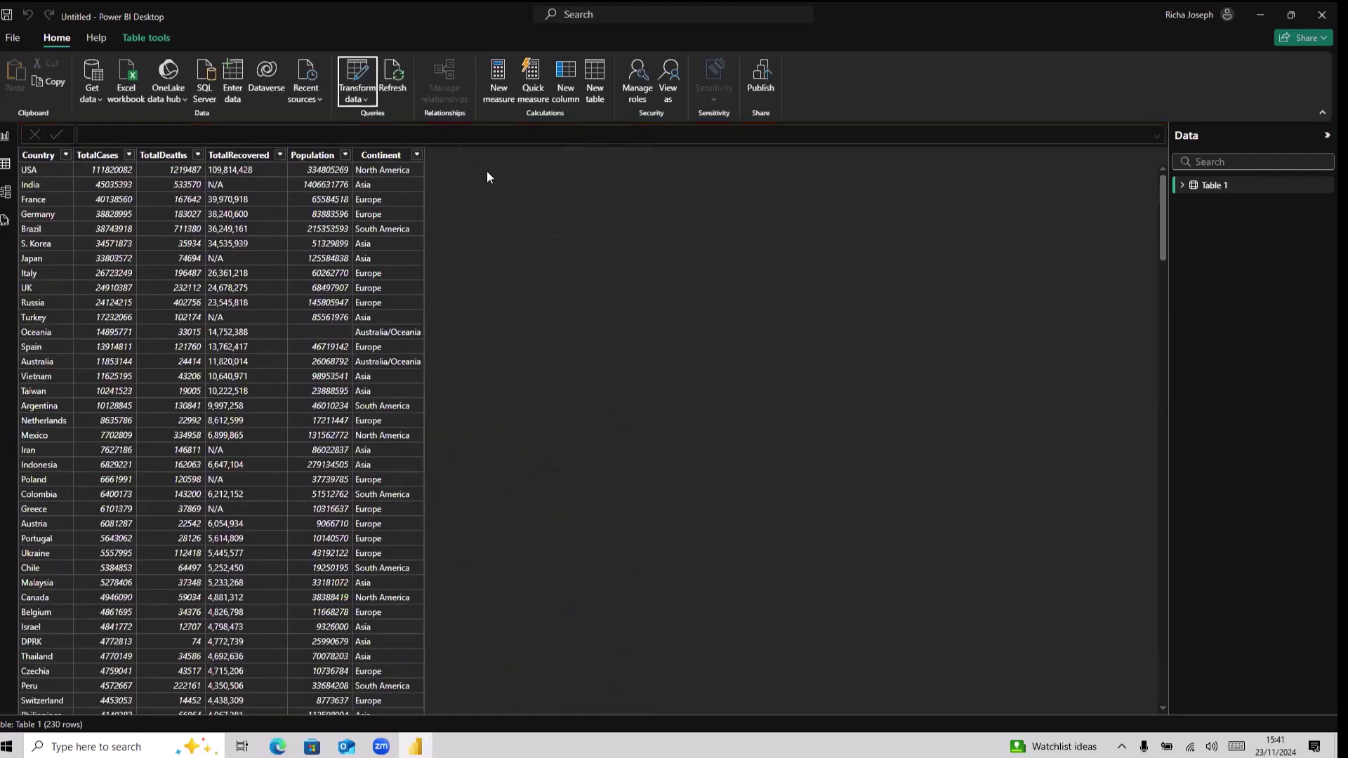
scroll(335, 432, "down", 6)
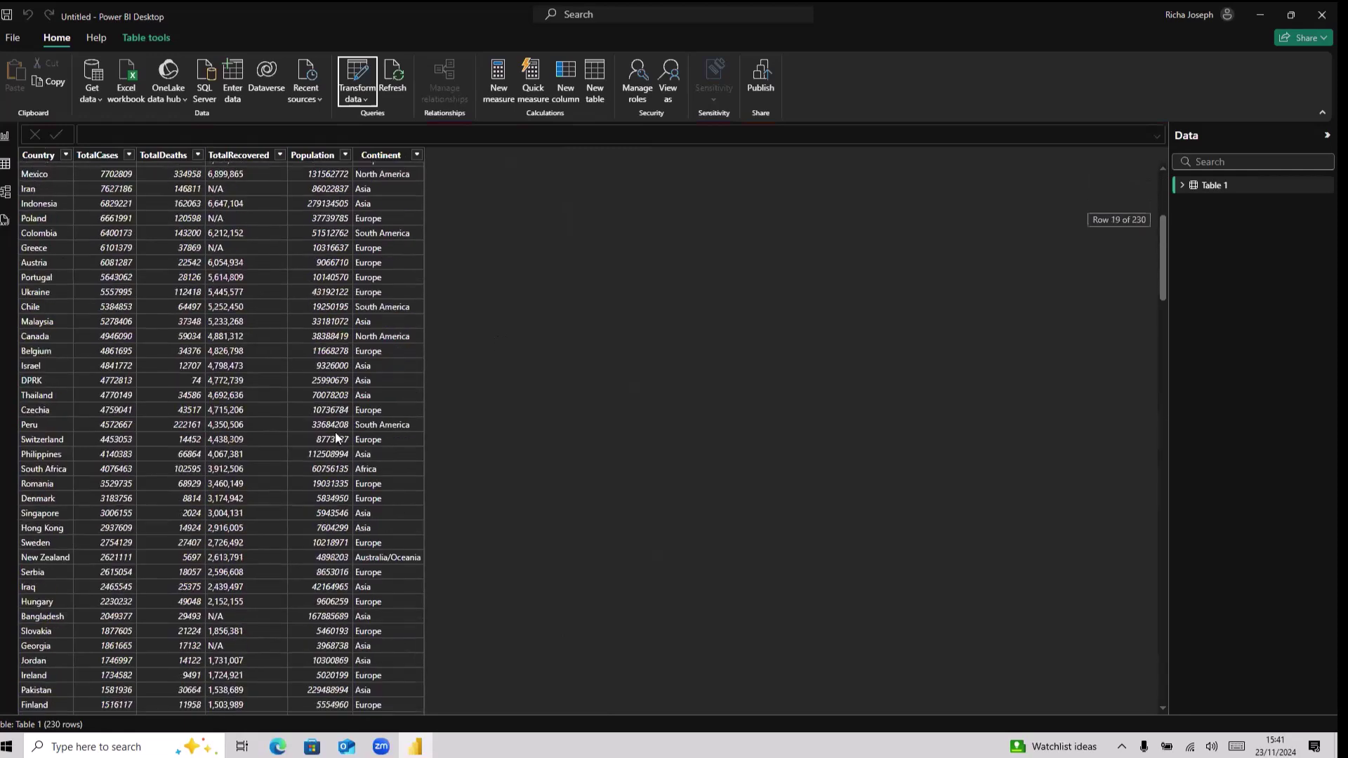
scroll(331, 428, "up", 6)
Switch to the report view and set the page's canvas type to Custom.
left_click(6, 137)
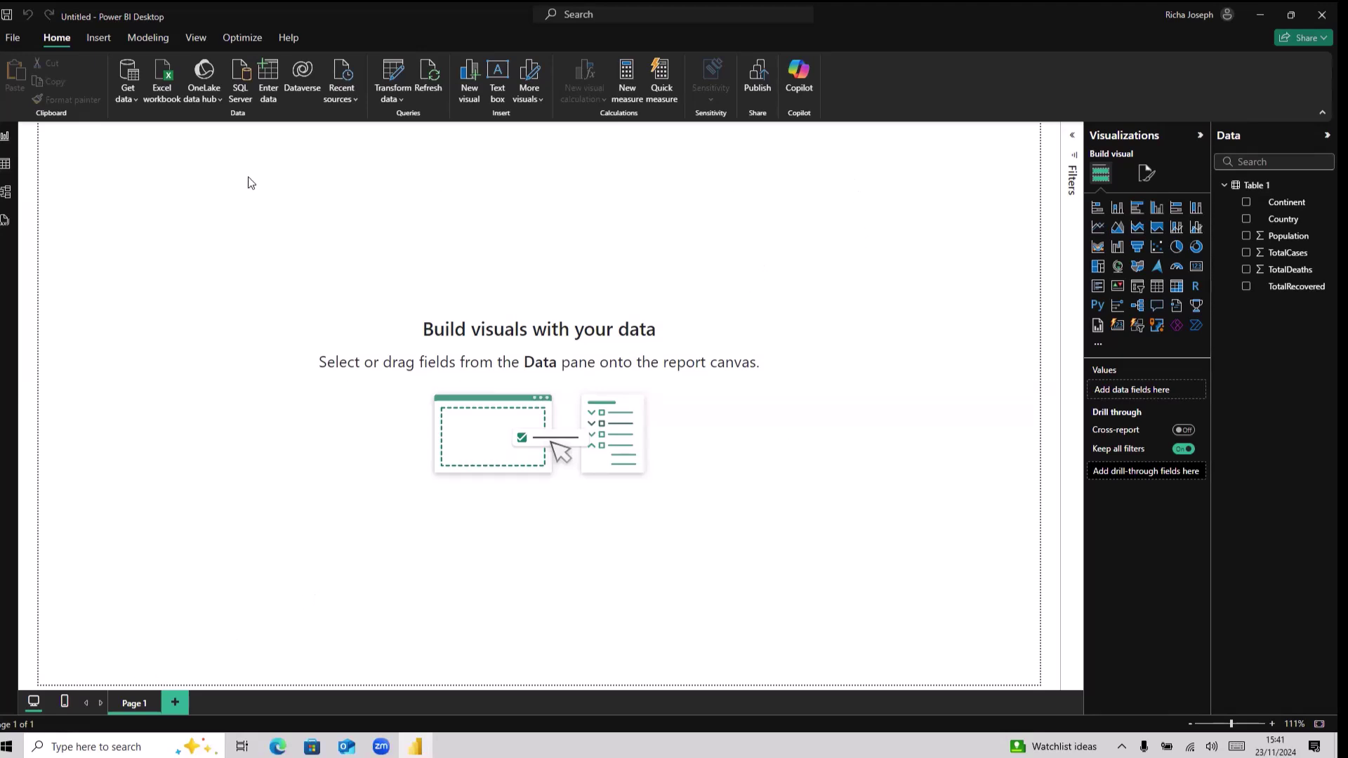
left_click(1151, 175)
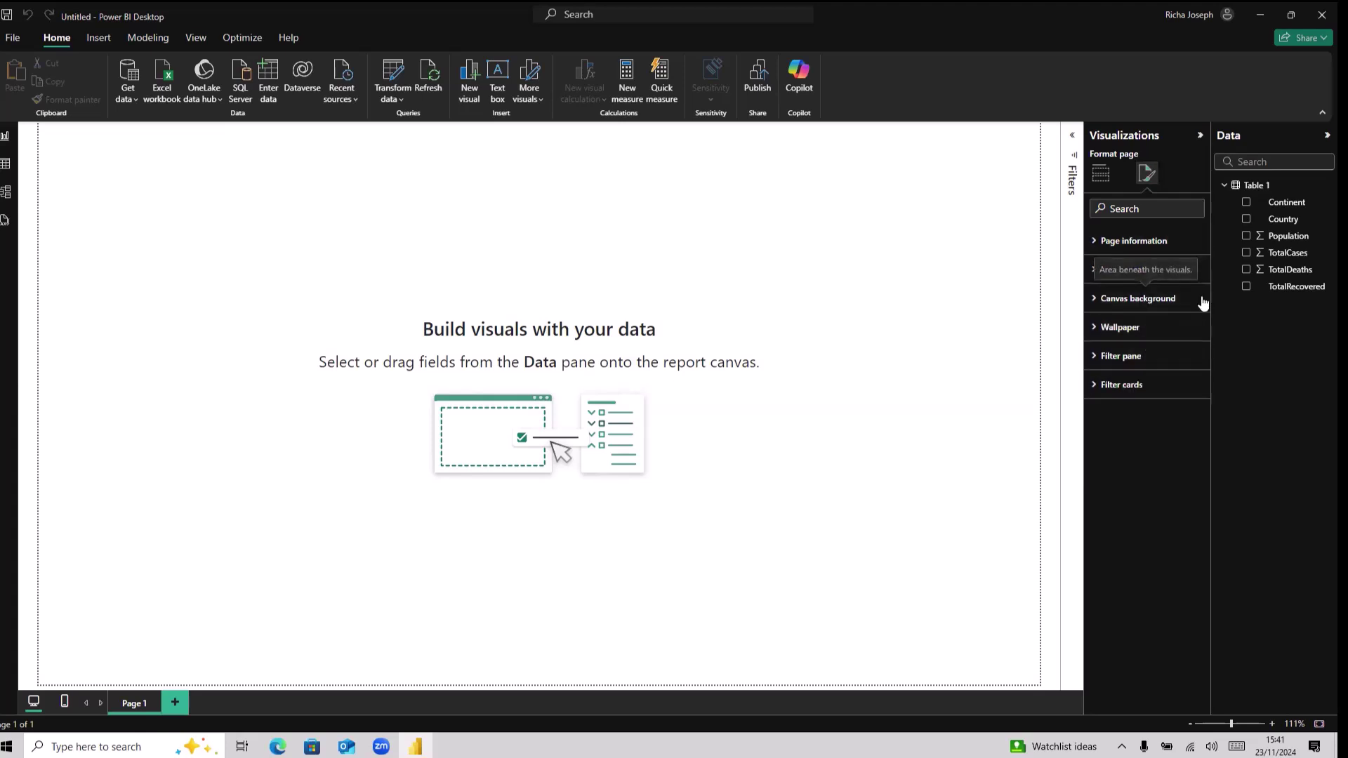
left_click(1159, 273)
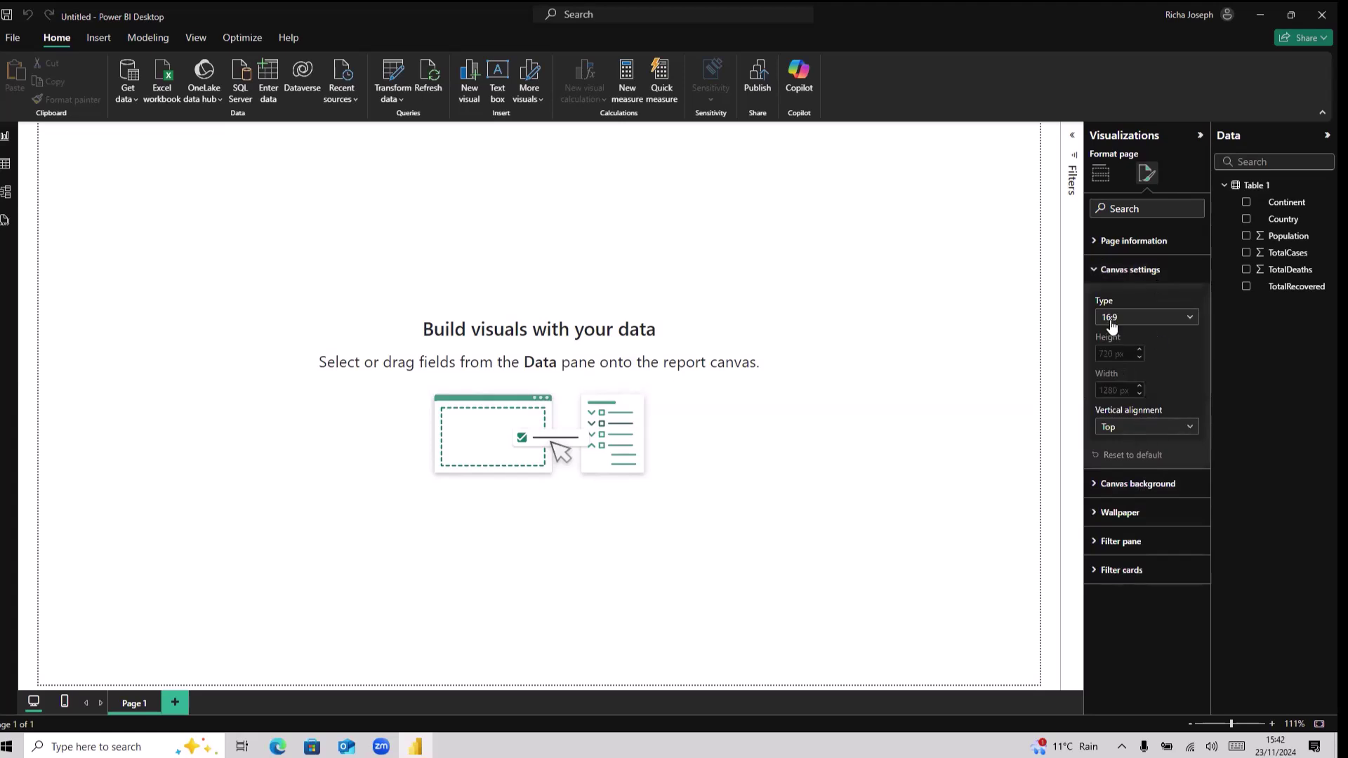
left_click(1137, 321)
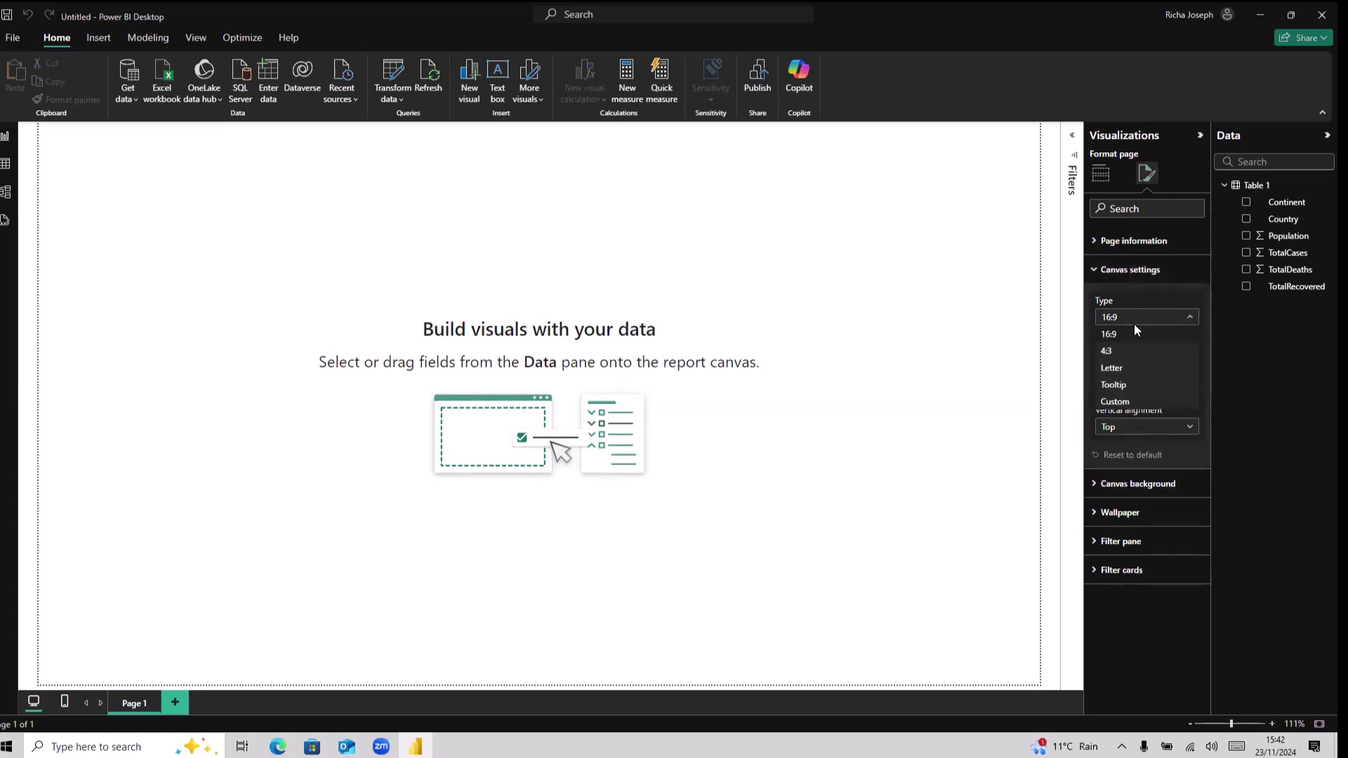
left_click(1123, 401)
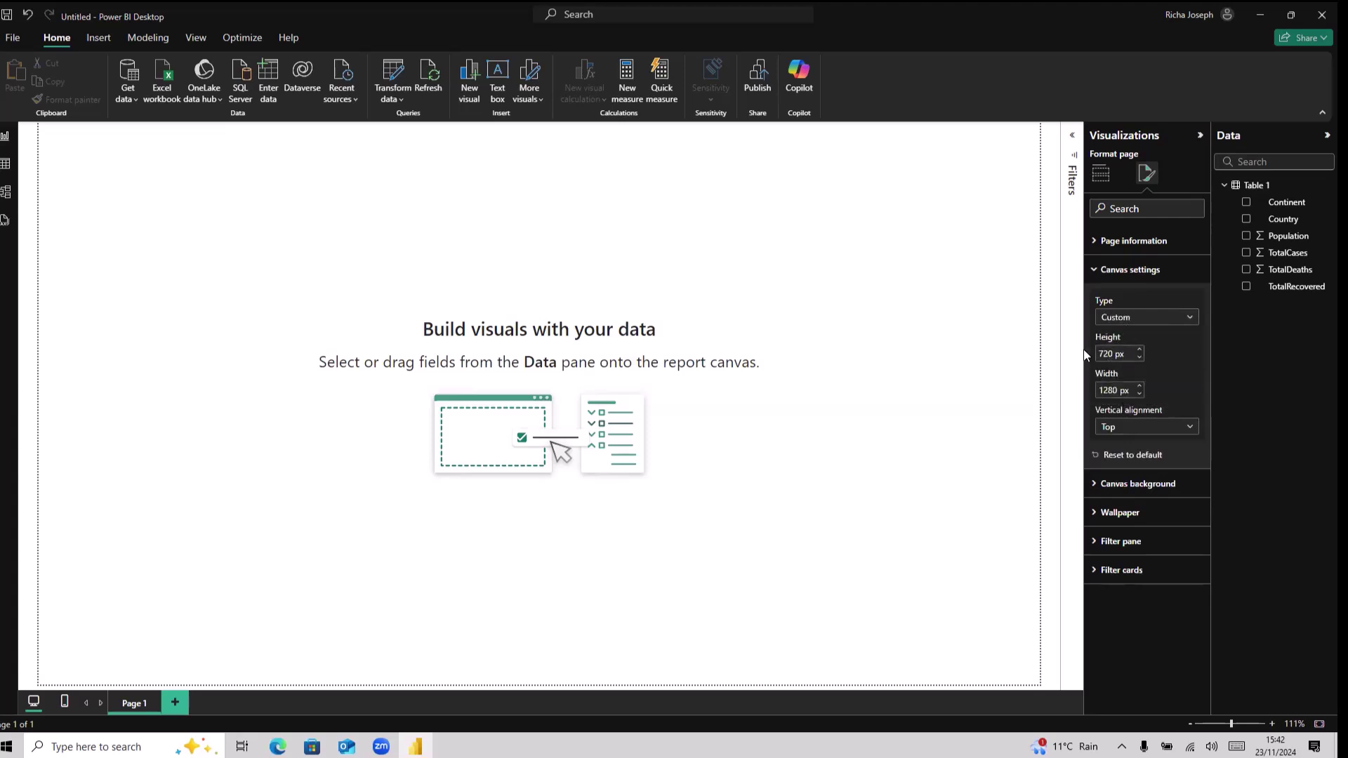
Set the canvas height to 1200 px and the width to 1600 px.
double_click(1114, 353)
key("BackSpace")
type("1200")
key("Tab")
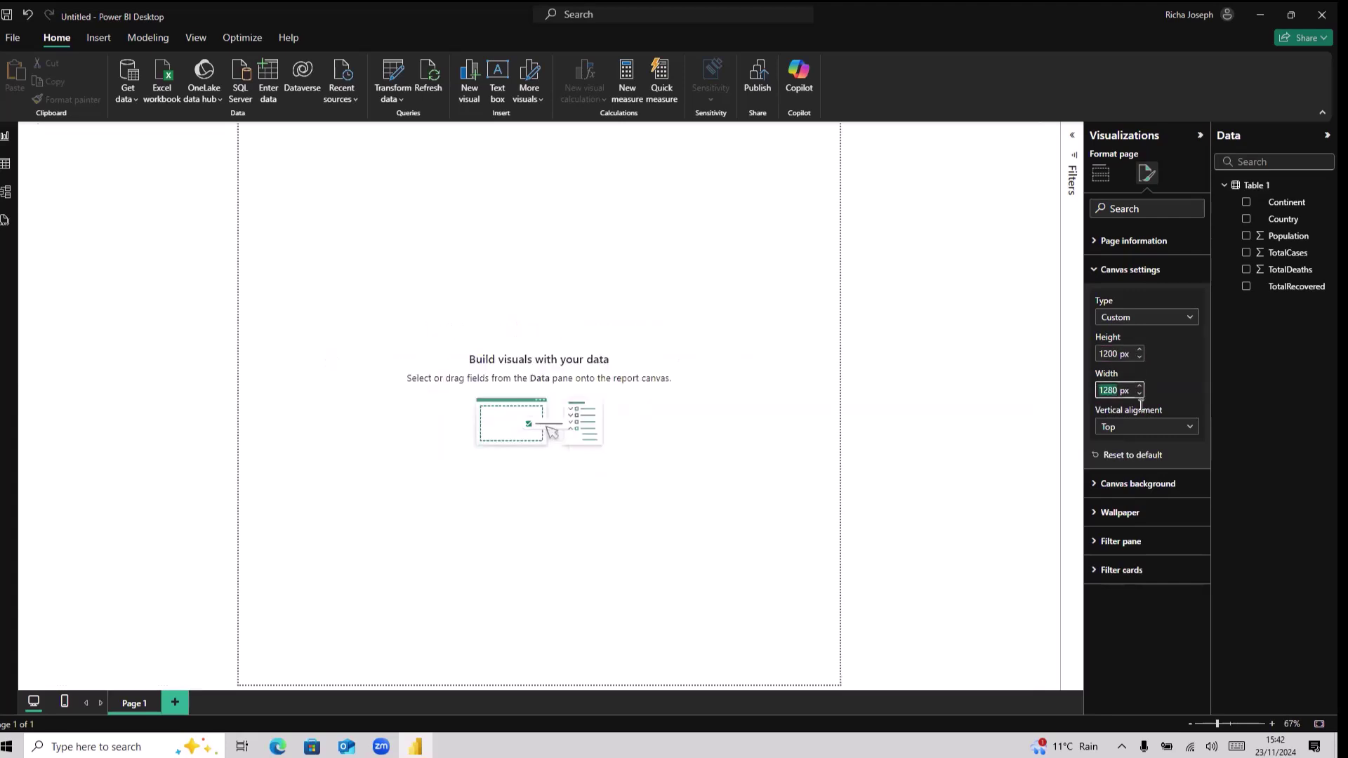
key("BackSpace")
type("1600")
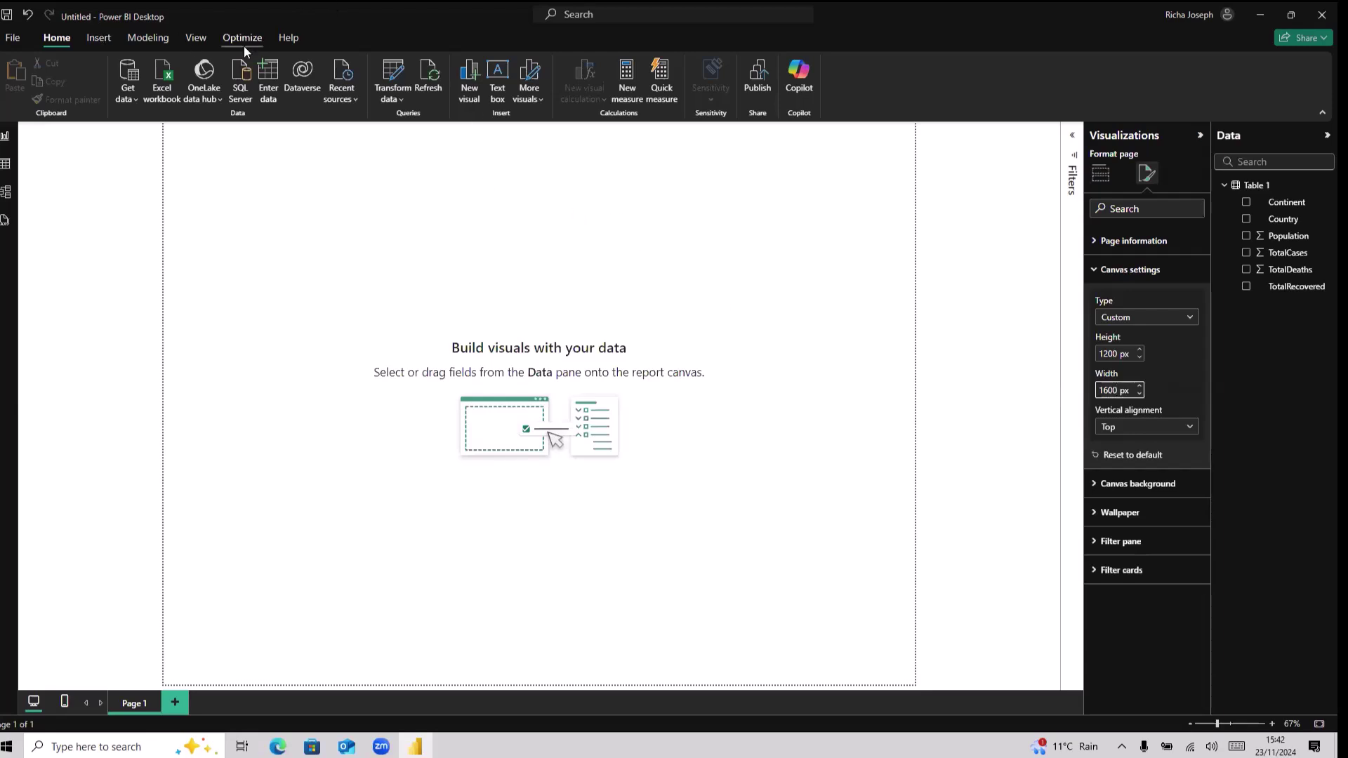
Set the page view to Fit to width and collapse the Visualizations and Data panes.
left_click(199, 40)
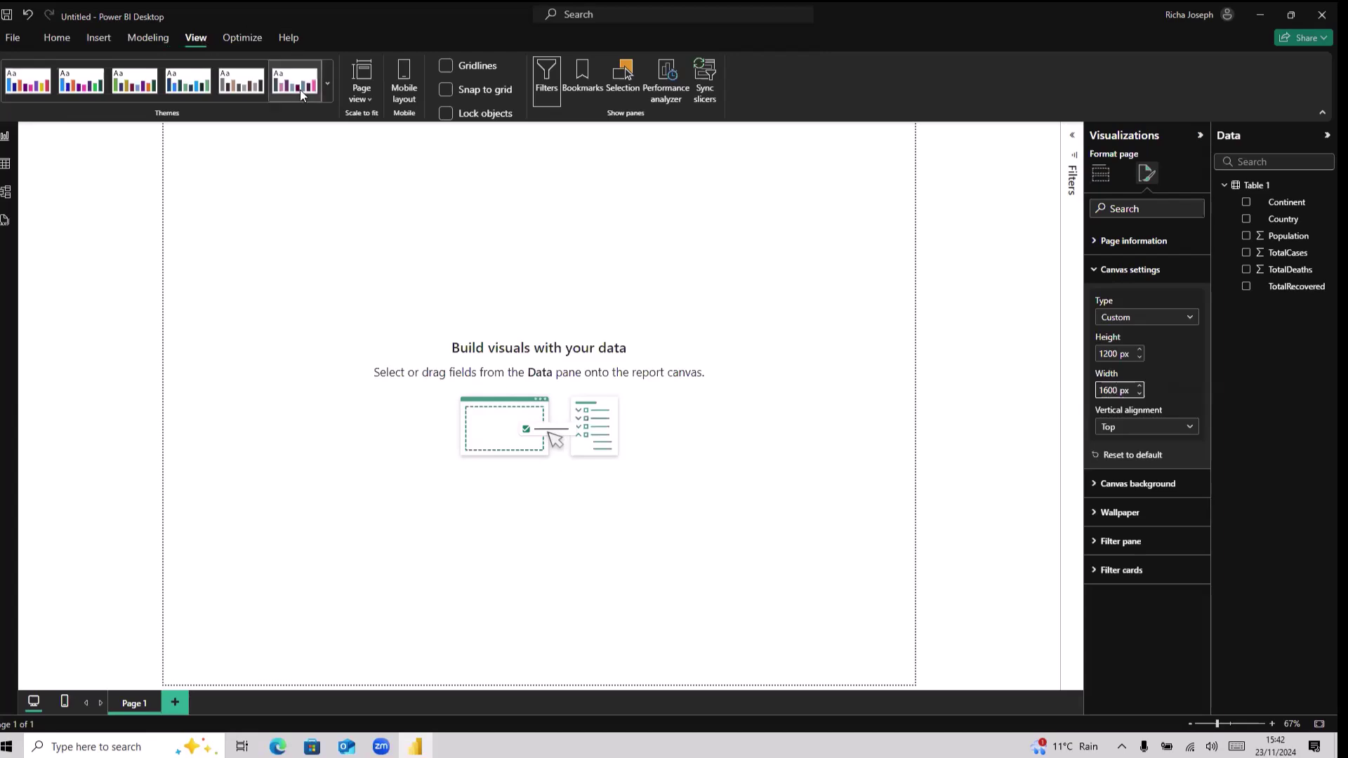
left_click(360, 100)
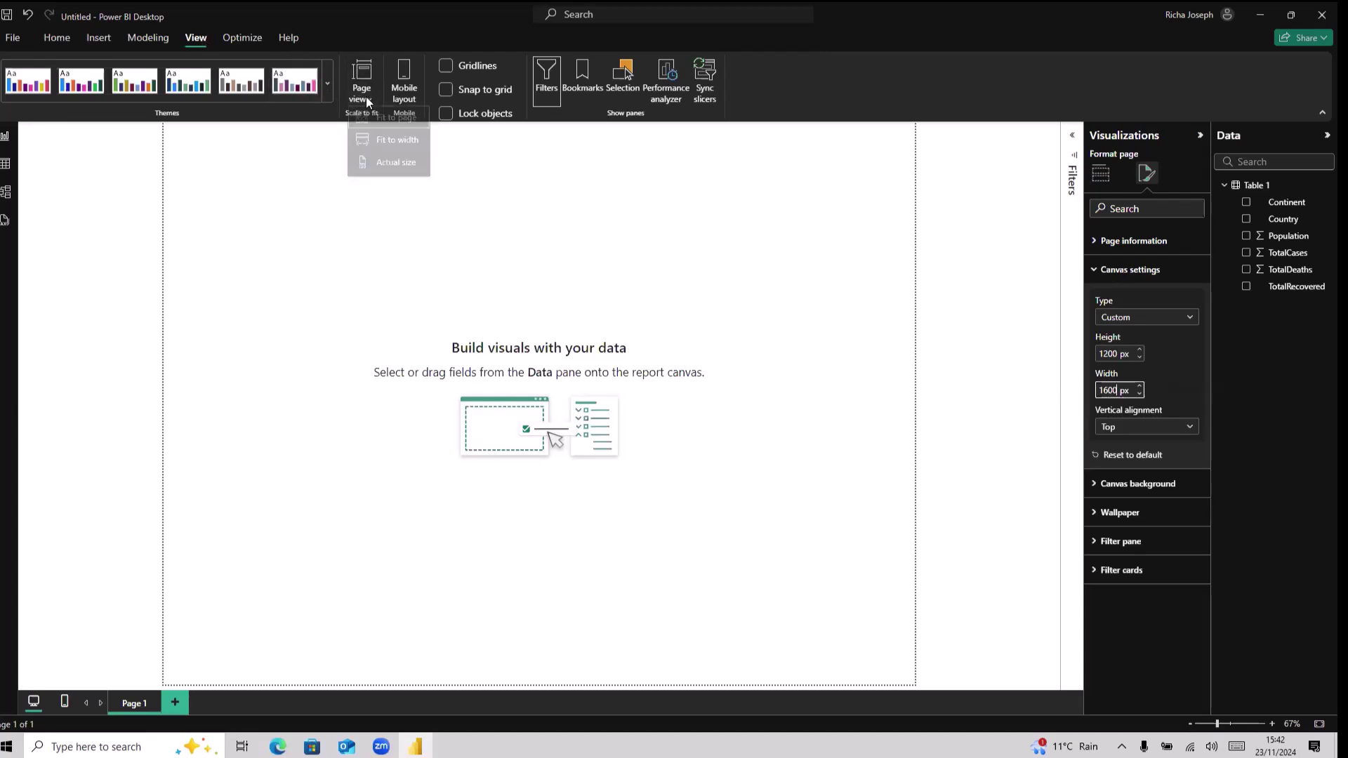
left_click(384, 145)
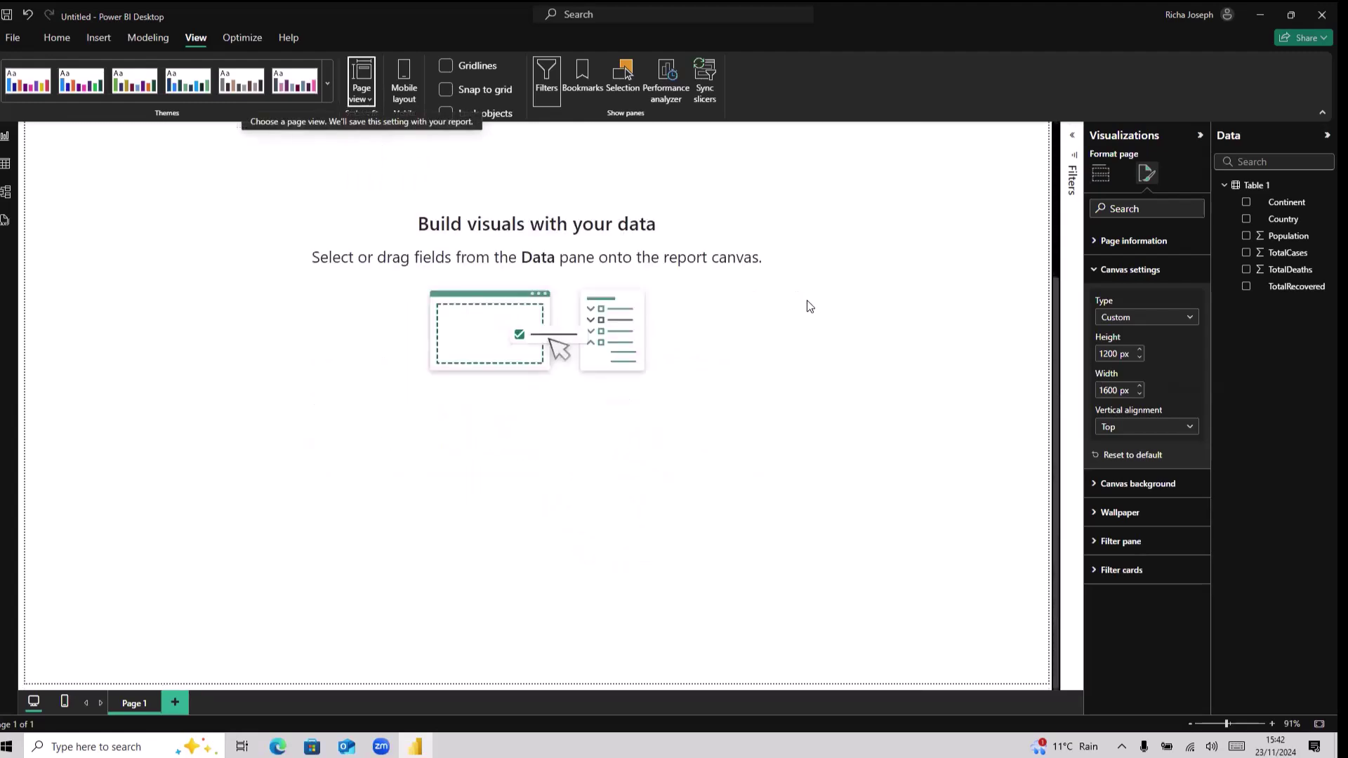
left_click(1200, 135)
left_click(1327, 135)
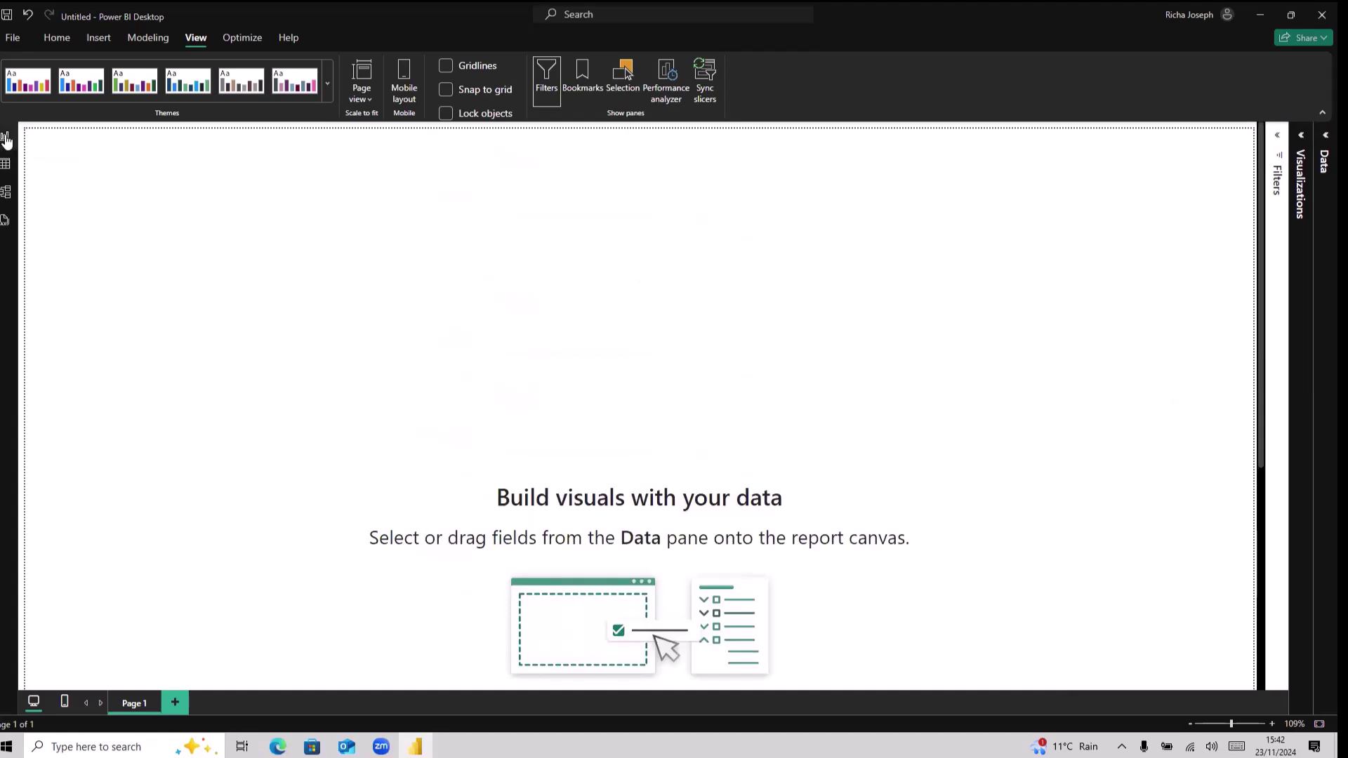
Insert a text box, reshape it into a wide, short banner, and move it toward the upper middle of the report page.
left_click(59, 38)
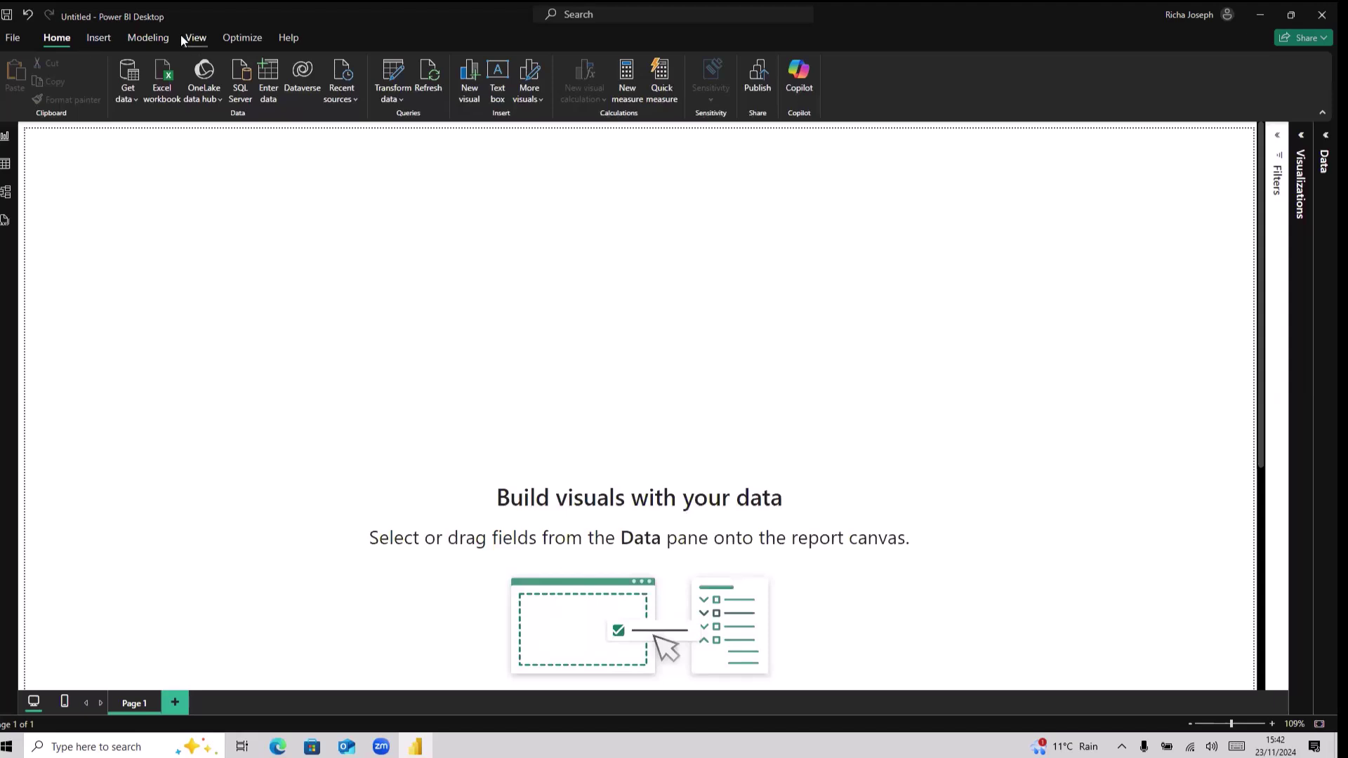
left_click(95, 38)
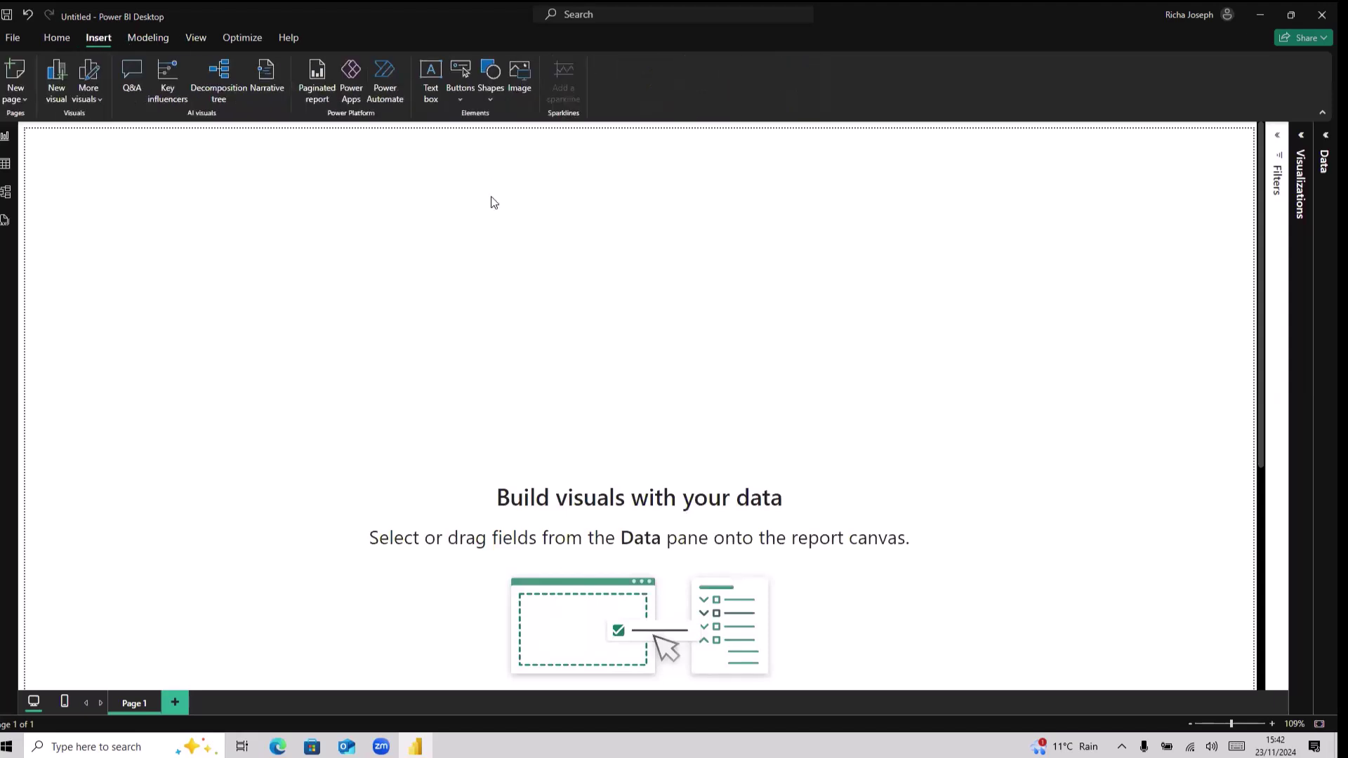
left_click(437, 83)
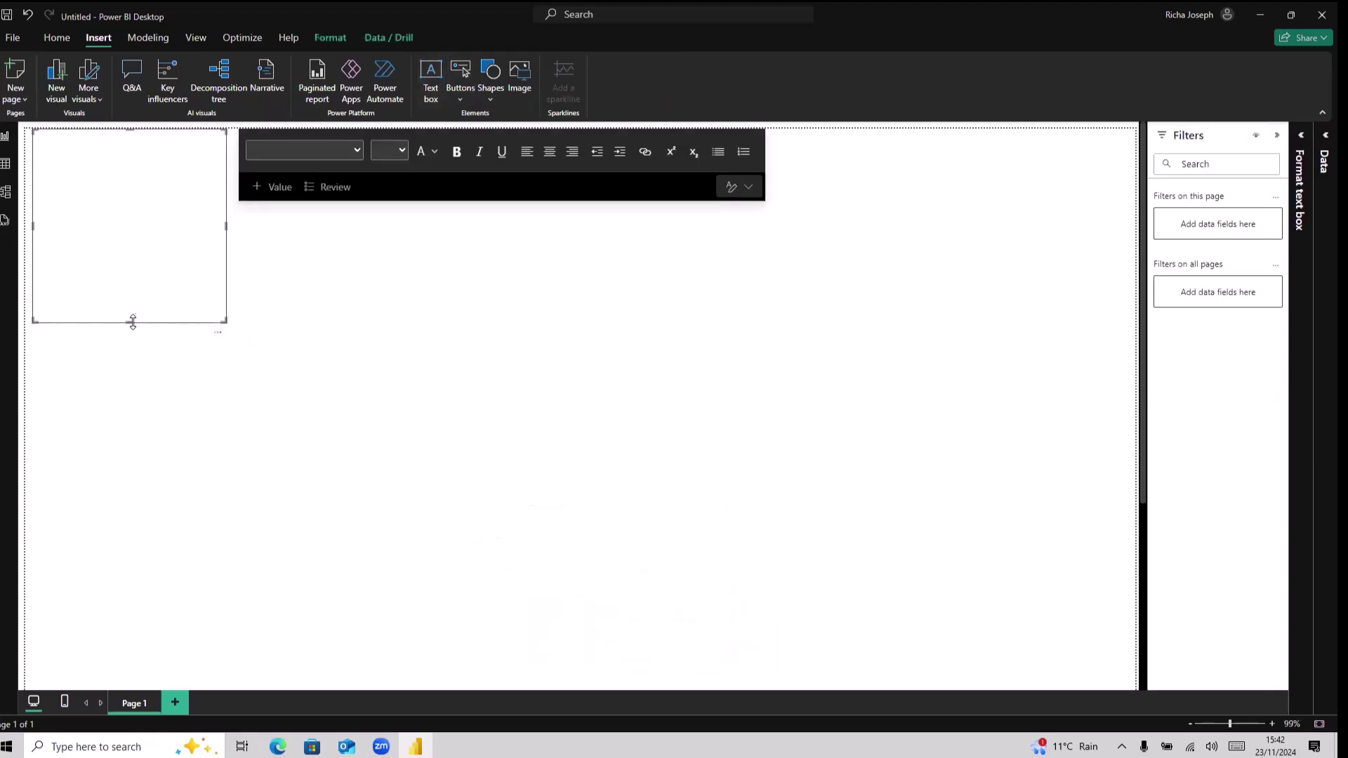
left_click_drag(129, 320, 131, 226)
left_click_drag(226, 177, 466, 177)
left_click_drag(454, 241, 753, 246)
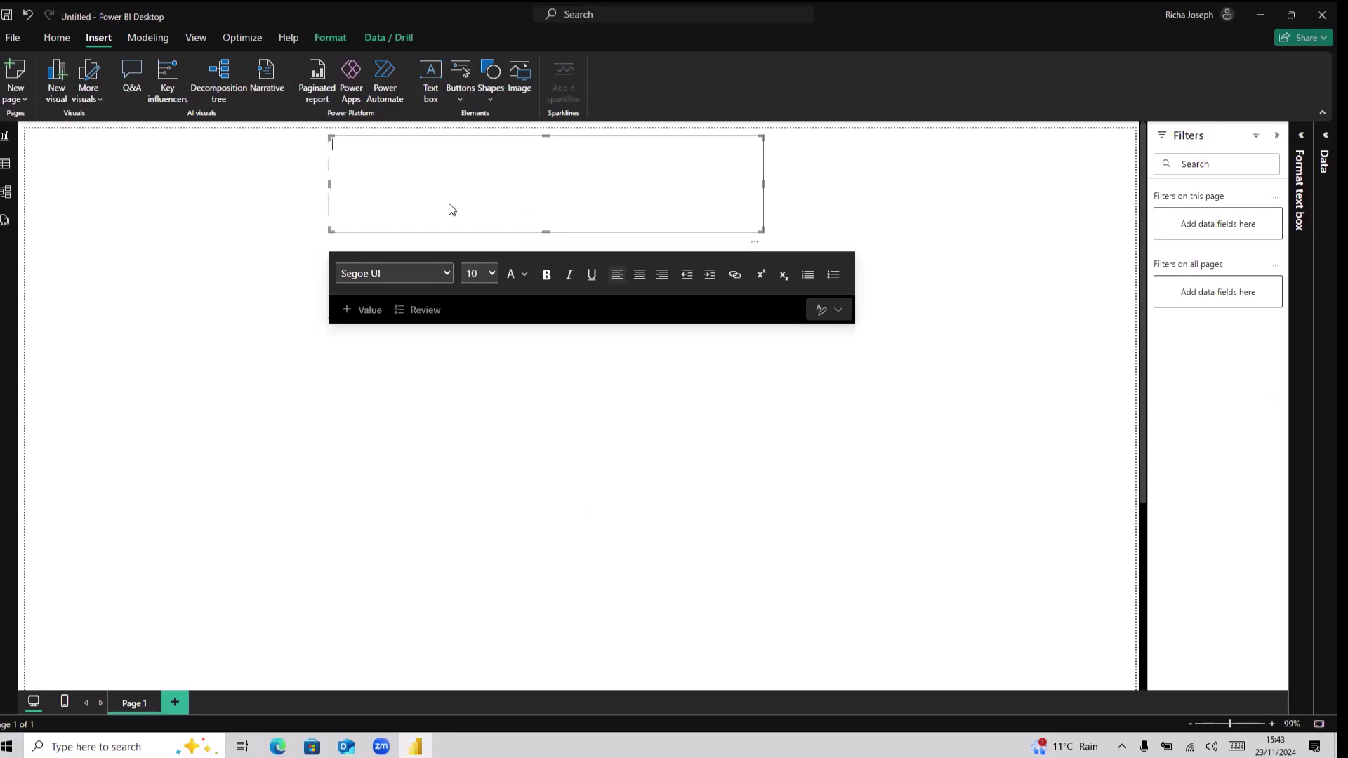
Enter the title COVID STATUS in the text box, make it bold and center it.
type("COVID STATUS")
key("ctrl+a")
left_click(545, 276)
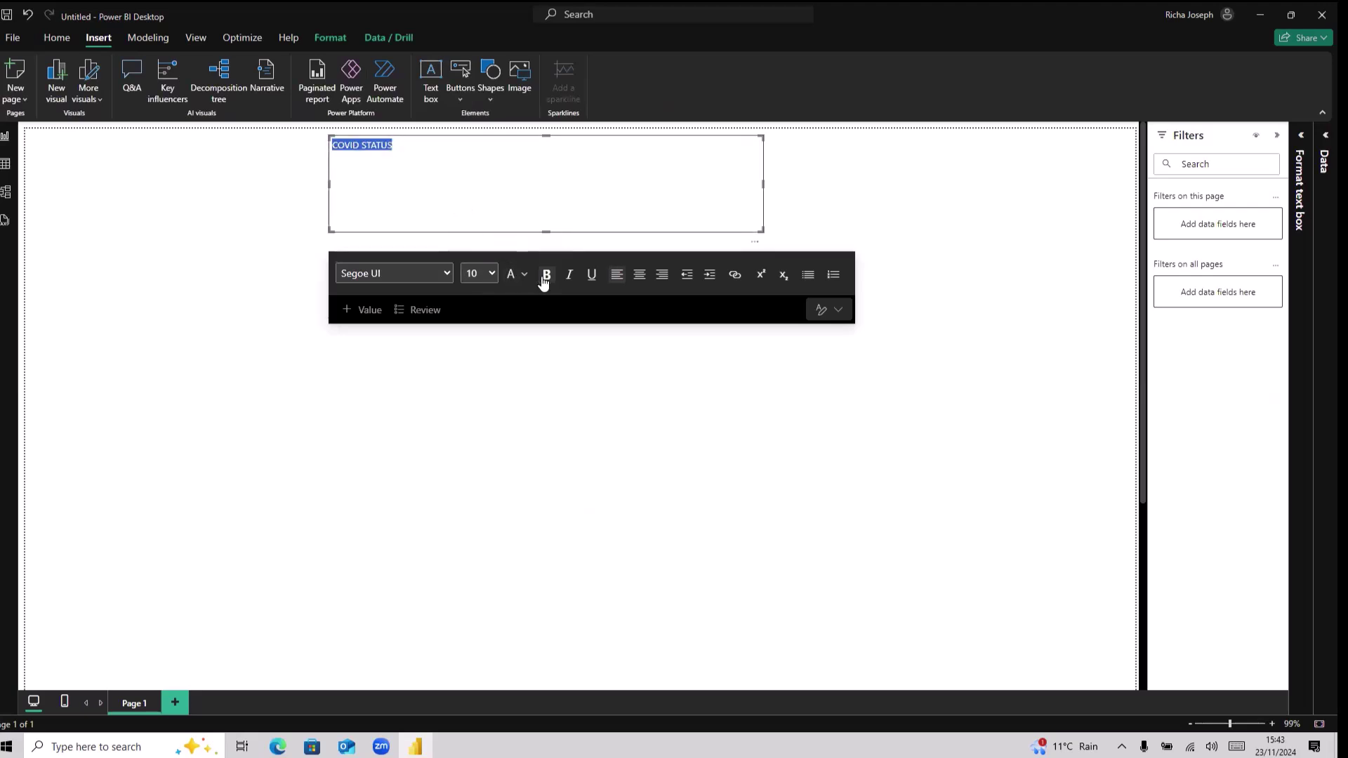
left_click(642, 281)
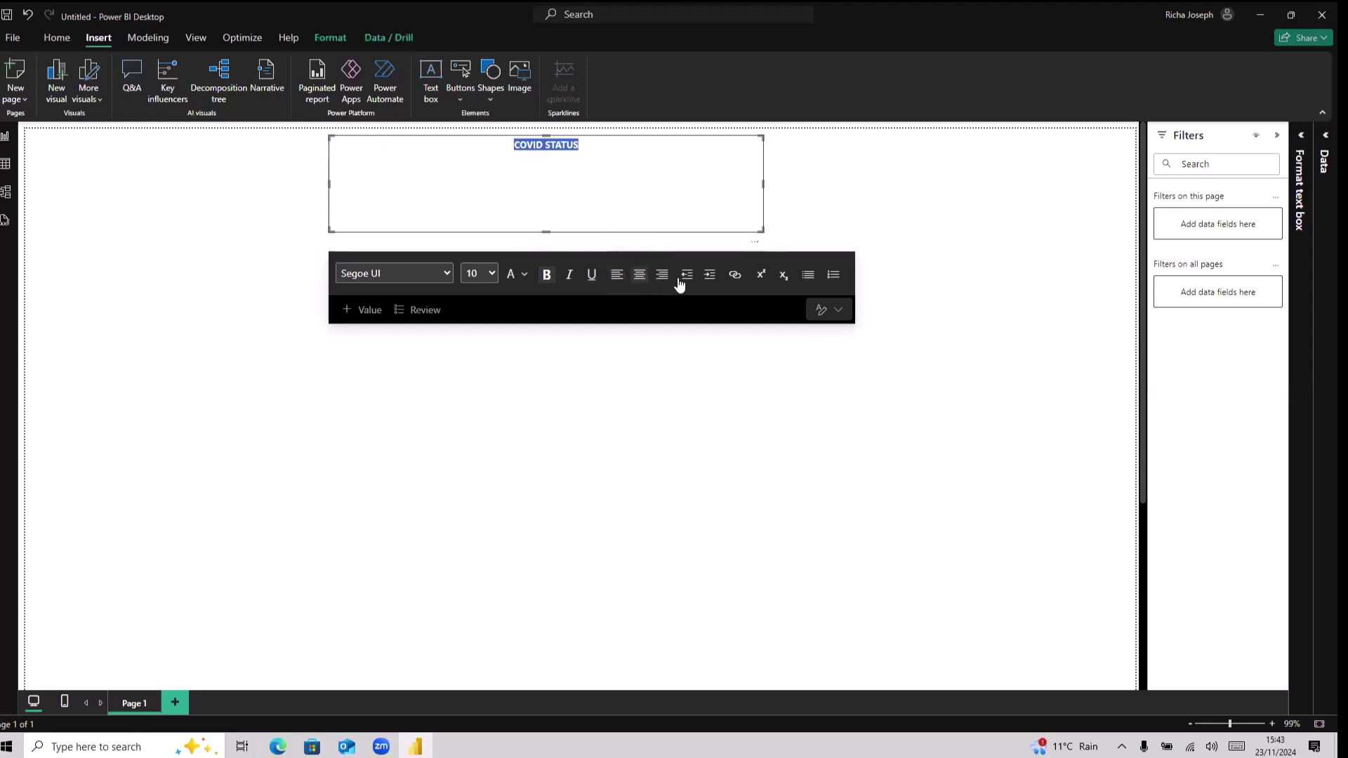
Set the COVID STATUS title's font to Calibri at size 32.
left_click(479, 276)
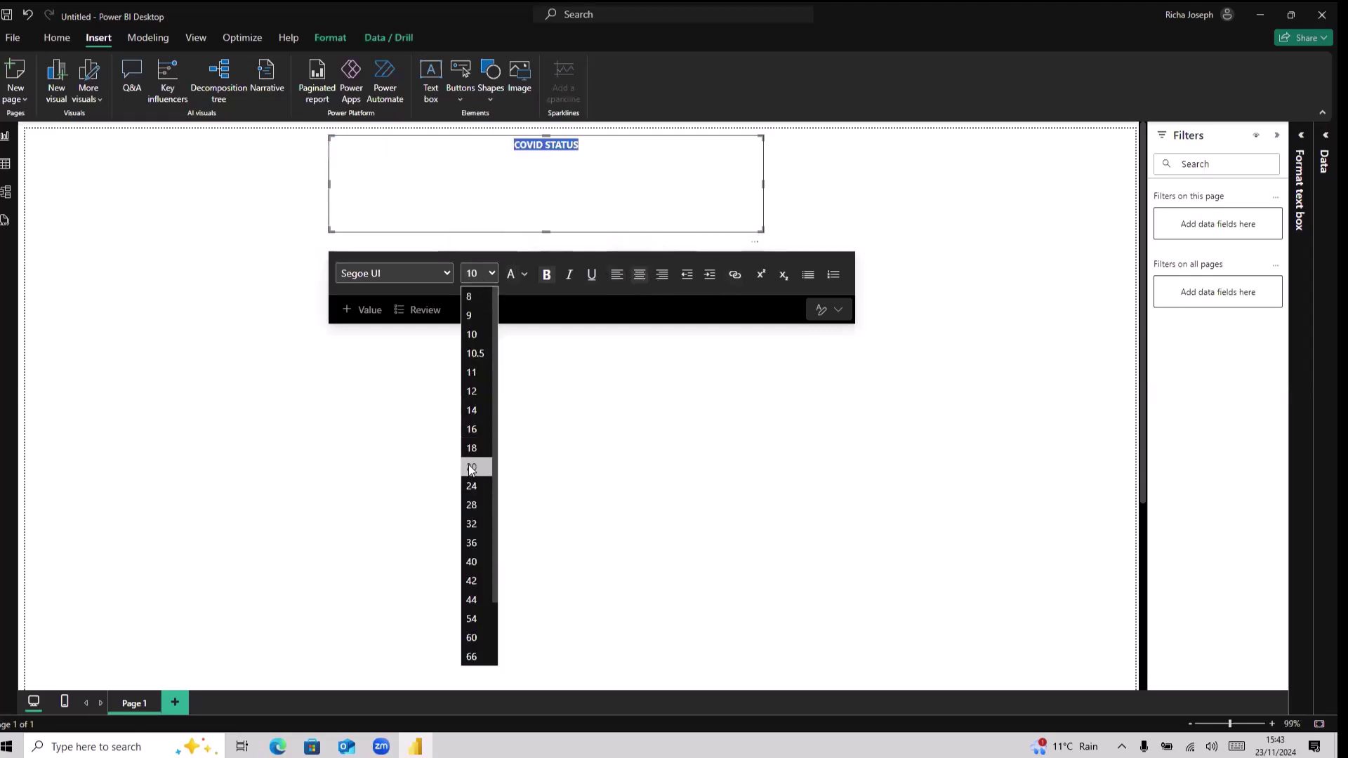
left_click(470, 466)
left_click(446, 275)
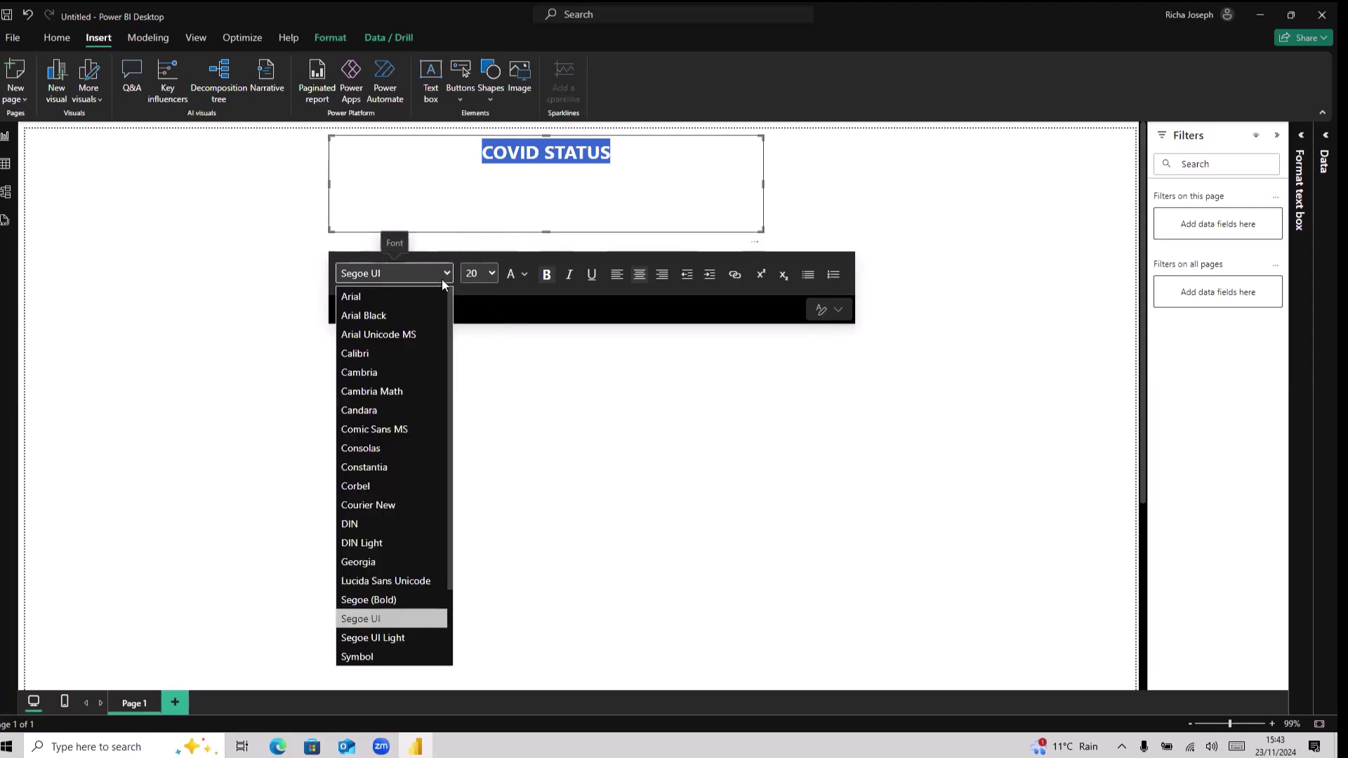
left_click(380, 355)
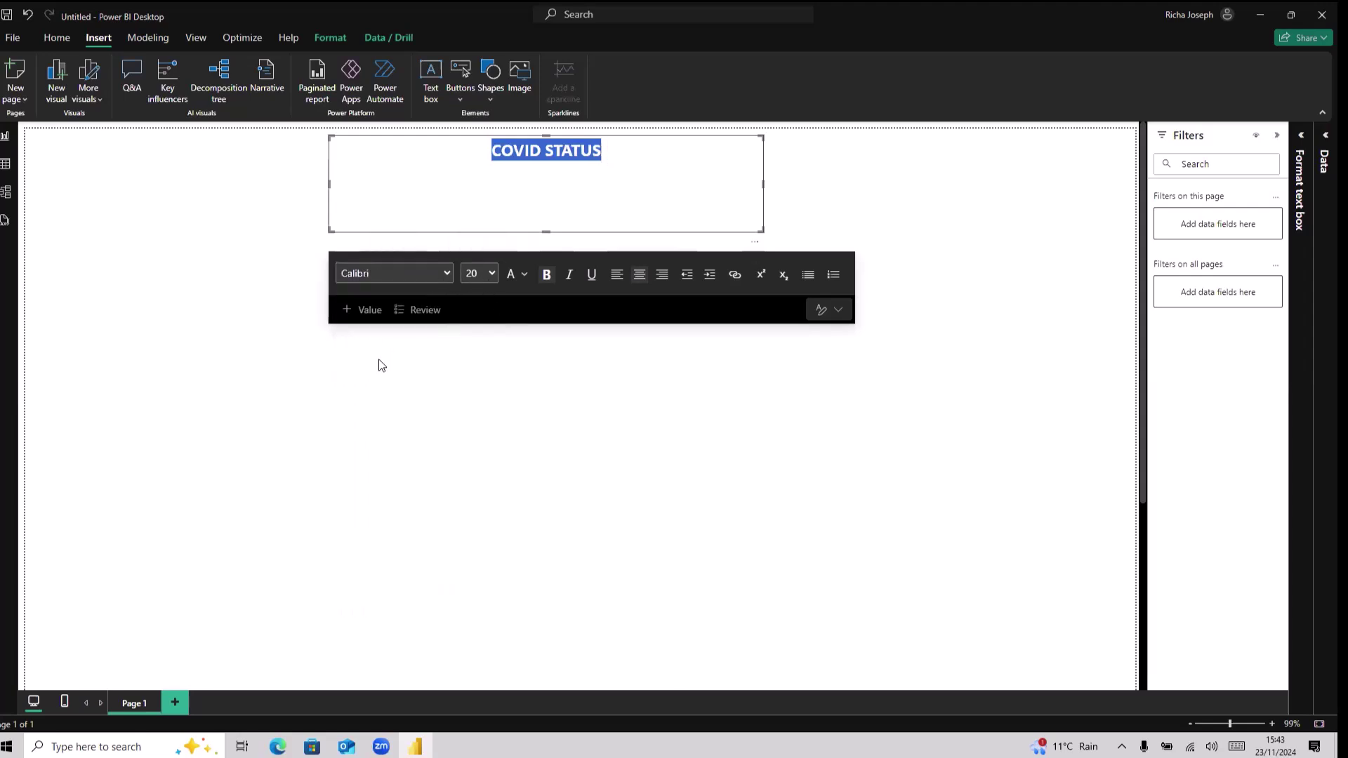
left_click(474, 272)
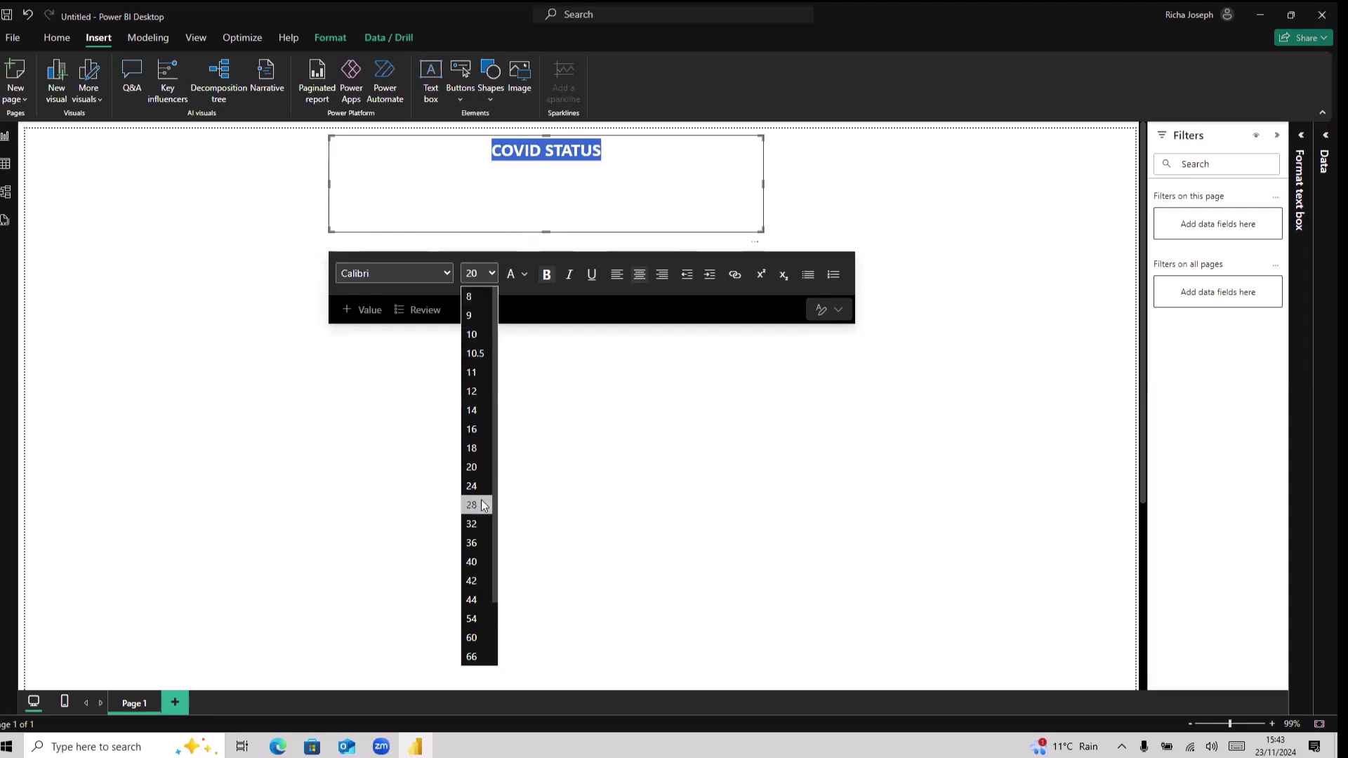
left_click(474, 521)
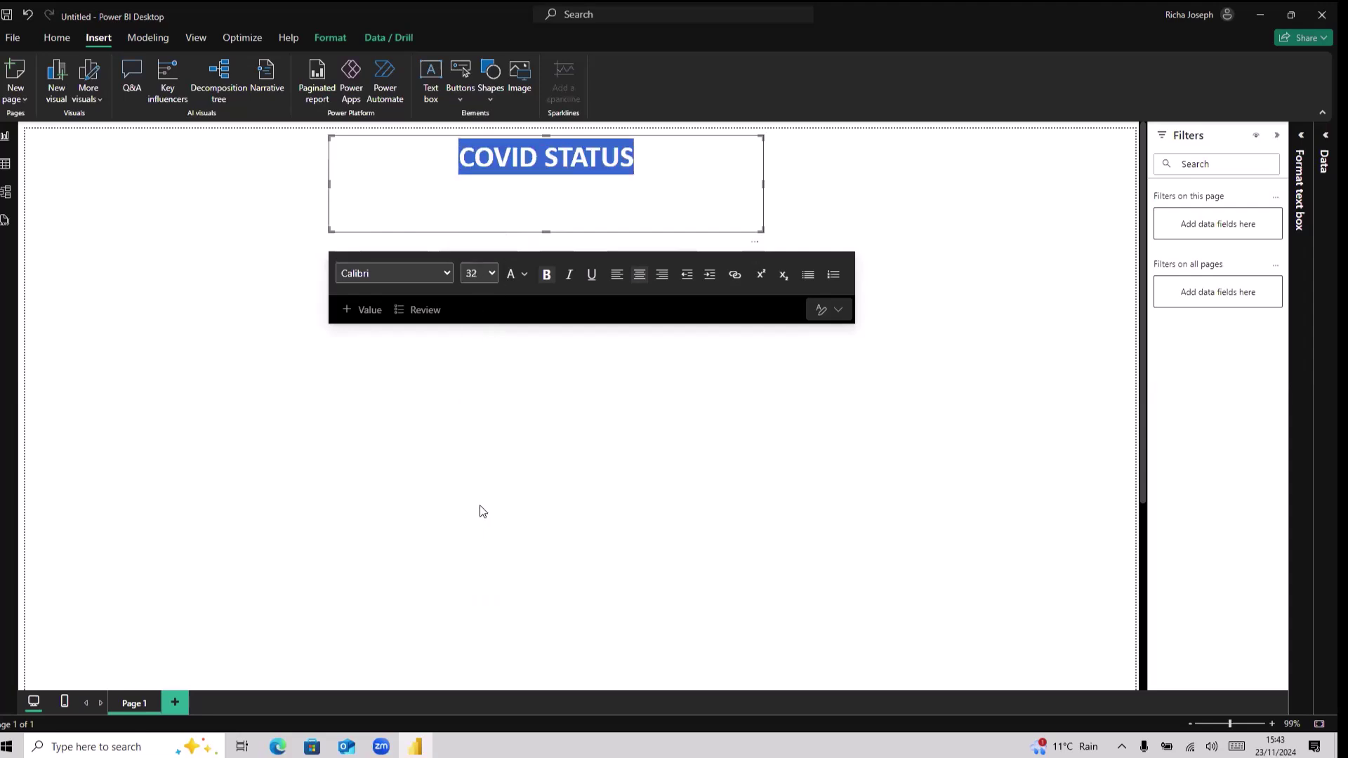
left_click(576, 363)
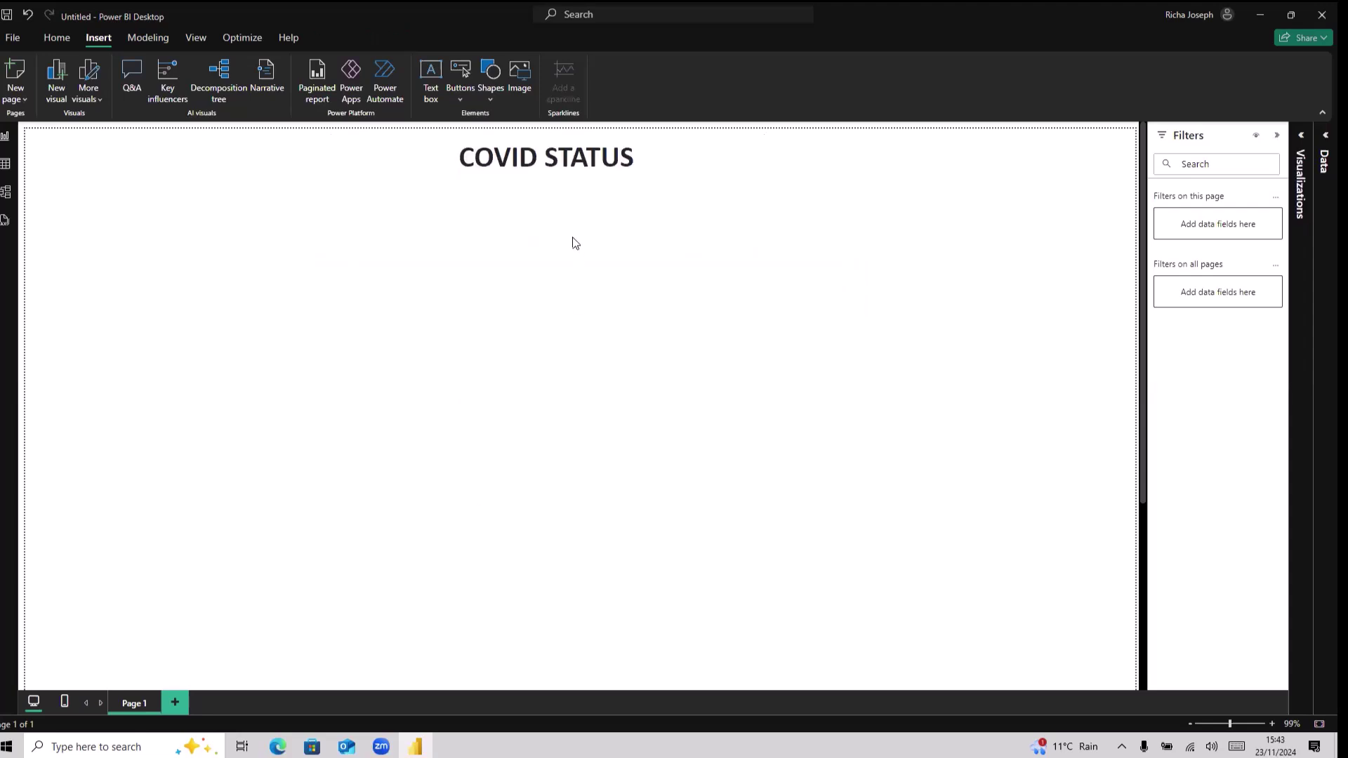
Try to change the COVID STATUS title's font to Arial Black.
left_click(573, 159)
triple_click(573, 159)
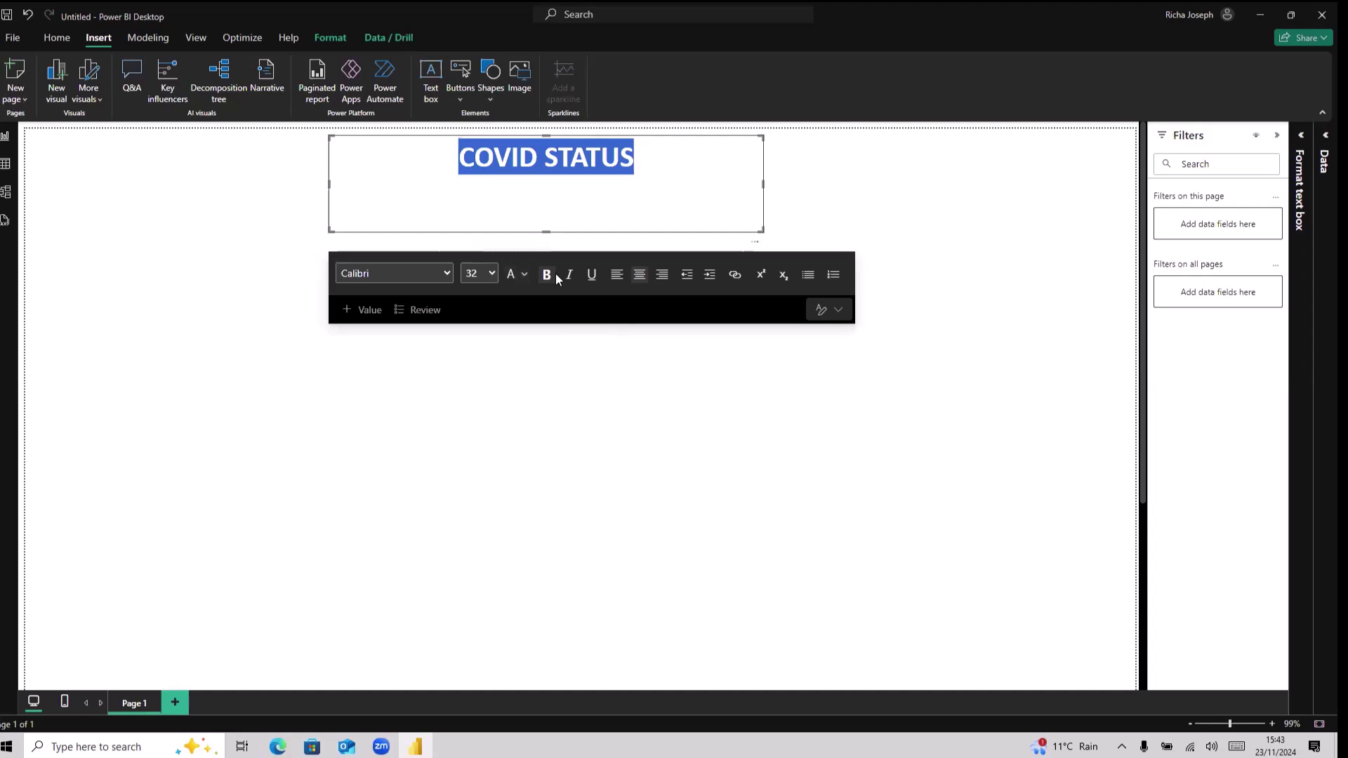
left_click(523, 276)
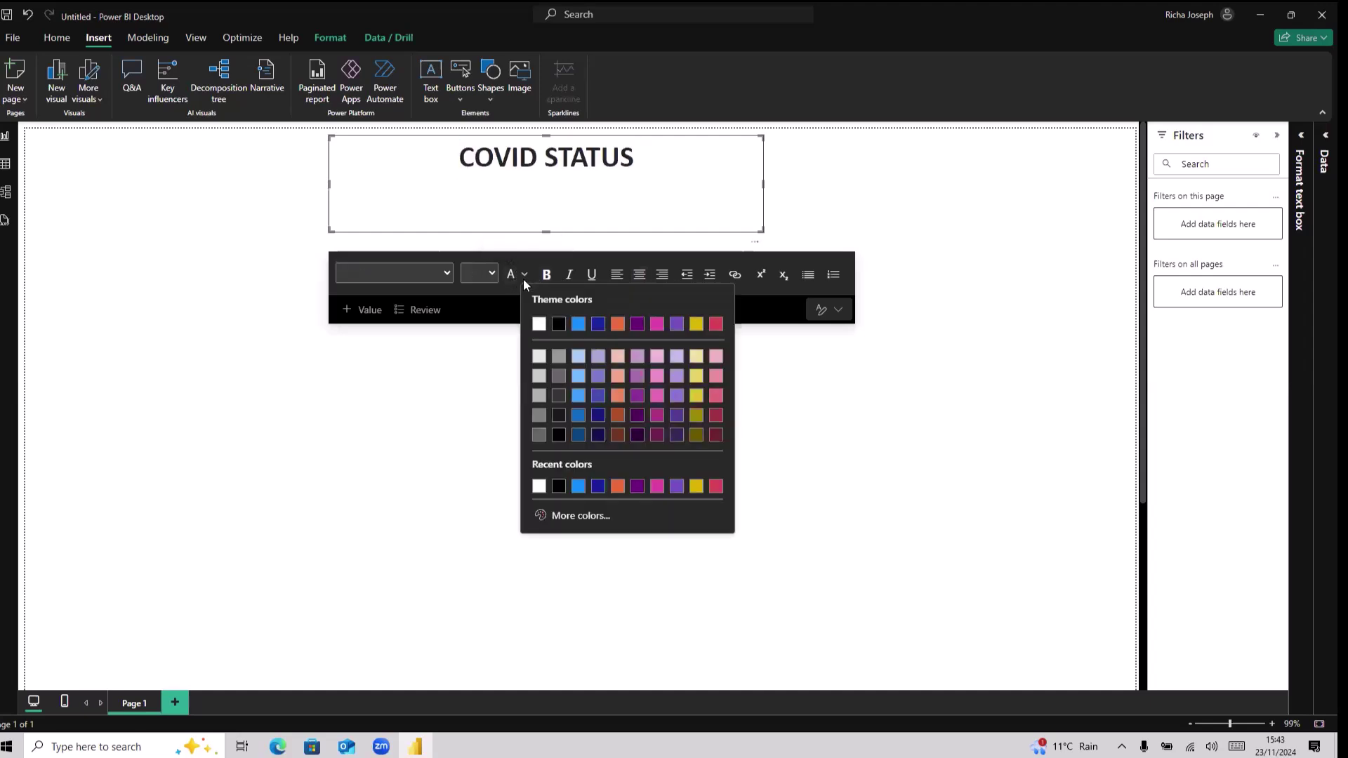
left_click(525, 279)
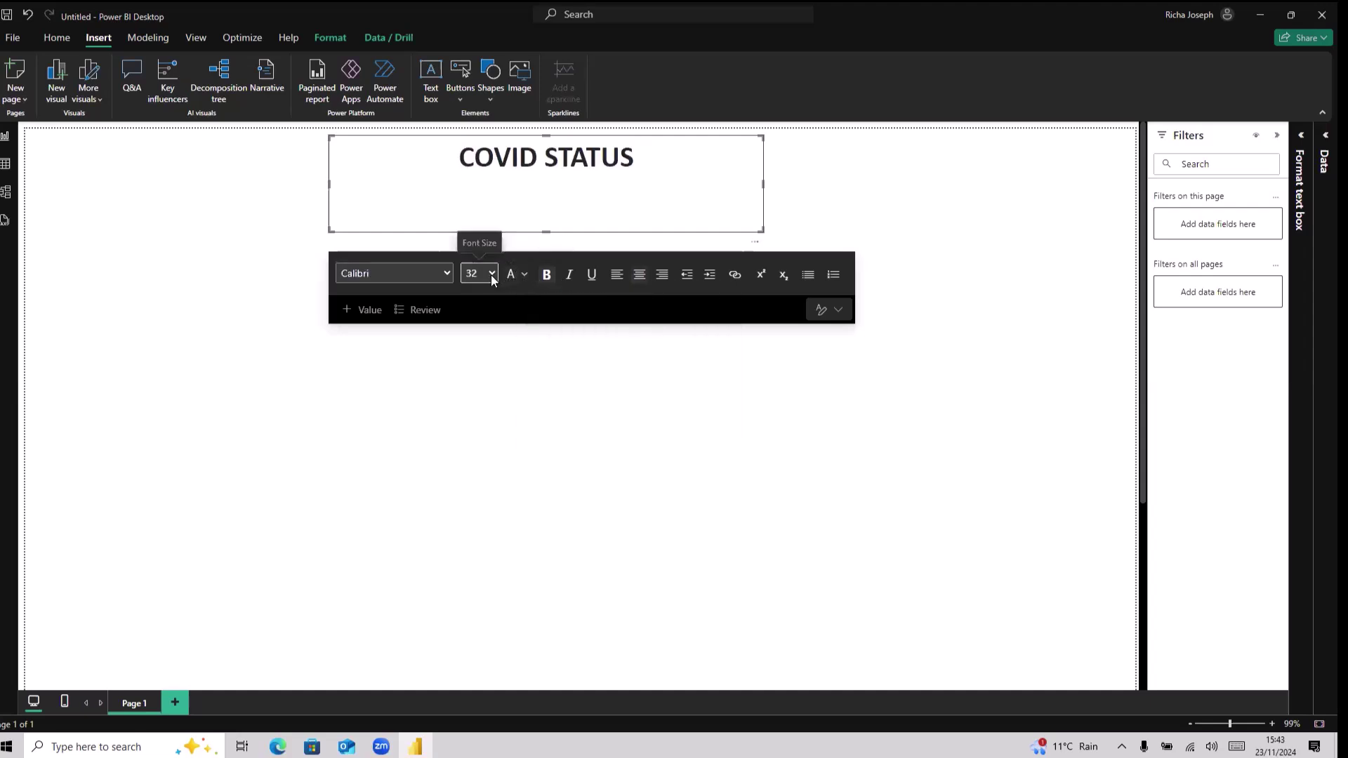
left_click(439, 275)
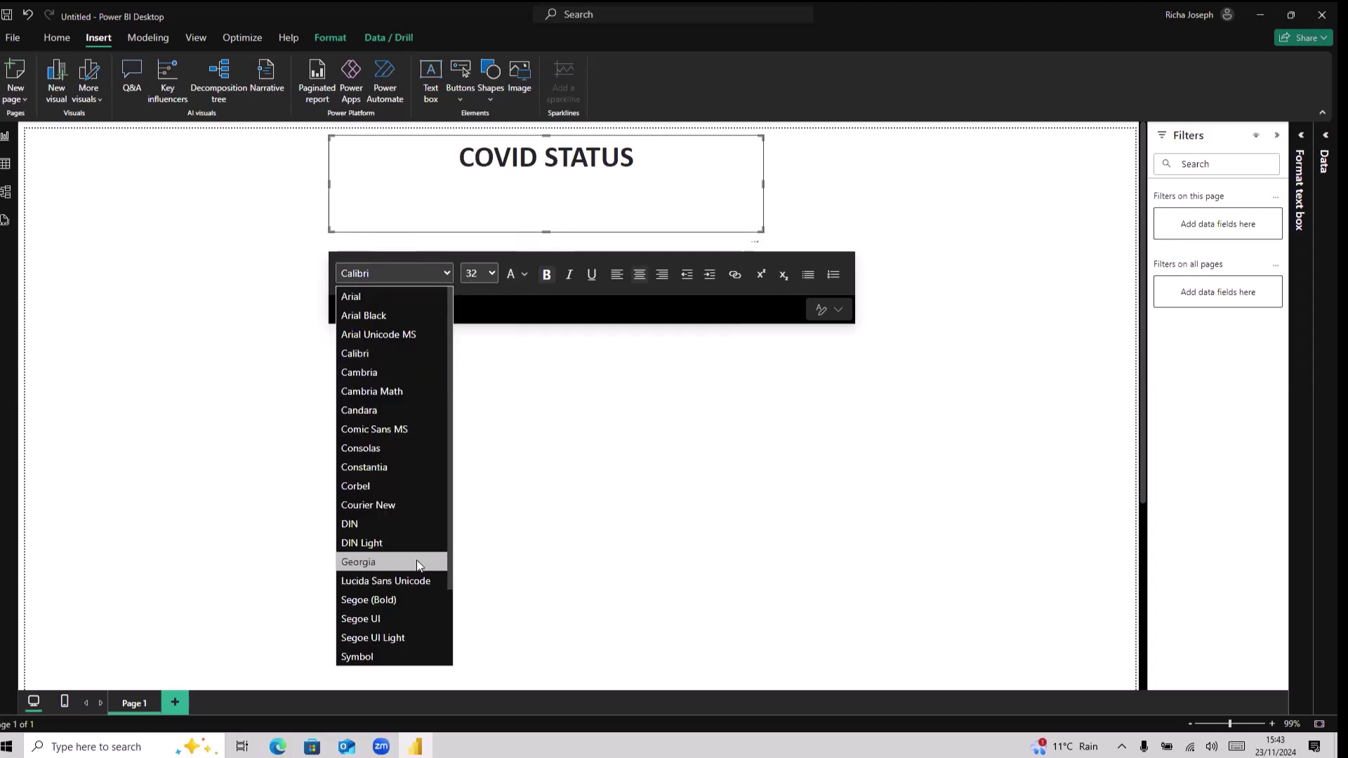
scroll(416, 562, "down", 2)
scroll(403, 464, "up", 2)
scroll(405, 467, "down", 2)
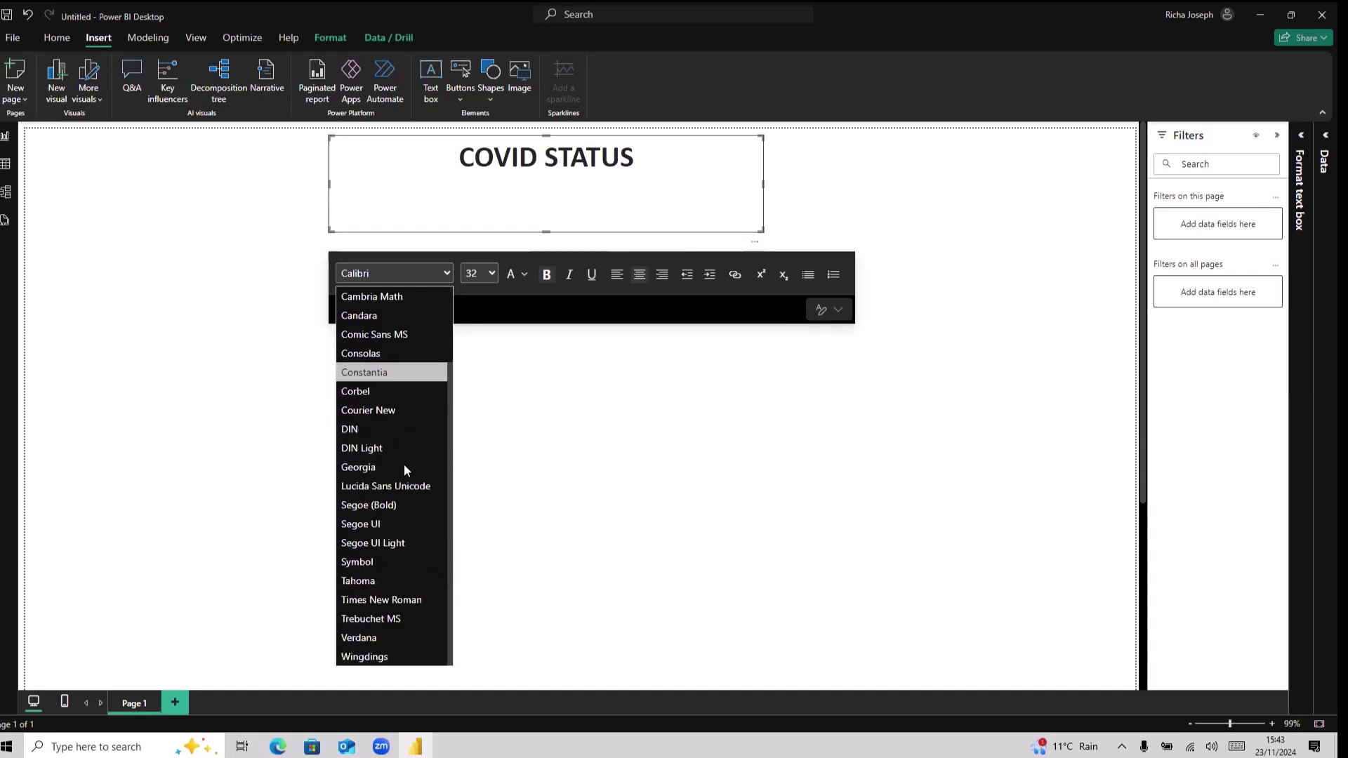
scroll(404, 466, "up", 2)
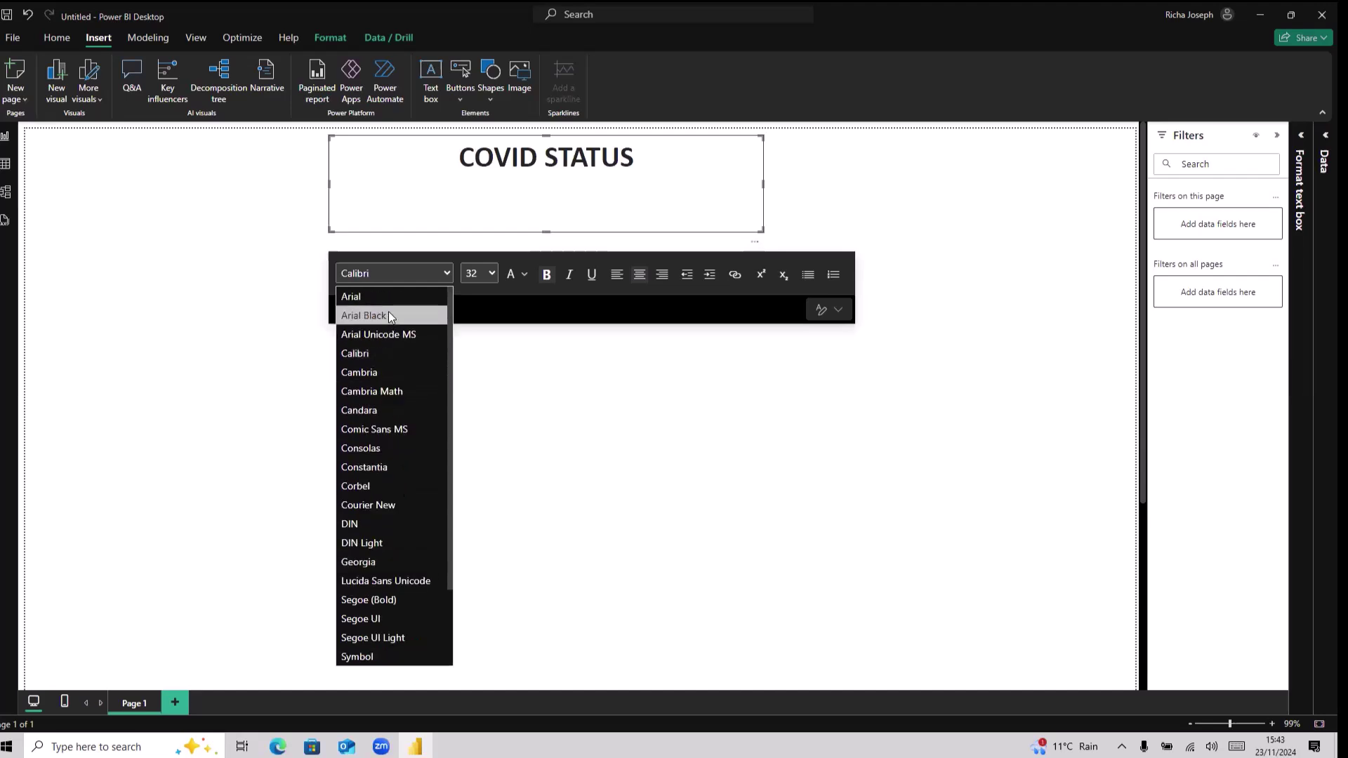
left_click(373, 317)
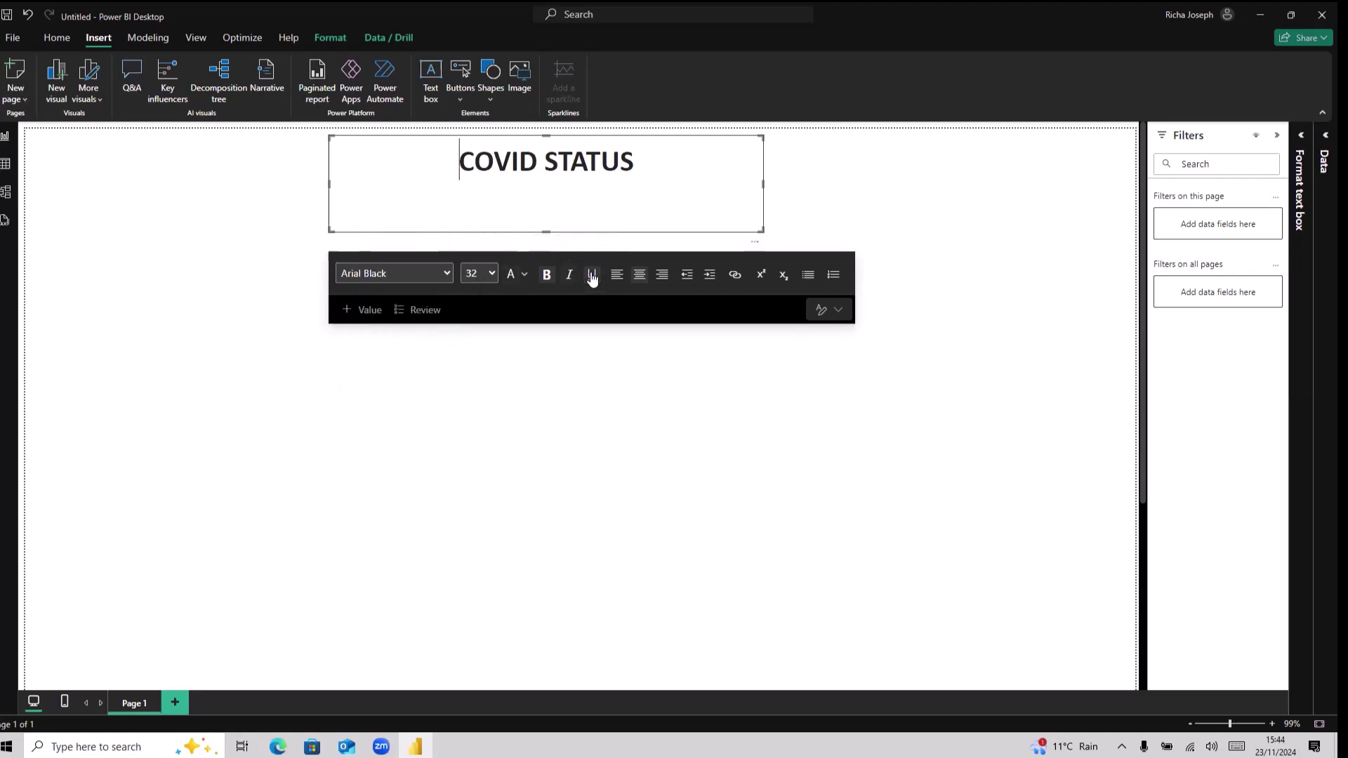
Underline the COVID STATUS title, remove the underline again and deselect the text box.
left_click(570, 169)
triple_click(569, 172)
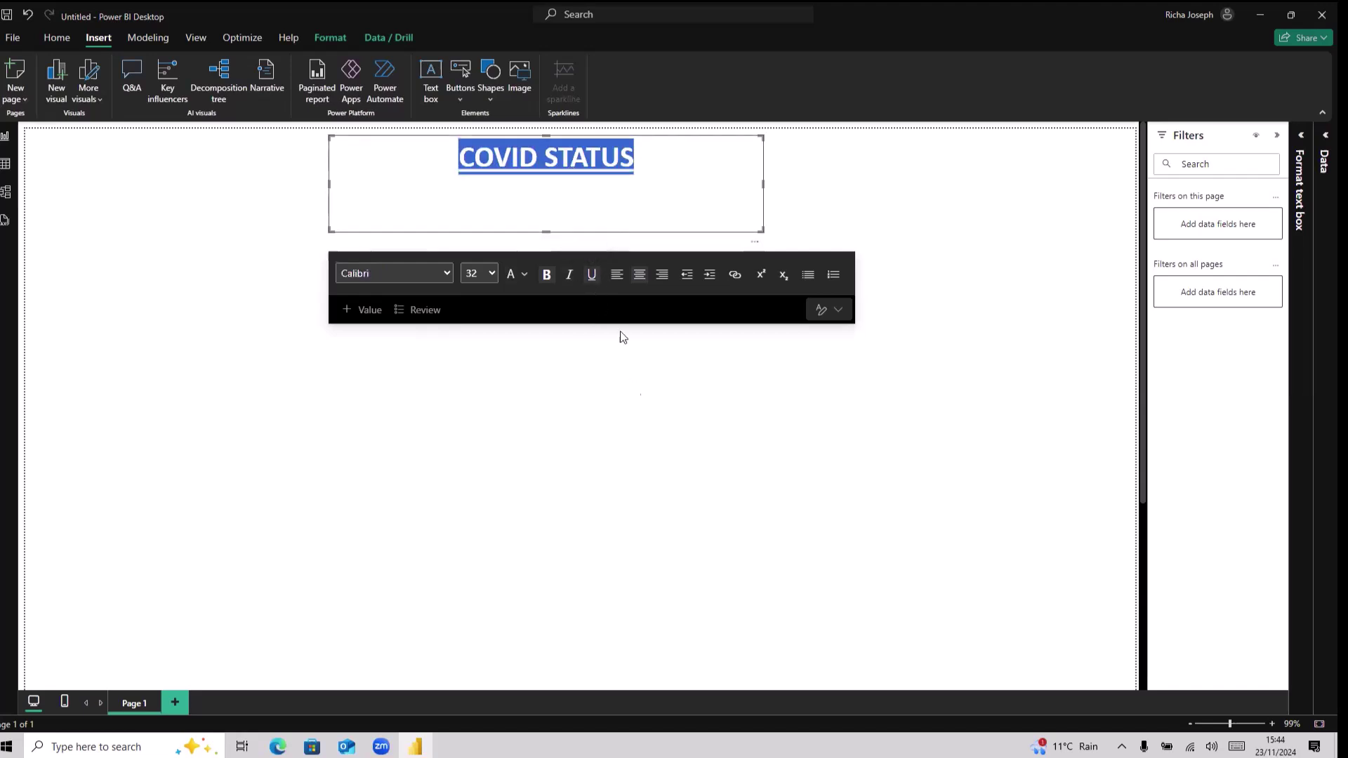
left_click(594, 279)
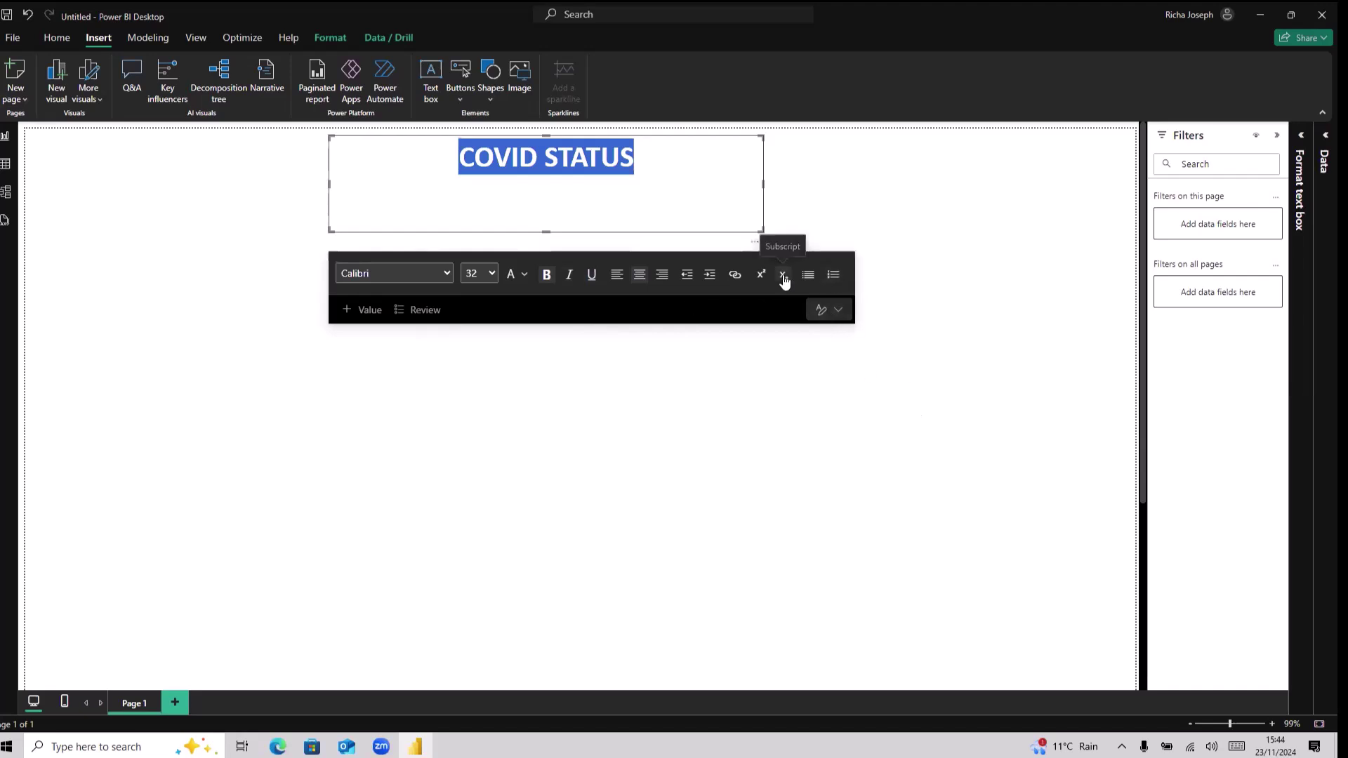
left_click(694, 362)
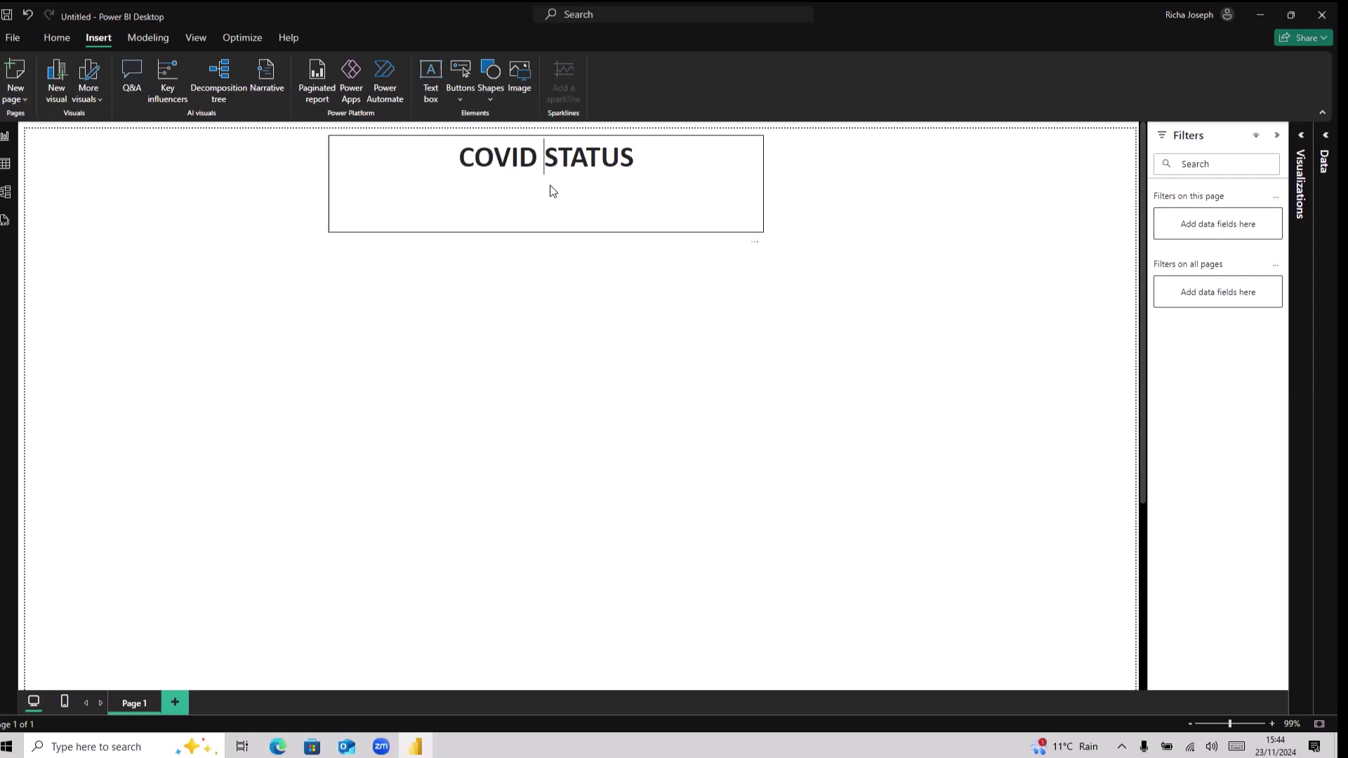
triple_click(553, 191)
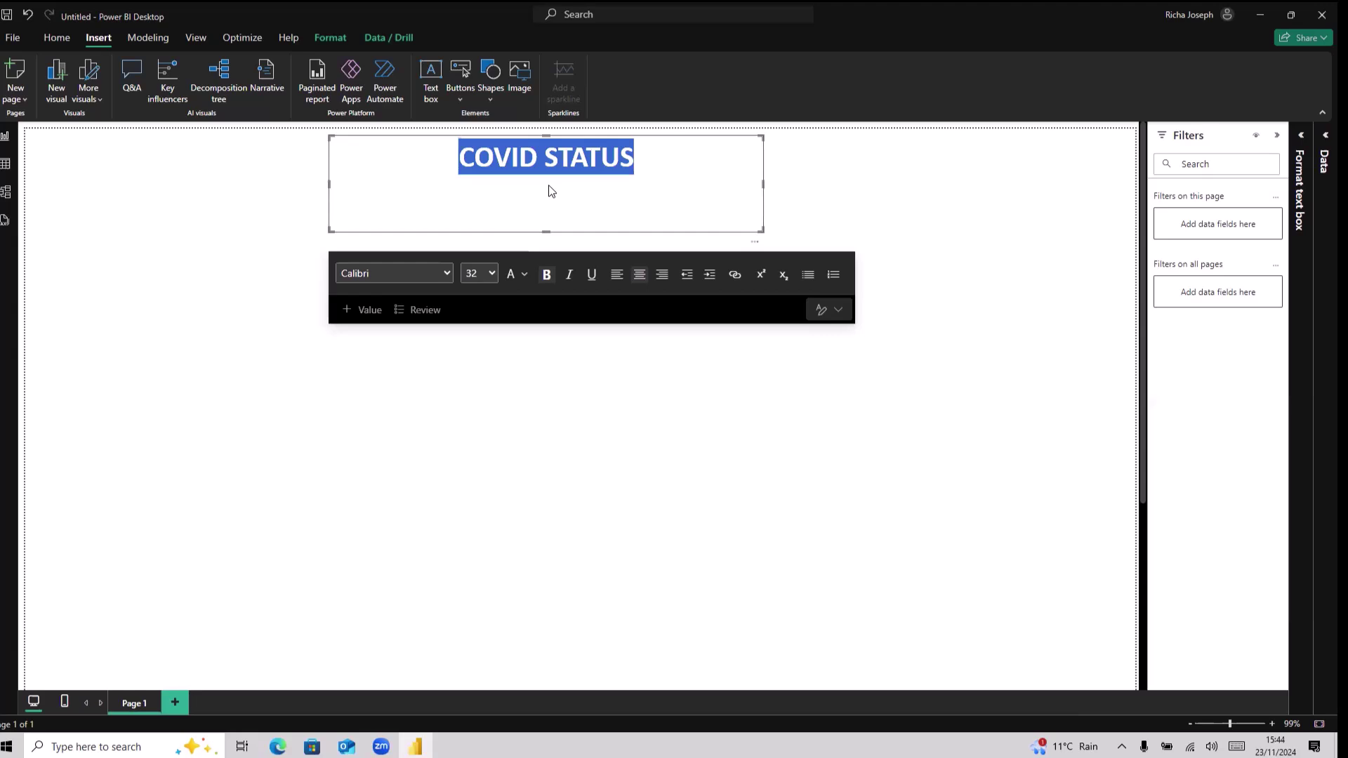
left_click(629, 379)
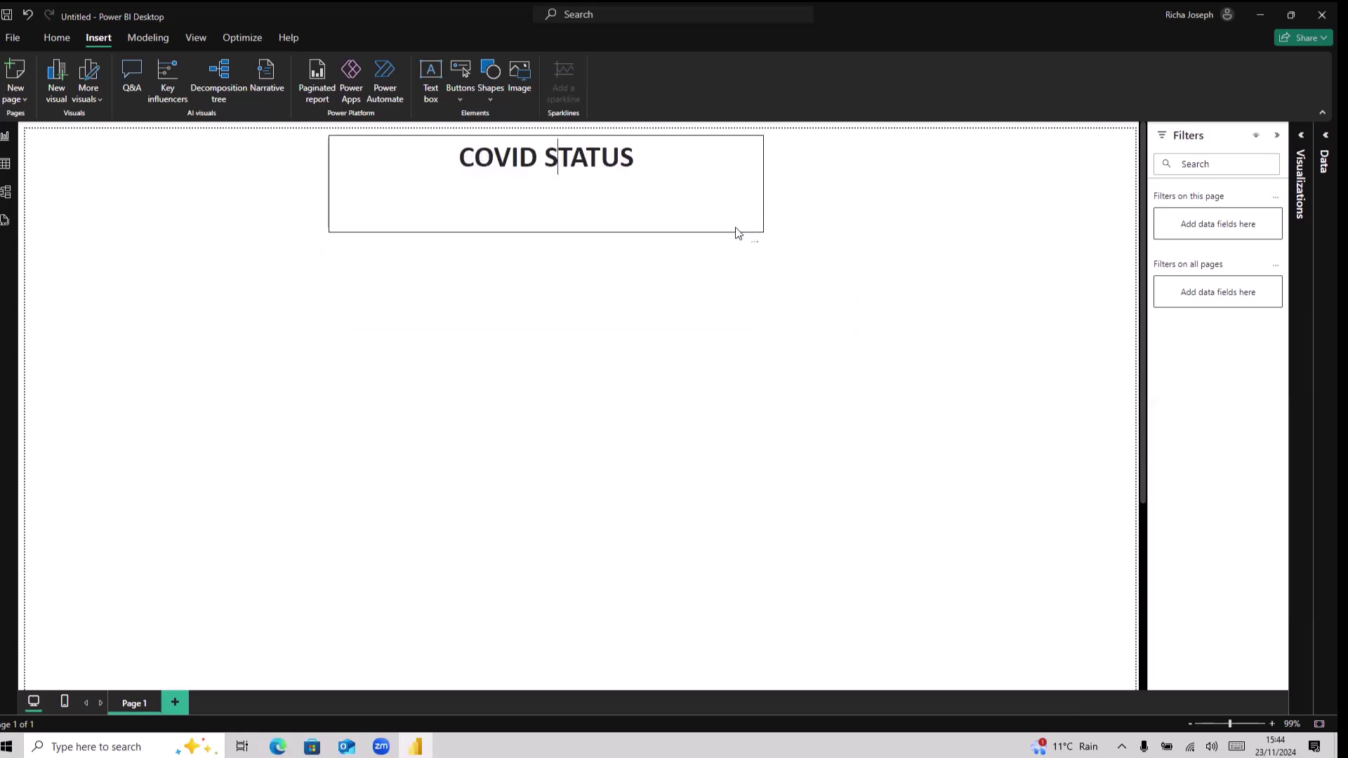
Shrink the title's text box slightly in width and height from its lower-right corner.
left_click(757, 229)
left_click_drag(760, 228, 740, 195)
left_click(194, 267)
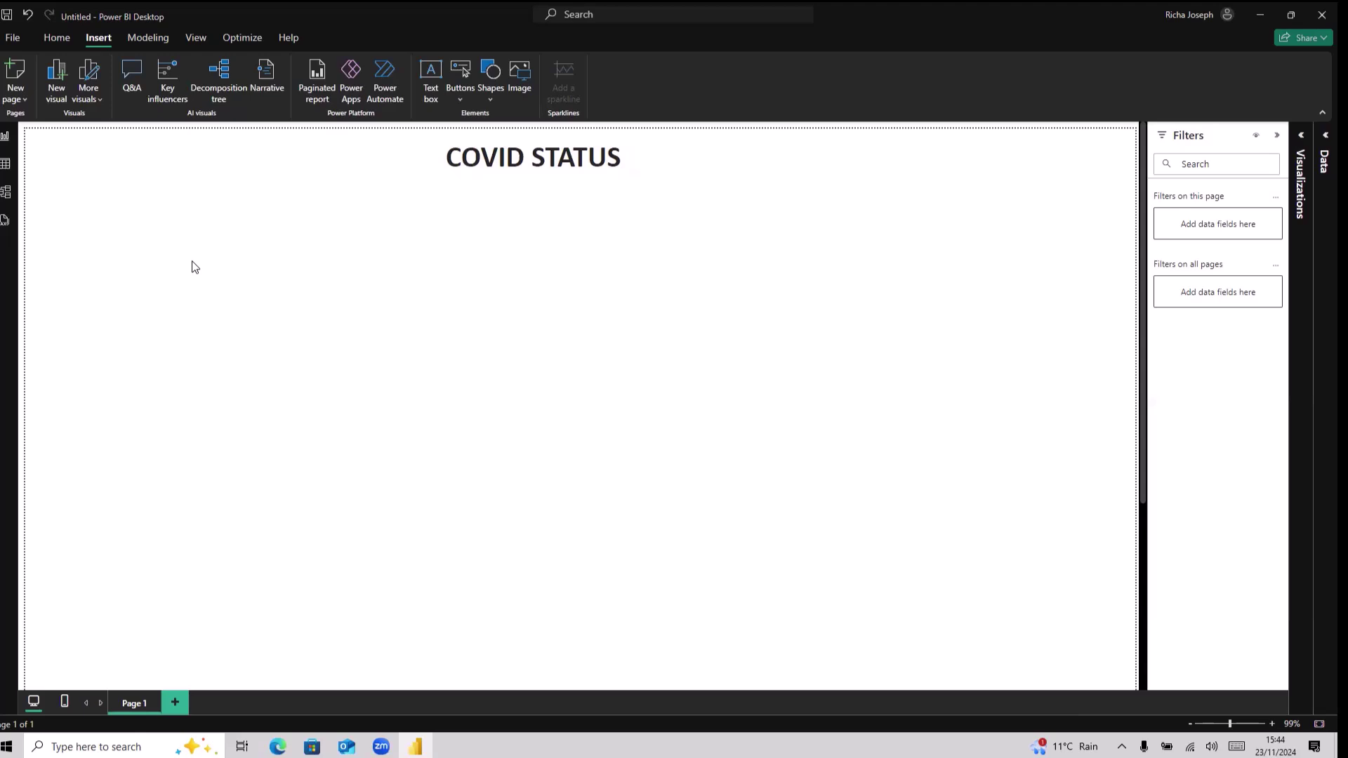
Expand the Data and Visualizations panes to show the fields of Table 1 and the visual types.
left_click(58, 40)
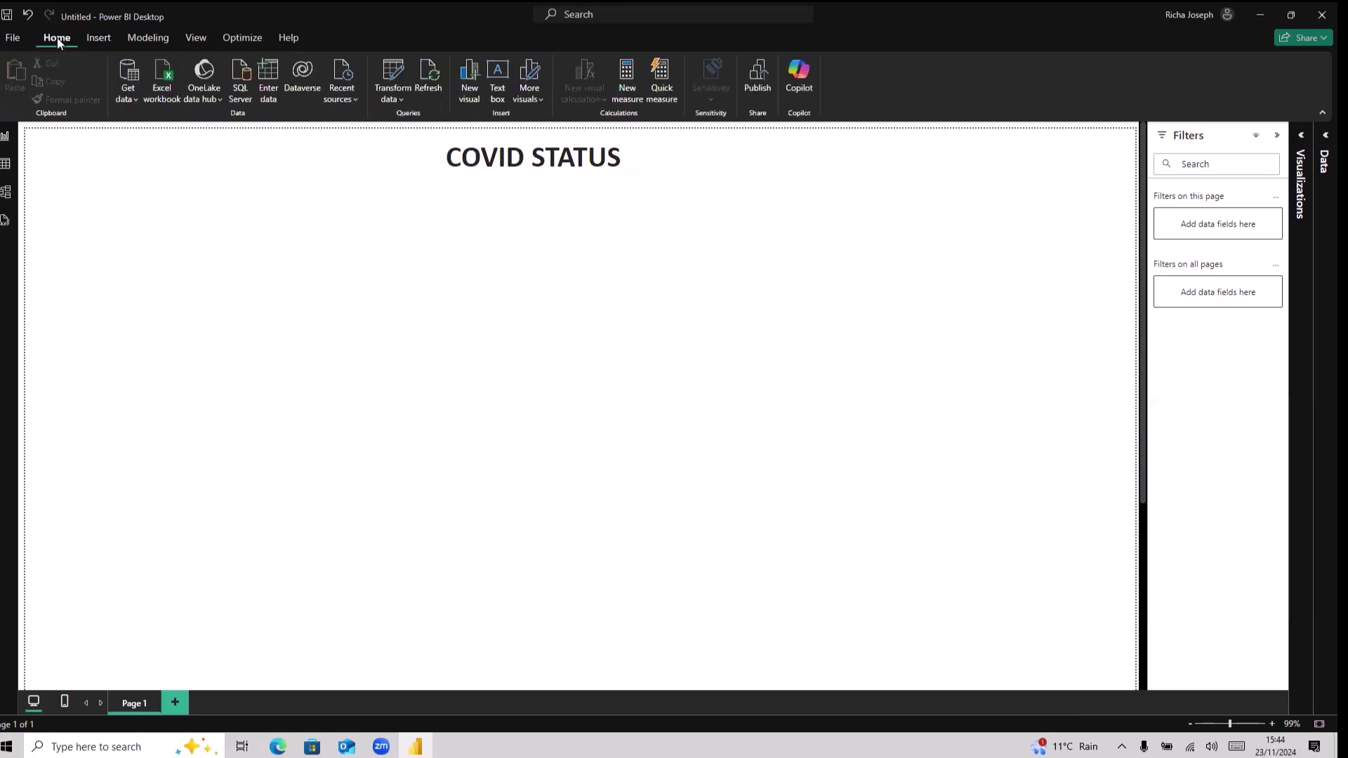
left_click(1323, 144)
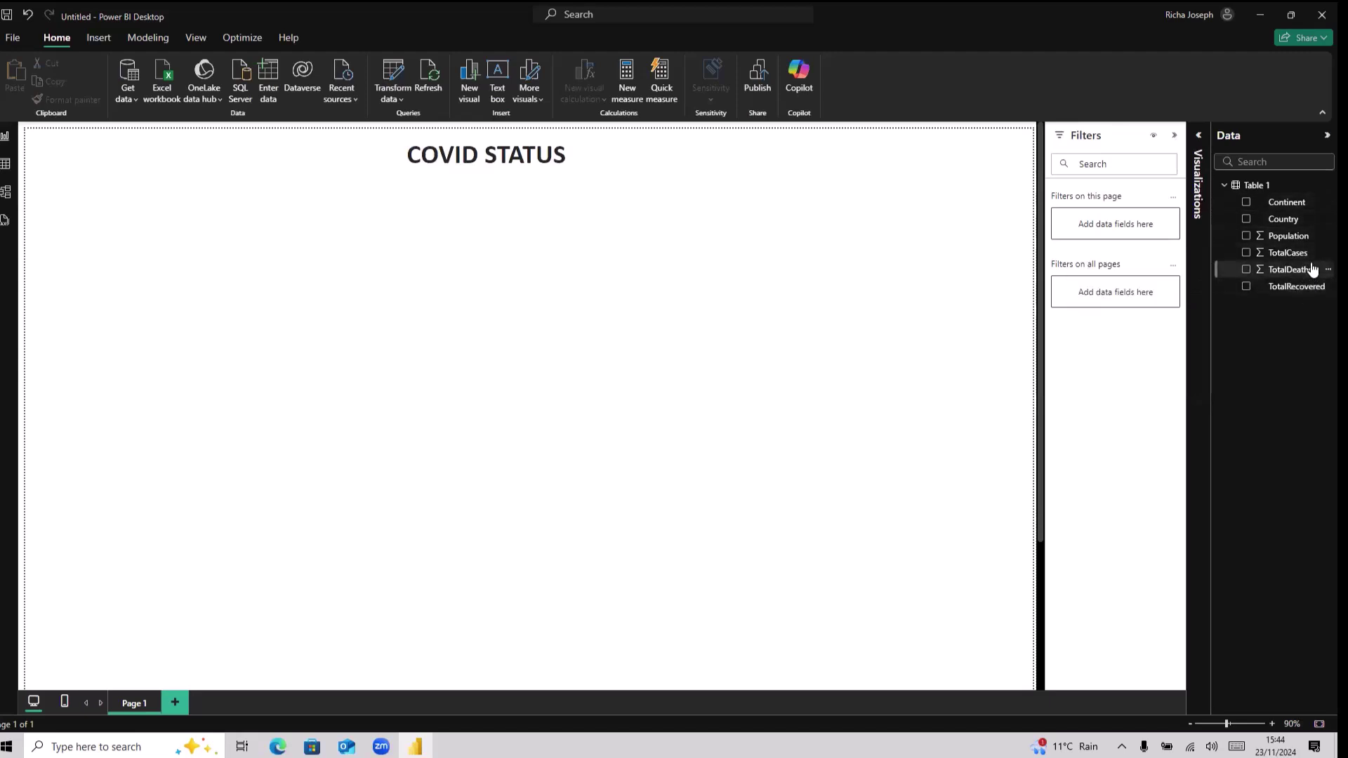
left_click(1198, 143)
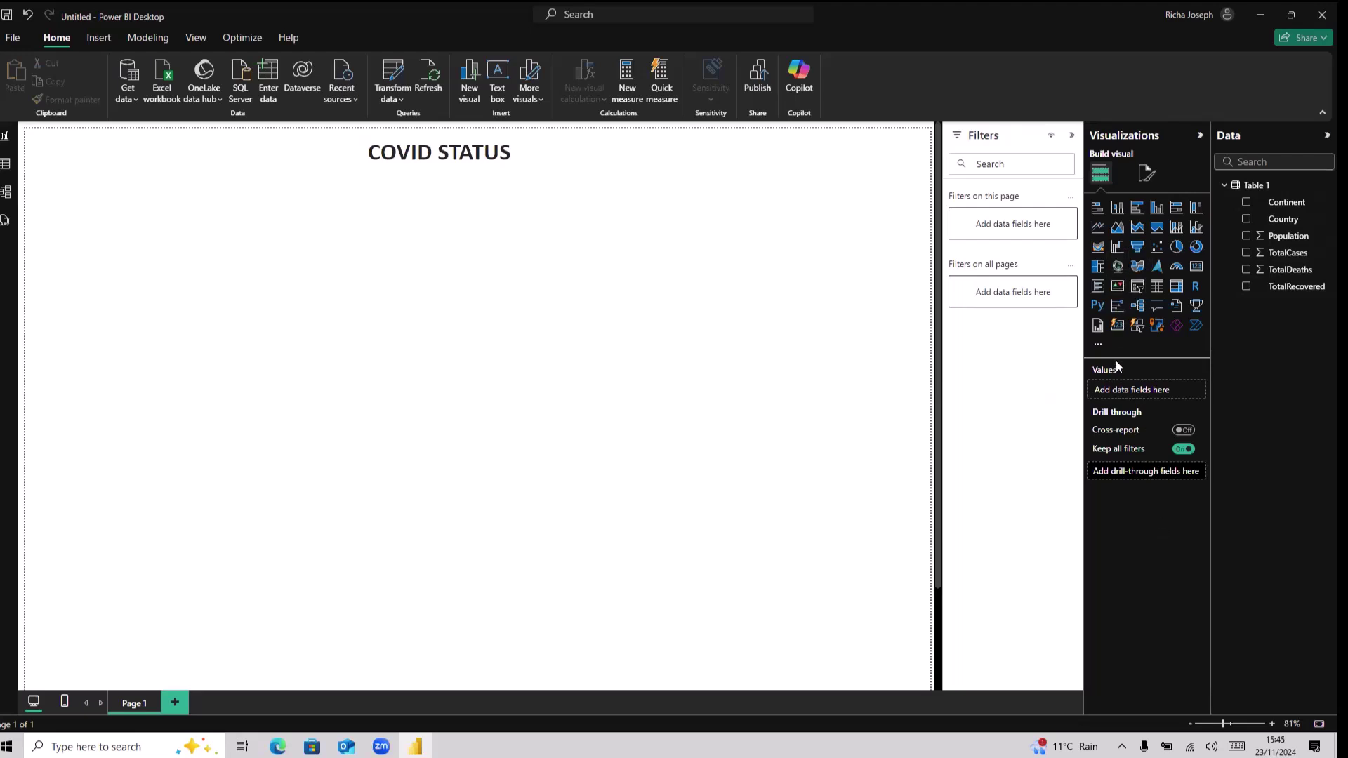
left_click_drag(1115, 360, 1115, 360)
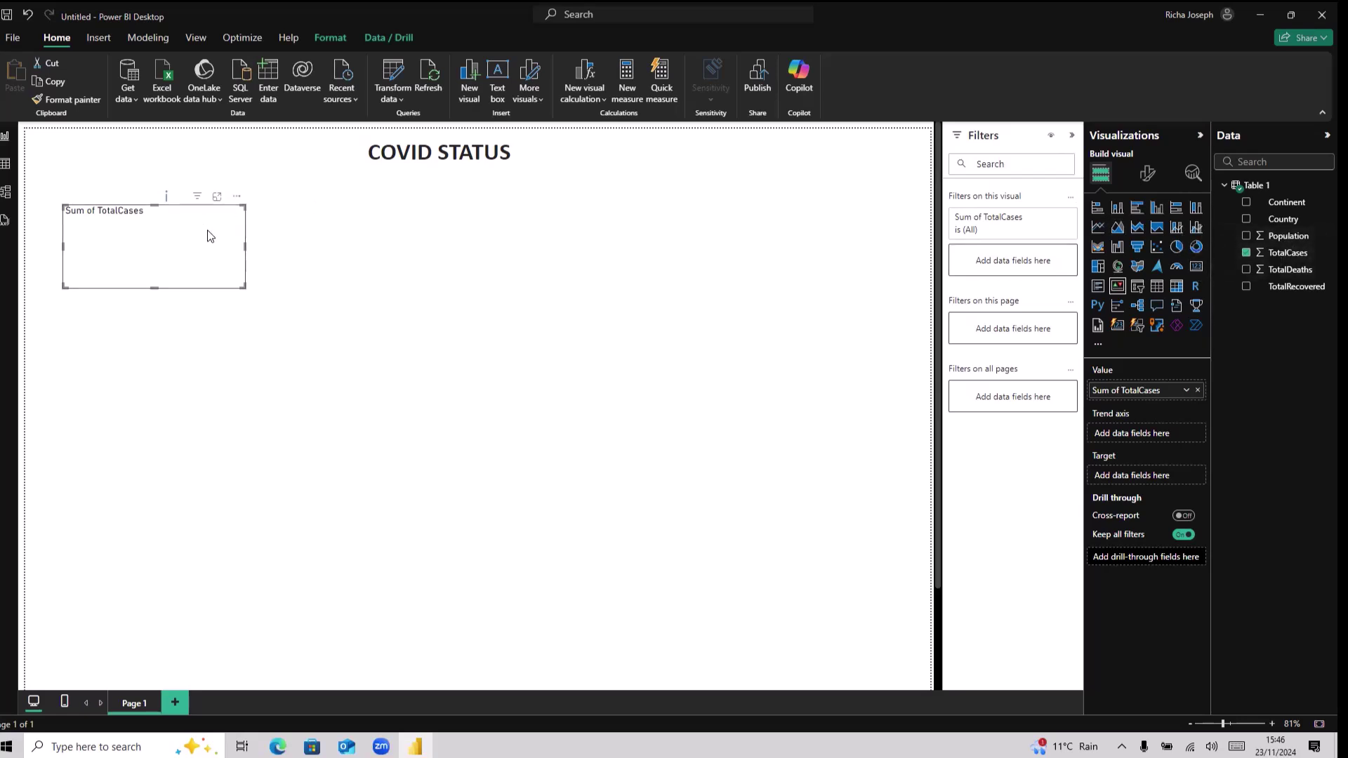
Replace the KPI visual with a small card in the page's upper-left area that shows the sum of TotalCases.
key("Delete")
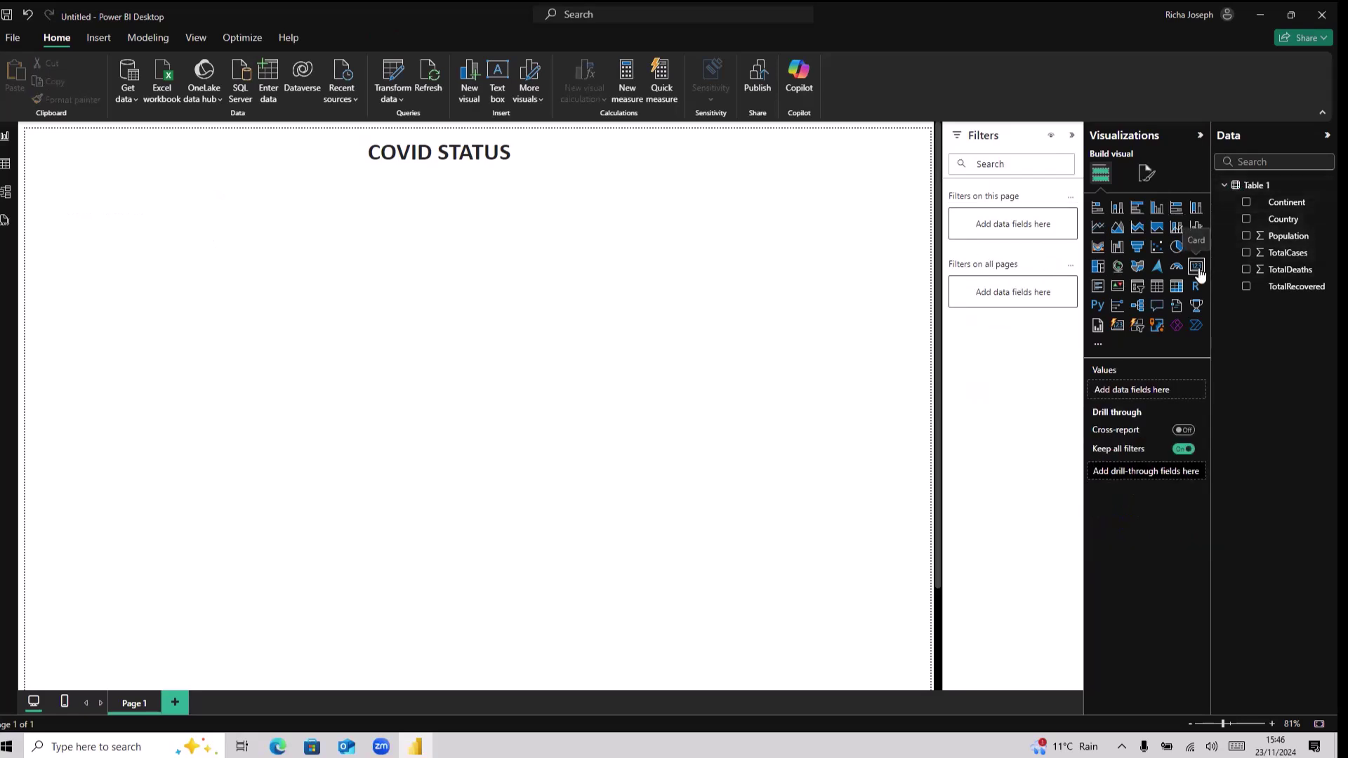
left_click_drag(1200, 276, 123, 241)
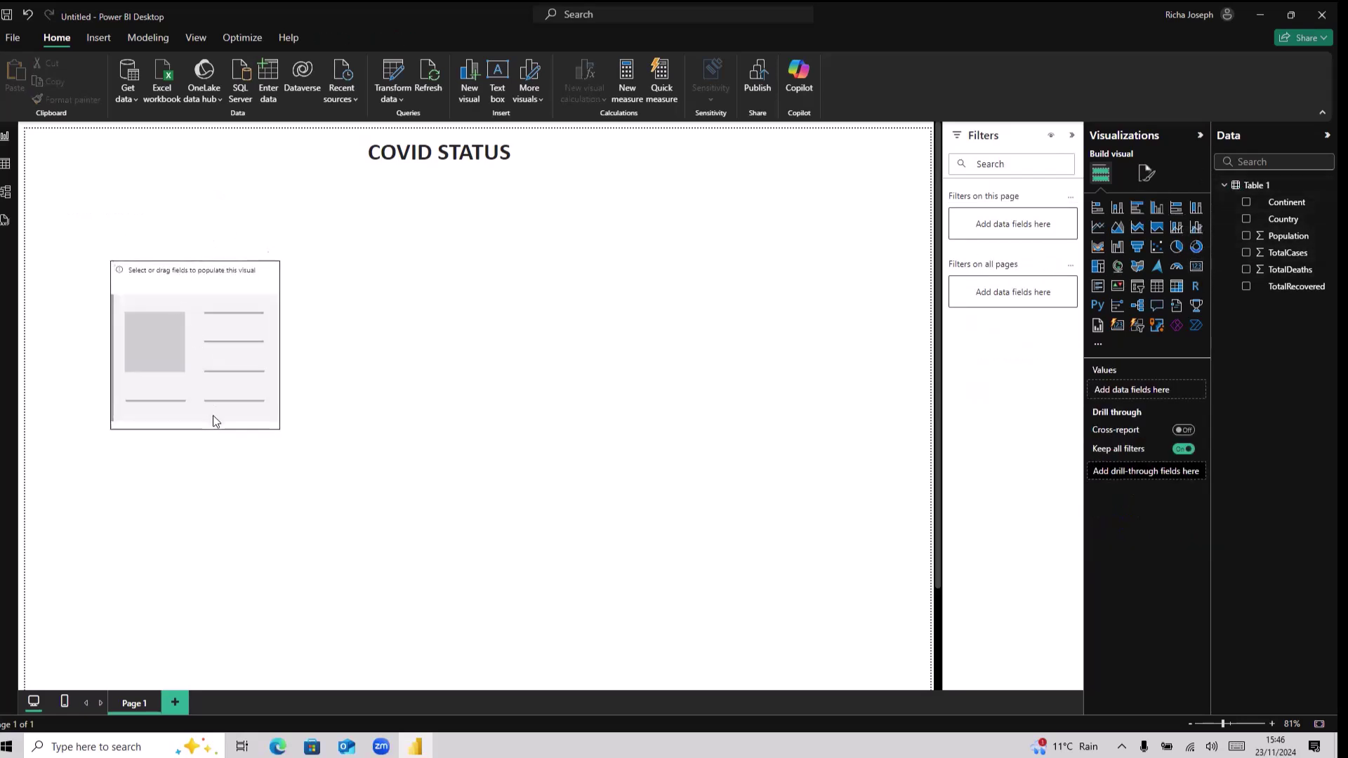
left_click_drag(277, 433, 217, 271)
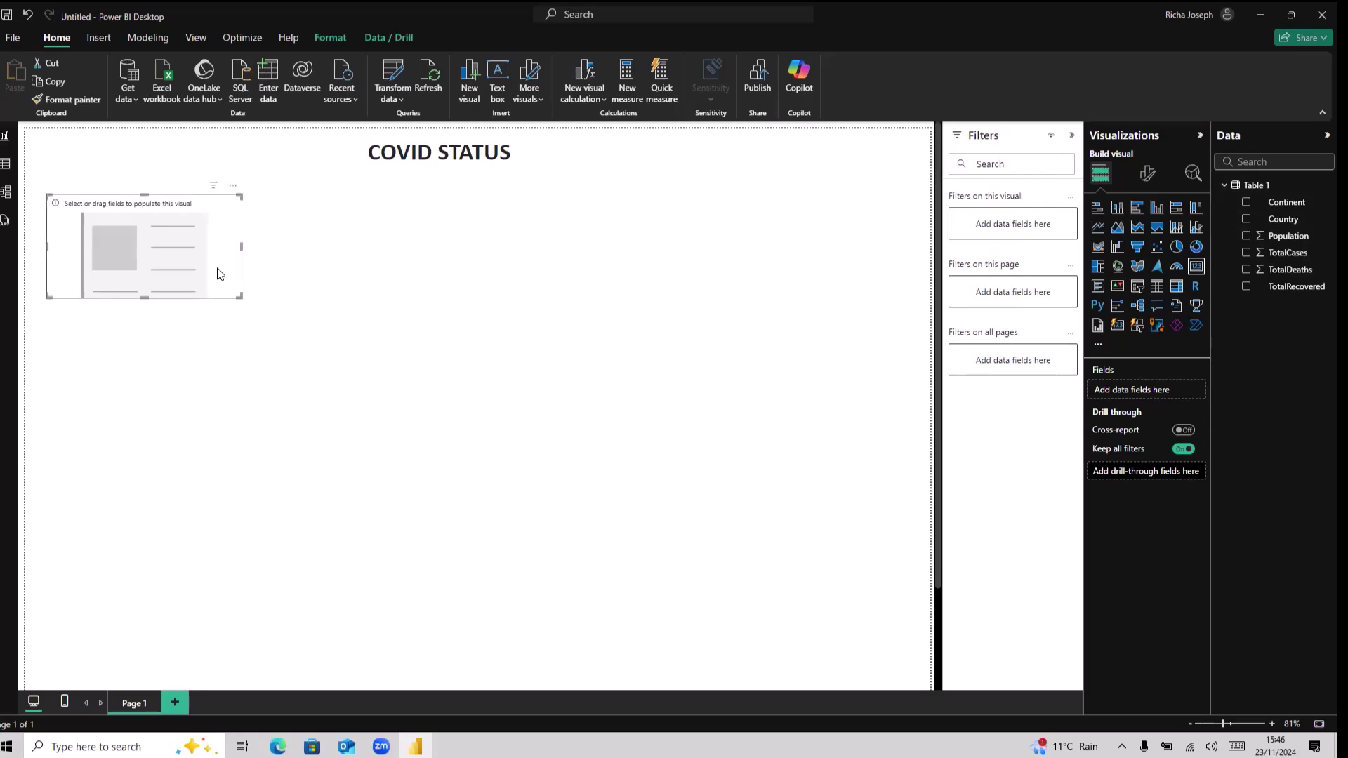
left_click(1247, 253)
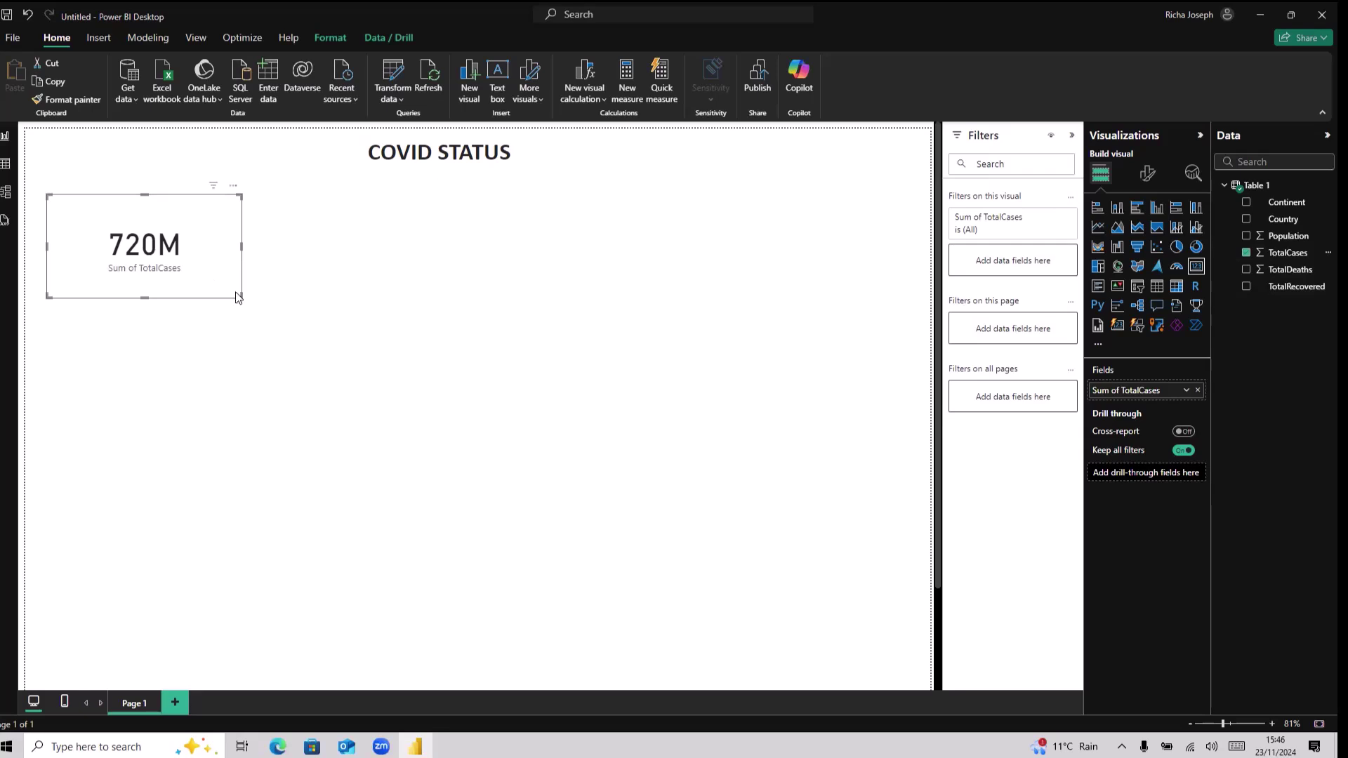
left_click_drag(241, 297, 226, 283)
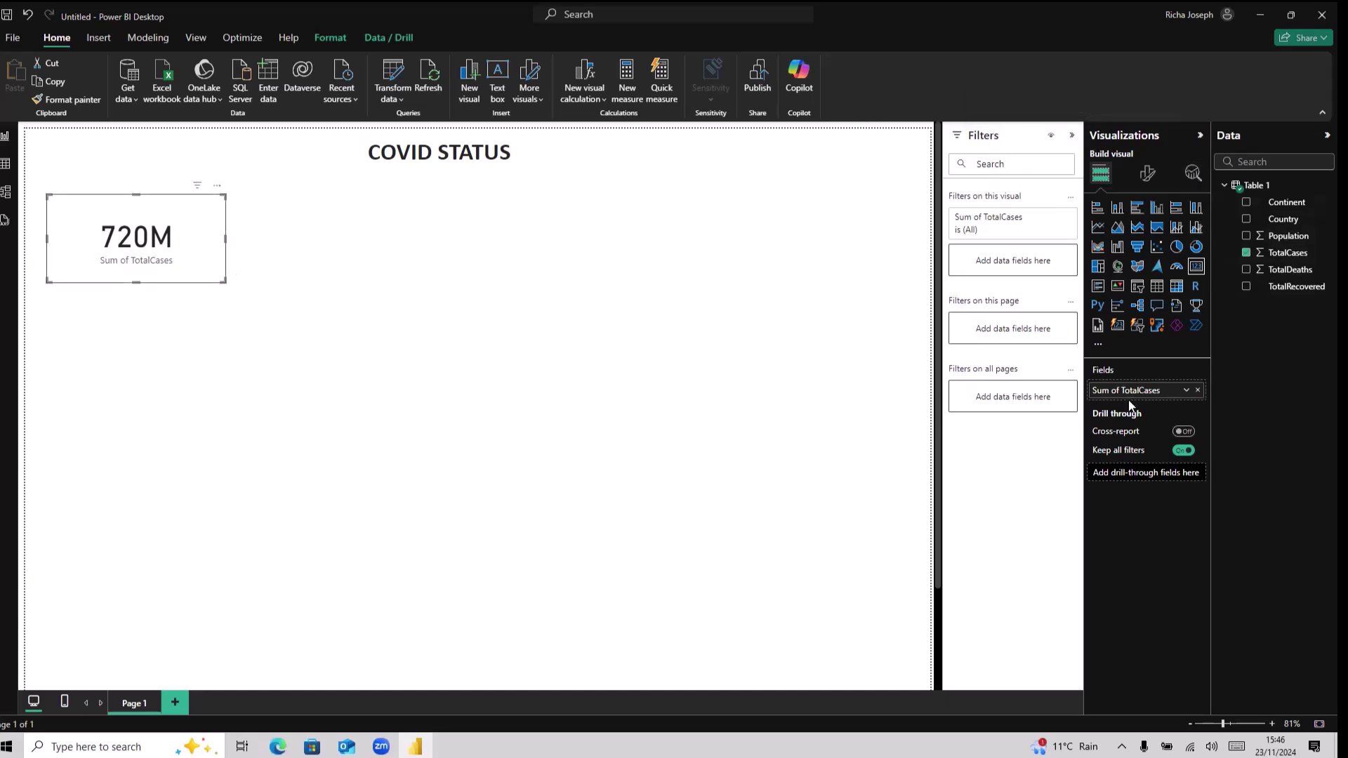
Make the callout value of the TotalCases card bold.
left_click(1186, 391)
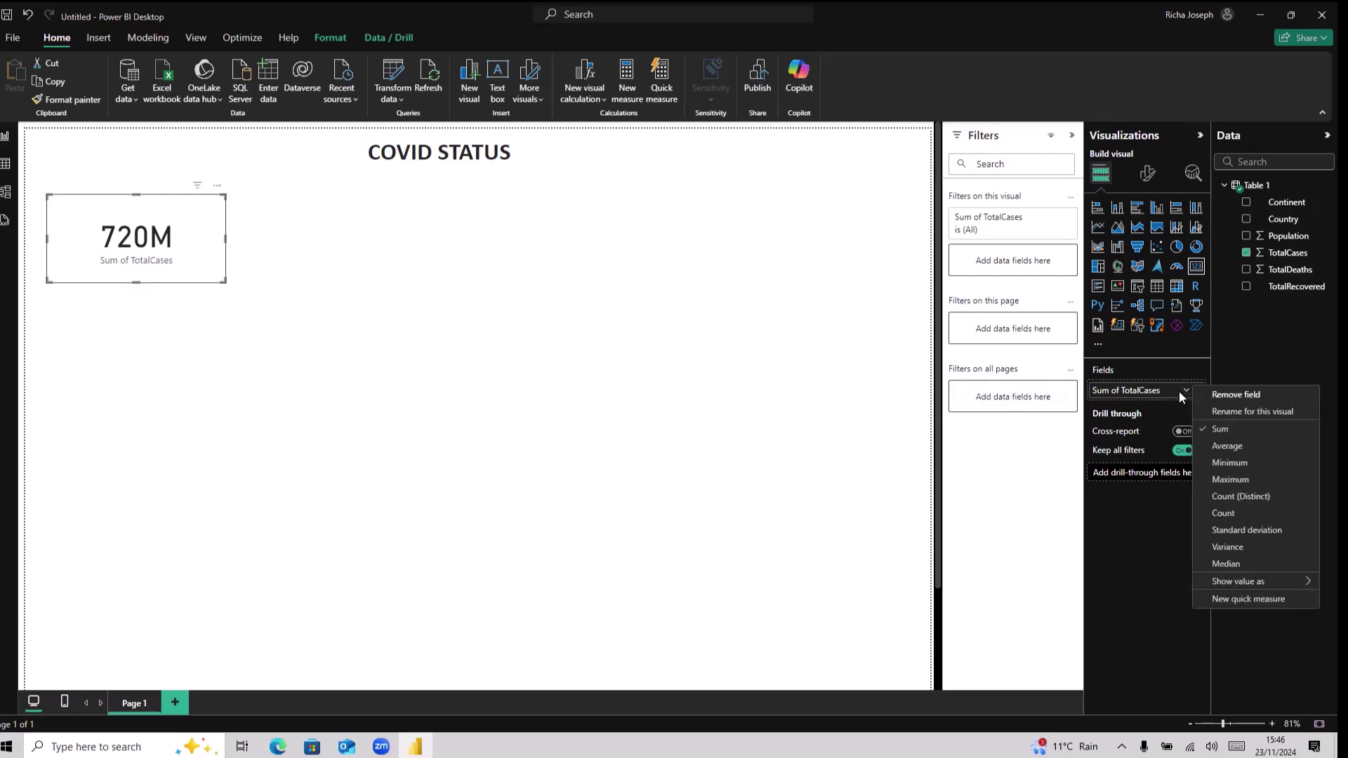
left_click(1146, 371)
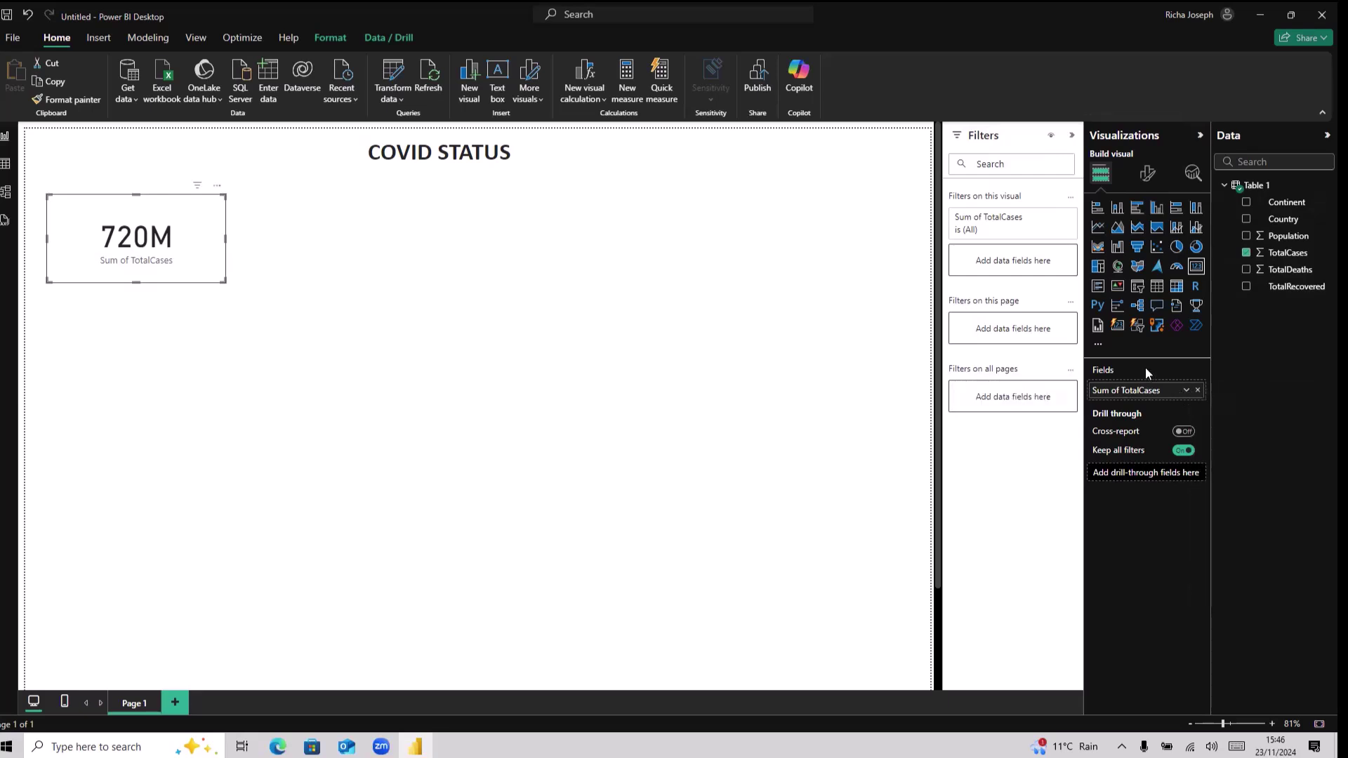
left_click(1147, 175)
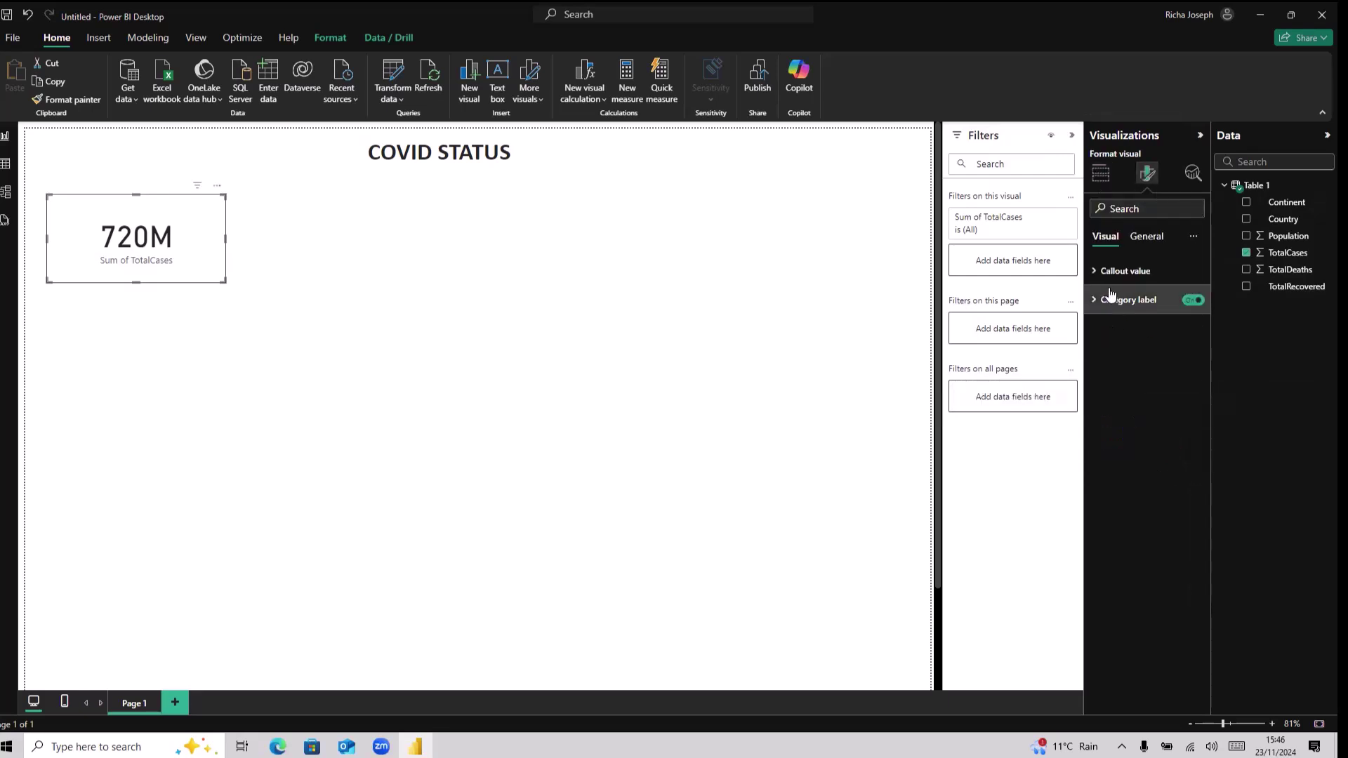
left_click(1097, 272)
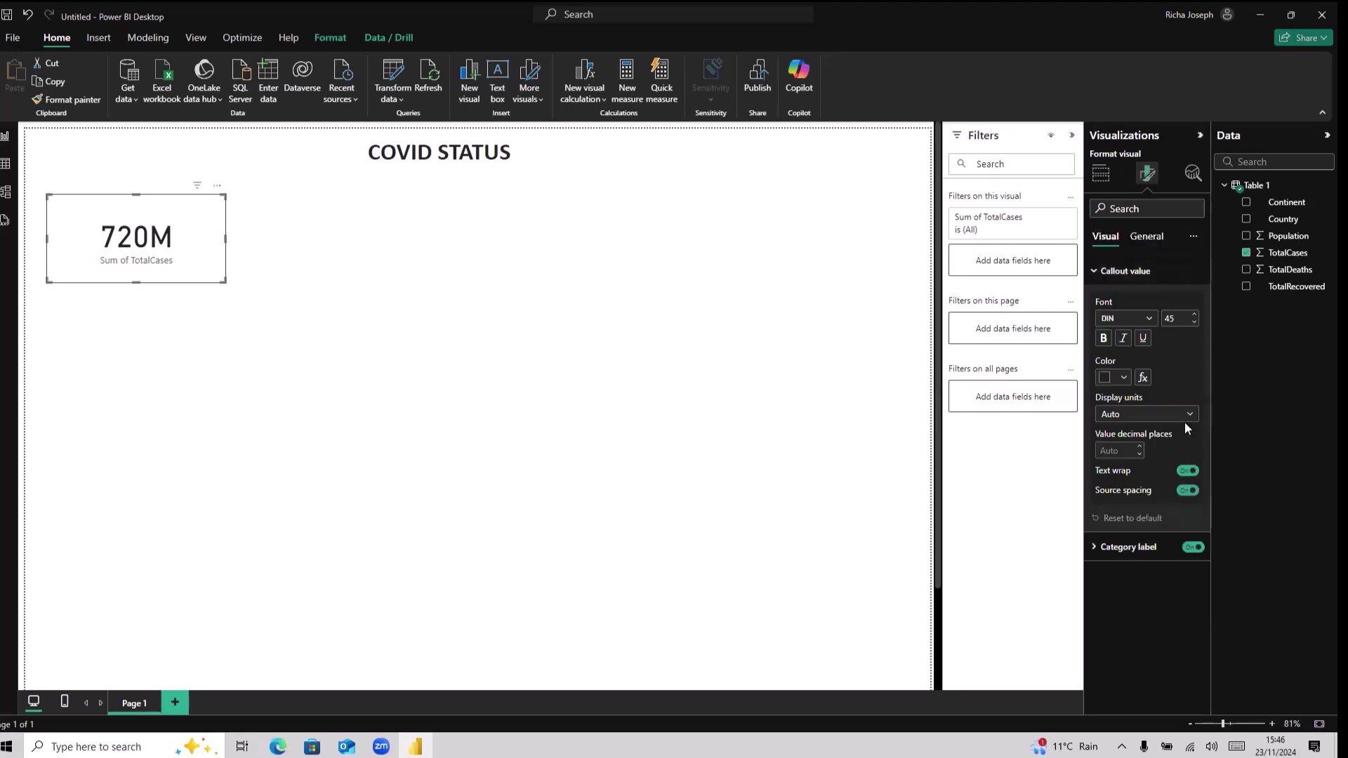
left_click(1101, 340)
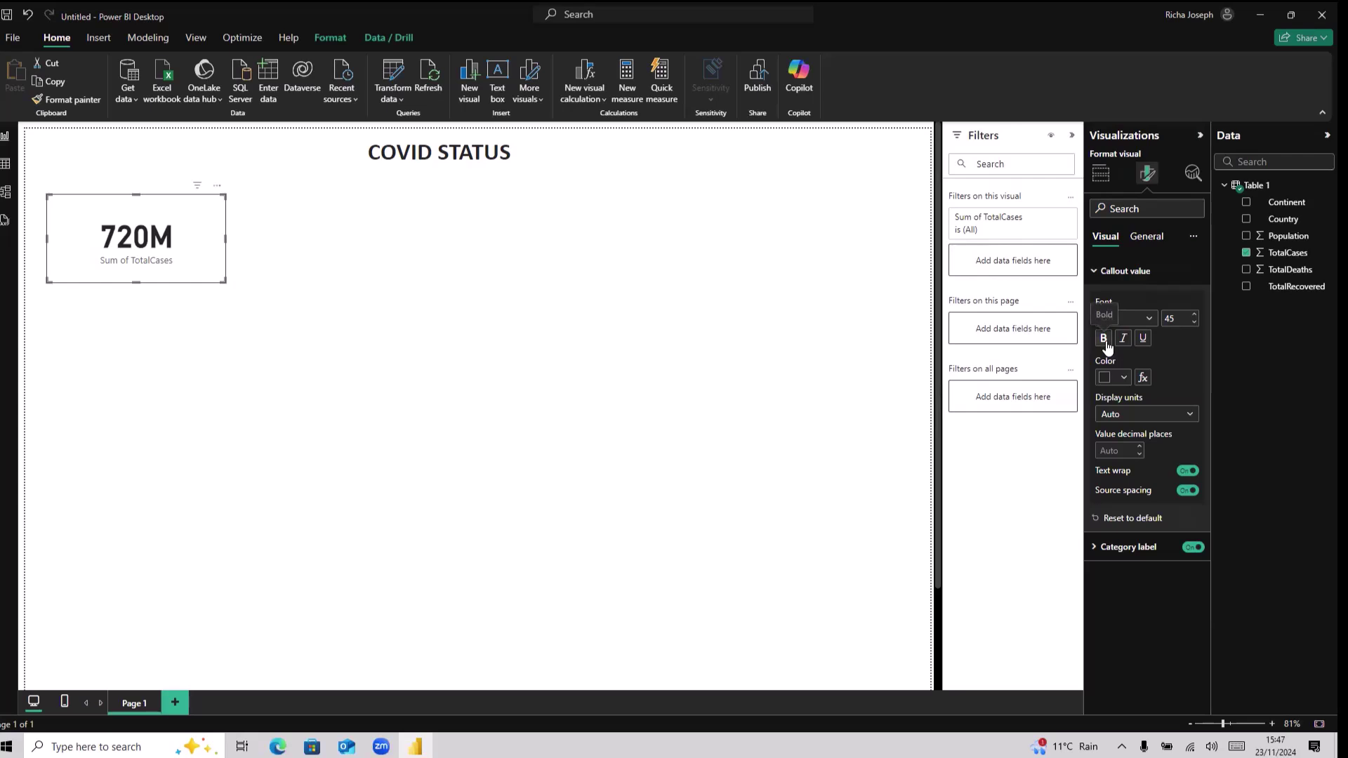
Remove the bold formatting from the TotalCases card's callout value and set its display units to Millions.
left_click(1105, 340)
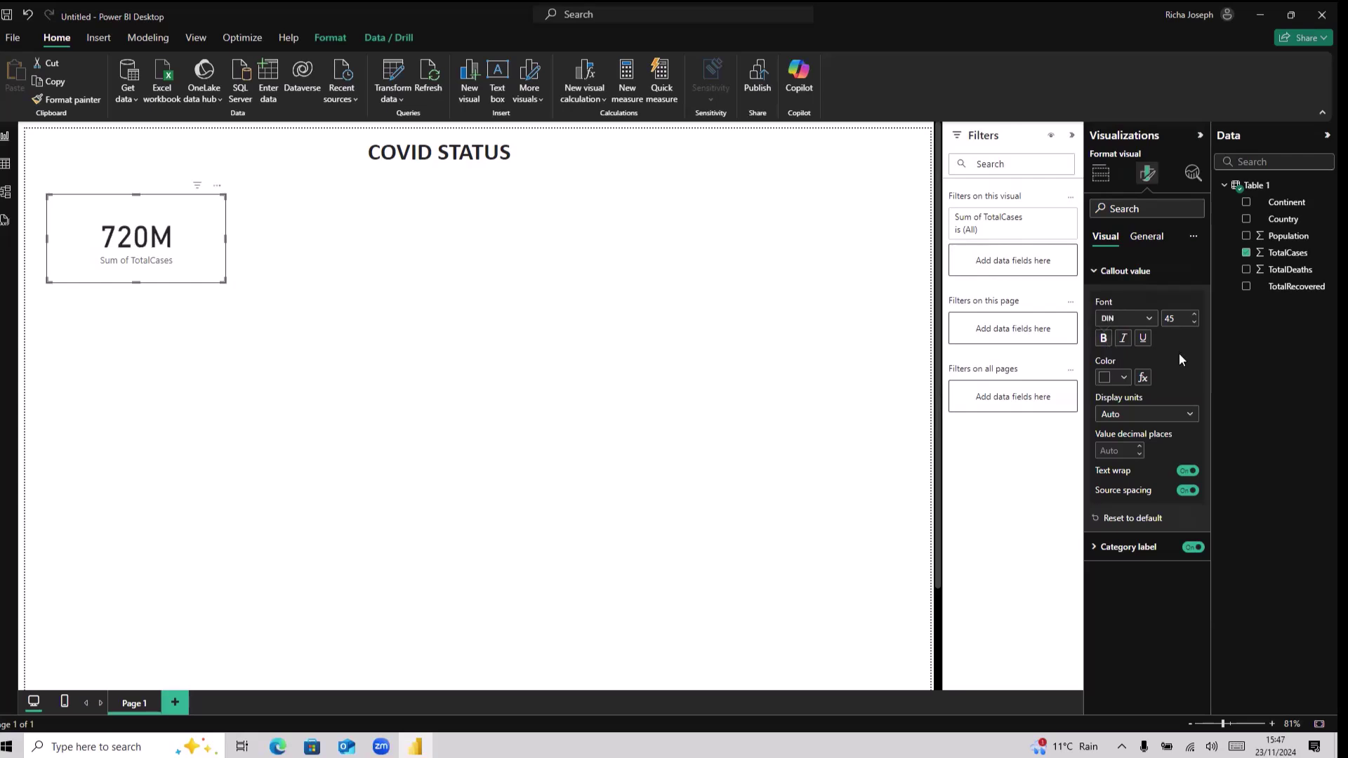
left_click(1143, 416)
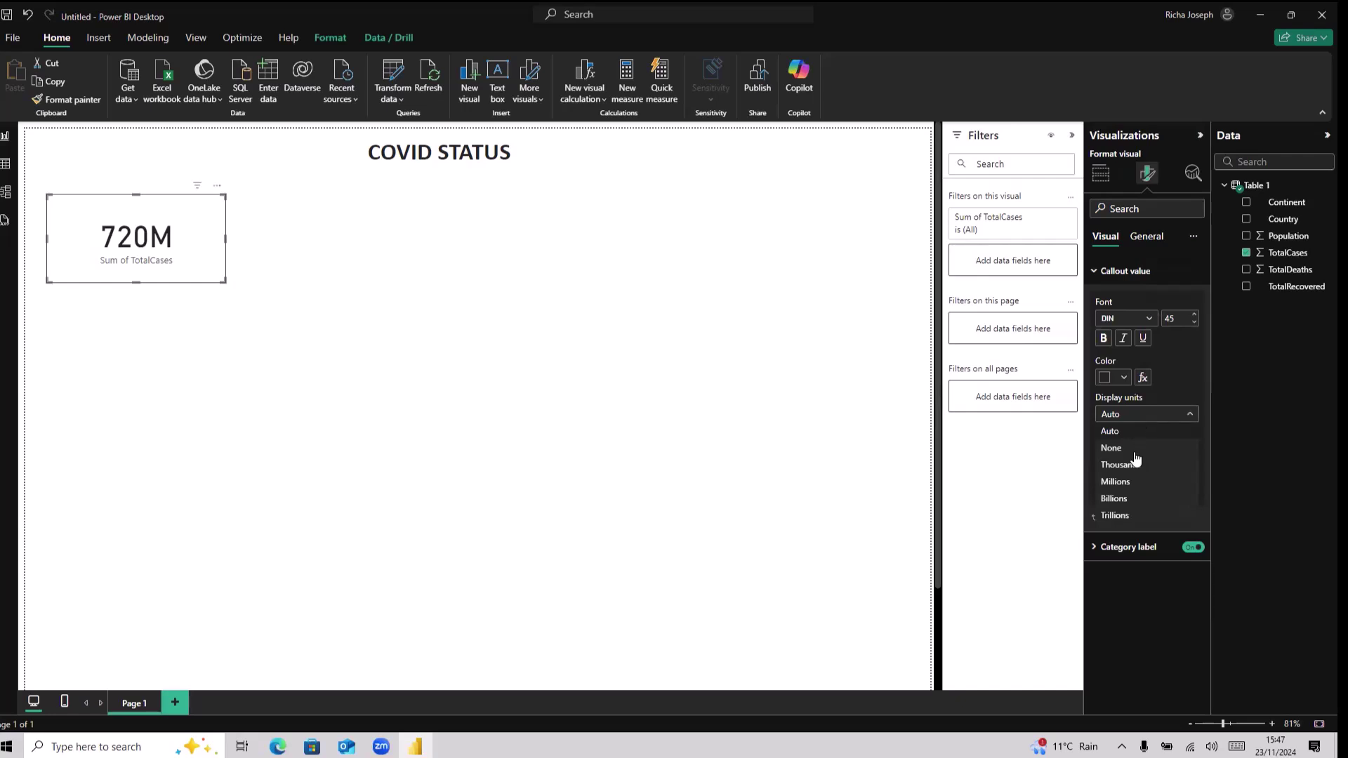
left_click(1137, 483)
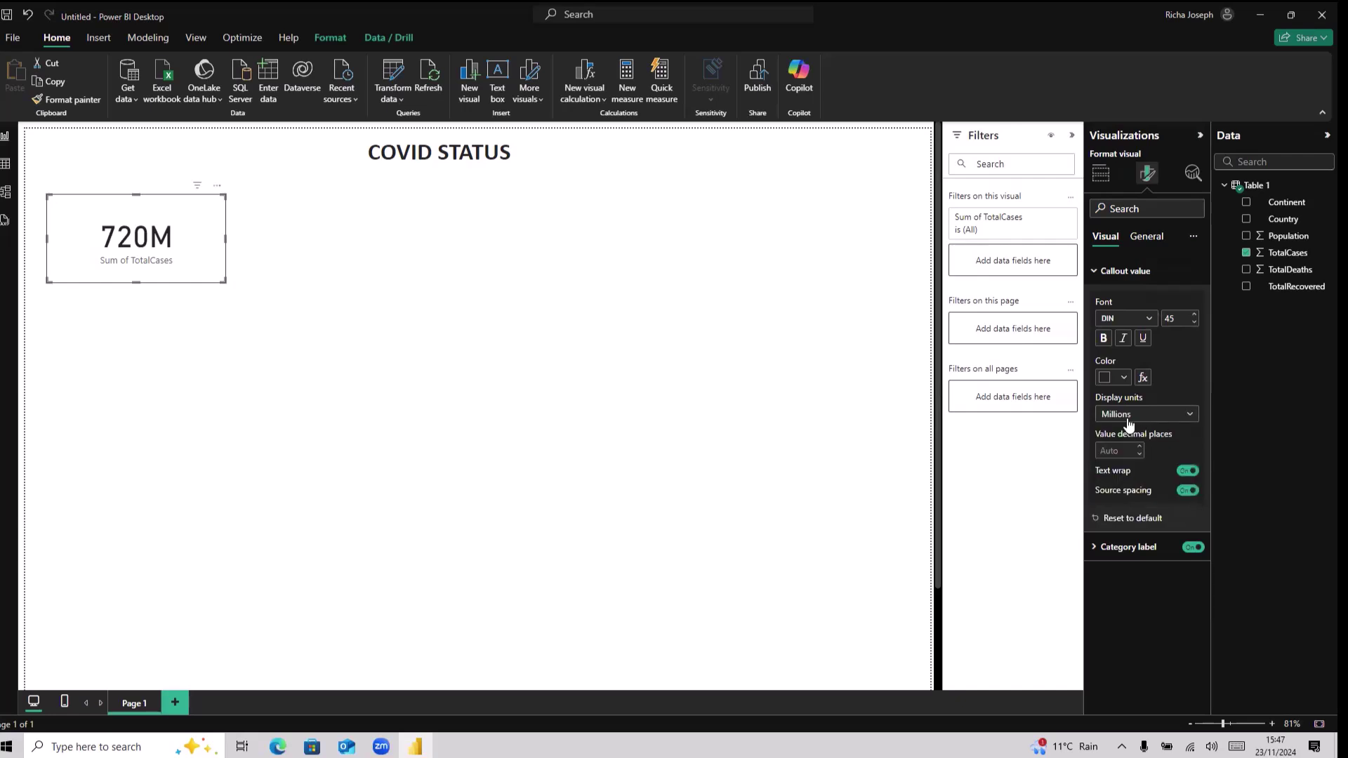
left_click(1125, 416)
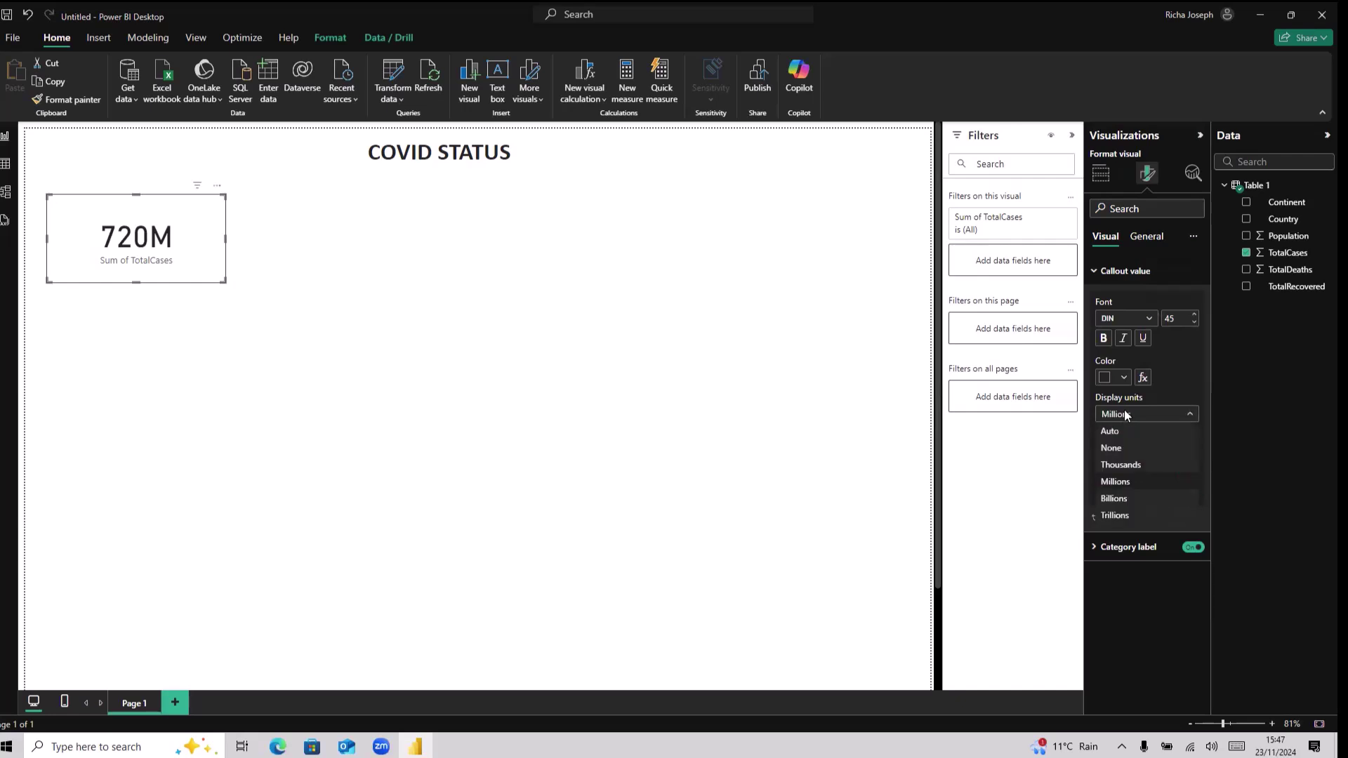
left_click(1121, 465)
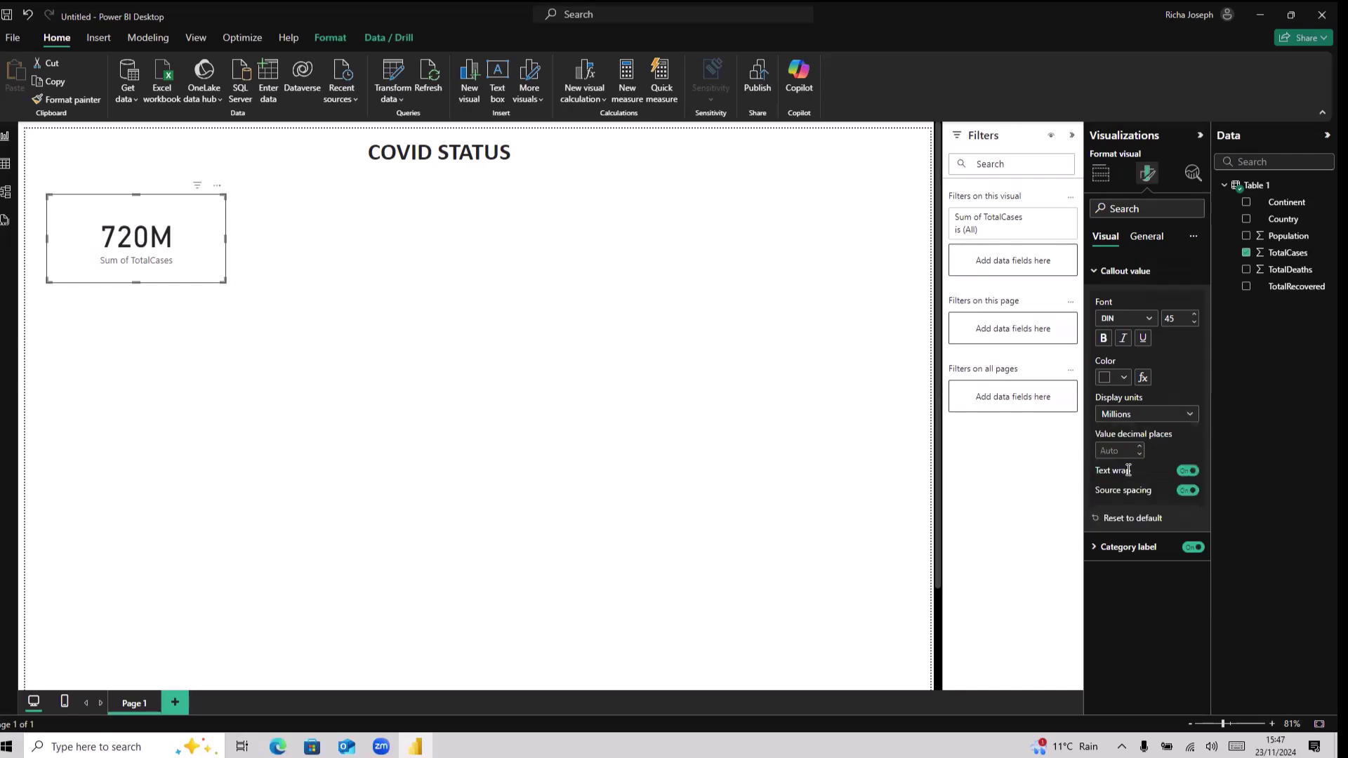
left_click(1127, 416)
left_click(1132, 480)
Make the TotalCases card's category label bold and set its font to DIN.
left_click(1102, 554)
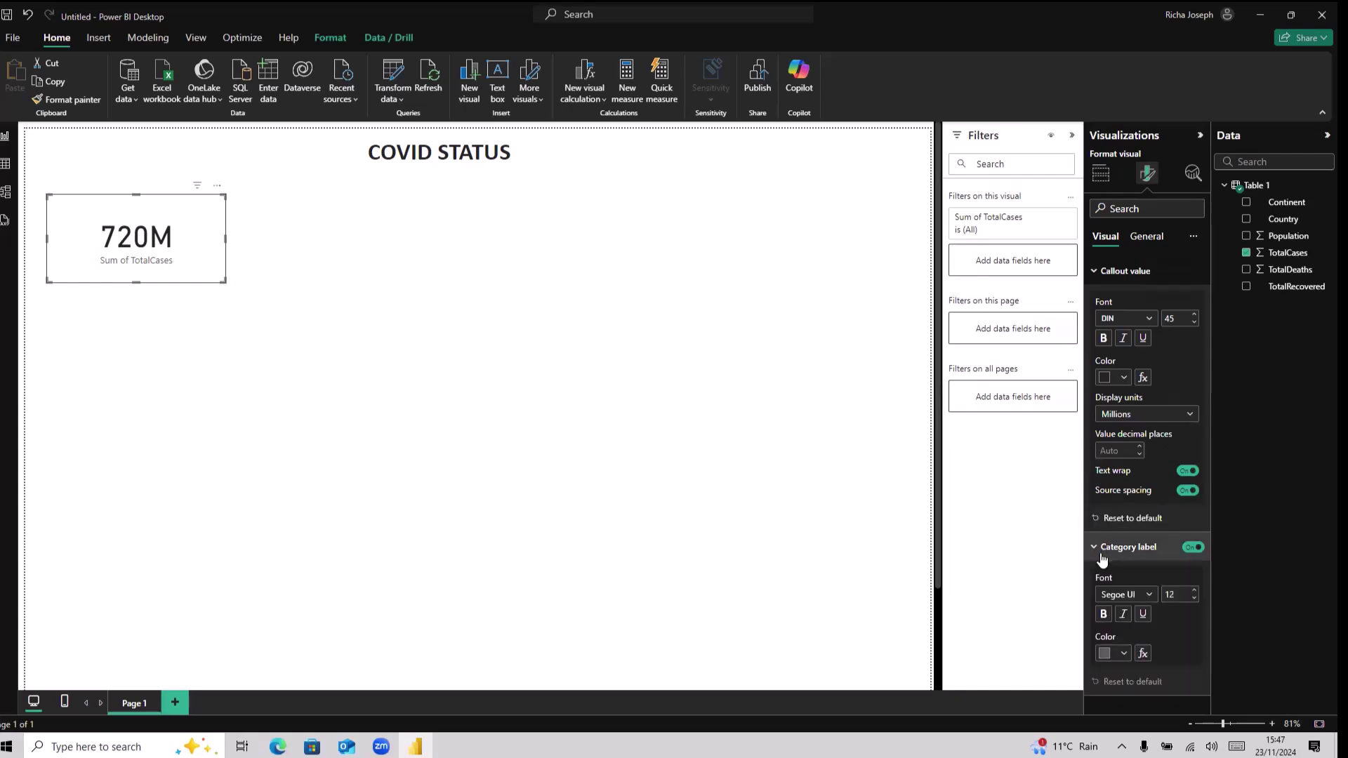
left_click(1104, 615)
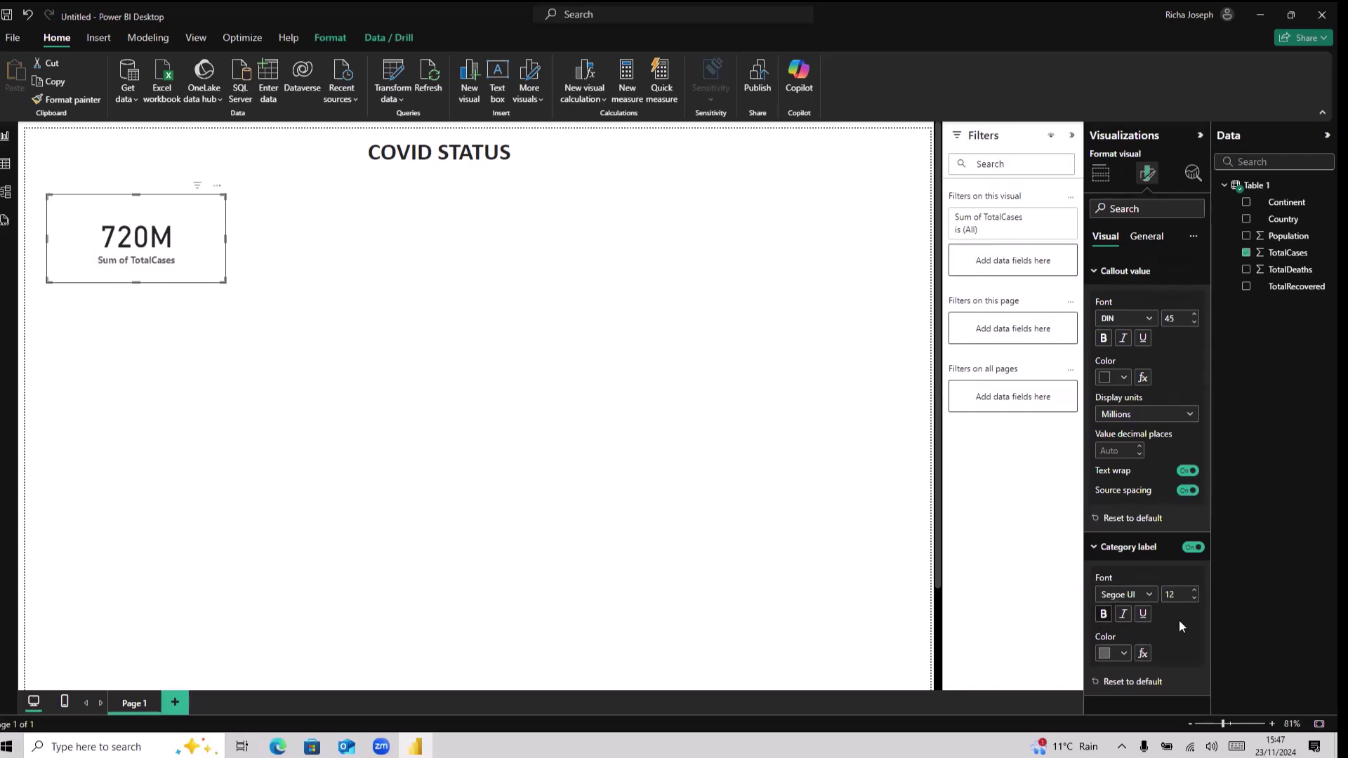
left_click(1149, 596)
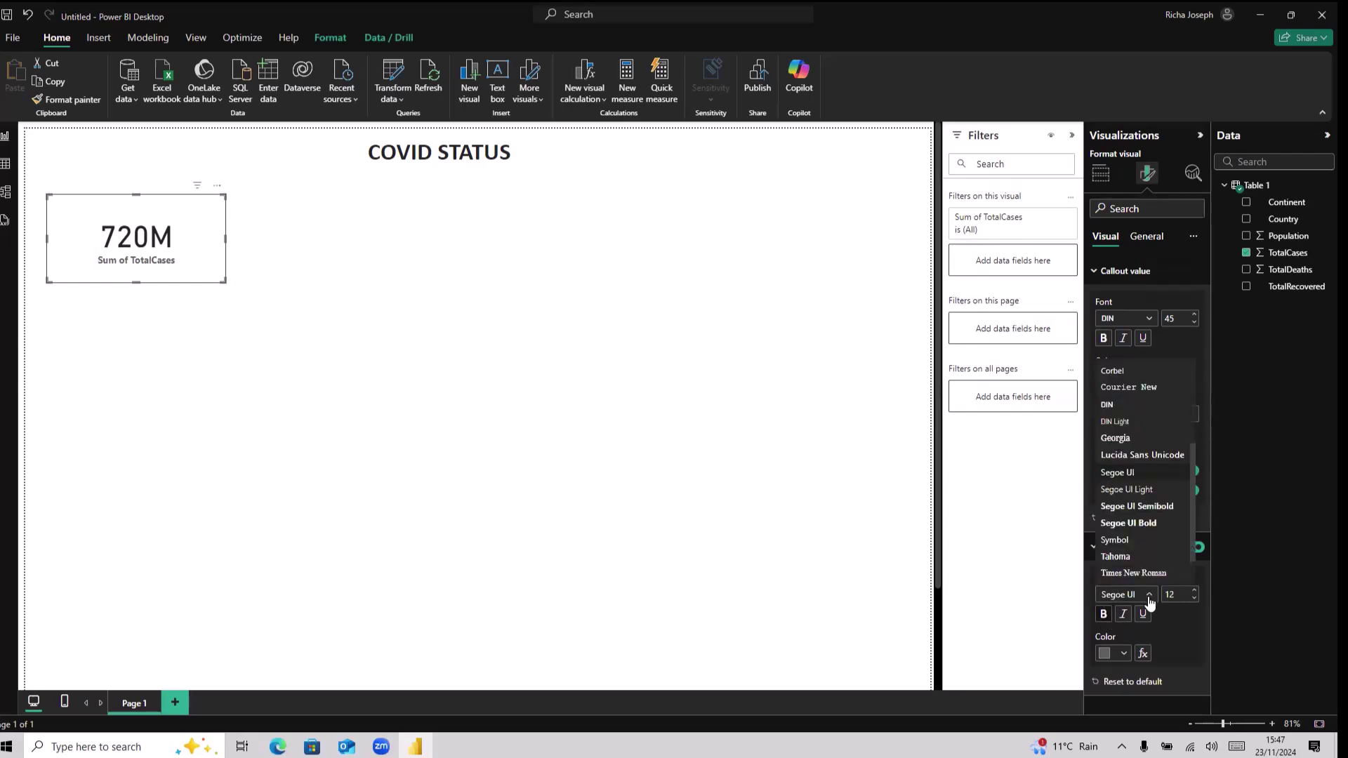
left_click(1135, 405)
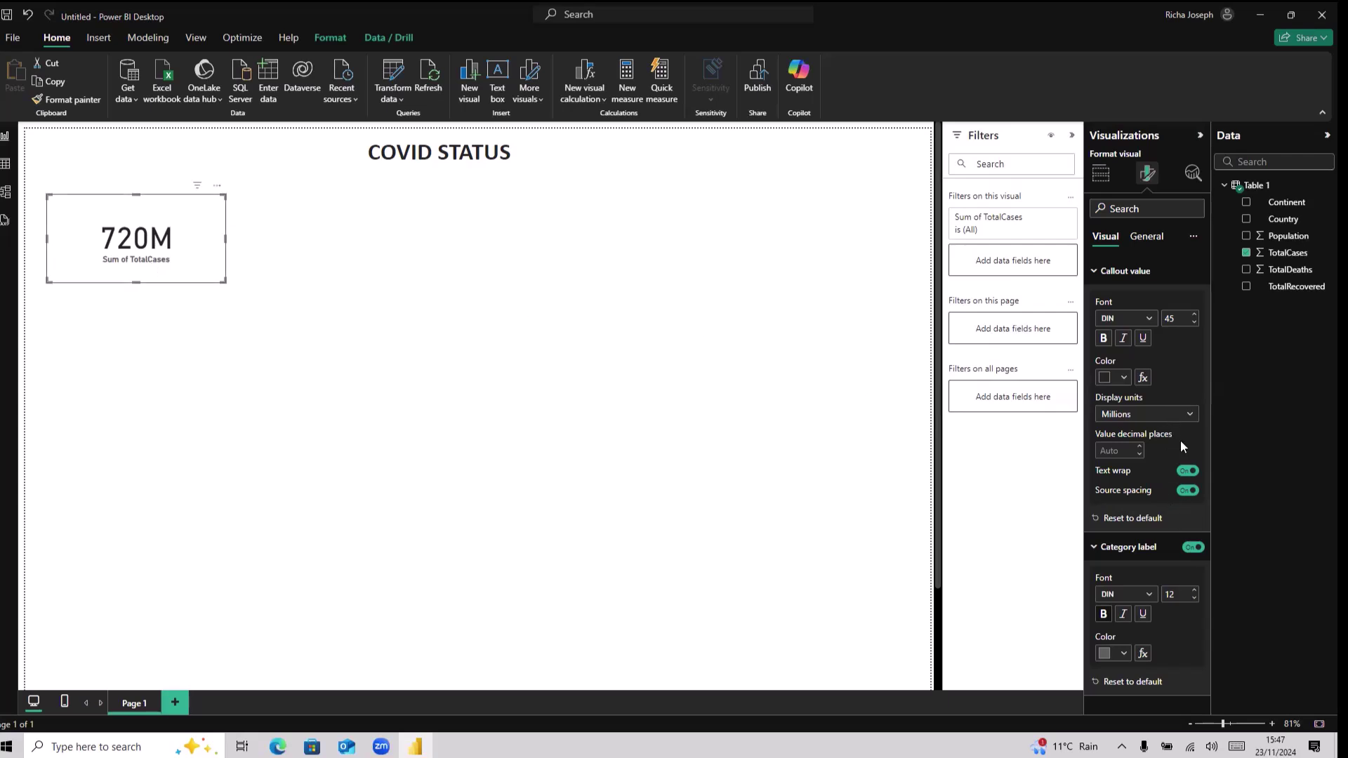
left_click(1091, 279)
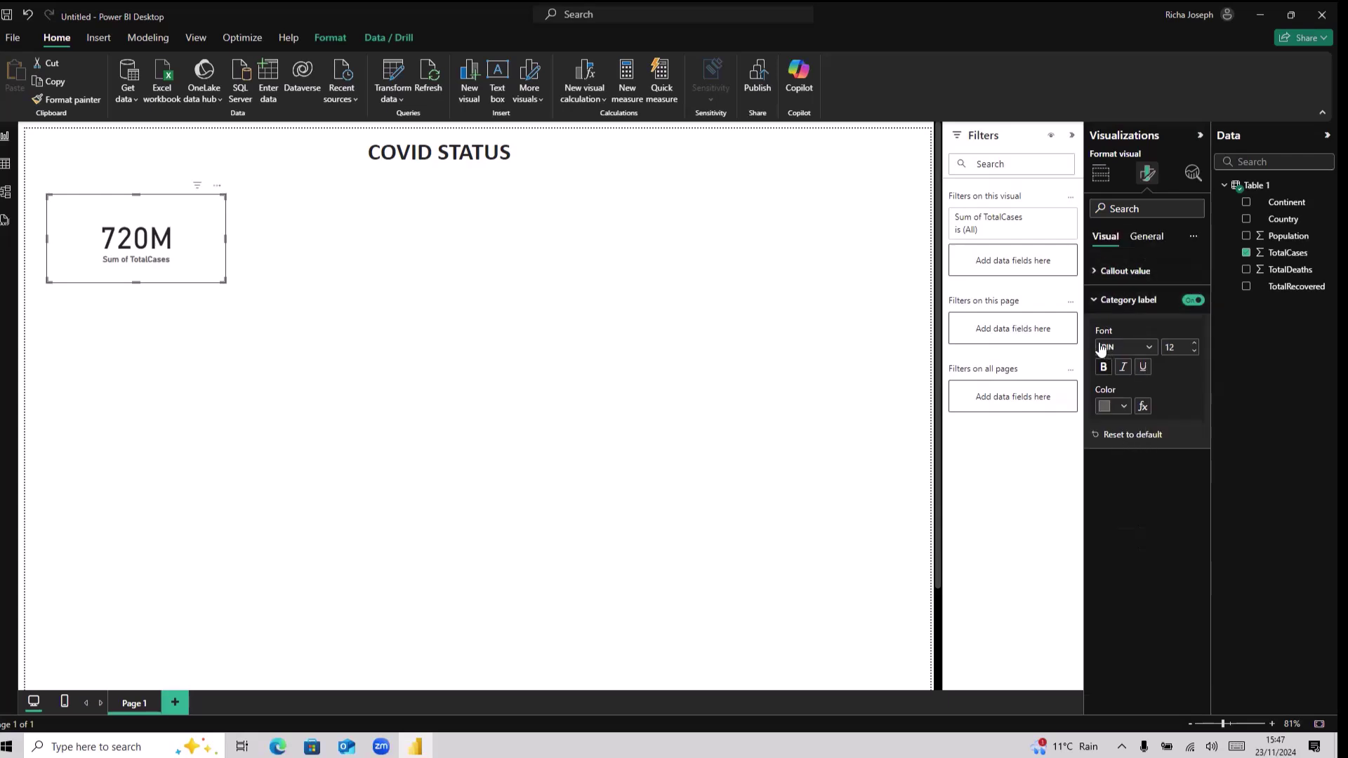
left_click(1098, 301)
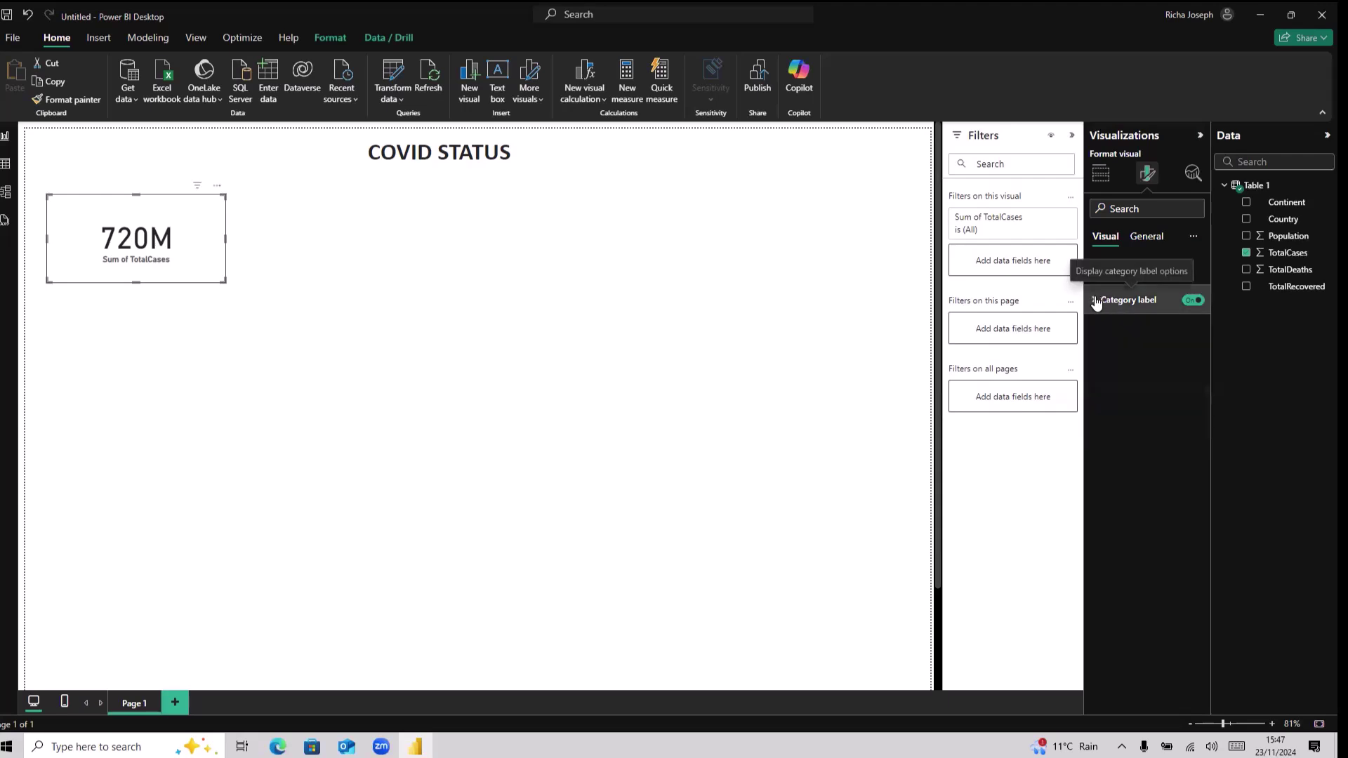
Rename the card's field for this visual from Sum of TotalCases to TotalCases.
left_click(1101, 172)
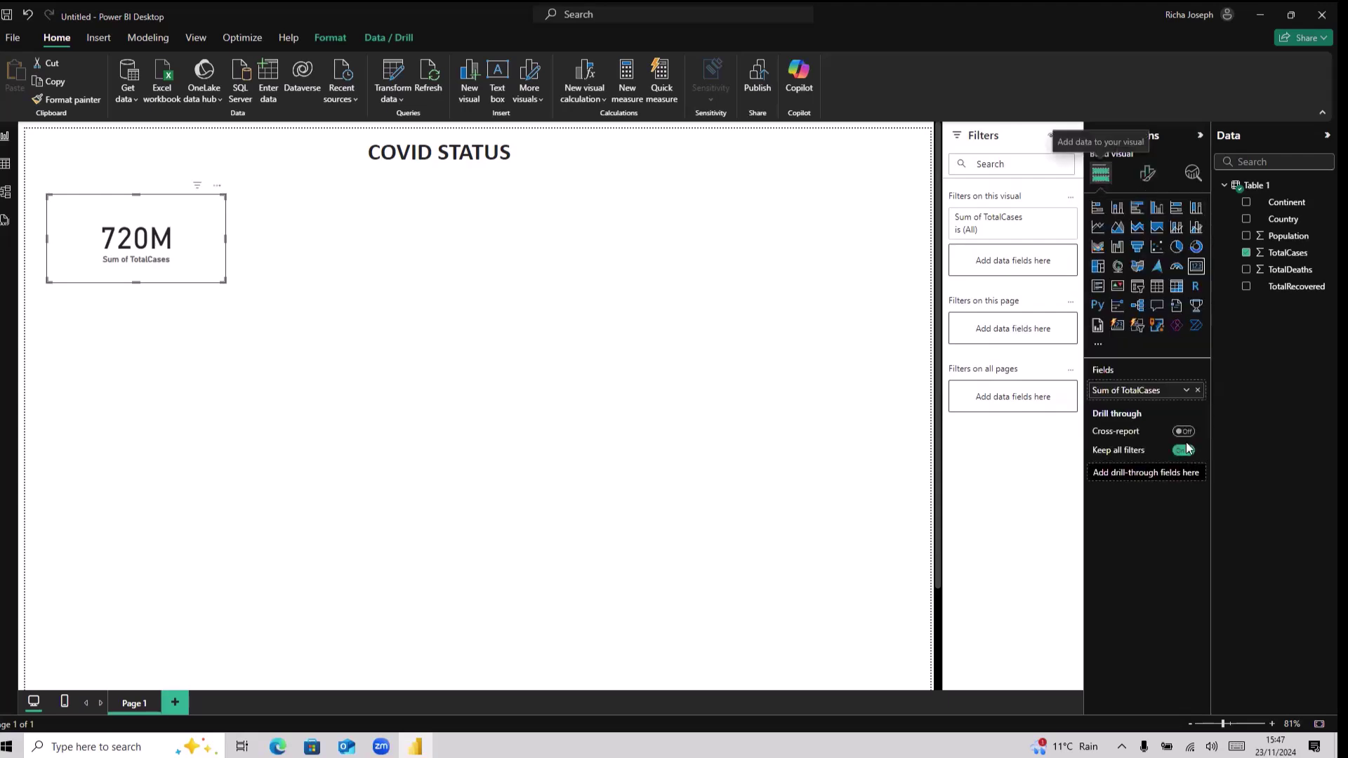
left_click(1187, 390)
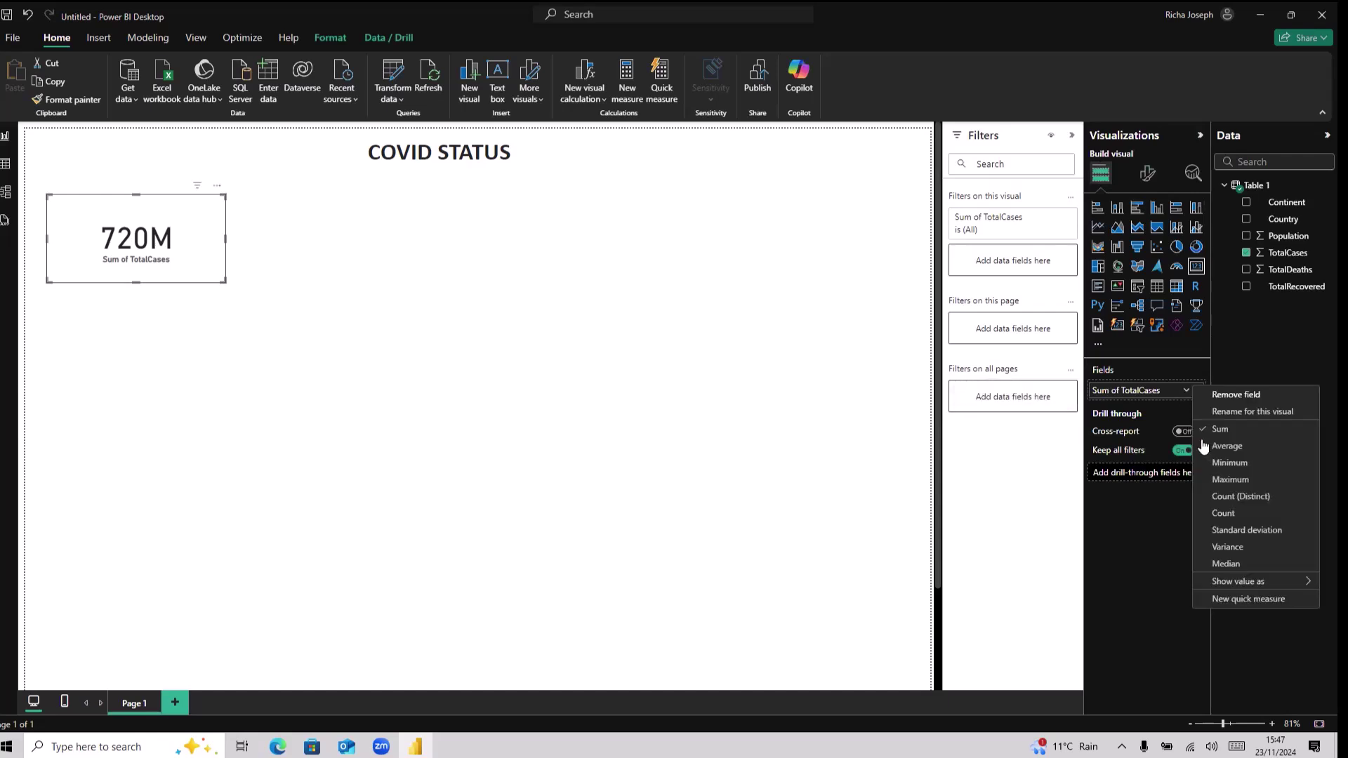
left_click(1235, 412)
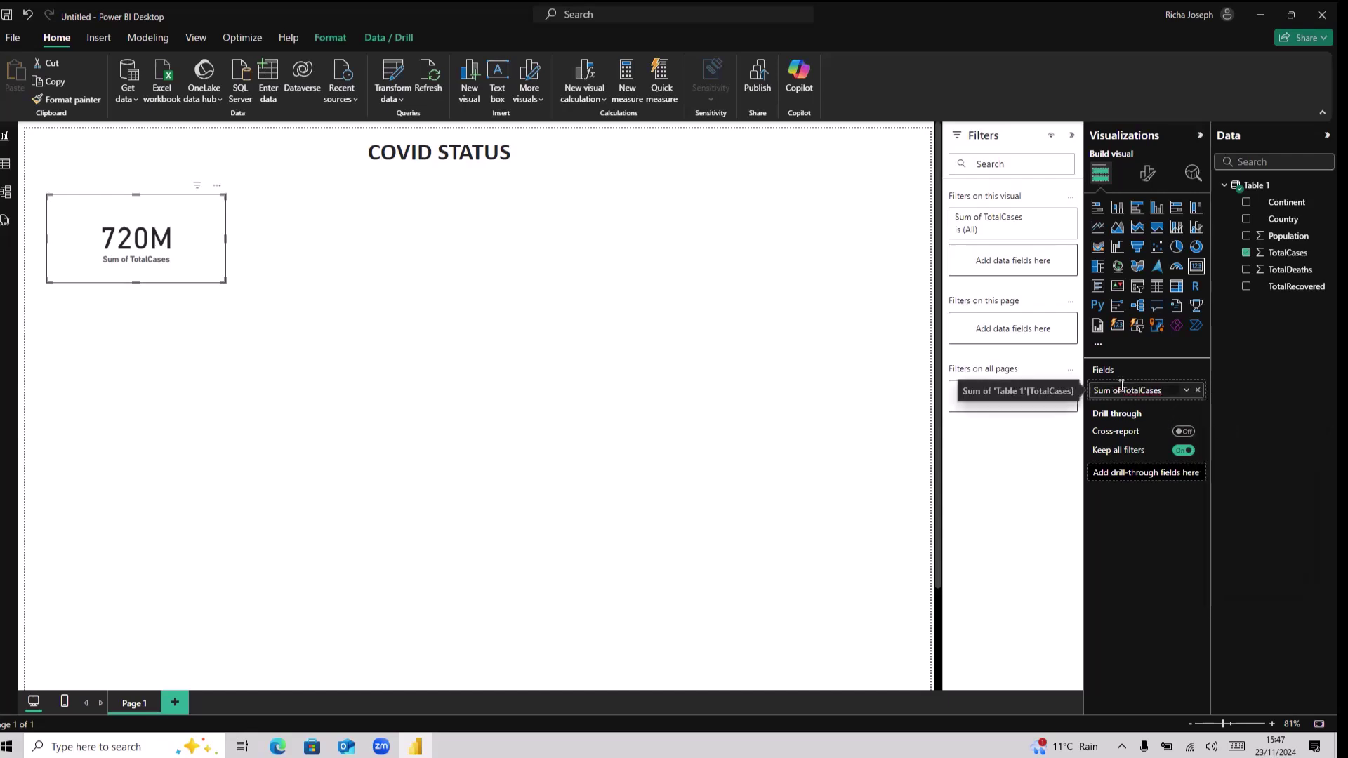
left_click_drag(1124, 387, 1095, 389)
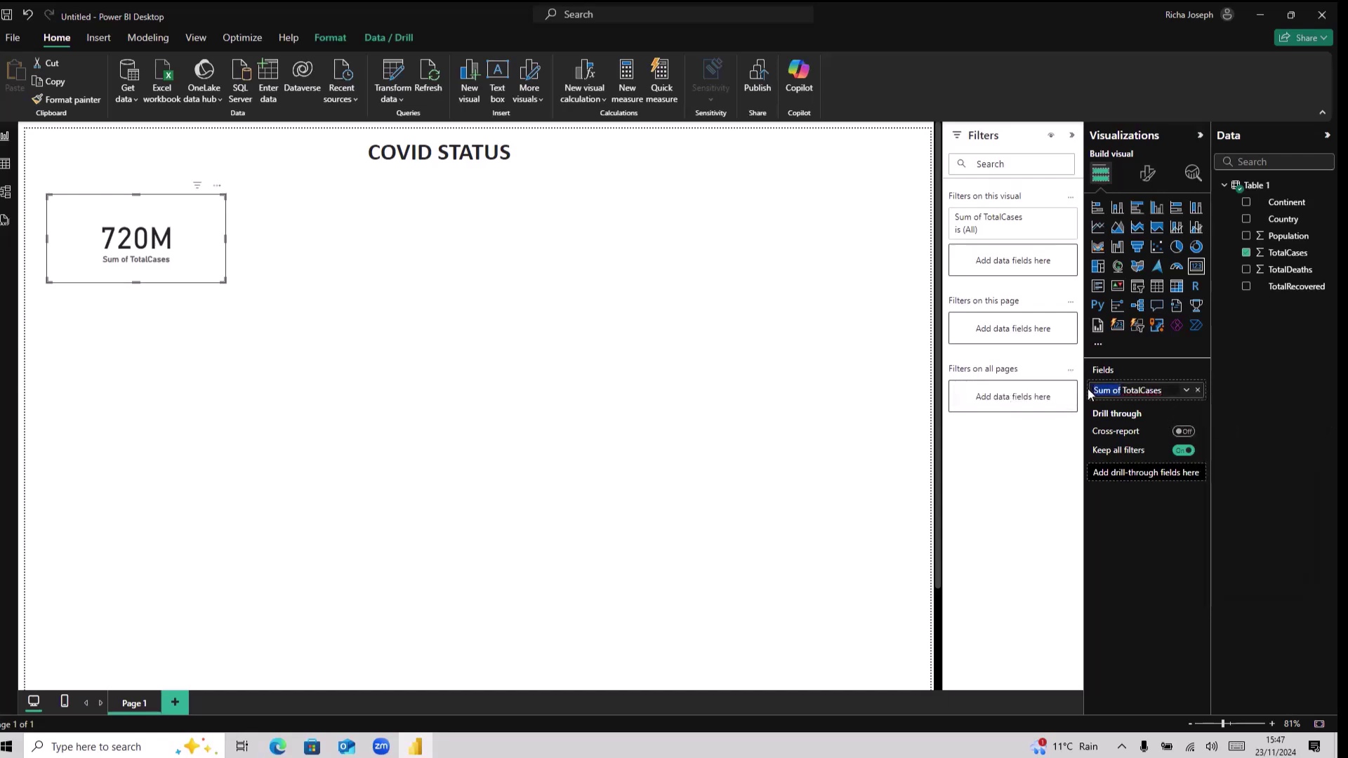
key("BackSpace")
key("Return")
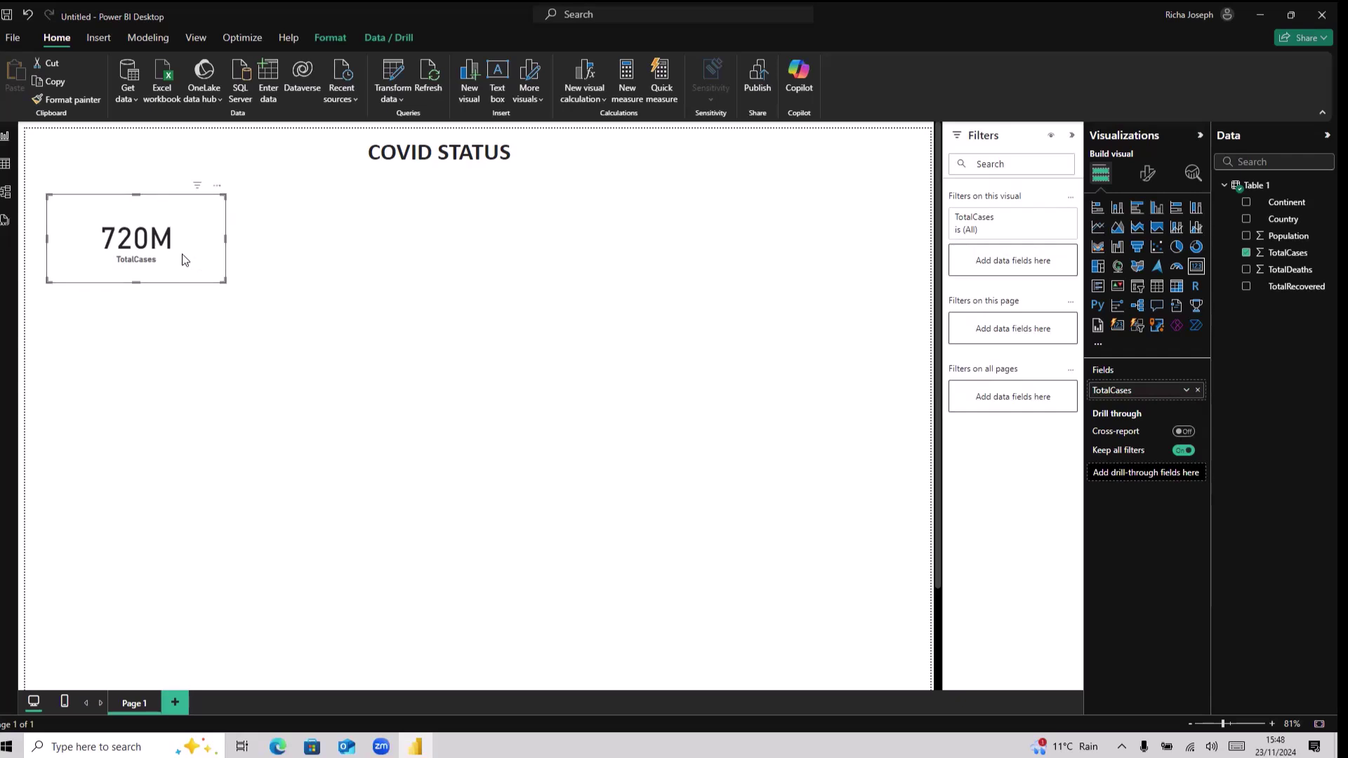
Turn on tooltips in the general formatting of the TotalCases card.
left_click(1148, 173)
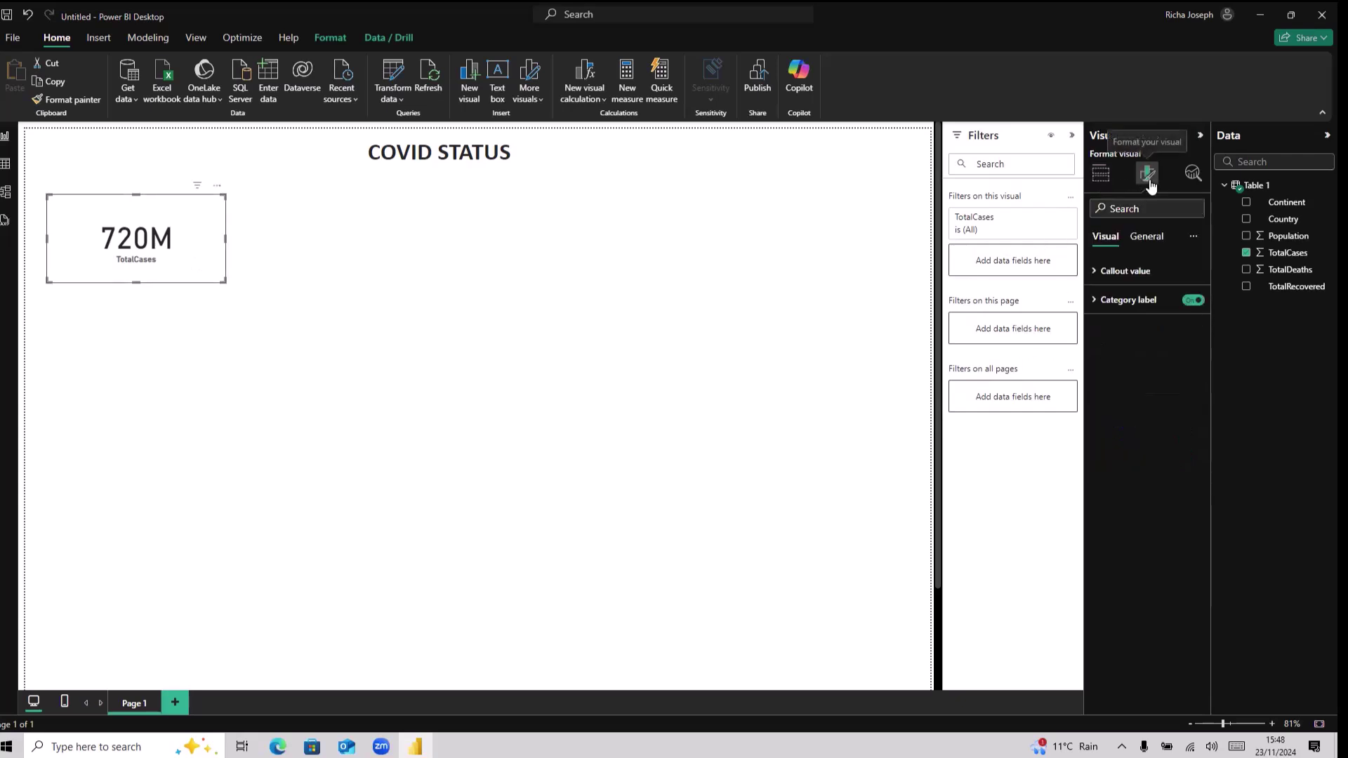
left_click(1098, 274)
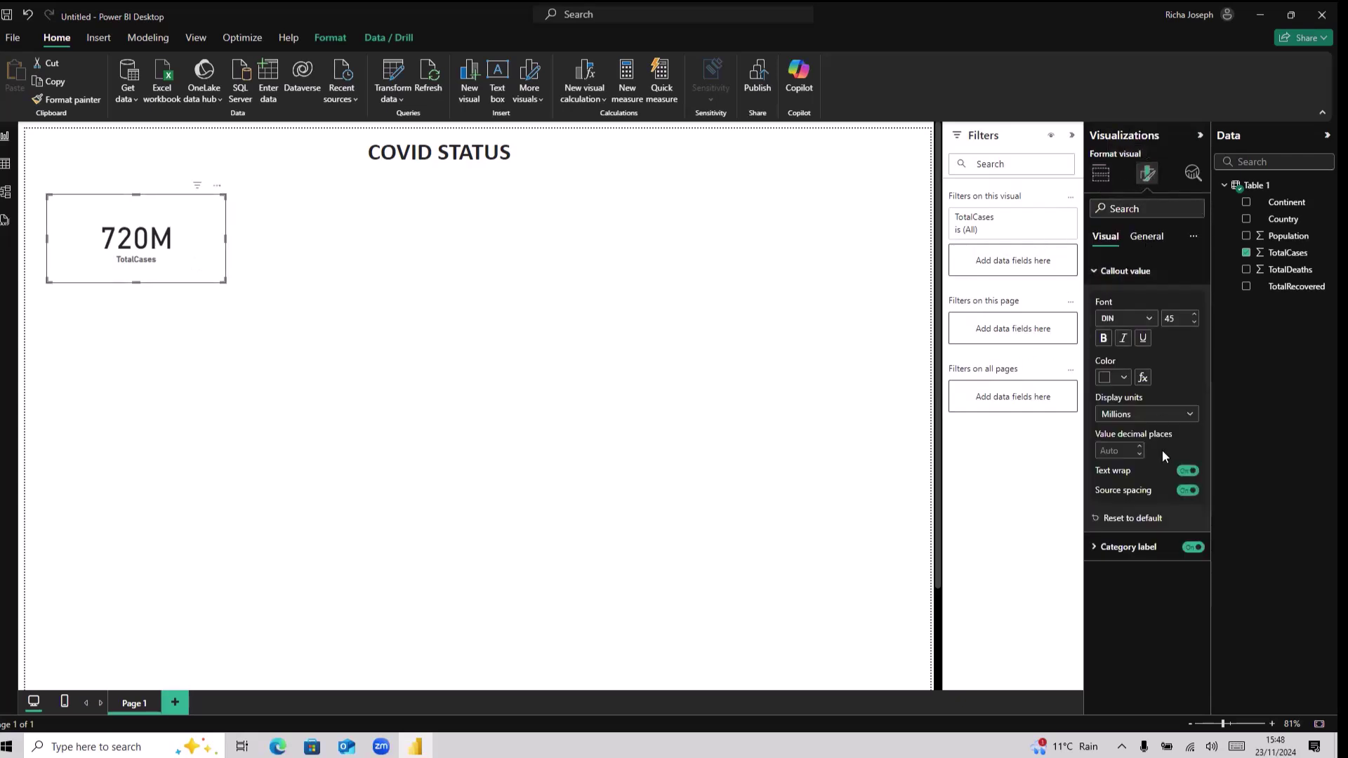
left_click(1152, 237)
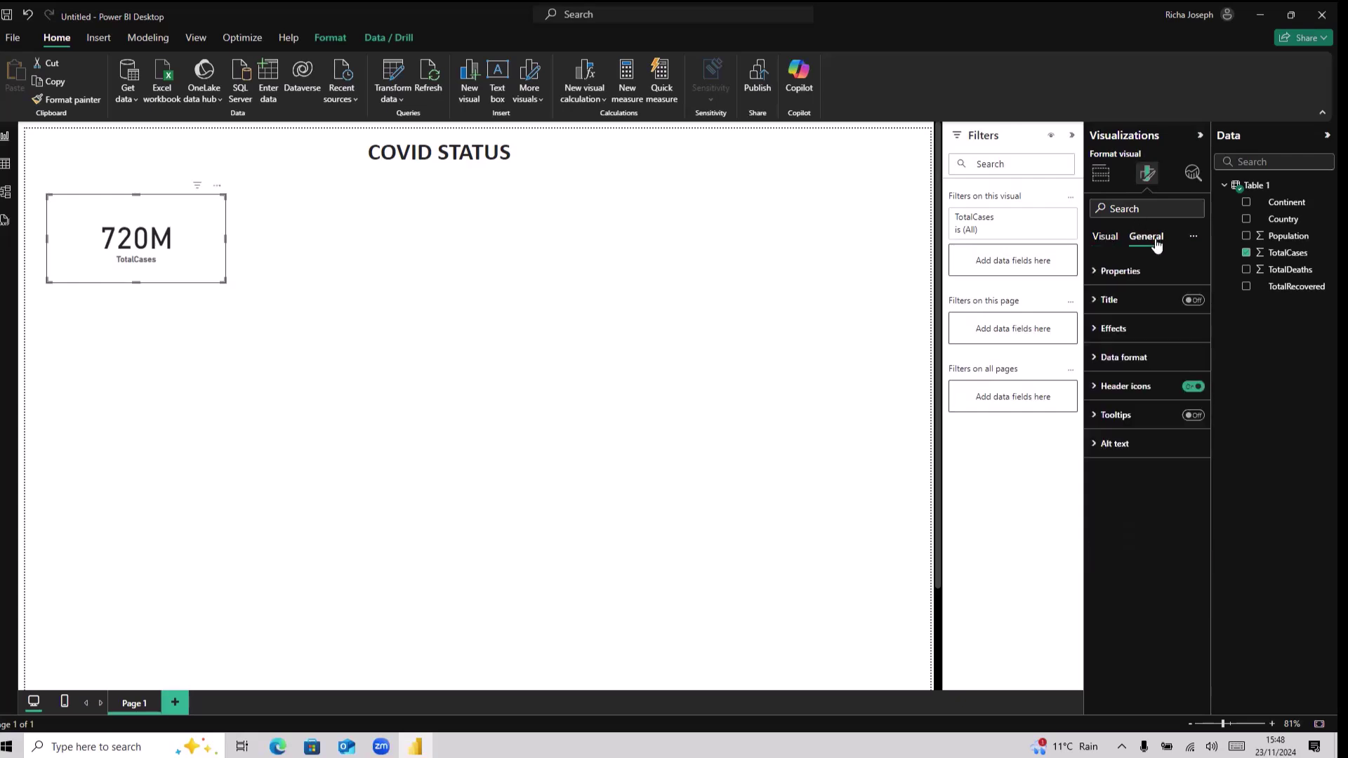
left_click(1199, 303)
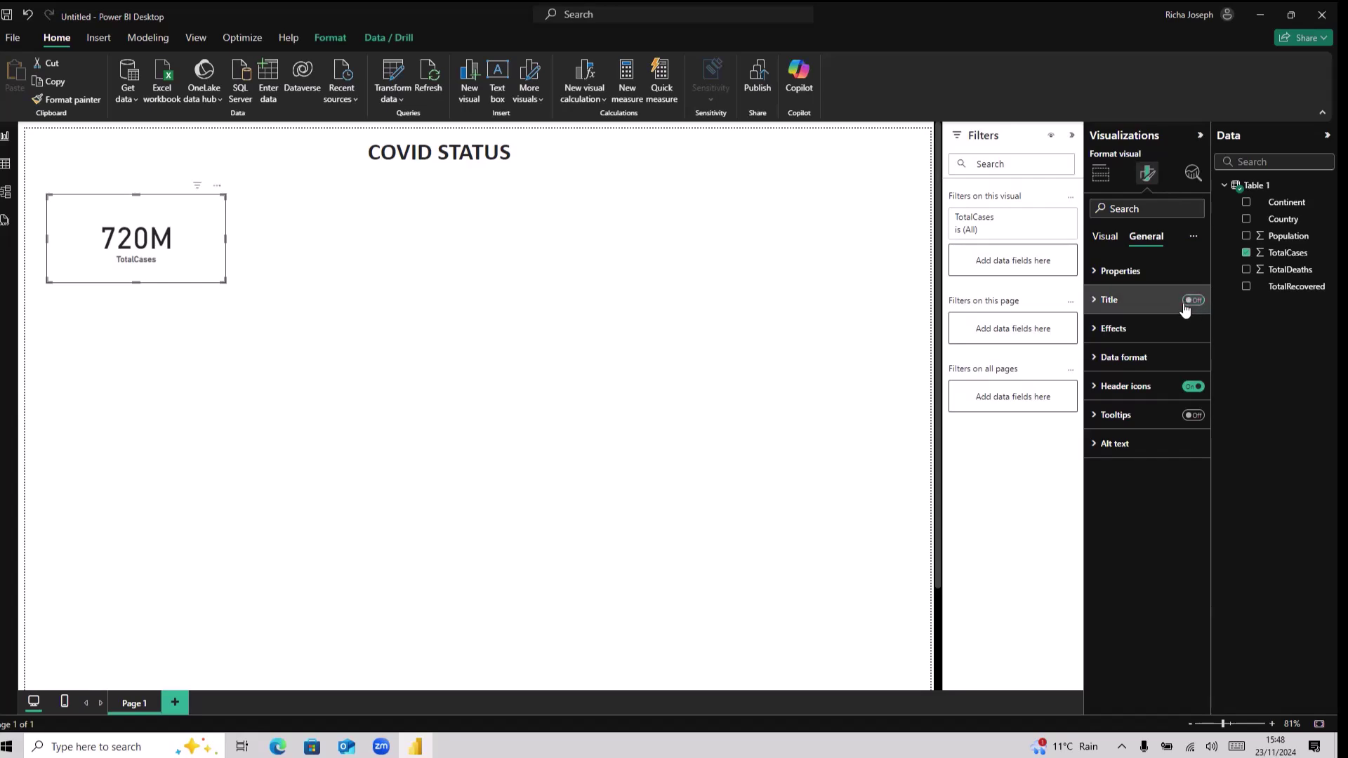
left_click(1194, 416)
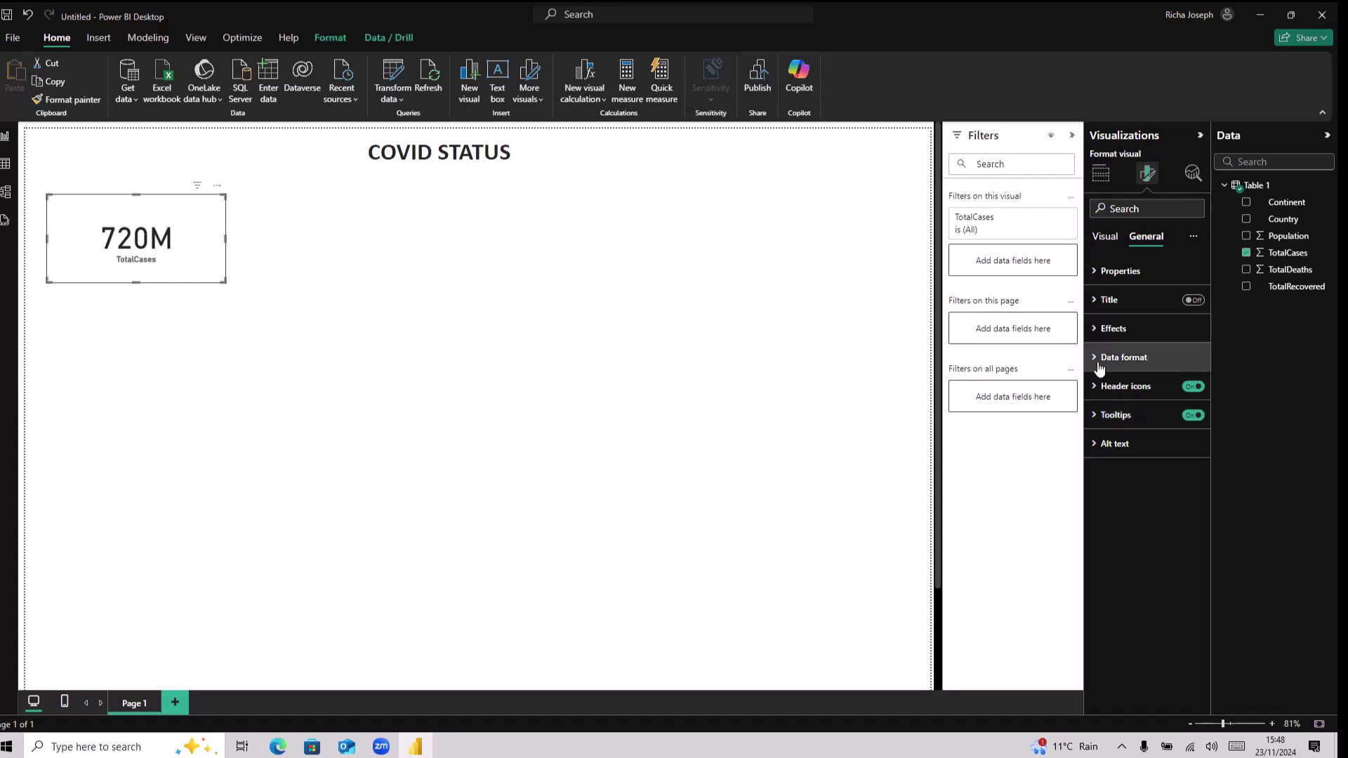
Turn on the shadow effect for the TotalCases card and deselect it.
left_click(1106, 329)
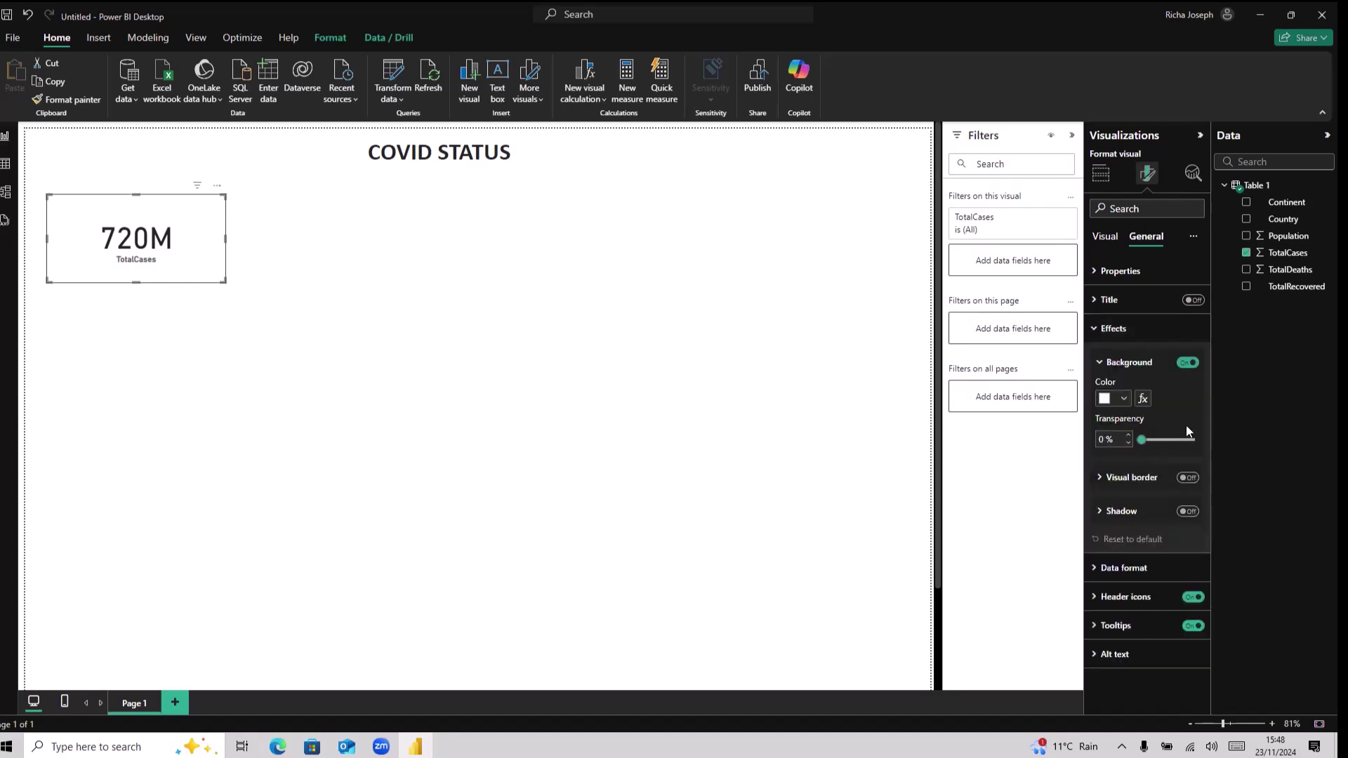
left_click(1099, 513)
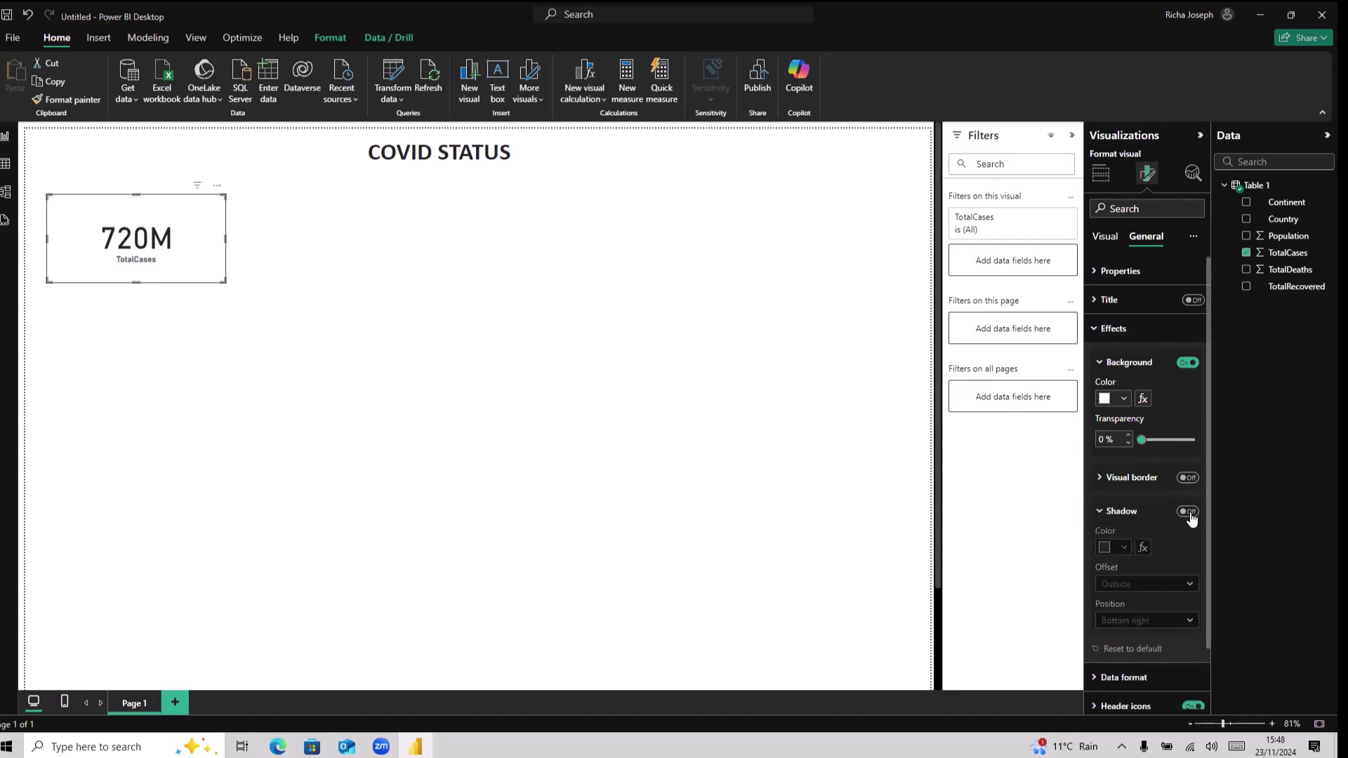
left_click(1189, 512)
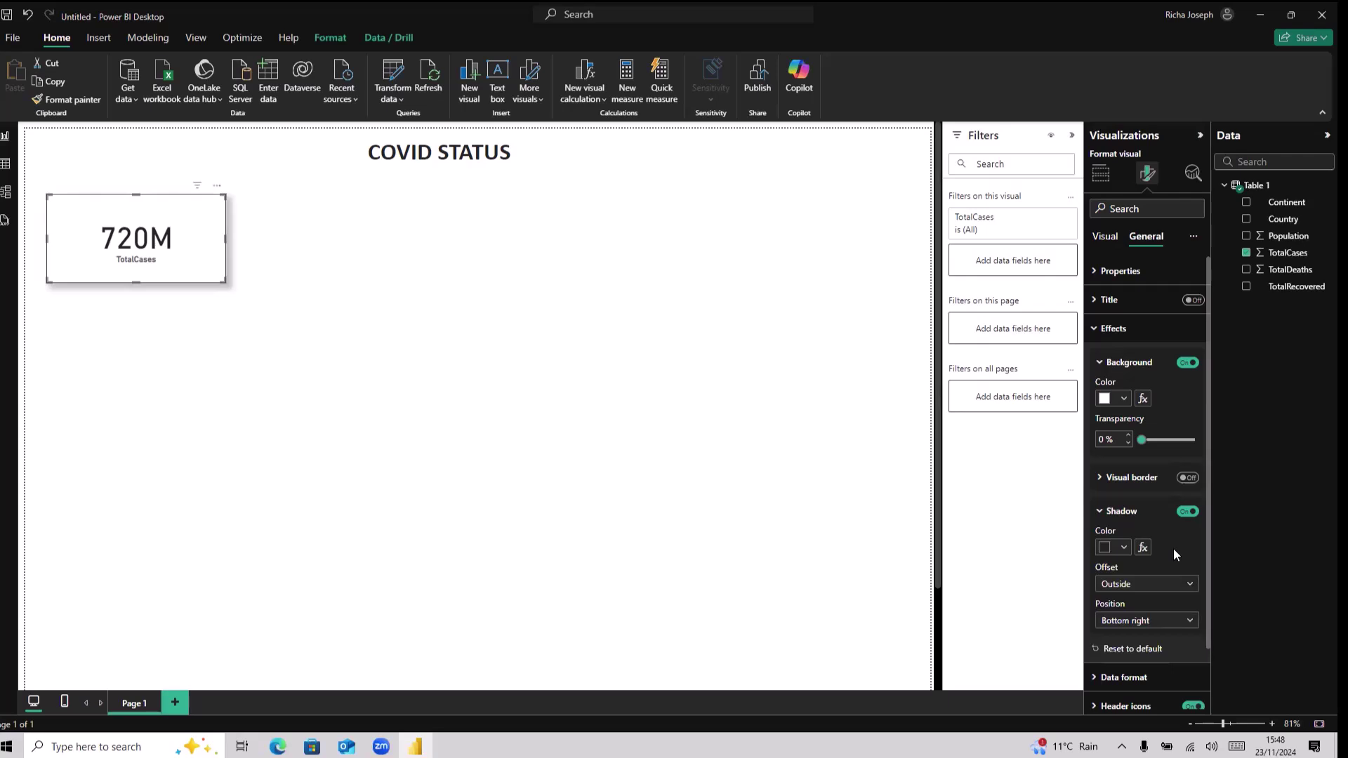
left_click(438, 281)
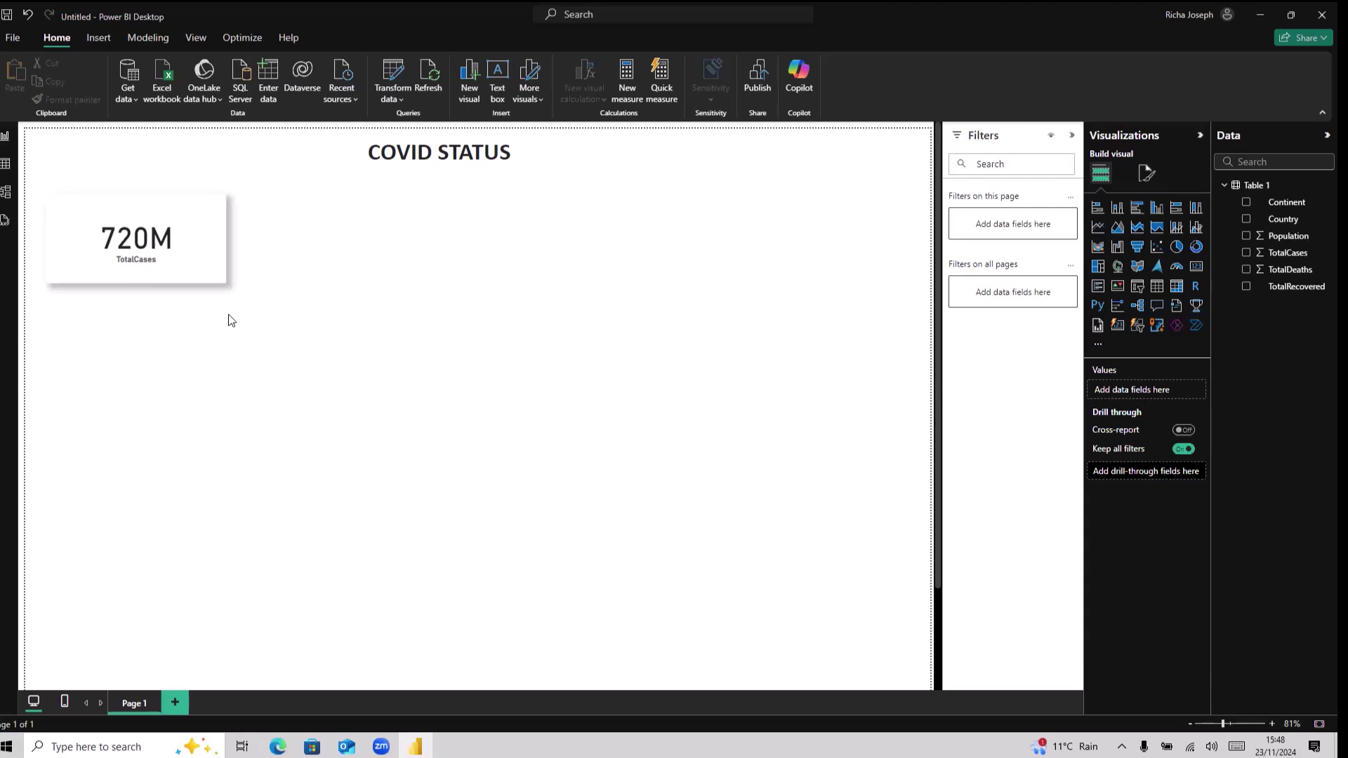
Duplicate the TotalCases card and place the copy to its right, aligned with the original.
left_click(210, 274)
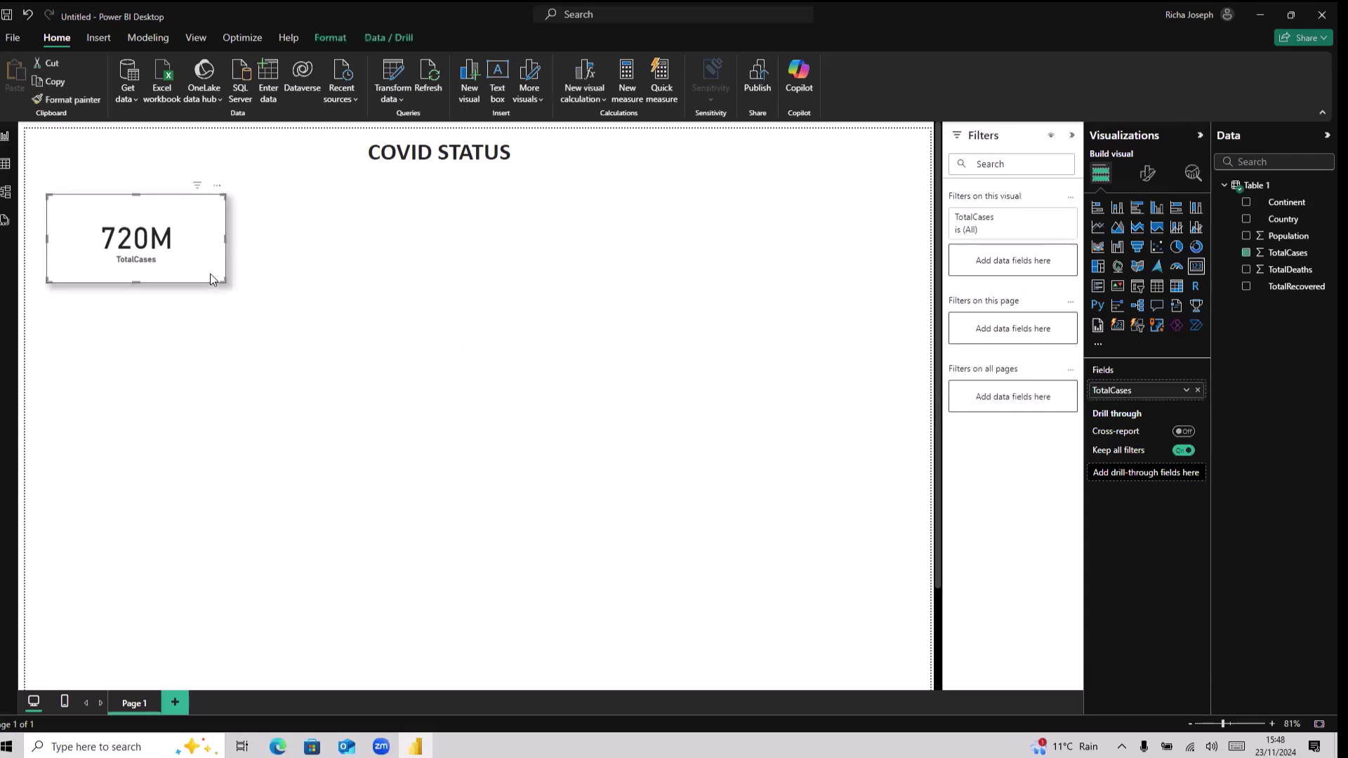
key("ctrl+c")
key("ctrl+v")
left_click_drag(210, 272, 438, 272)
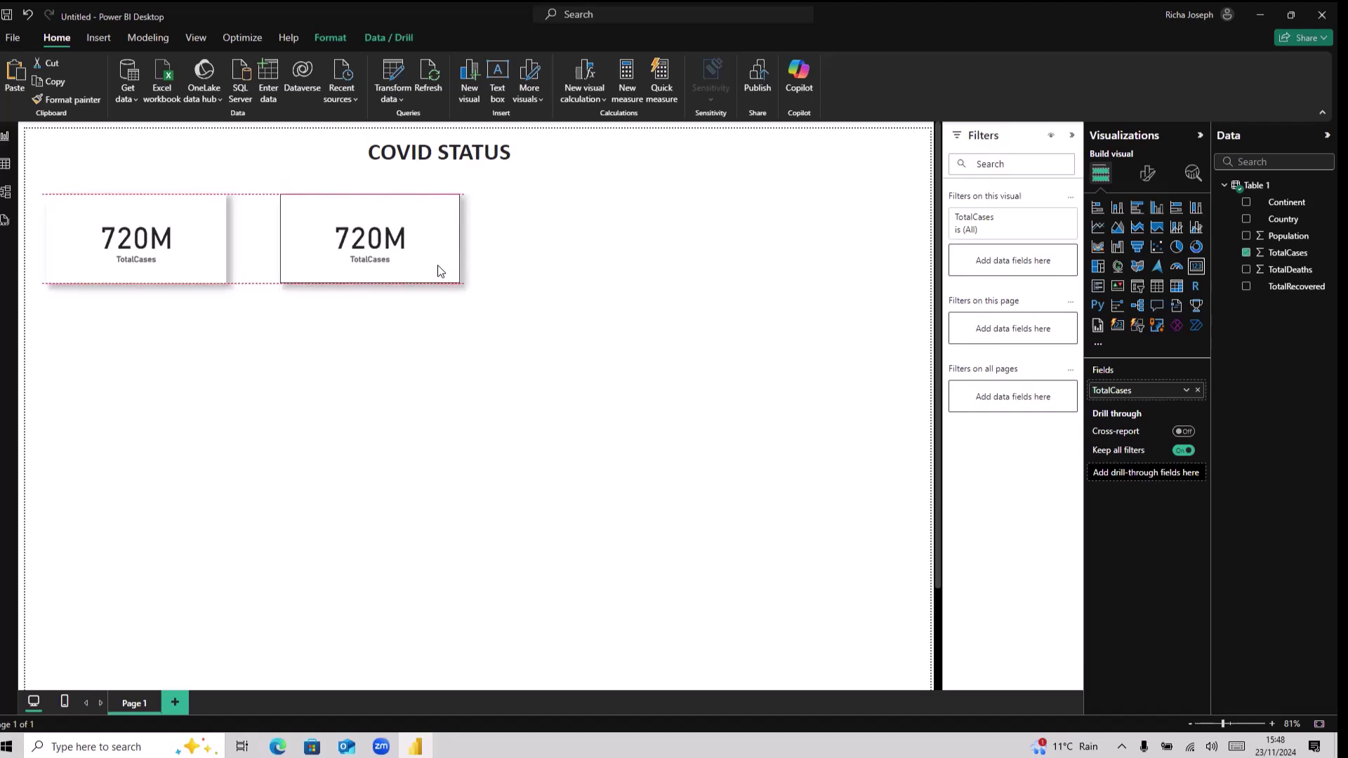
left_click_drag(440, 271, 441, 273)
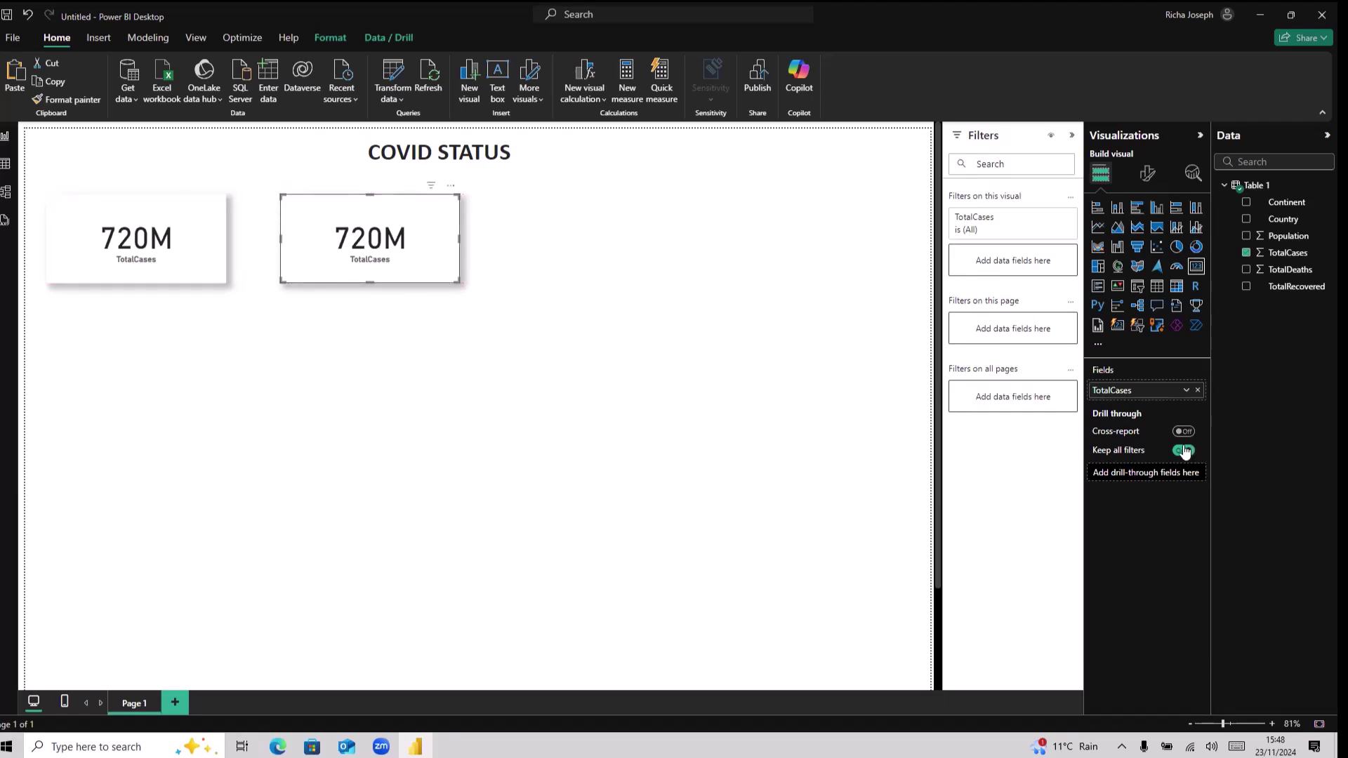
Replace the field of the copied card with the sum of TotalDeaths and rename it TotalDeaths for this visual.
left_click(1197, 391)
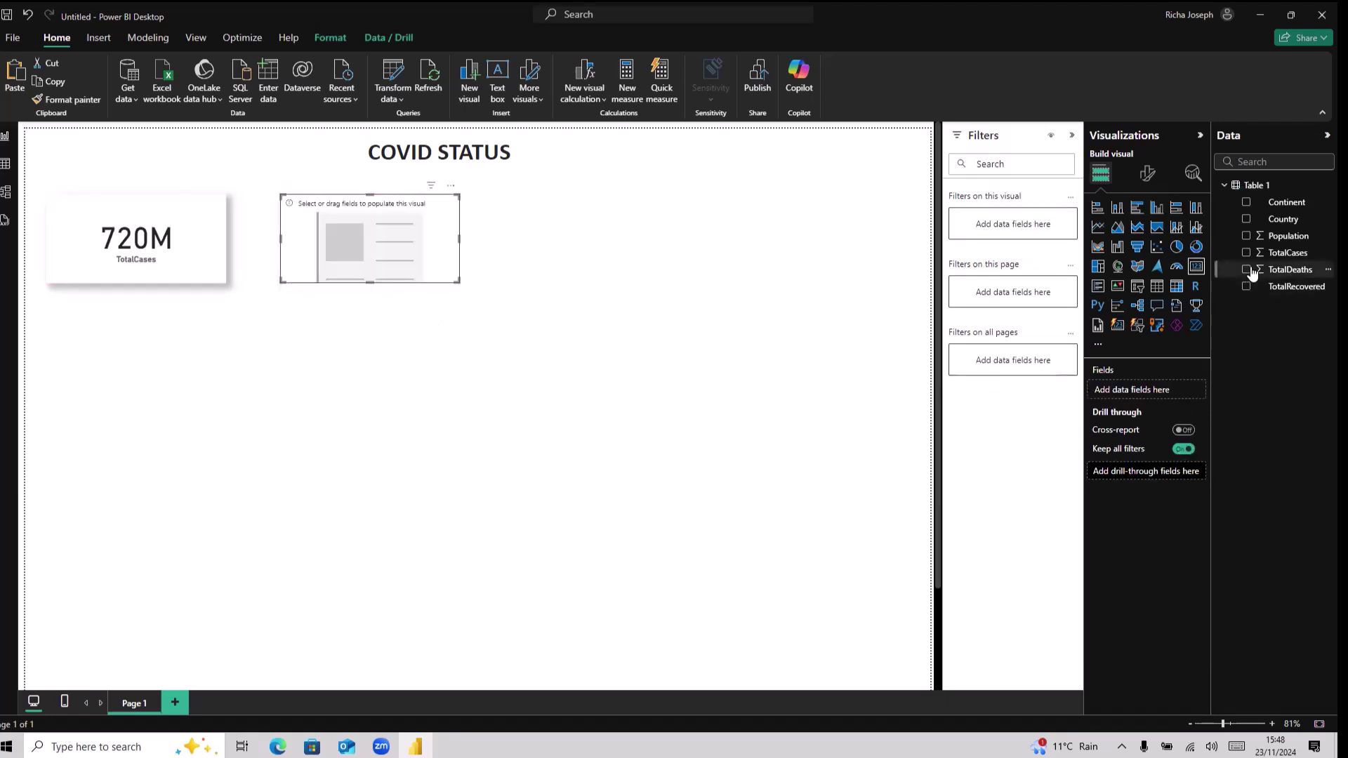
left_click(1247, 270)
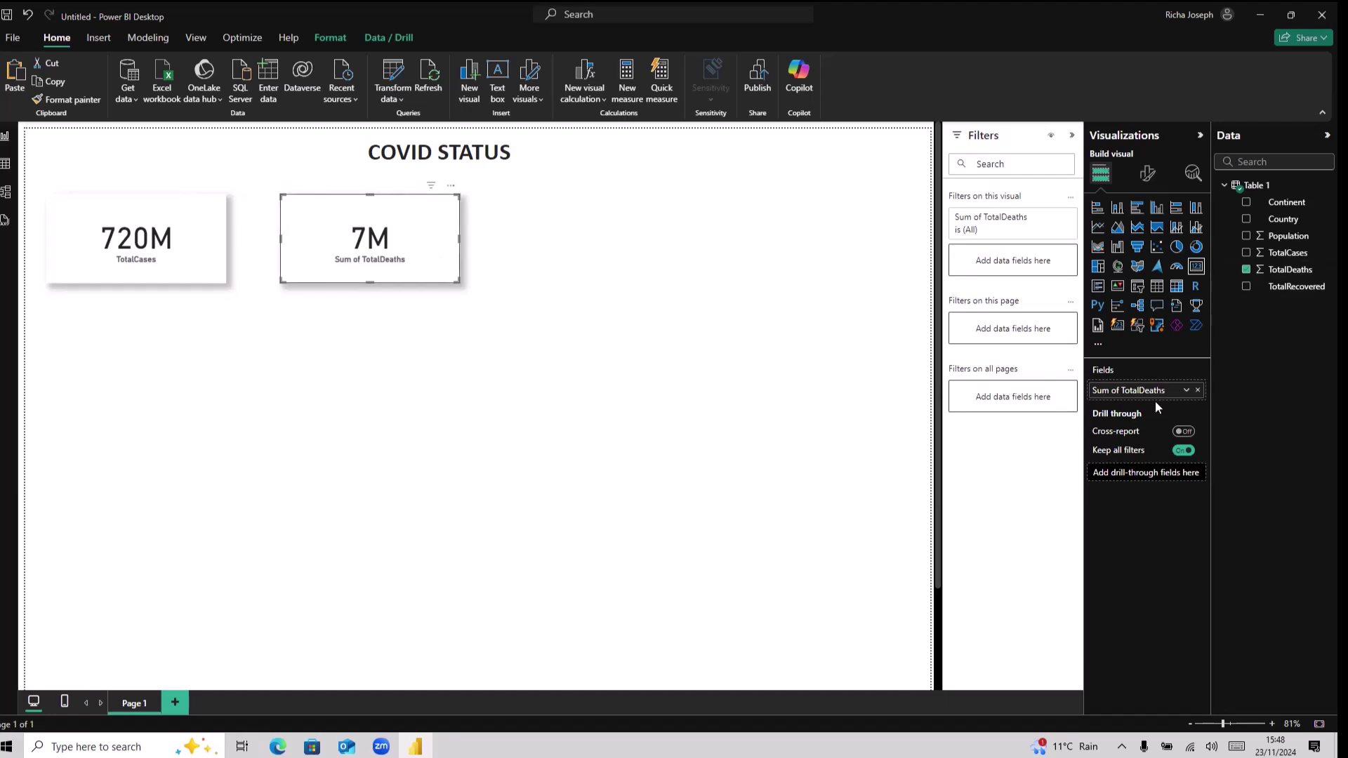
left_click(1186, 390)
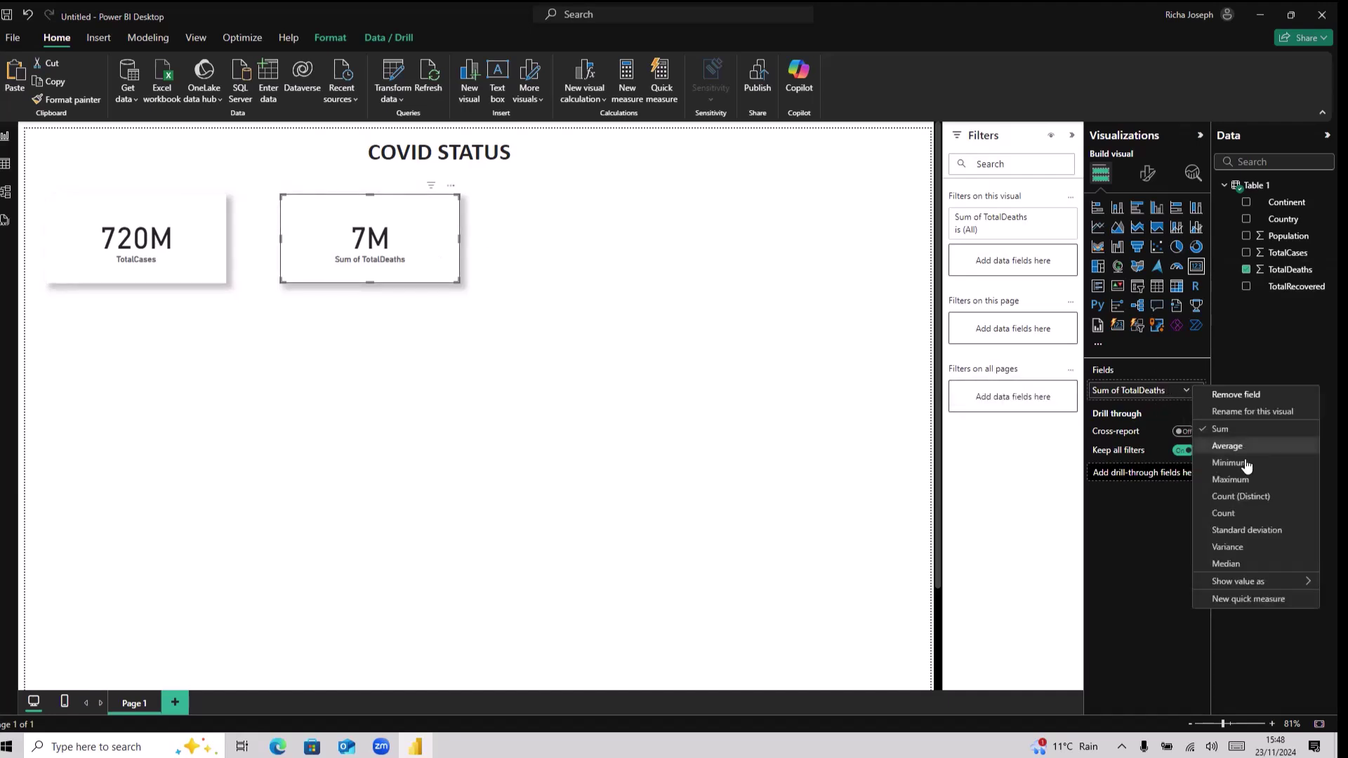
left_click(1250, 413)
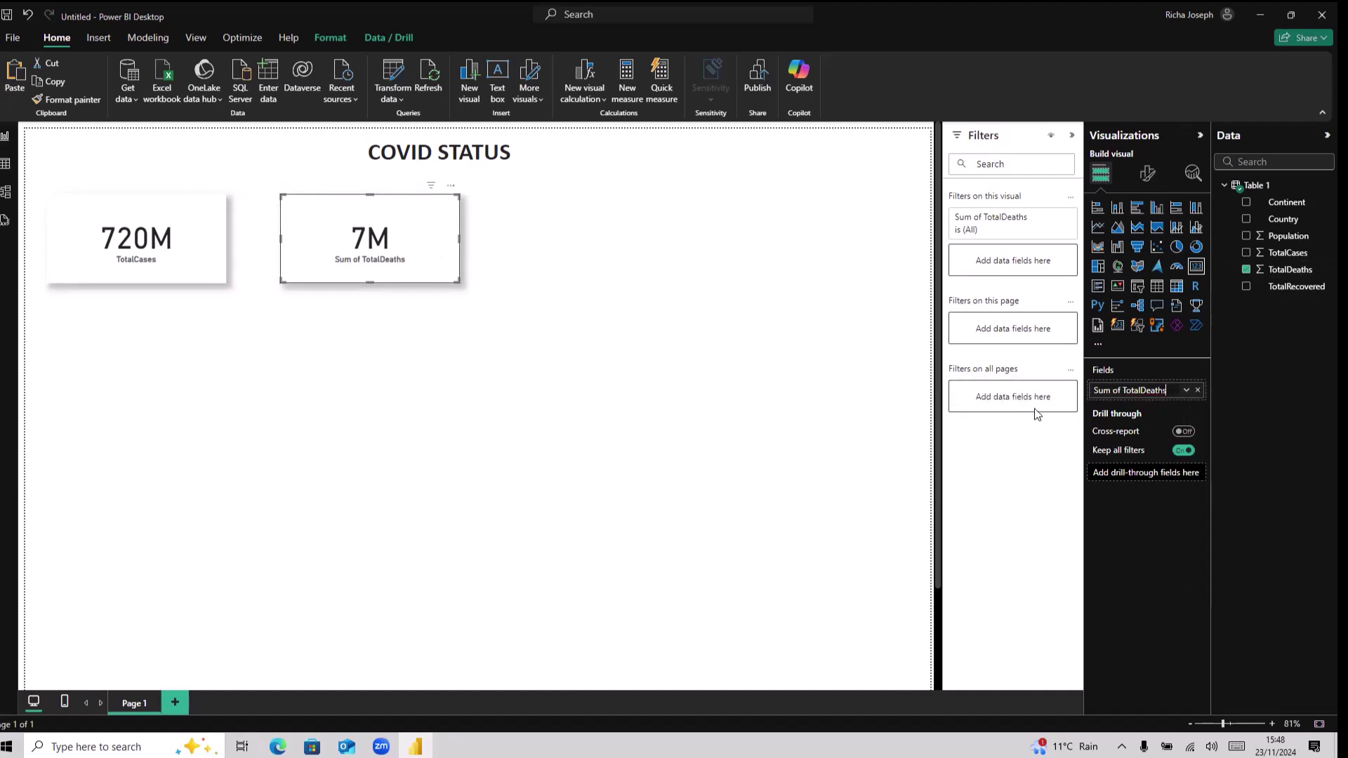
left_click_drag(1124, 391, 1069, 390)
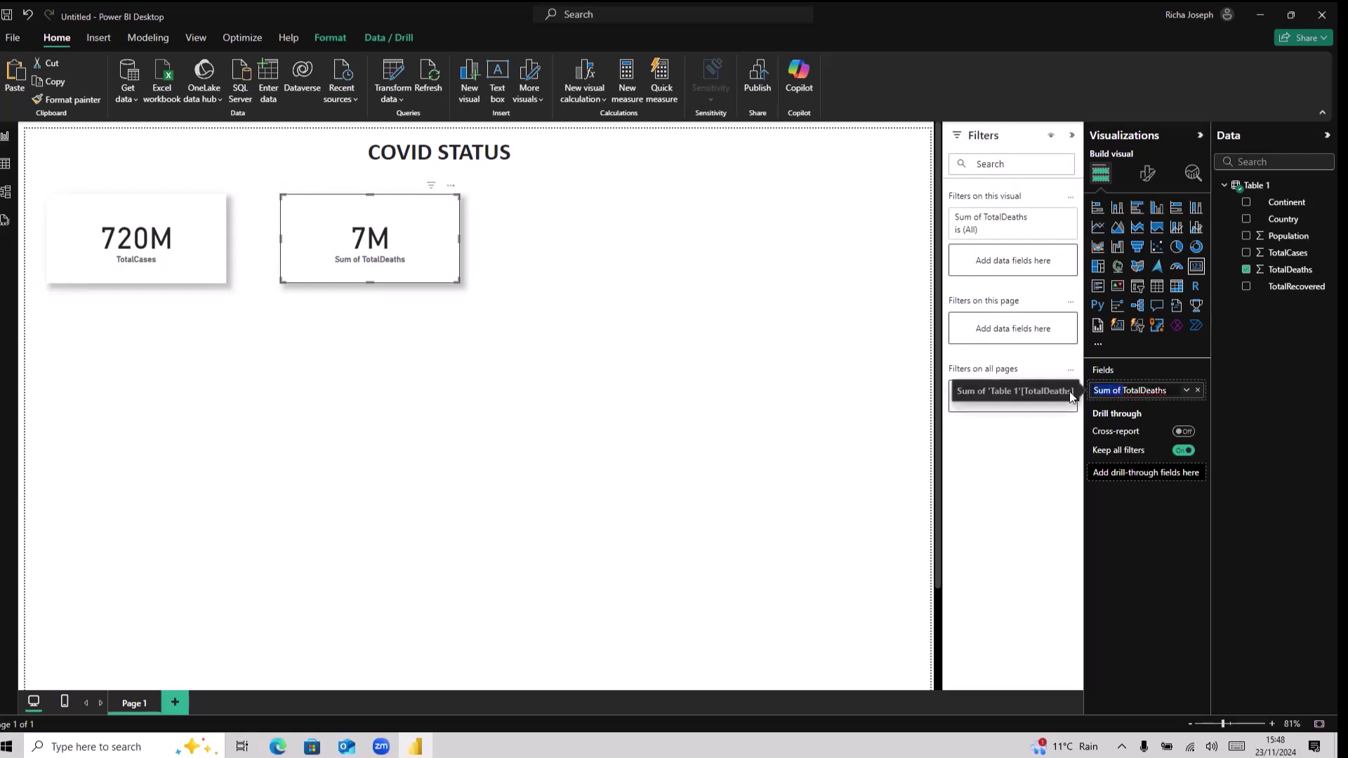
key("BackSpace")
key("Return")
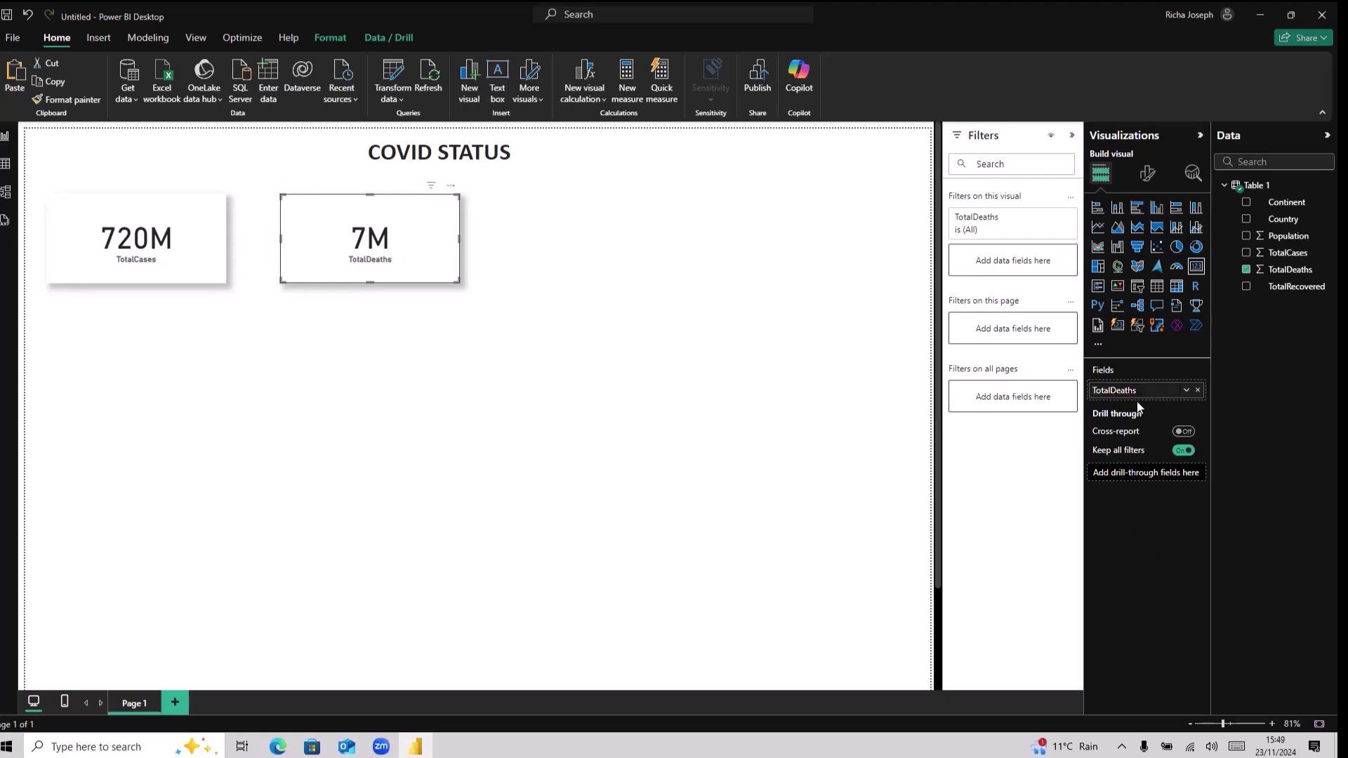
Add a space to the second card's field name so that it reads Total Deaths.
left_click(1186, 392)
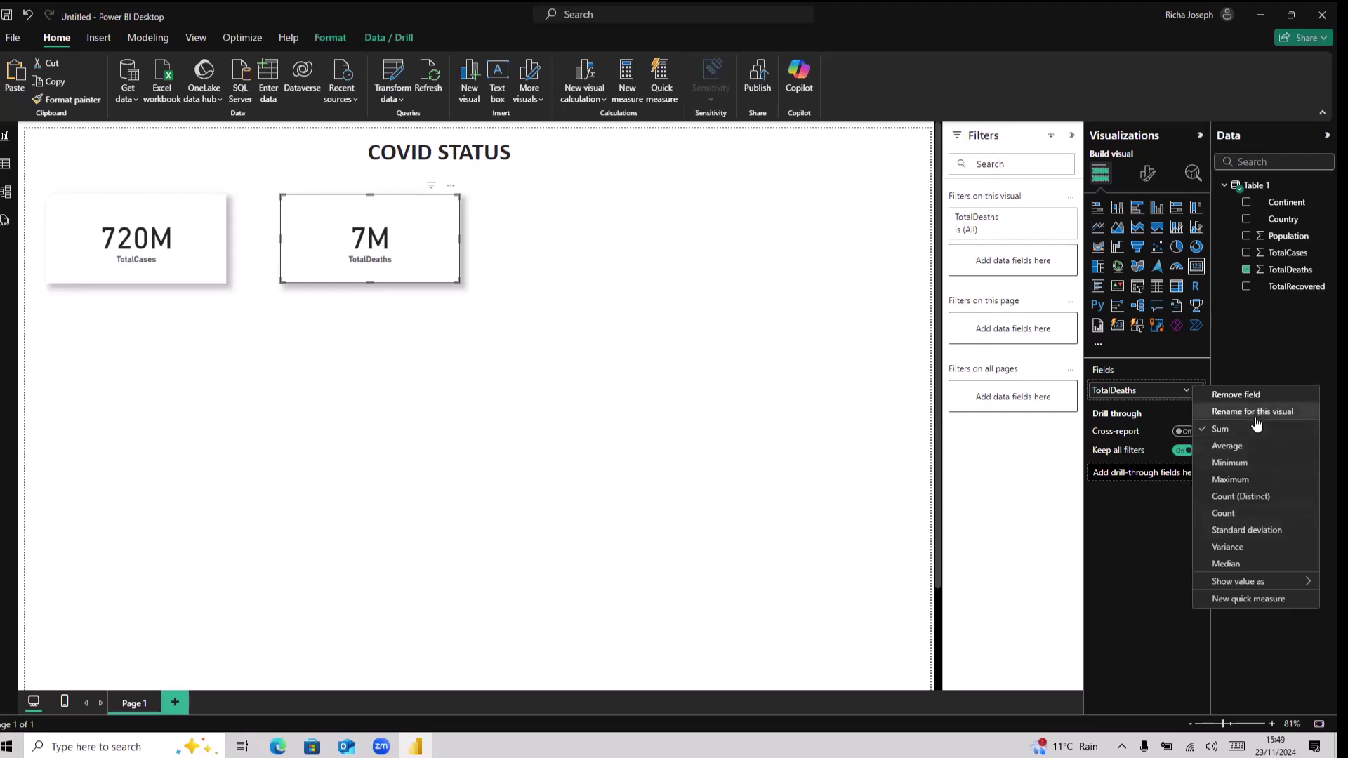
left_click(1257, 417)
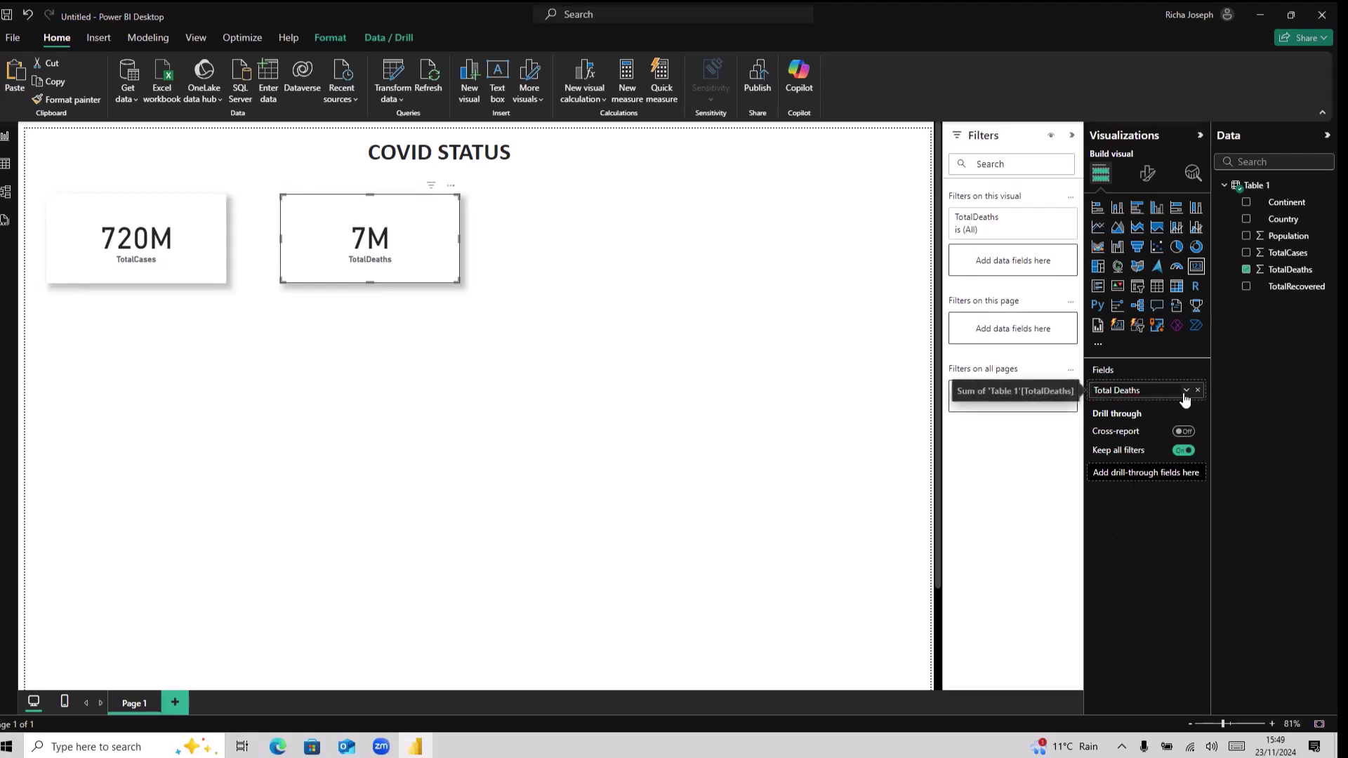
key("Return")
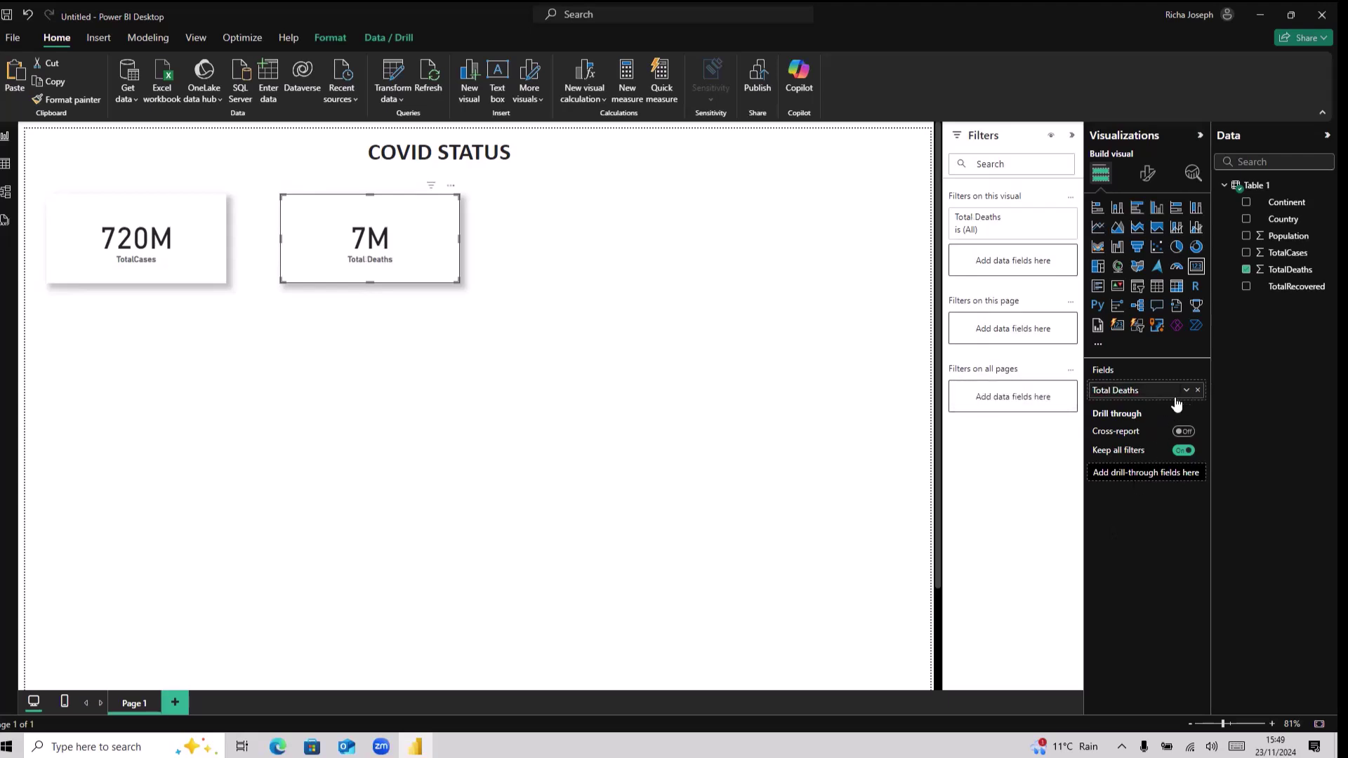
Rename the first card's field as Total Cases for this visual.
left_click(161, 276)
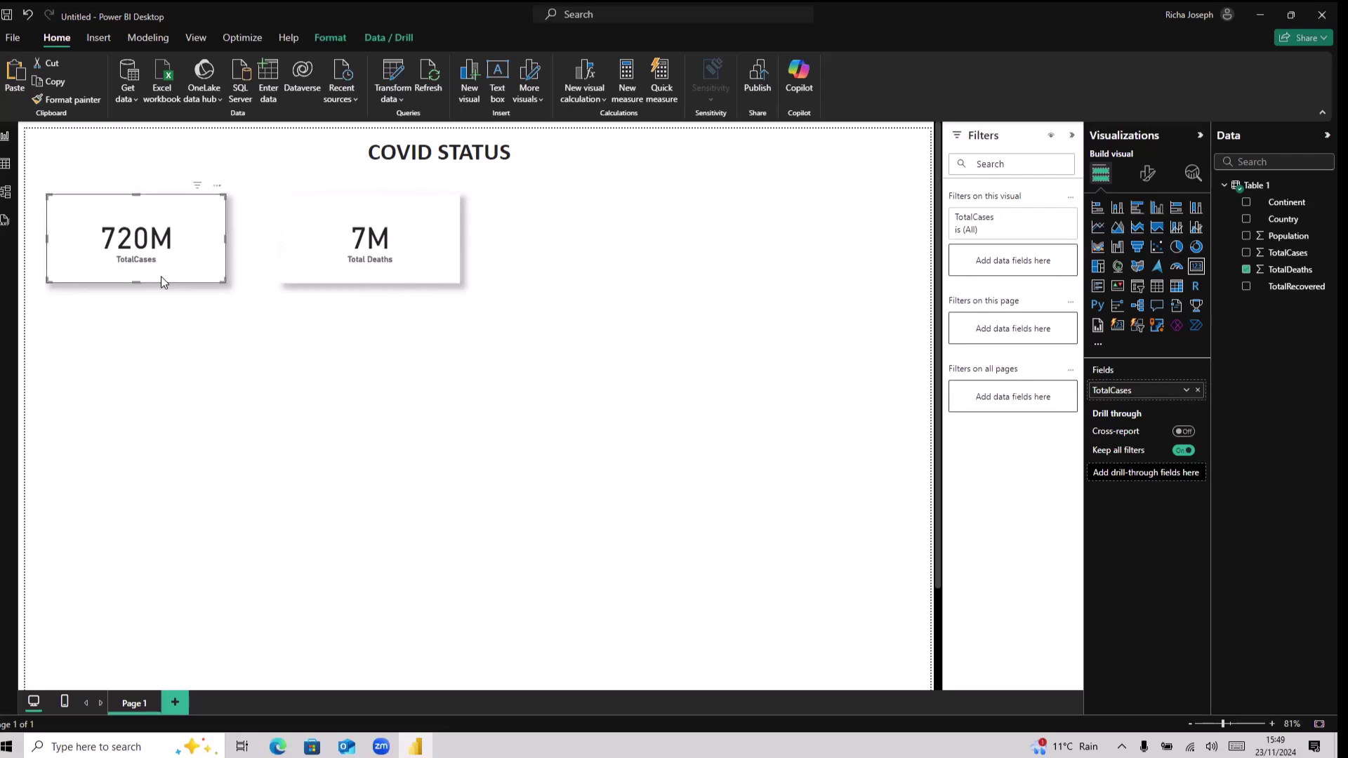
left_click(1186, 392)
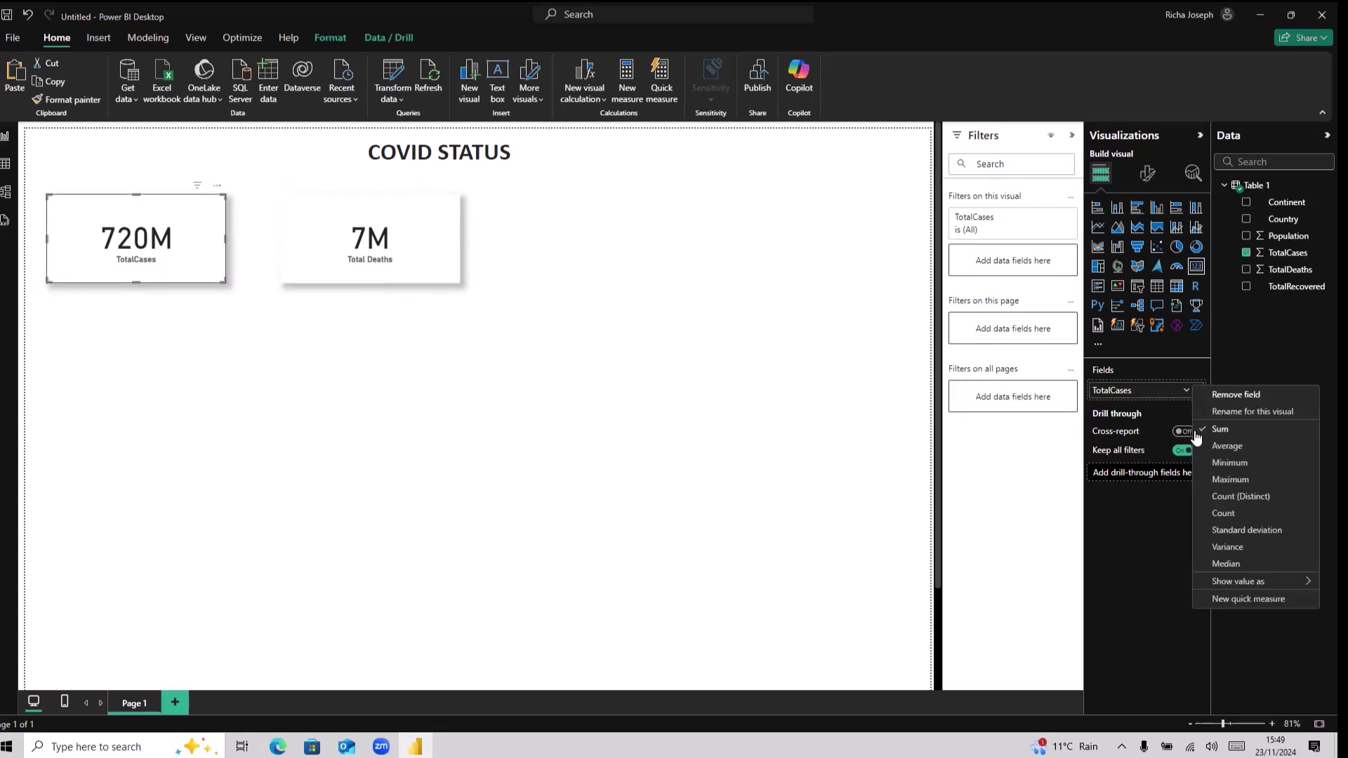
left_click(1249, 421)
left_click(1113, 390)
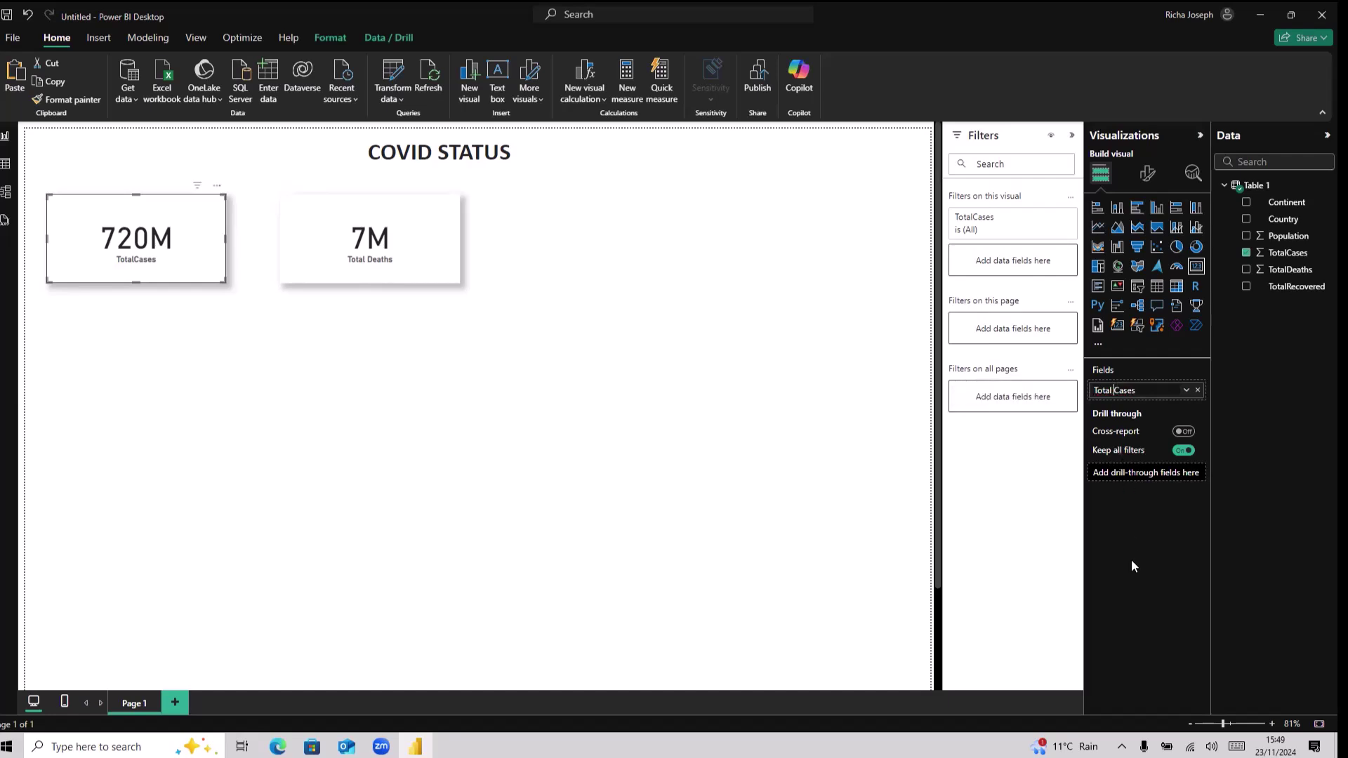
Rename the first card's field to Total Cases and move the Total Deaths card closer beside it.
key("Return")
left_click(1186, 391)
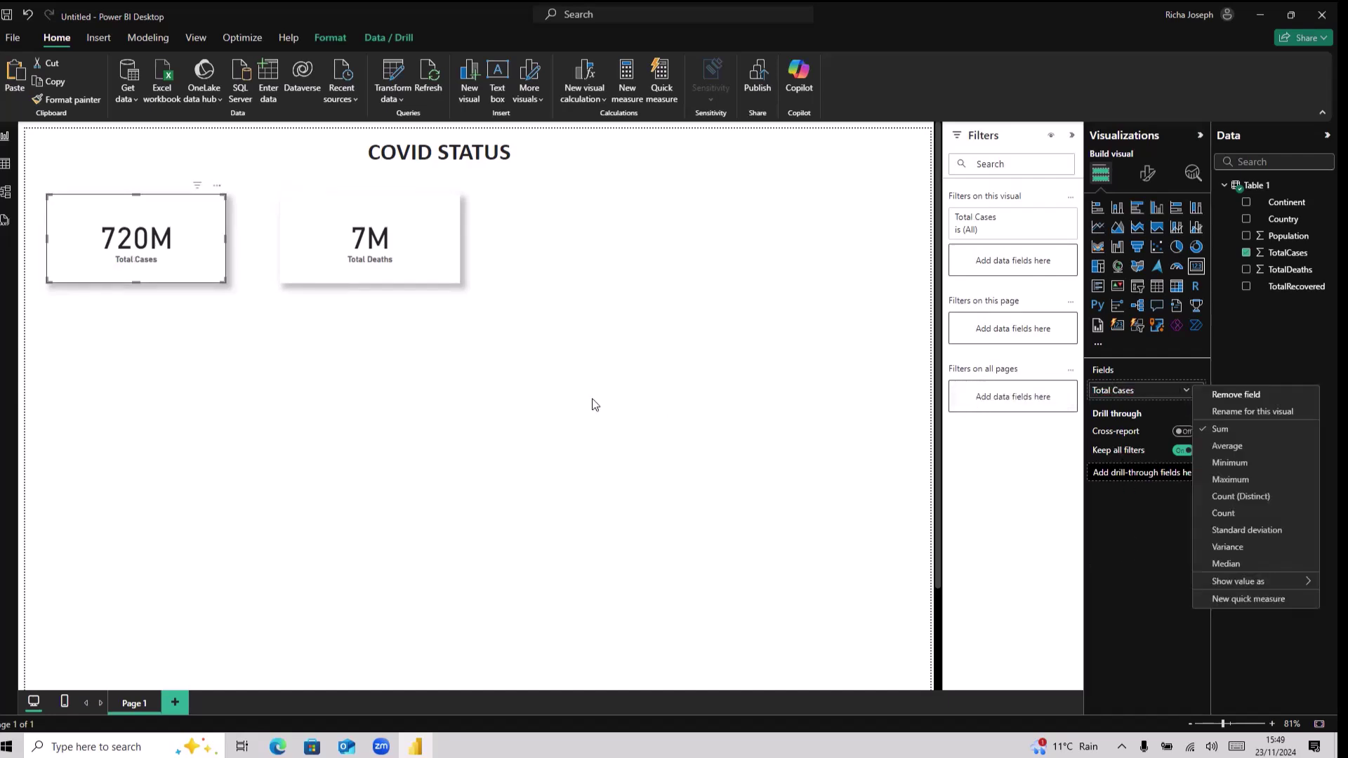
left_click(592, 400)
left_click_drag(442, 220, 409, 219)
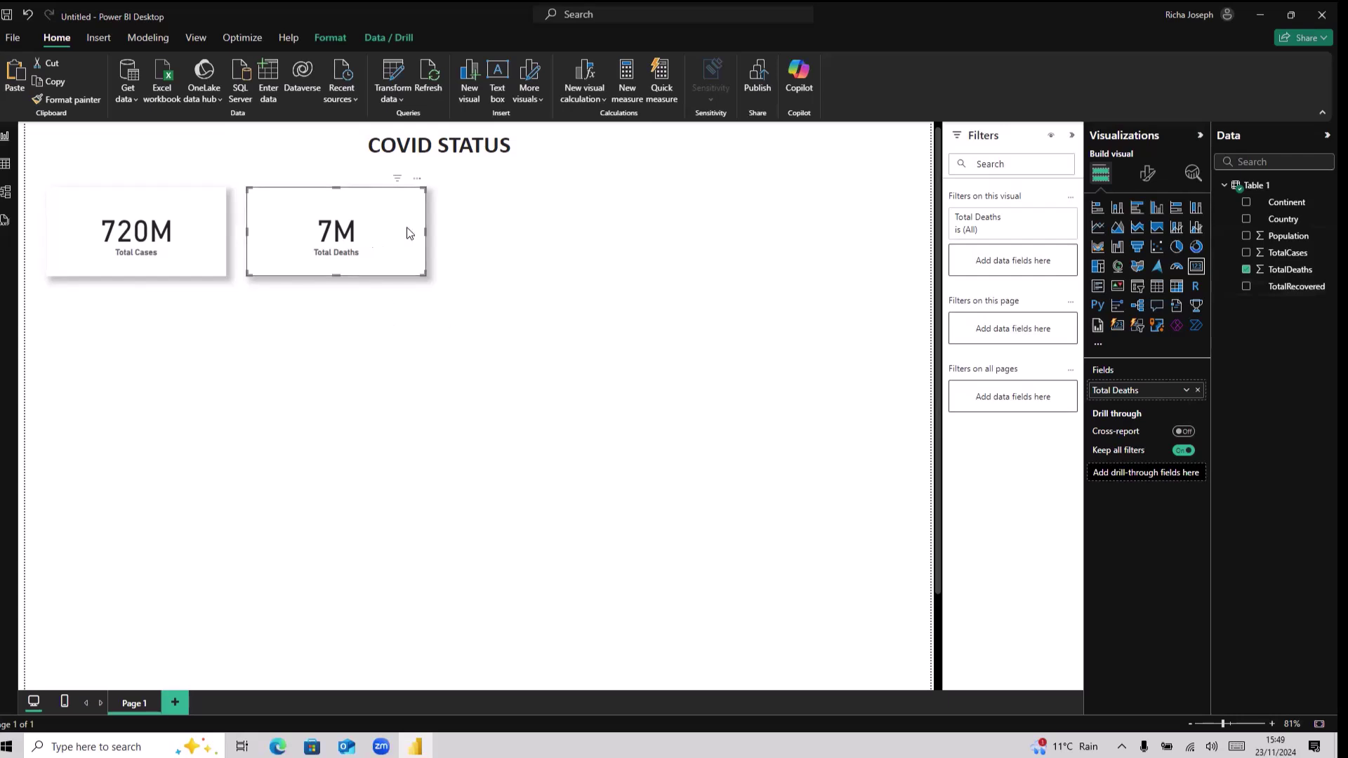
left_click(482, 490)
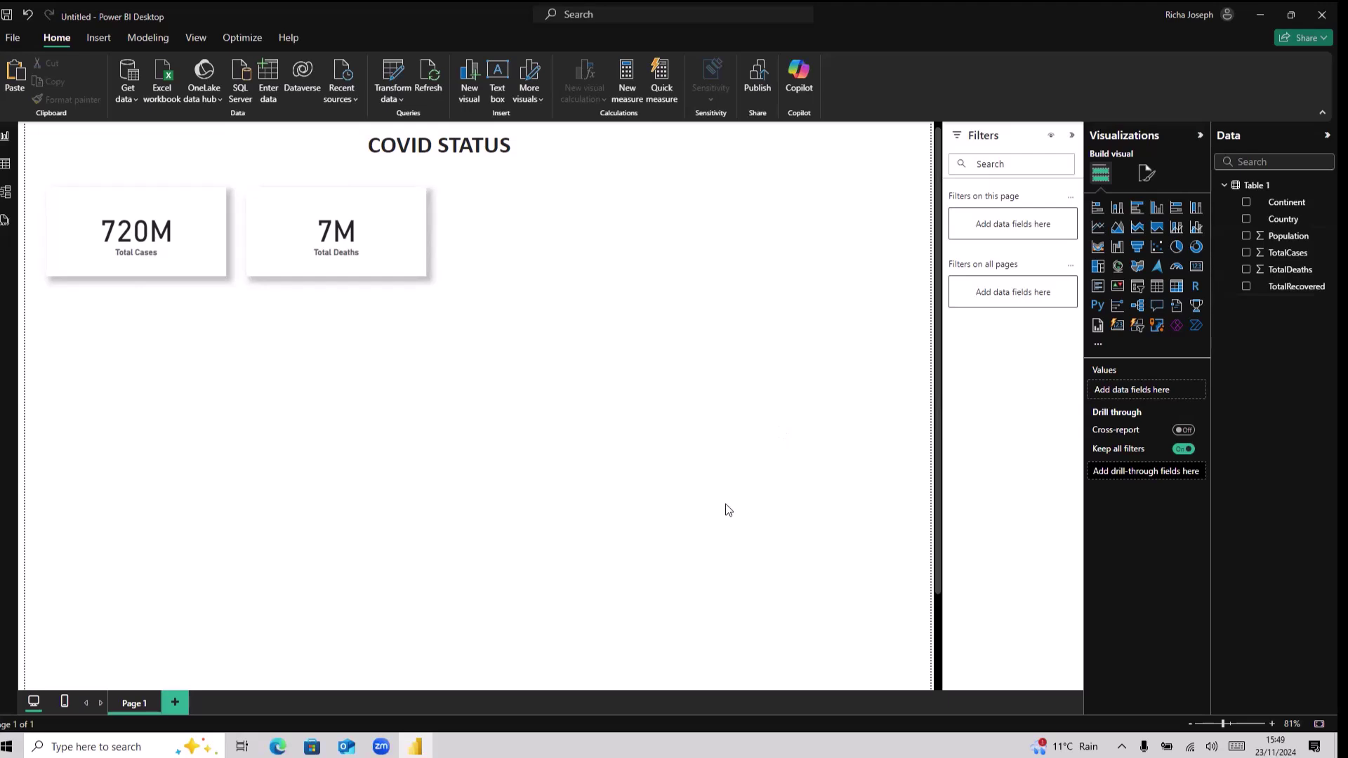
Build a large table beneath the two cards, spanning both, with the Country, TotalCases, TotalDeaths and TotalRecovered fields.
left_click(1159, 289)
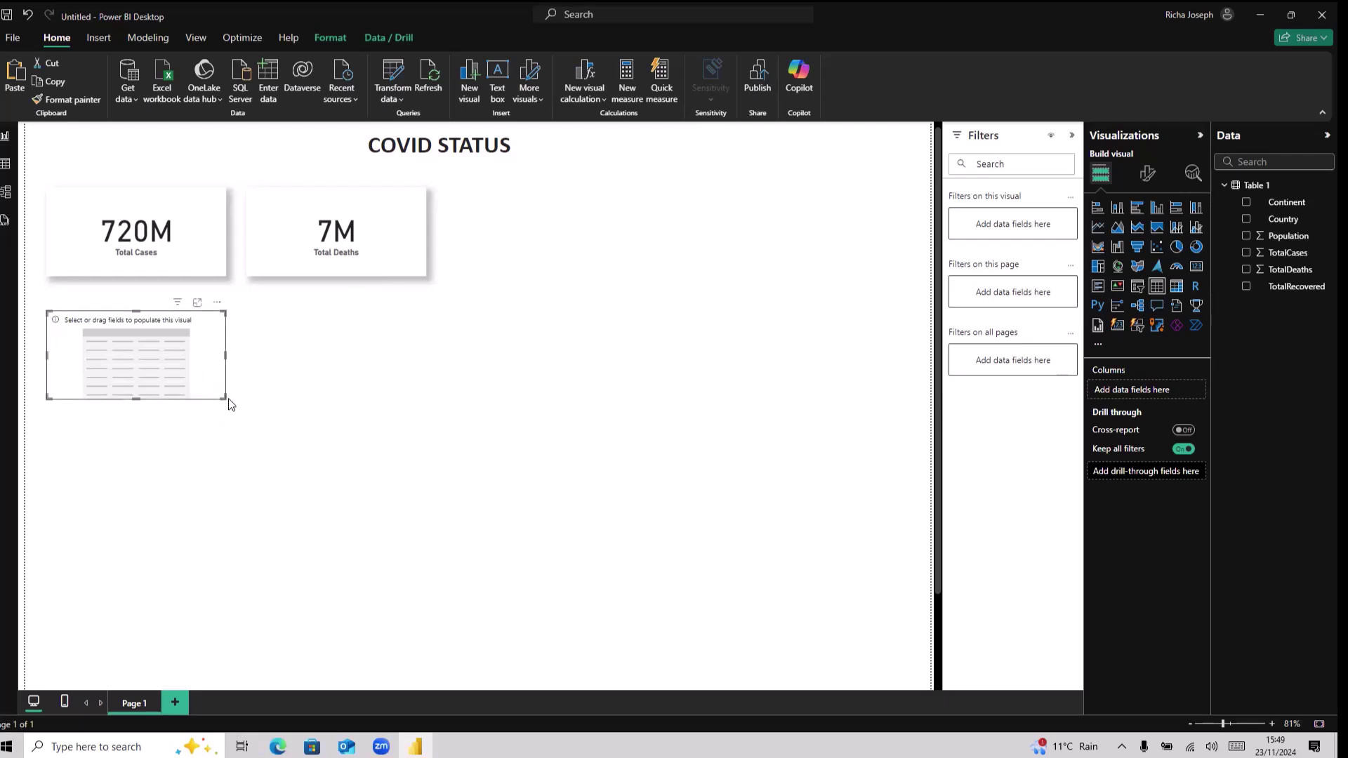
left_click_drag(228, 399, 433, 658)
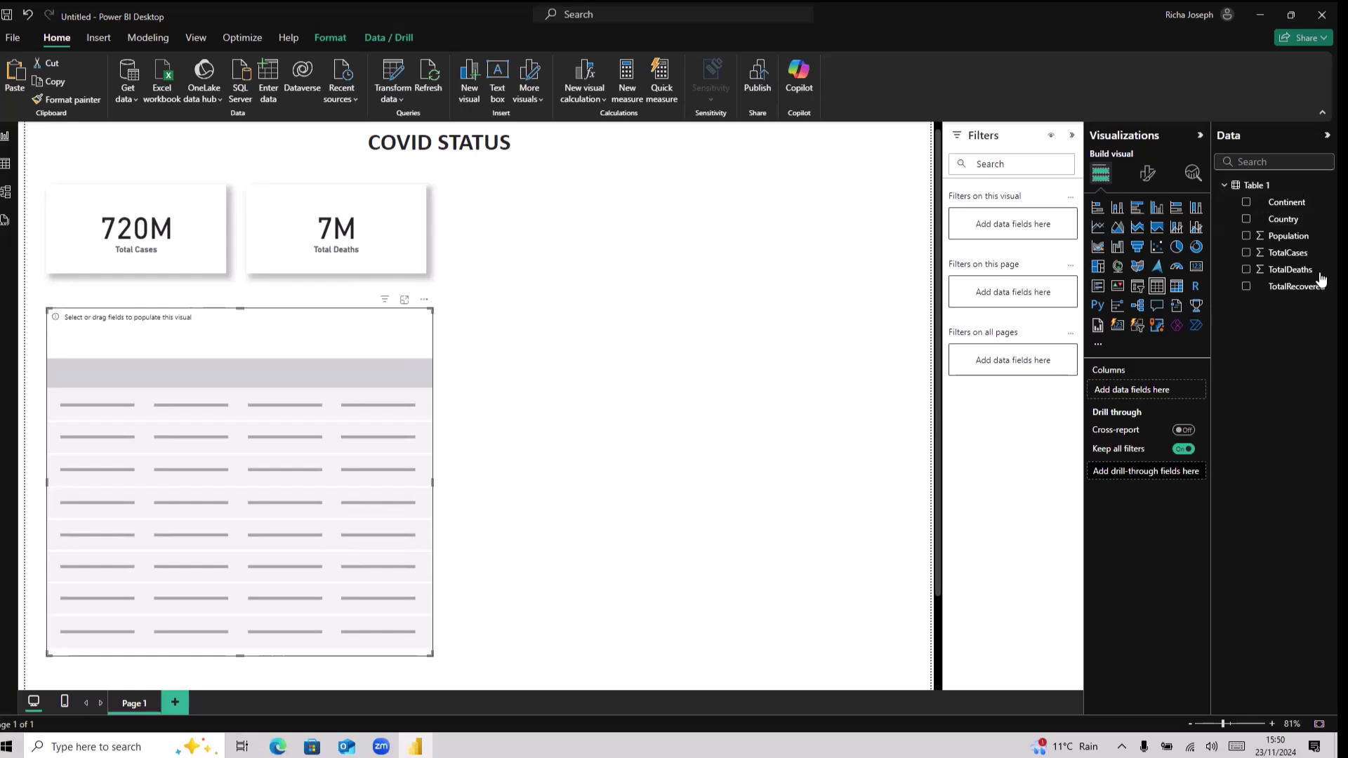
left_click(1247, 221)
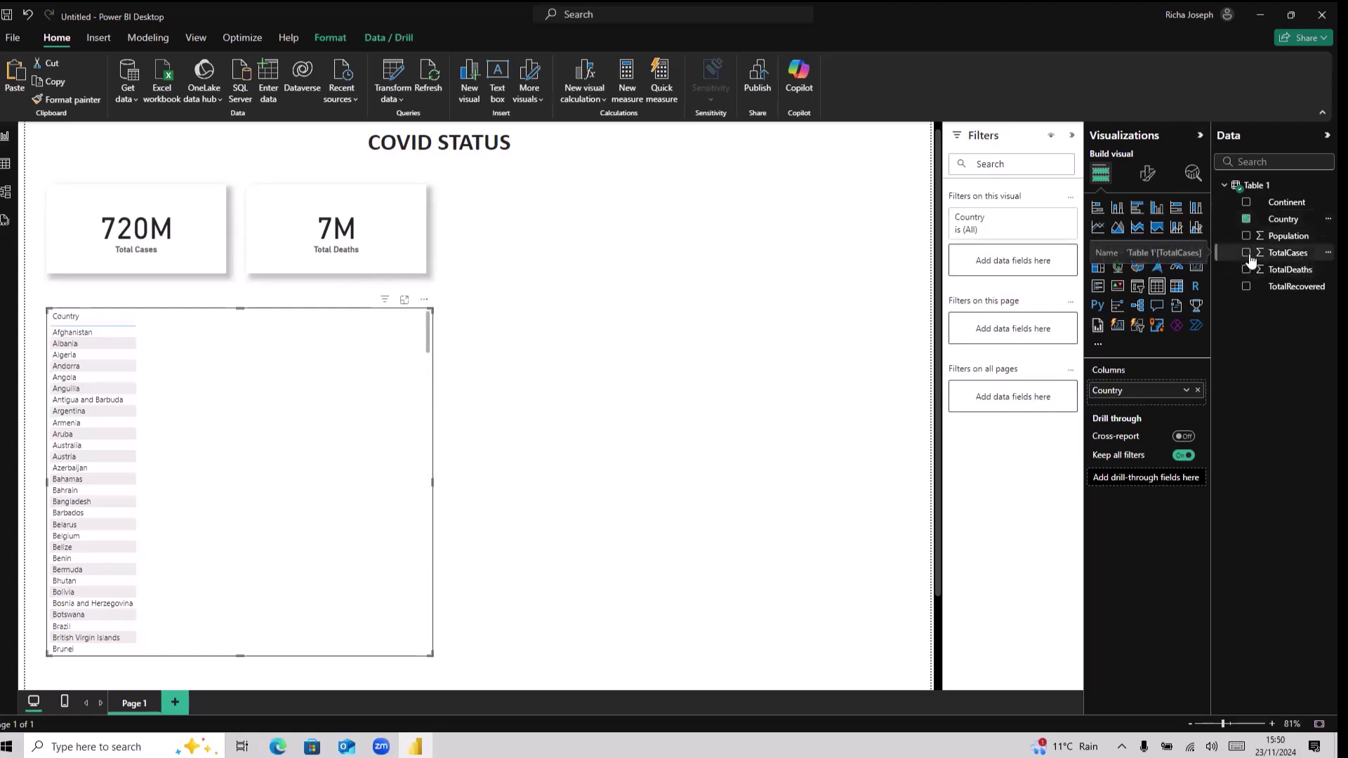
left_click(1247, 253)
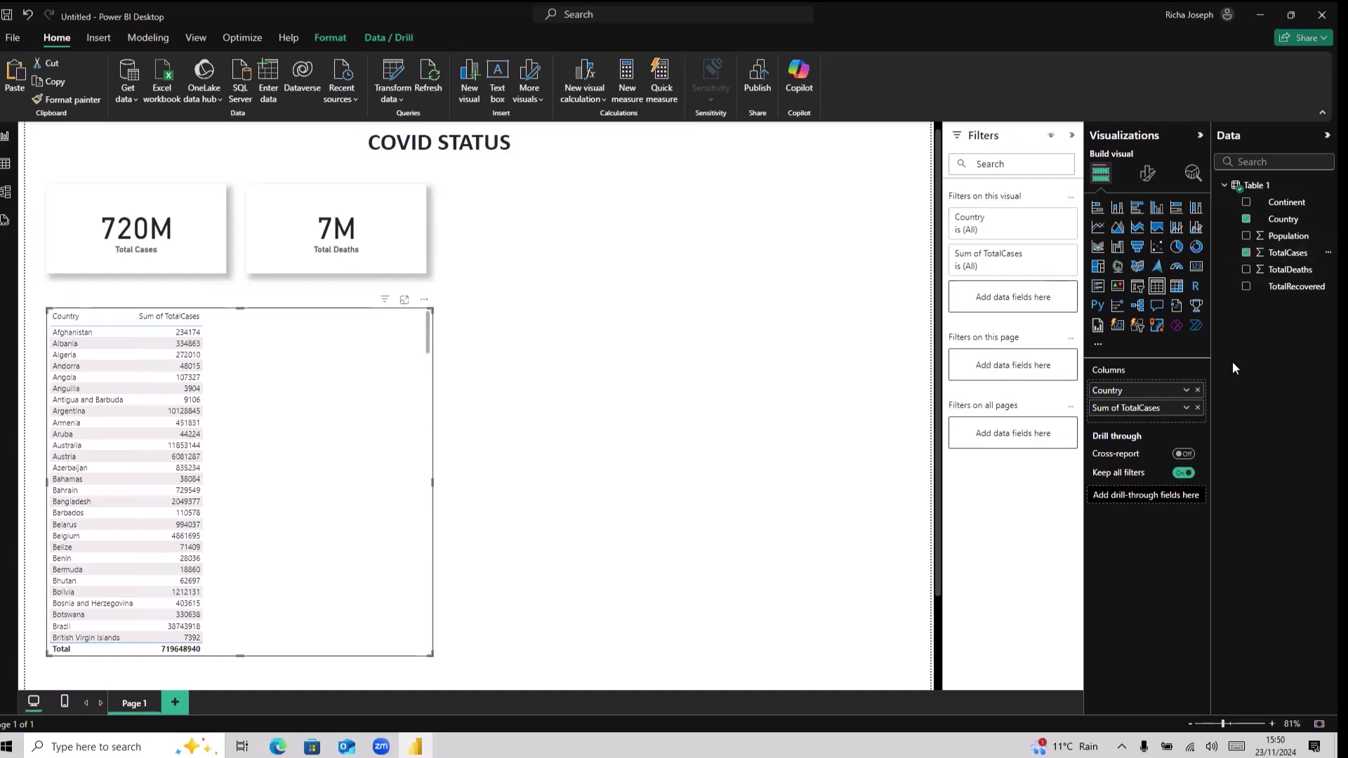
scroll(348, 443, "down", 5)
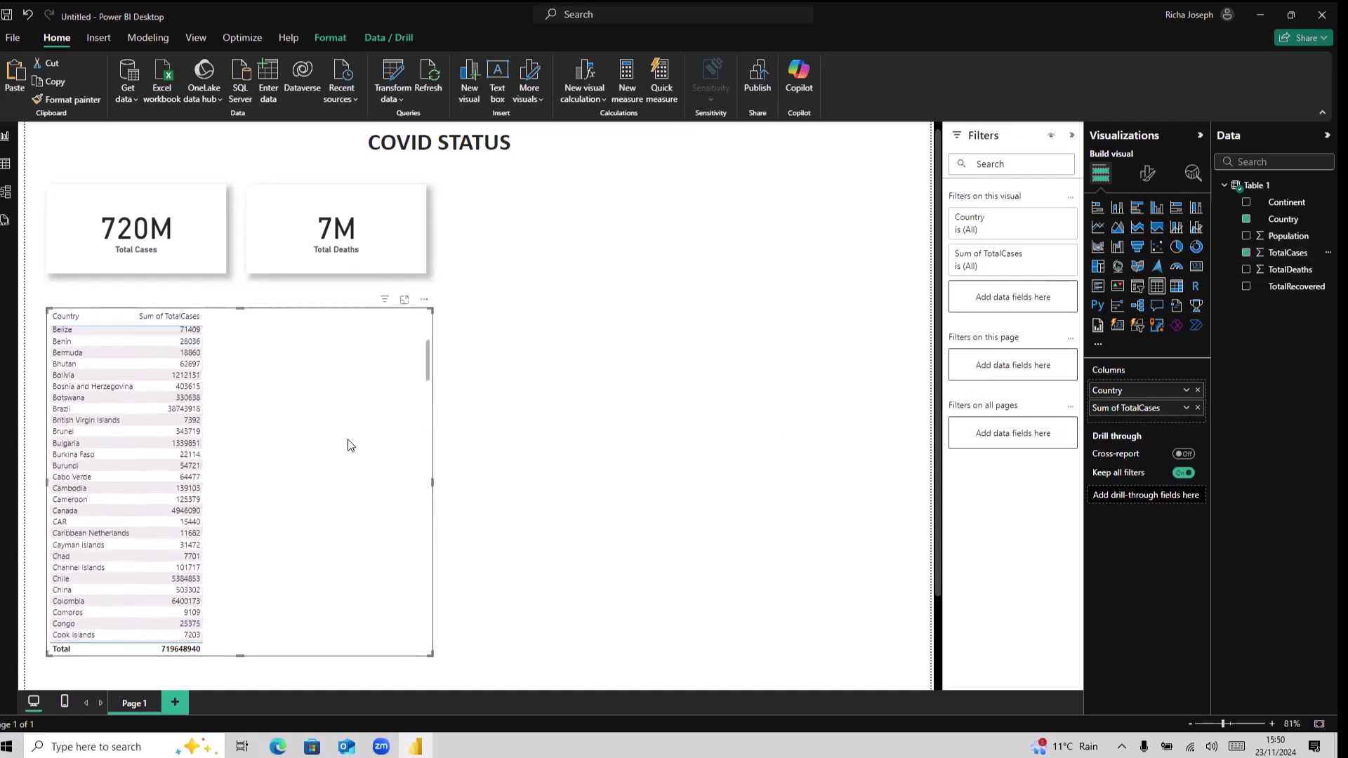
scroll(349, 447, "up", 5)
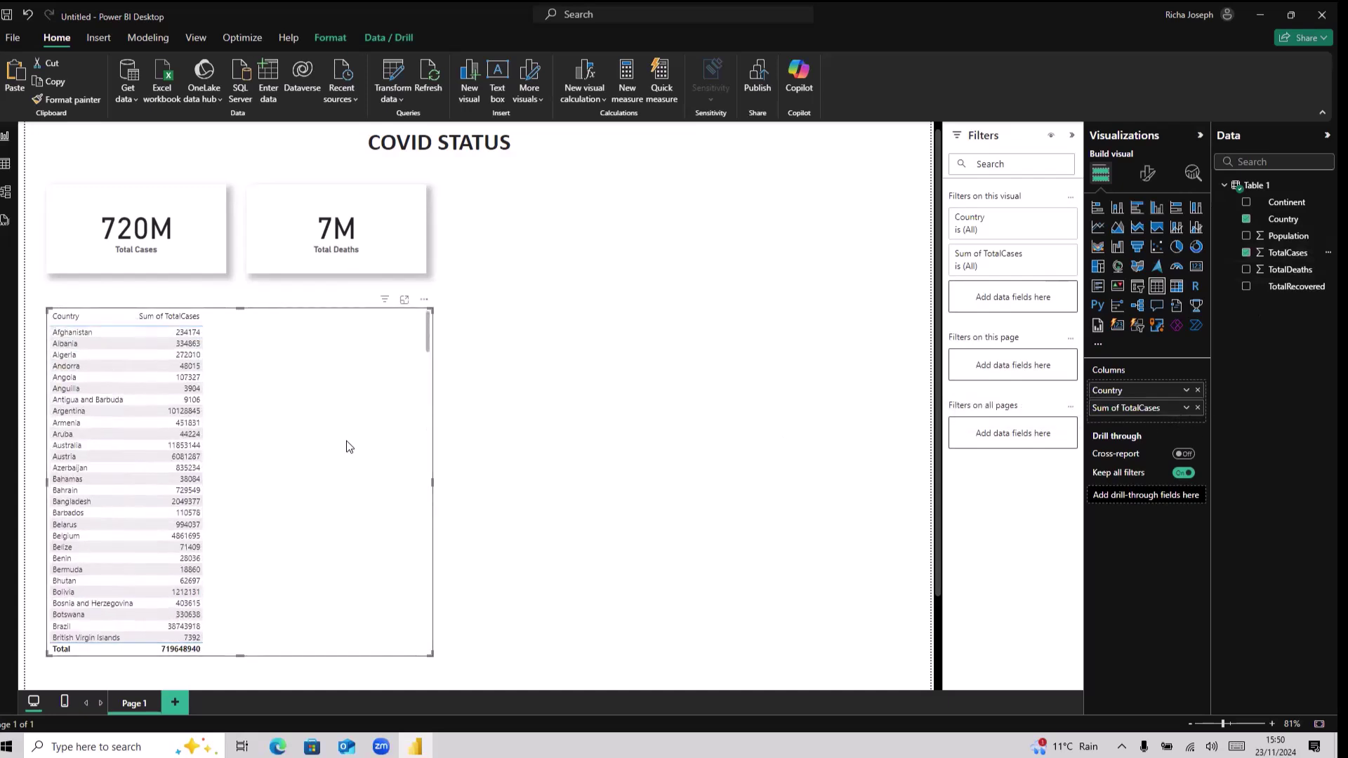
left_click(1248, 271)
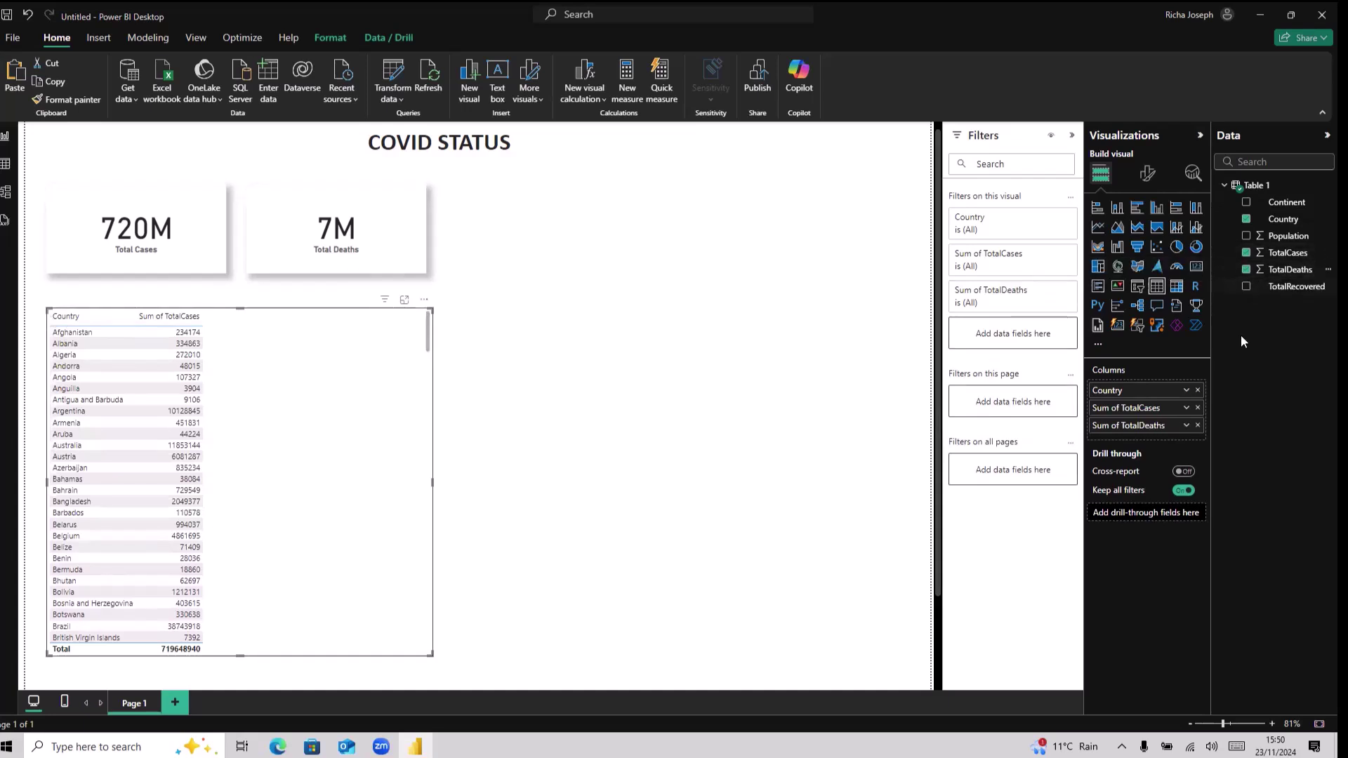
left_click(1247, 288)
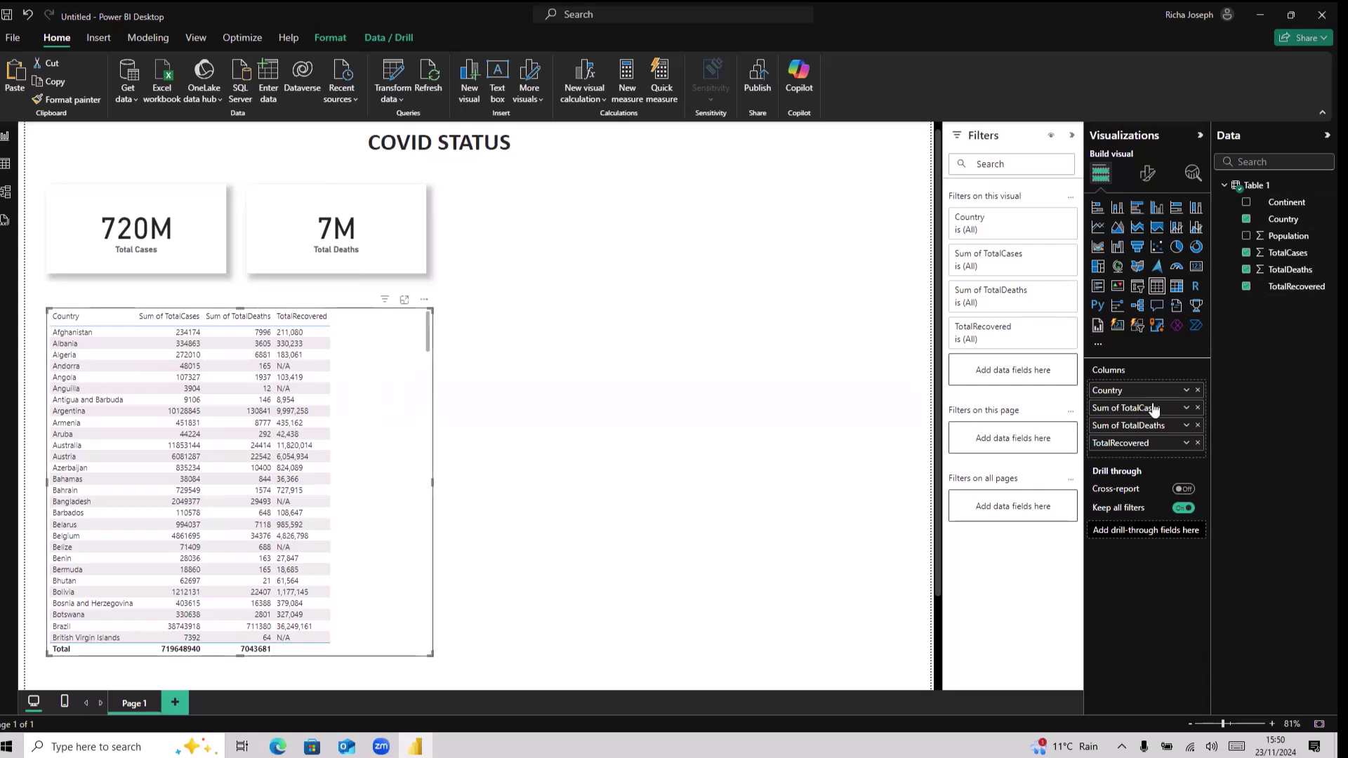
Apply the Bold header style preset to the country table.
left_click(1145, 176)
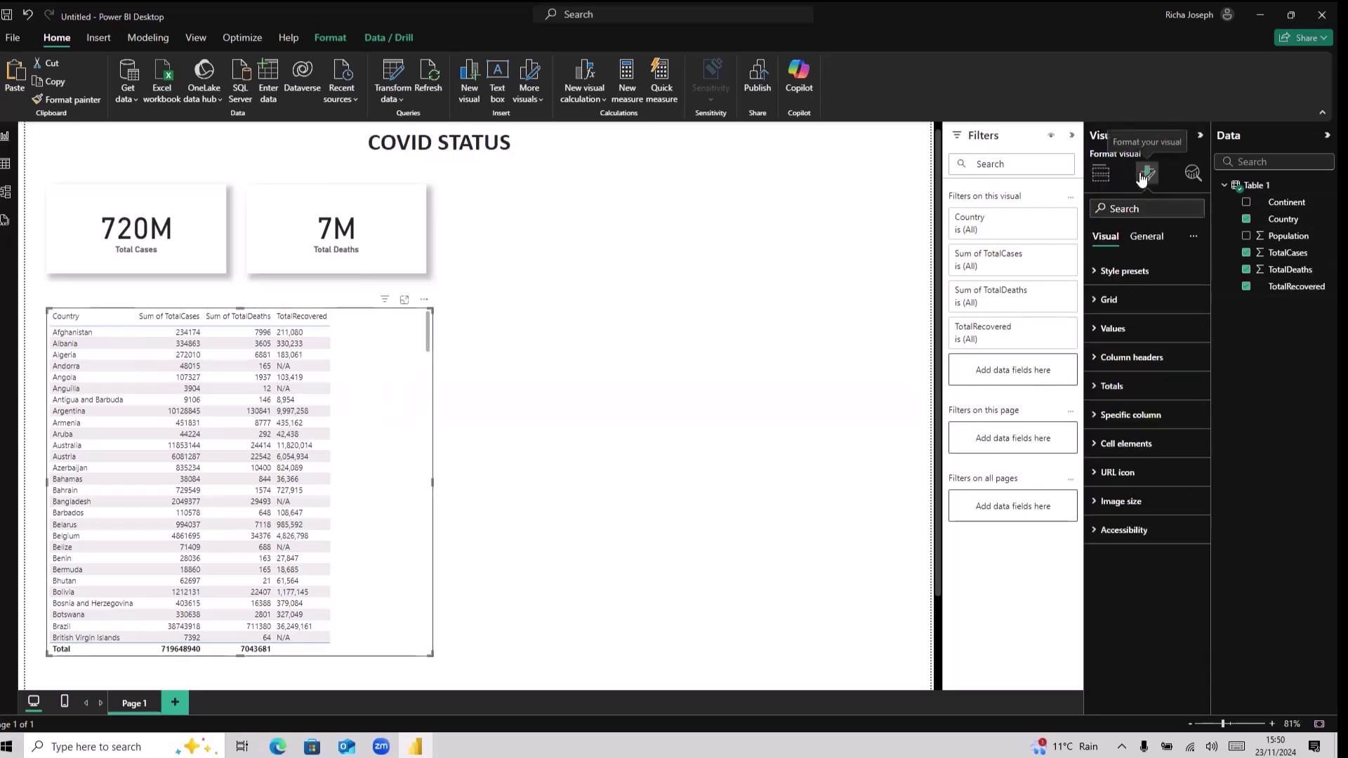
left_click(1128, 281)
left_click(1128, 319)
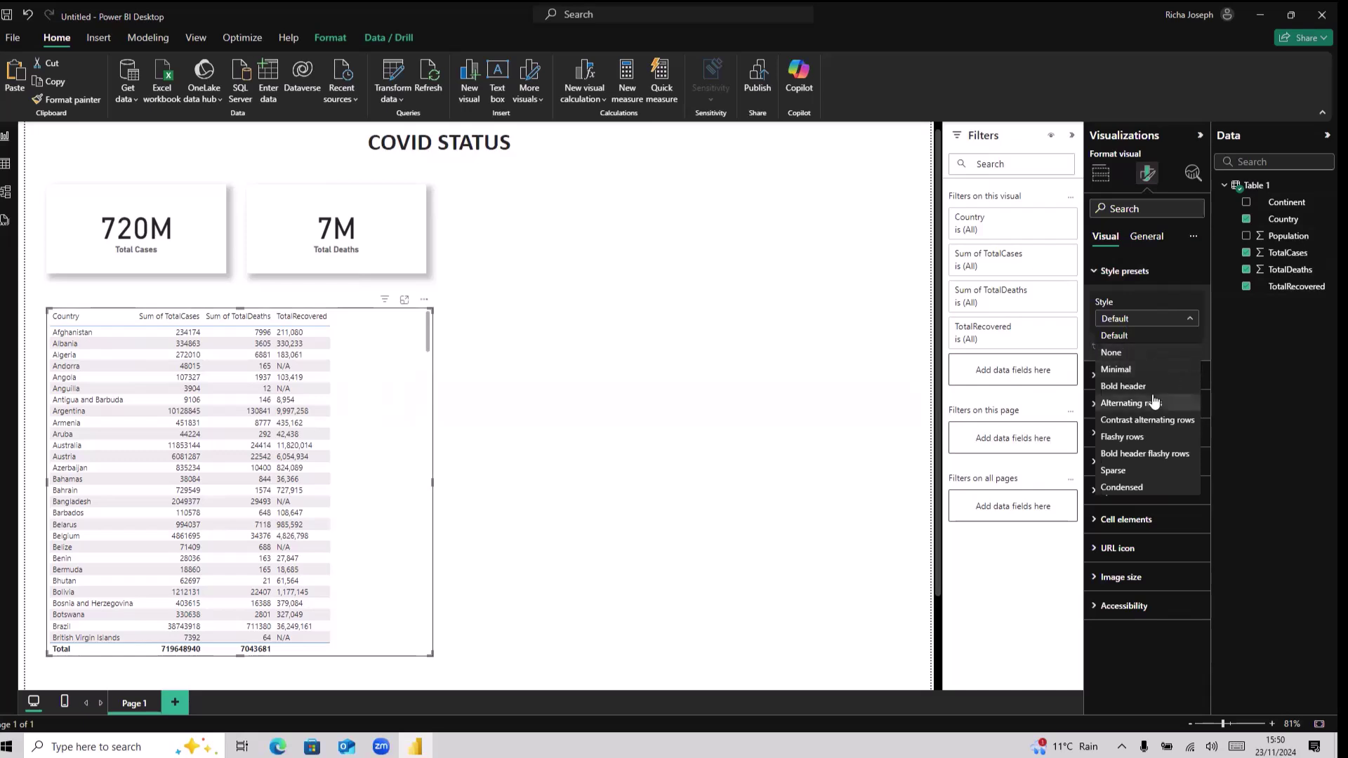
key("Escape")
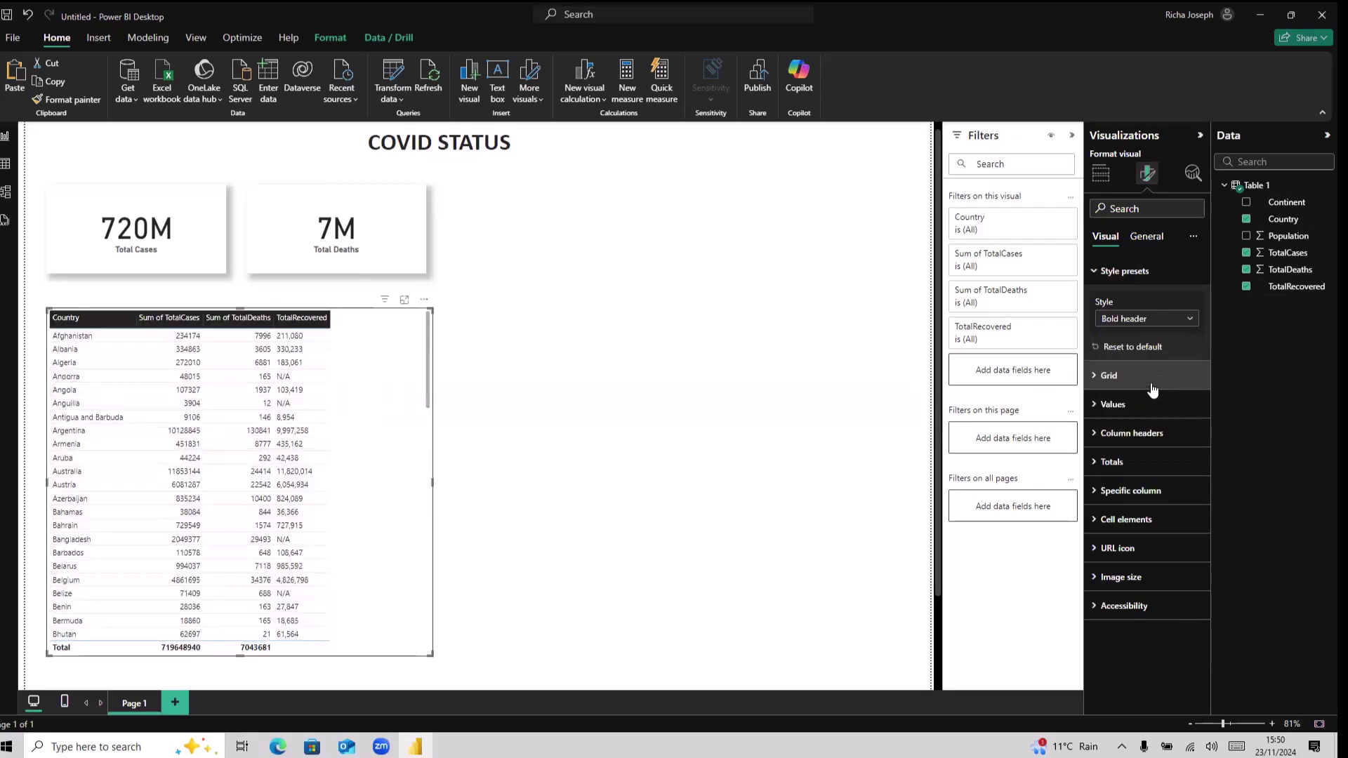
left_click(1149, 322)
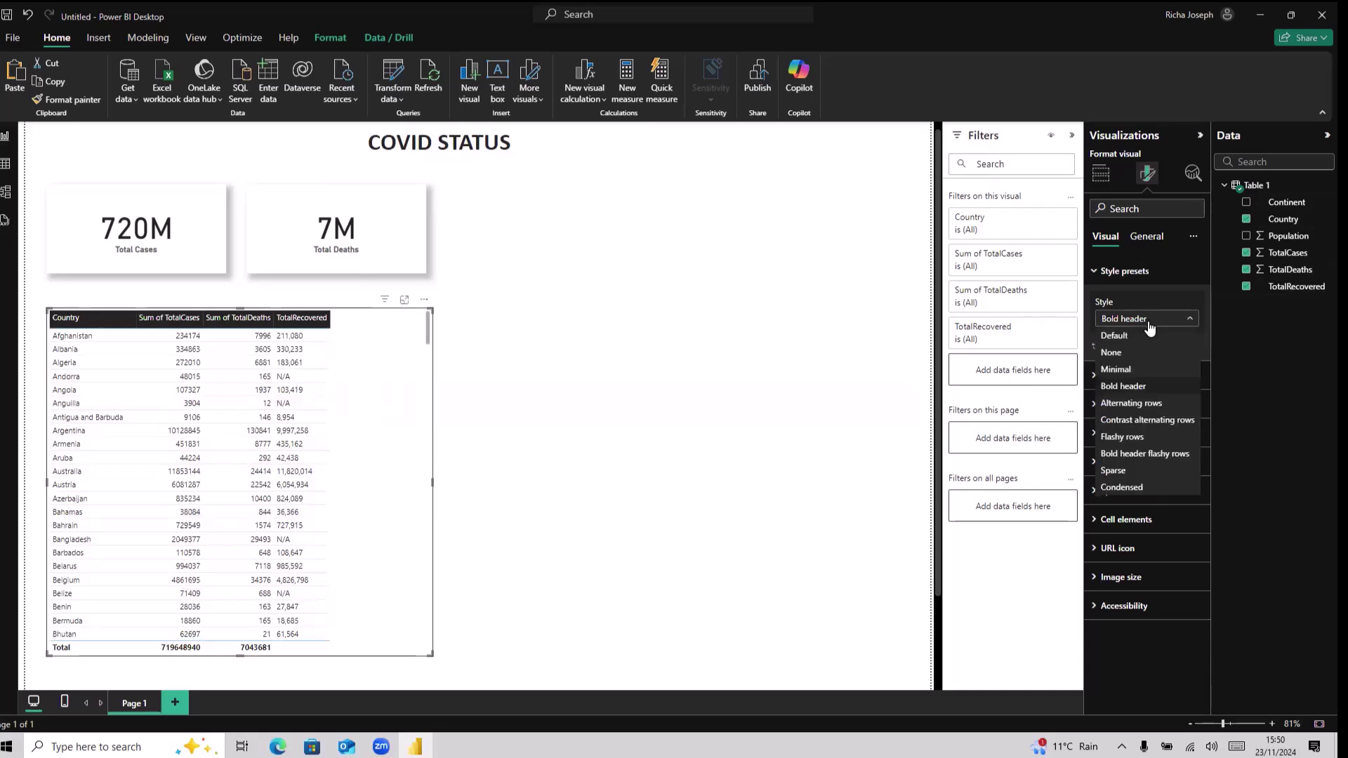
left_click(1224, 352)
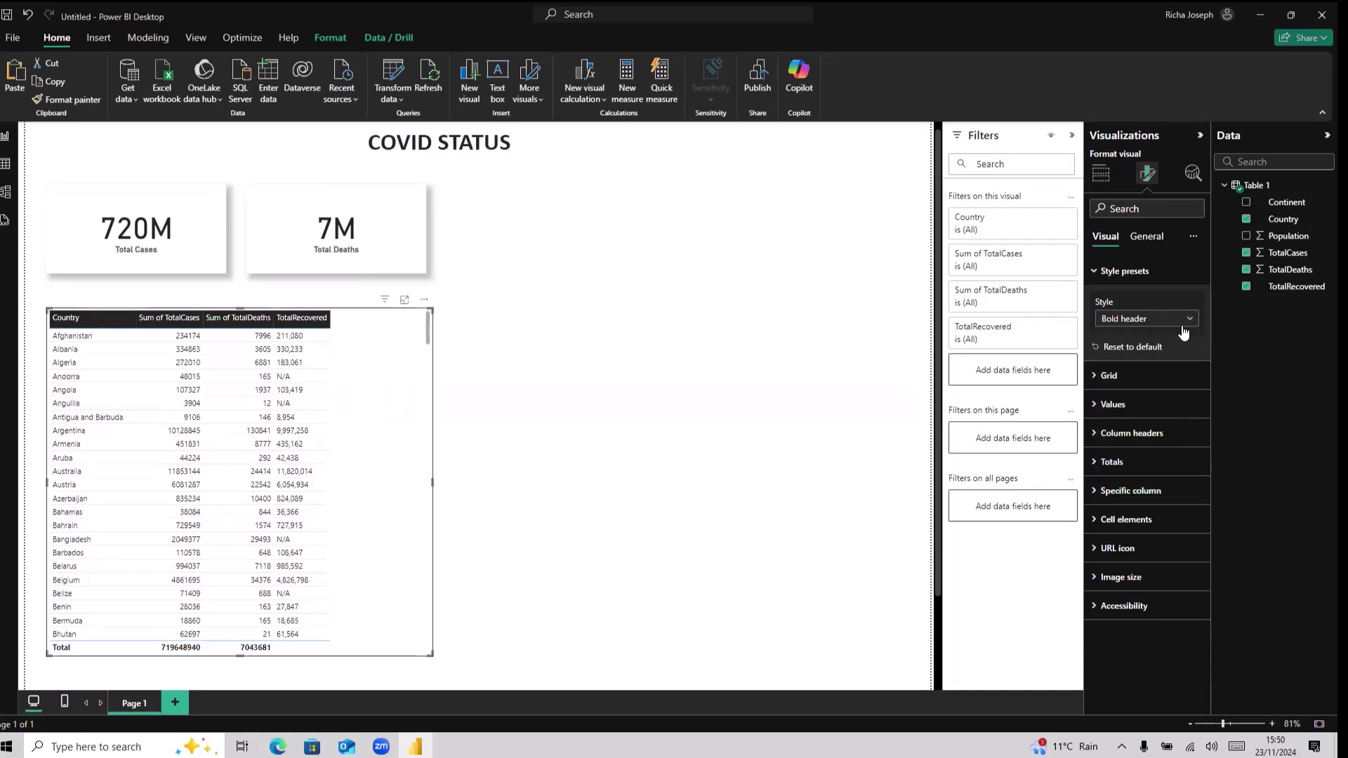
Change the font of the table's values to Corbel.
left_click(1105, 379)
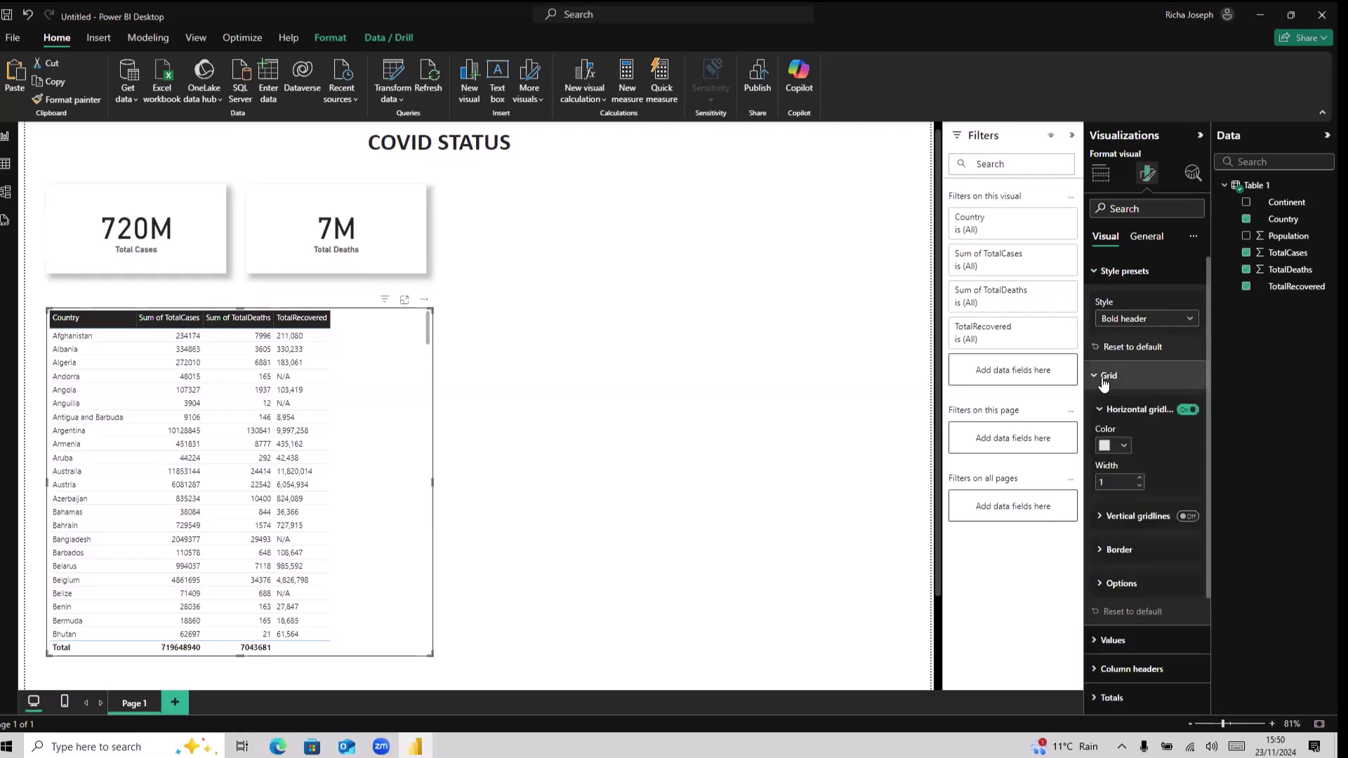
left_click(1106, 377)
left_click(1113, 405)
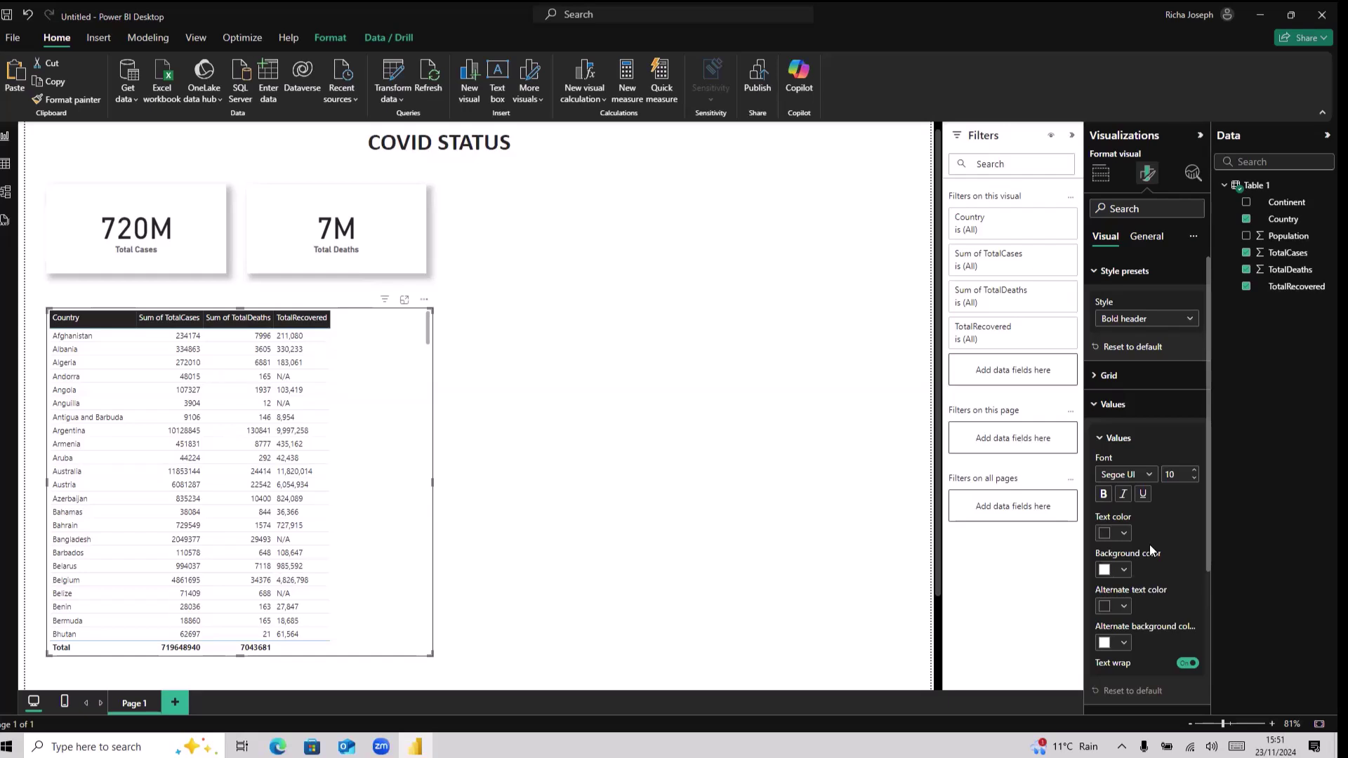
left_click(1143, 476)
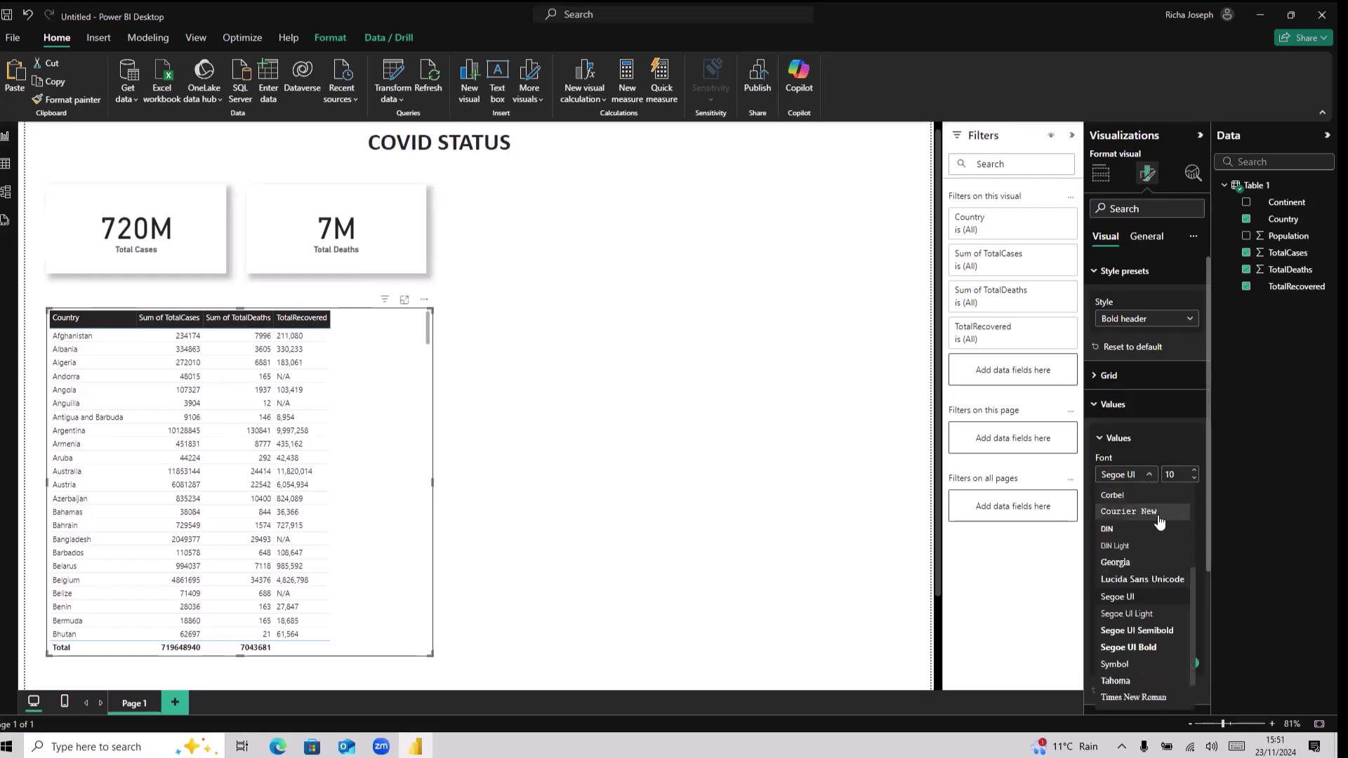
left_click(1147, 496)
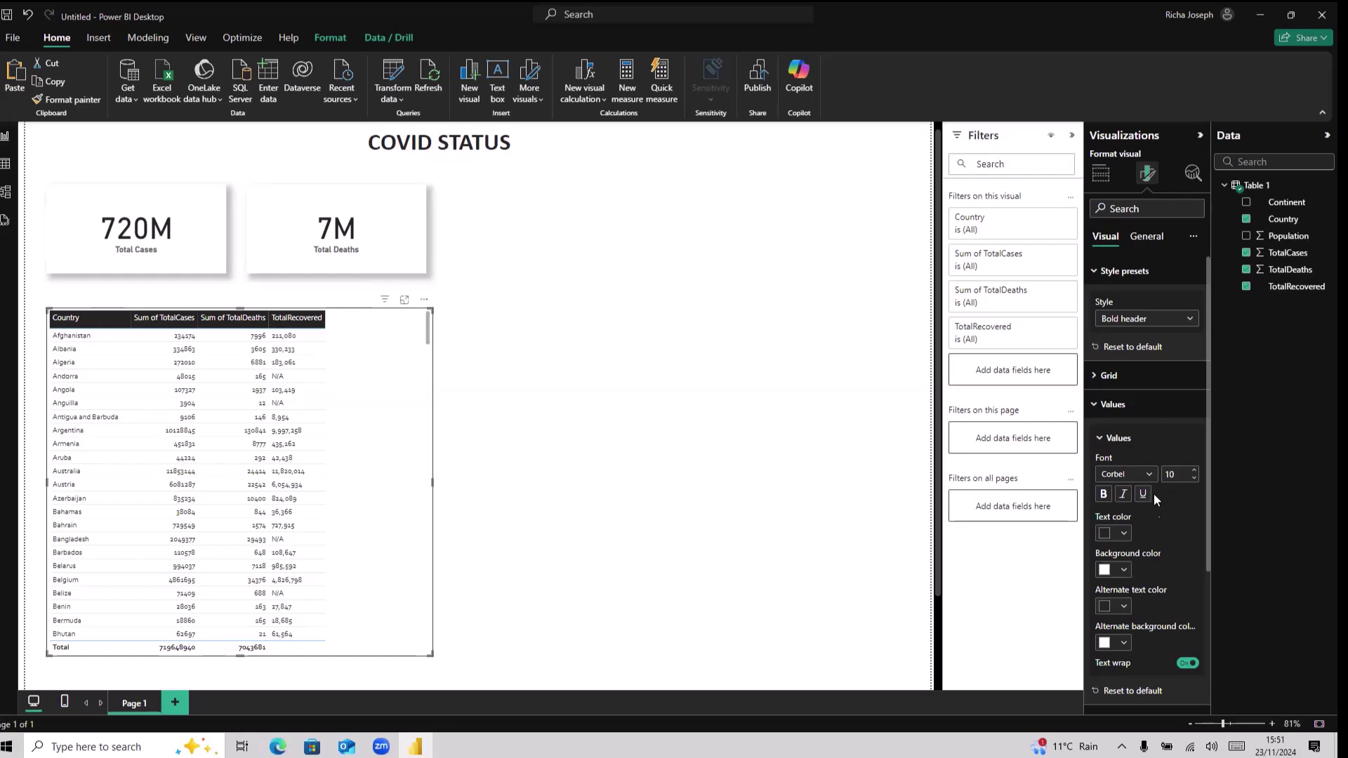
Examine the table's formatting options for totals, specific columns and general properties.
scroll(1170, 516, "down", 3)
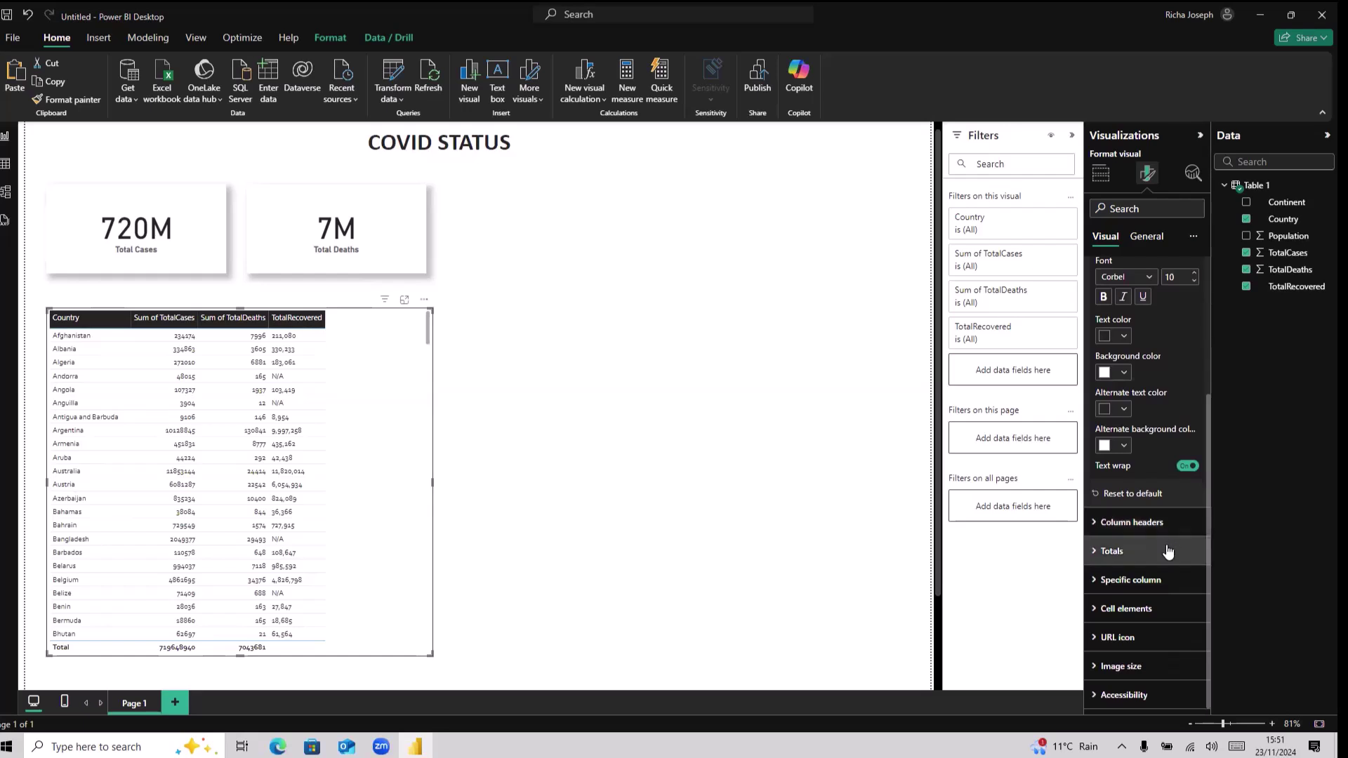
left_click(1168, 552)
scroll(1165, 554, "down", 3)
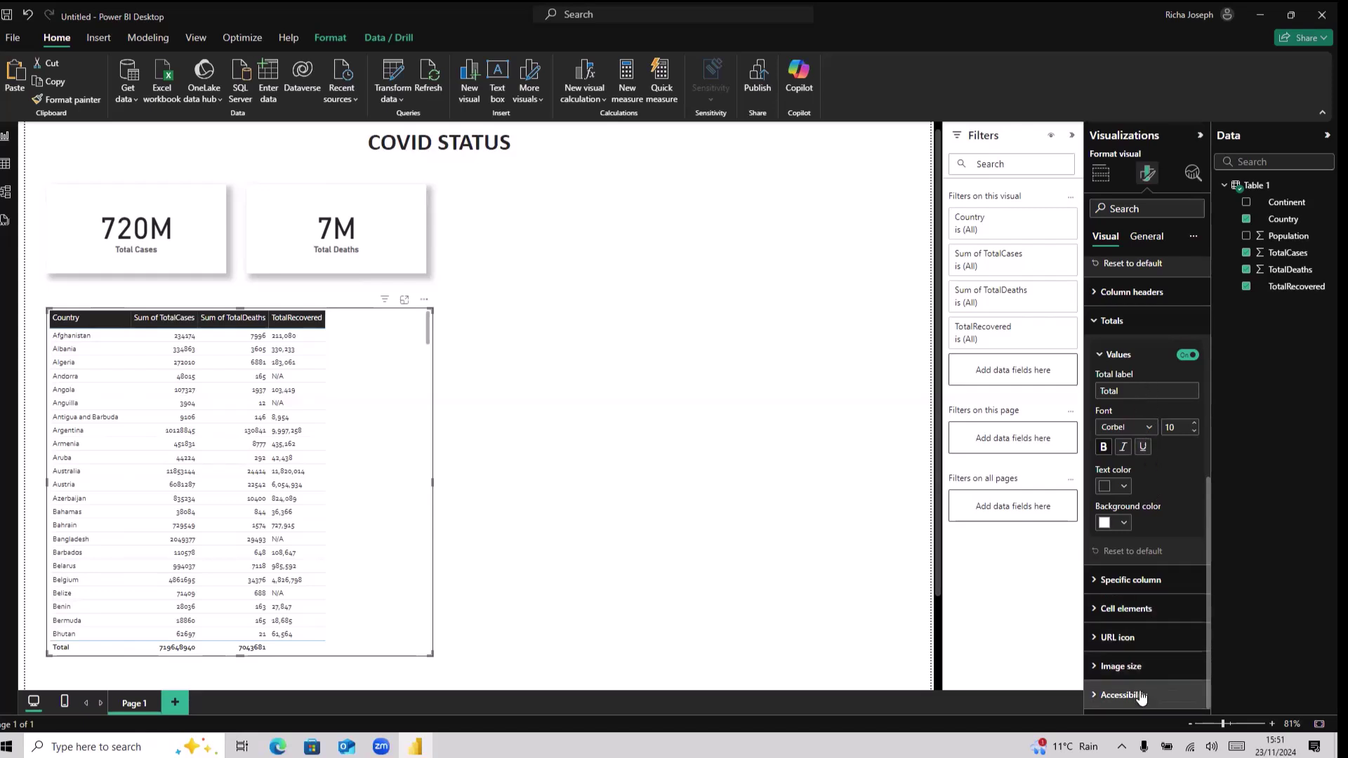
left_click(1125, 582)
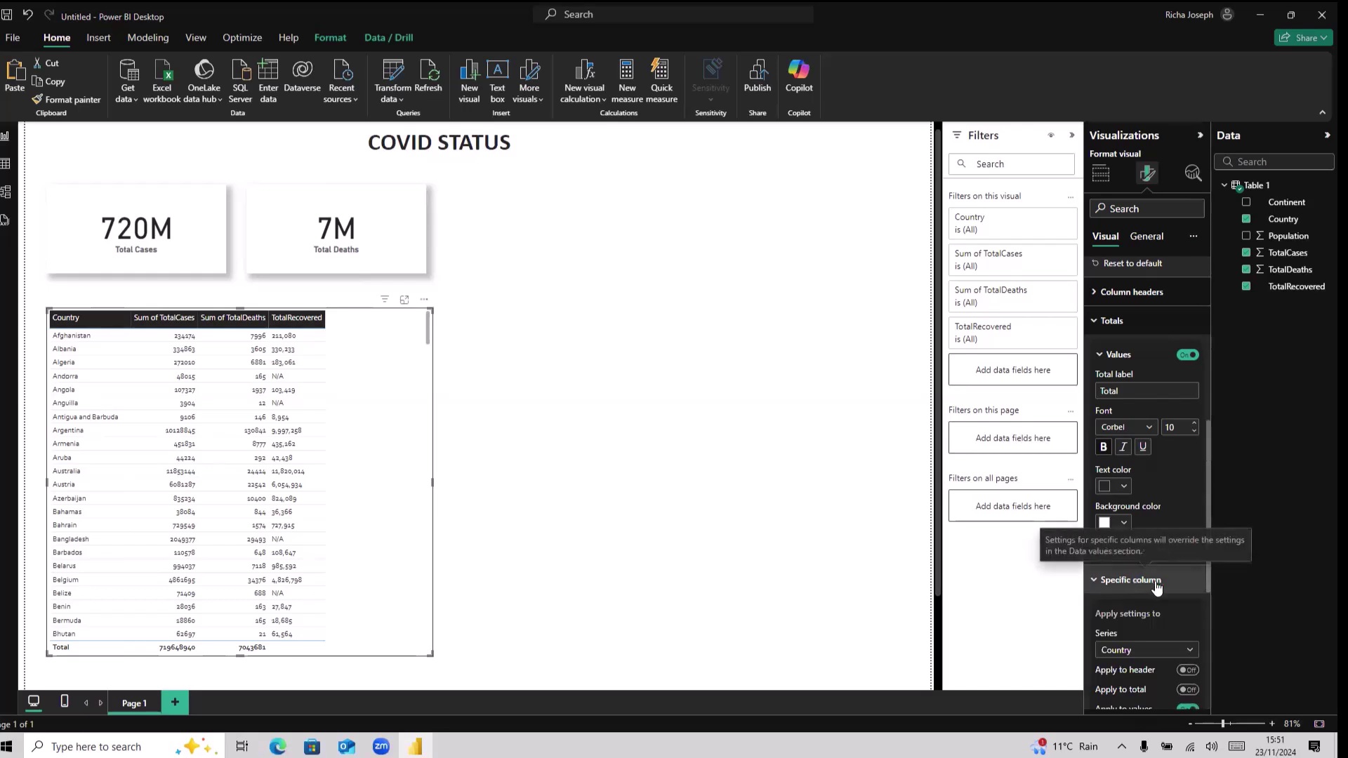
left_click(1124, 583)
left_click(1159, 236)
left_click(1193, 386)
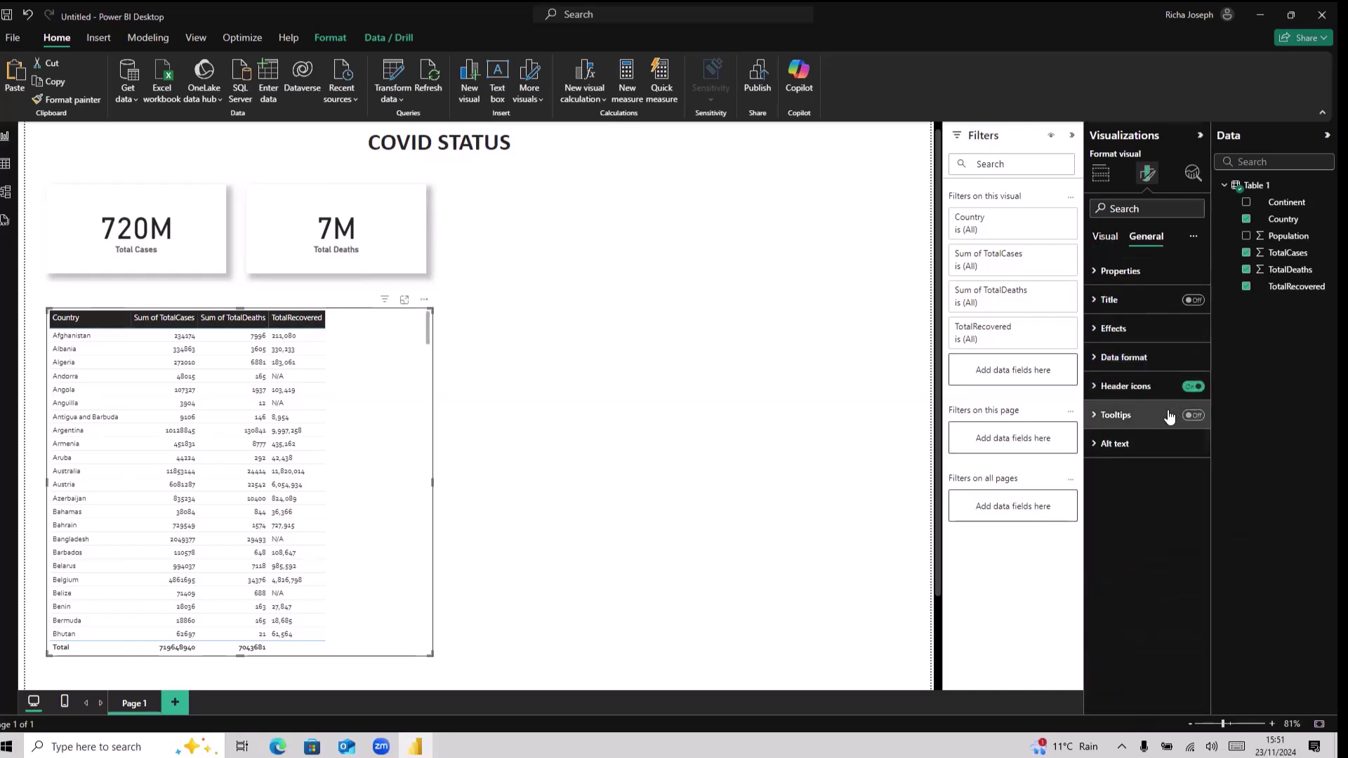
left_click(1106, 236)
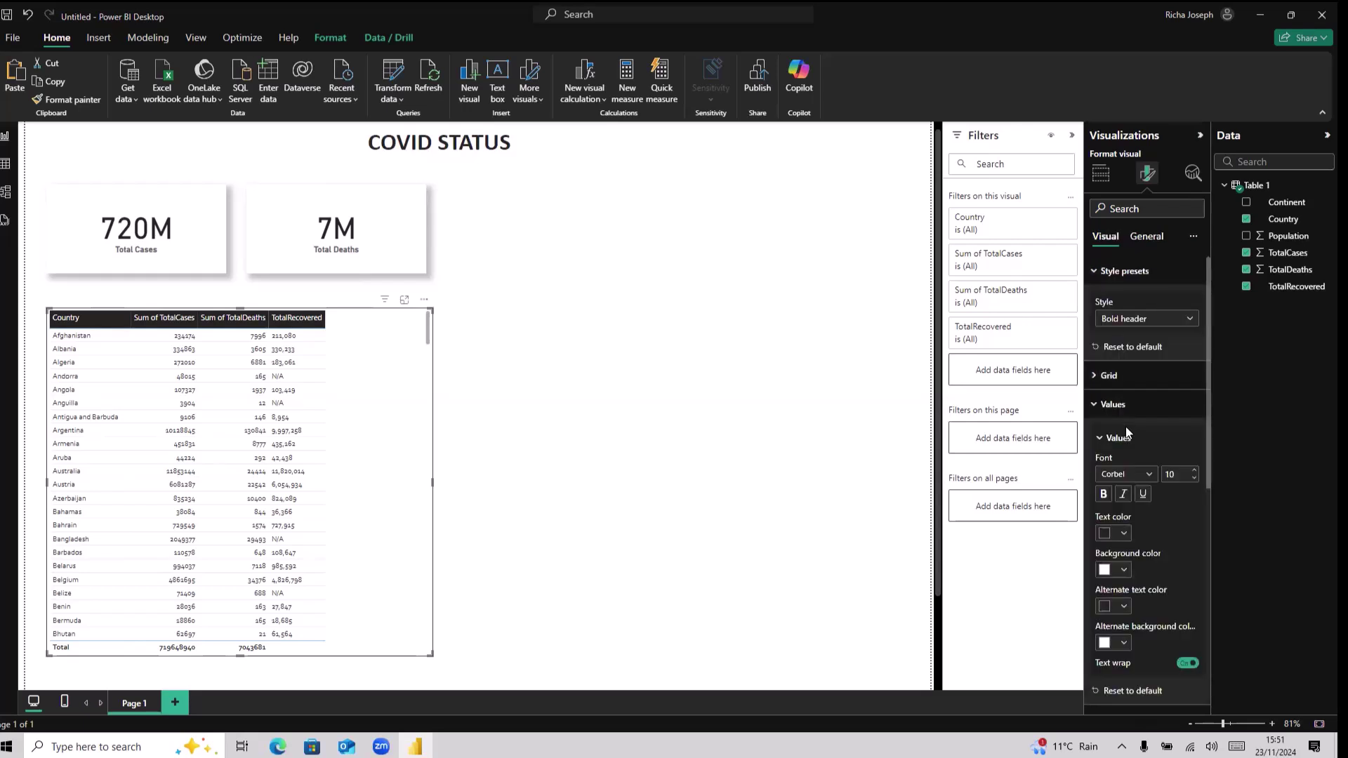
Set the font of the table's values to Arial at size 18.
scroll(1144, 490, "down", 4)
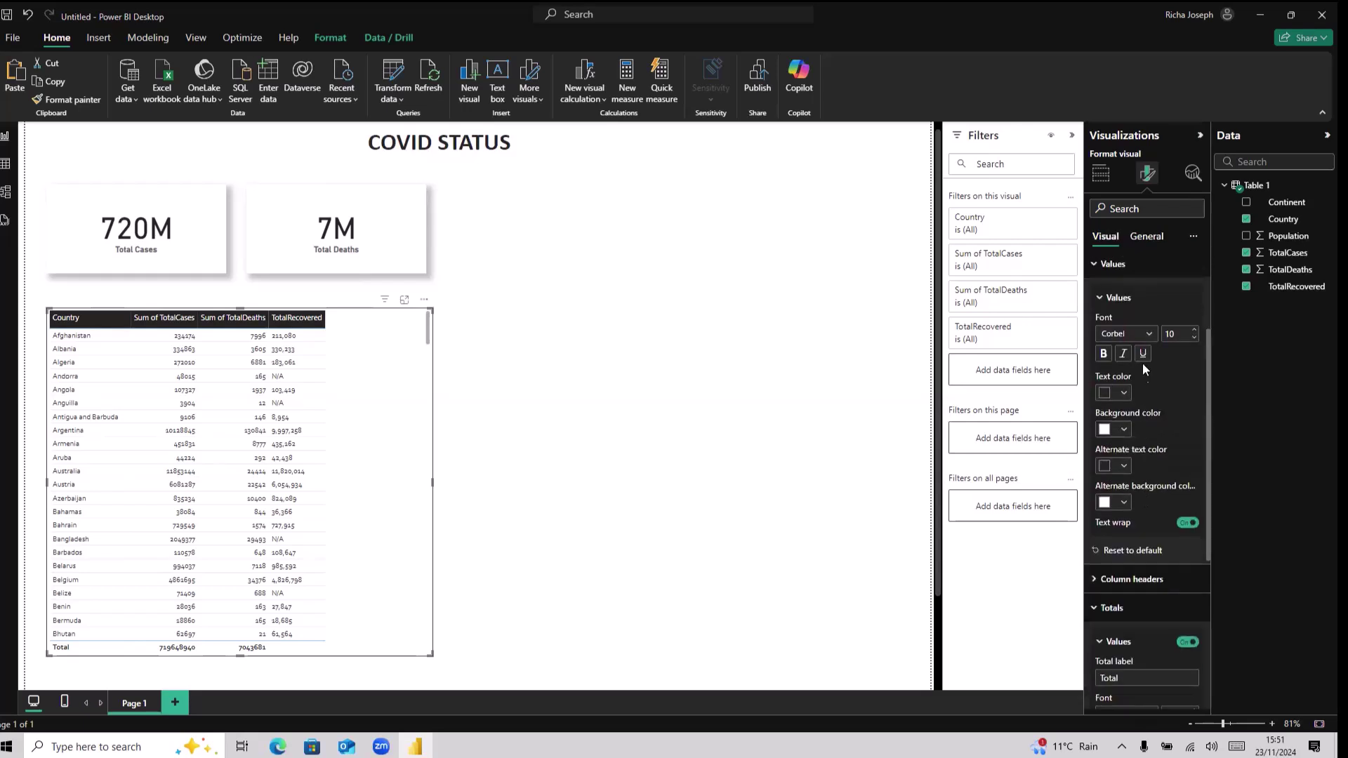
left_click(1194, 332)
left_click(1193, 333)
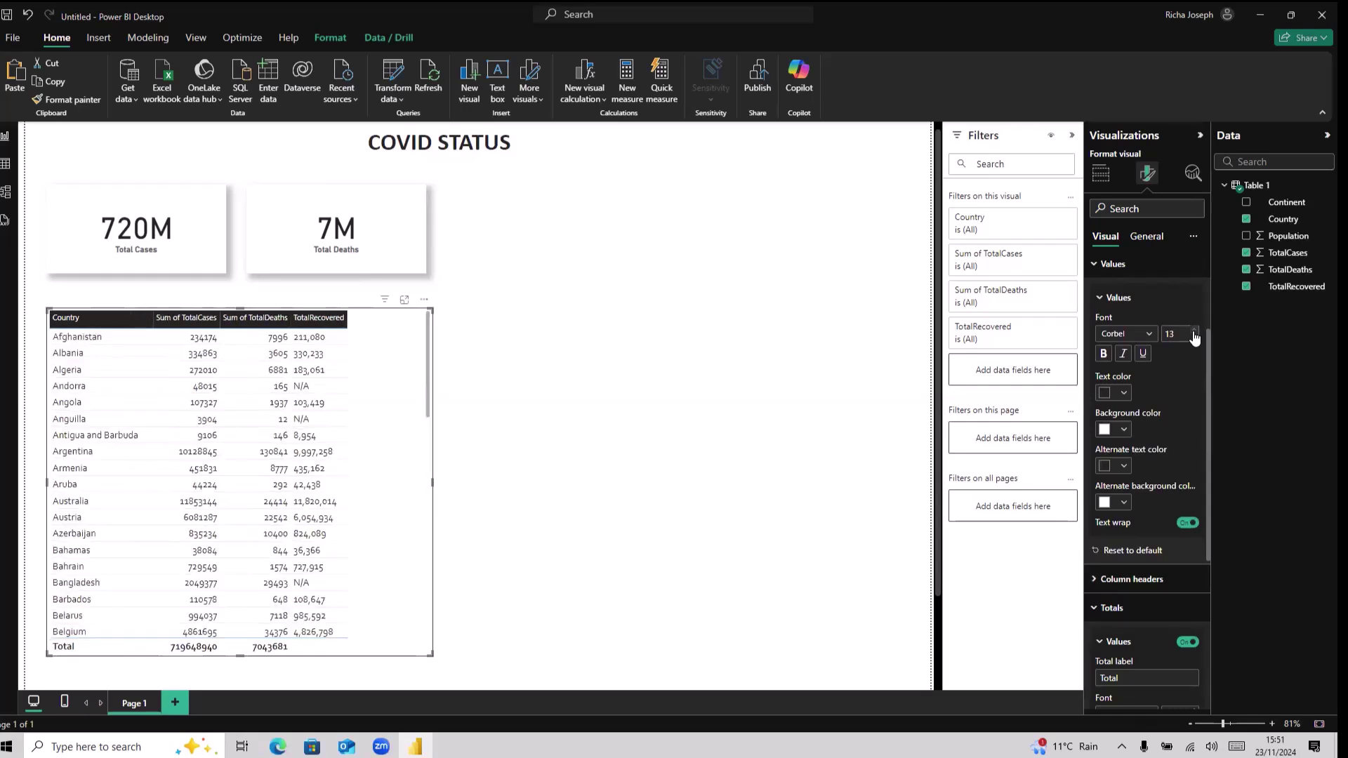
left_click(1194, 332)
left_click(1194, 332)
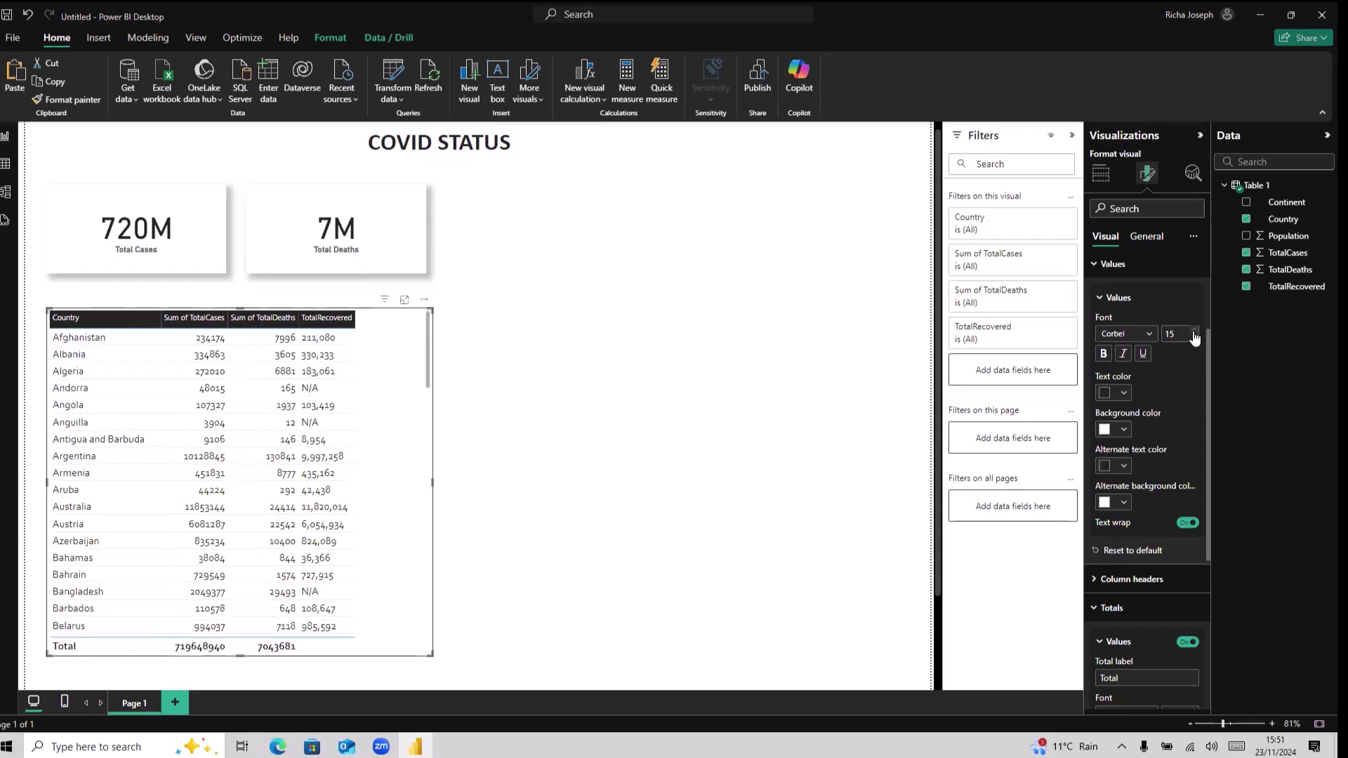
left_click(1194, 332)
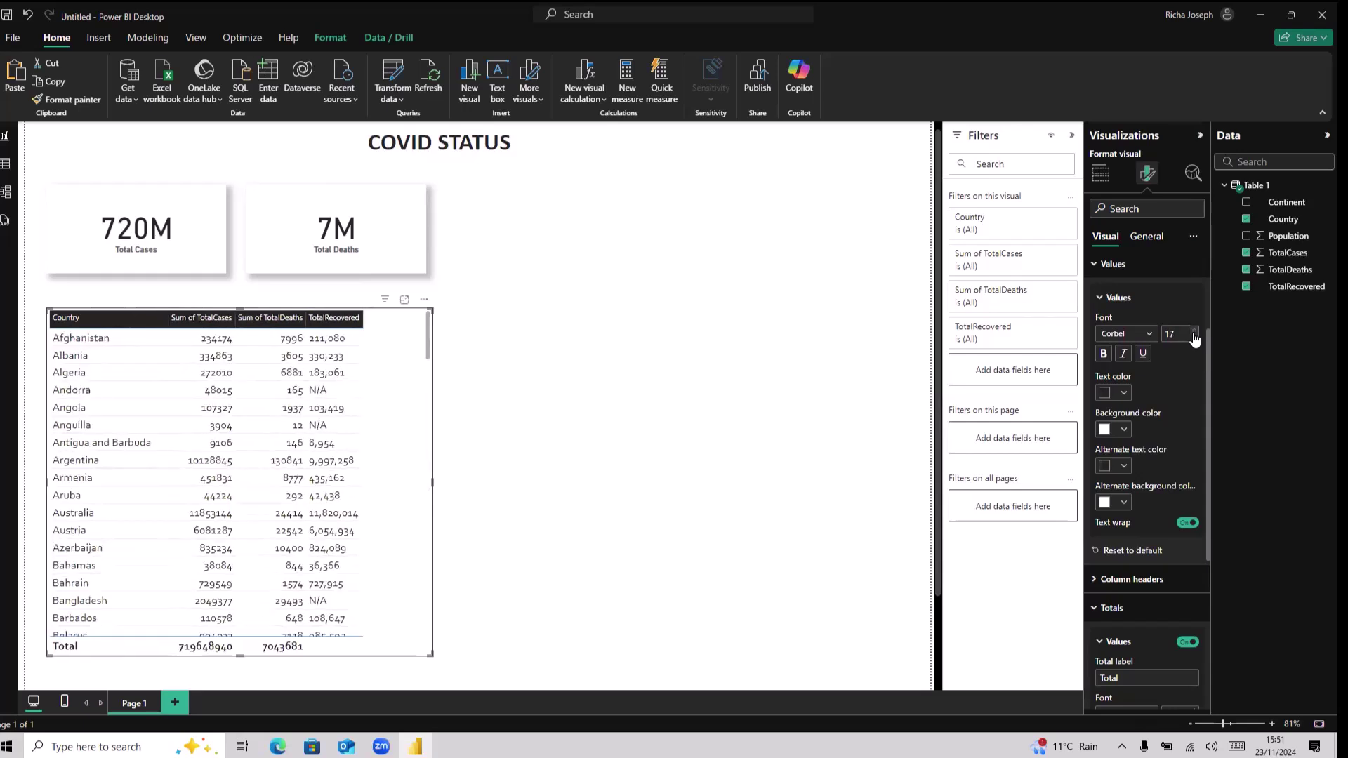
left_click(1195, 332)
left_click(1196, 332)
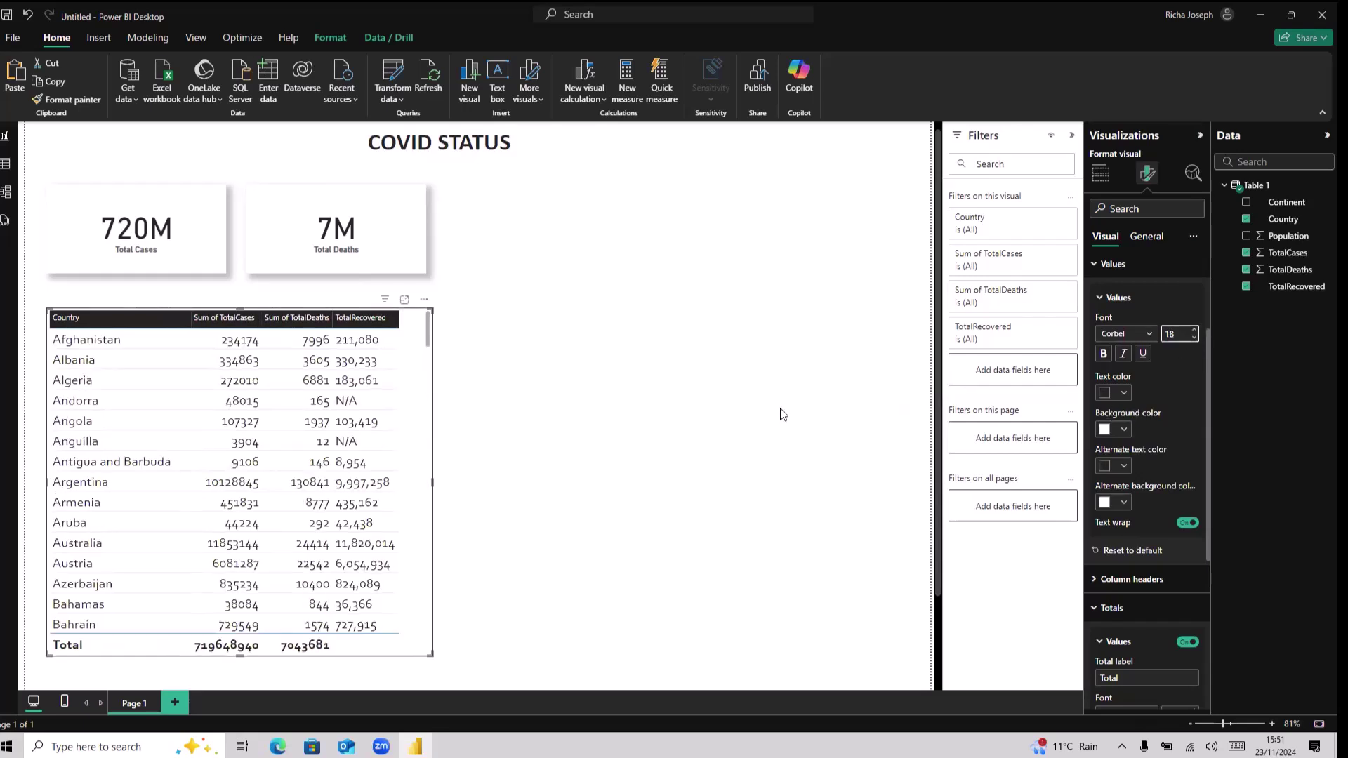
left_click(1133, 335)
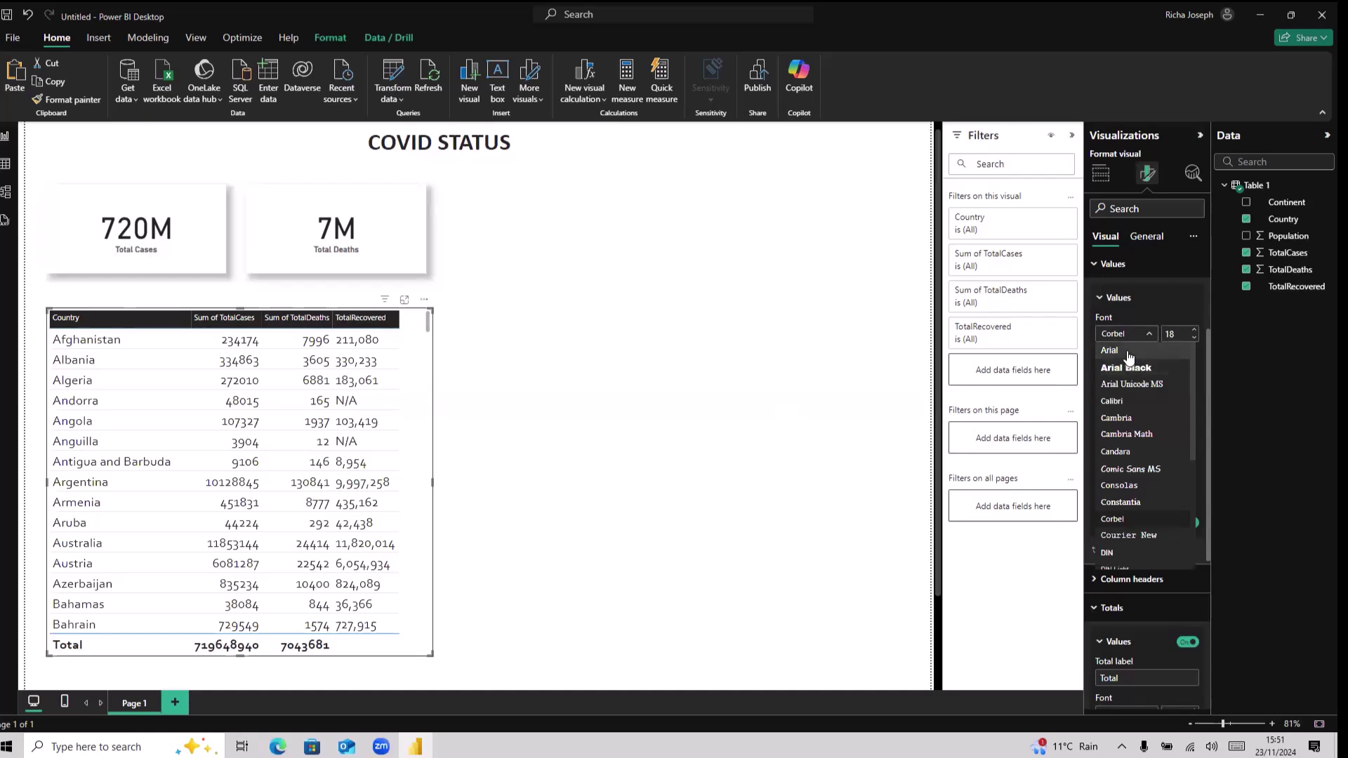
left_click(1127, 351)
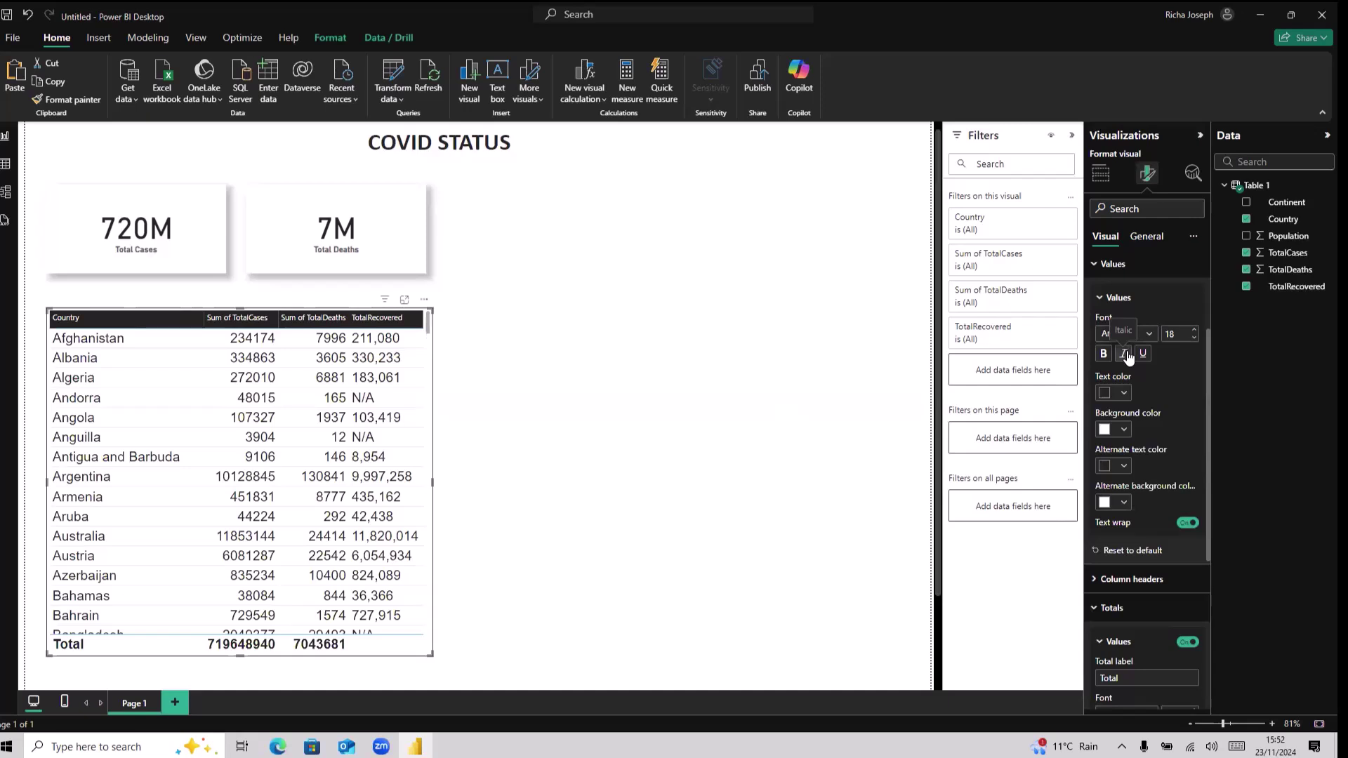
Apply the Default style preset to the country table.
scroll(1170, 280, "up", 2)
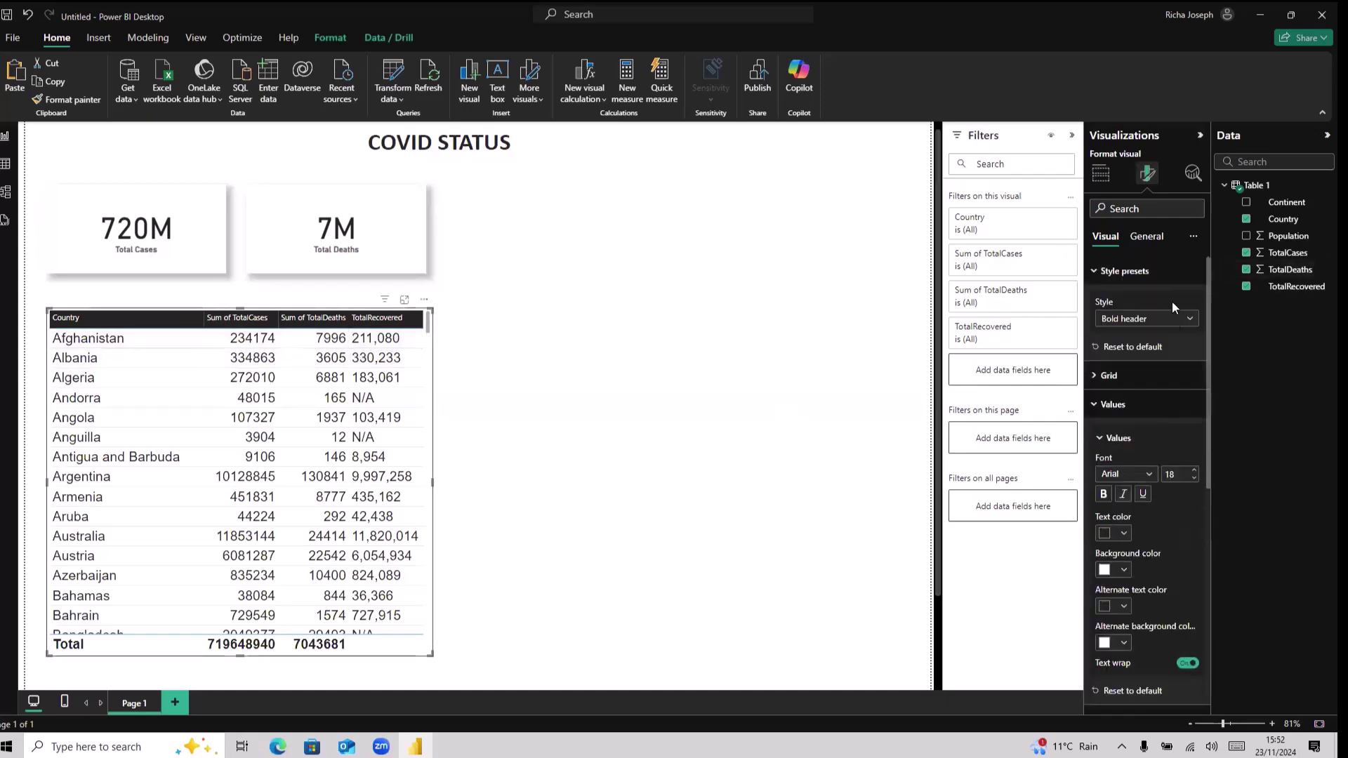
left_click(1093, 402)
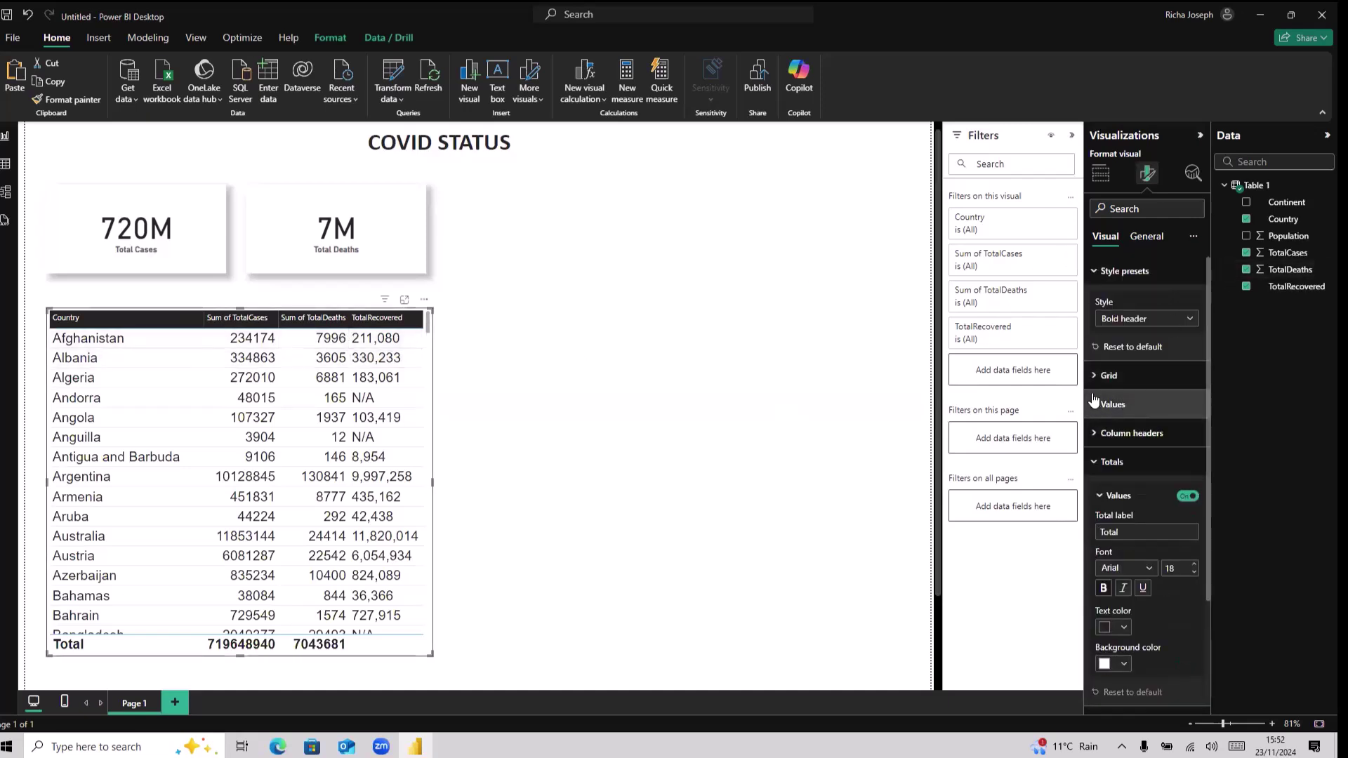
left_click(1127, 321)
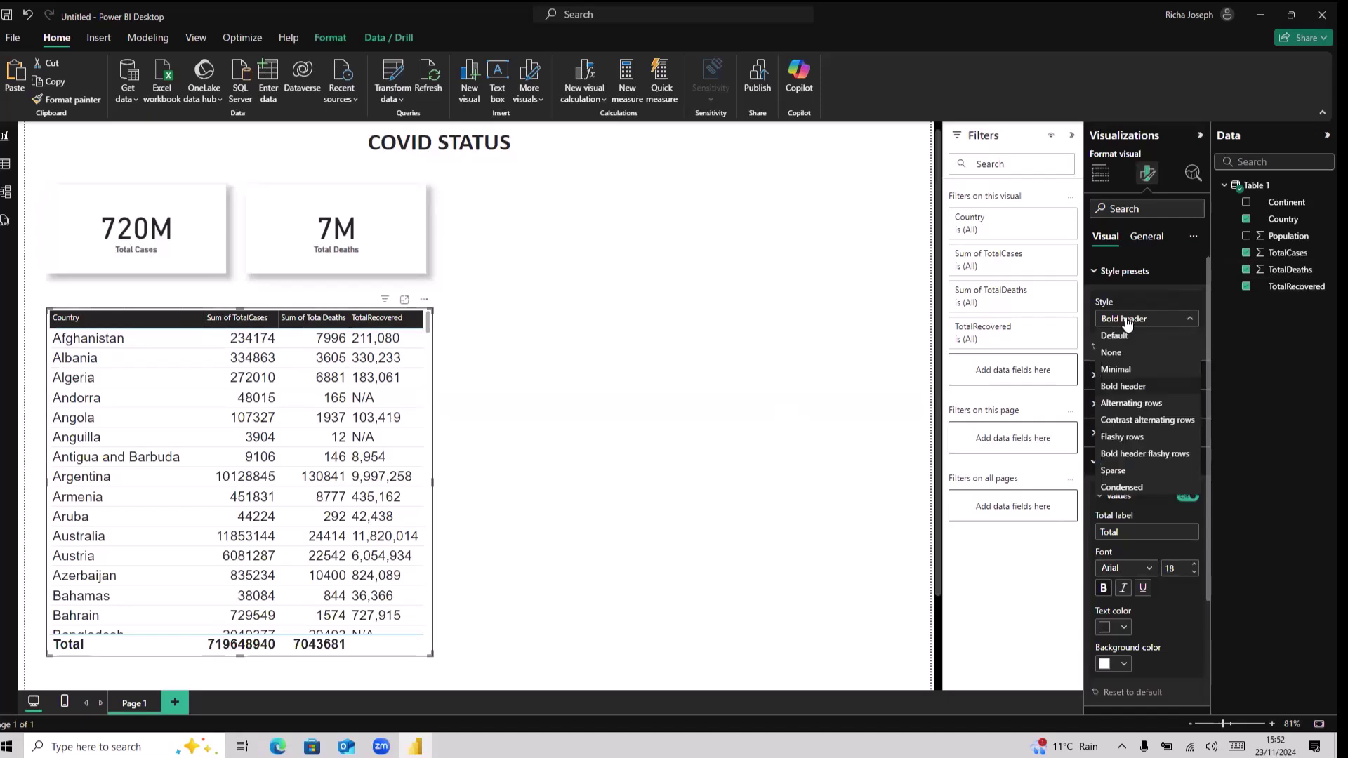
left_click(1122, 335)
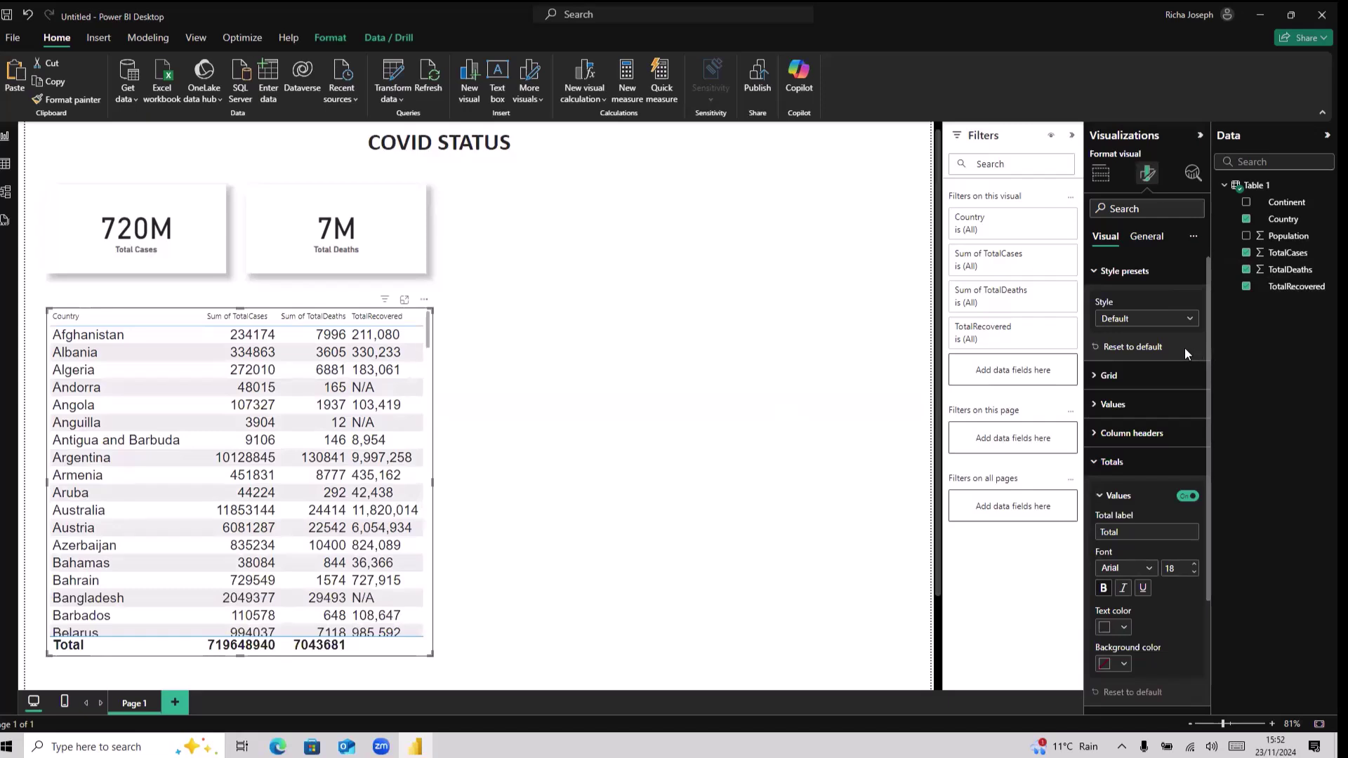
left_click(1126, 383)
left_click(1127, 382)
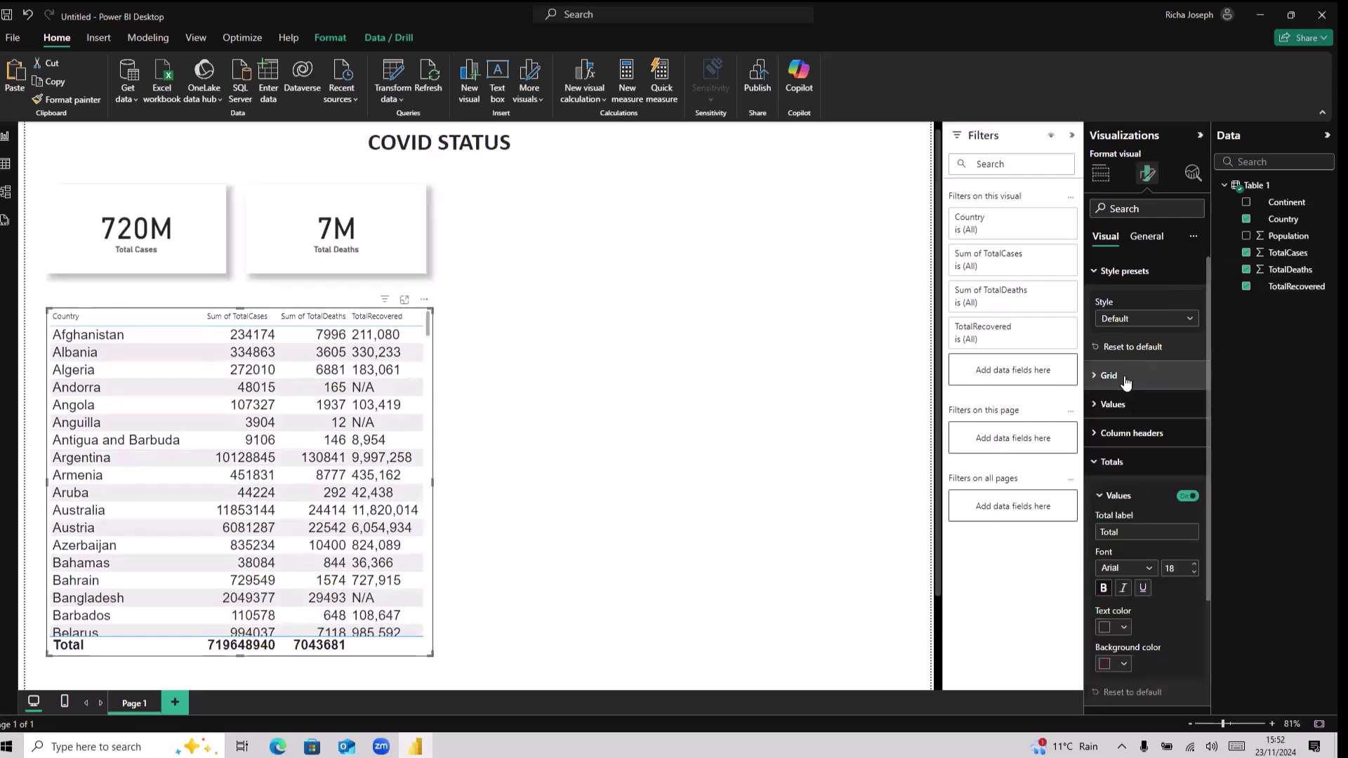
Set the country table's column headers to bold at font size 12.
left_click(1131, 434)
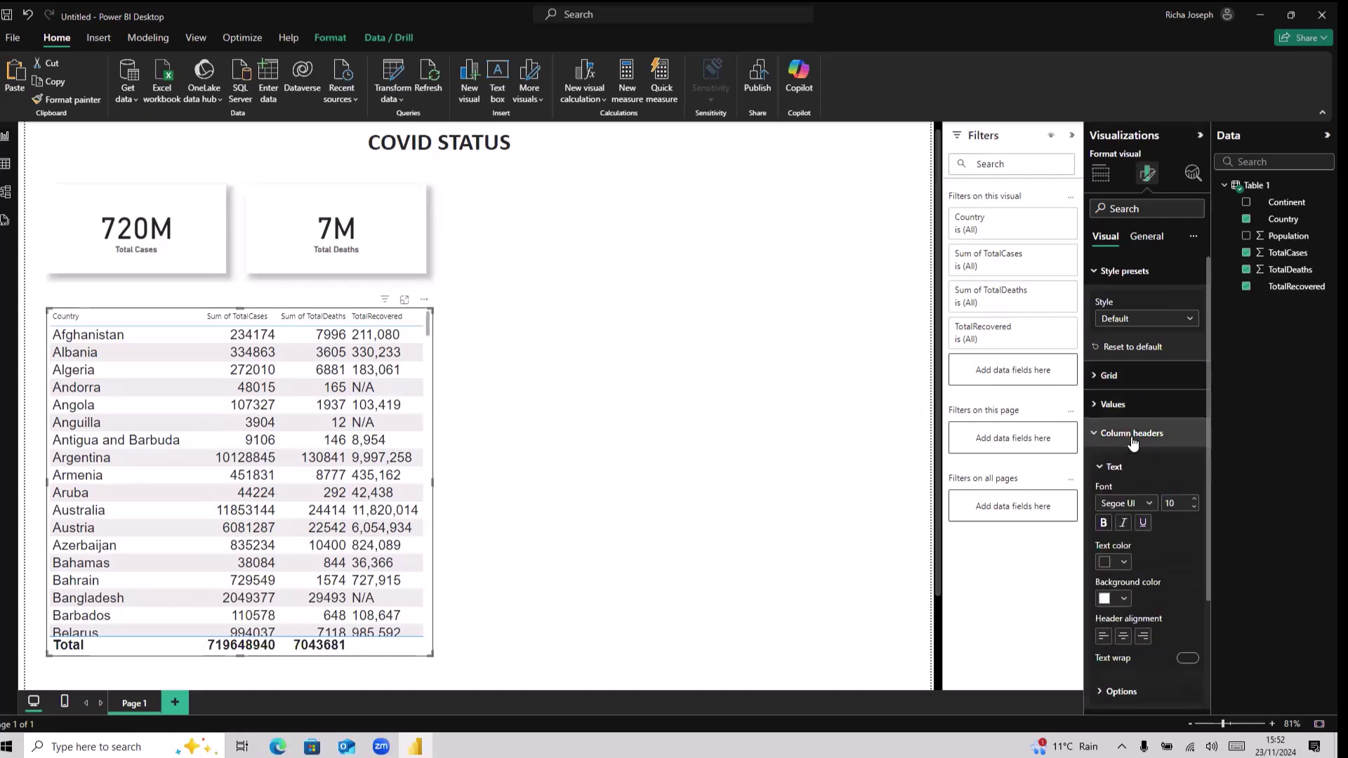
left_click(1195, 501)
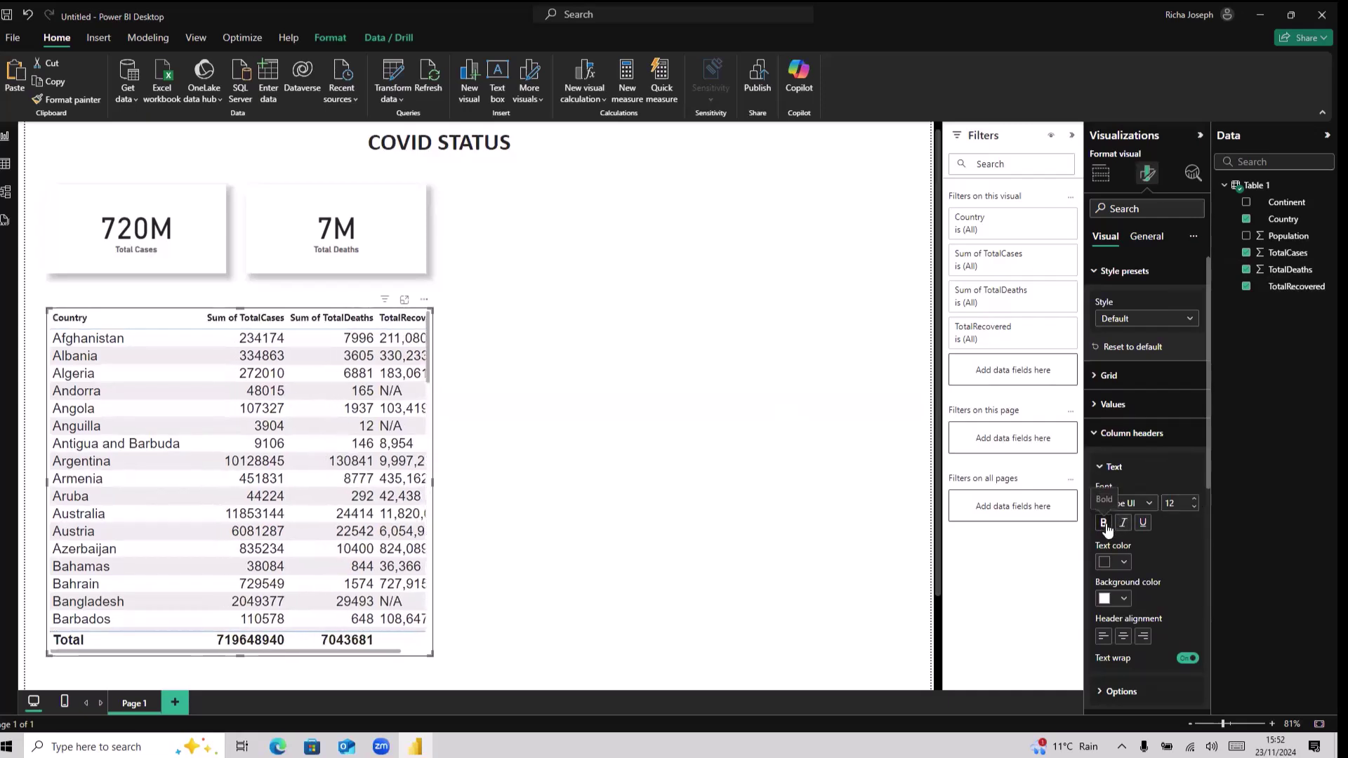
left_click(1105, 523)
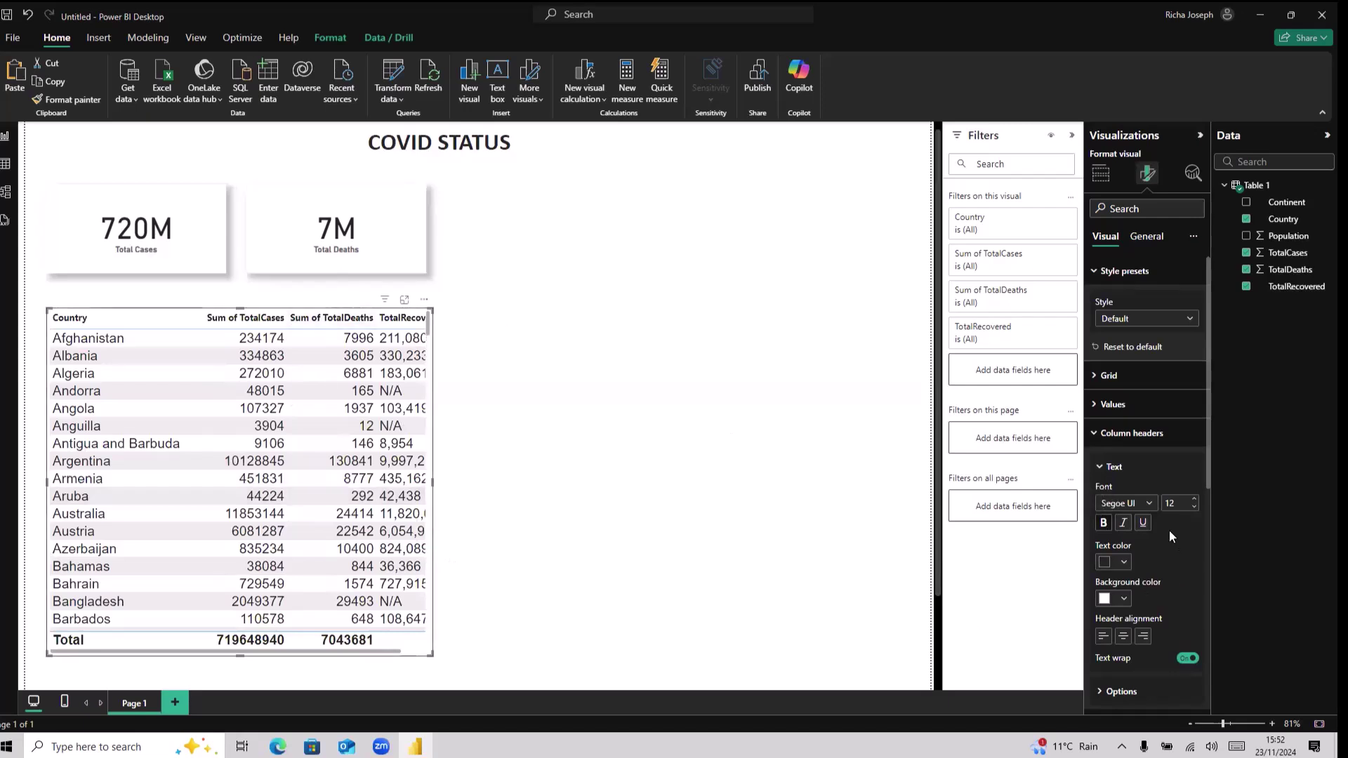
left_click(1094, 436)
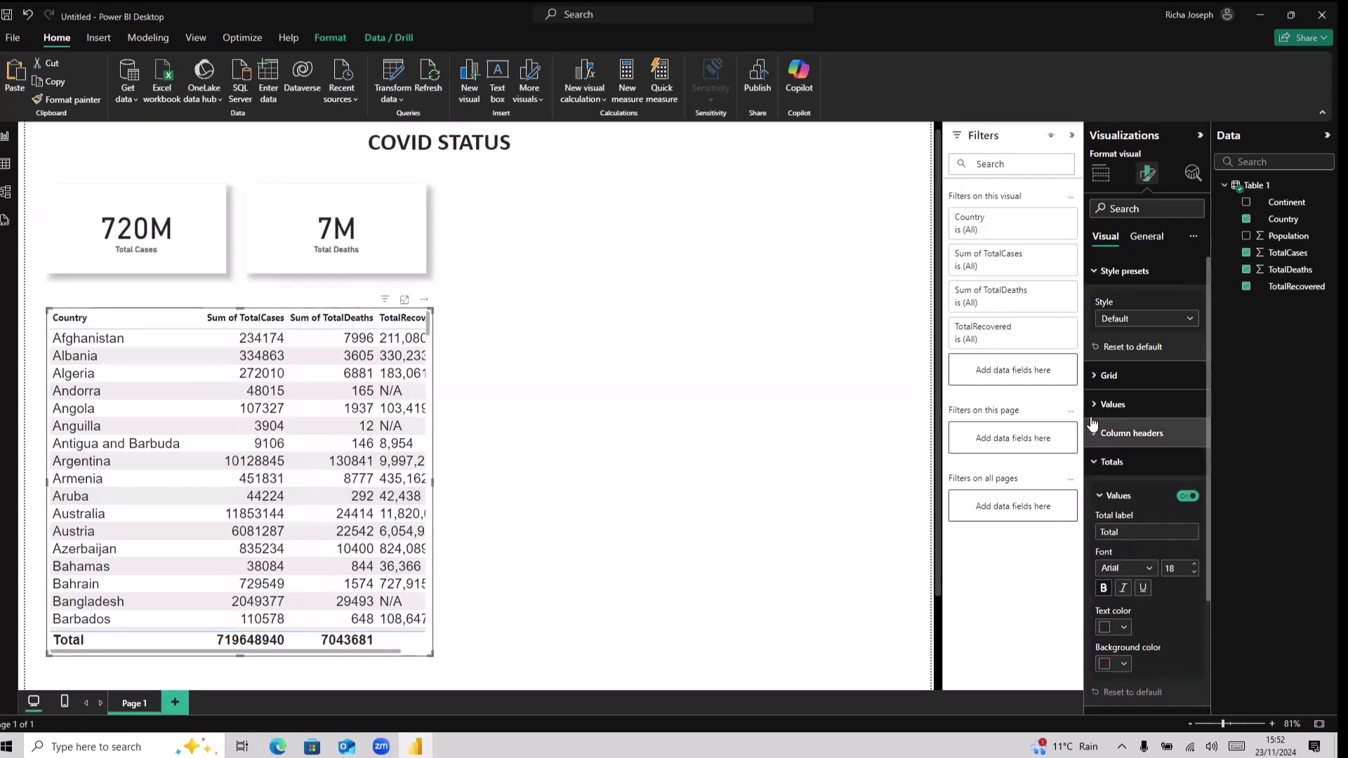
Set the font size of the country table's values to 15 and deselect the table.
left_click(1098, 406)
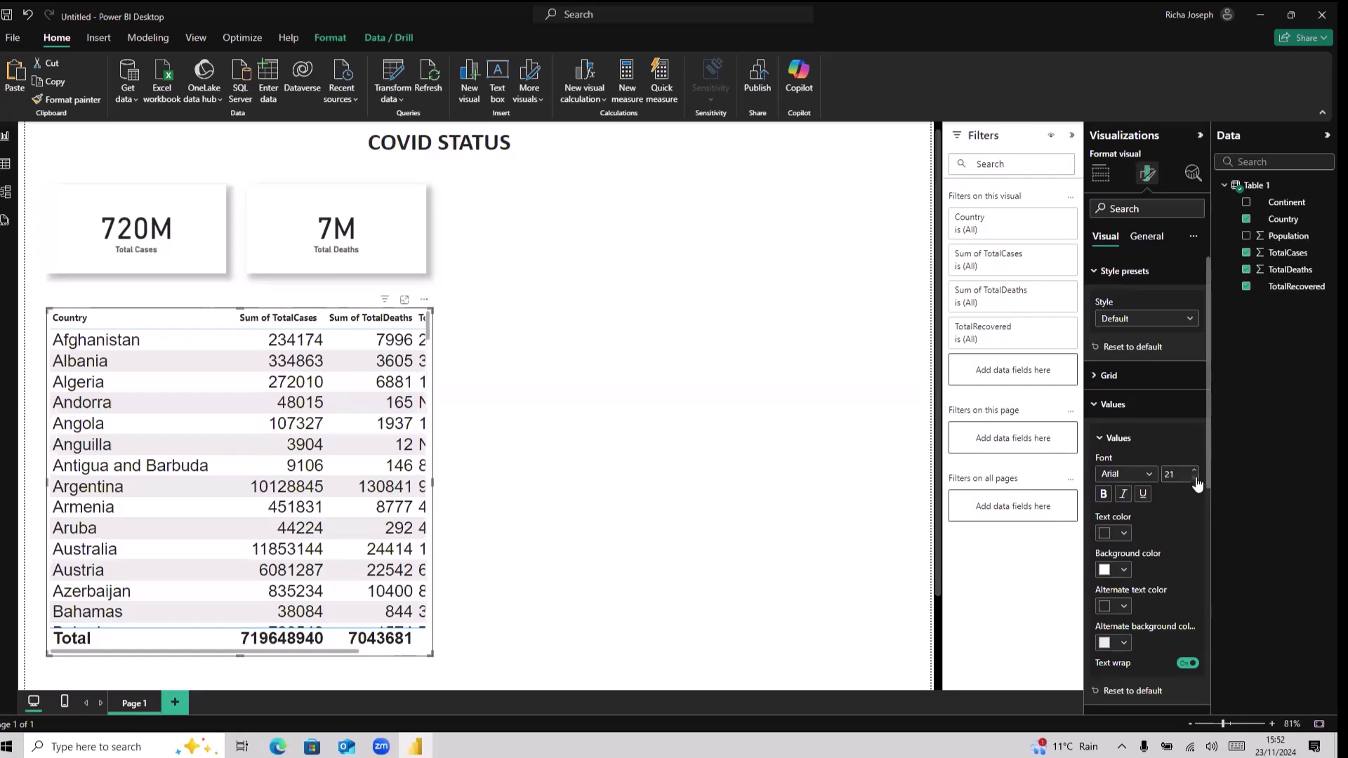
left_click(1194, 479)
left_click(1194, 480)
left_click(1195, 480)
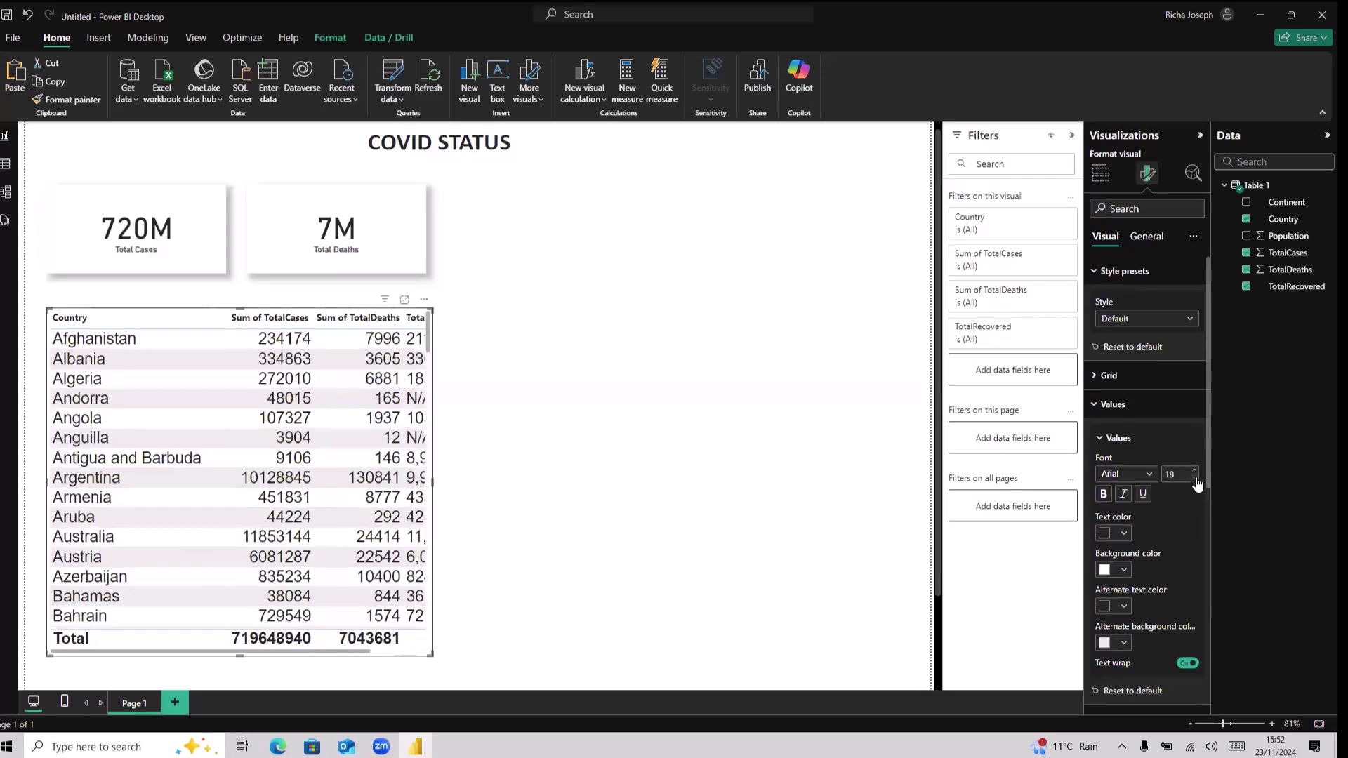
left_click(1194, 479)
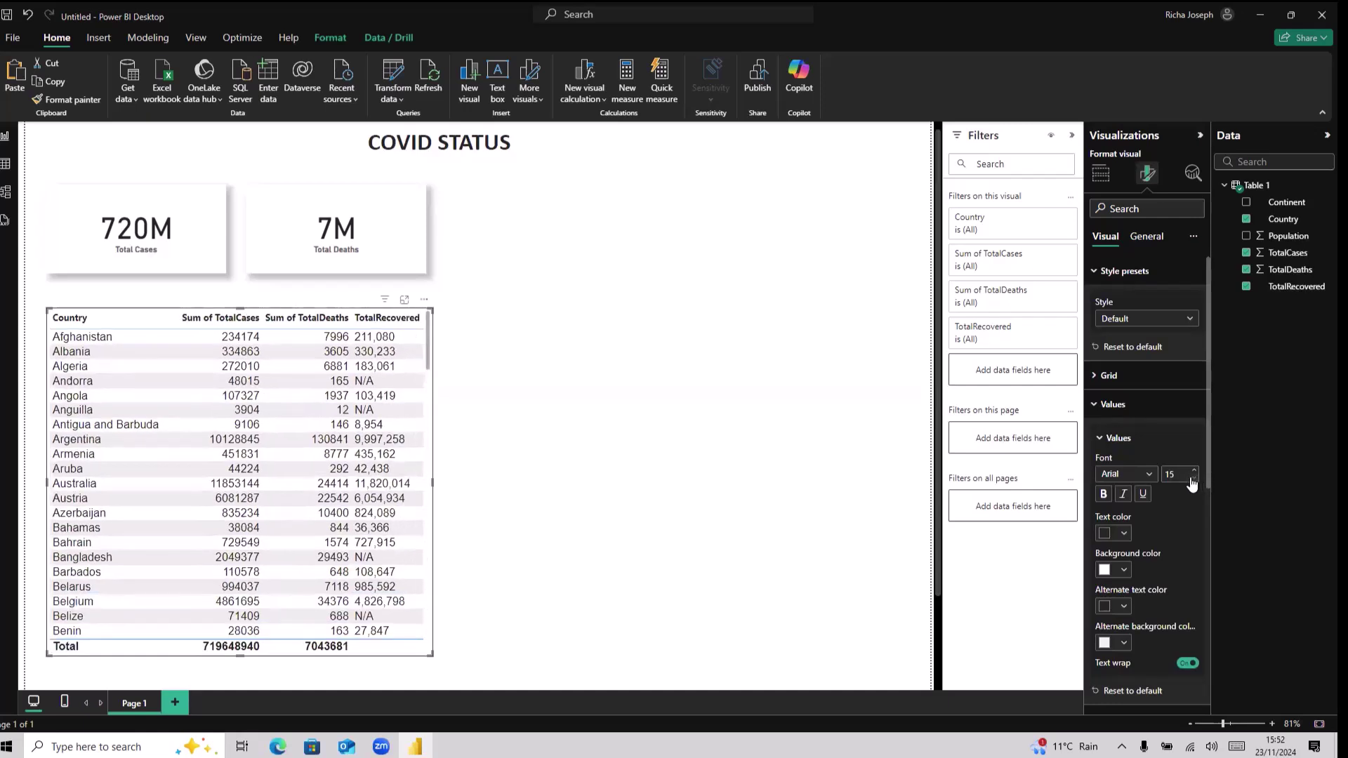
left_click(590, 485)
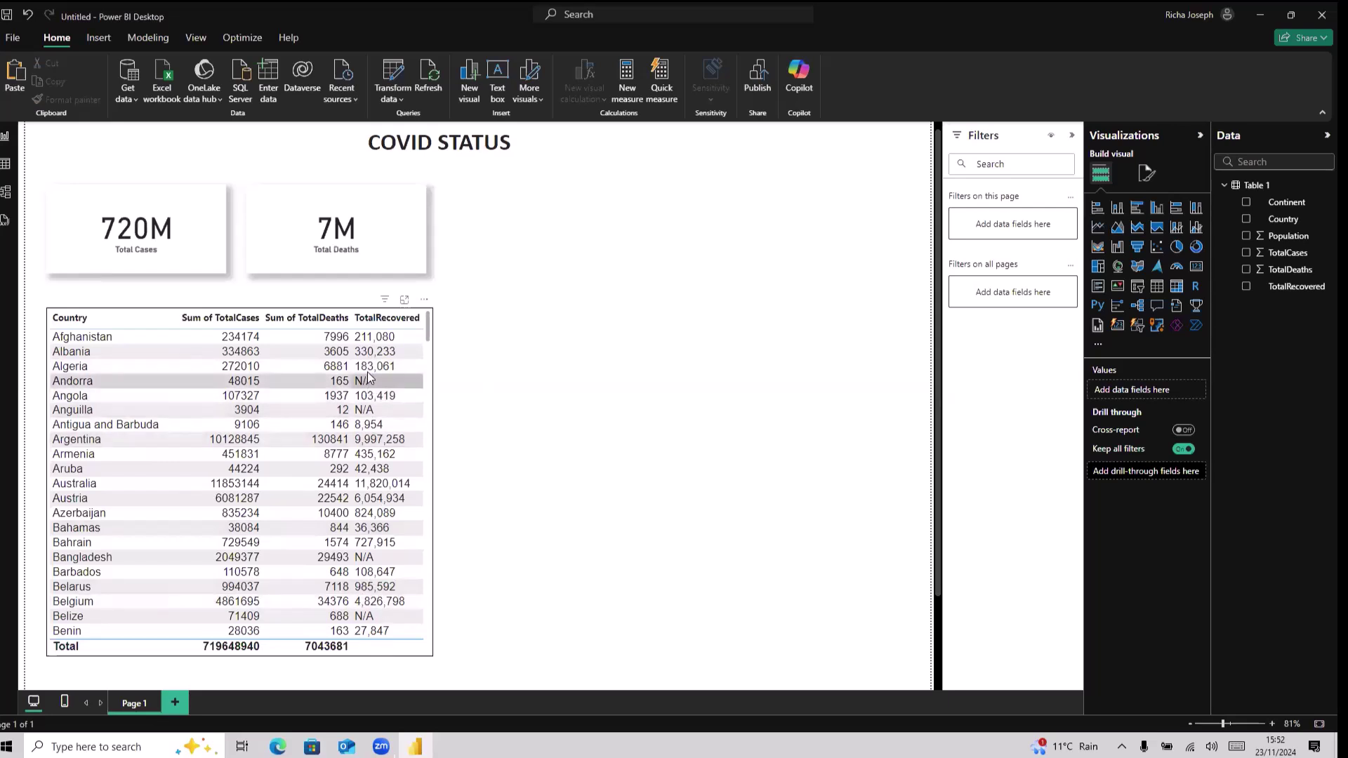
Review the rows of the country table and open its data for transformation in the Power Query Editor.
scroll(374, 428, "down", 10)
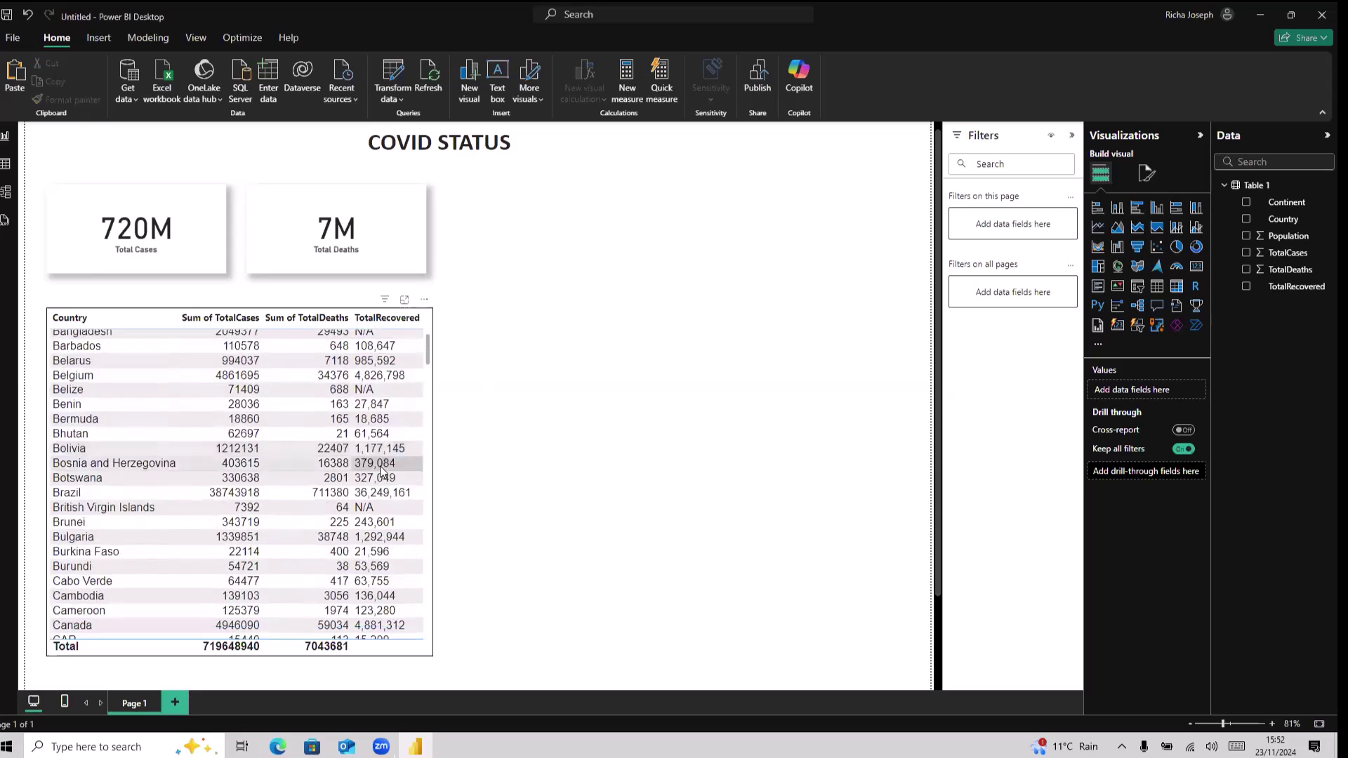
scroll(383, 476, "up", 7)
scroll(383, 477, "up", 5)
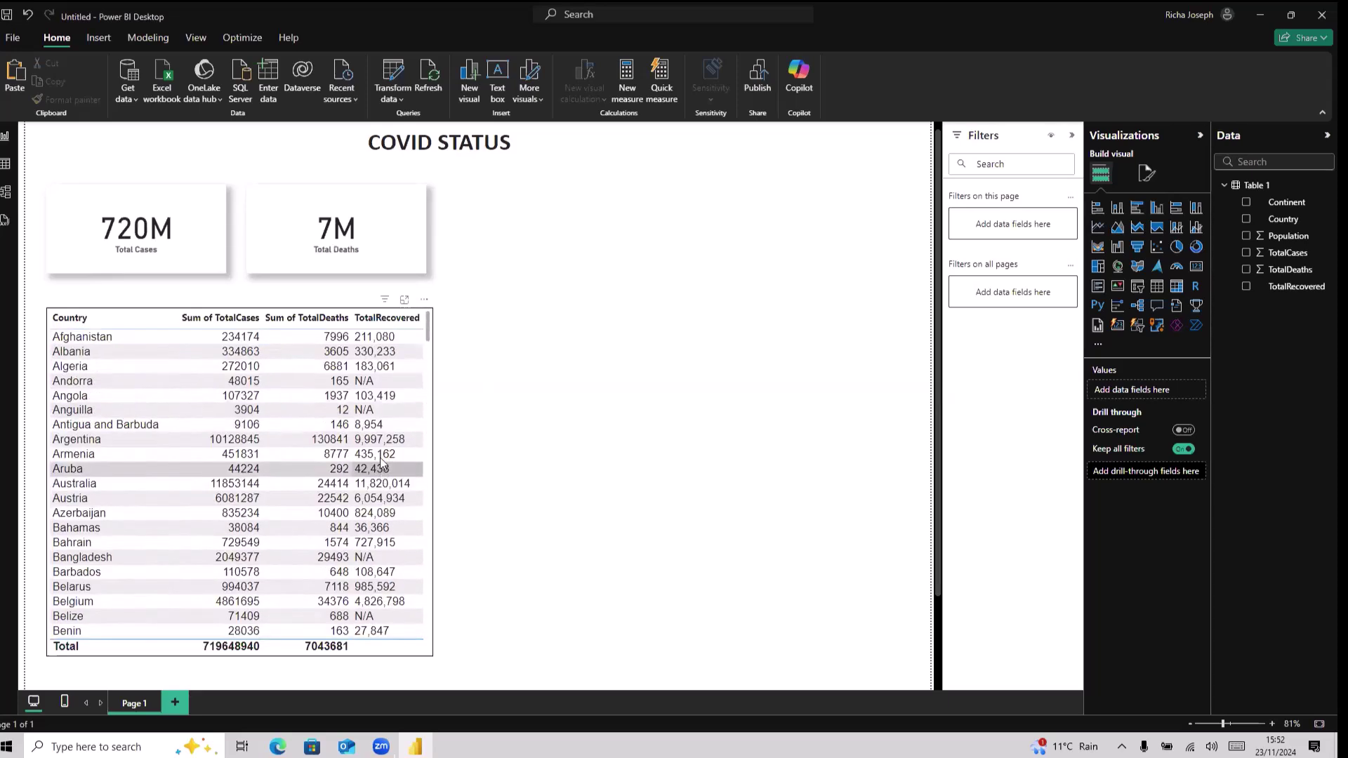
scroll(398, 550, "down", 10)
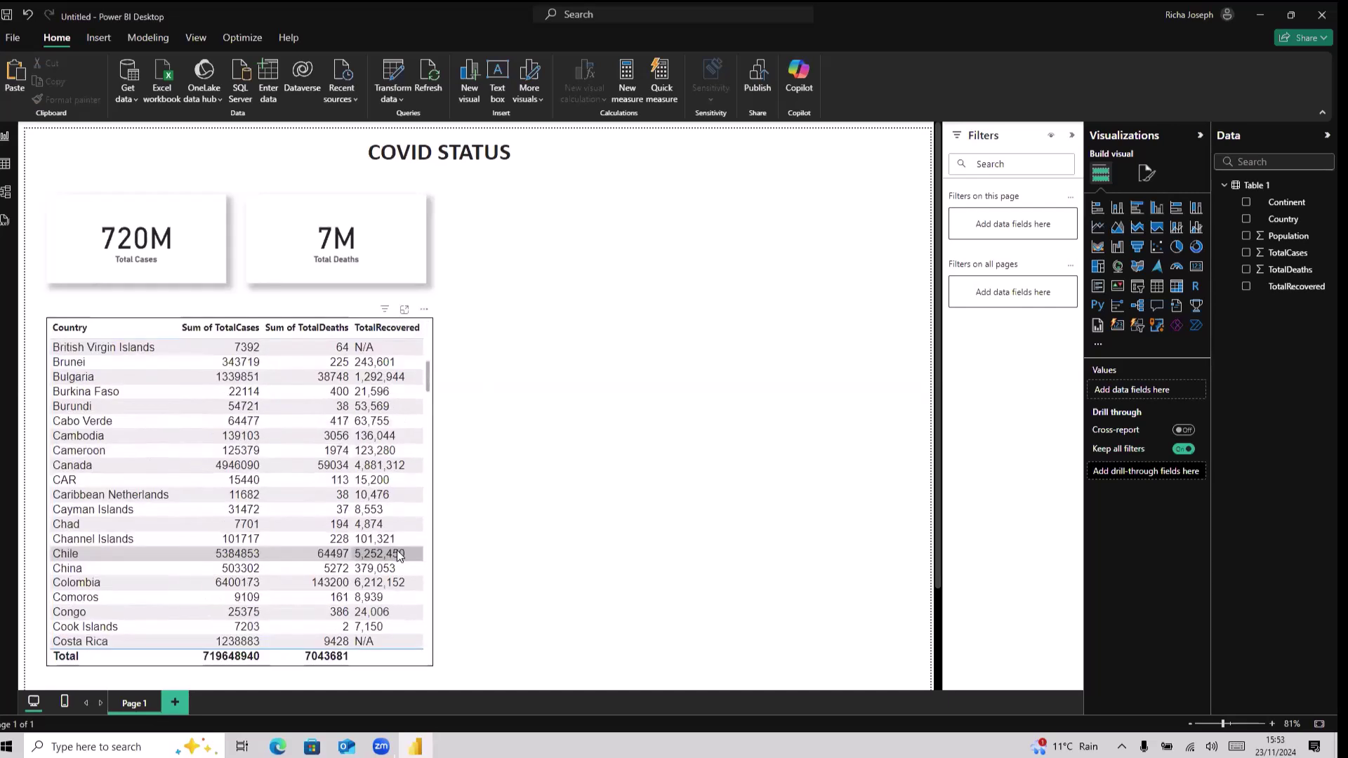
scroll(398, 550, "up", 9)
scroll(398, 550, "up", 1)
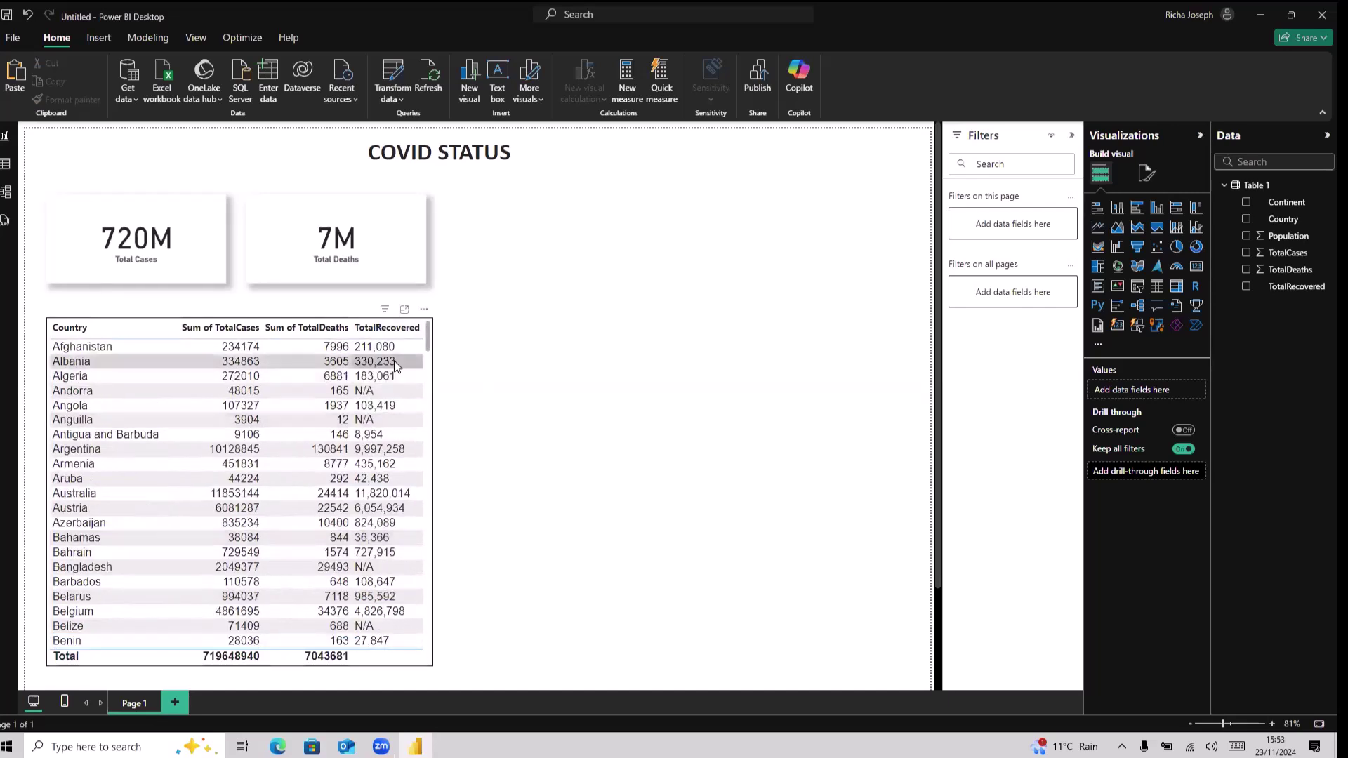
left_click(399, 100)
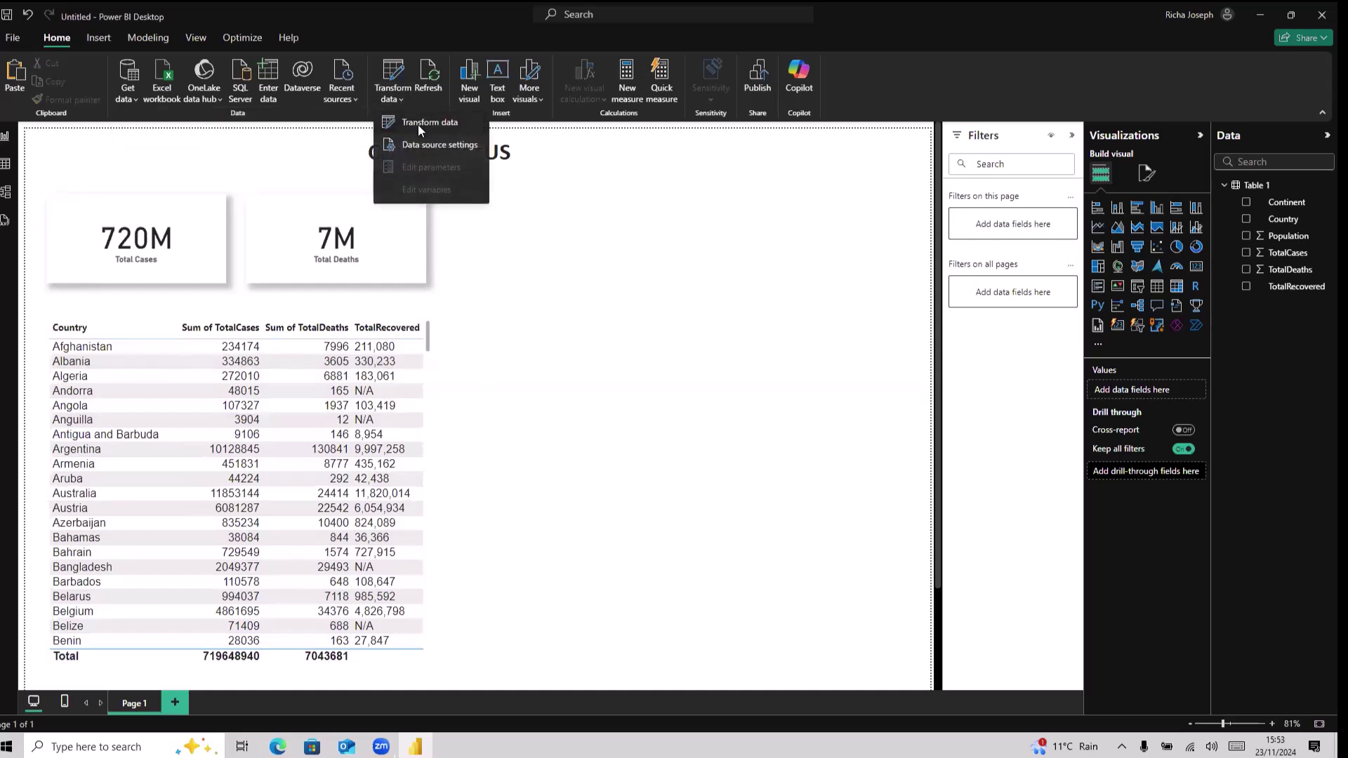
left_click(419, 125)
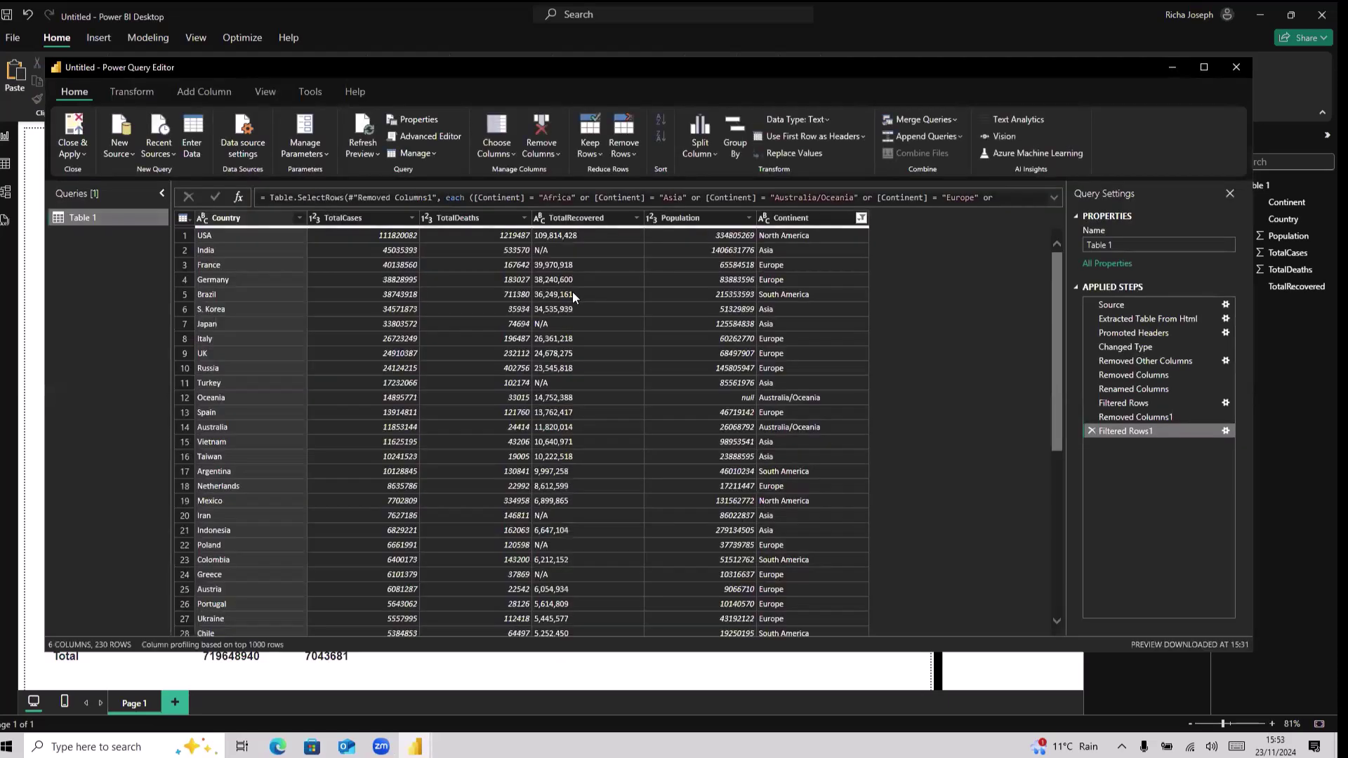
left_click(637, 219)
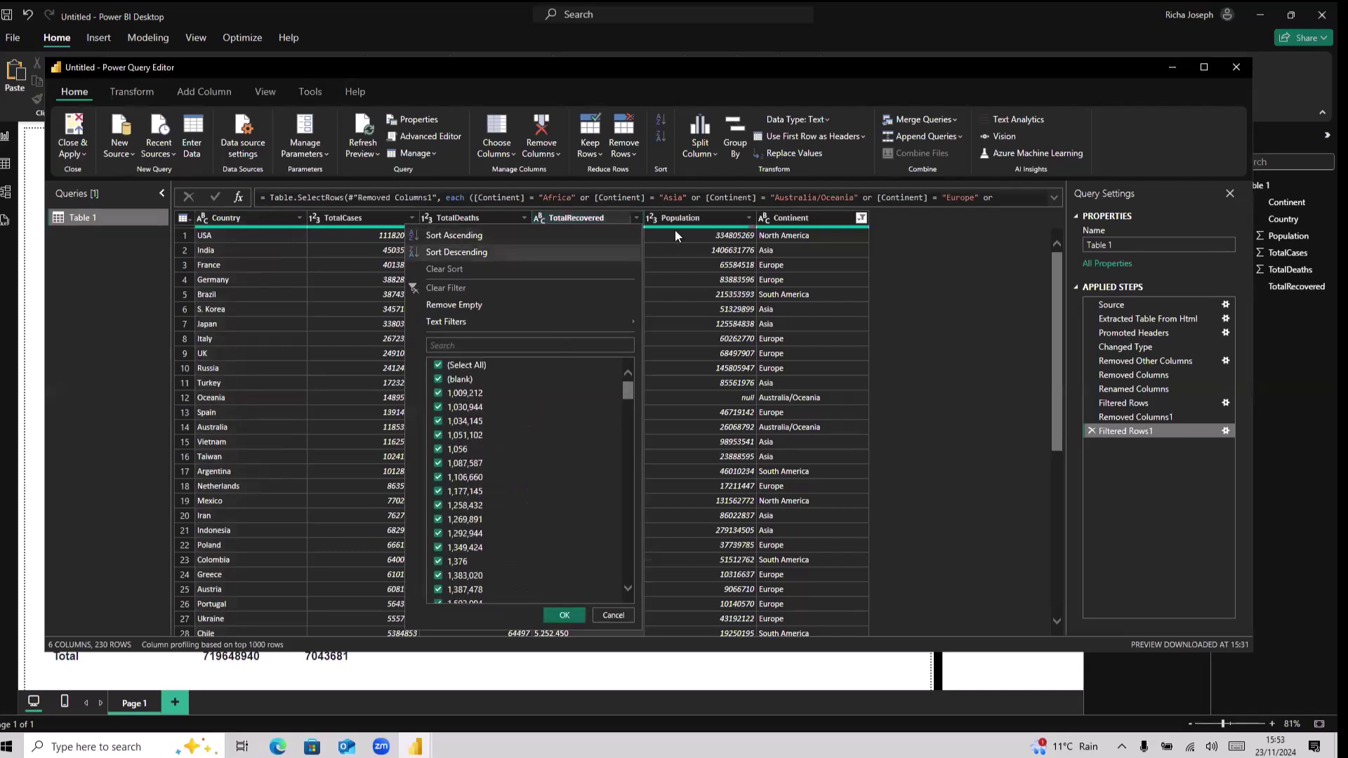
left_click(920, 264)
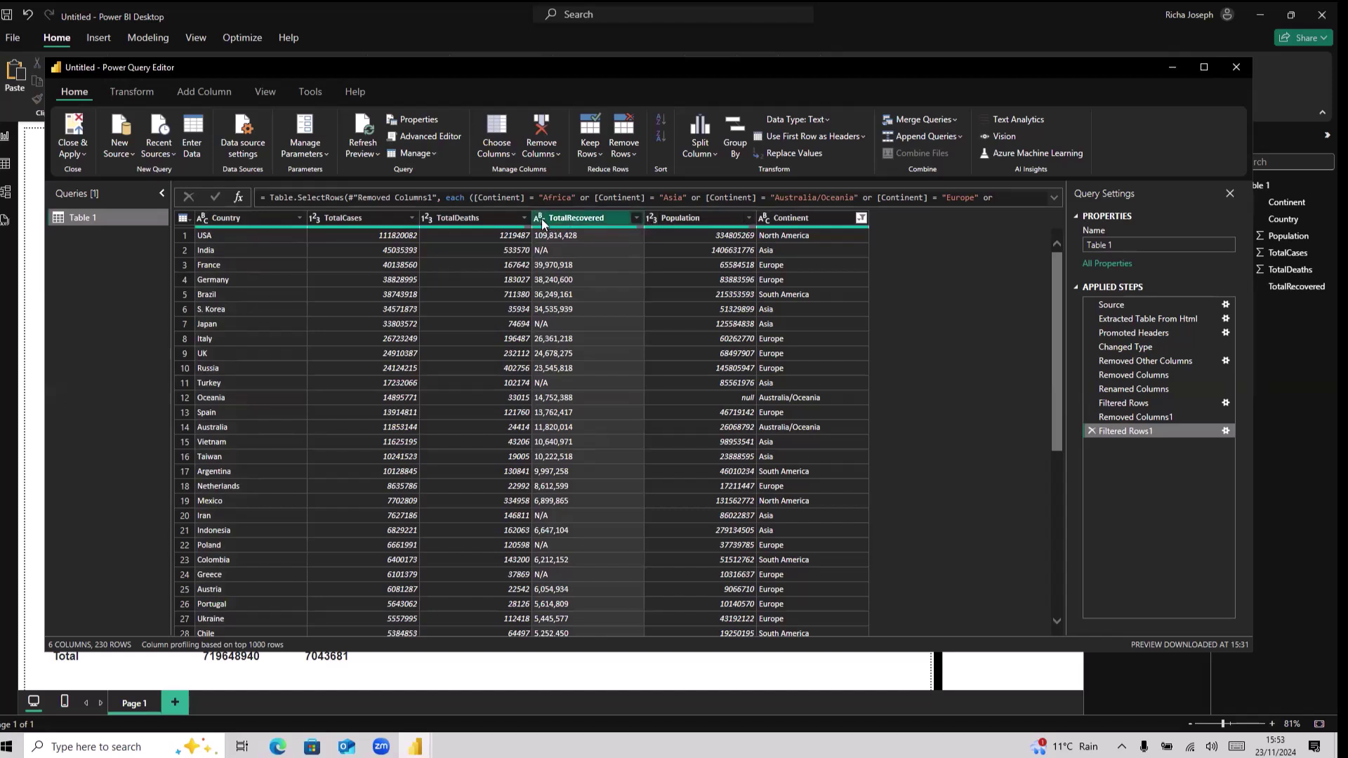
left_click(562, 251)
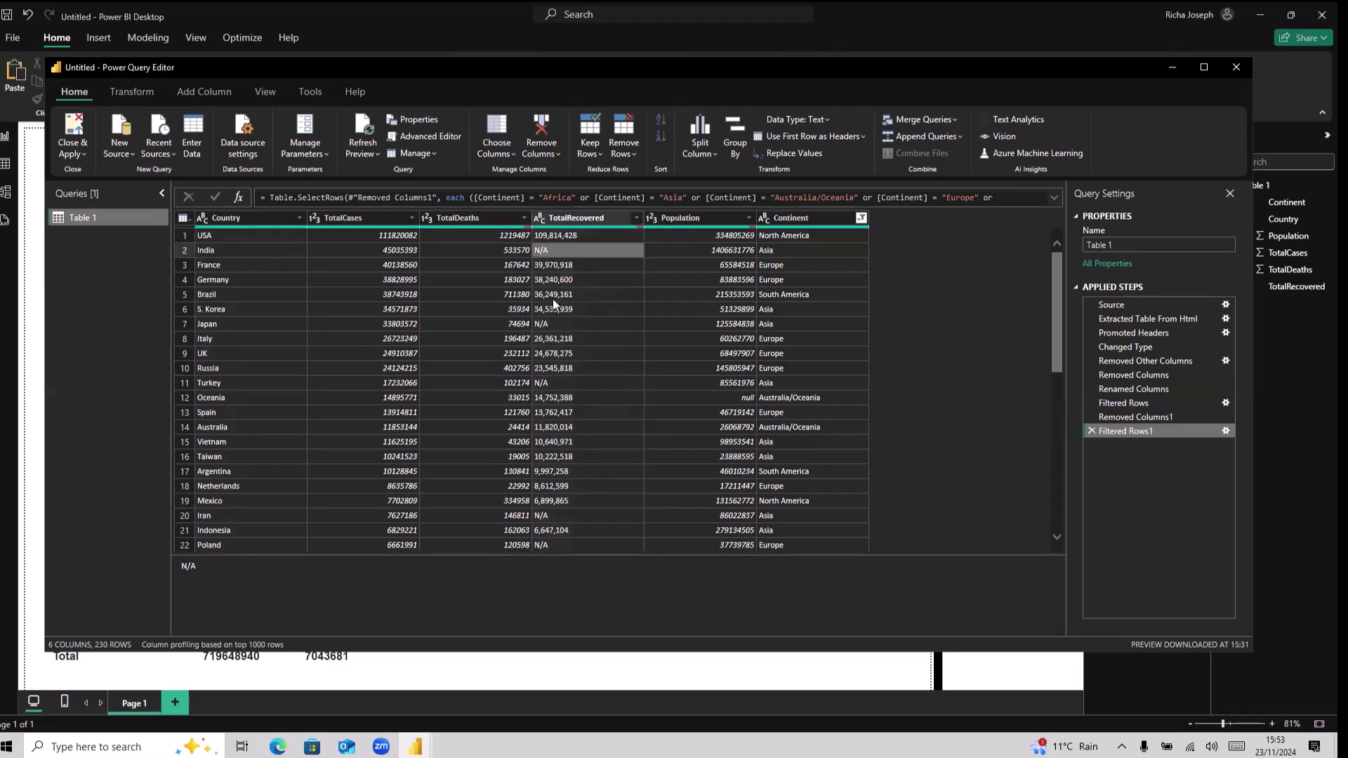
left_click(546, 323)
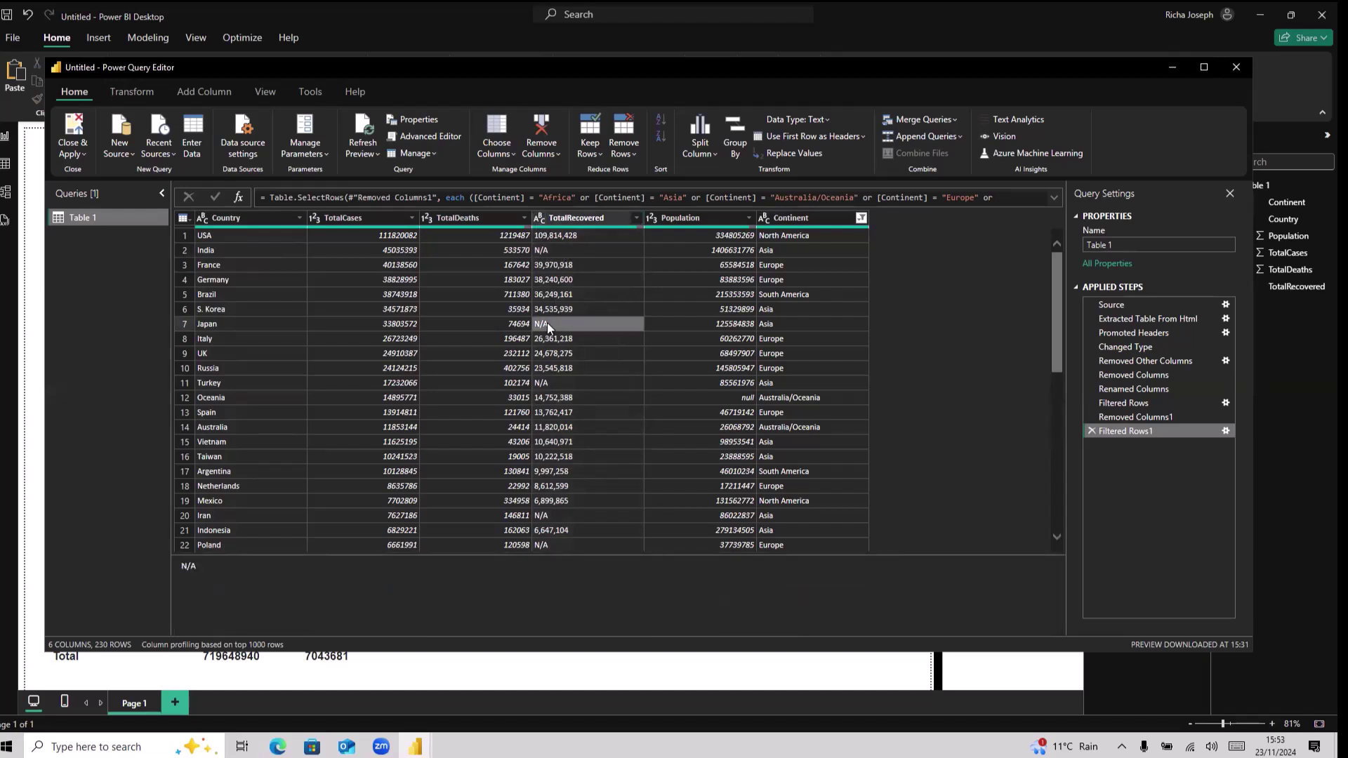
left_click(545, 251)
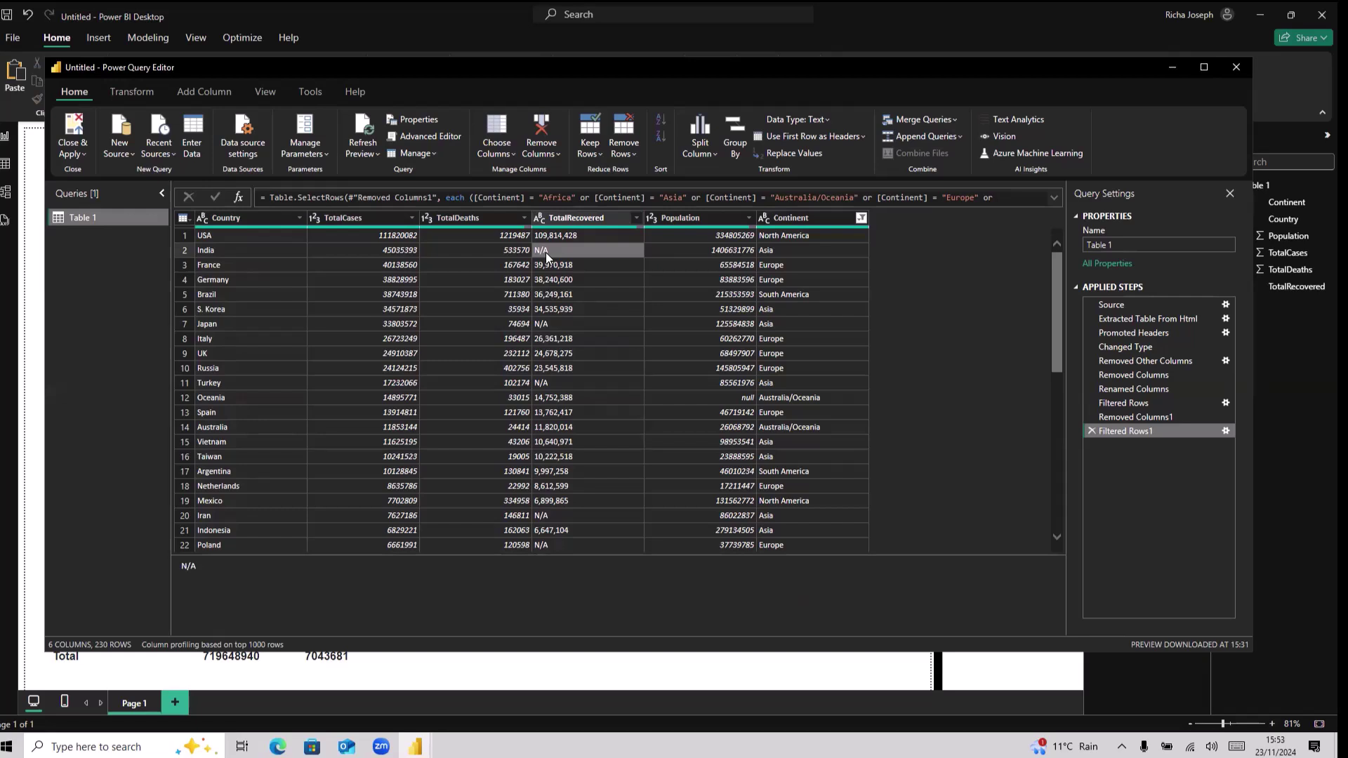
left_click(793, 154)
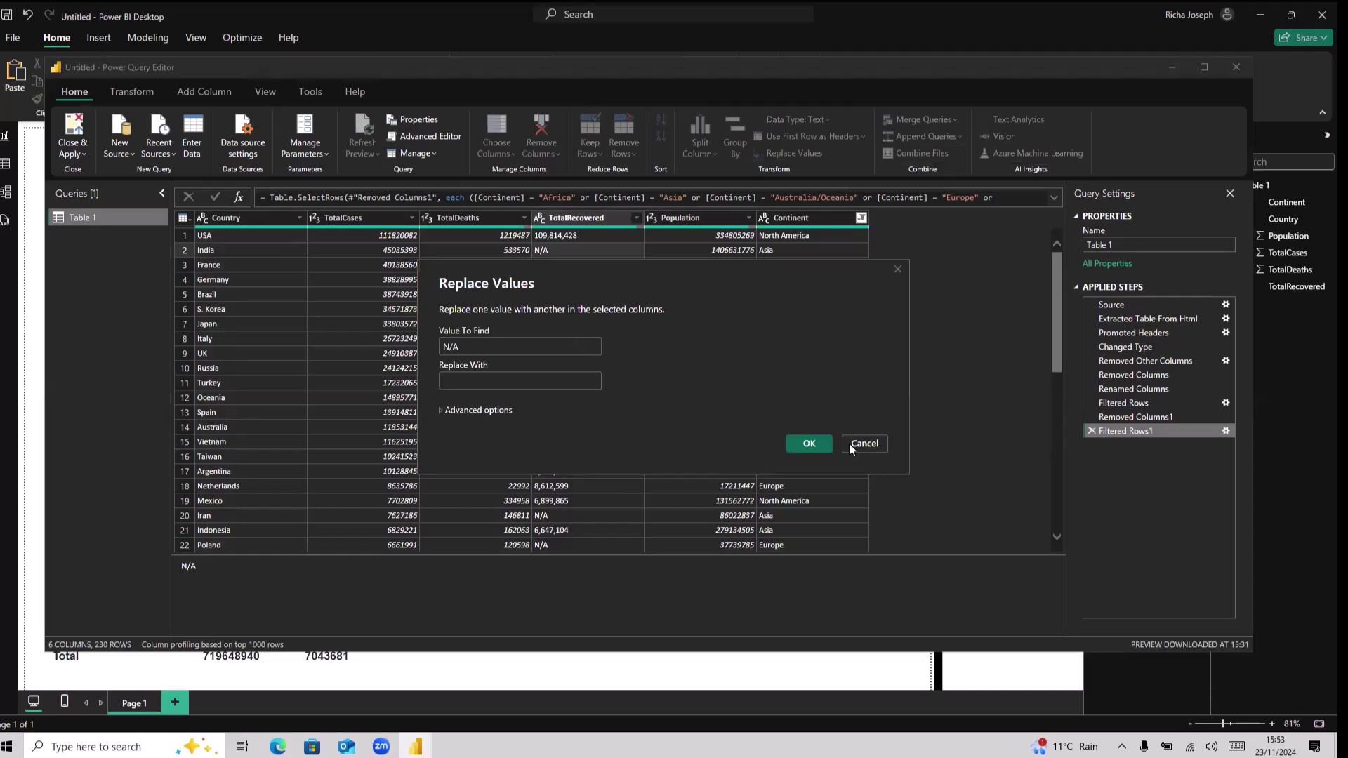
left_click(865, 444)
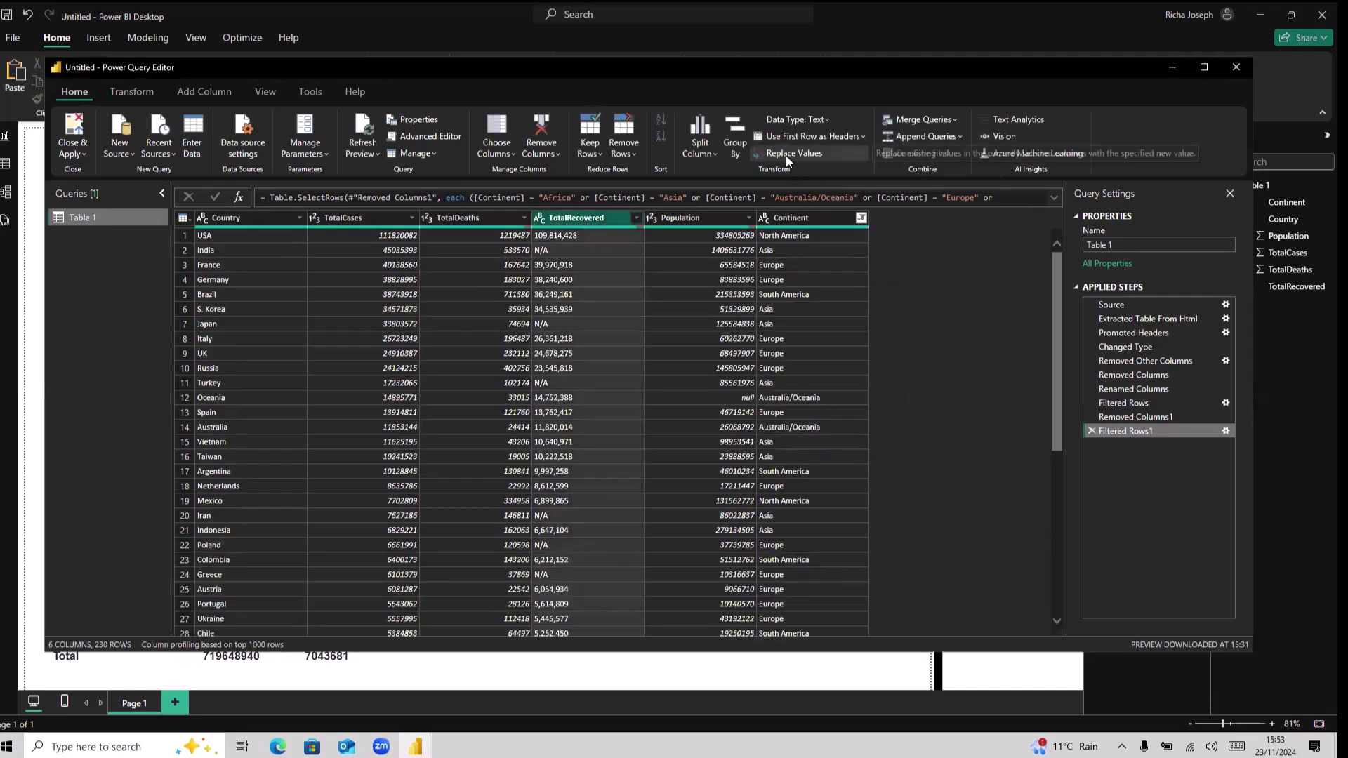
Replace every N/A value in the TotalRecovered column with 0.
left_click(819, 154)
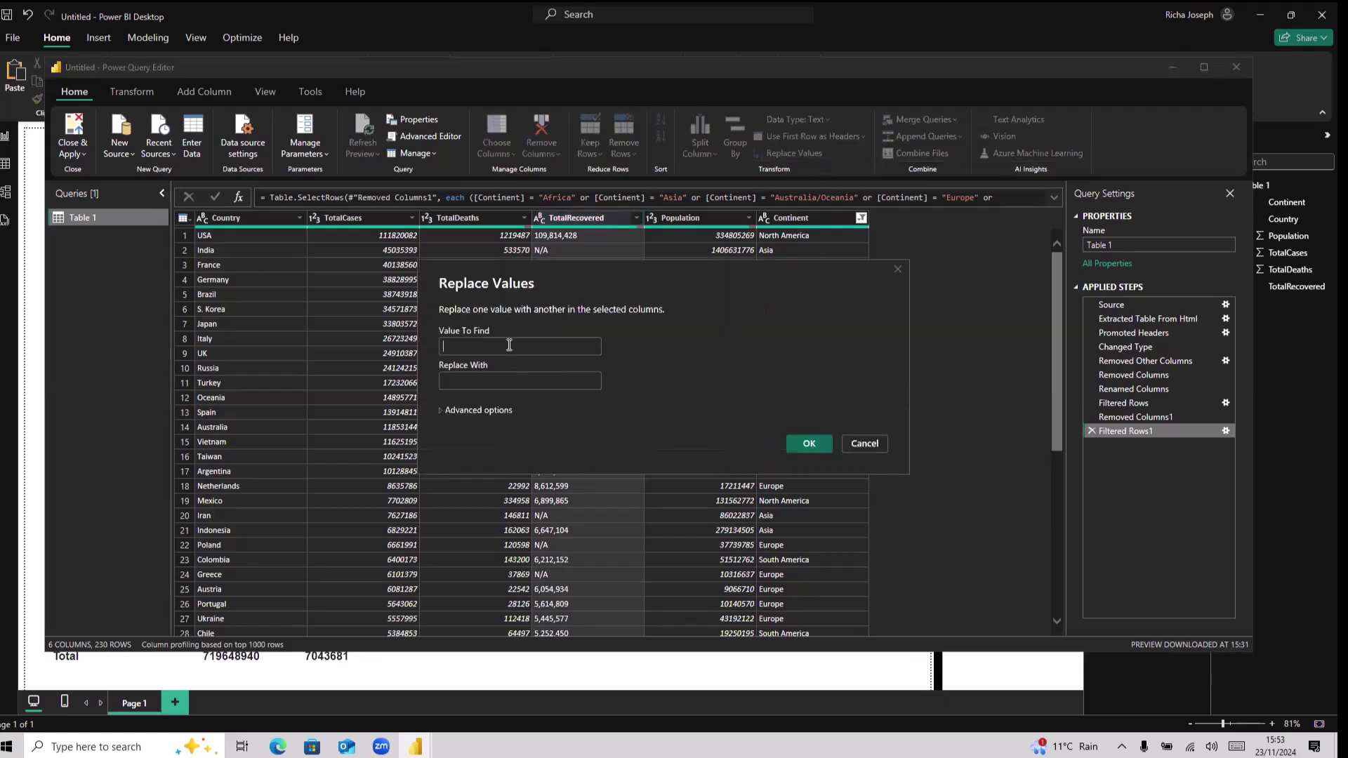
left_click(510, 345)
type("N/A")
key("Tab")
type("0")
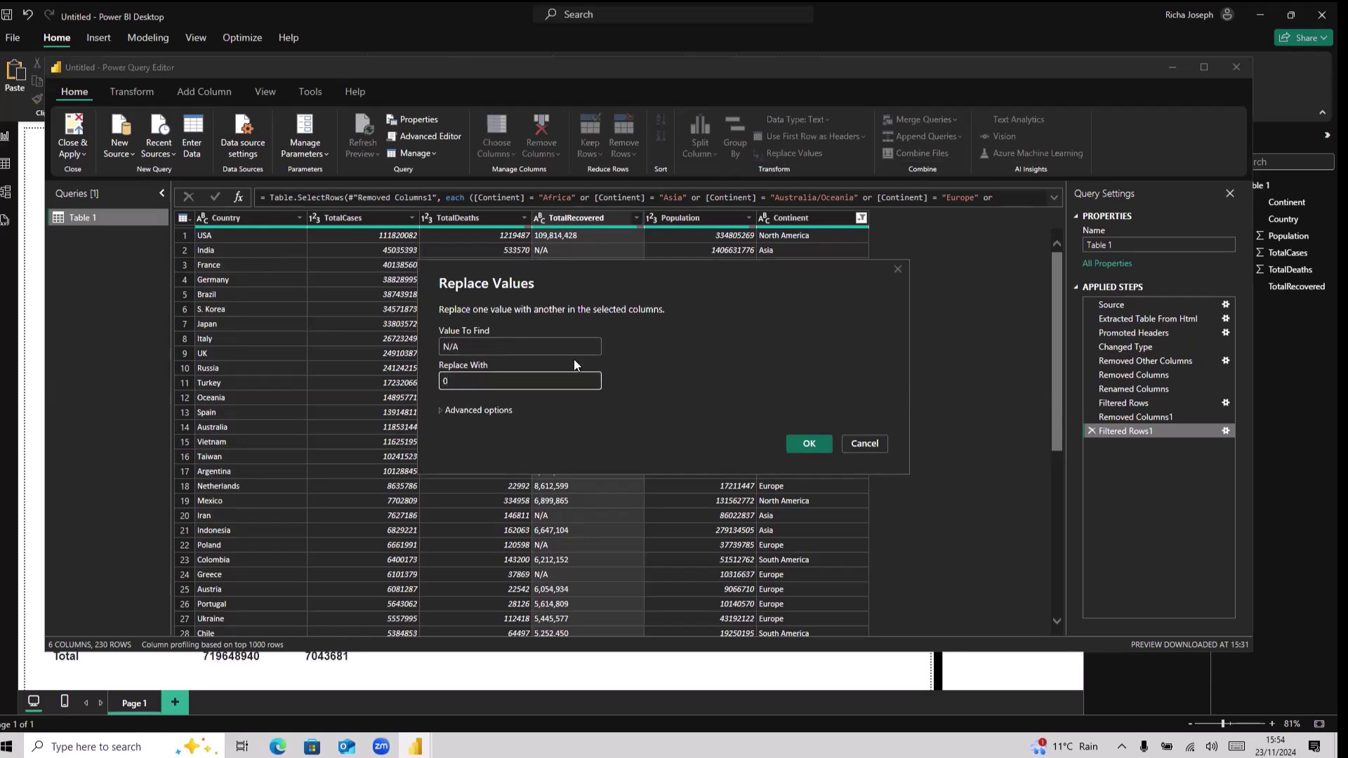
left_click(809, 443)
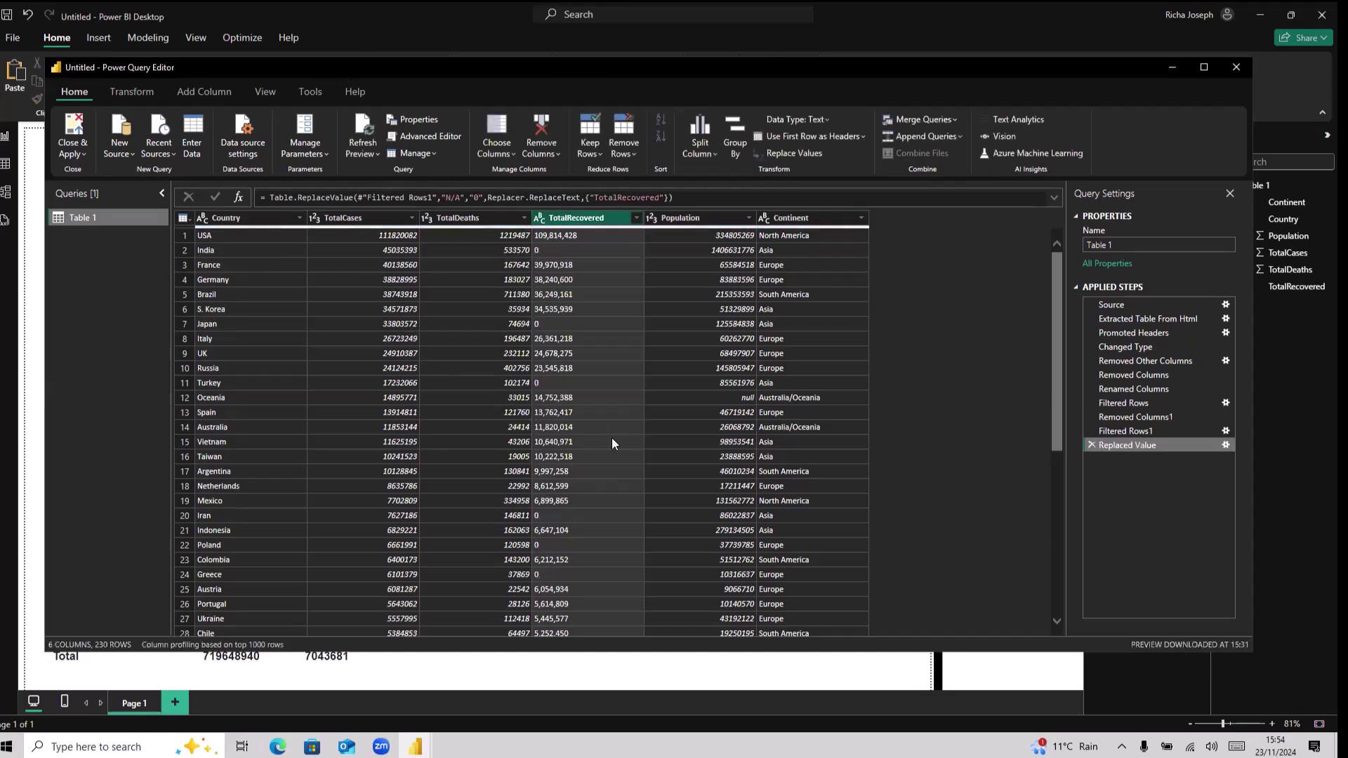
Change the TotalRecovered column's data type to Whole Number, then close the query editor and apply the changes.
scroll(612, 442, "down", 15)
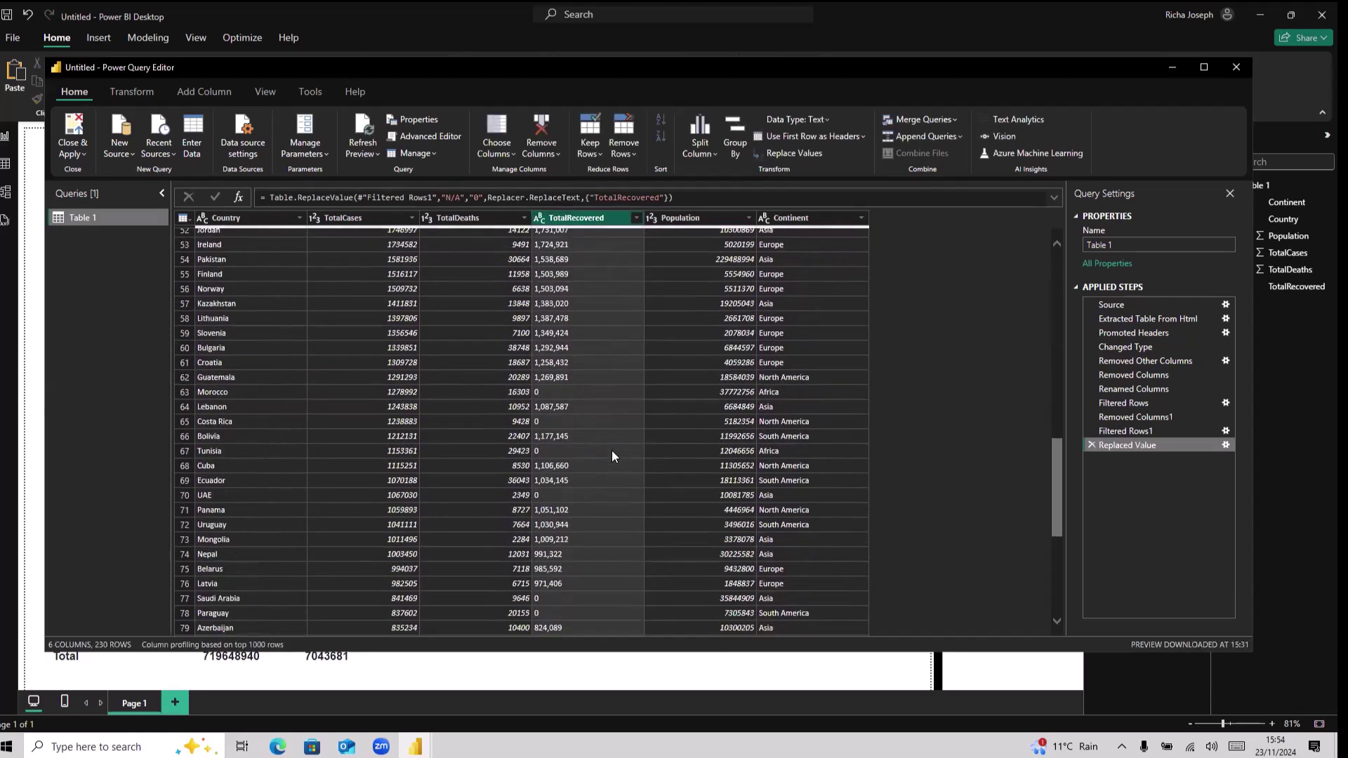
scroll(612, 449, "up", 15)
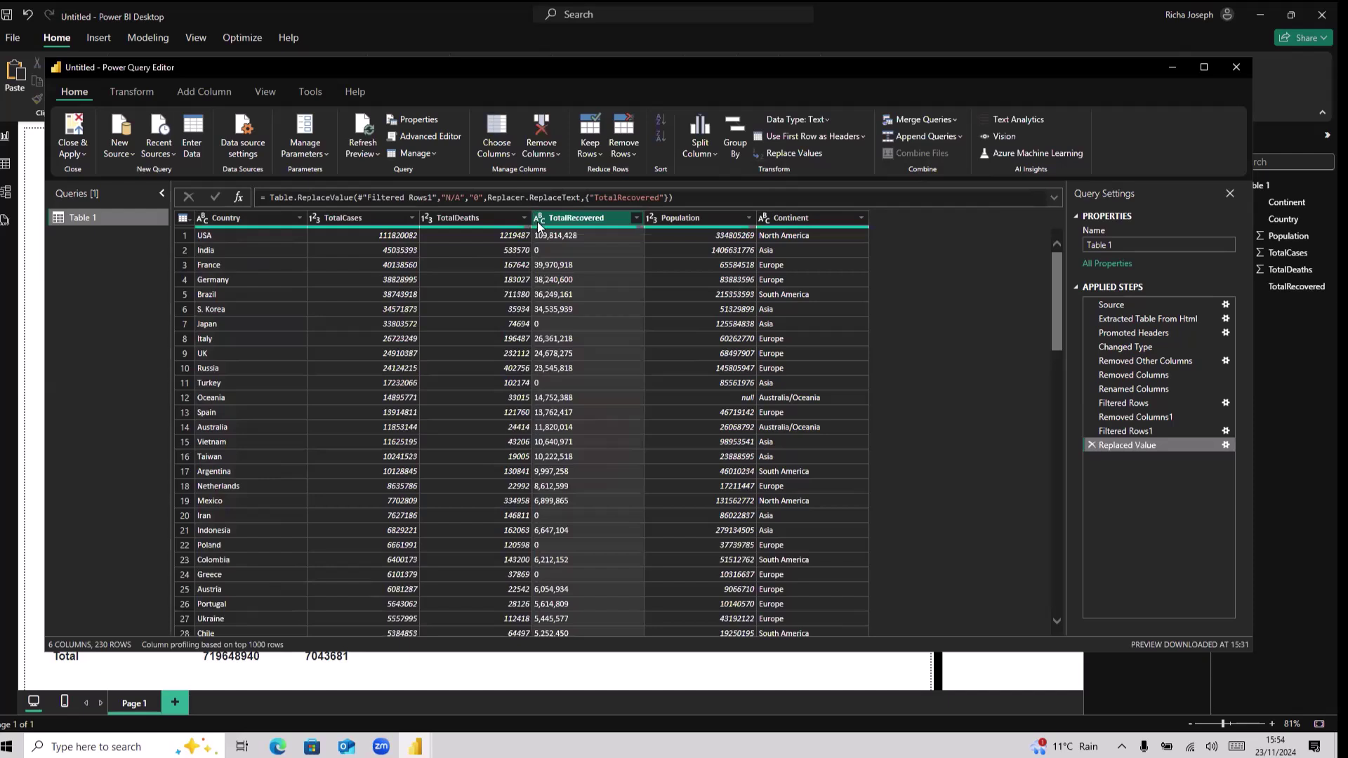
left_click(539, 220)
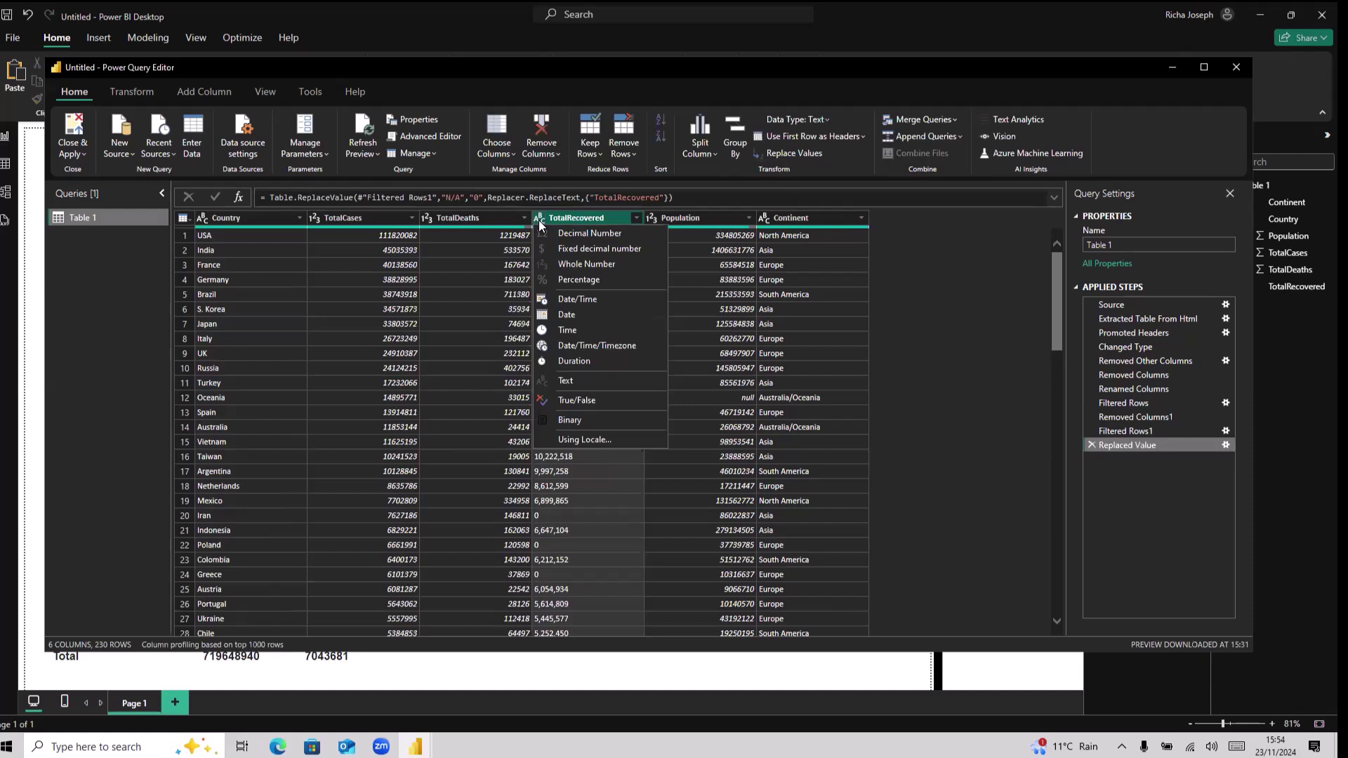
left_click(586, 264)
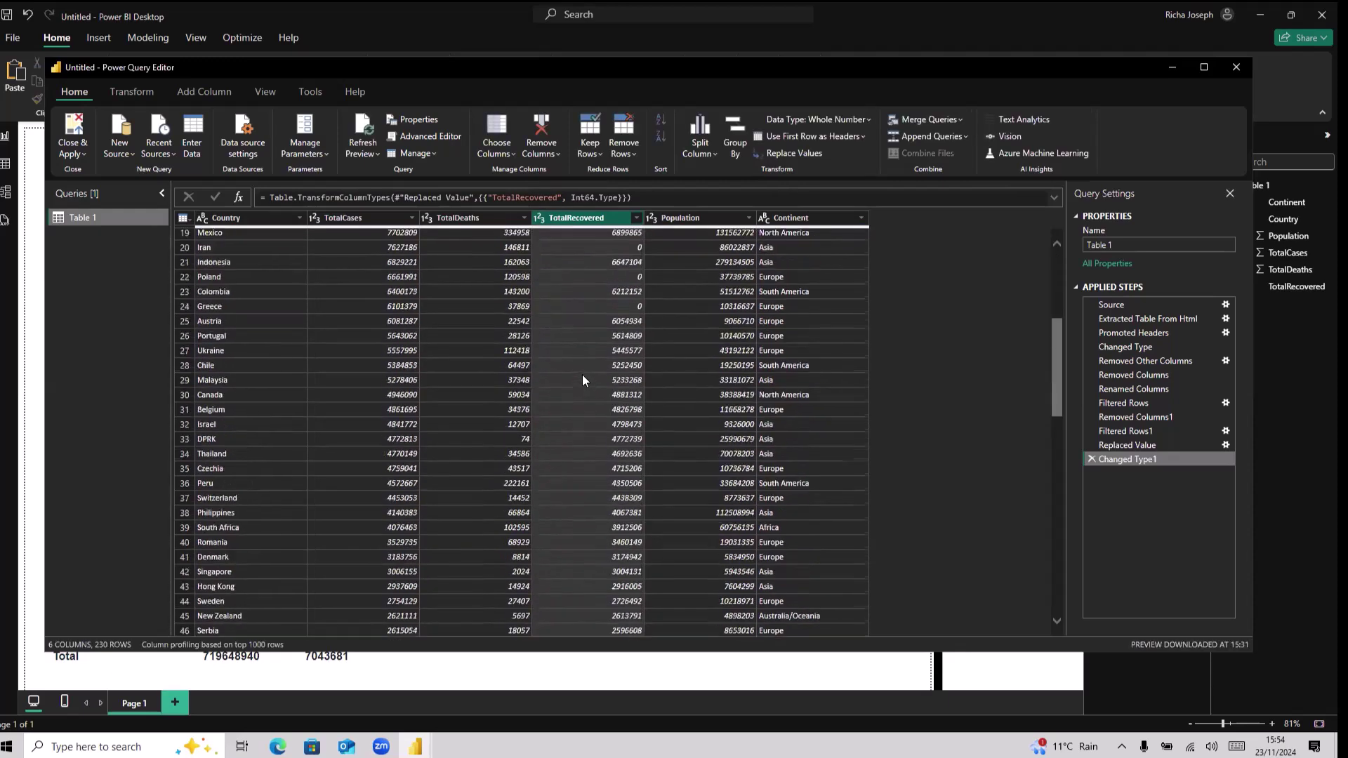
left_click(87, 155)
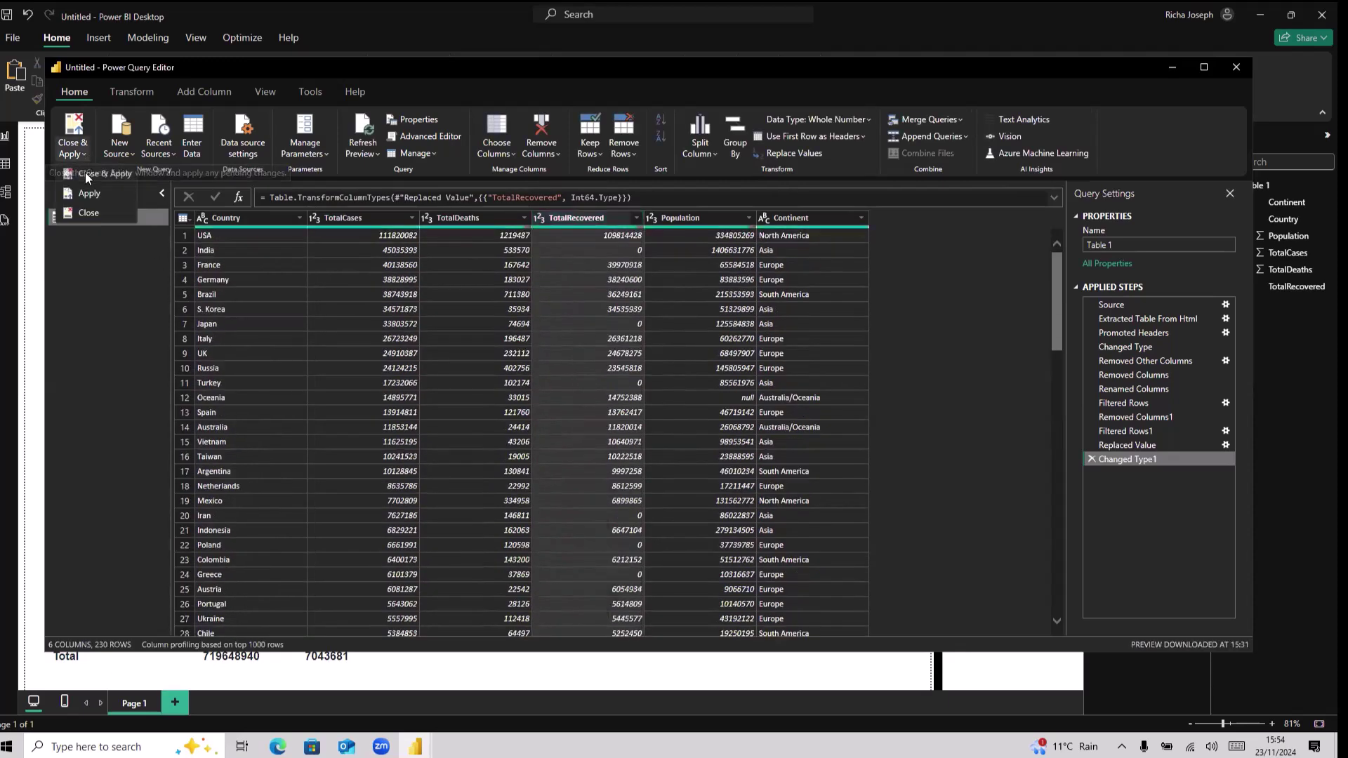
left_click(81, 172)
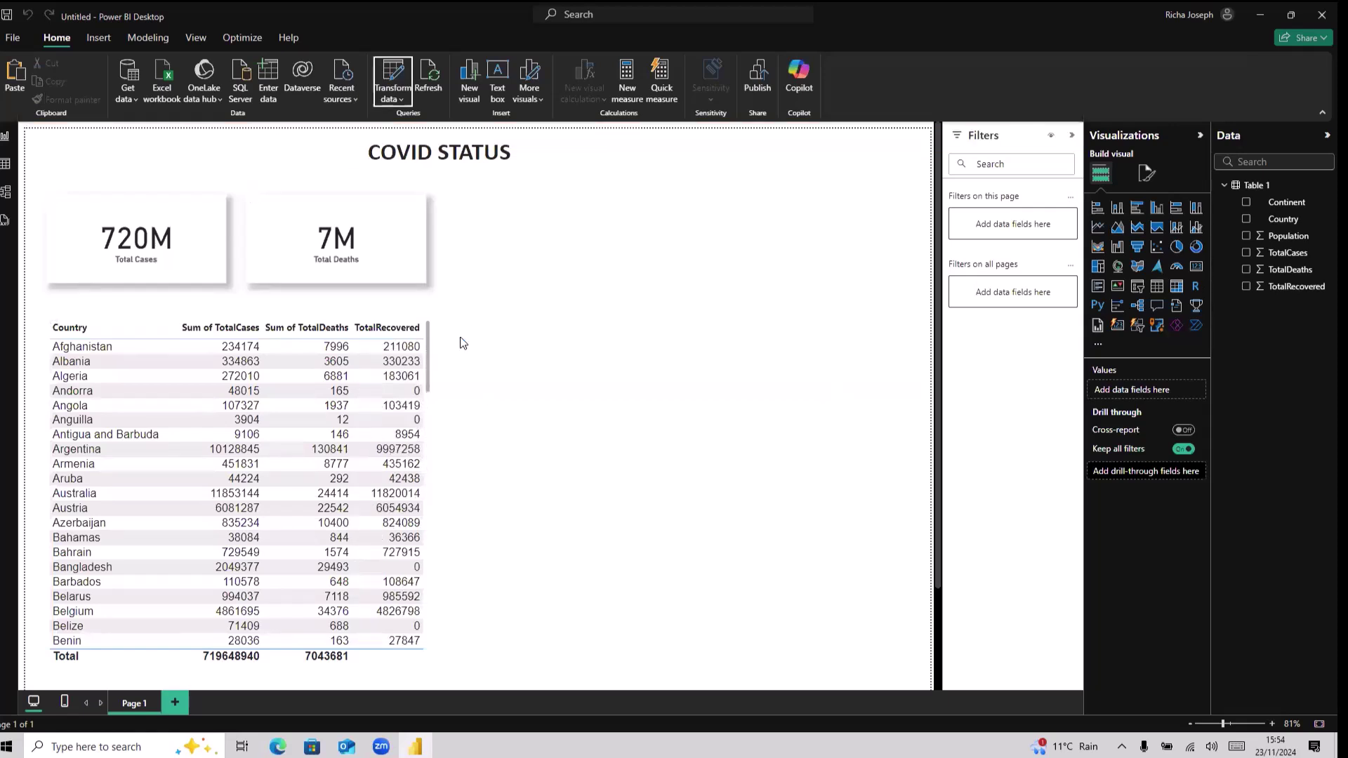
Review the recovery figures across the country table's rows.
scroll(394, 391, "down", 20)
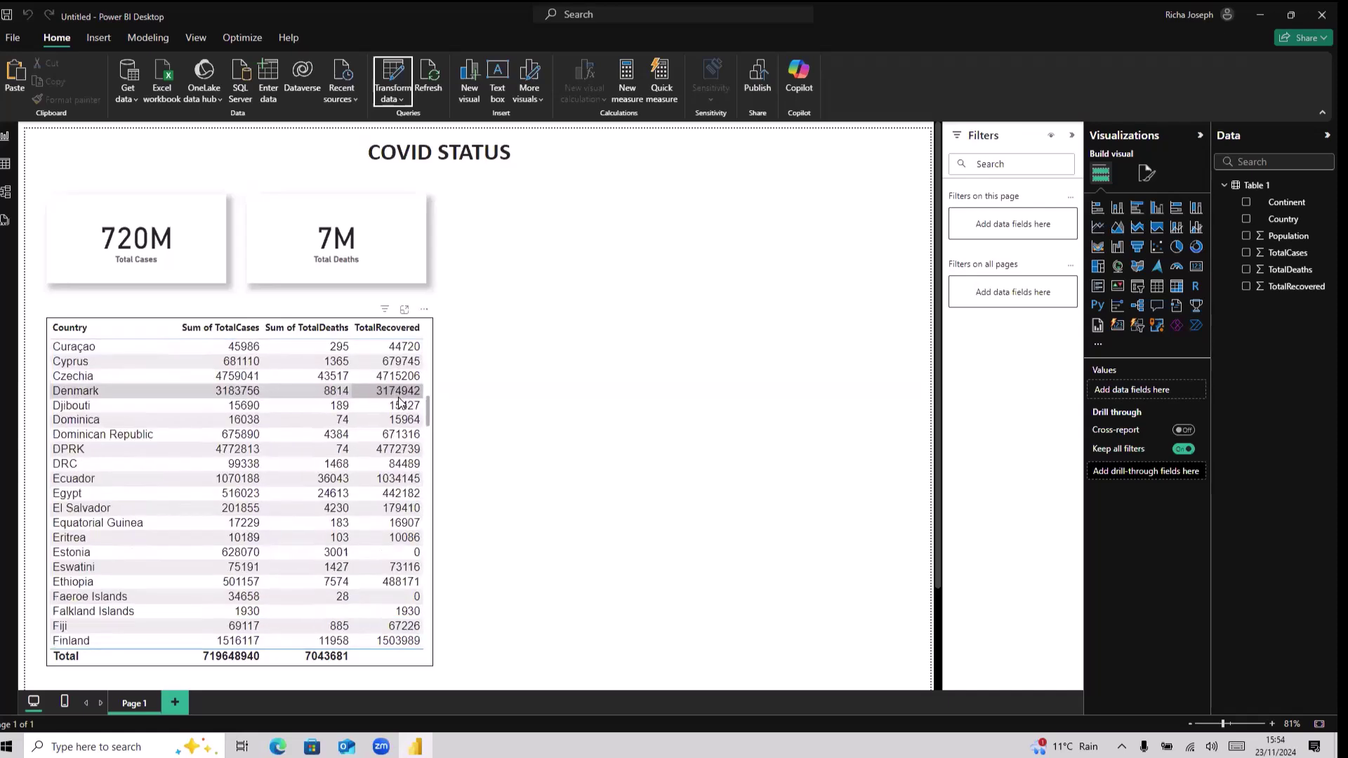
scroll(401, 405, "down", 20)
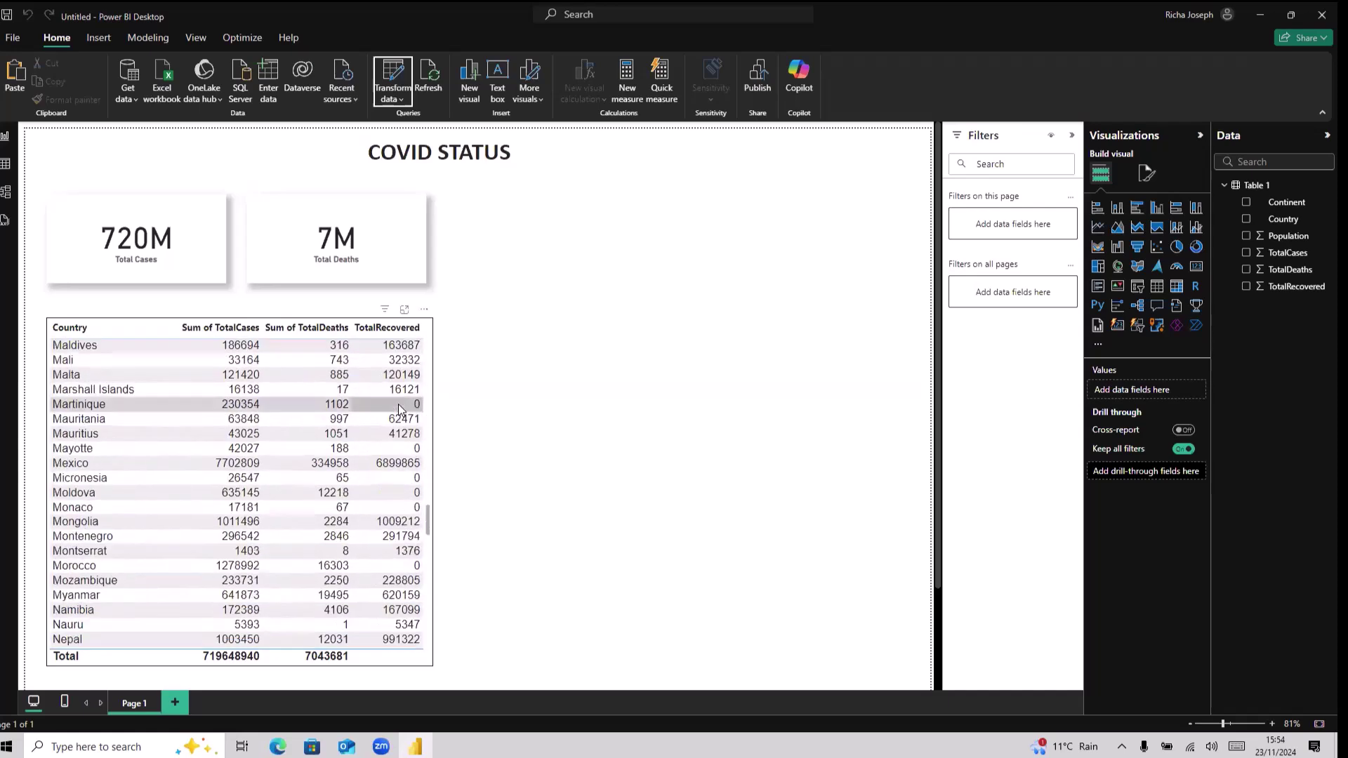
scroll(401, 411, "down", 20)
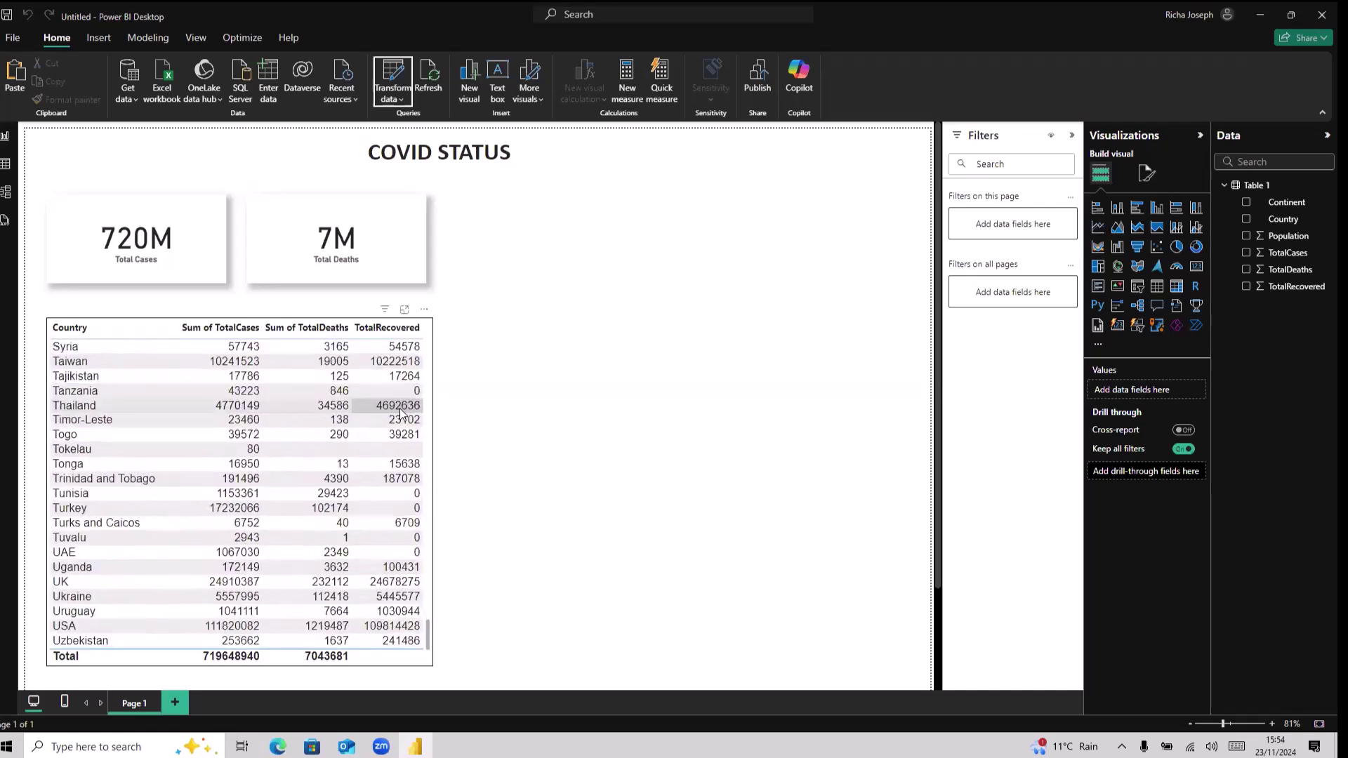
scroll(403, 407, "up", 20)
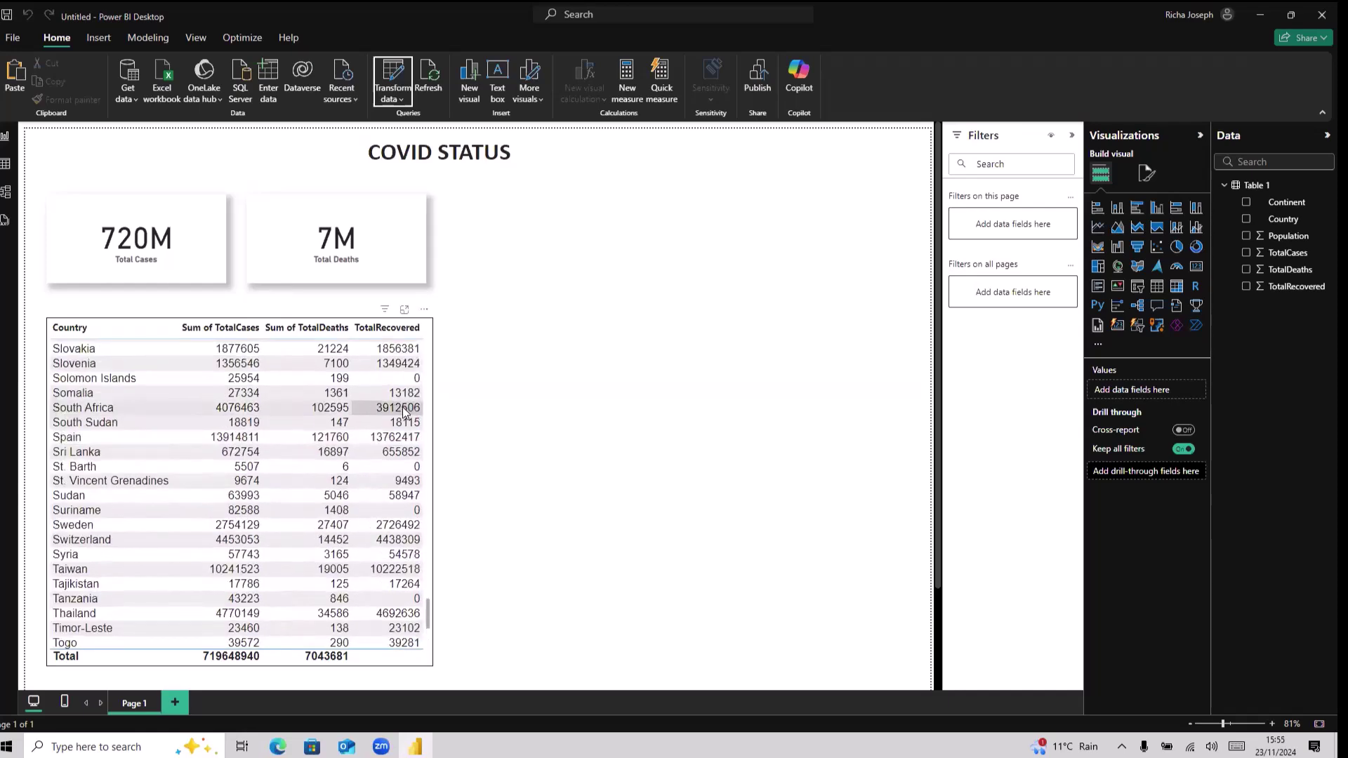
scroll(404, 413, "up", 20)
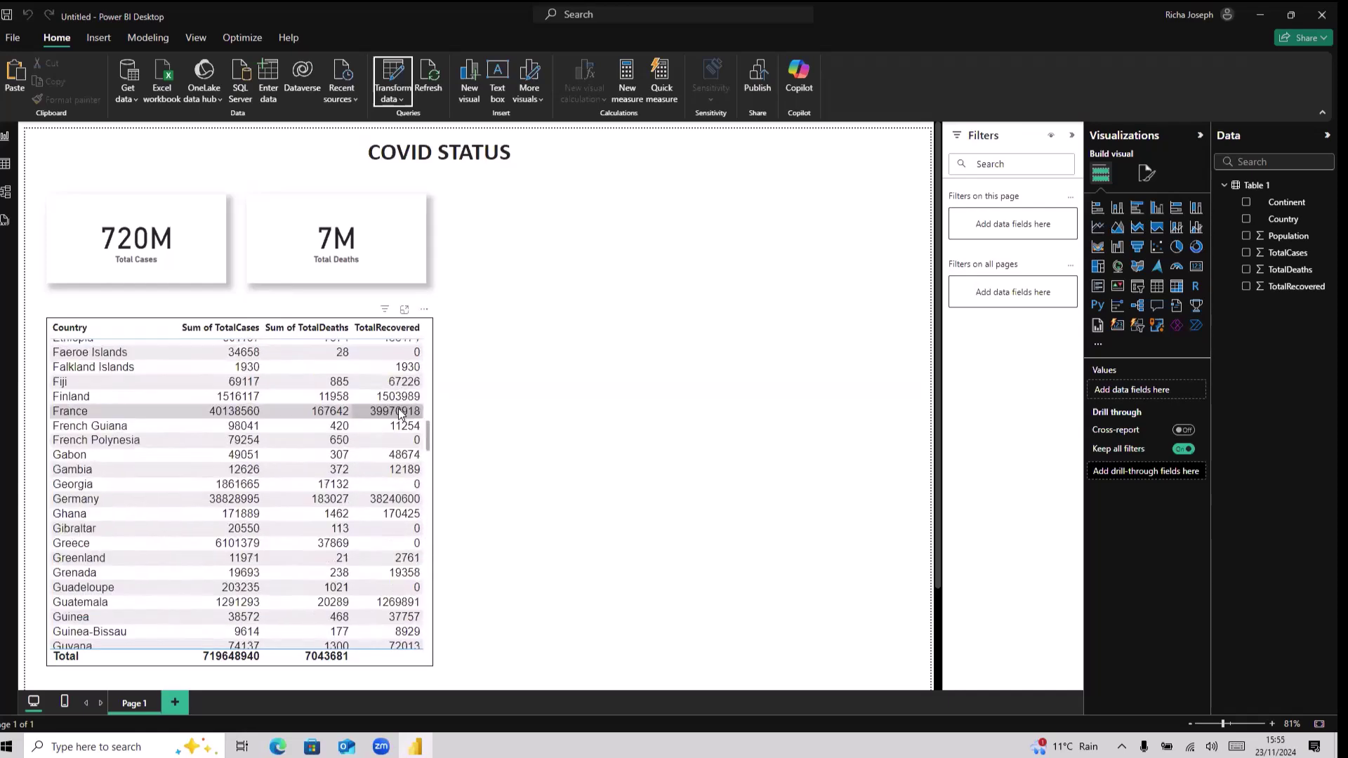
scroll(401, 414, "up", 2)
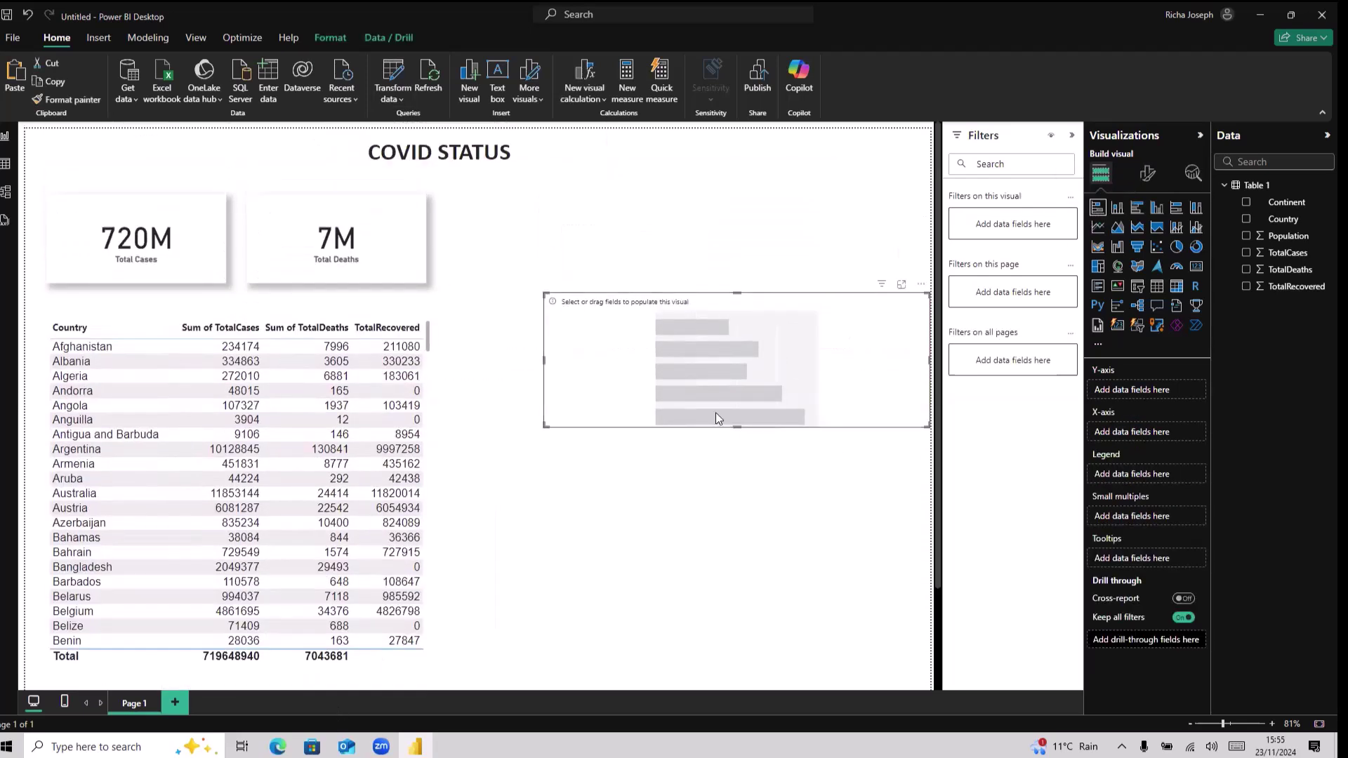
Move the empty stacked bar chart beside the Total Deaths card, enlarge it, and plot TotalCases by Country.
left_click_drag(641, 370, 626, 307)
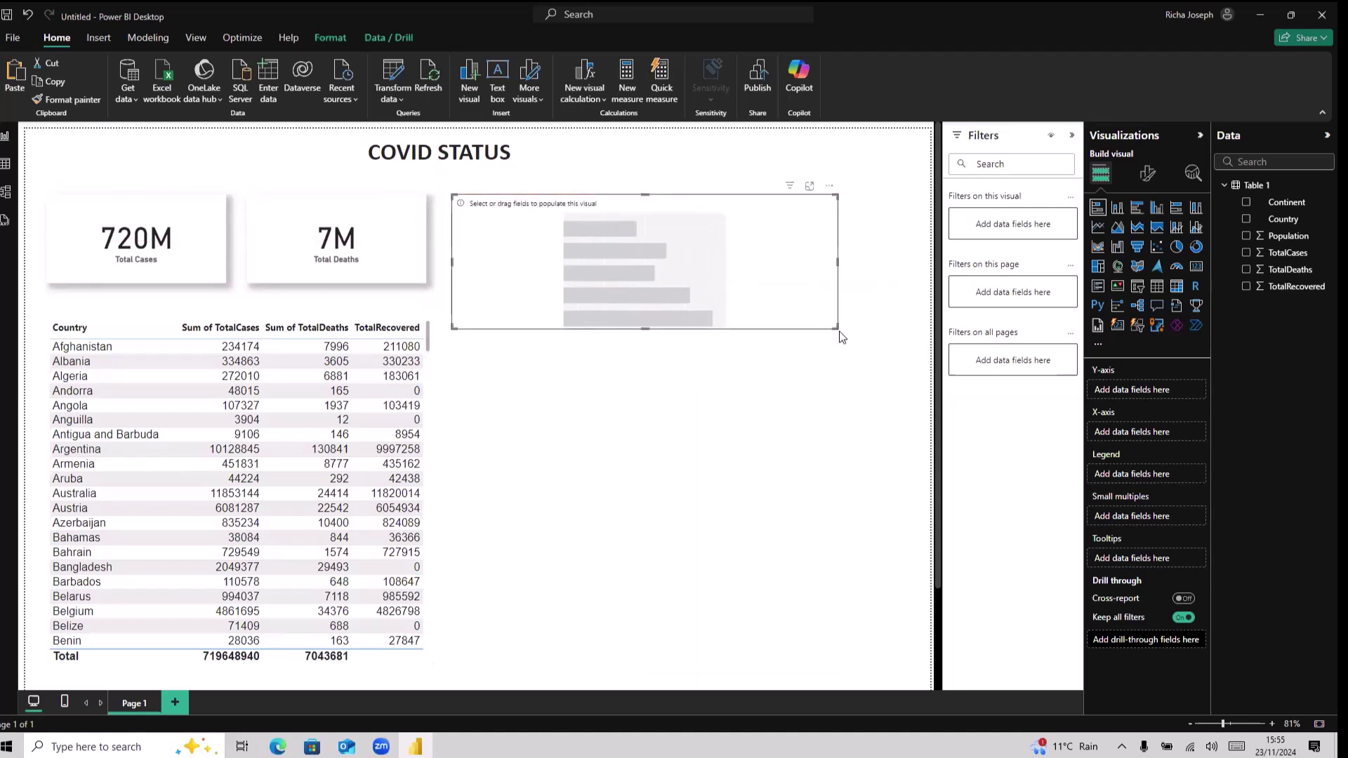
left_click_drag(832, 325, 918, 460)
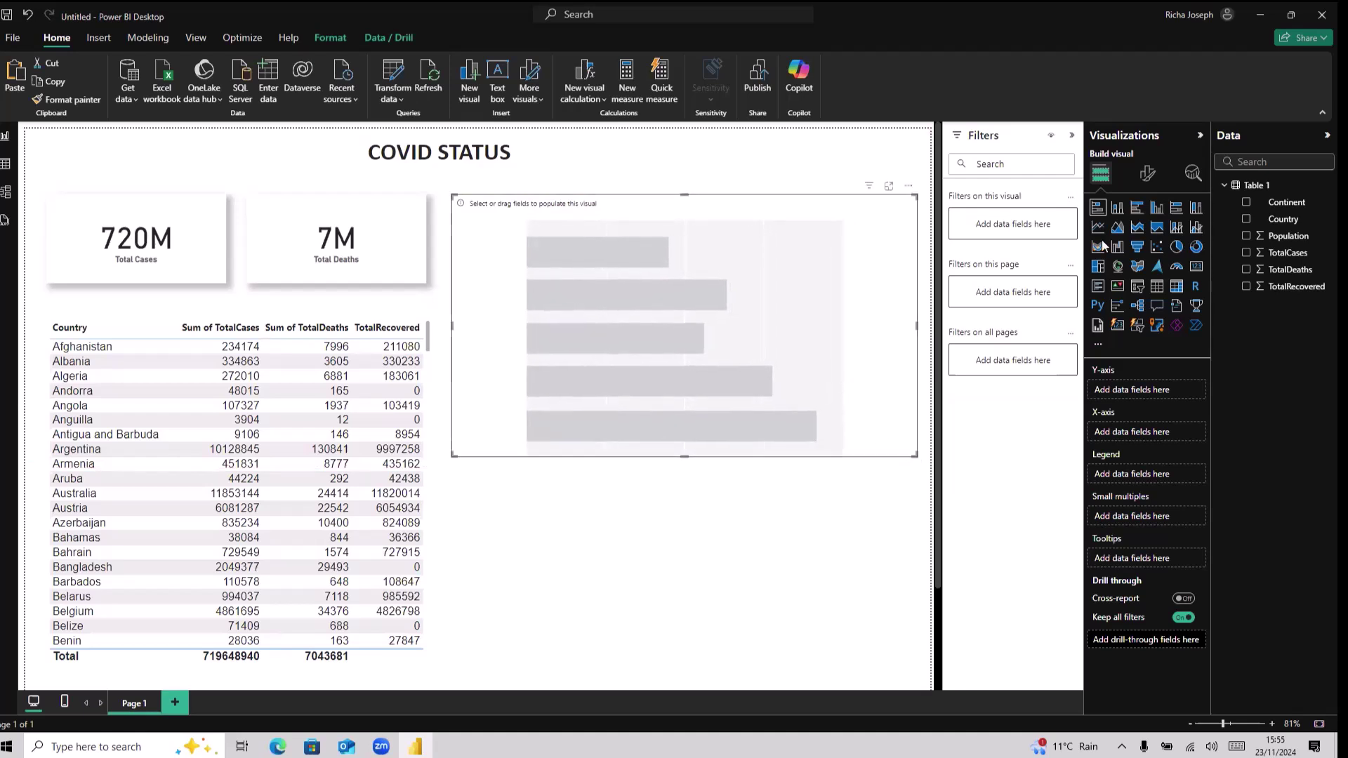
left_click(1247, 219)
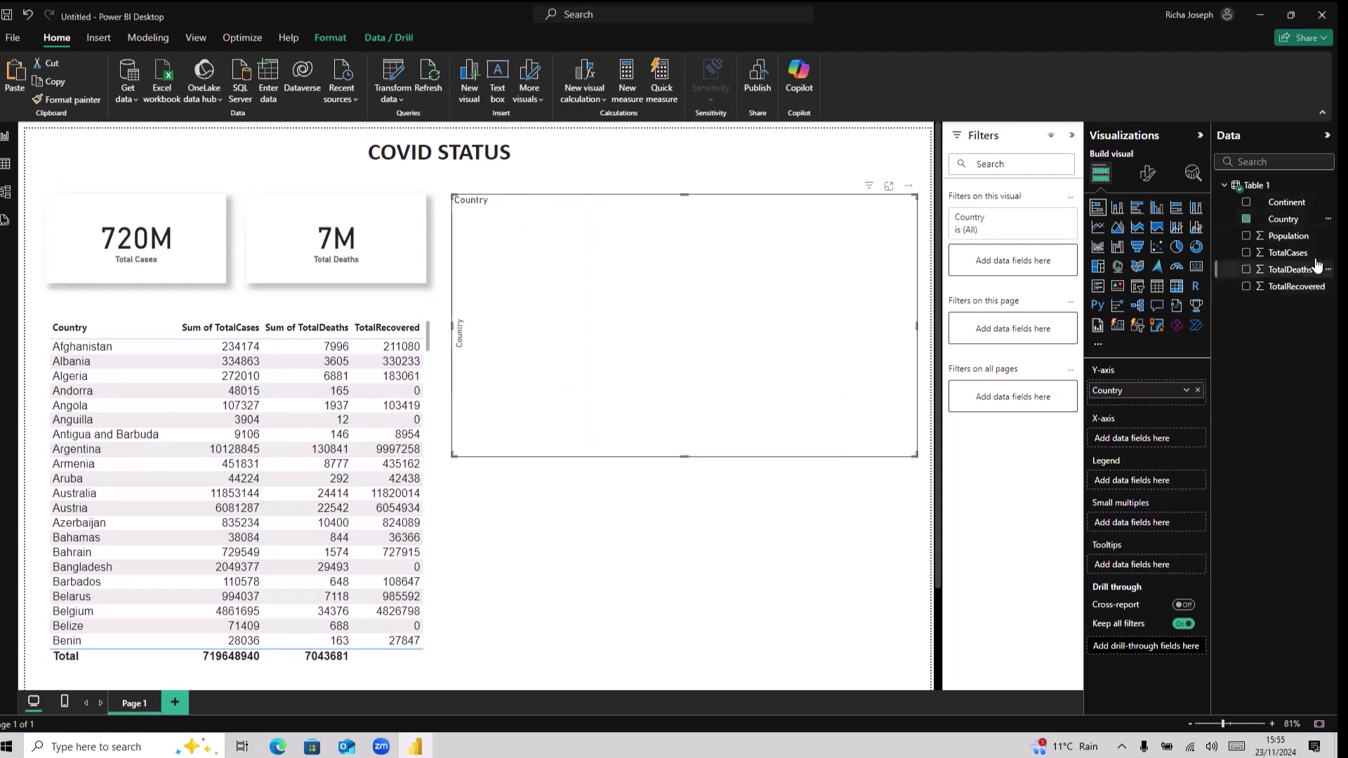
left_click(1246, 254)
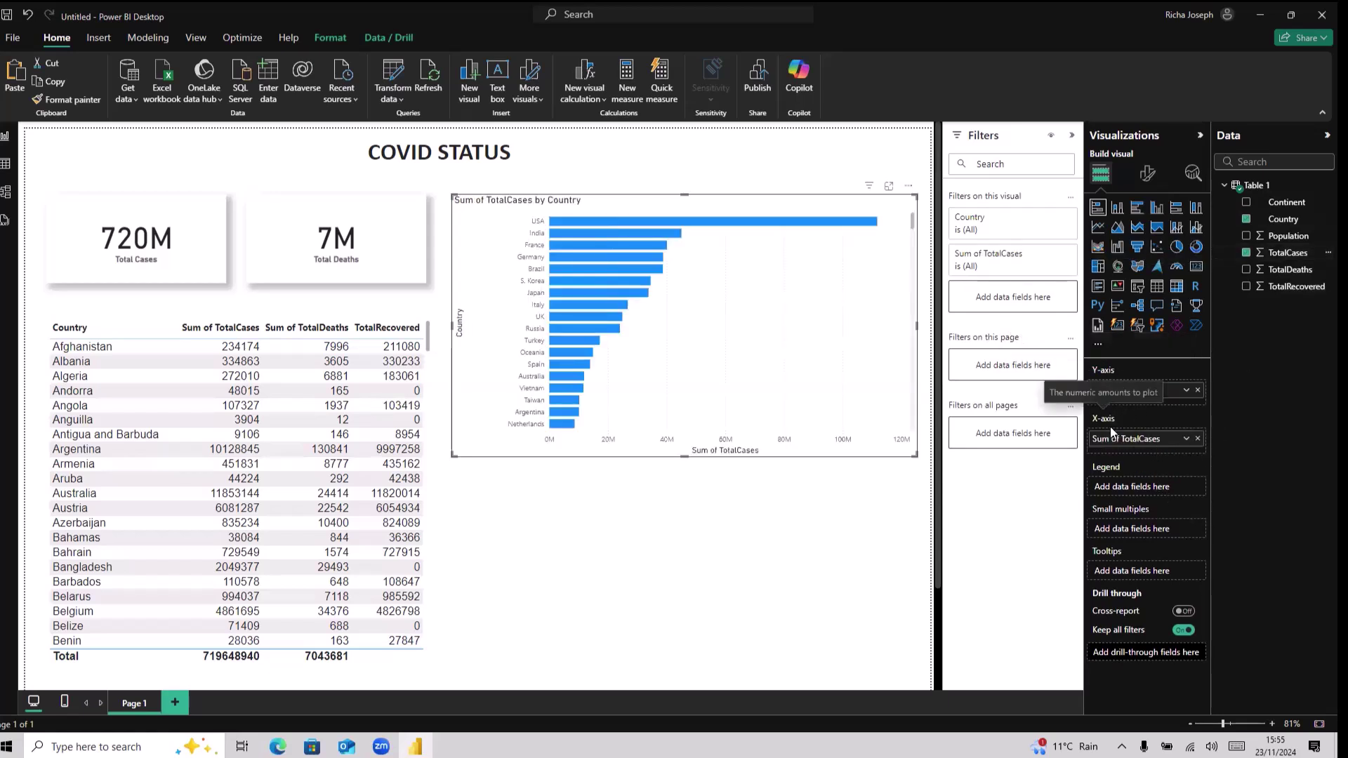
scroll(737, 346, "down", 5)
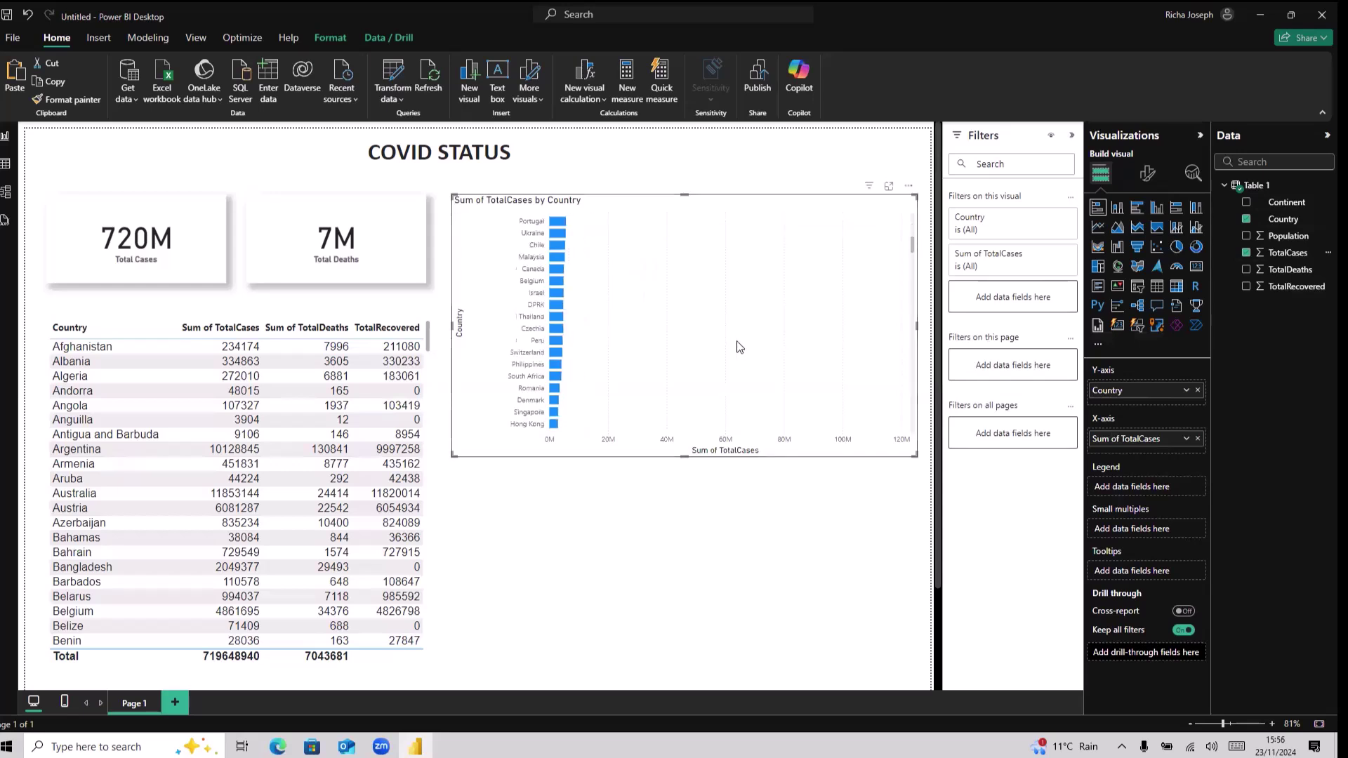
scroll(747, 361, "up", 5)
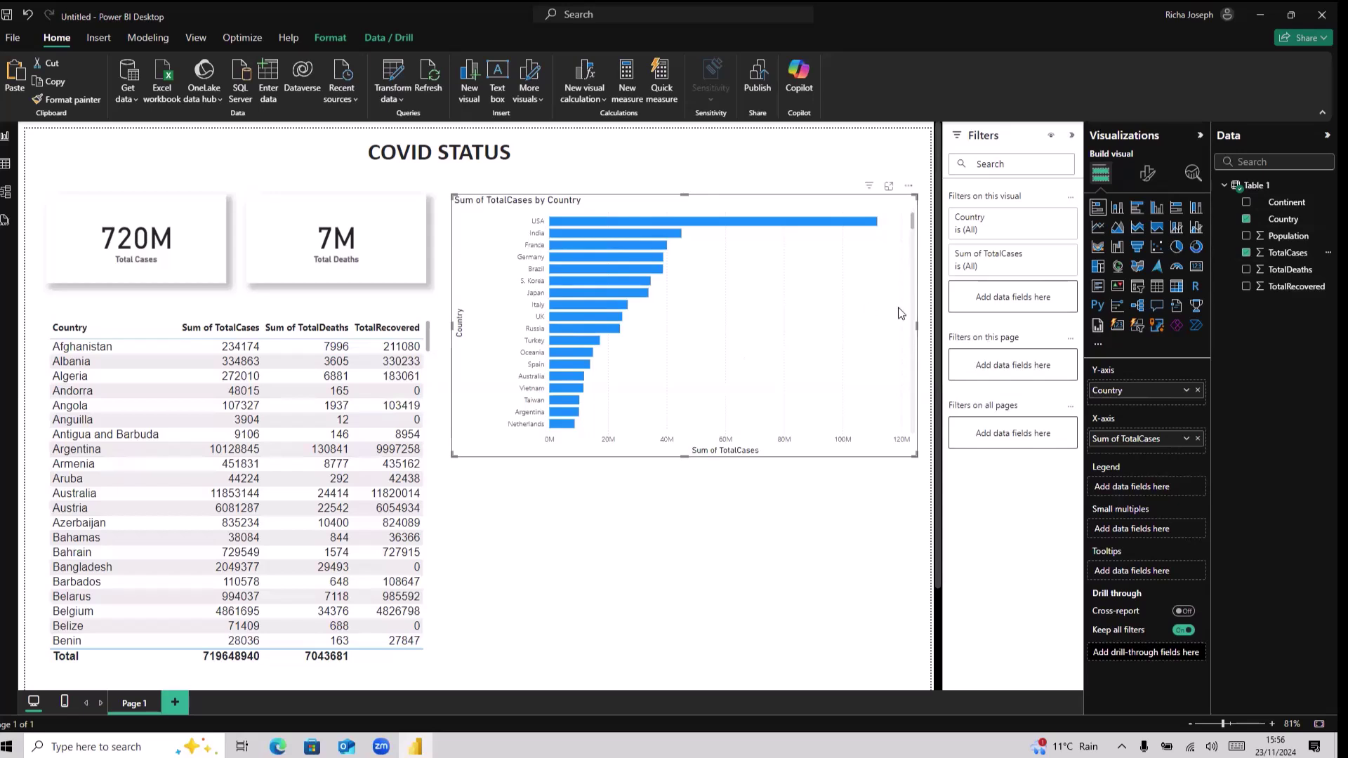
left_click(1051, 257)
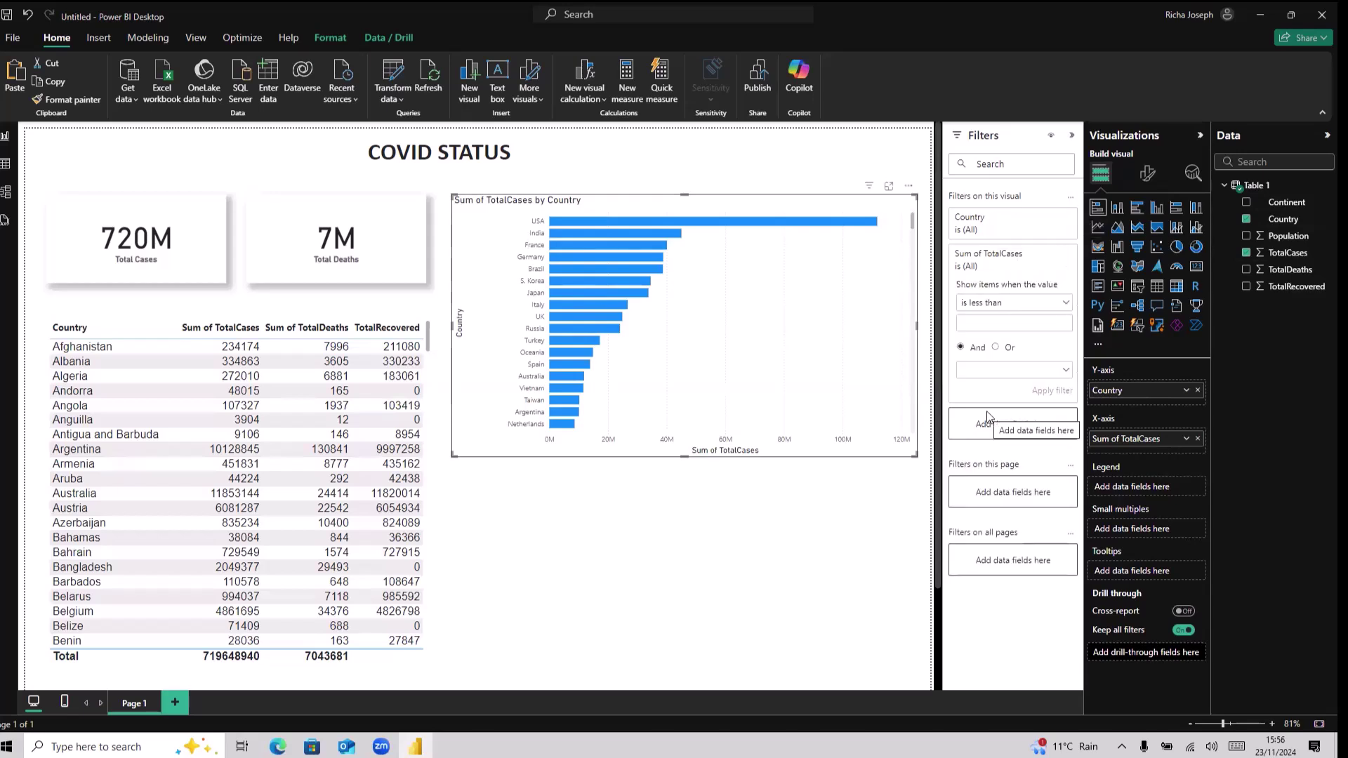
left_click(988, 304)
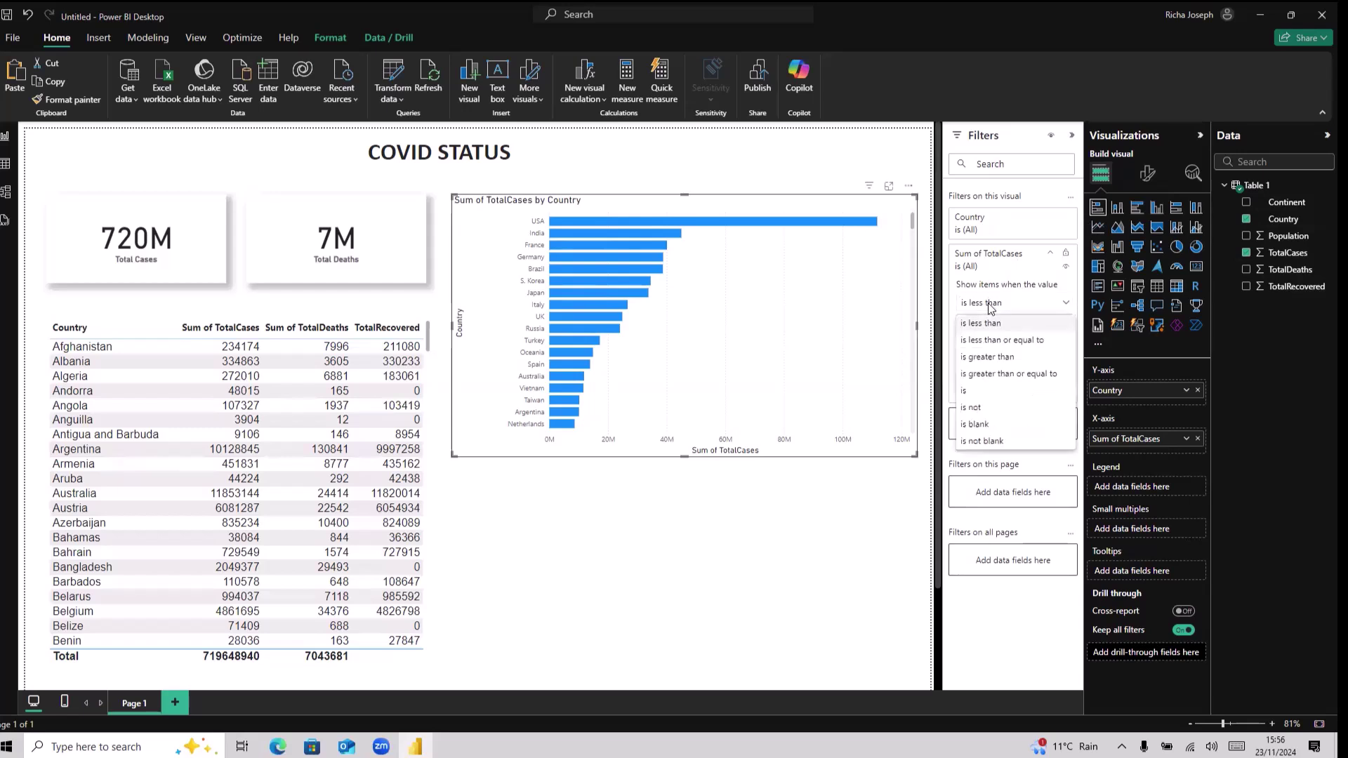
left_click(1037, 258)
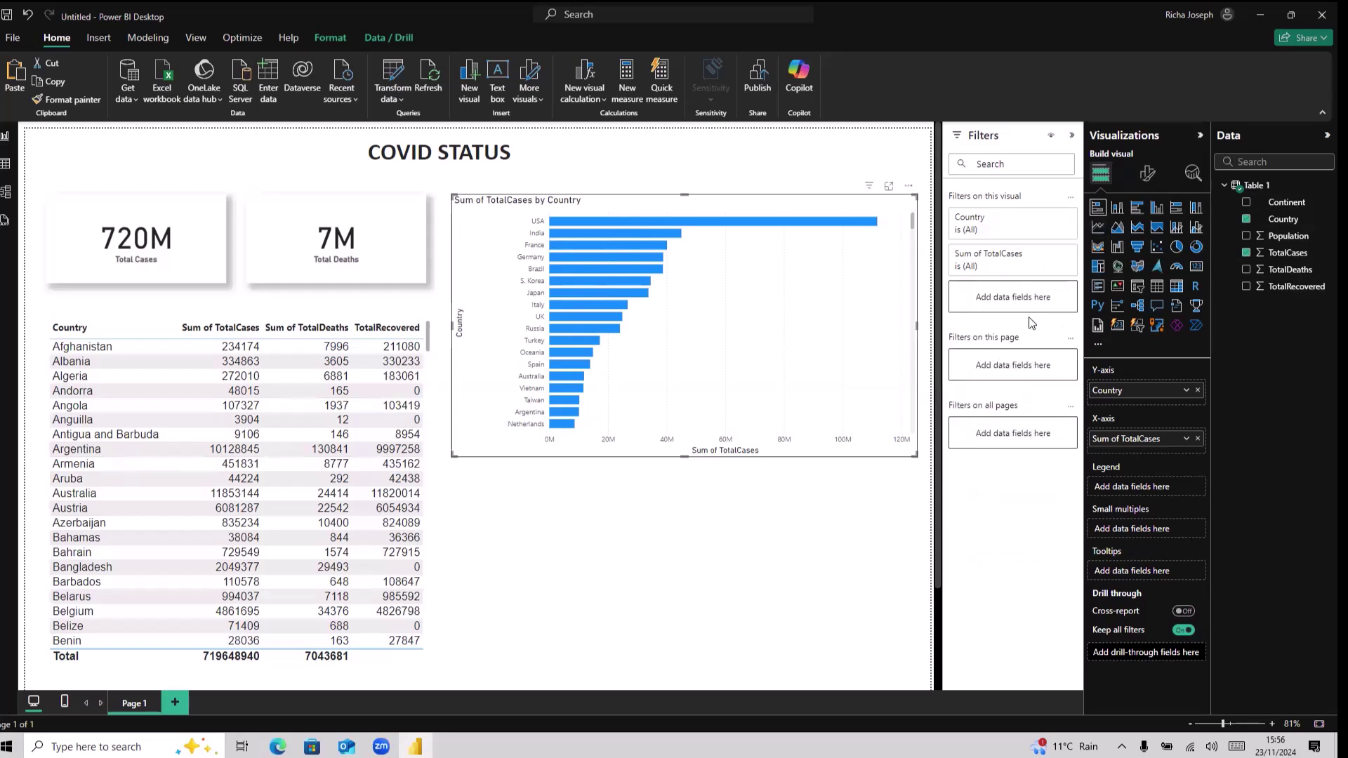
left_click(1041, 258)
Add TotalCases as a filter on the bar chart and apply a Top N filter showing the top 25 by Sum of TotalCases.
left_click_drag(1282, 256, 1013, 306)
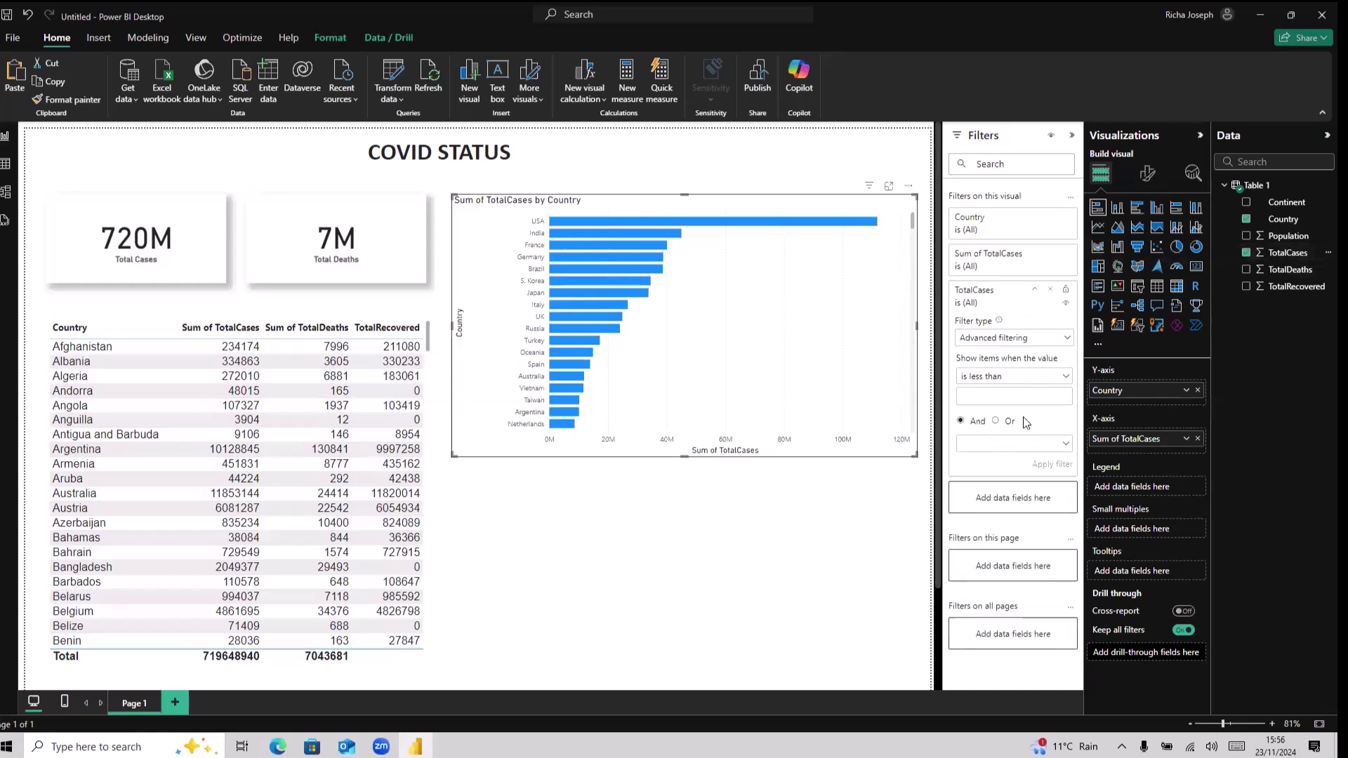
left_click(1060, 338)
left_click(972, 392)
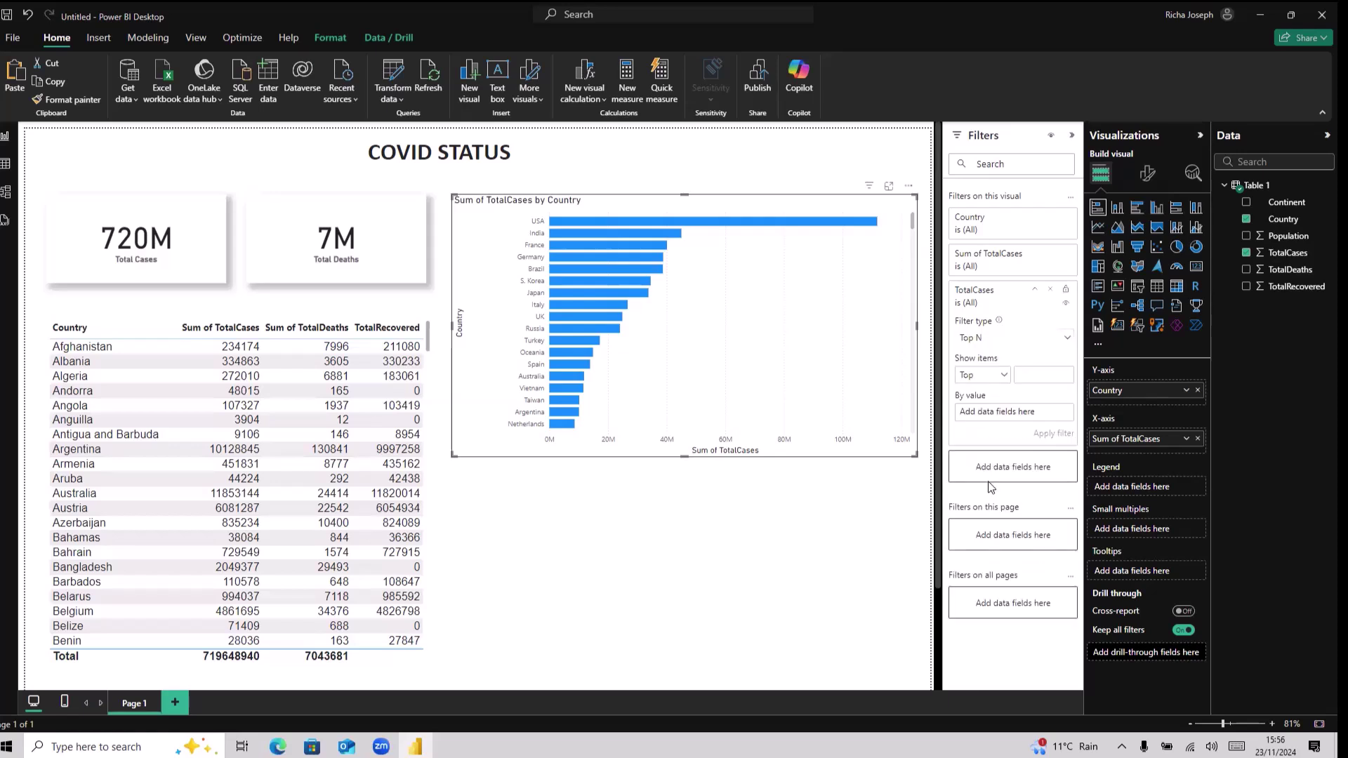
left_click(1030, 374)
type("25")
left_click_drag(1288, 253, 1050, 414)
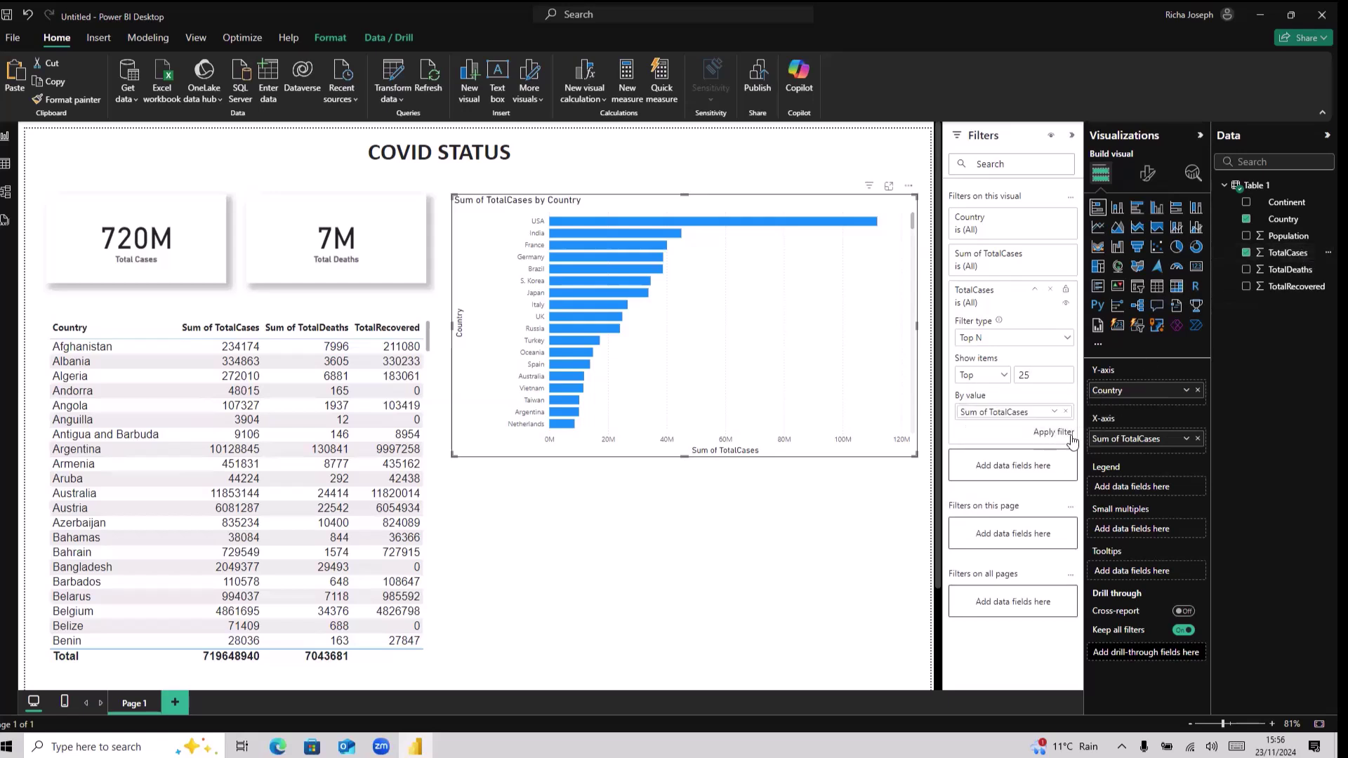
left_click(1059, 433)
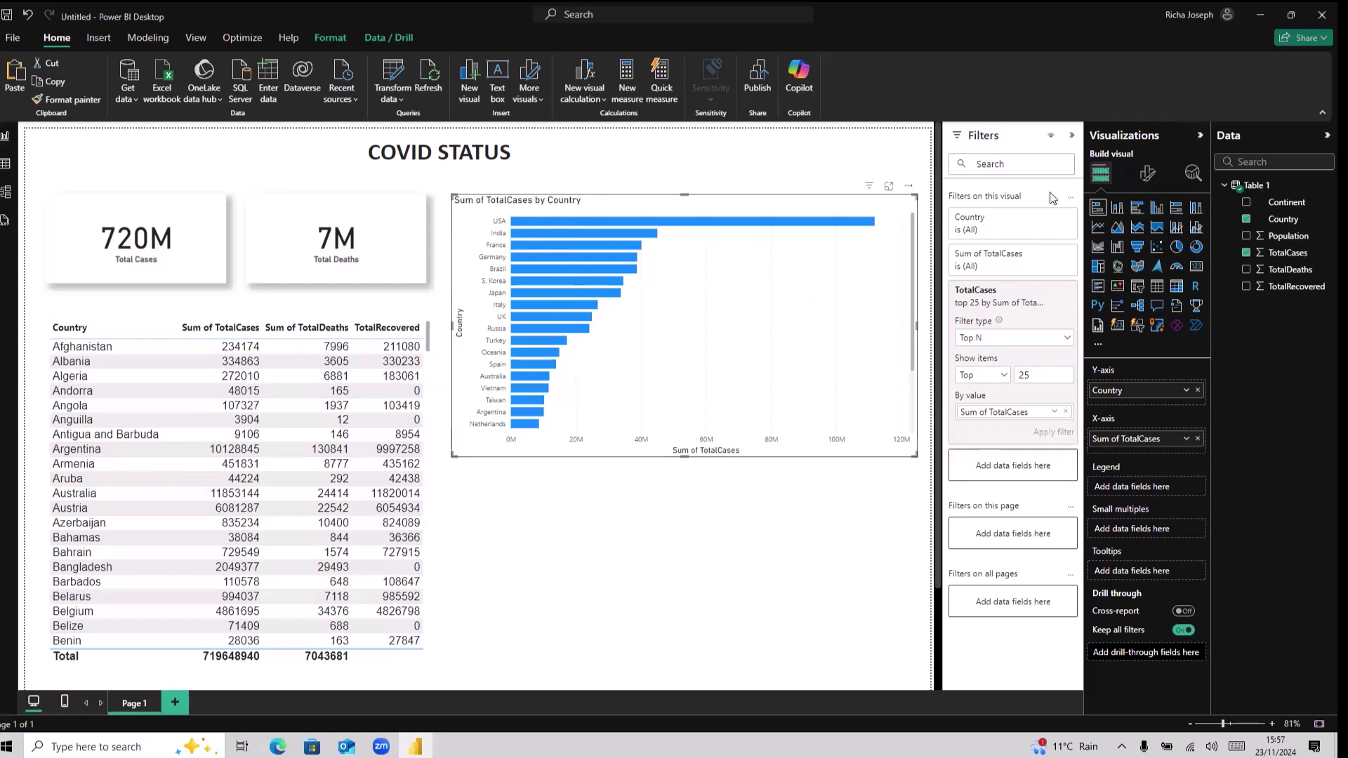
left_click(1146, 175)
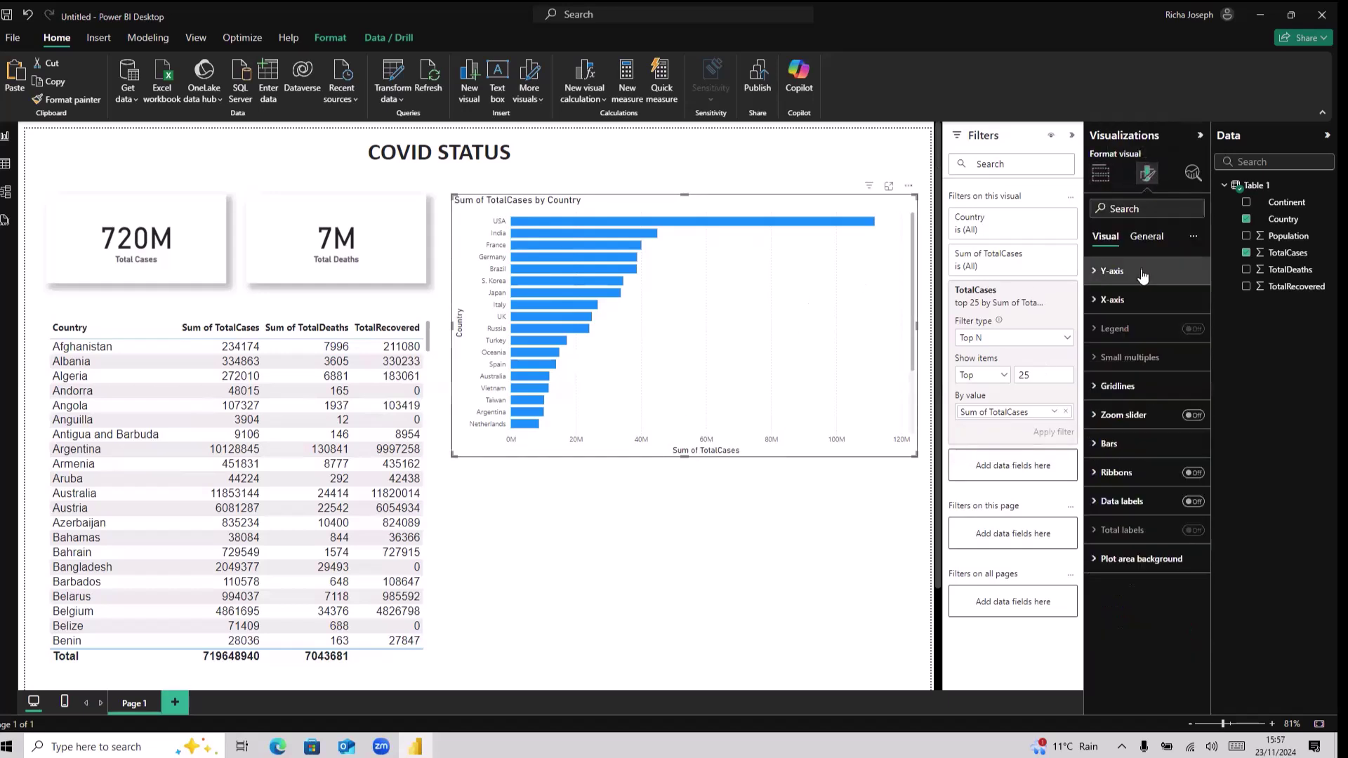
left_click(1096, 275)
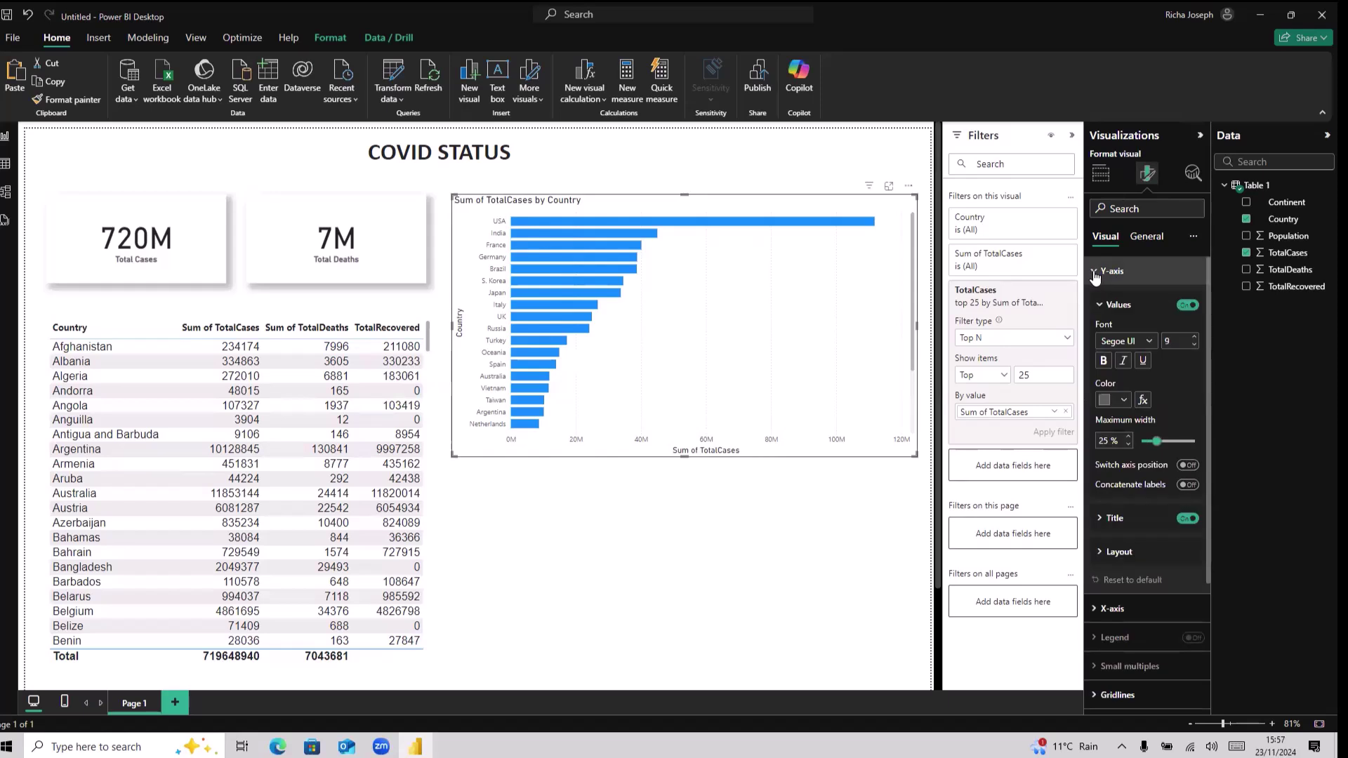
left_click(1094, 276)
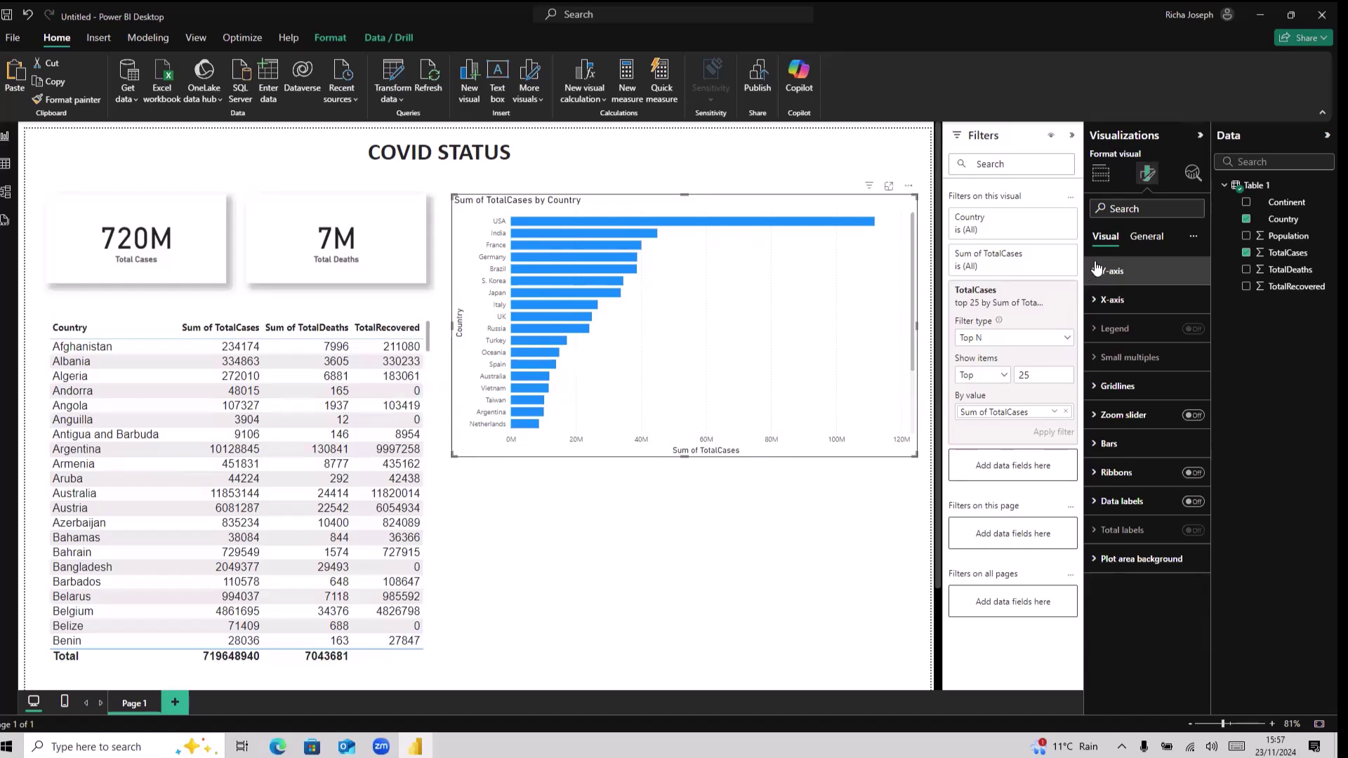
left_click(1145, 239)
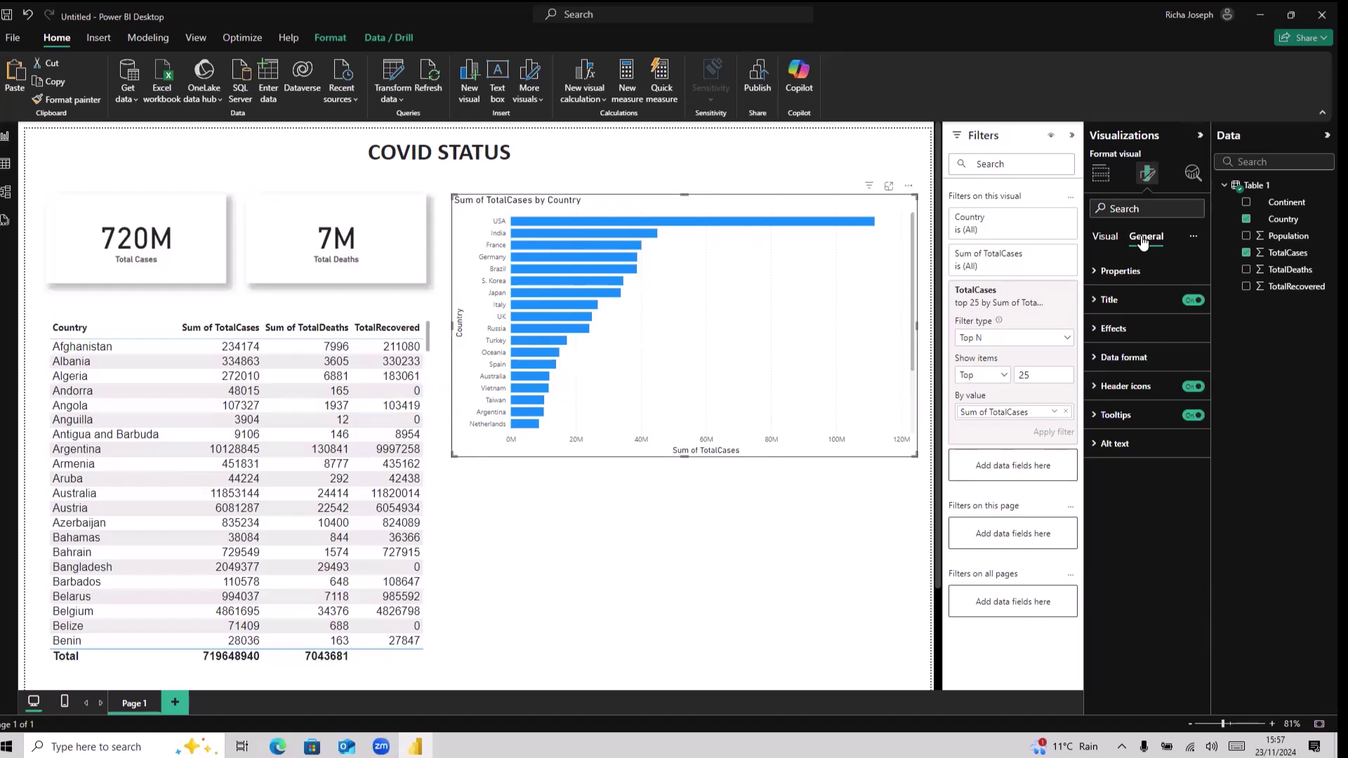
left_click(1133, 274)
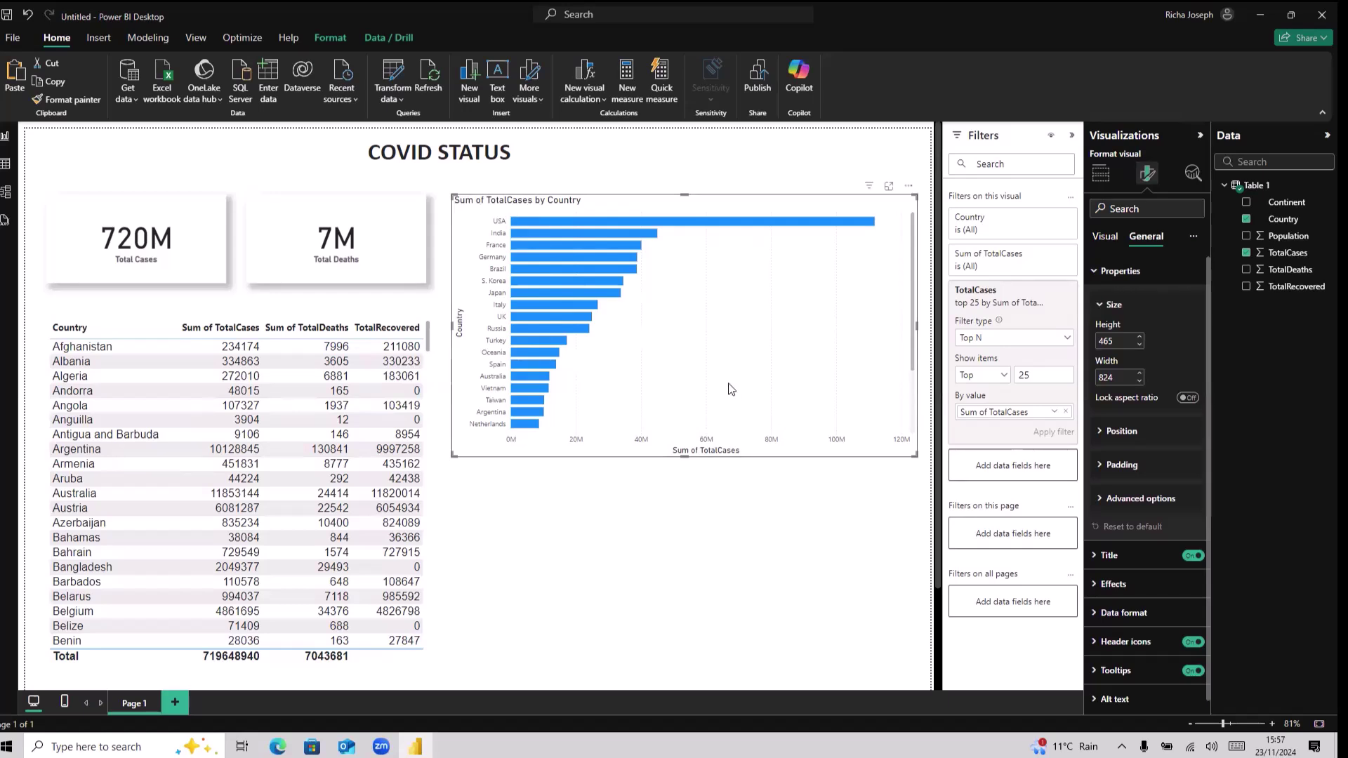
left_click(1106, 238)
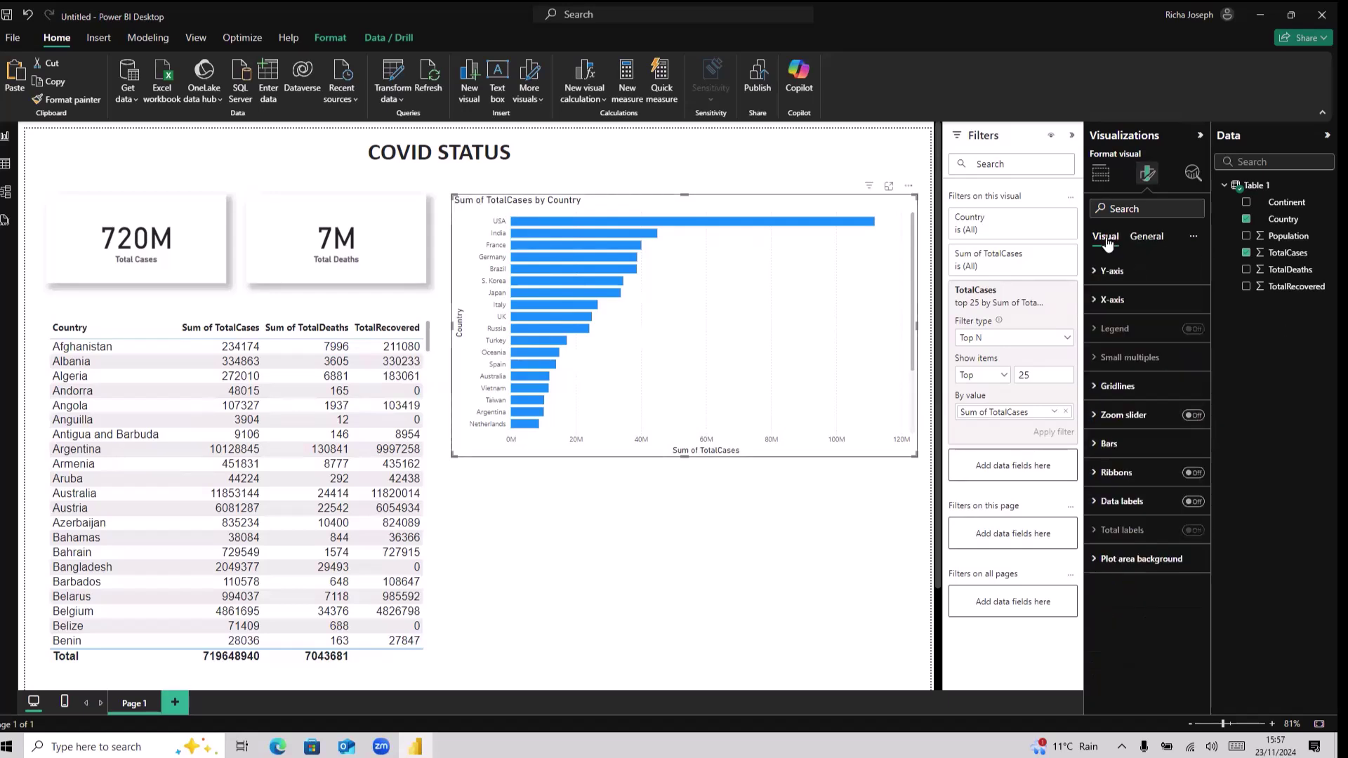
Rename the bar chart's X-axis field for this visual to Total Cases.
left_click(1101, 173)
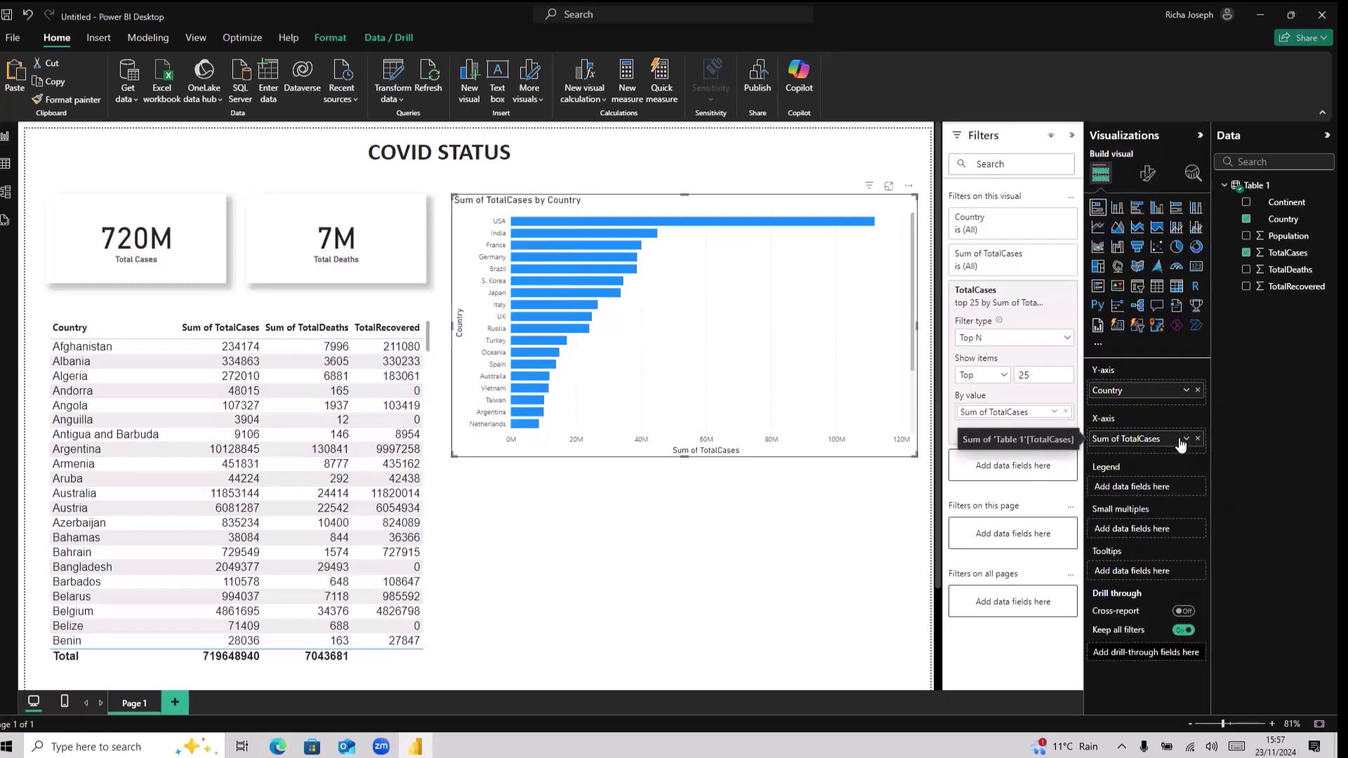
left_click(1186, 439)
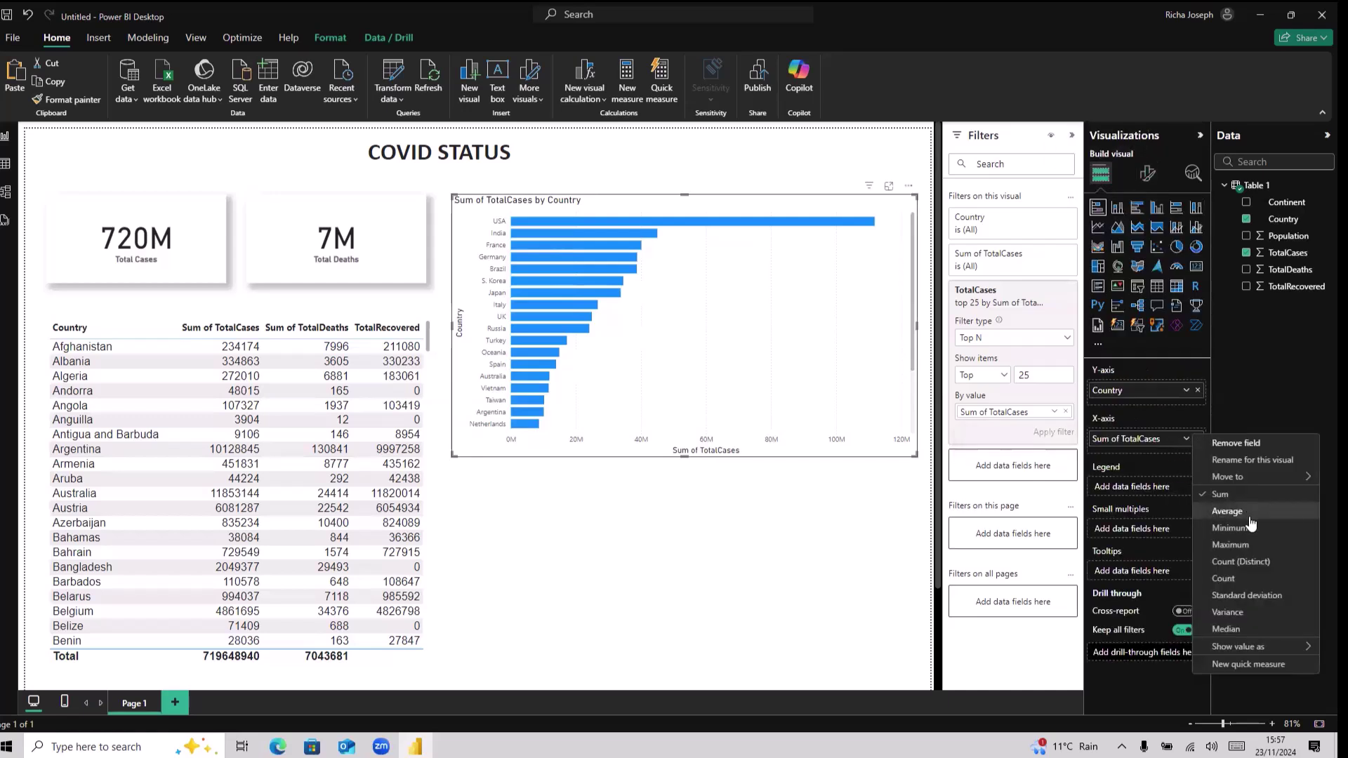
left_click(1243, 460)
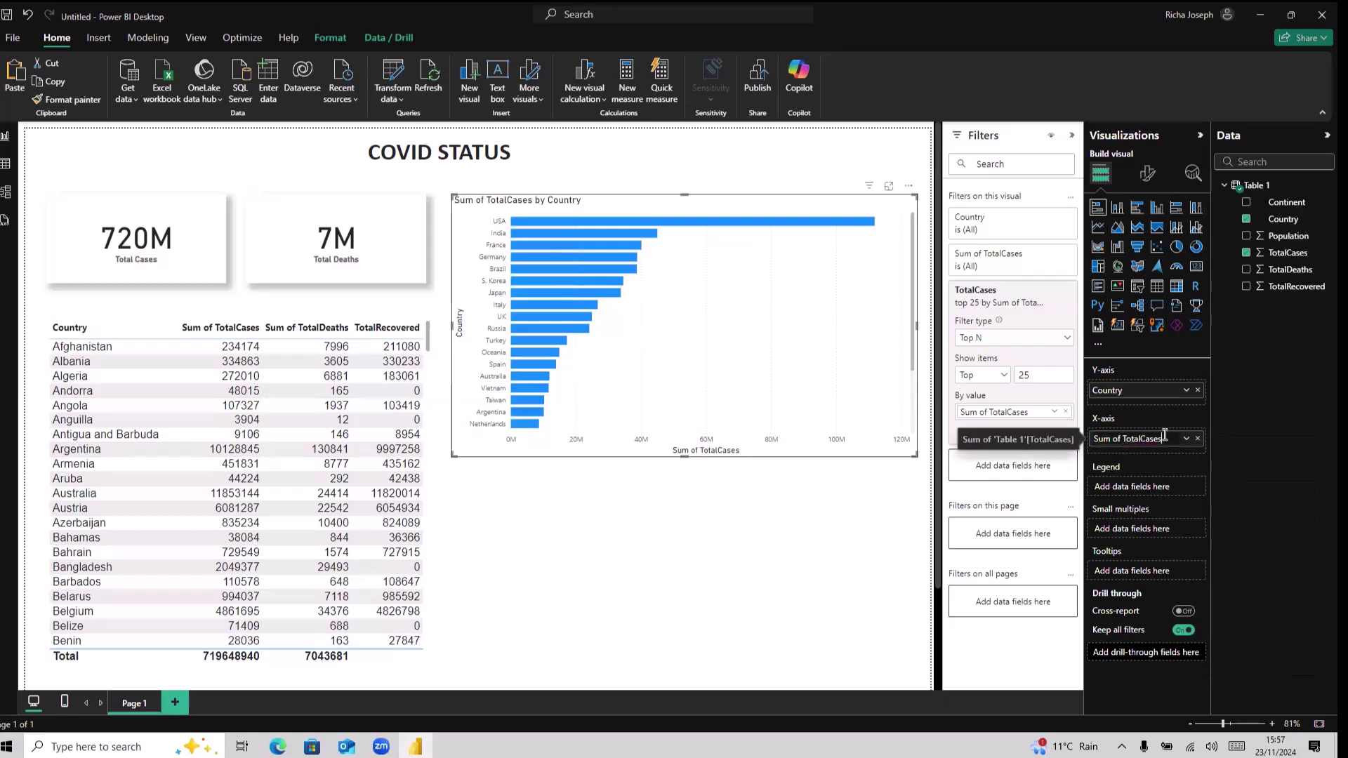
left_click_drag(1163, 439, 1091, 440)
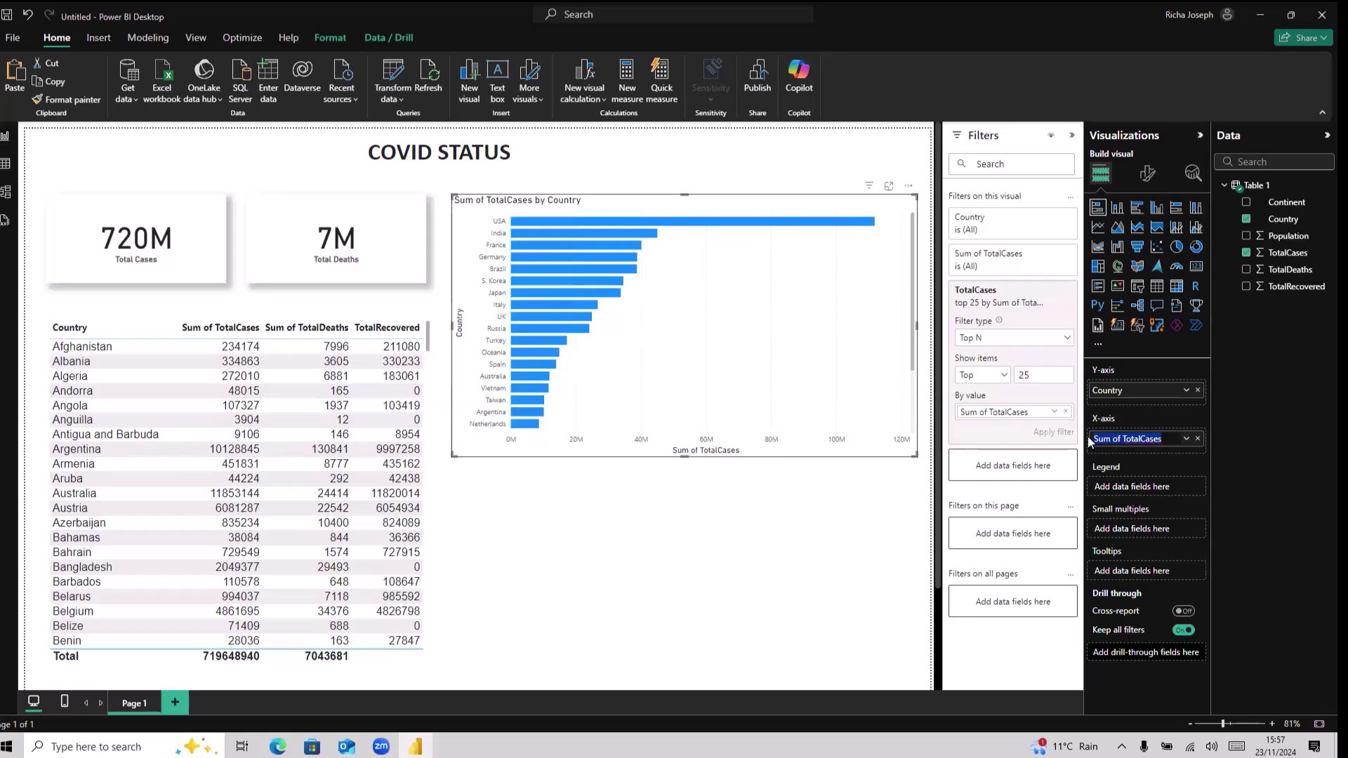
type("tO")
key("BackSpace")
key("BackSpace")
type("Total Cases")
key("Return")
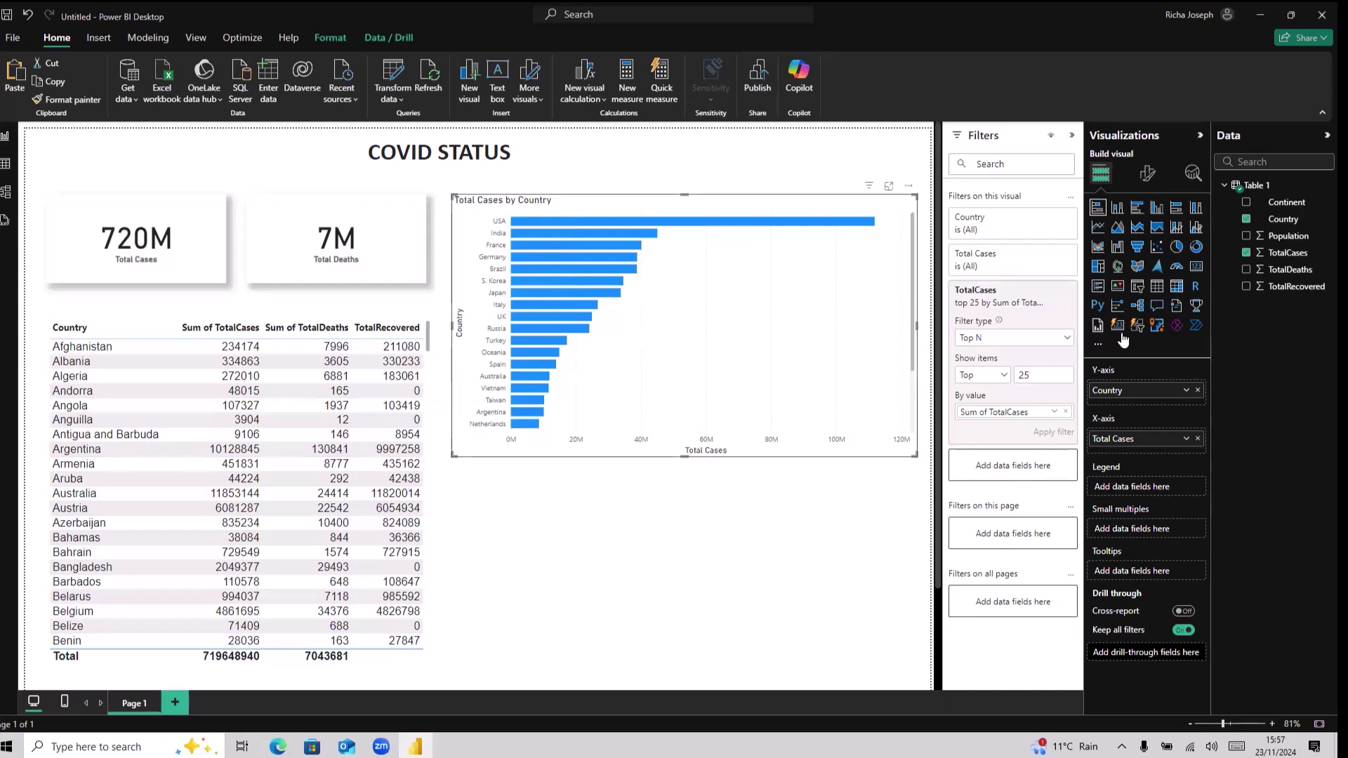
Turn on the bar chart's zoom slider for the X-axis, with slider labels and slider tooltips enabled.
left_click(1147, 173)
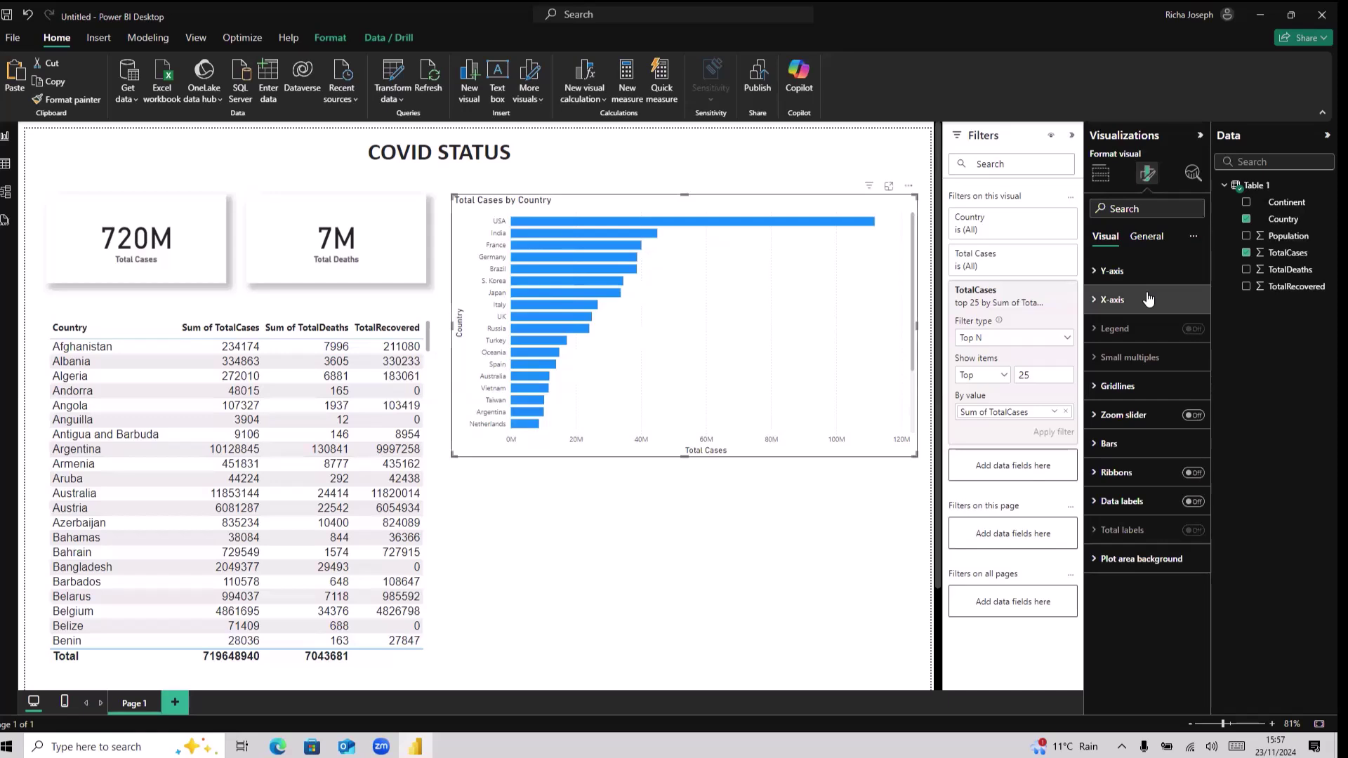
left_click(1110, 418)
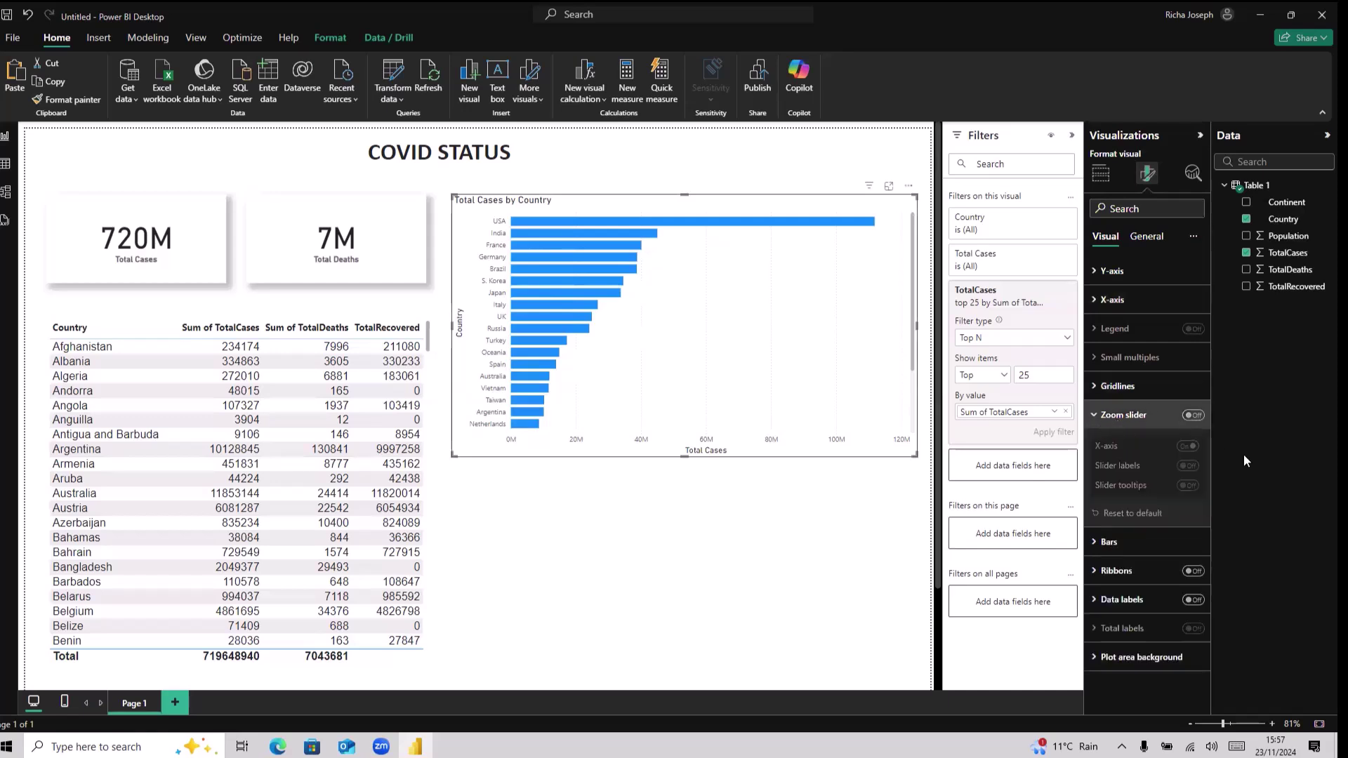
left_click(1197, 415)
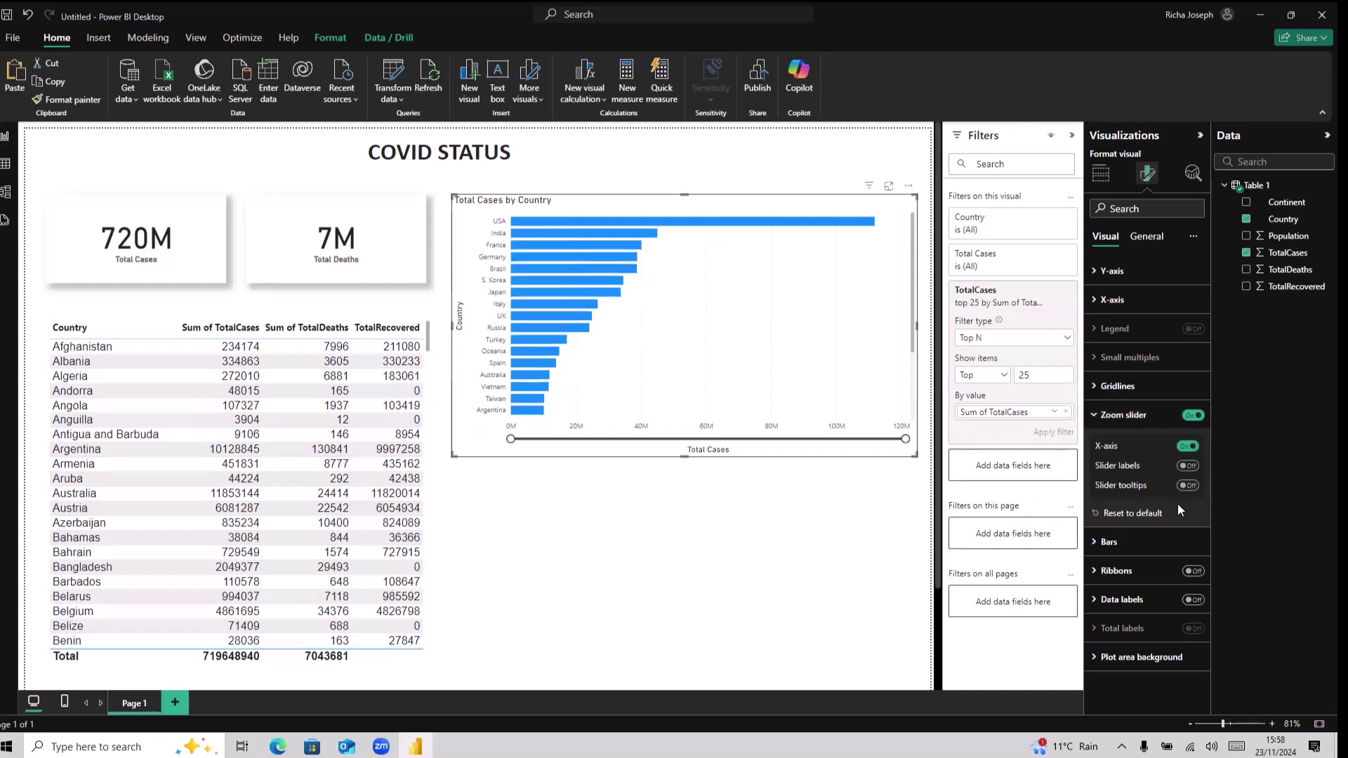
left_click(1188, 466)
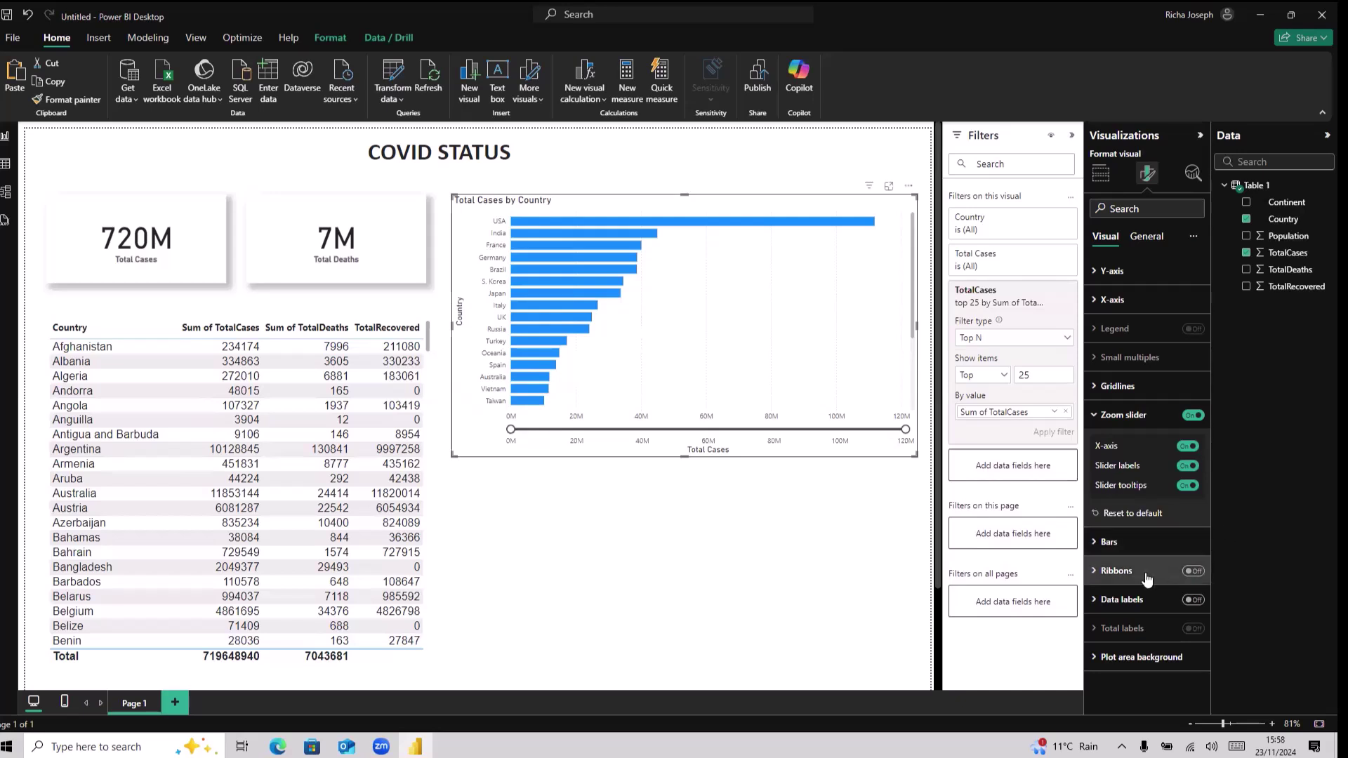
Change the color of all bars in the Total Cases by Country chart to the darkest shade of the violet theme color.
left_click(1116, 542)
scroll(1189, 583, "down", 3)
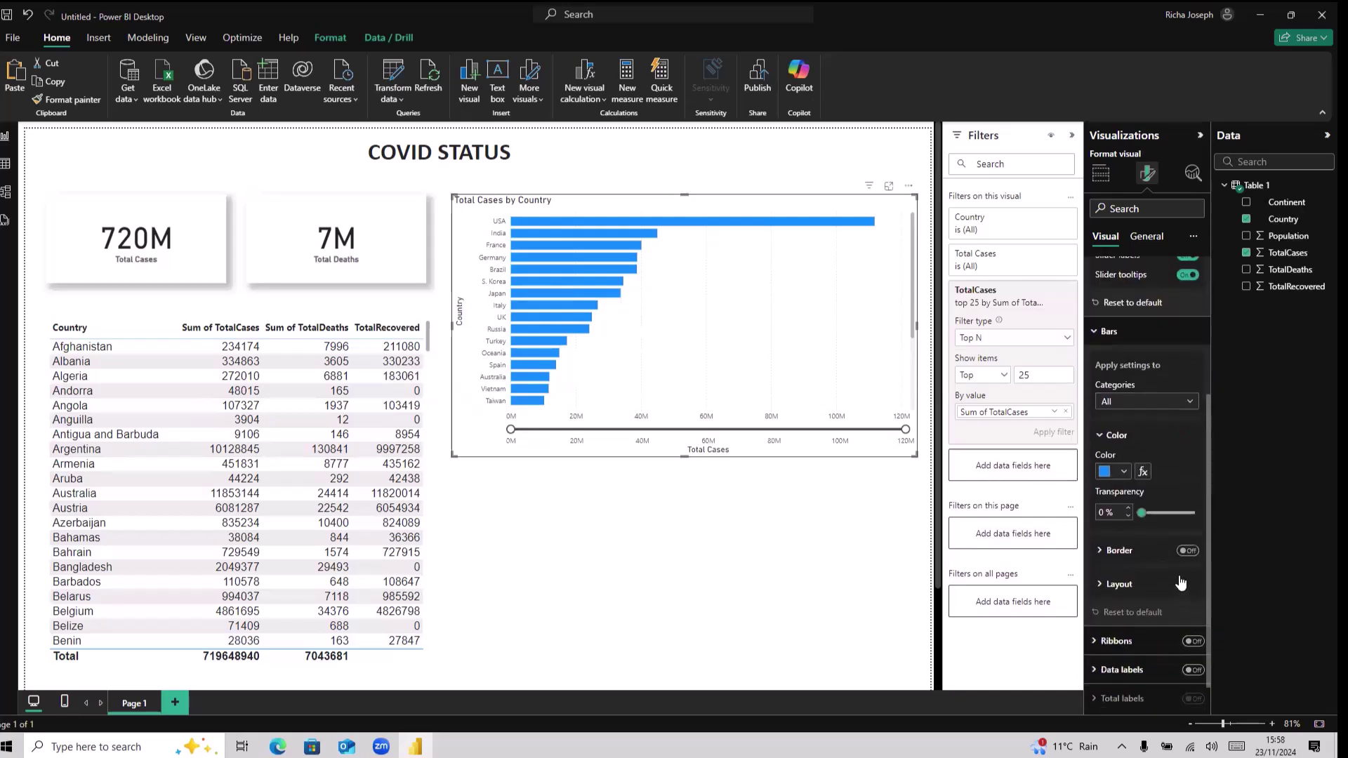
scroll(1153, 537, "down", 1)
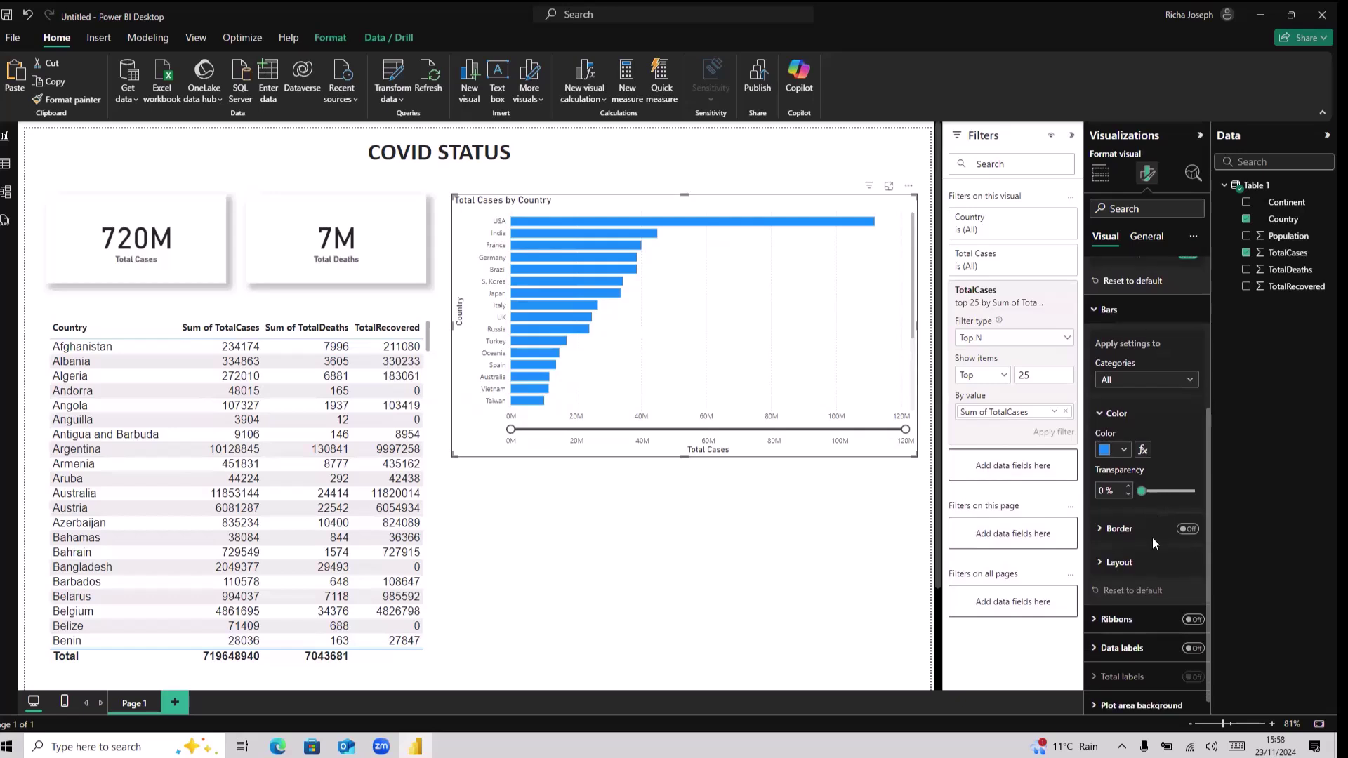
left_click(1126, 441)
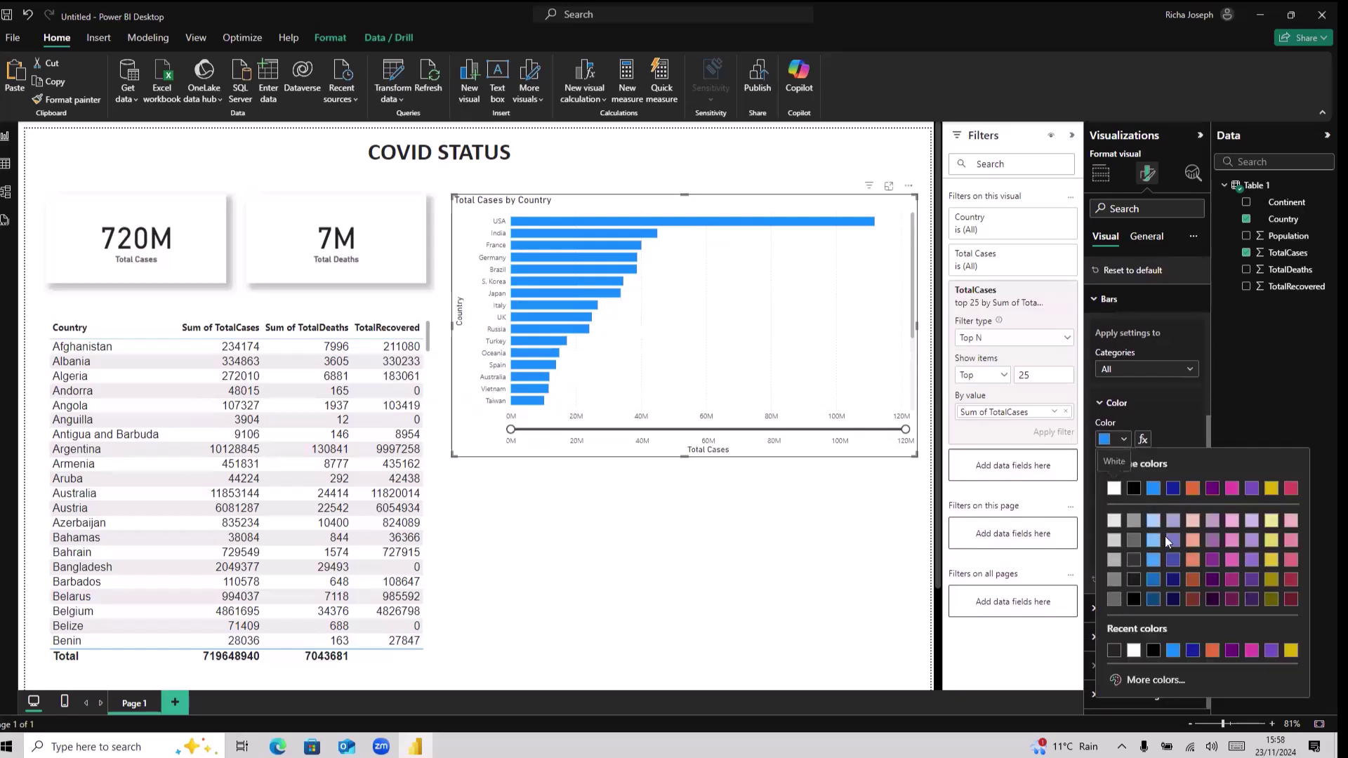
left_click(1193, 489)
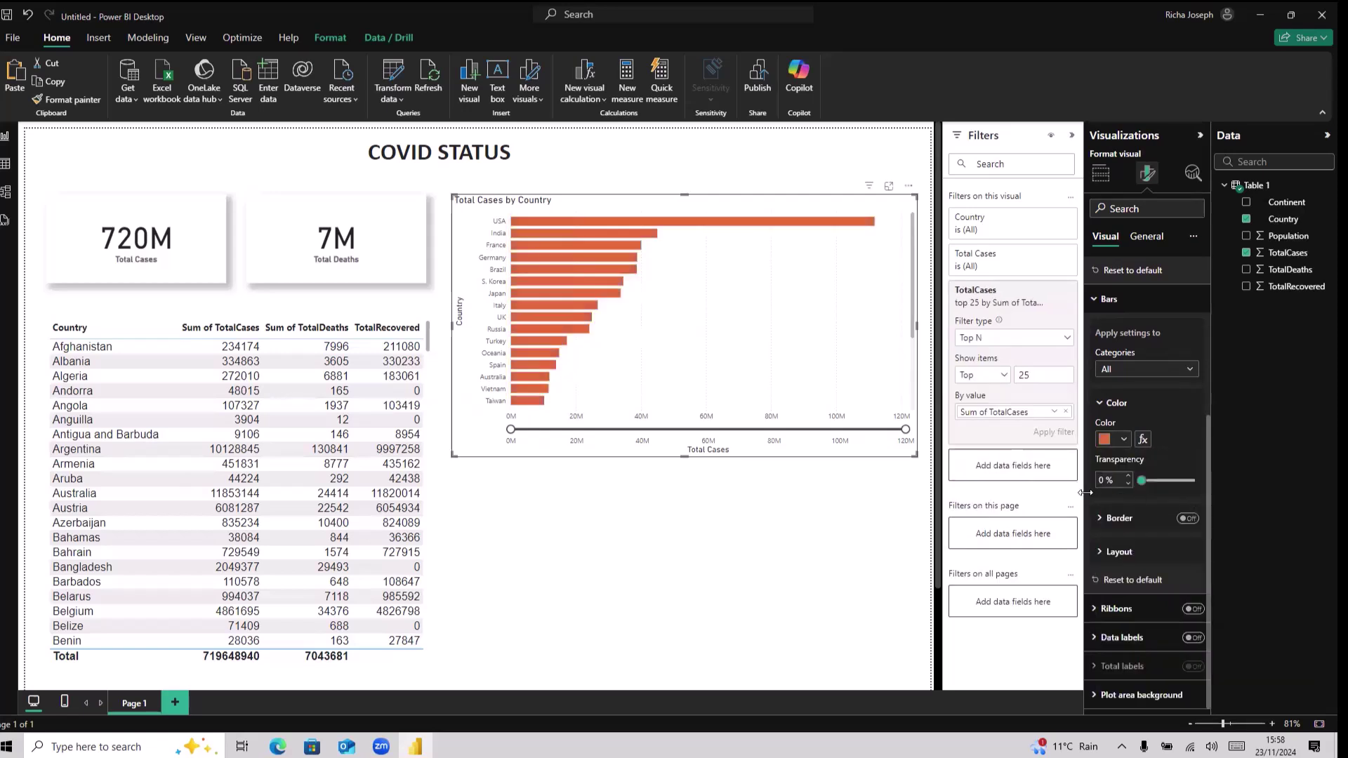
left_click(1114, 440)
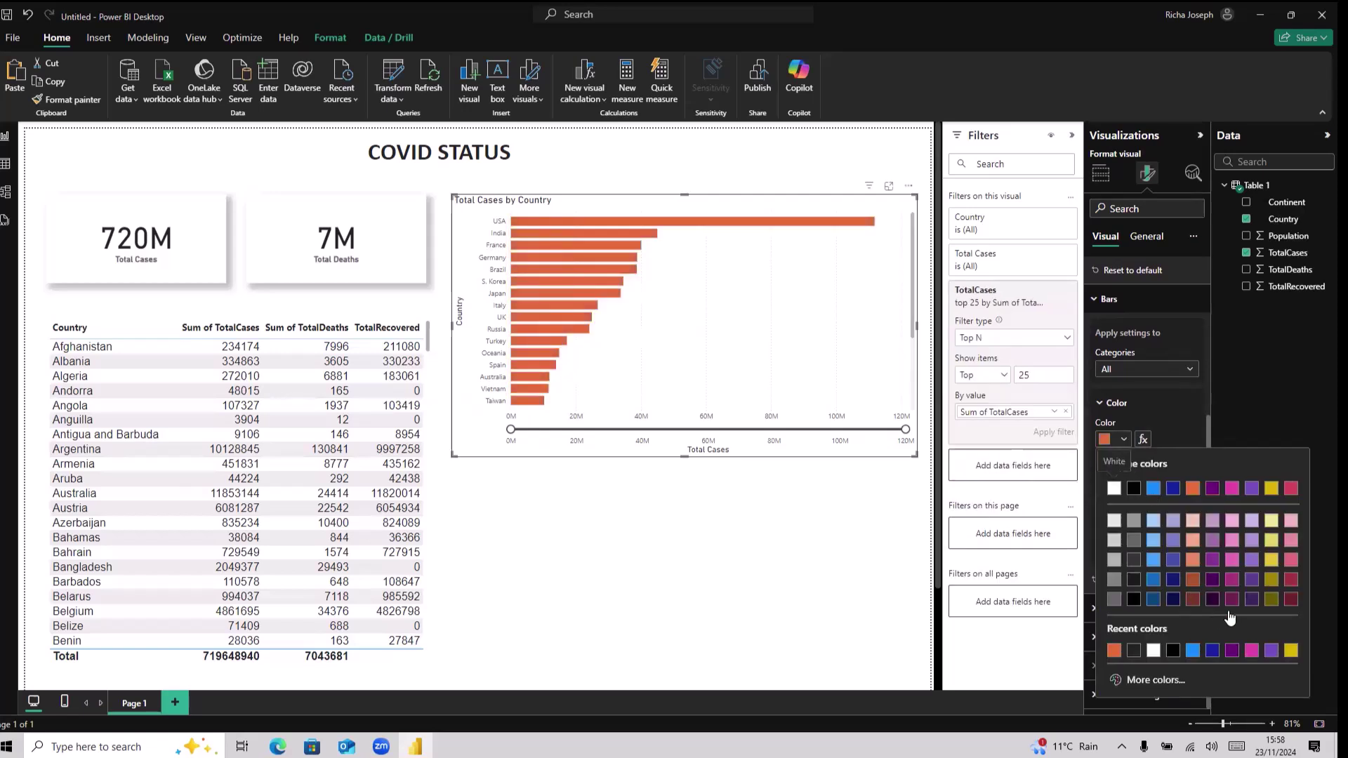
left_click(1254, 600)
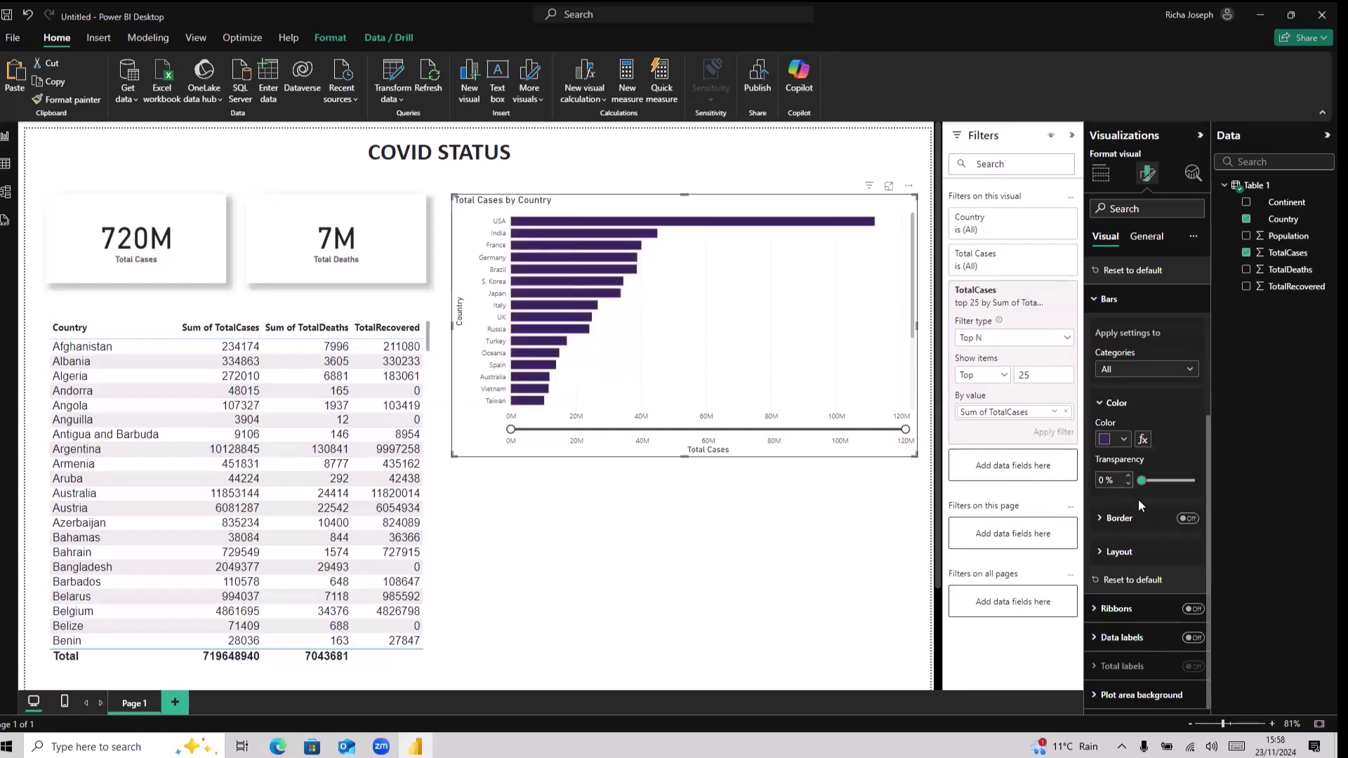
Examine the bar chart's border options and the list of categories to which the bar settings can be applied.
left_click(1105, 521)
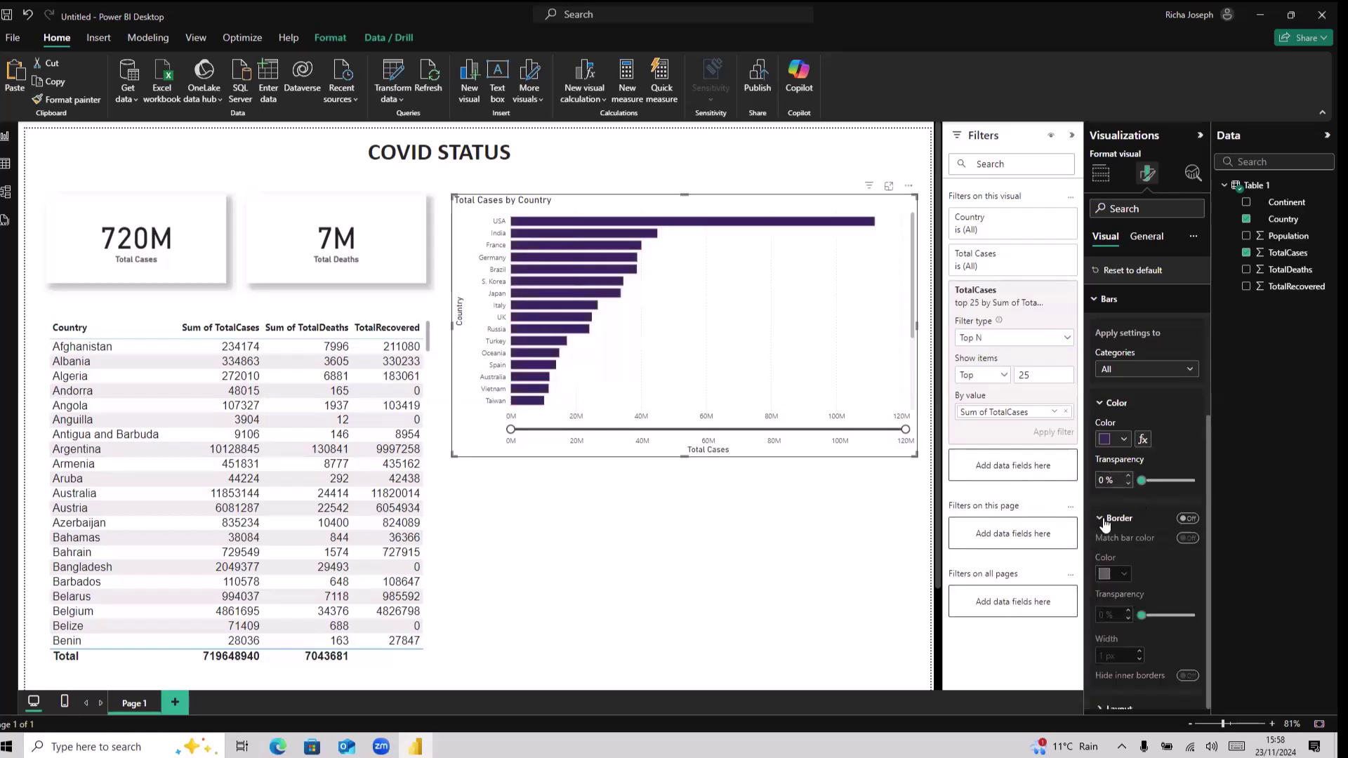
left_click(1103, 519)
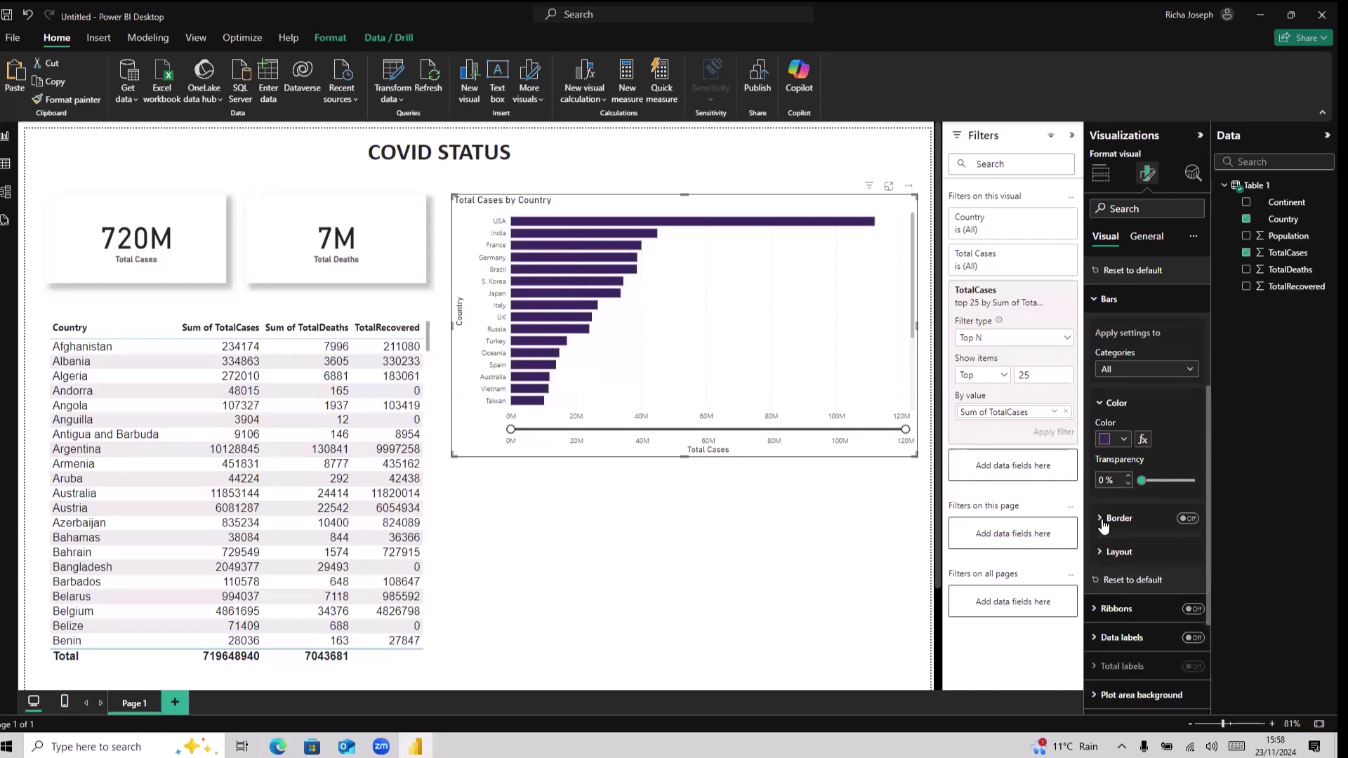
scroll(1179, 455, "up", 2)
left_click(1177, 442)
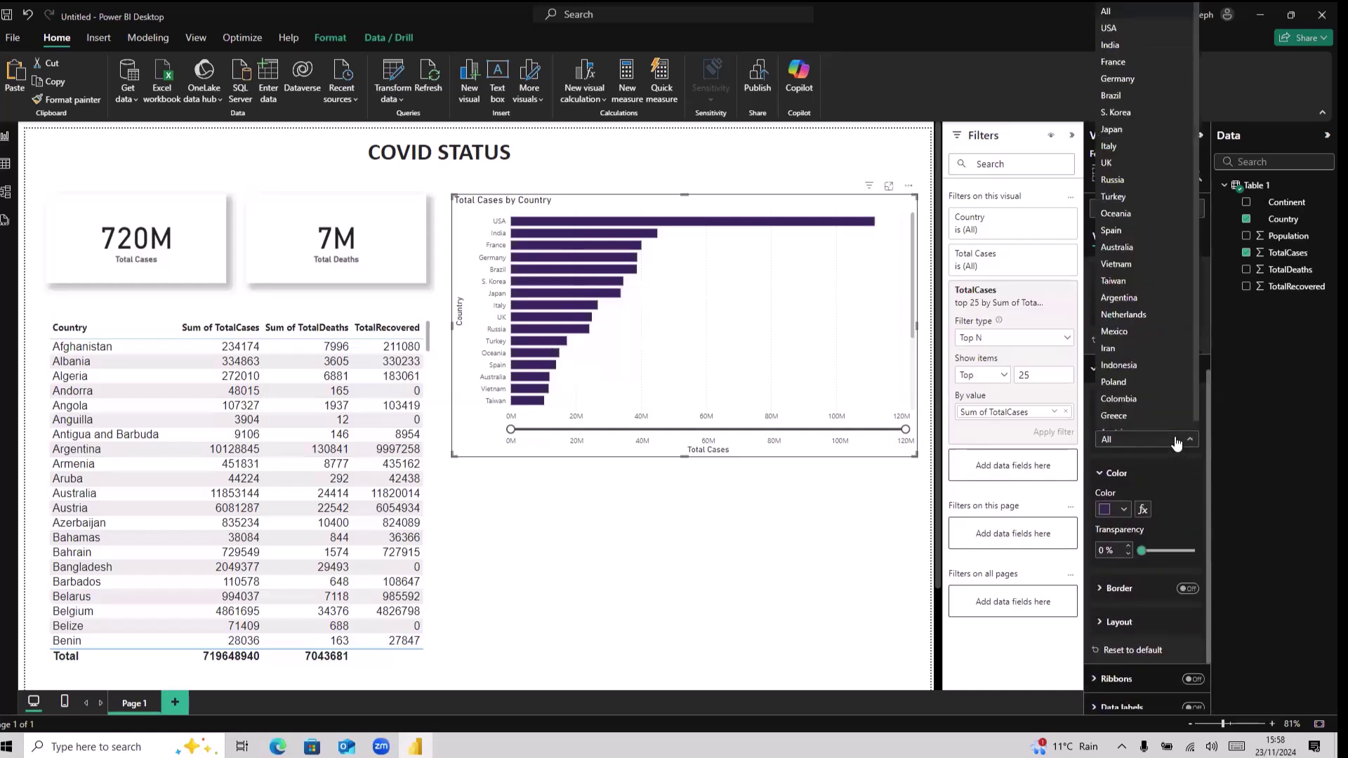
left_click(1177, 444)
scroll(1169, 495, "down", 1)
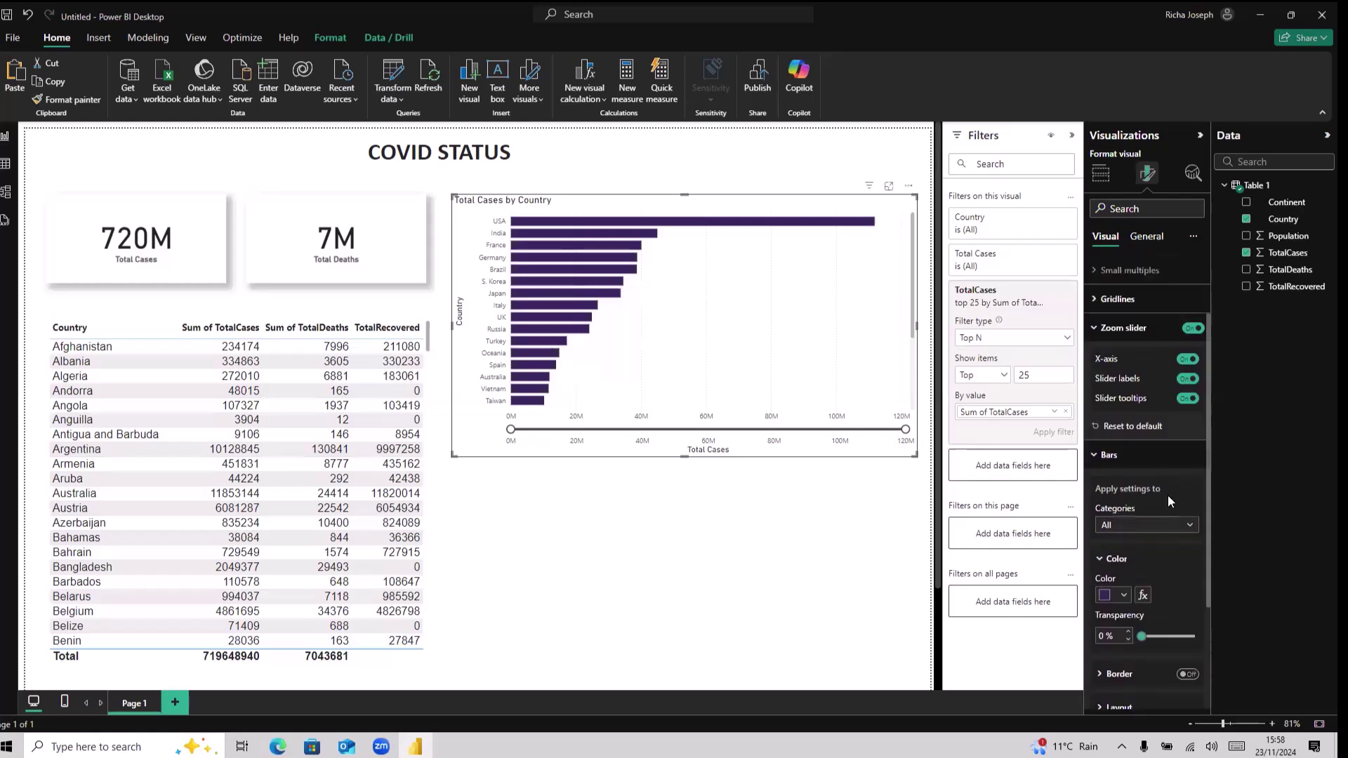
scroll(1165, 495, "down", 1)
scroll(1161, 482, "up", 1)
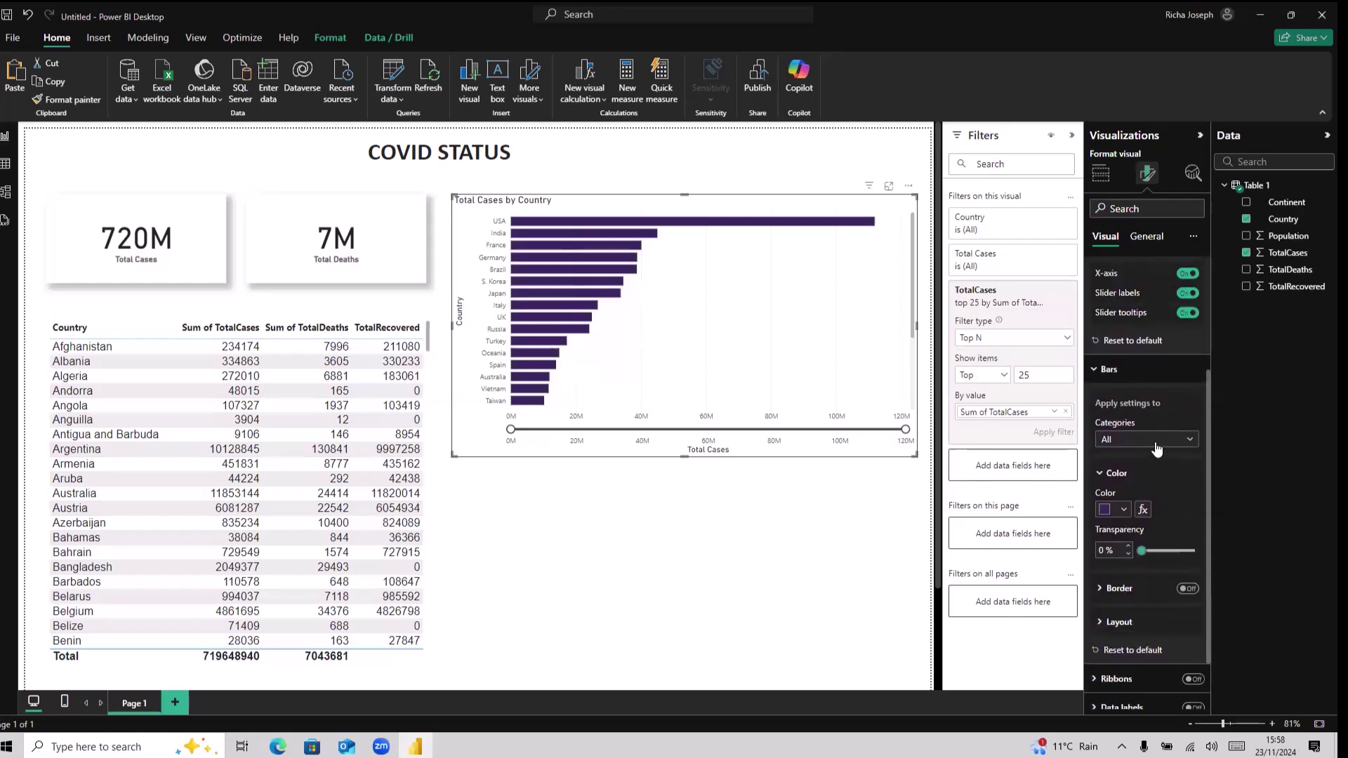
left_click(1100, 474)
scroll(1100, 478, "up", 1)
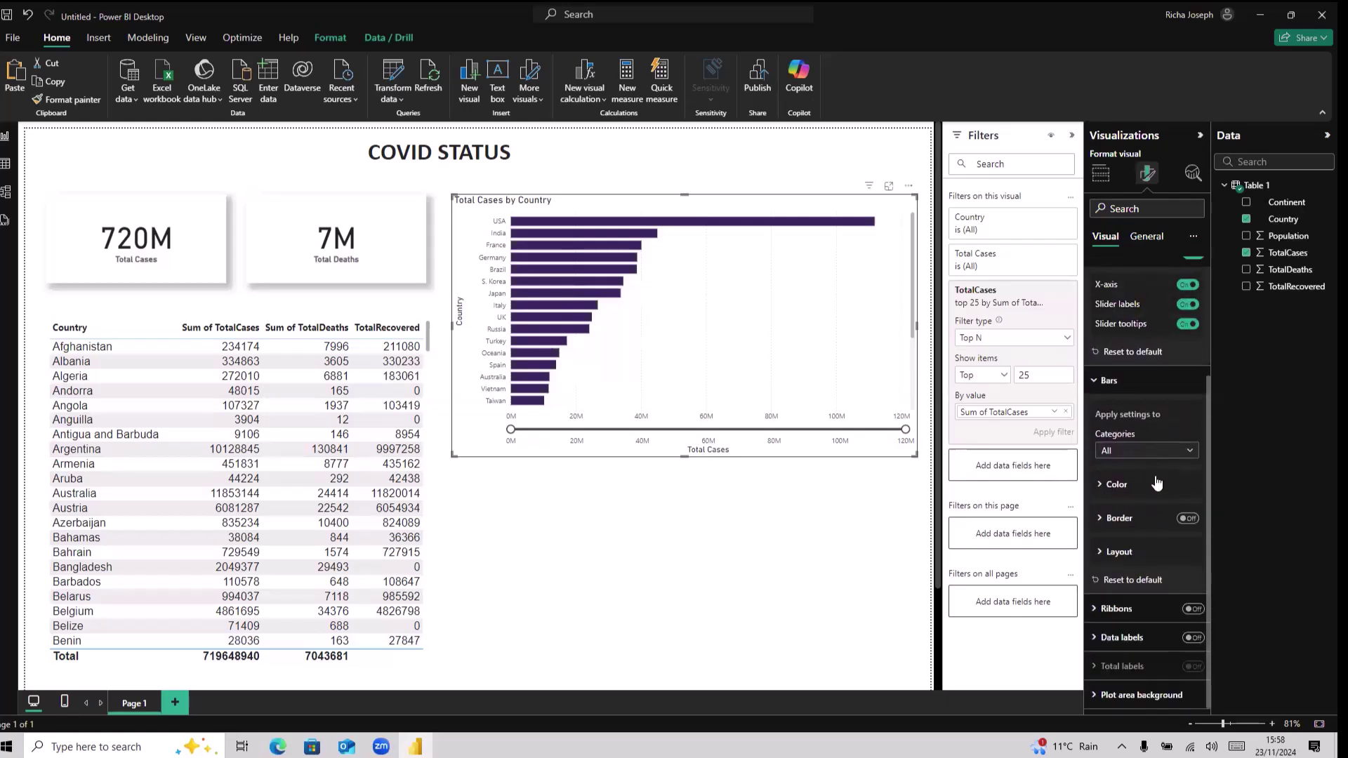
left_click(1160, 451)
left_click(1160, 452)
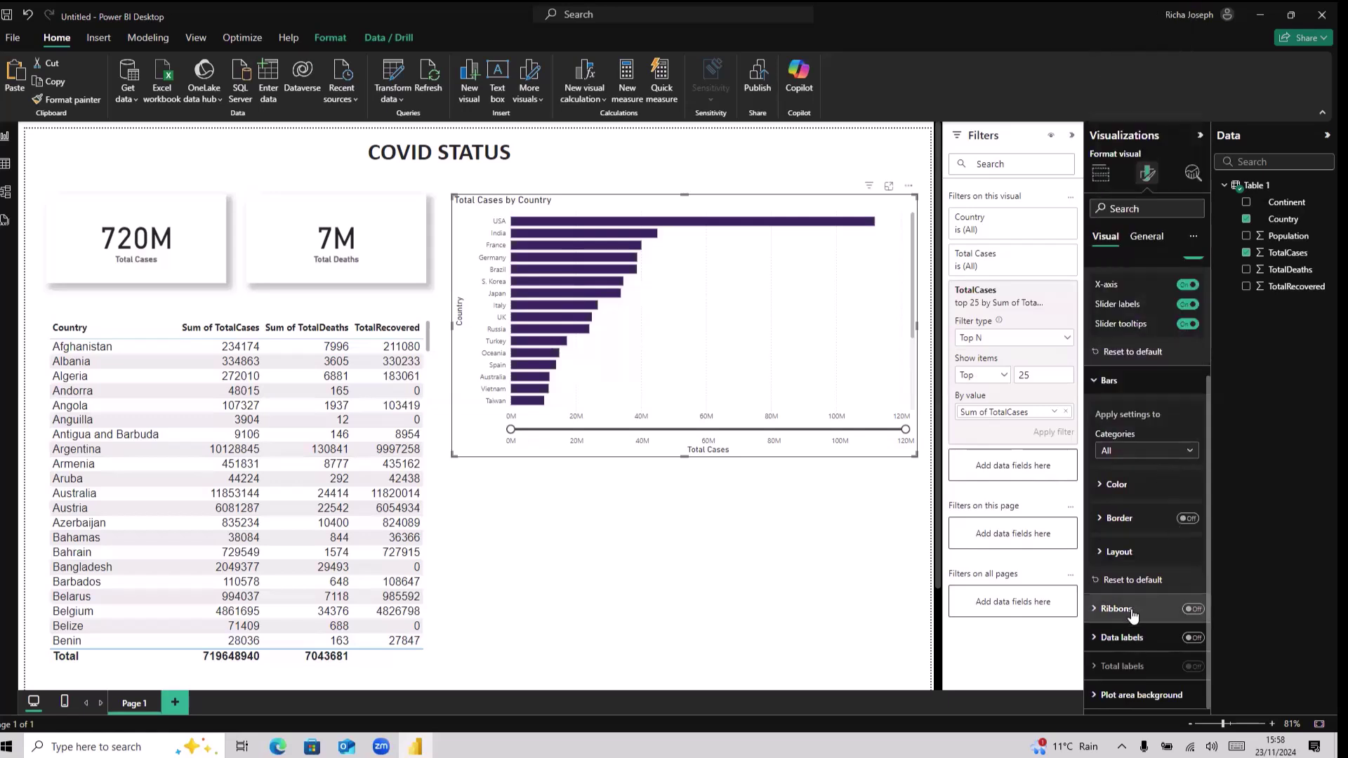
Make the Total Cases by Country chart title bold and center it horizontally.
left_click(1147, 237)
left_click(1137, 274)
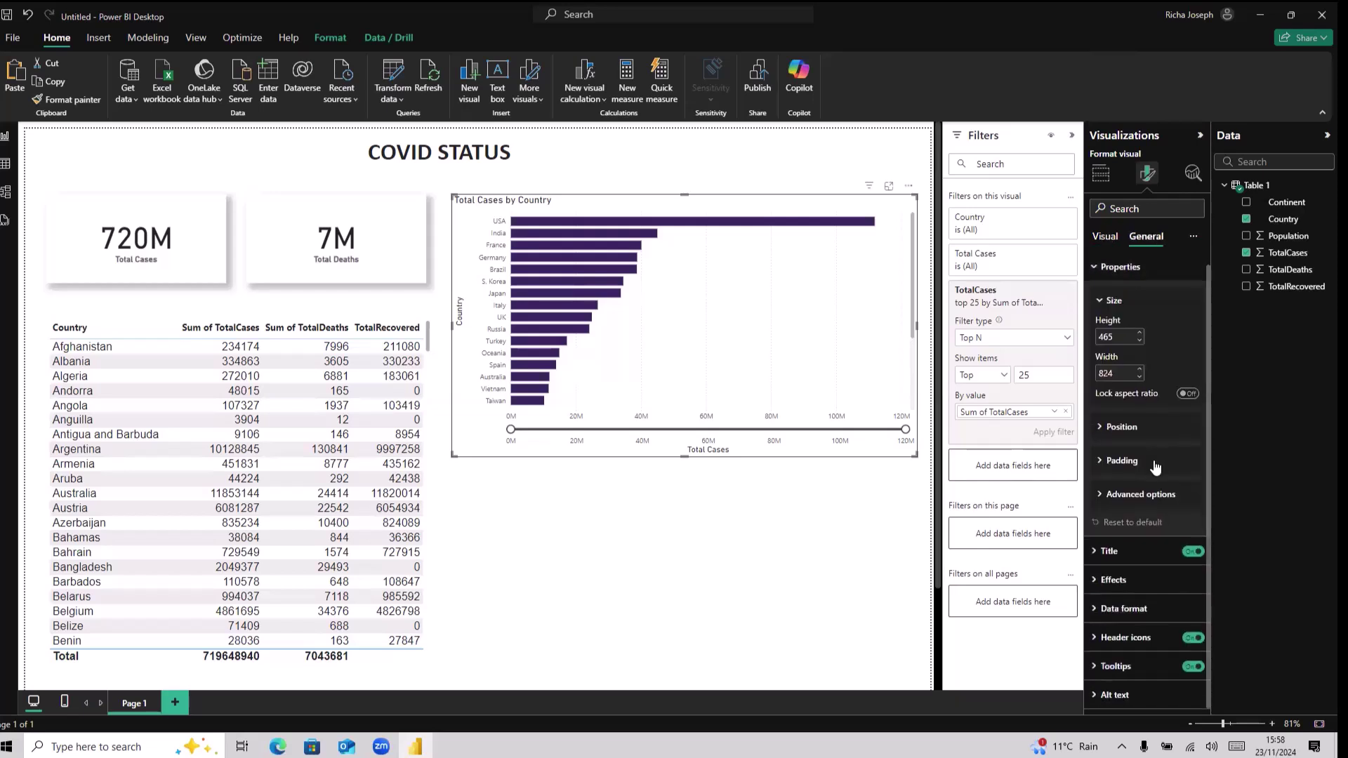
left_click(1126, 561)
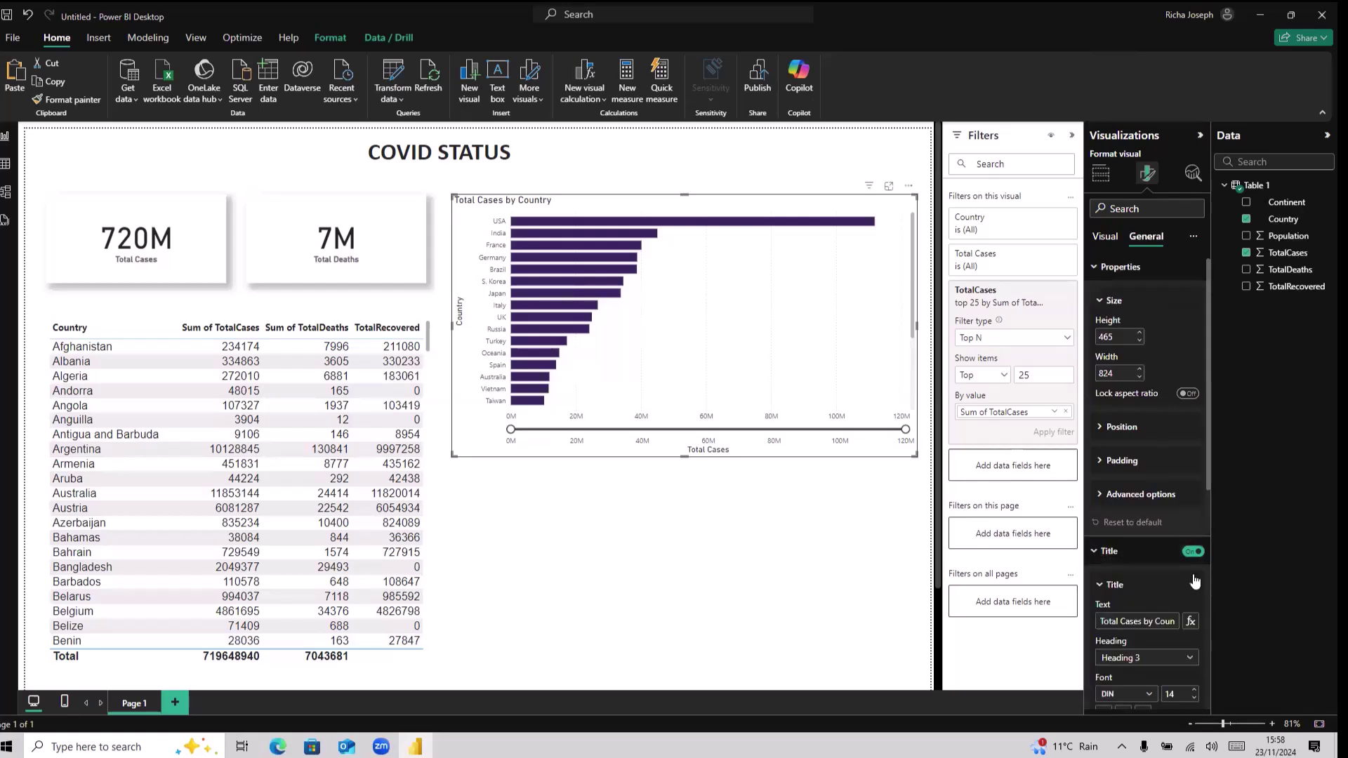
scroll(1191, 581, "down", 3)
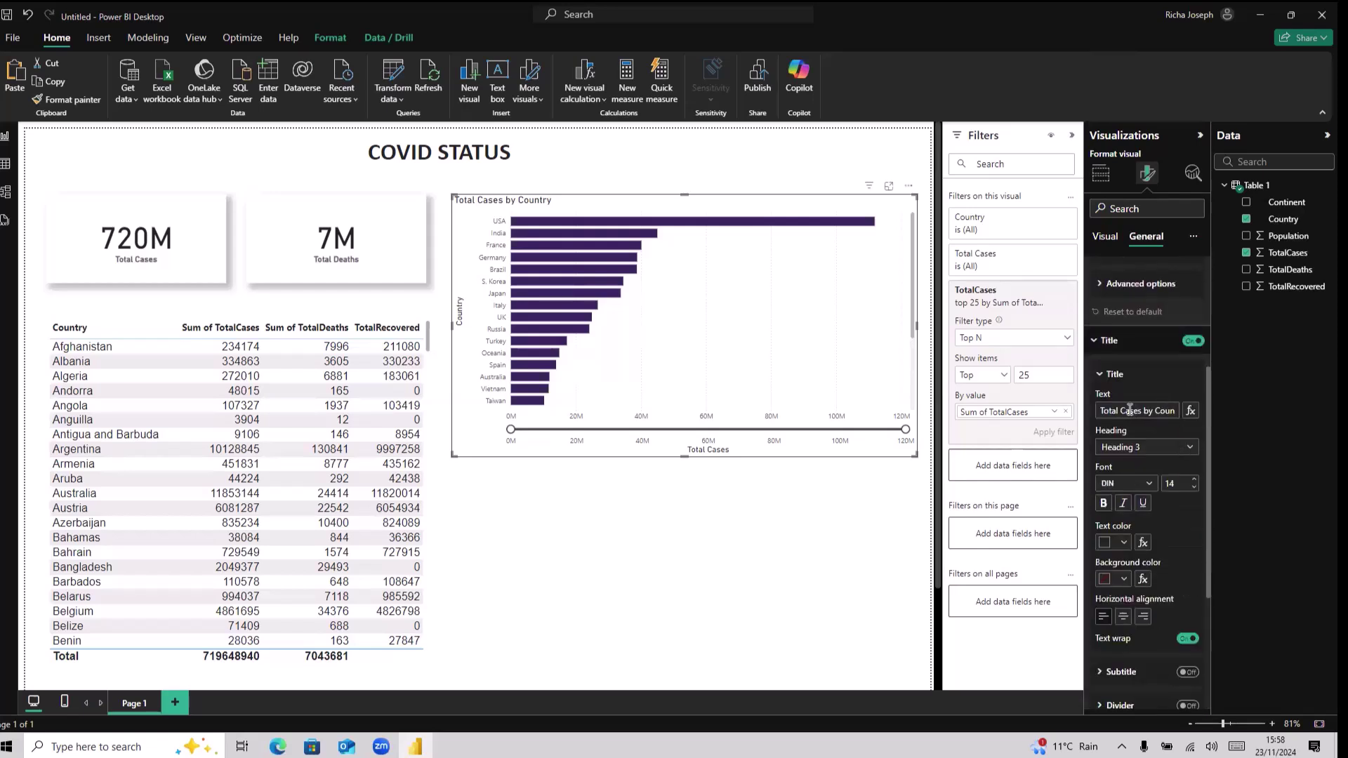
left_click_drag(1101, 411, 1185, 411)
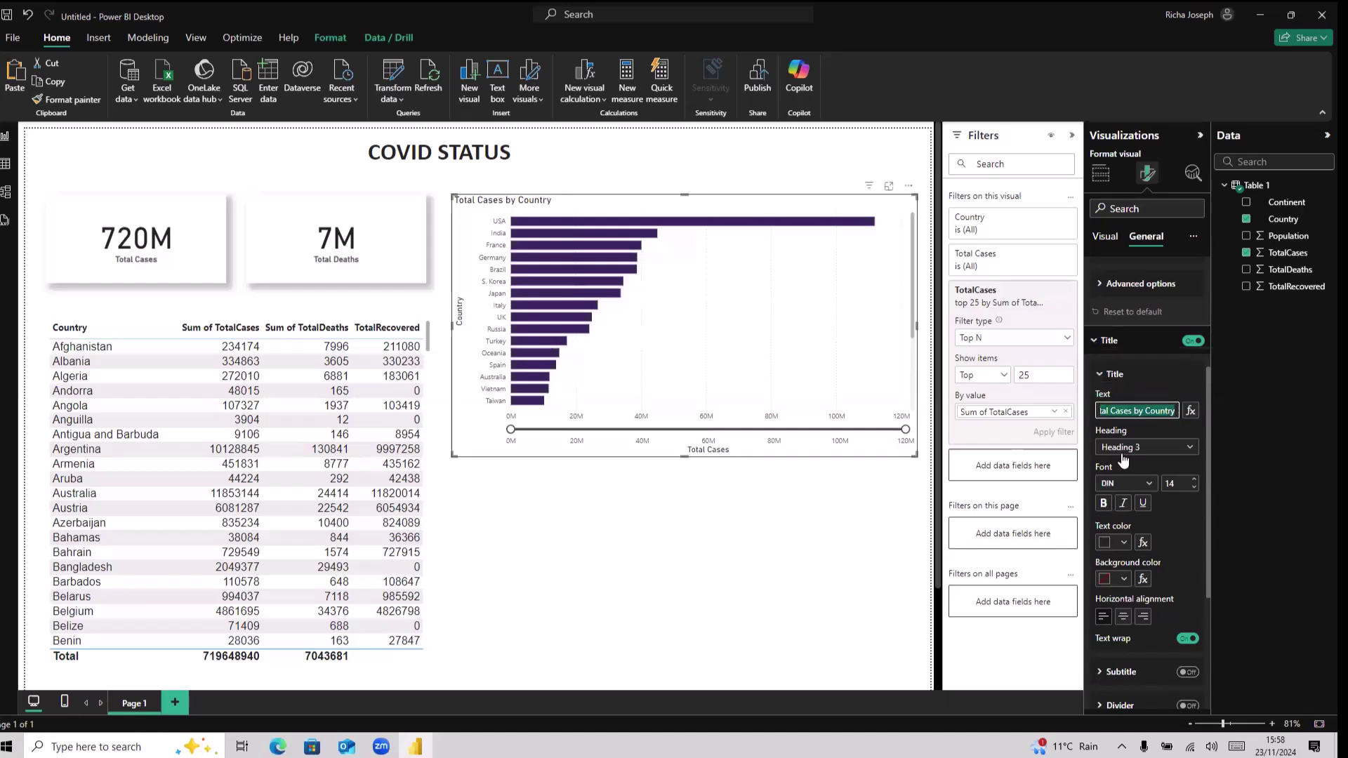
left_click(1105, 504)
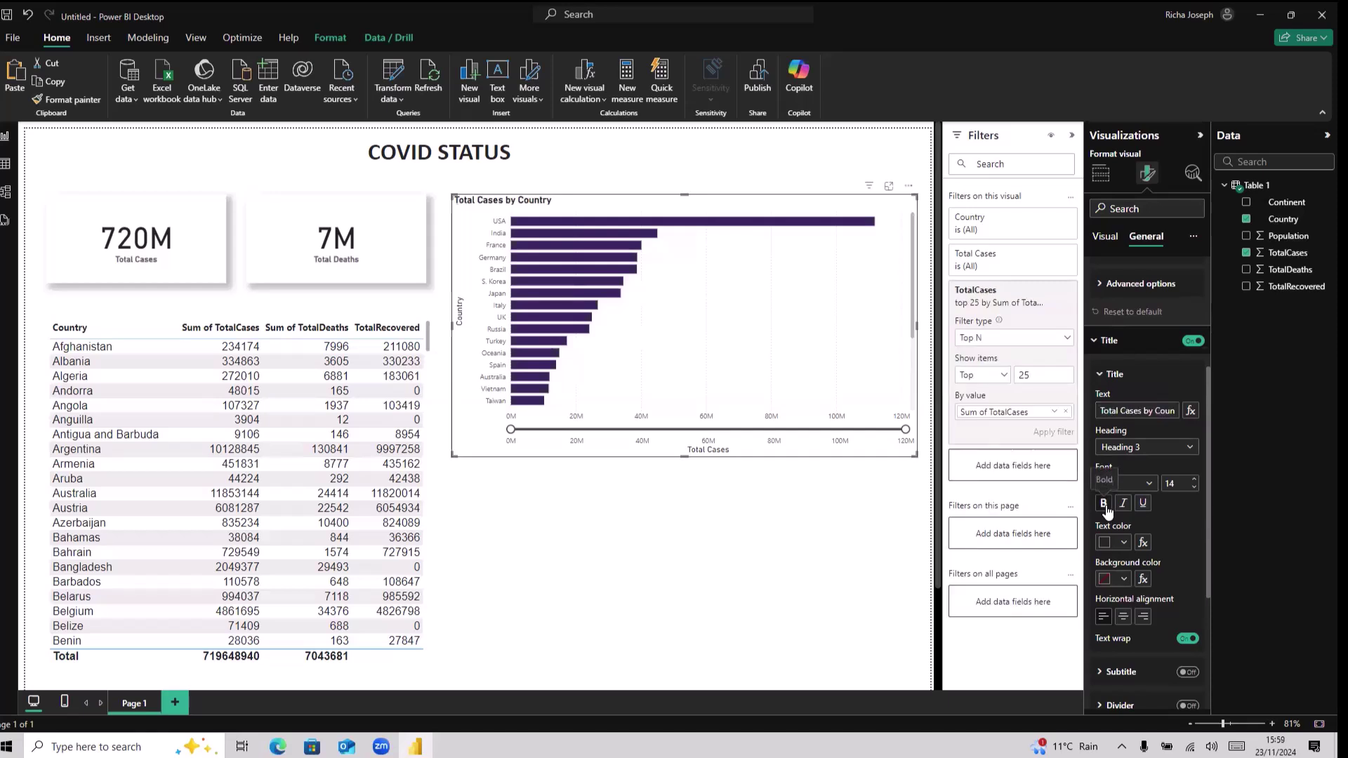
left_click(1124, 618)
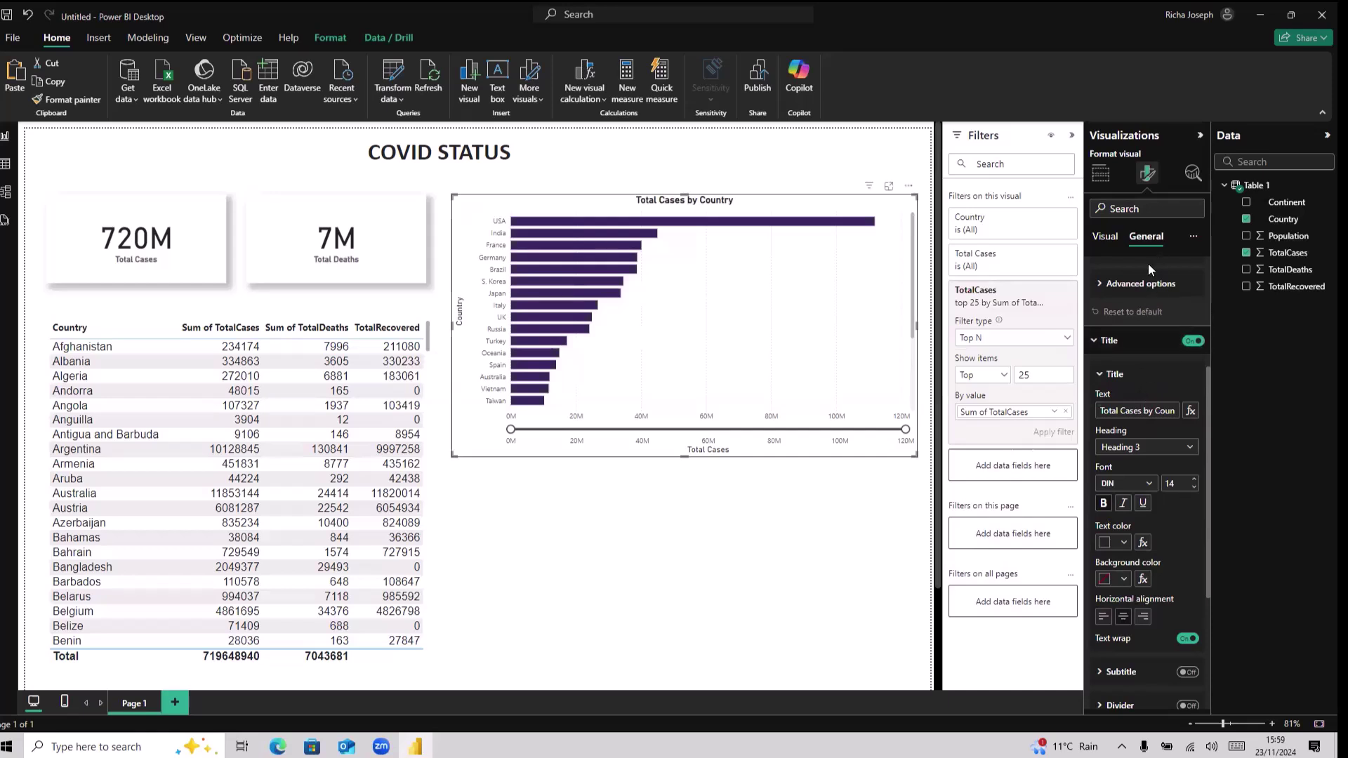
left_click(790, 587)
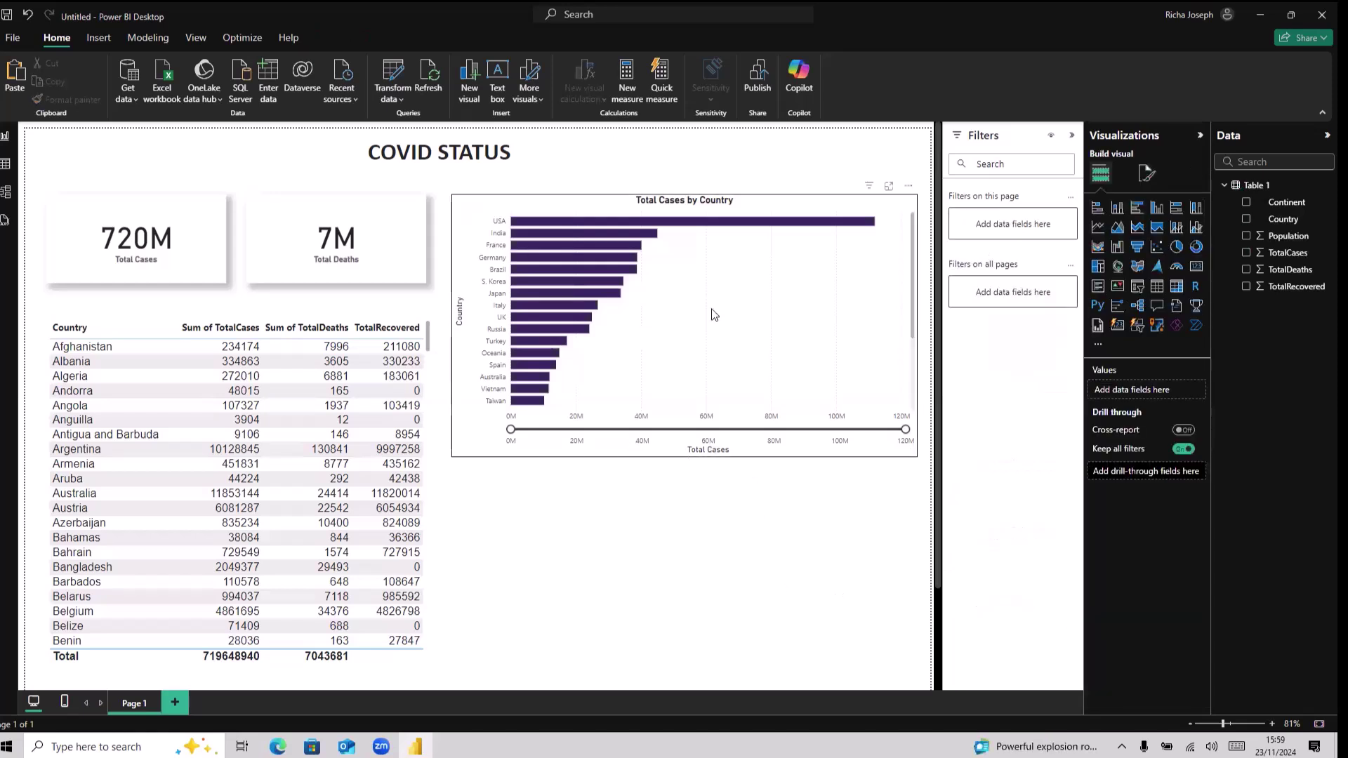
Duplicate the Total Cases by Country bar chart and place the copy below the original.
left_click(754, 214)
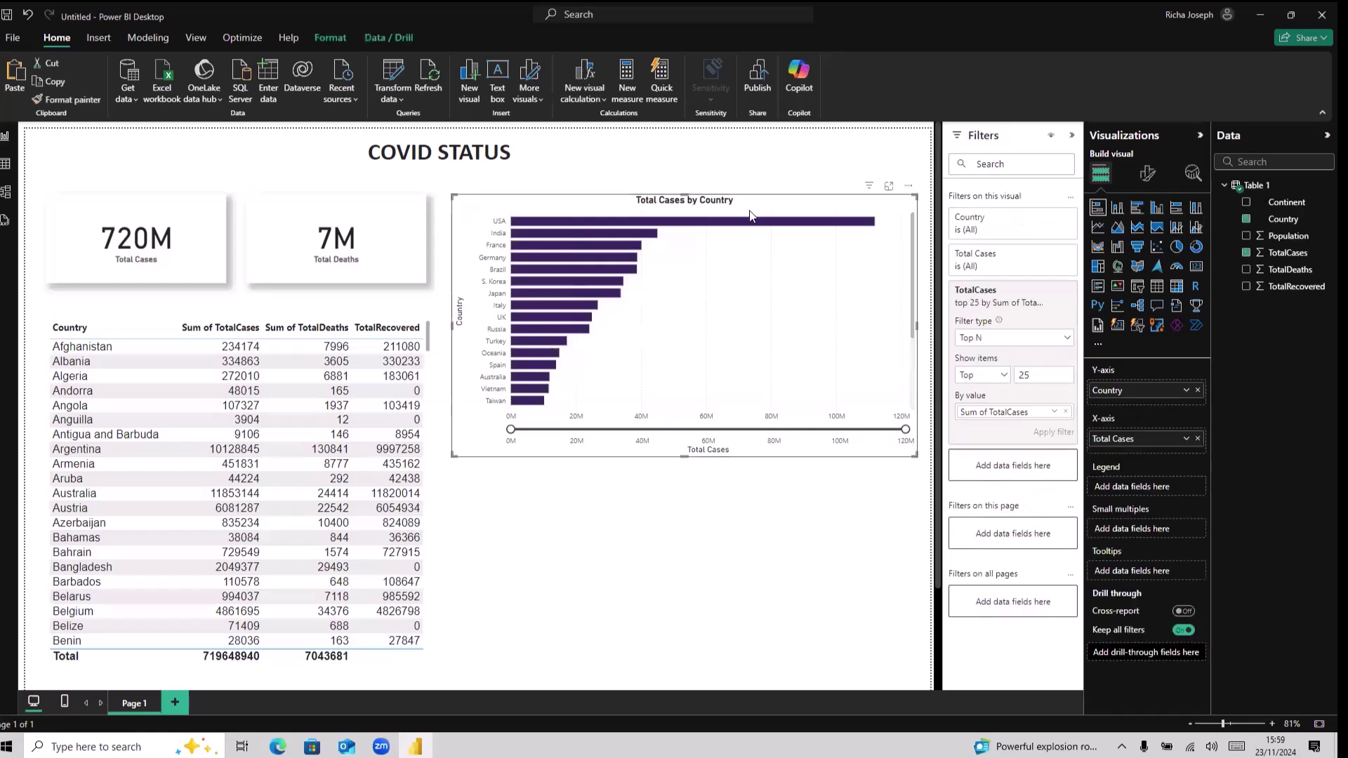
key("ctrl+c")
key("ctrl+v")
left_click_drag(762, 210, 766, 556)
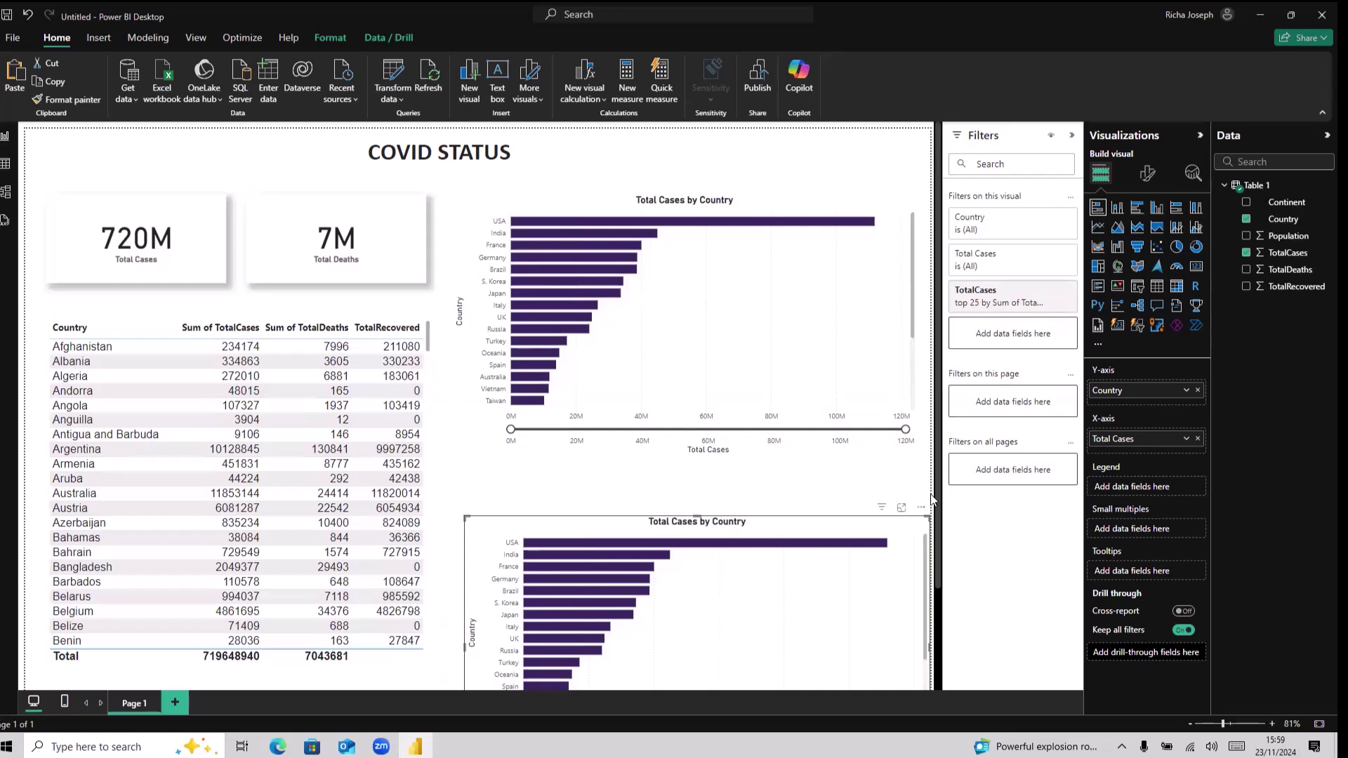
left_click_drag(939, 484, 943, 587)
left_click_drag(801, 486, 801, 474)
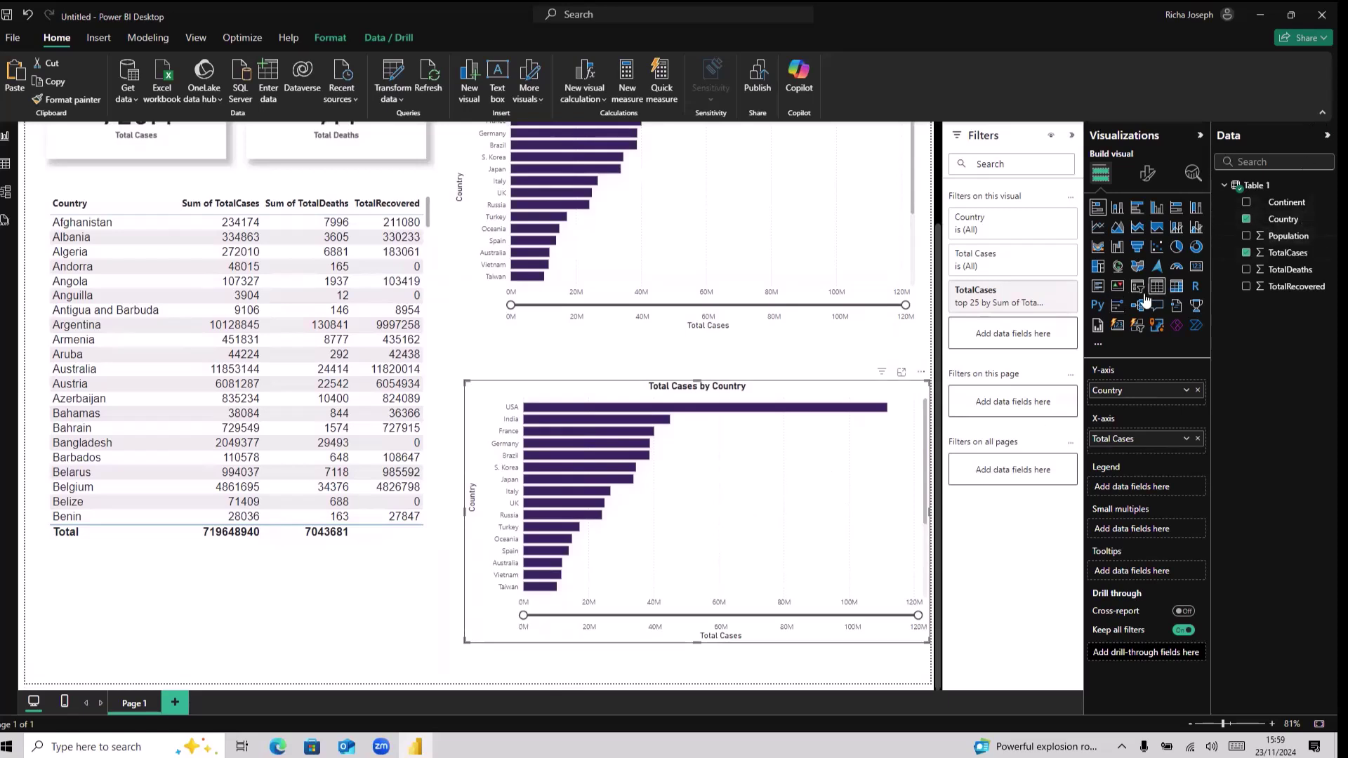
Convert the copied chart to a pie chart and replace Country with Continent as its legend.
left_click(1175, 248)
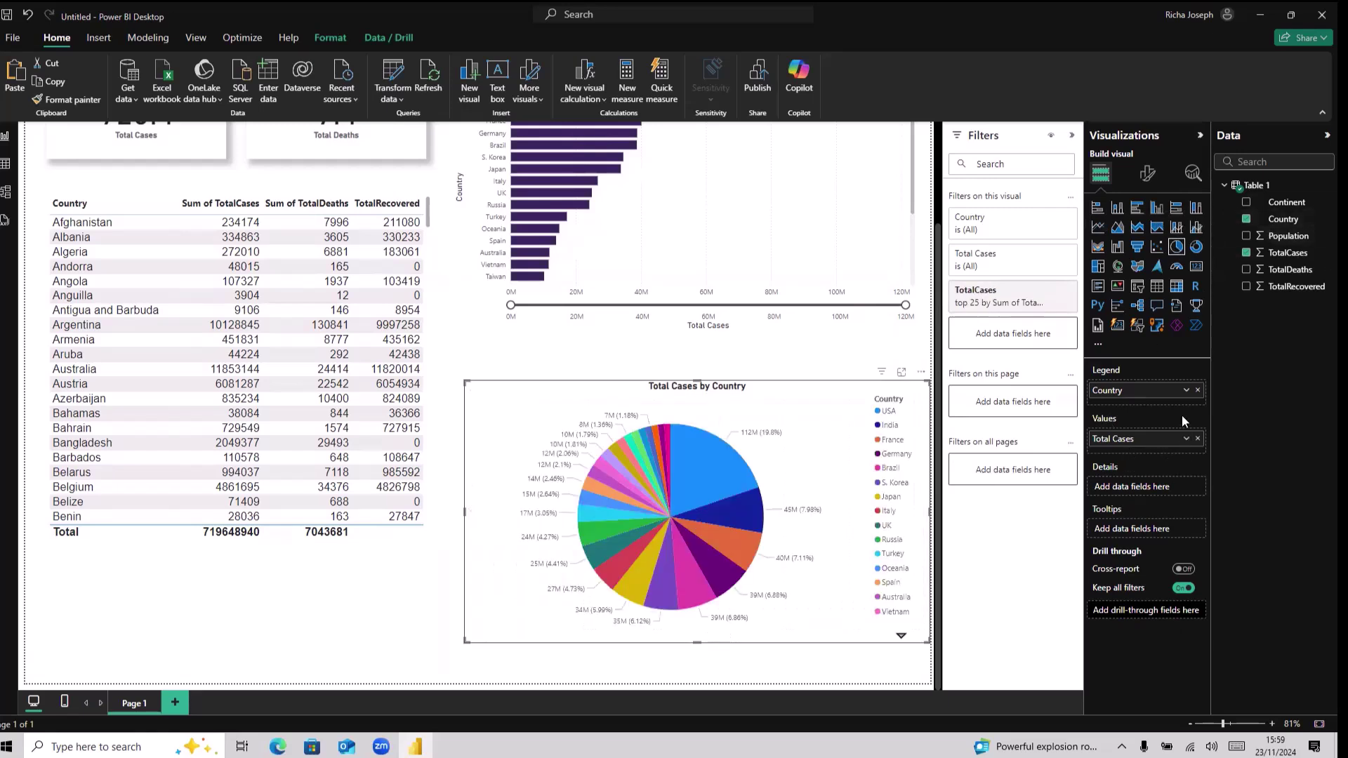
left_click(1197, 390)
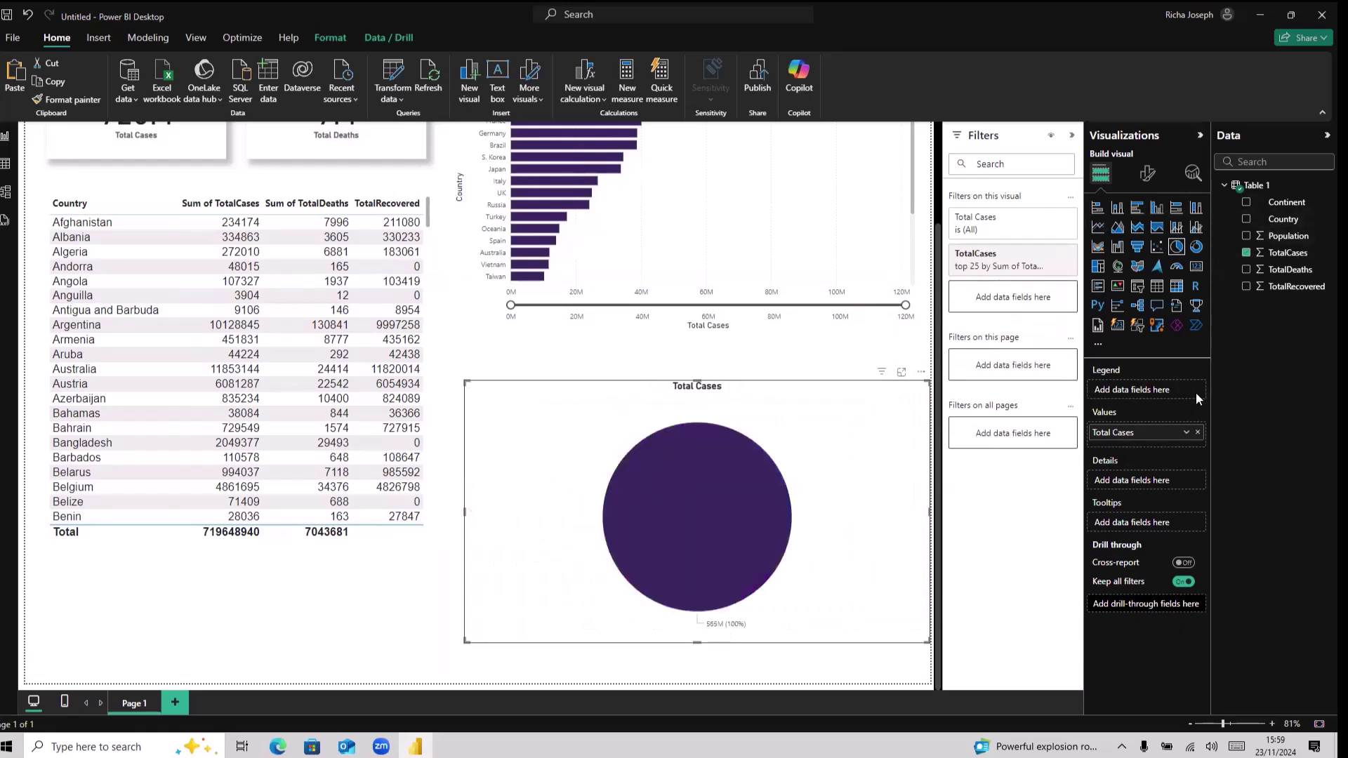
left_click(1246, 203)
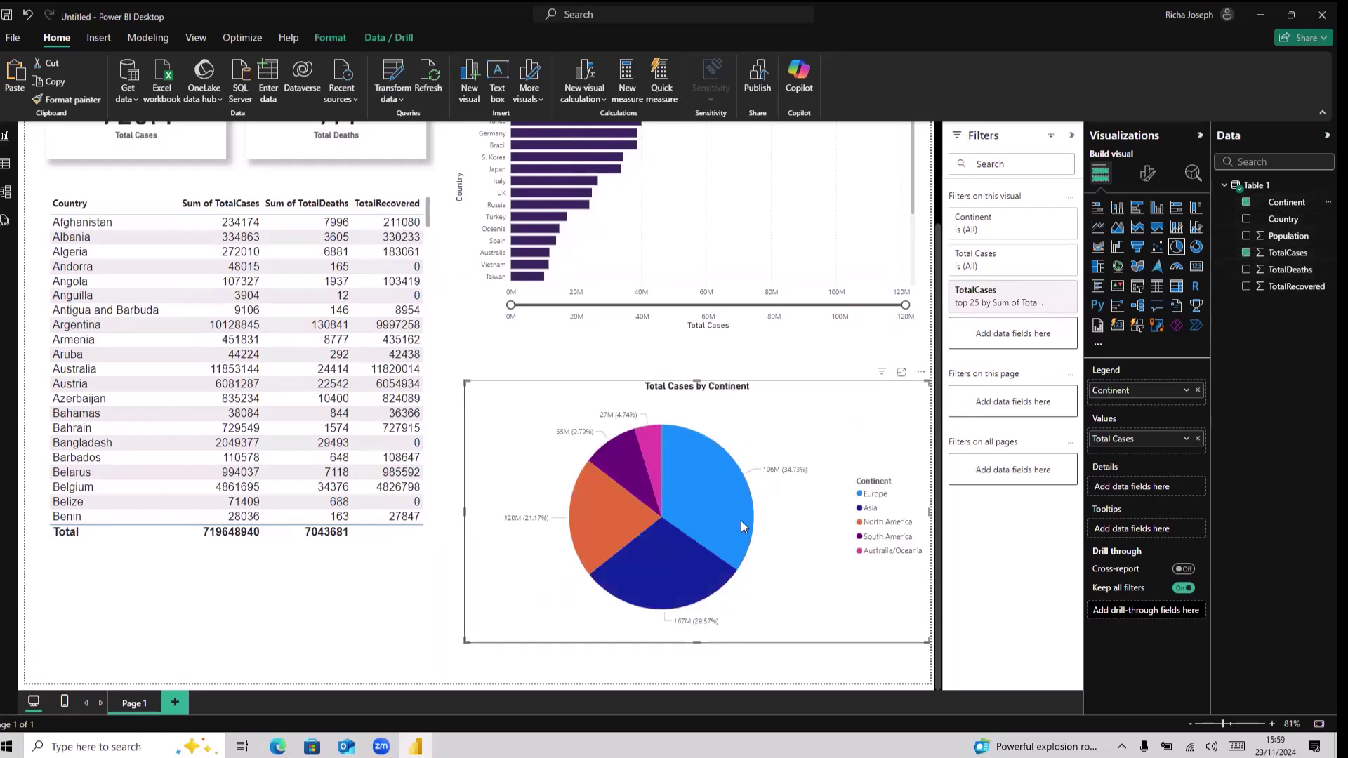
mouse_move(741, 523)
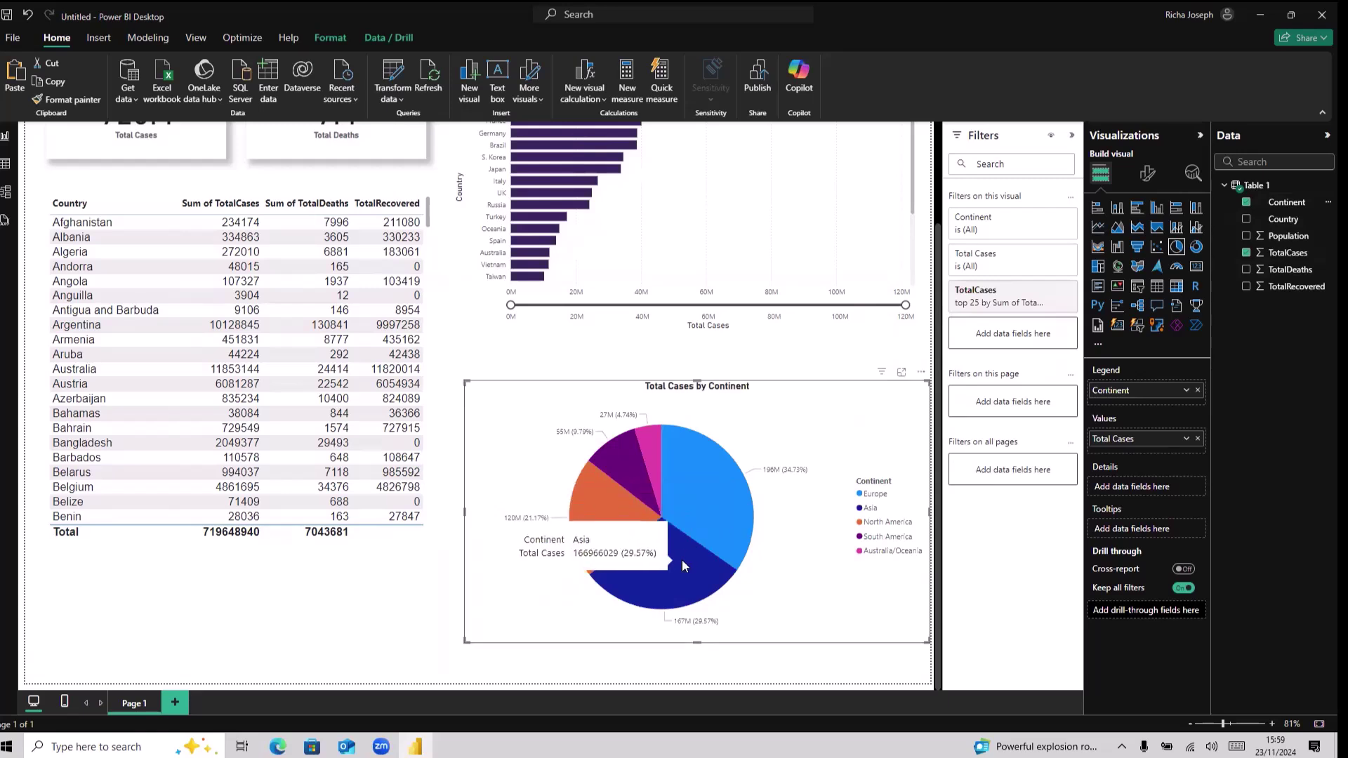
mouse_move(693, 563)
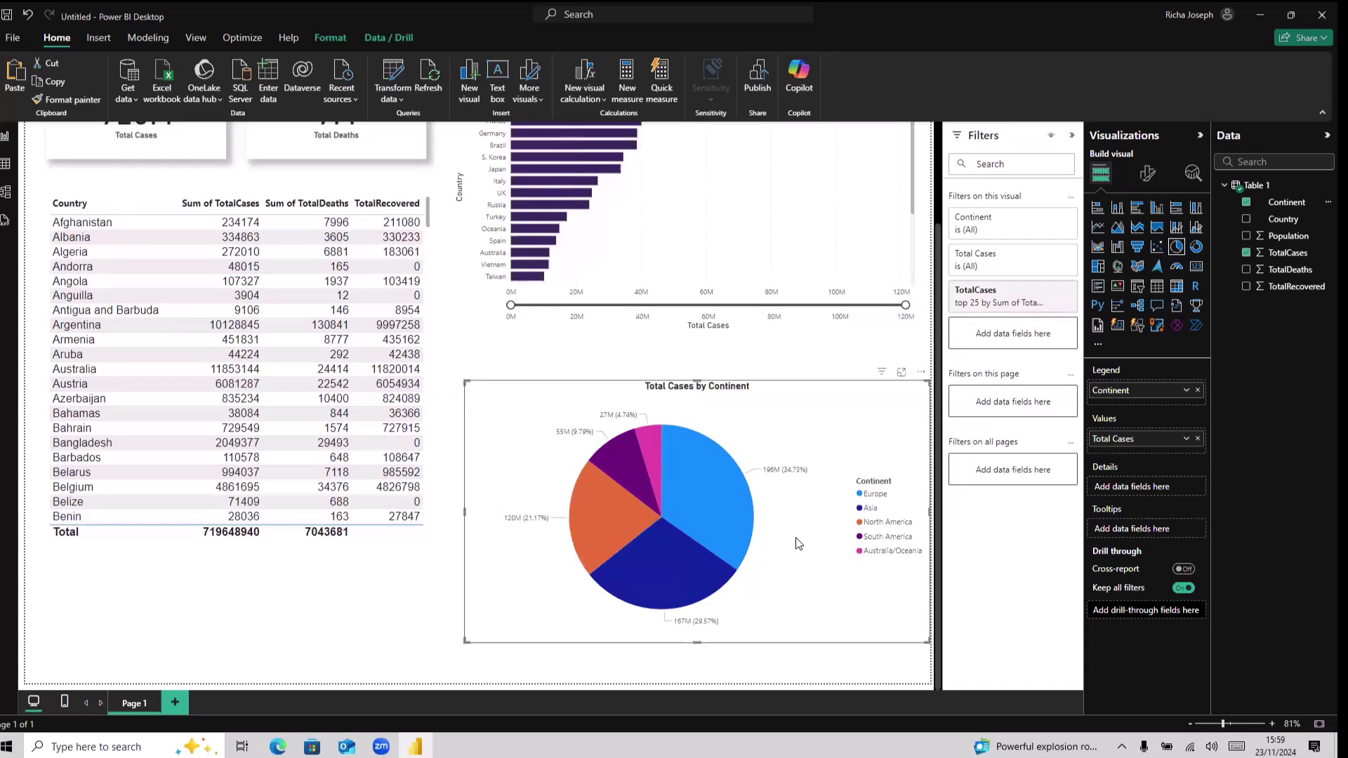
Nudge the continent pie chart upward and extend the country table's lower edge to show more rows.
left_click_drag(822, 404, 821, 392)
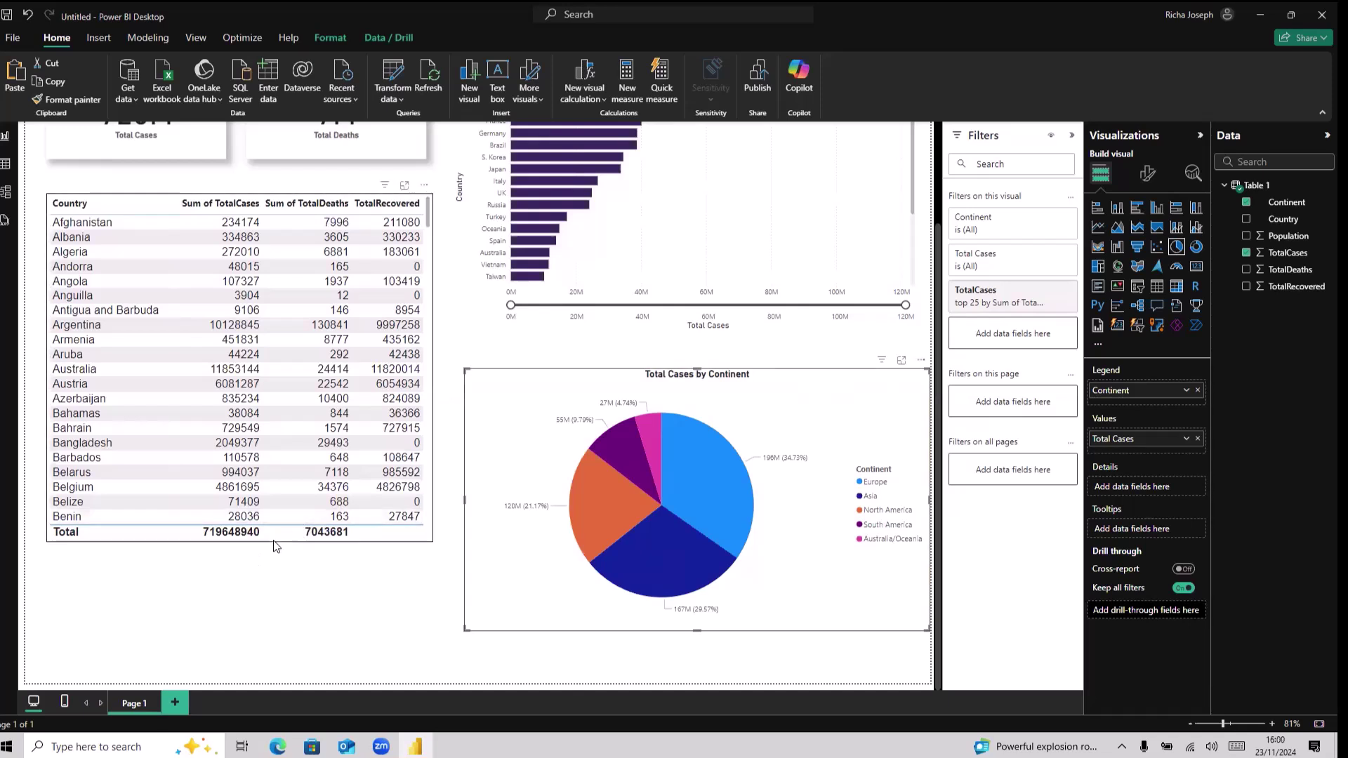
left_click_drag(274, 543, 246, 621)
left_click(443, 661)
scroll(444, 661, "up", 3)
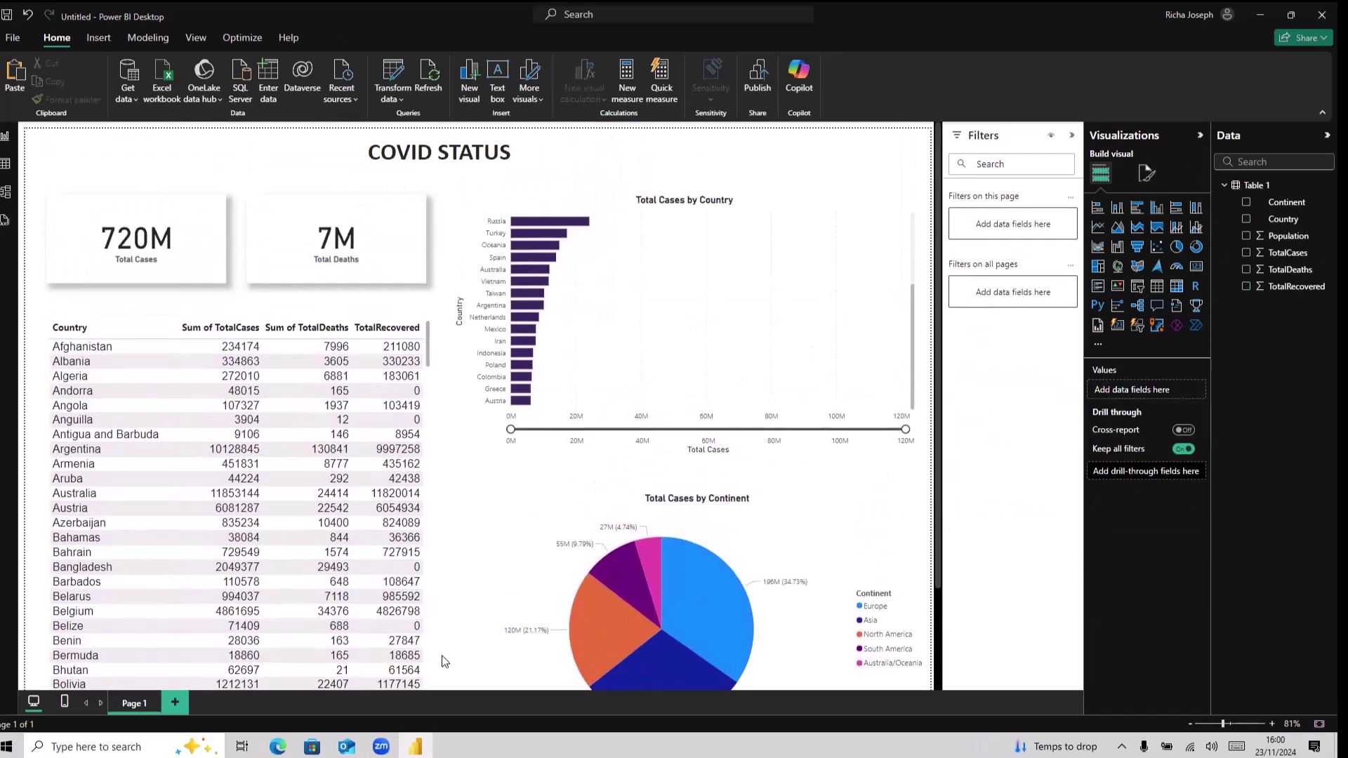
scroll(444, 661, "down", 3)
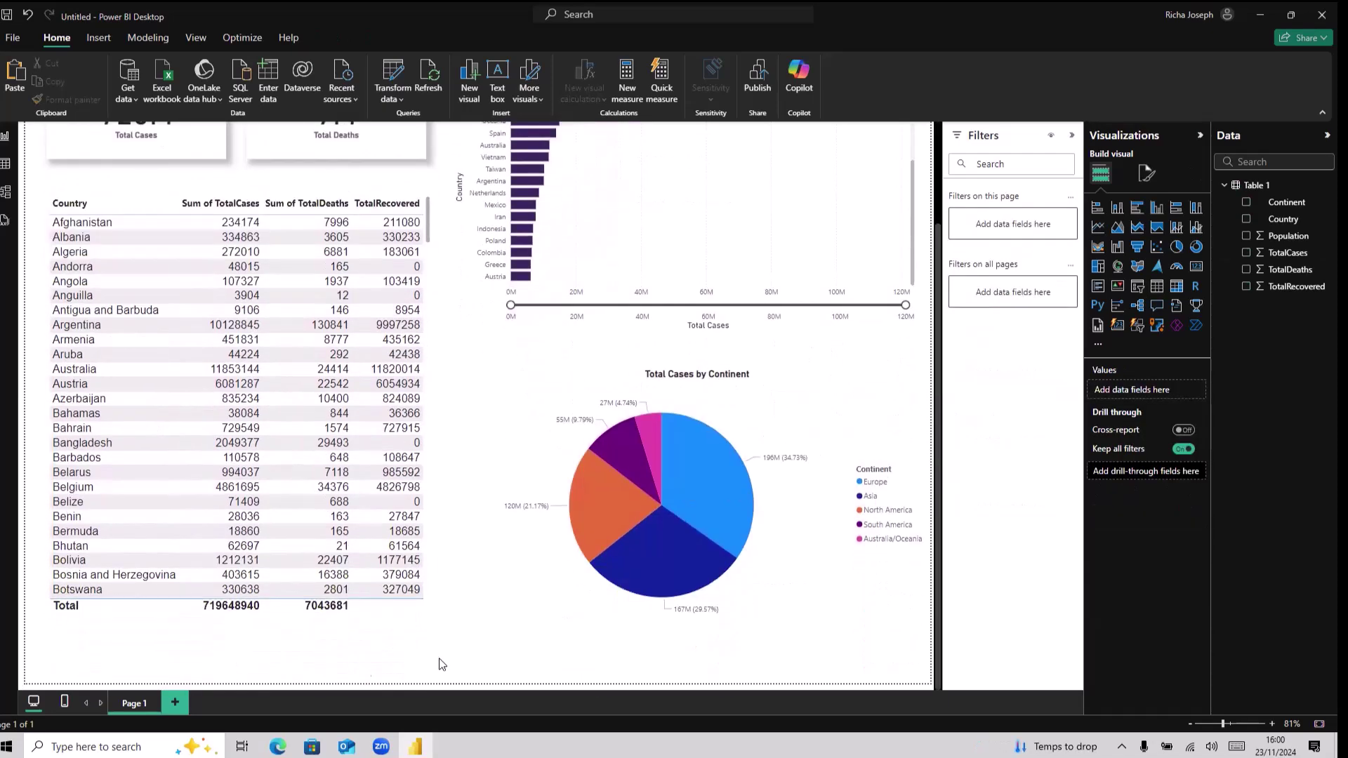
Set the report page's custom canvas height to 2000 px and review the extended page.
left_click(1148, 173)
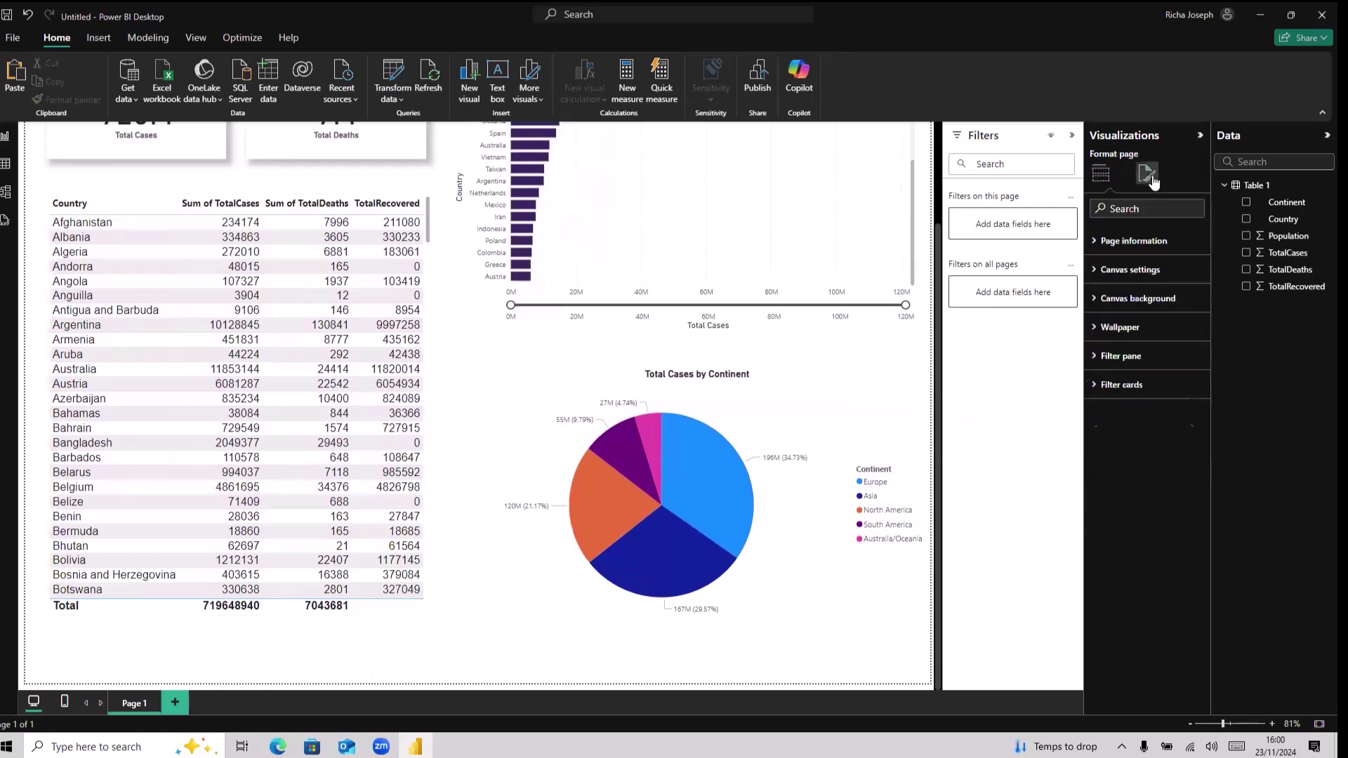
left_click(1117, 271)
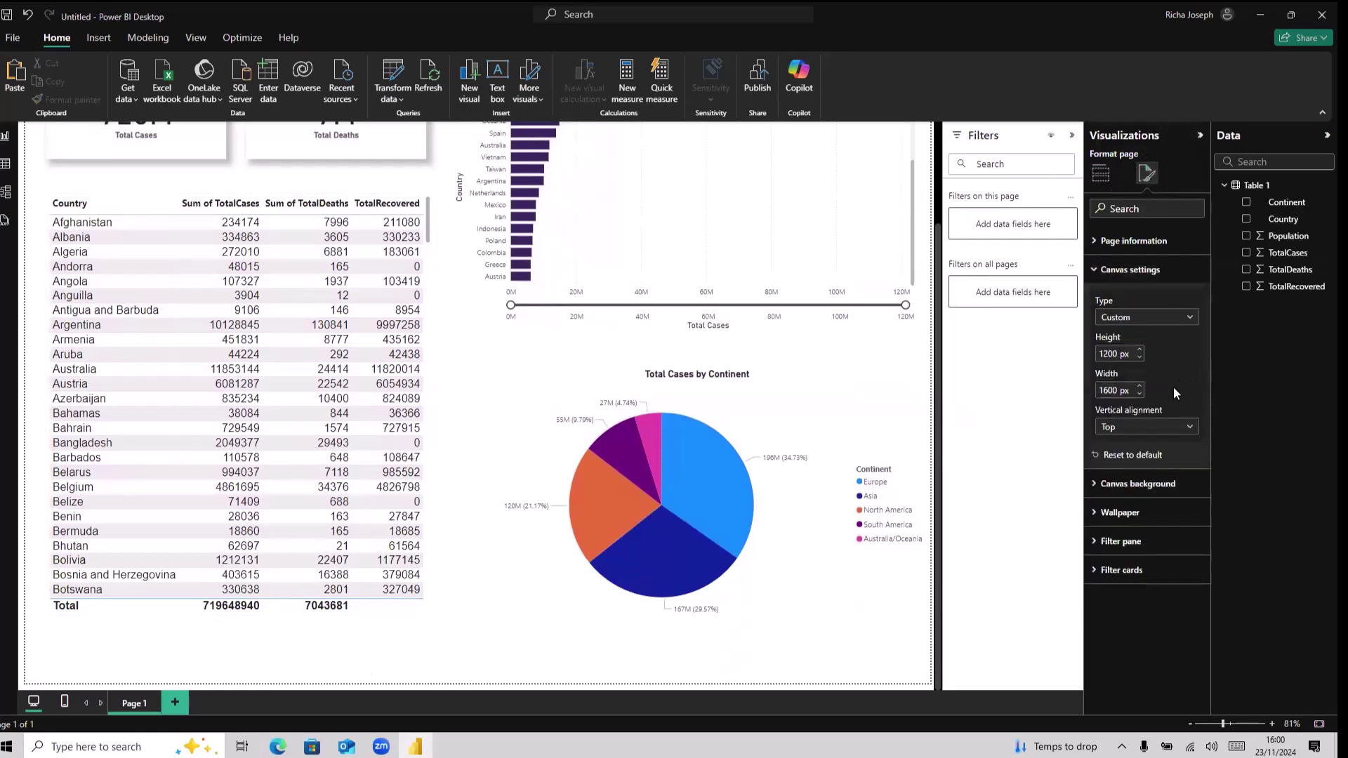
double_click(1118, 392)
double_click(1105, 354)
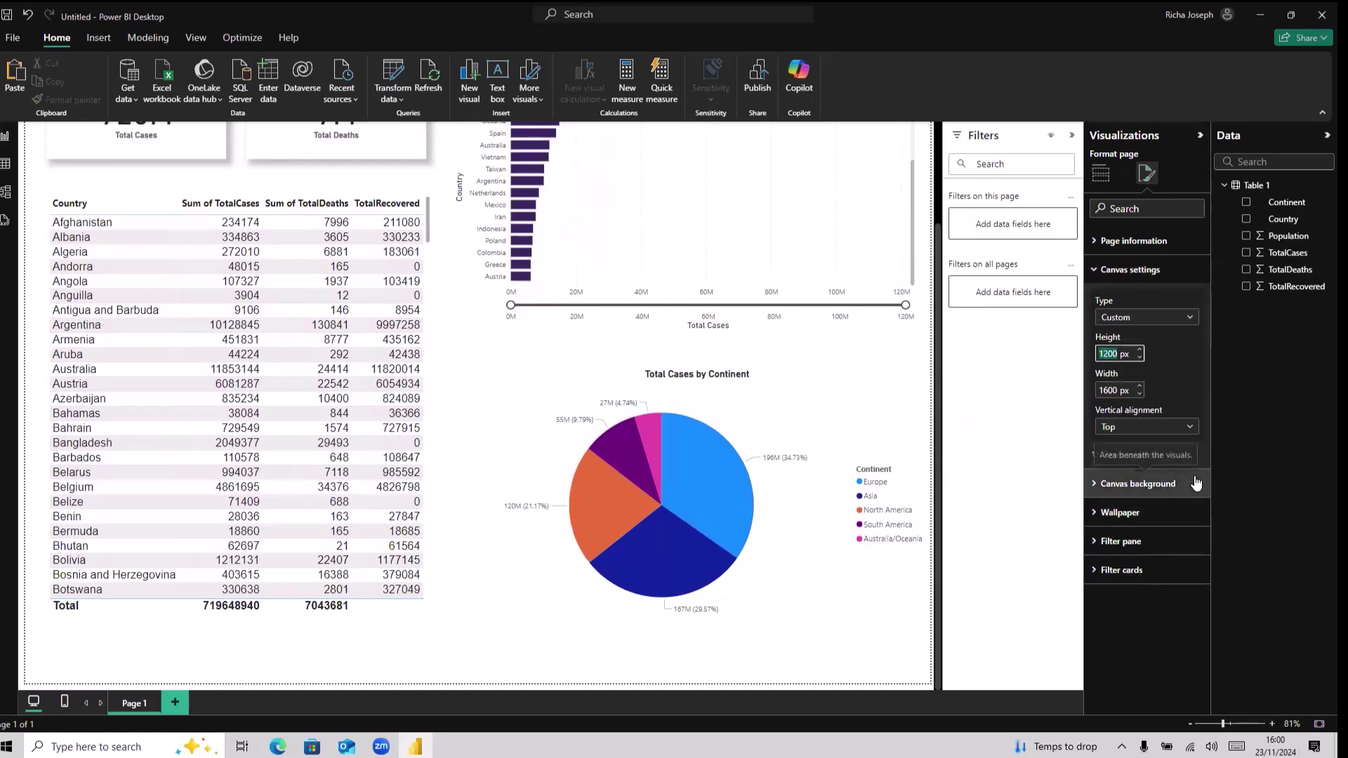
type("24")
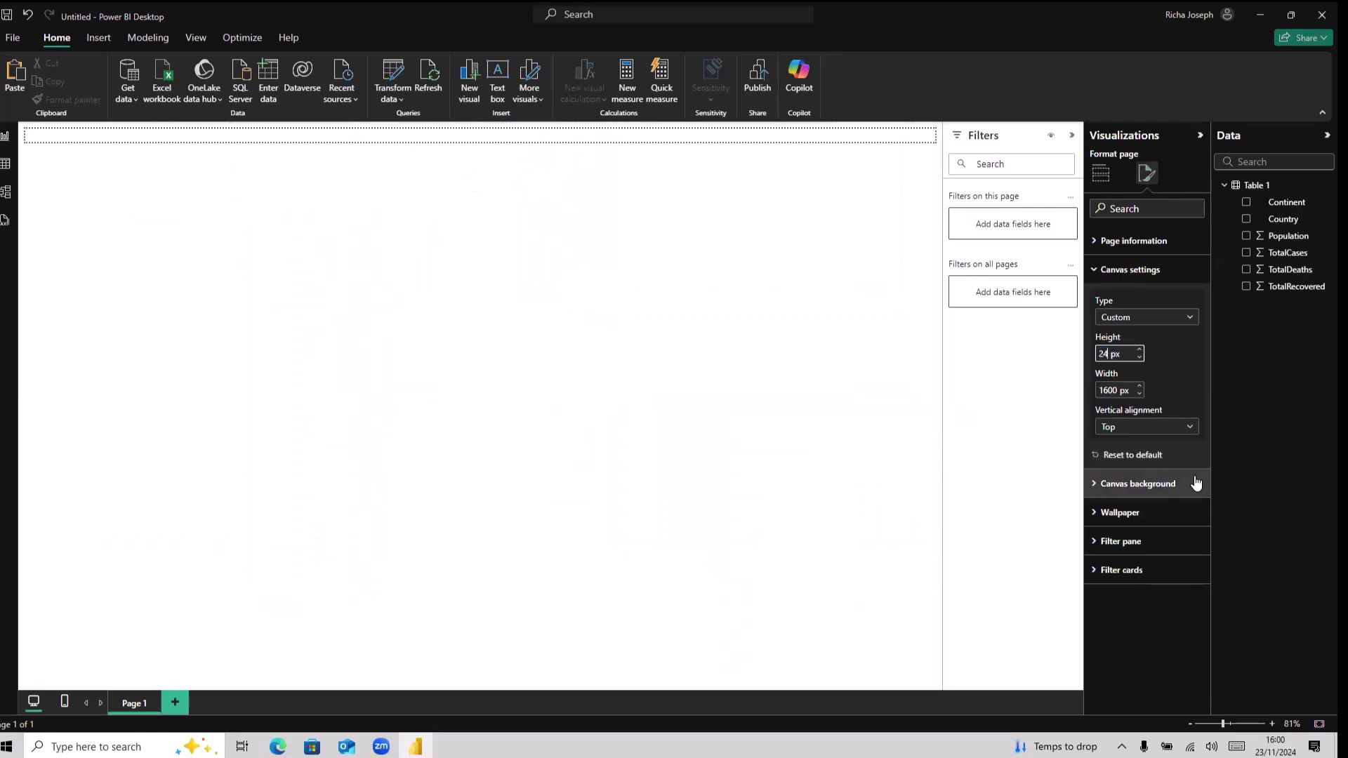
type("000")
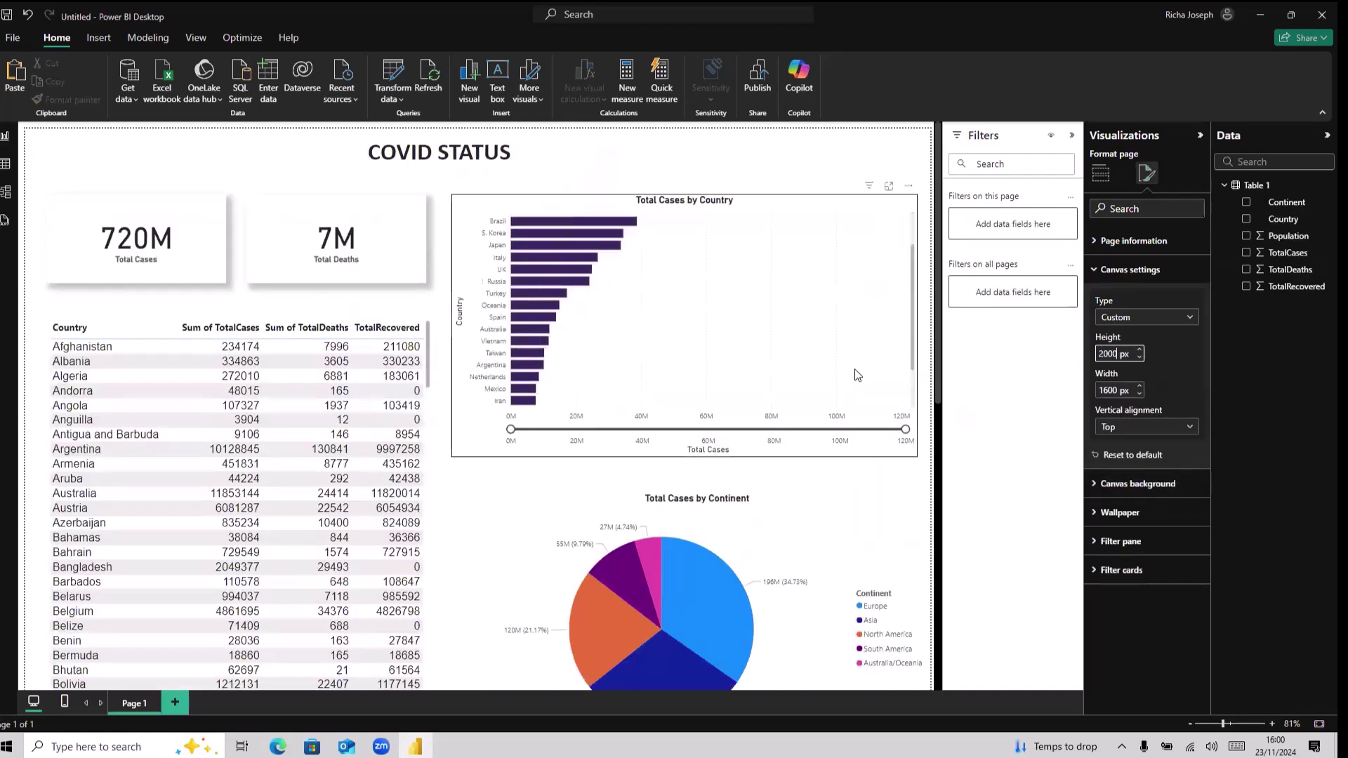
scroll(857, 375, "down", 2)
left_click(928, 215)
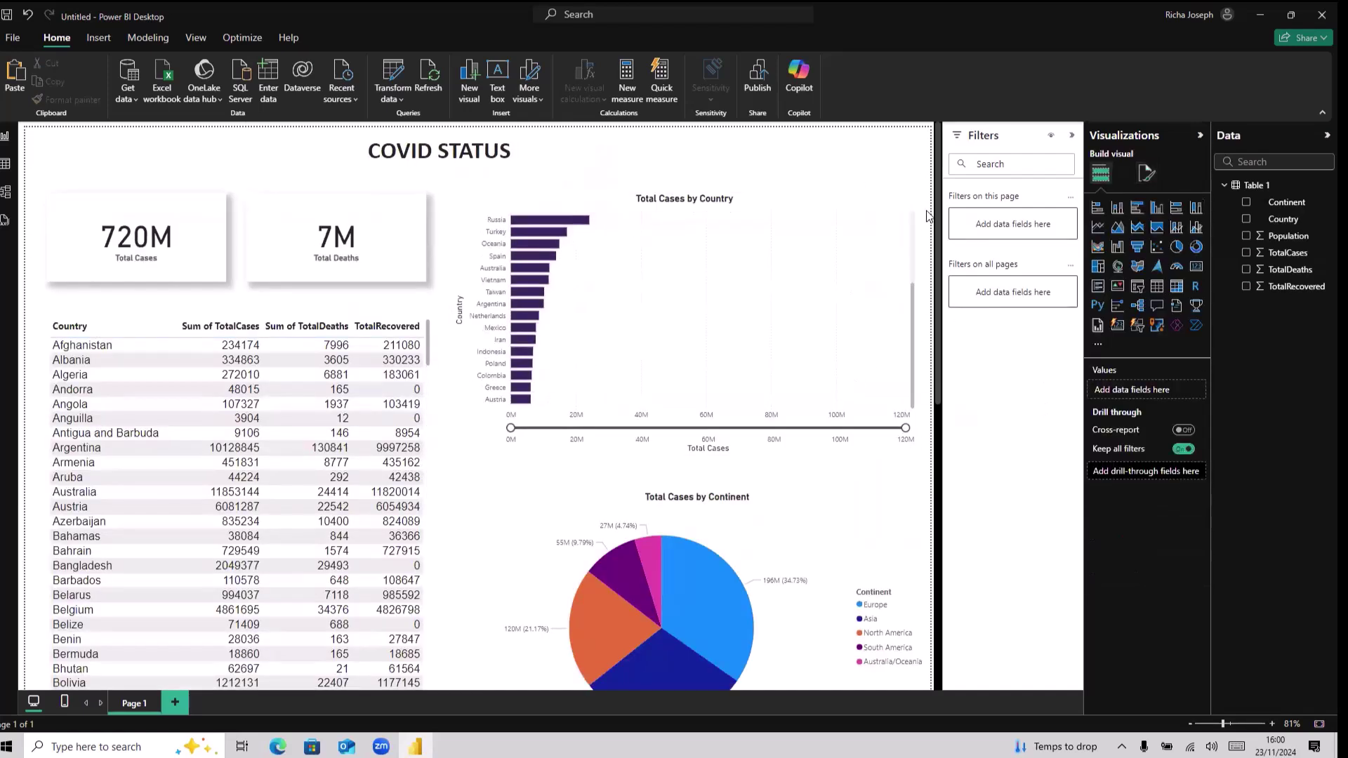
scroll(893, 309, "down", 6)
scroll(898, 320, "up", 3)
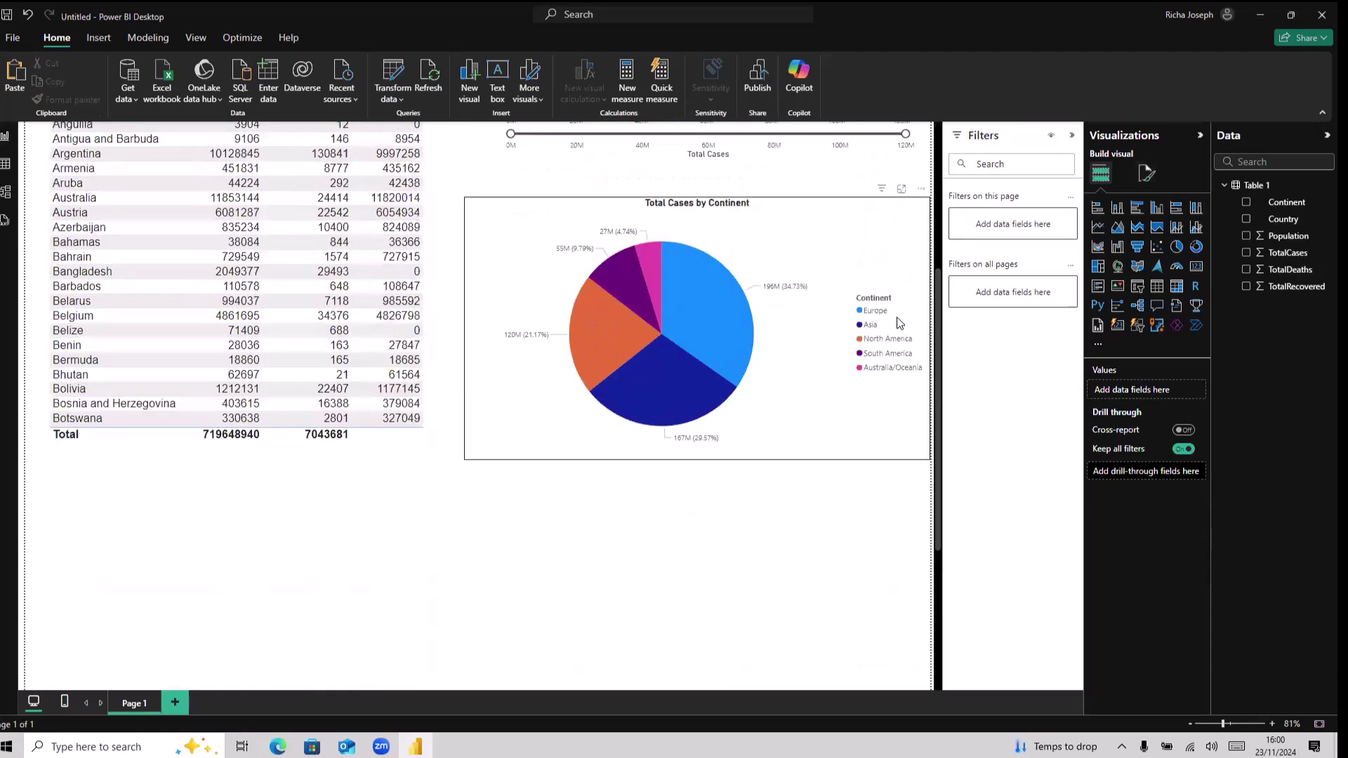
scroll(900, 323, "up", 5)
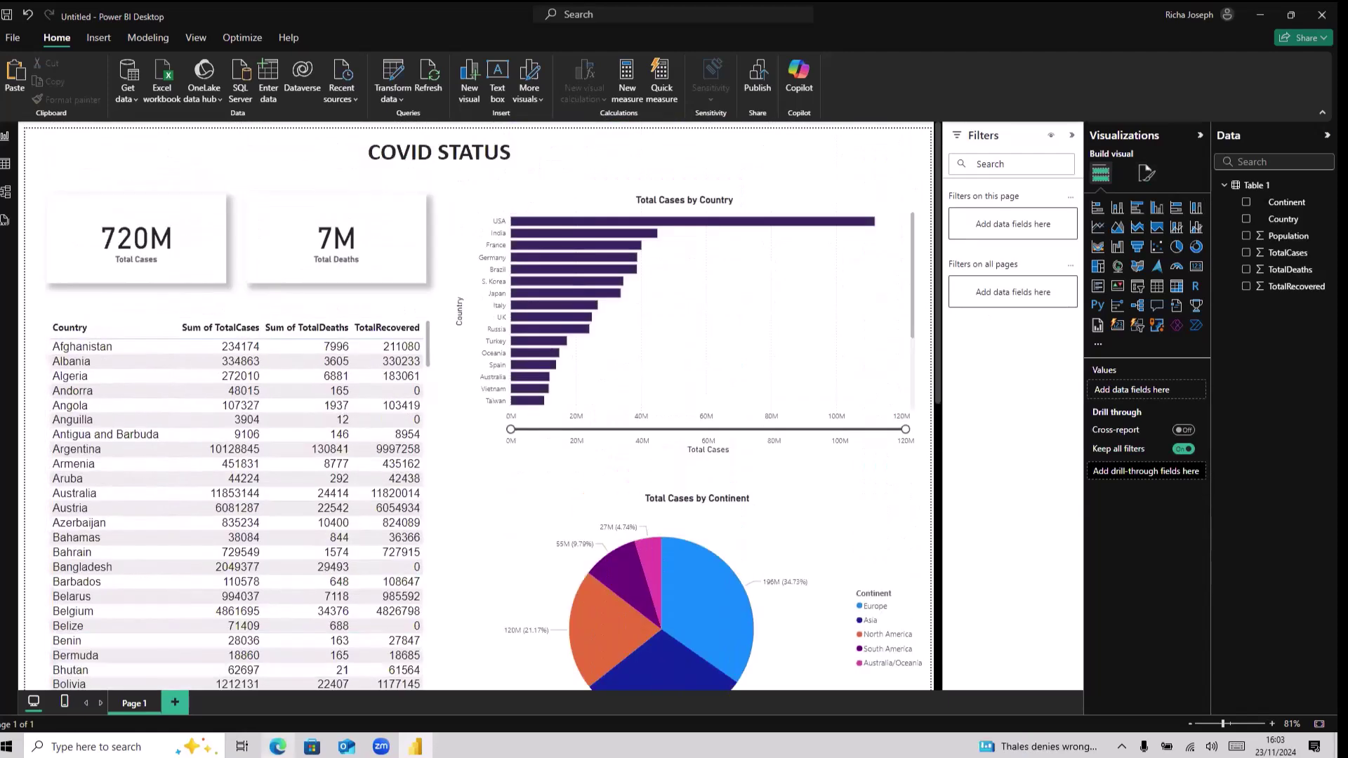
Switch to Microsoft Edge and open google.com in the new tab.
left_click(278, 747)
left_click(402, 14)
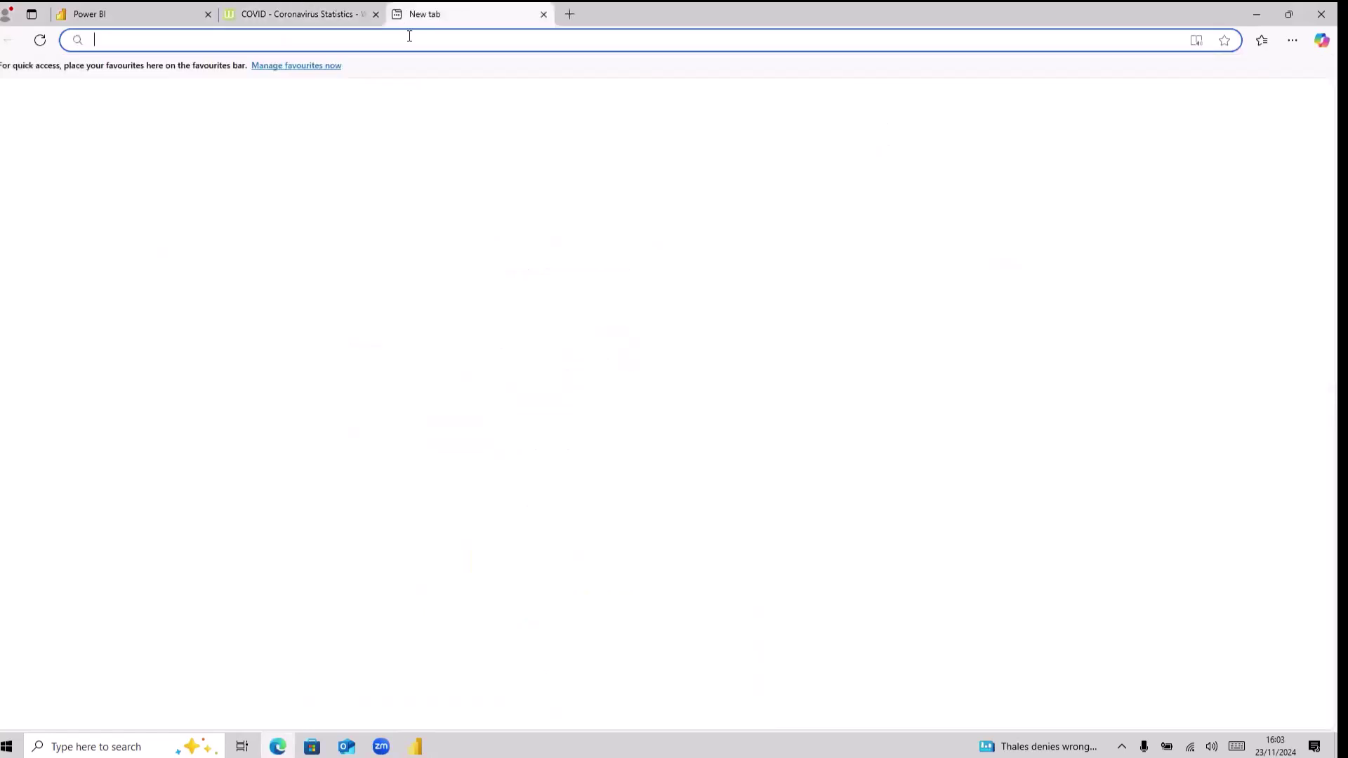
type("google.com")
key("Return")
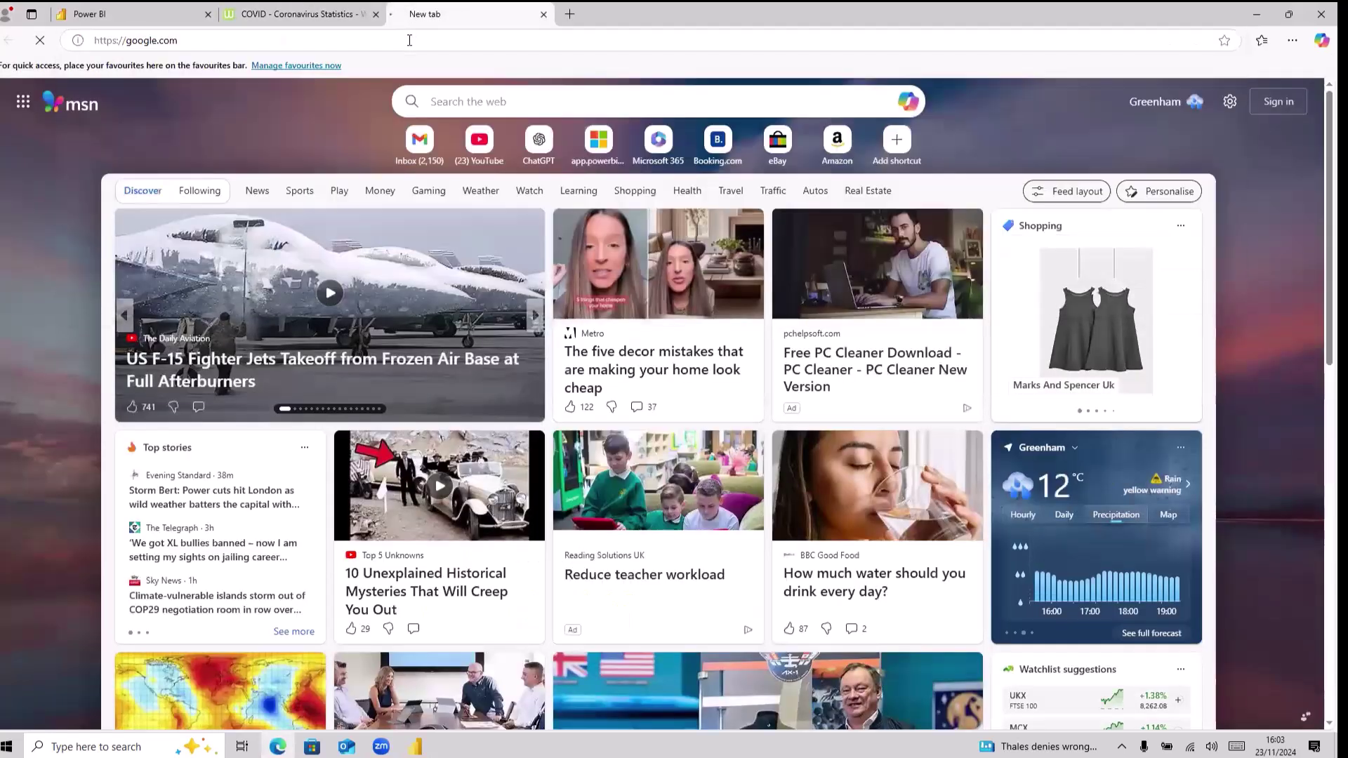
key("ctrl+shift+Tab")
key("ctrl+Tab")
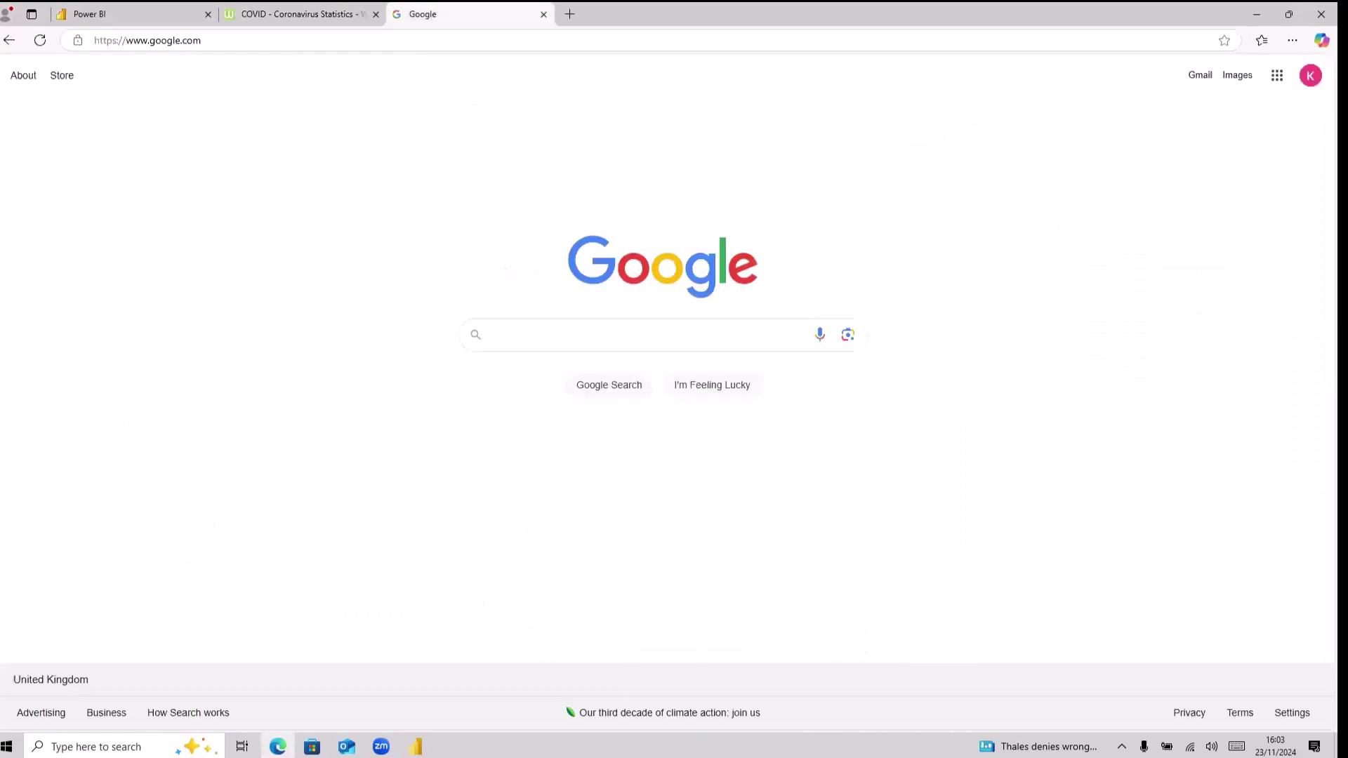
Search Google for "total covid cases image" and show the image results.
left_click(415, 746)
key("alt+Tab")
left_click(512, 337)
type("total")
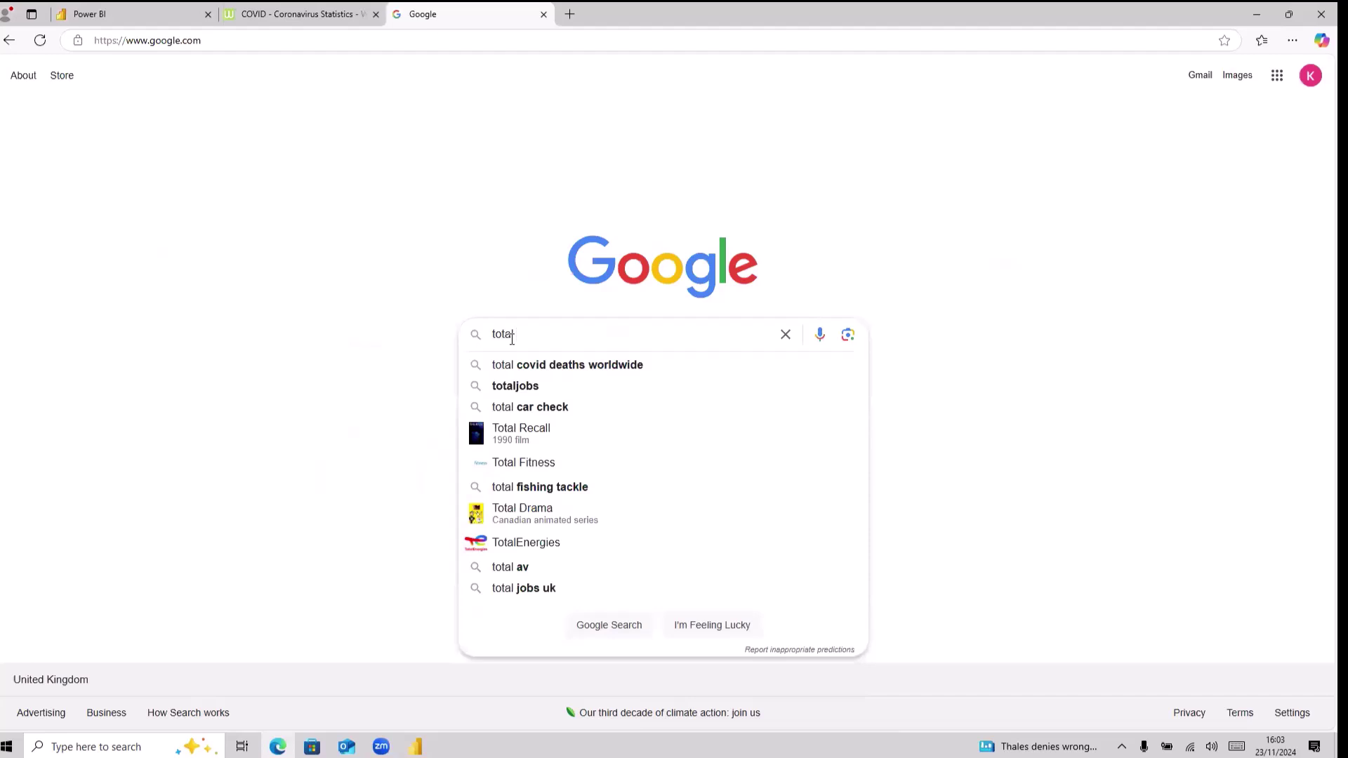
type(" covid cas")
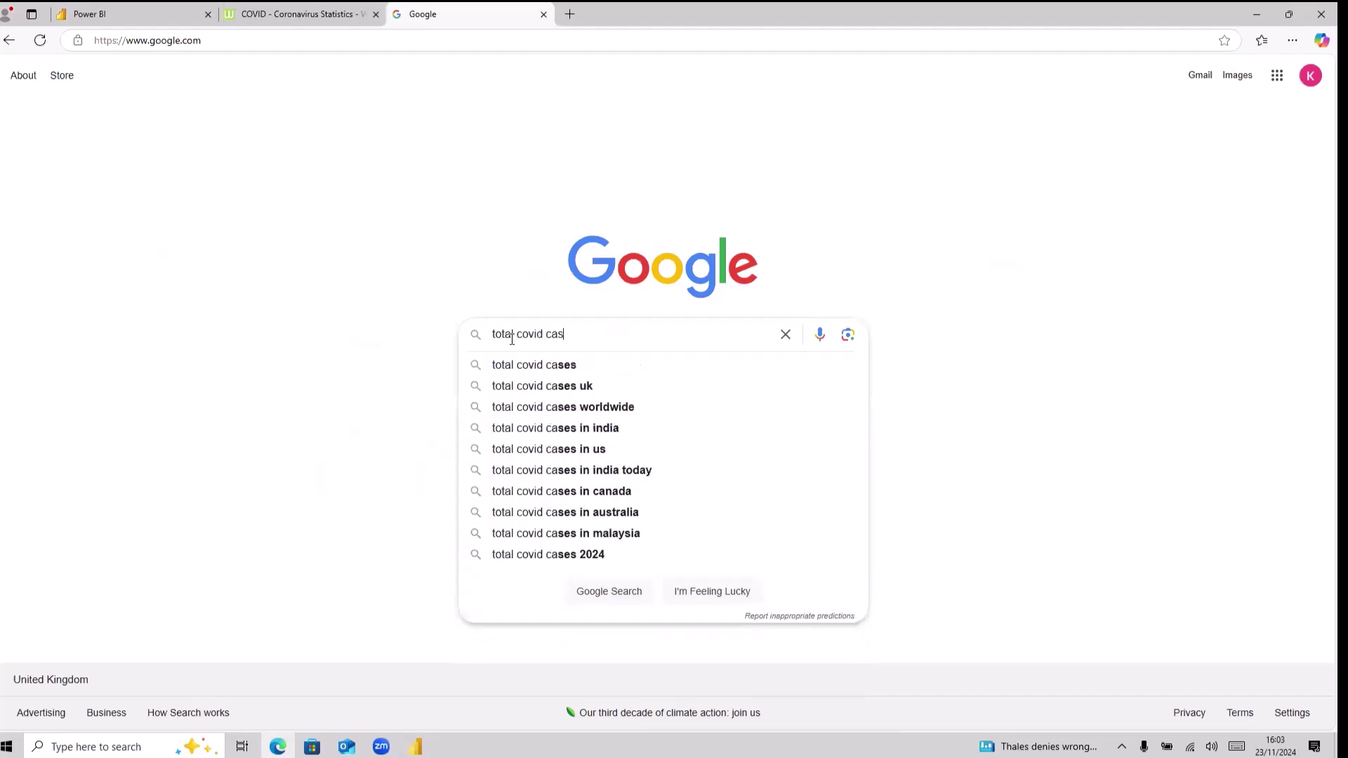
type("es image")
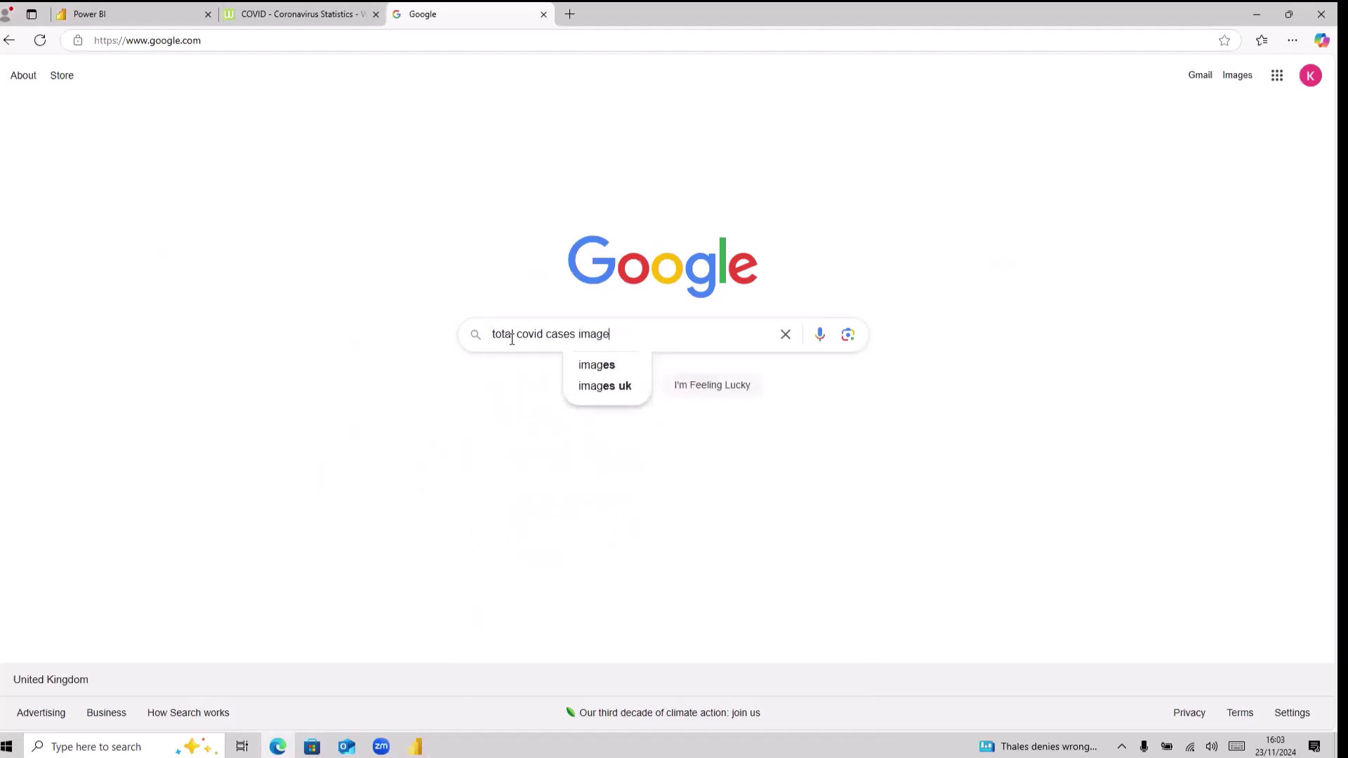
key("Return")
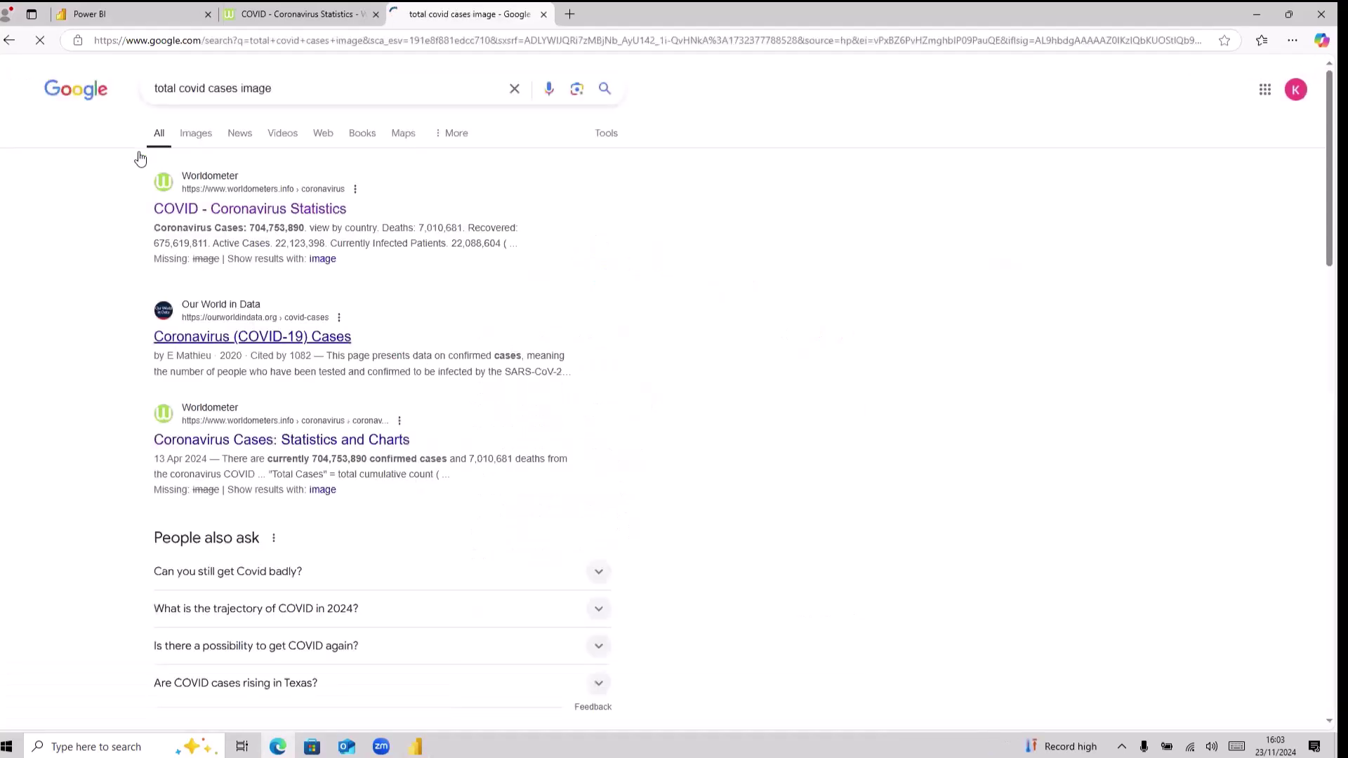
left_click(195, 133)
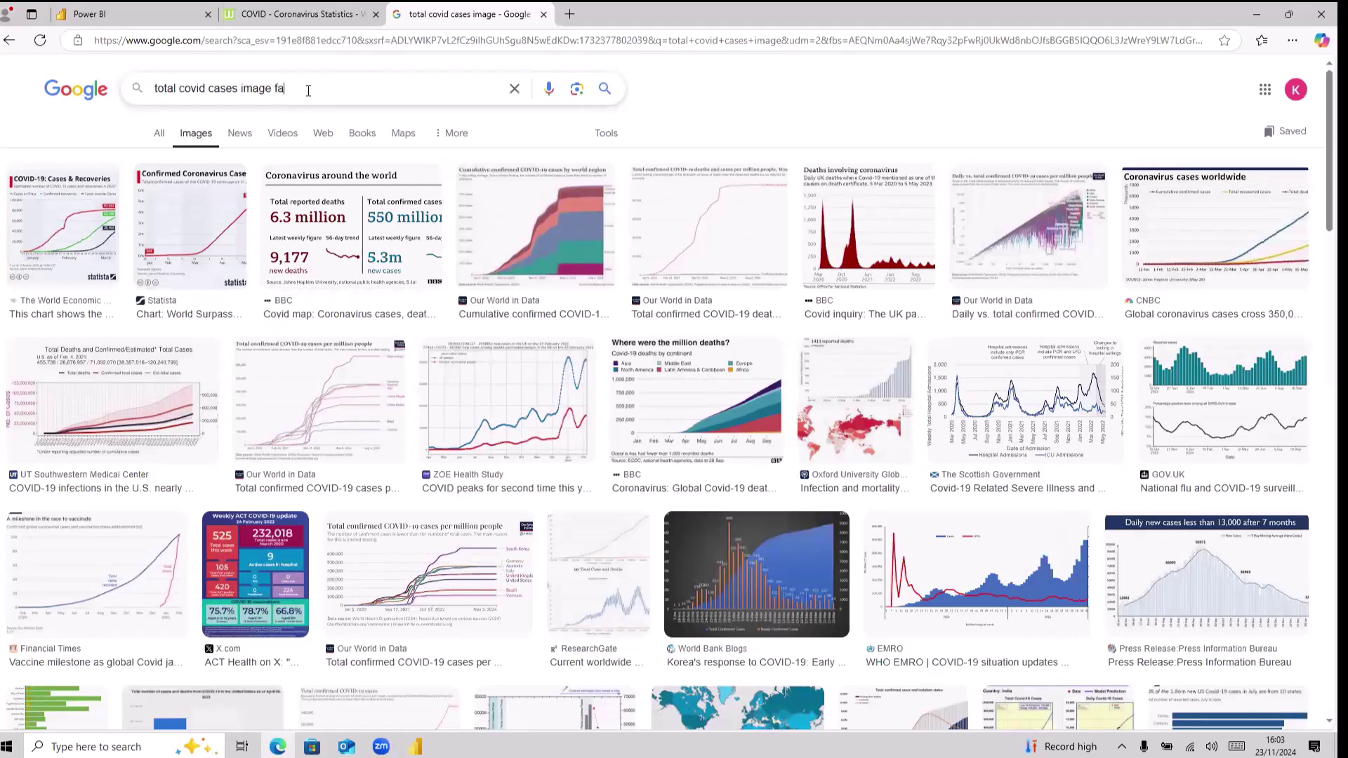
Refine the image search to "total covid cases image face" and look through the results.
type("ce")
key("Return")
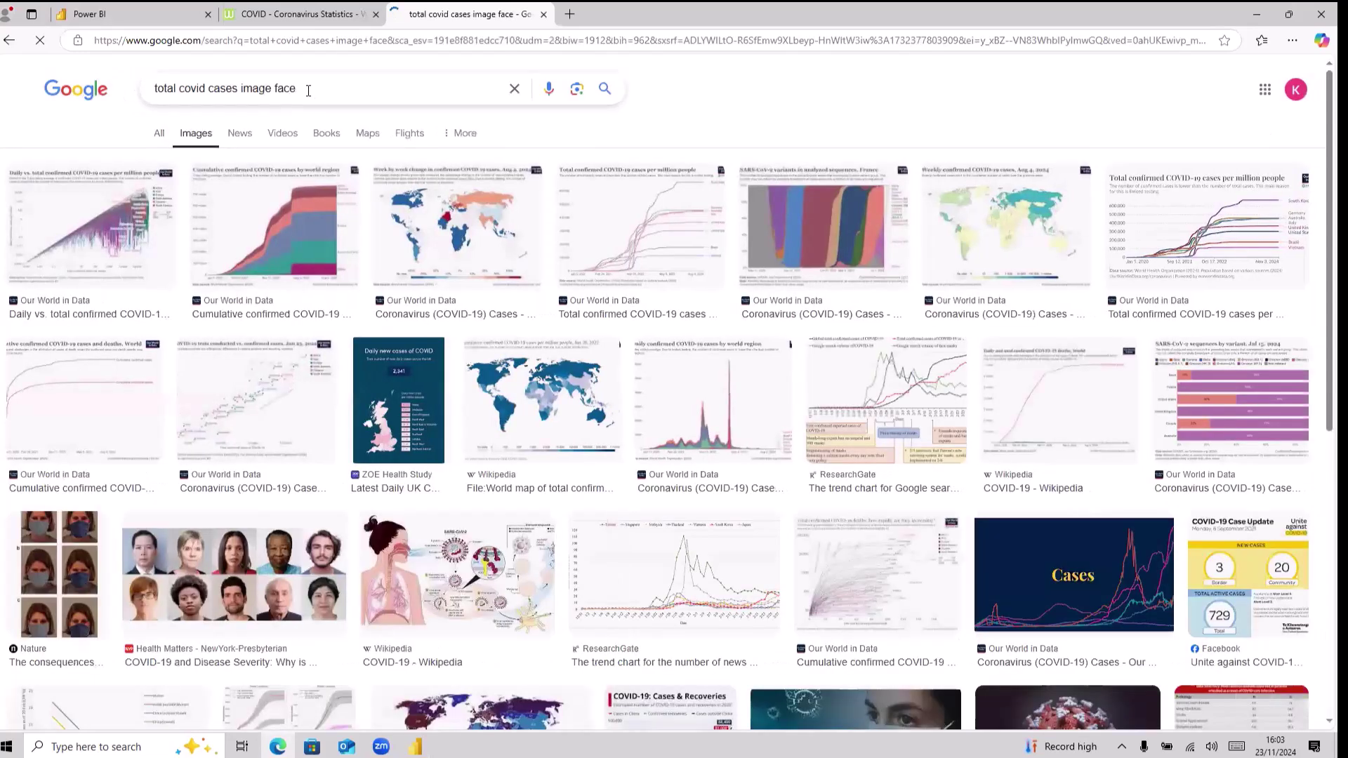
scroll(672, 474, "down", 3)
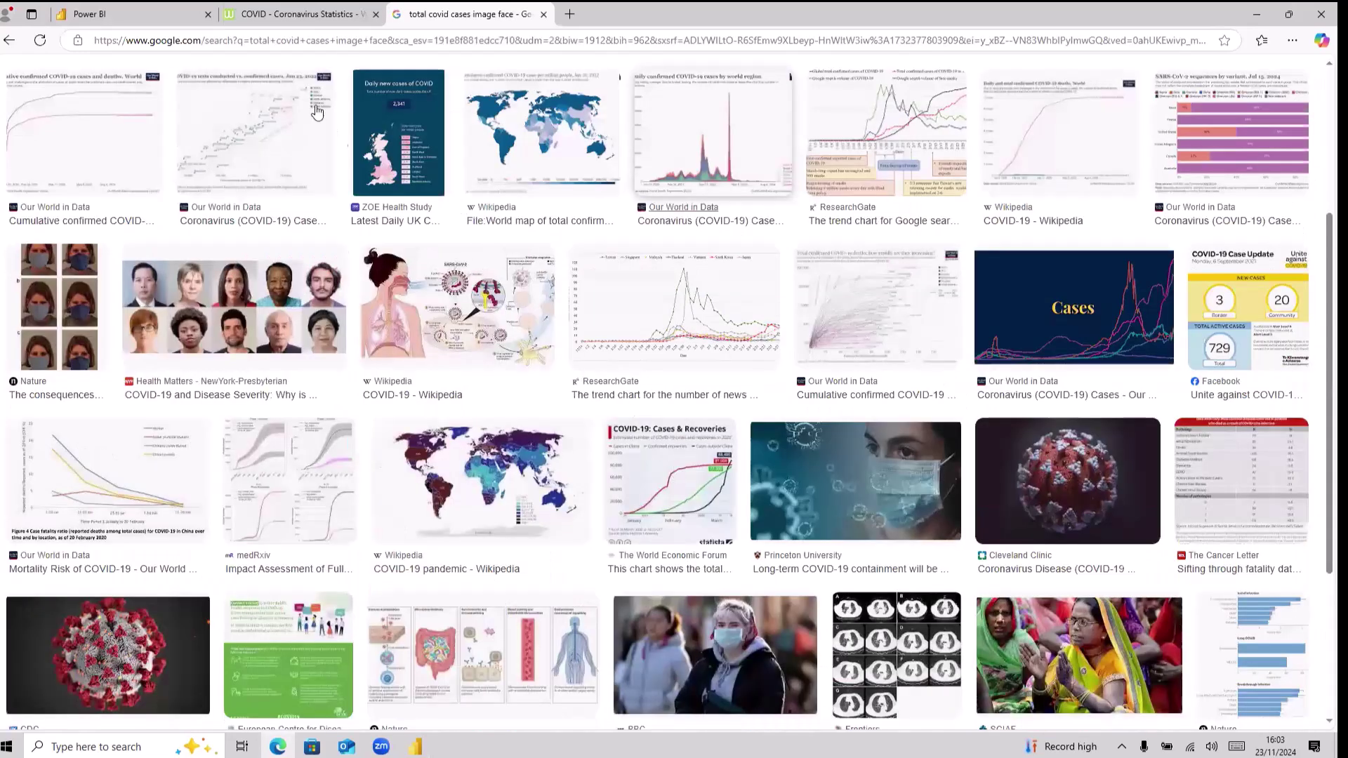
scroll(295, 84, "up", 3)
Replace the image search query with "carton image for total covid cases" and run the search.
left_click_drag(296, 84, 47, 89)
type("ca")
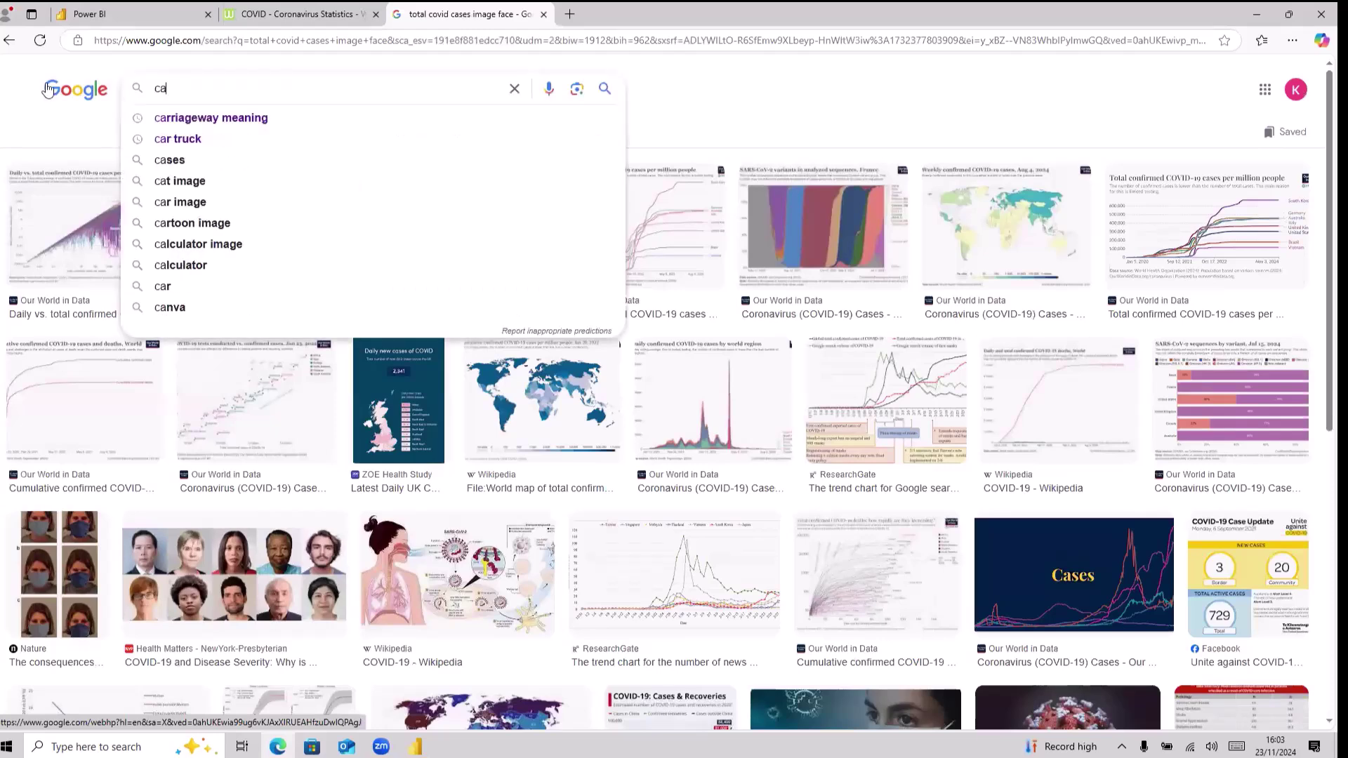
type("rton image")
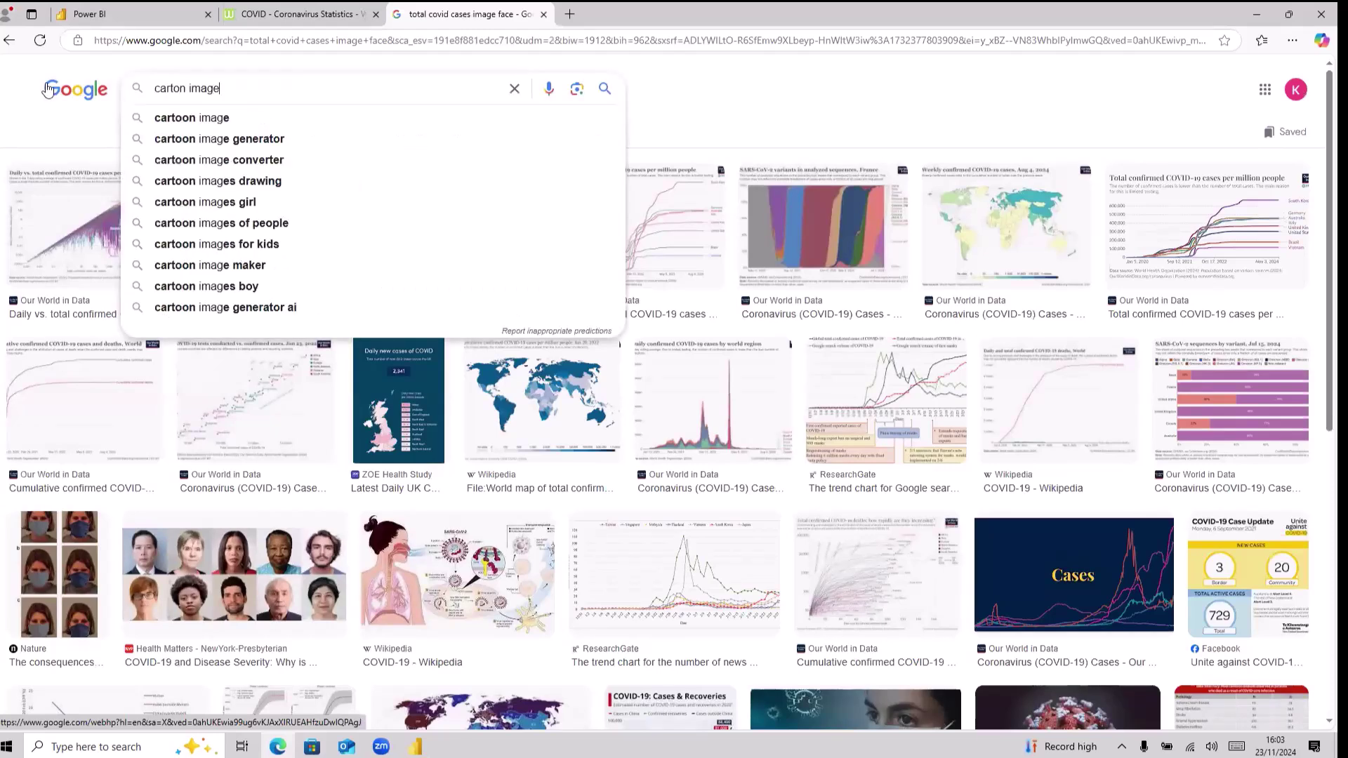
type(" for")
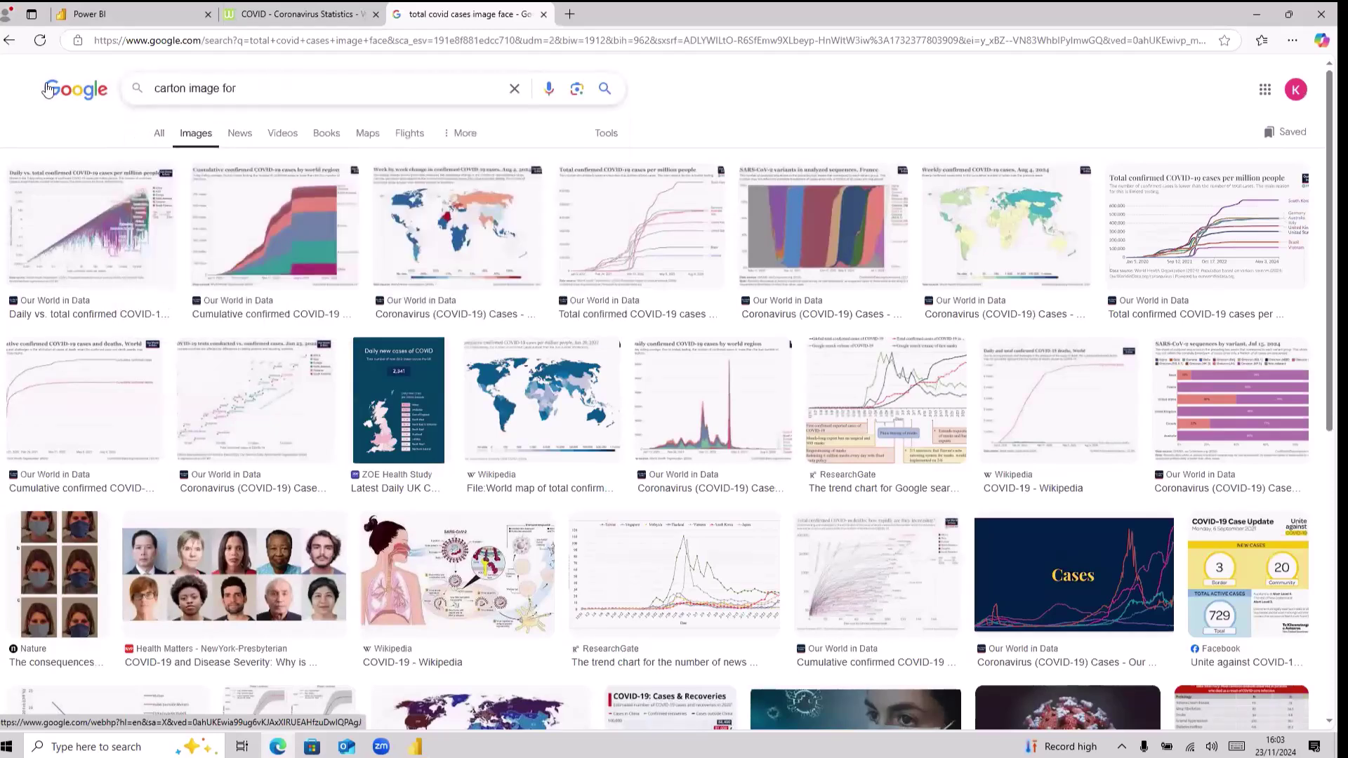
type(" total ca")
key("BackSpace")
key("BackSpace")
key("BackSpace")
key("BackSpace")
type("covid cases")
key("Return")
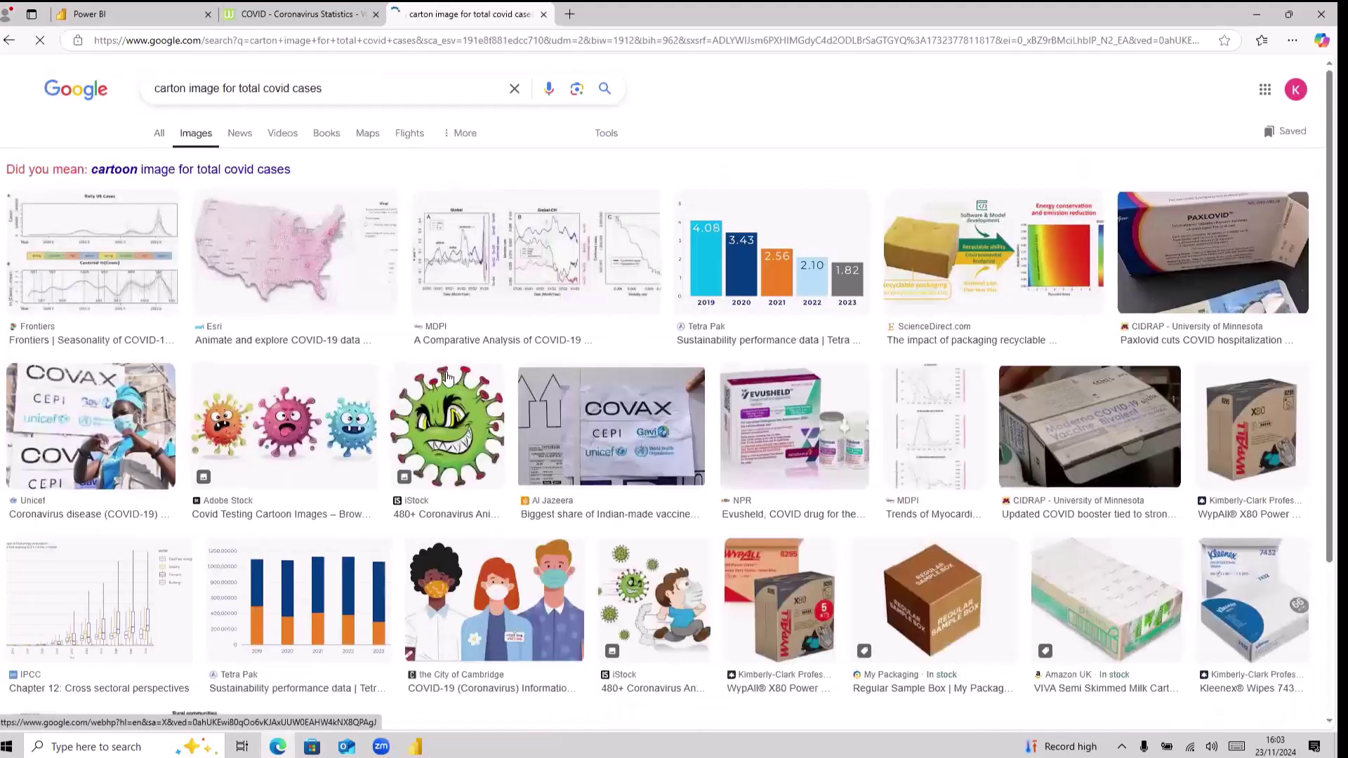
Browse the image results and open the preview of the green grinning coronavirus cartoon from iStock.
scroll(444, 369, "down", 3)
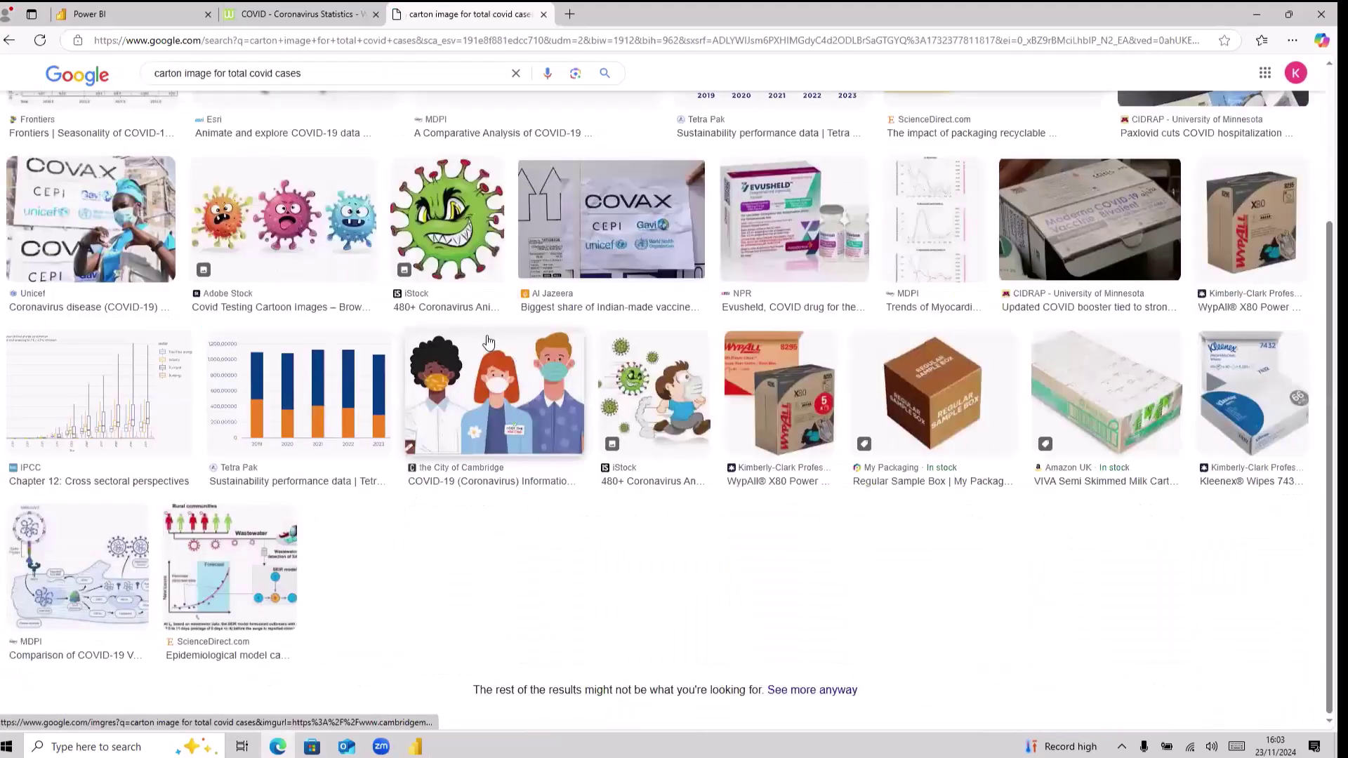
scroll(489, 342, "up", 3)
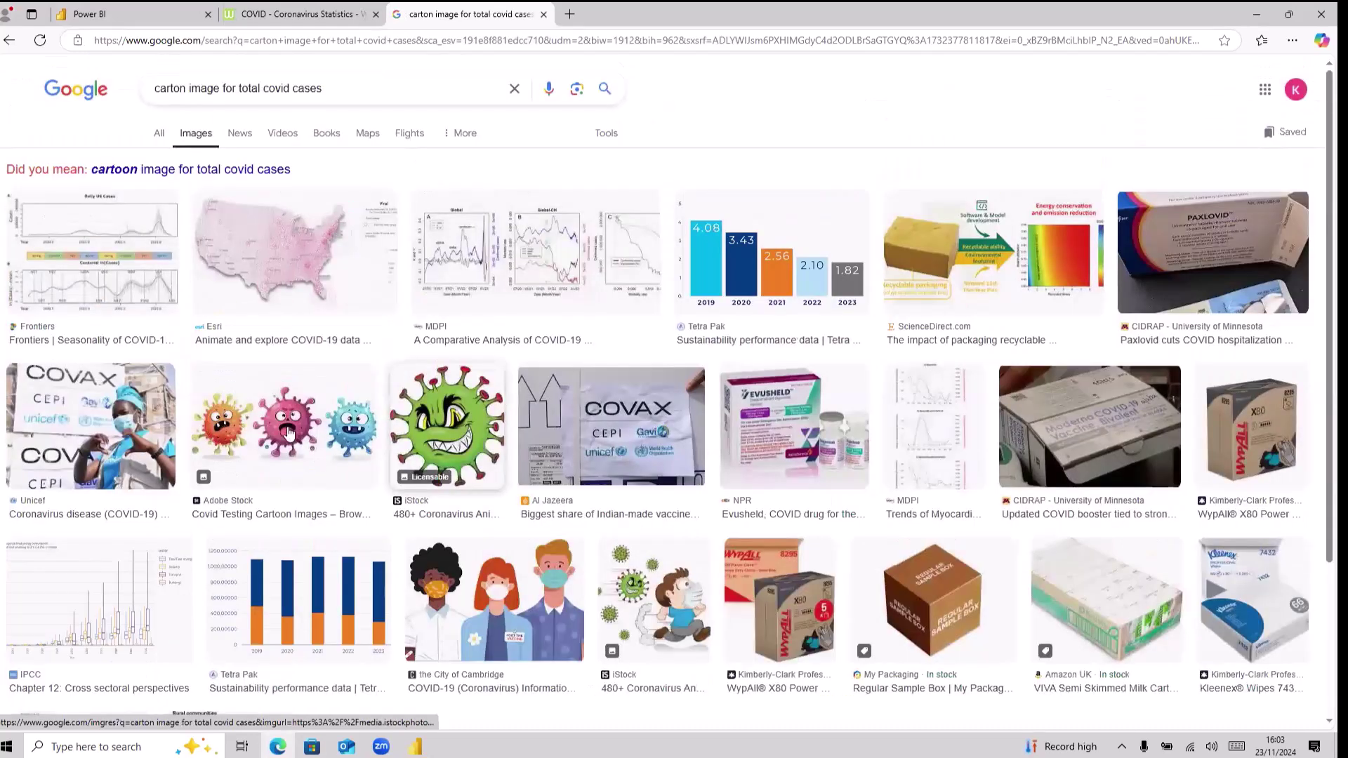
left_click(431, 418)
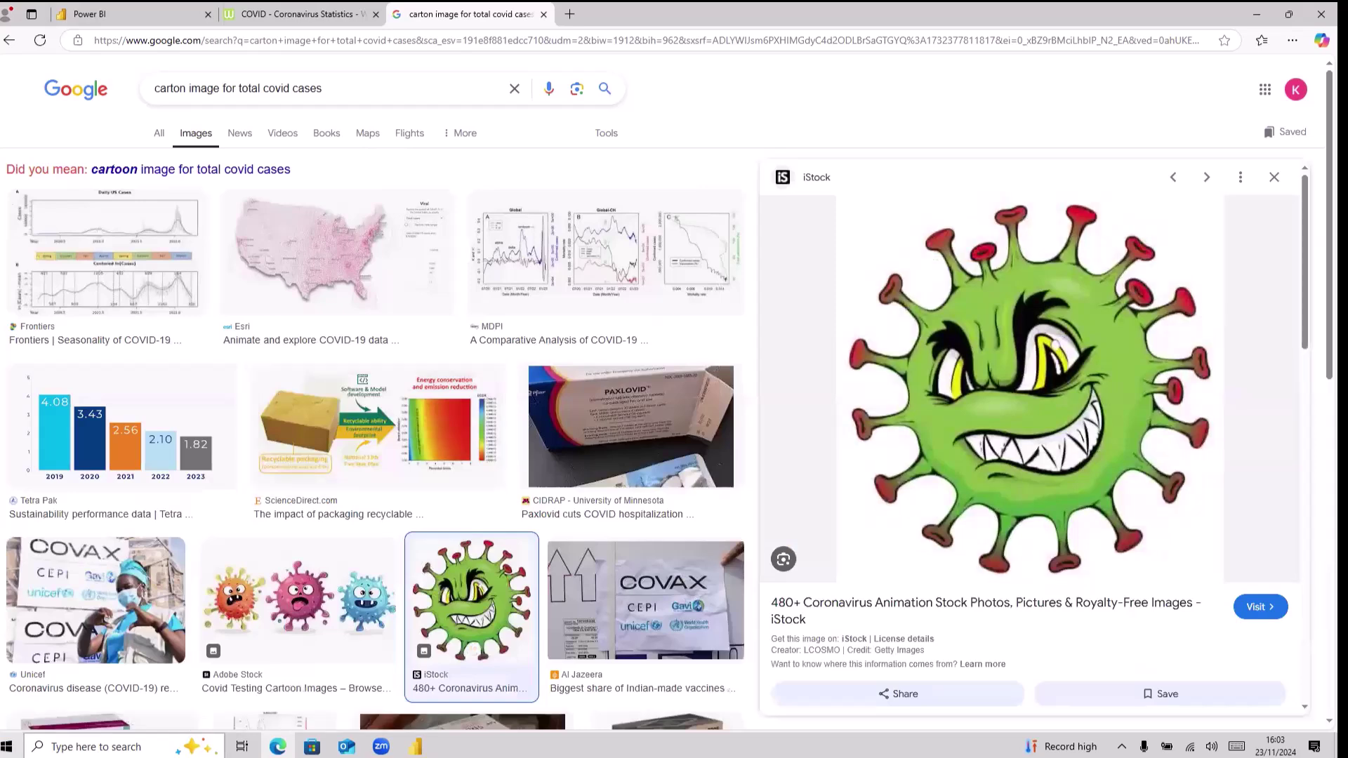
Capture the green coronavirus cartoon with the Snipping Tool, retaking the snip to leave out the preview's navigation arrows.
left_click(51, 747)
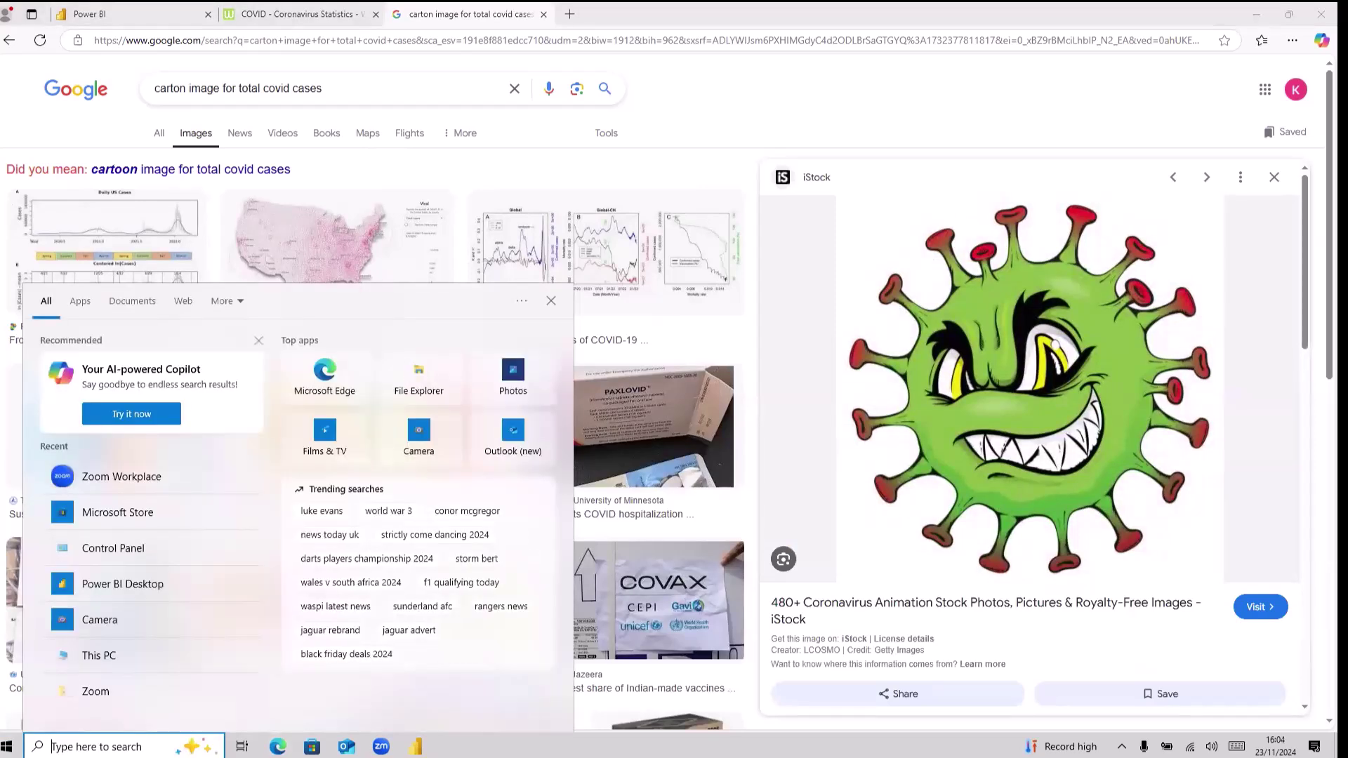
type("sn")
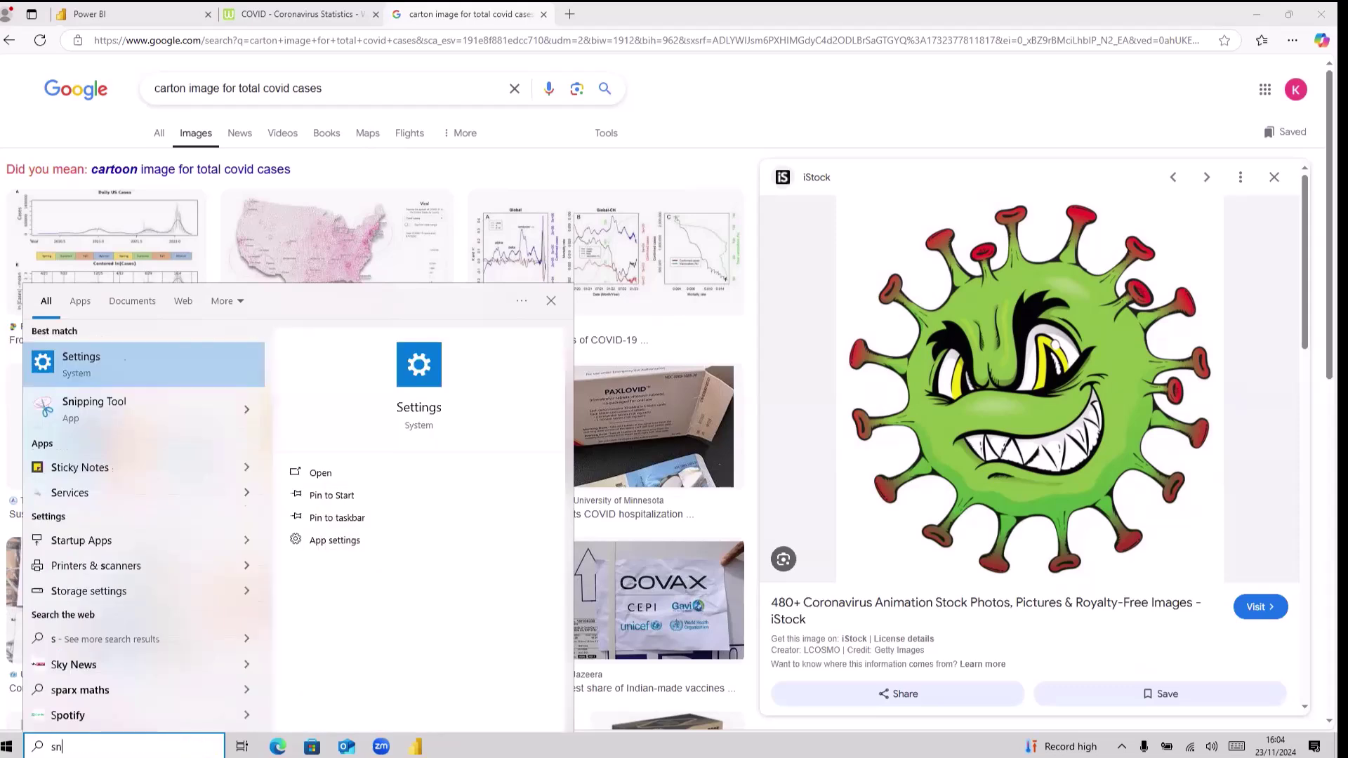
key("Return")
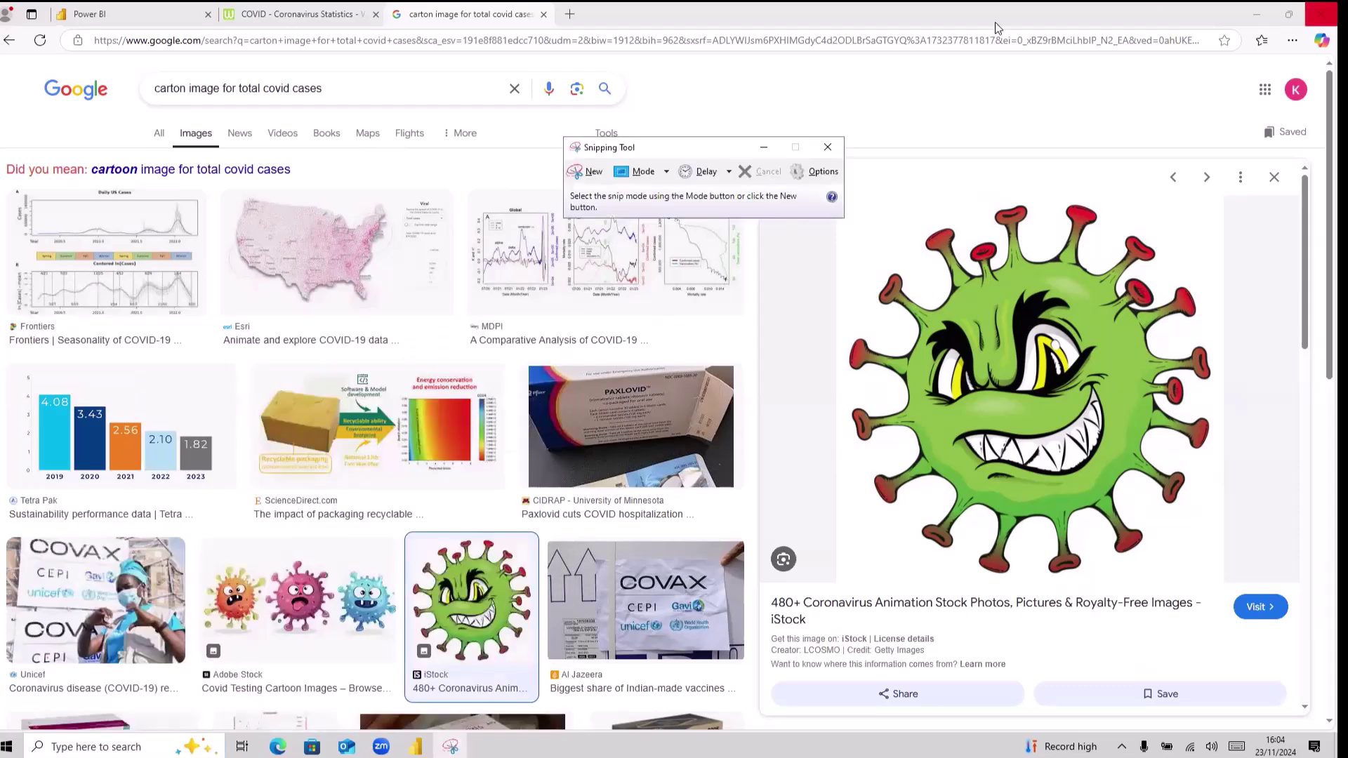
key("ctrl+n")
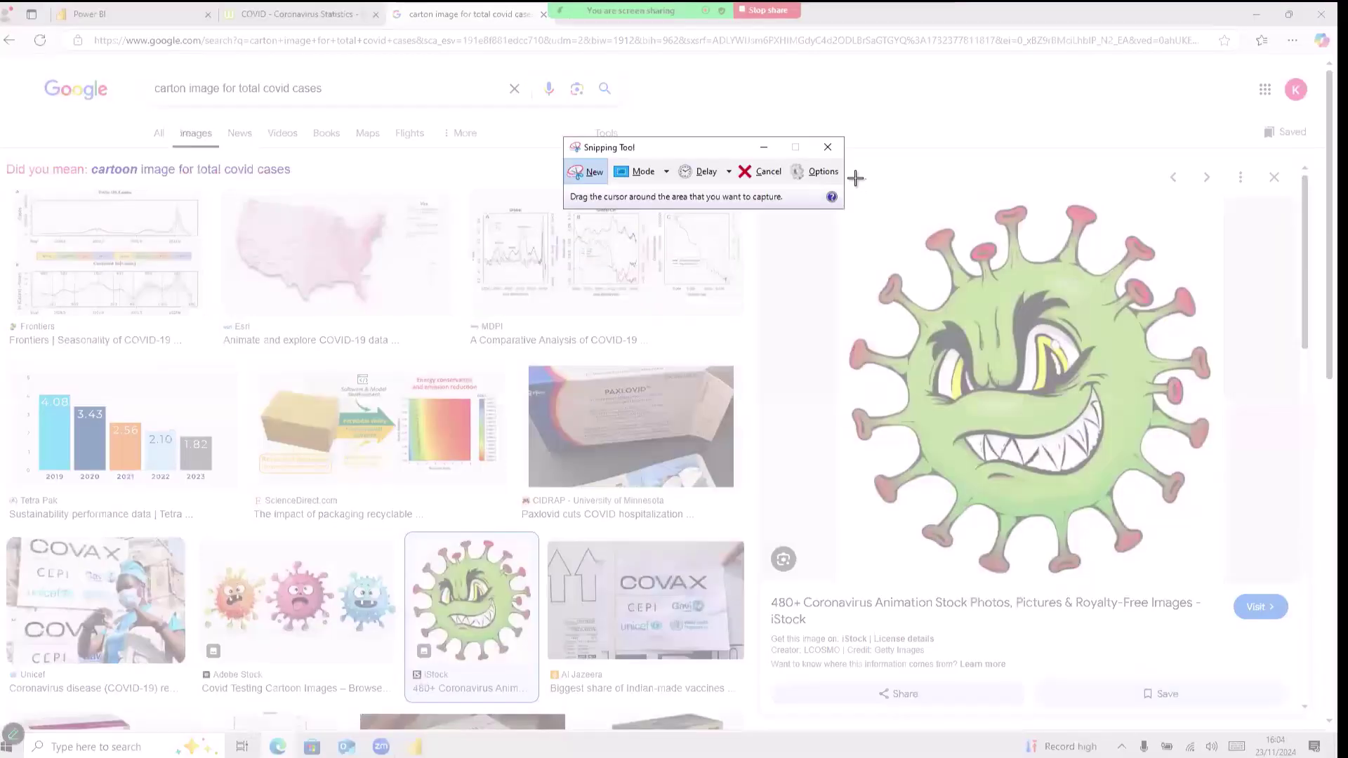
left_click_drag(853, 176, 1216, 590)
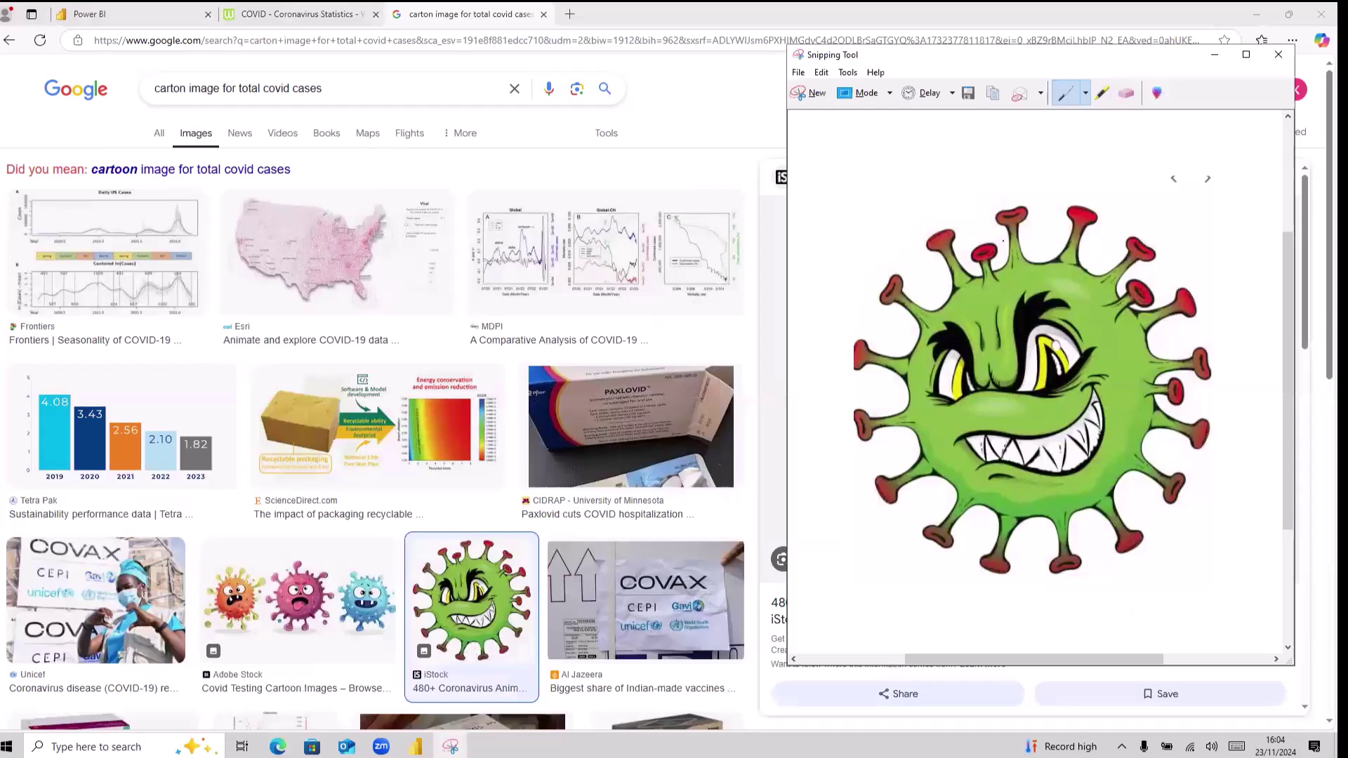
left_click(812, 90)
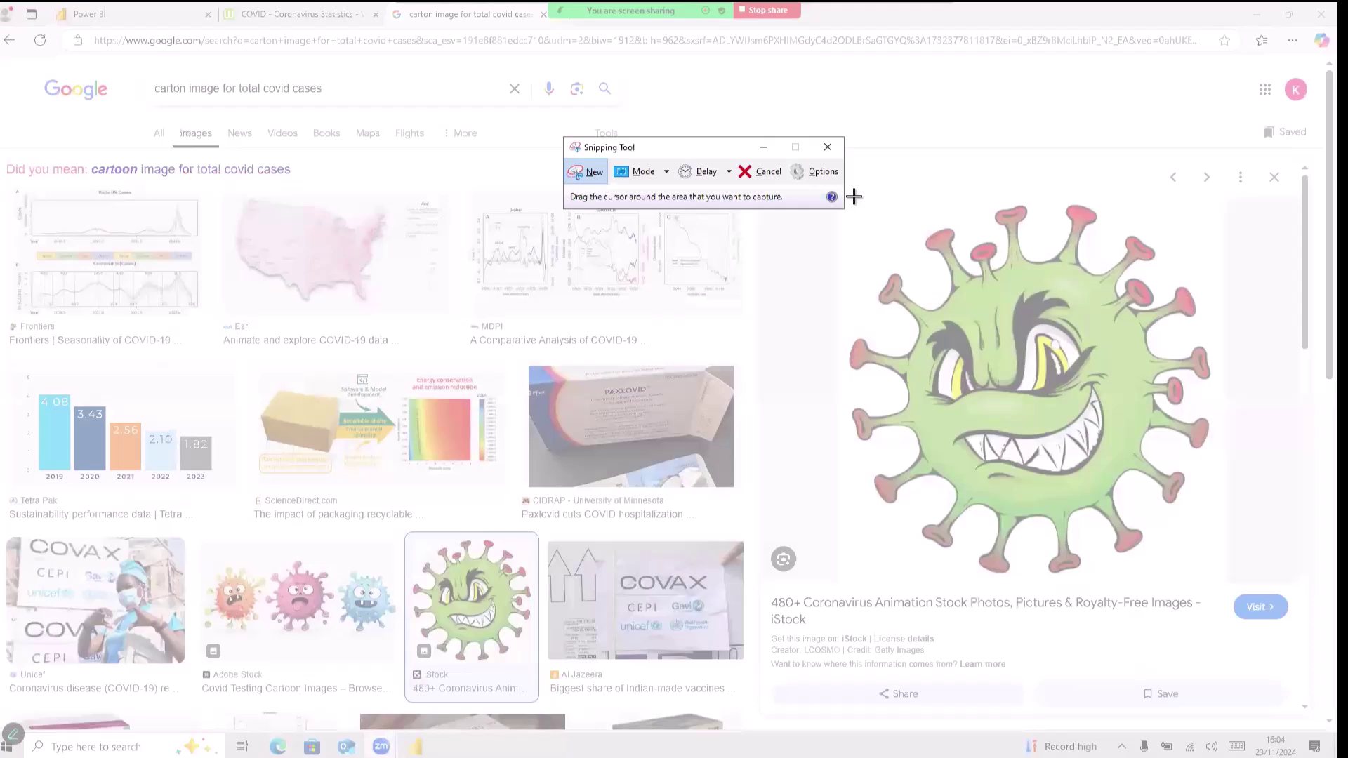
left_click_drag(853, 195, 1221, 581)
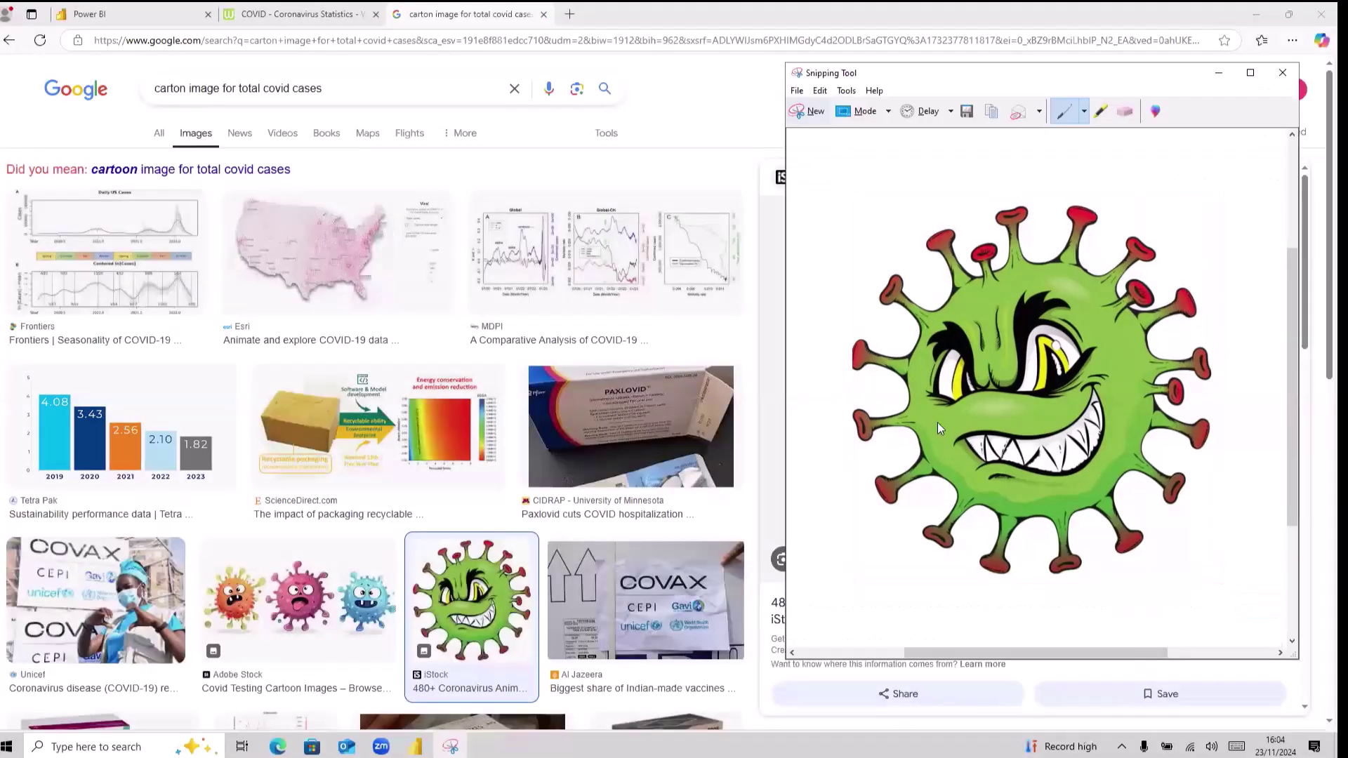
Try to save the green coronavirus snip as a PNG named "total cases" in This PC.
key("ctrl+s")
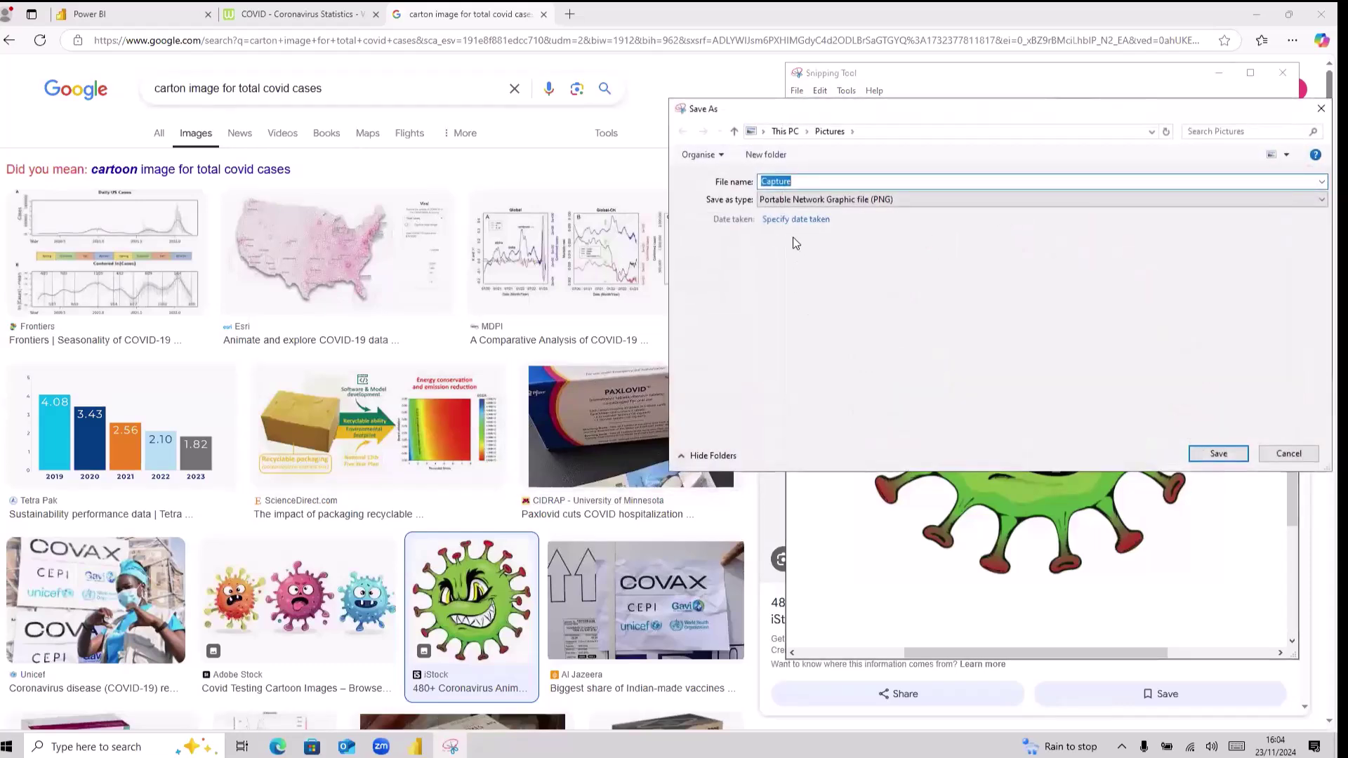
left_click(767, 155)
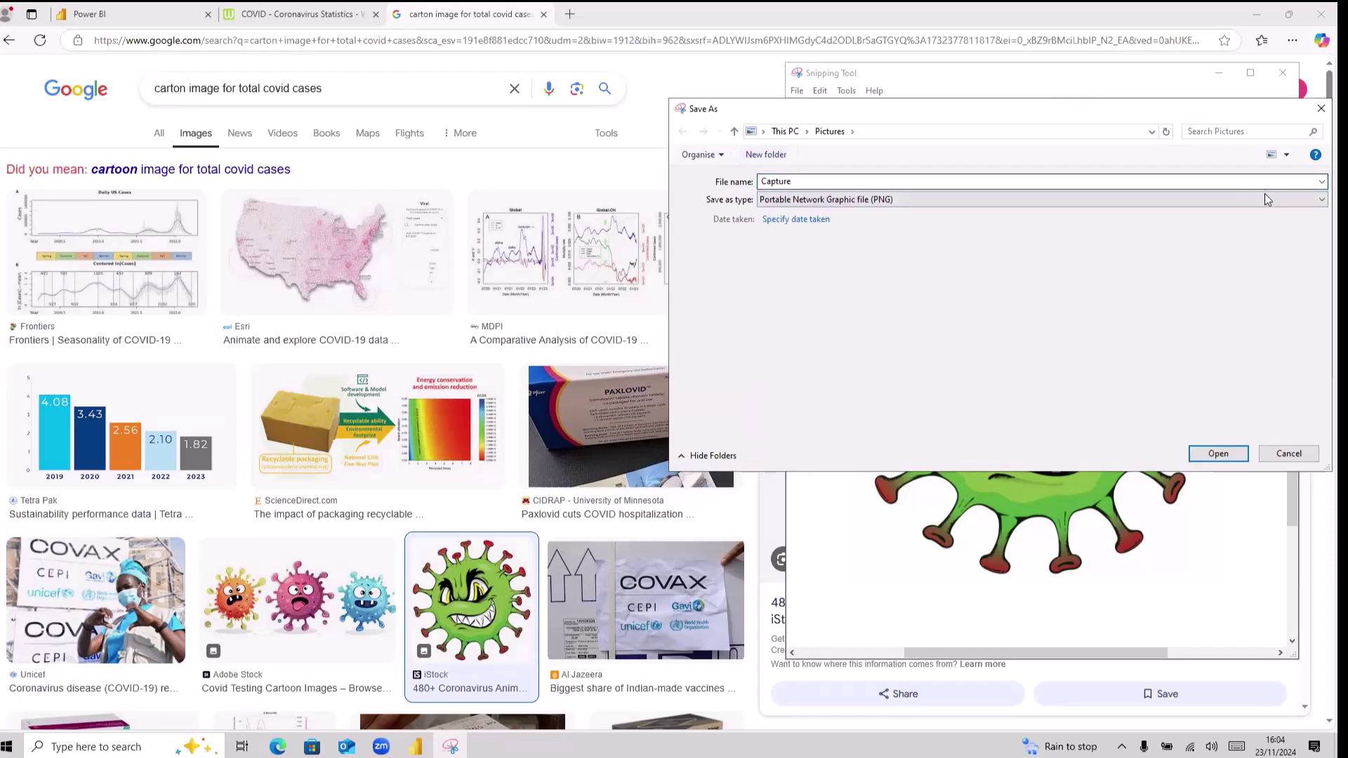
left_click(1318, 202)
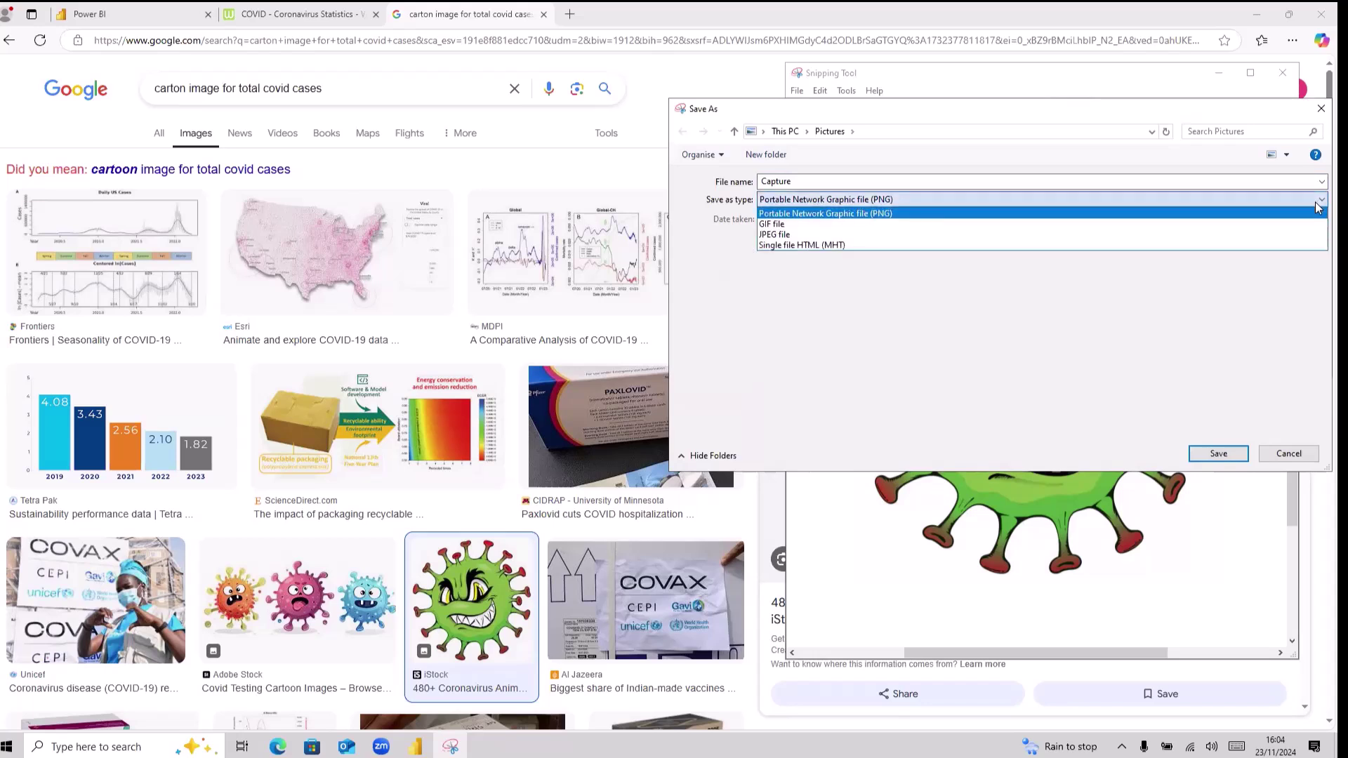
left_click(1318, 206)
left_click(807, 182)
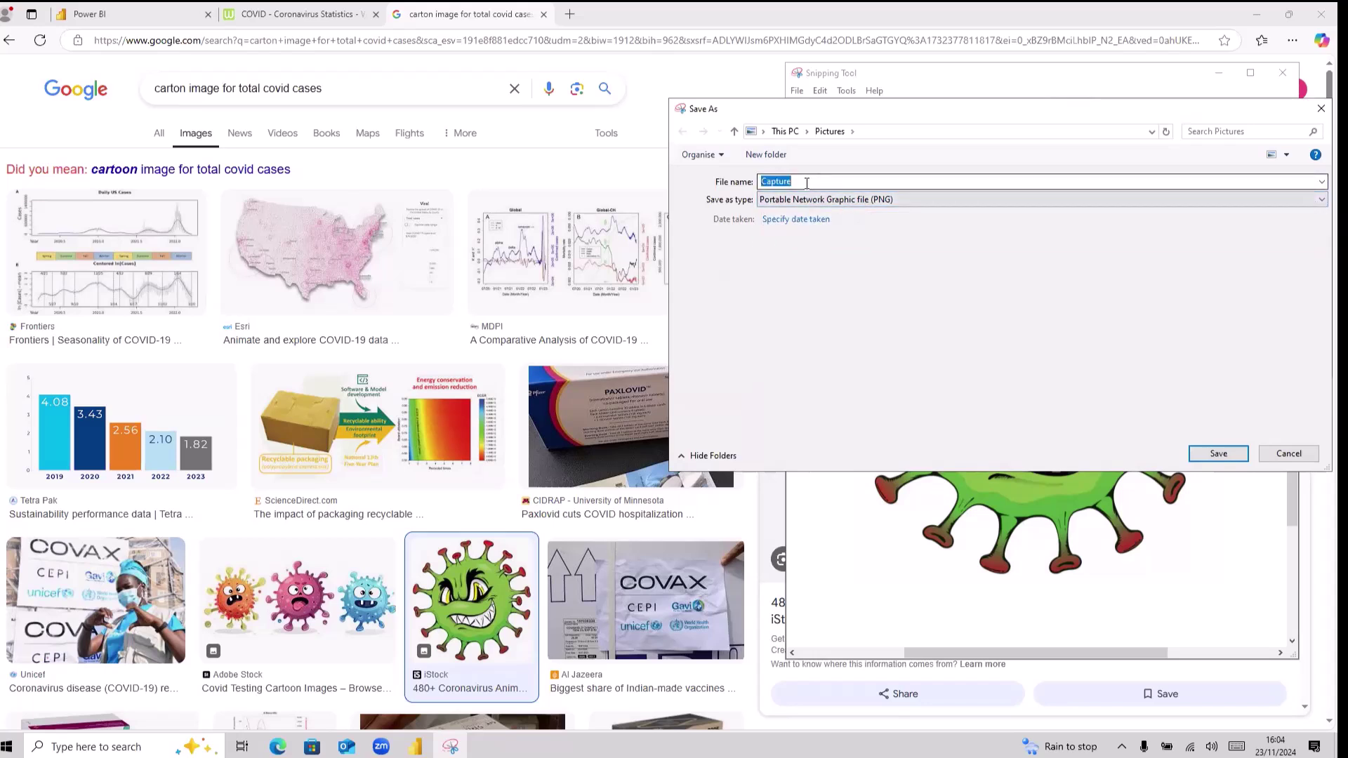
left_click(786, 132)
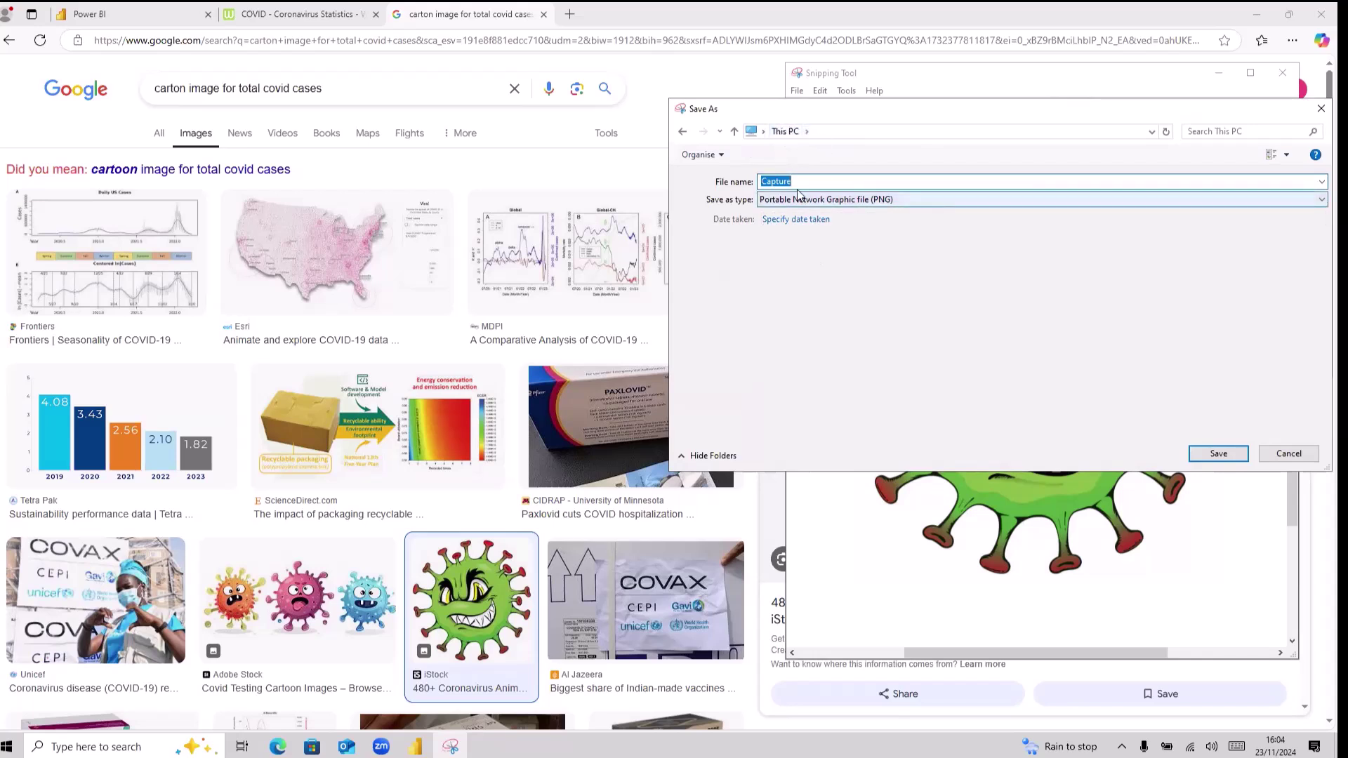
key("BackSpace")
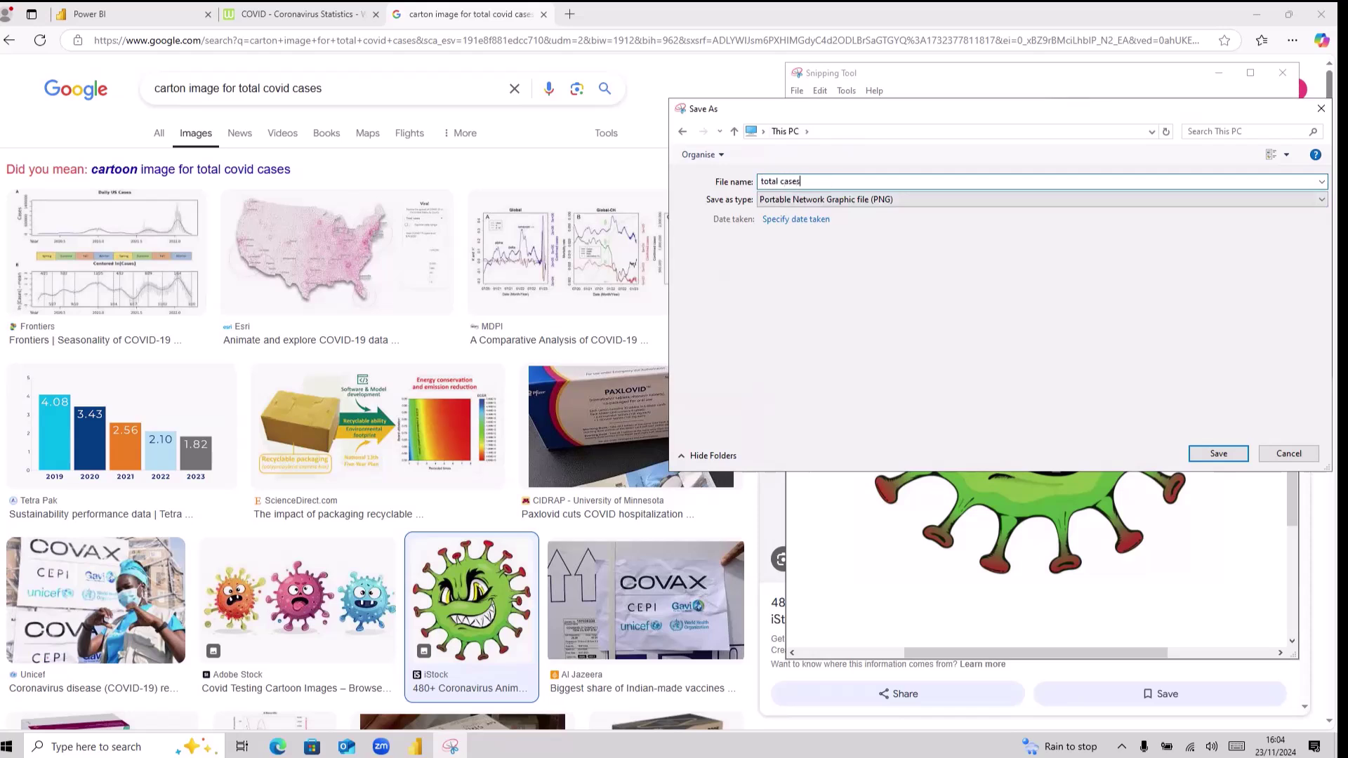
type("total cases")
left_click(1212, 453)
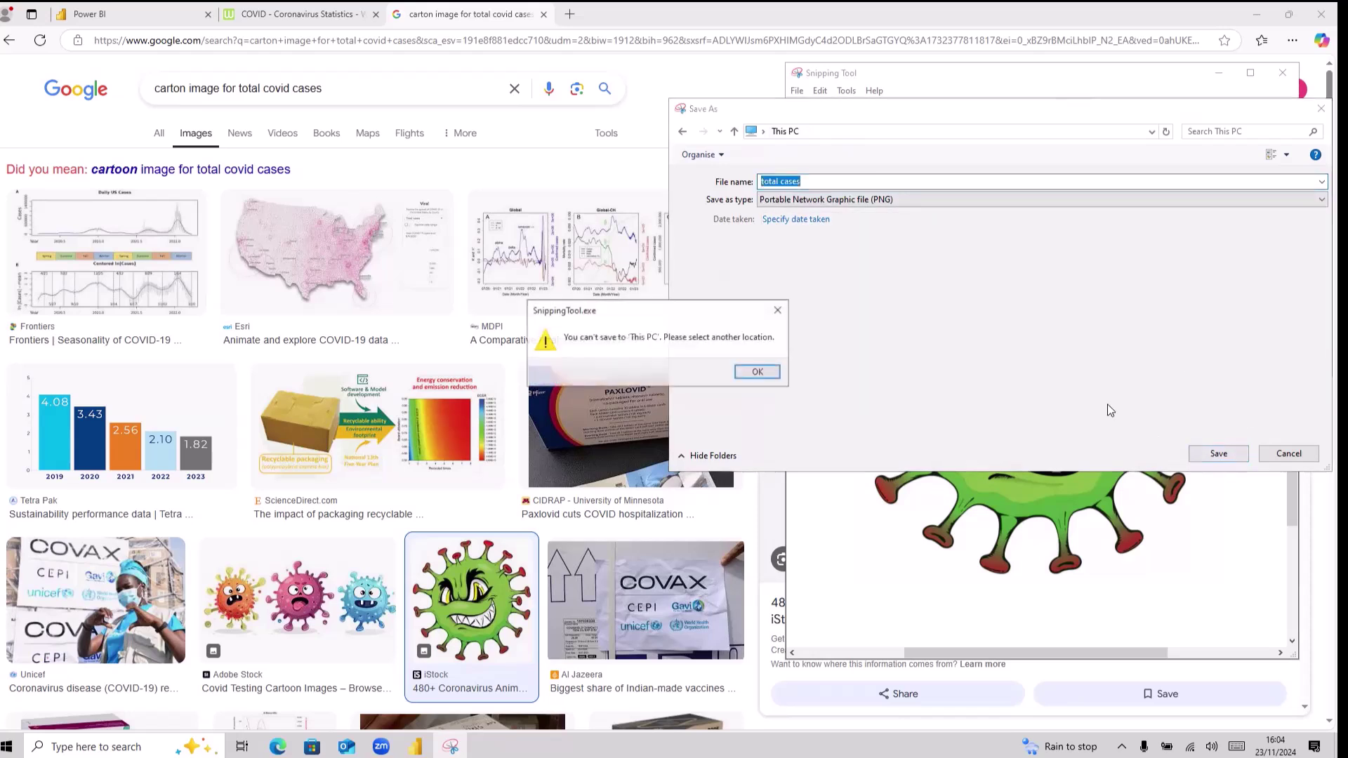
left_click(750, 373)
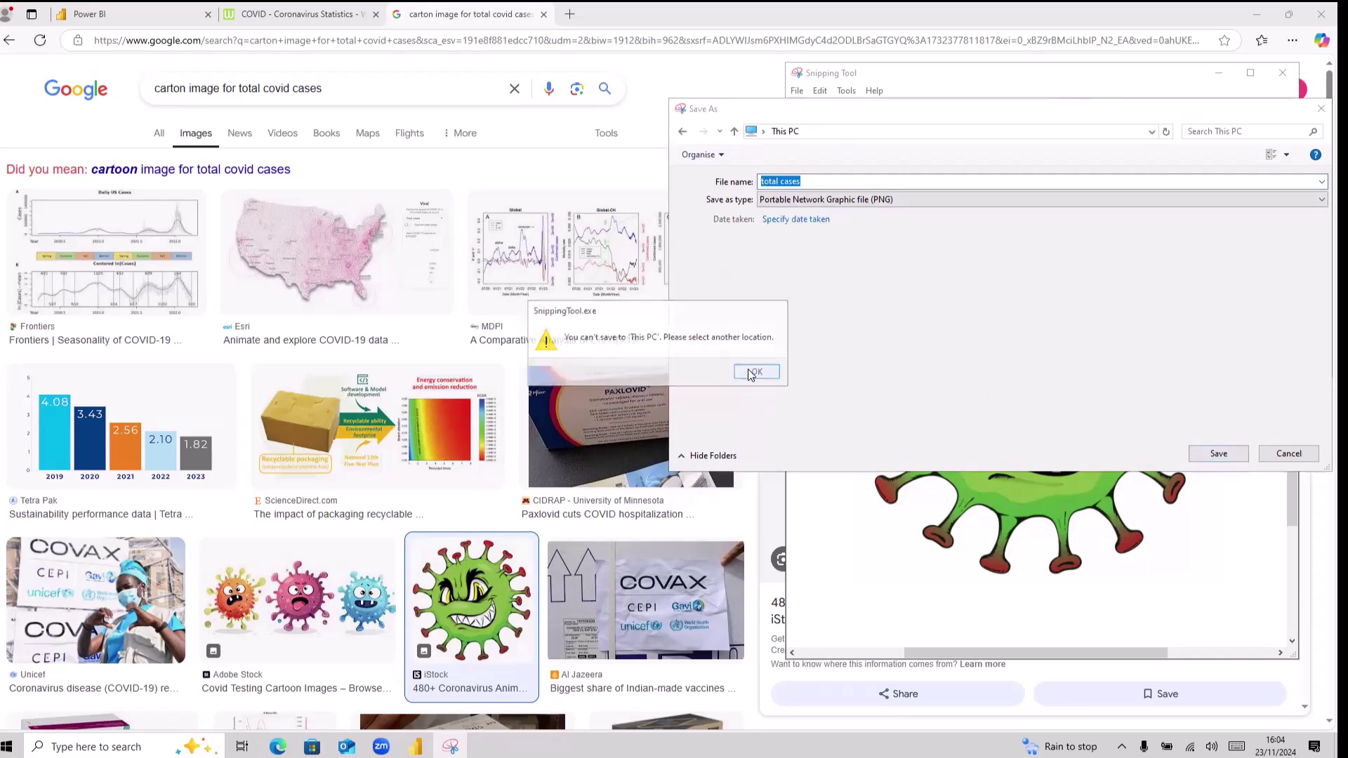
Save the green coronavirus snip to the Desktop as the PNG file "total cases" and close the Snipping Tool.
left_click(1319, 181)
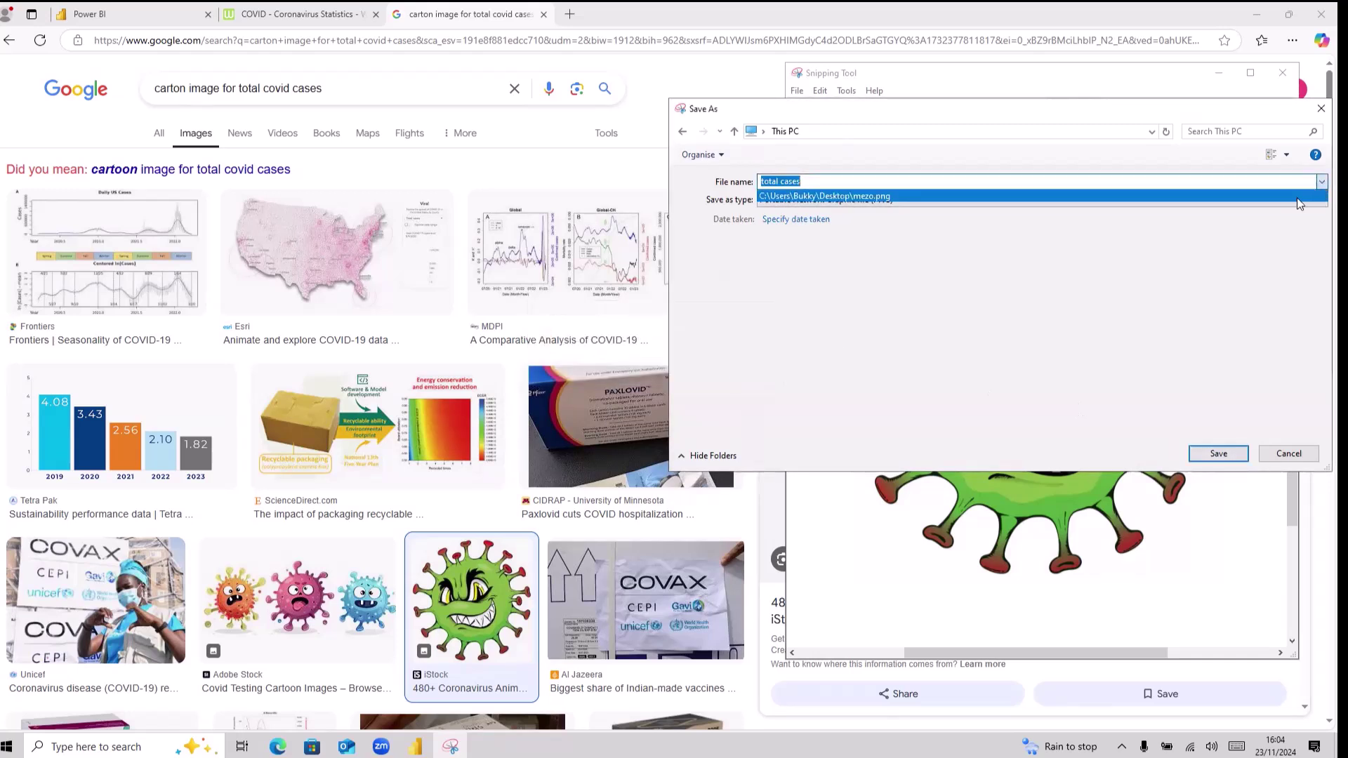
left_click(1296, 197)
left_click(868, 181)
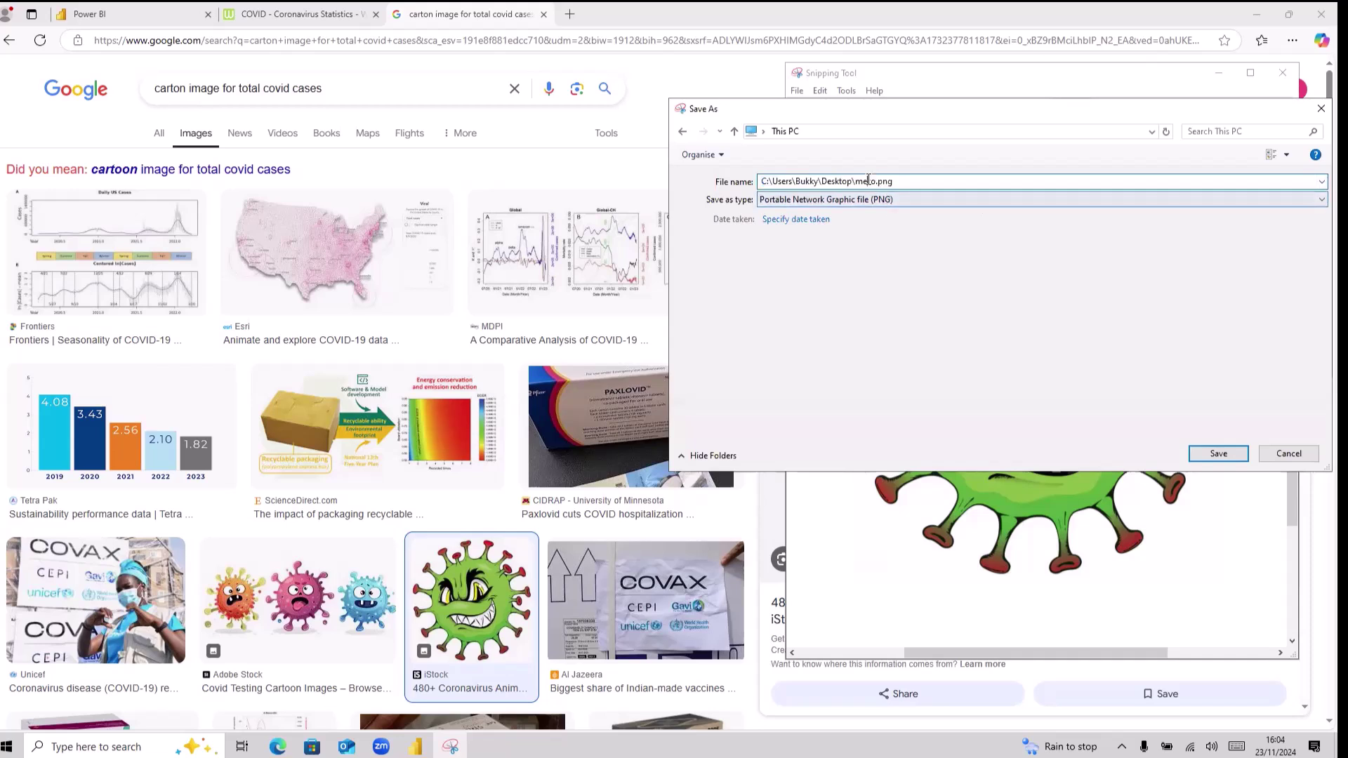
key("BackSpace")
key("BackSpace")
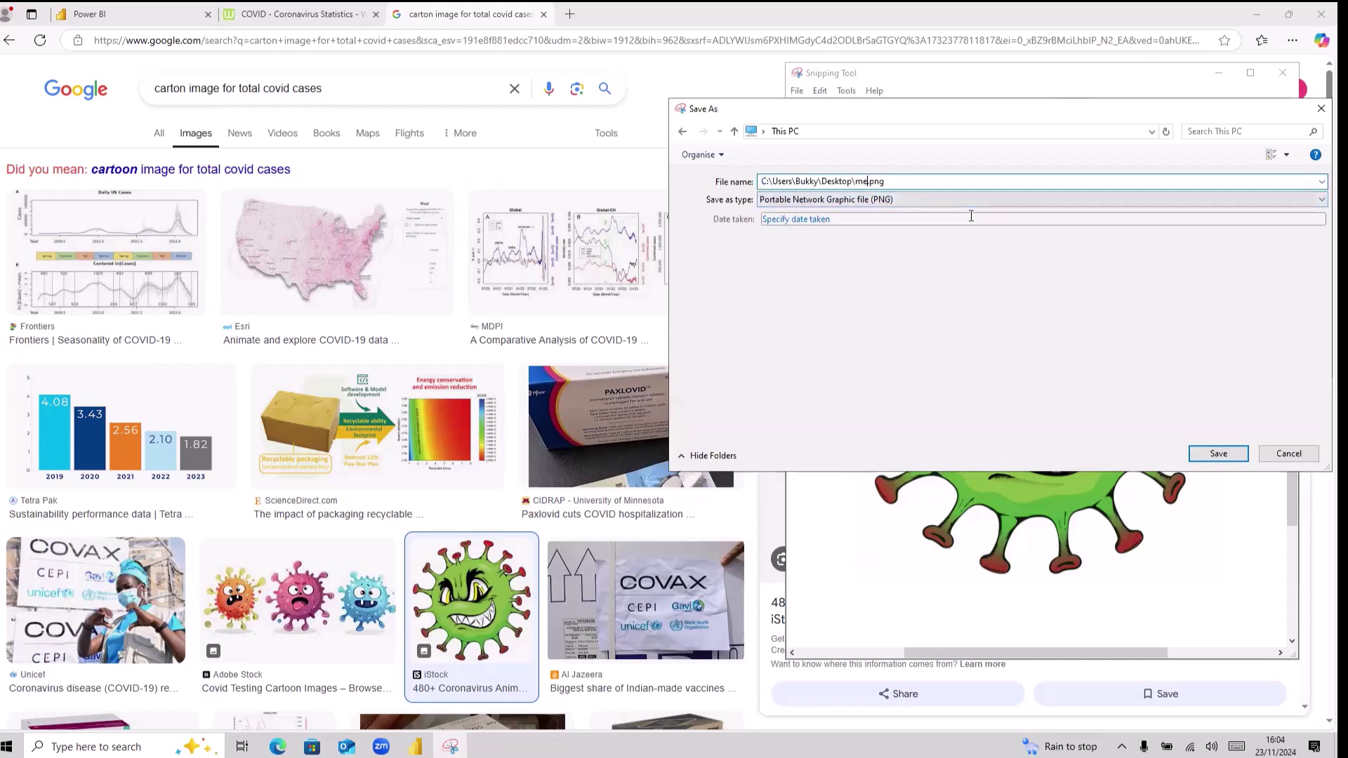
key("BackSpace")
type("total")
type(" covid ca")
type("ses")
left_click(1219, 453)
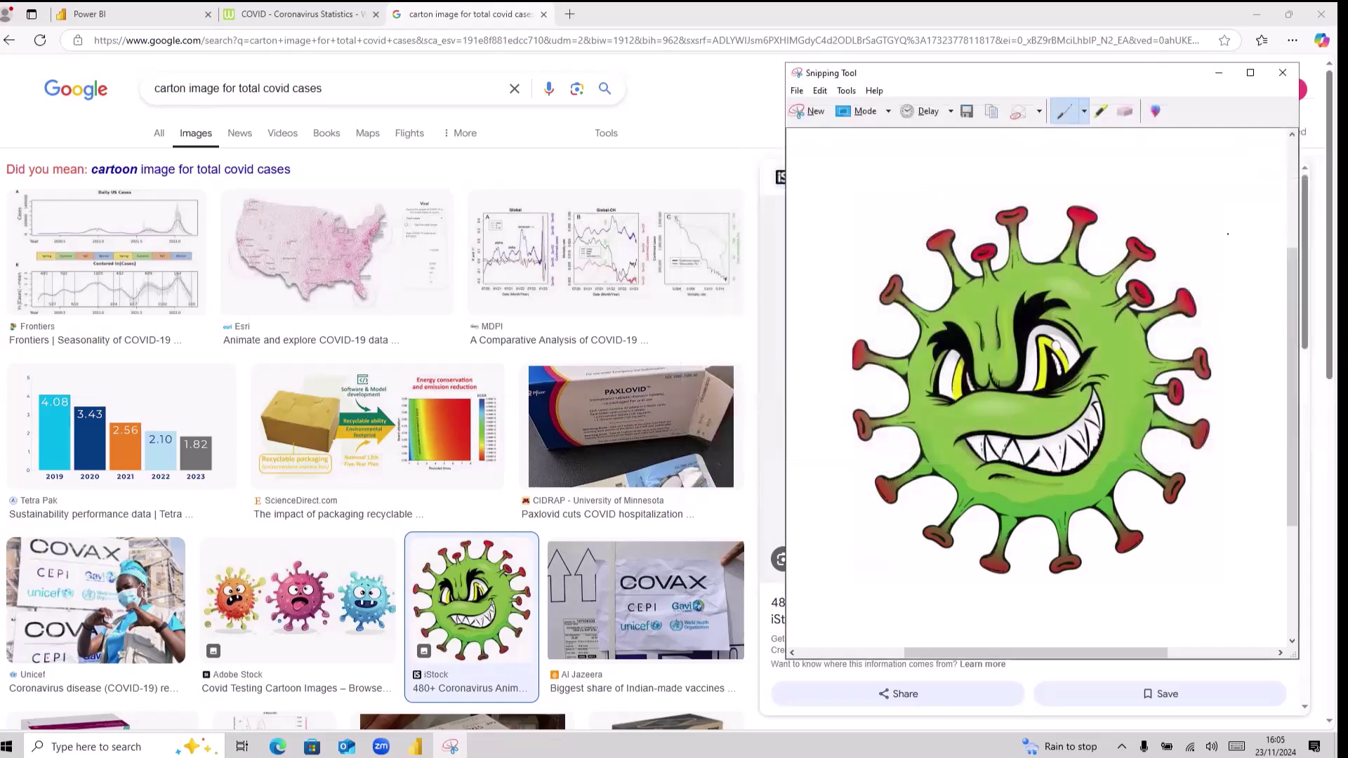
left_click(1283, 72)
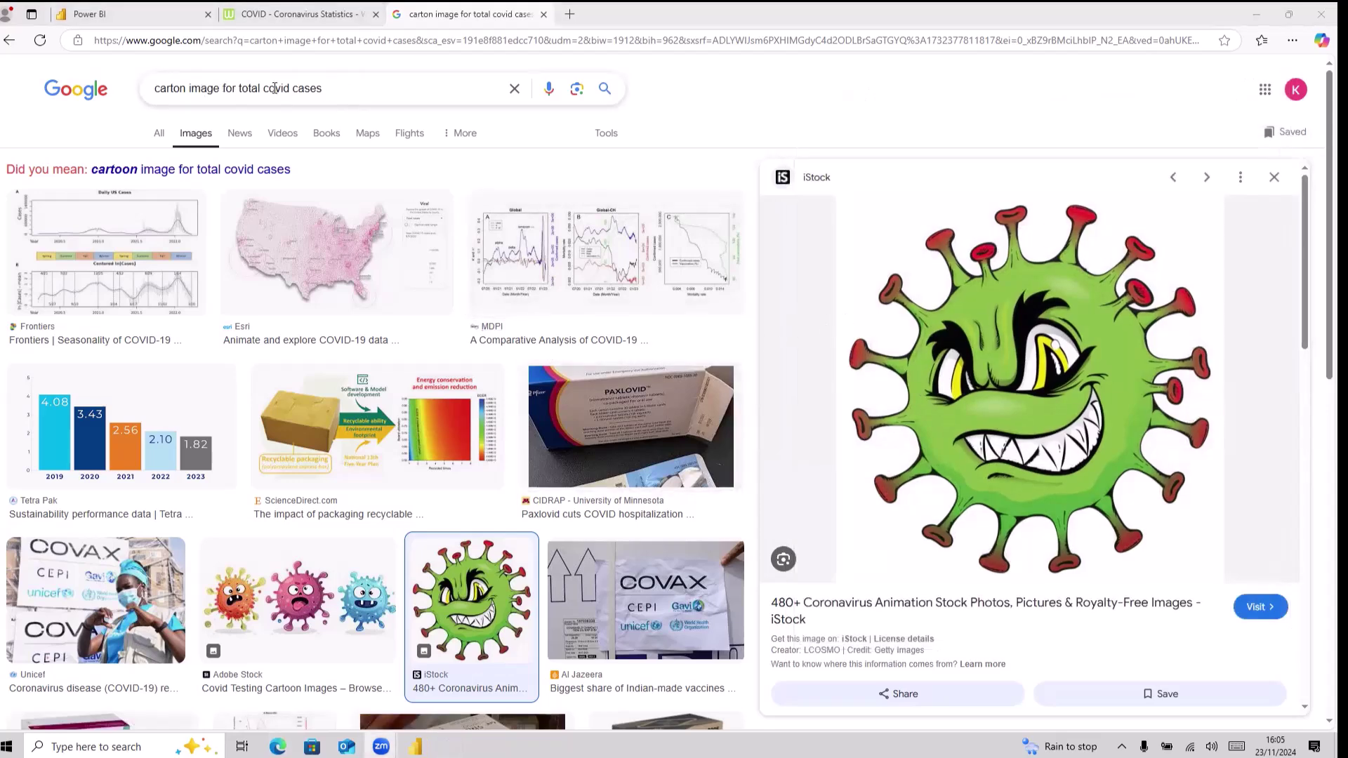
Change the image search to "carton image for total died covid cases" and open the preview of Shutterstock's dead coronavirus cartoon.
left_click(327, 87)
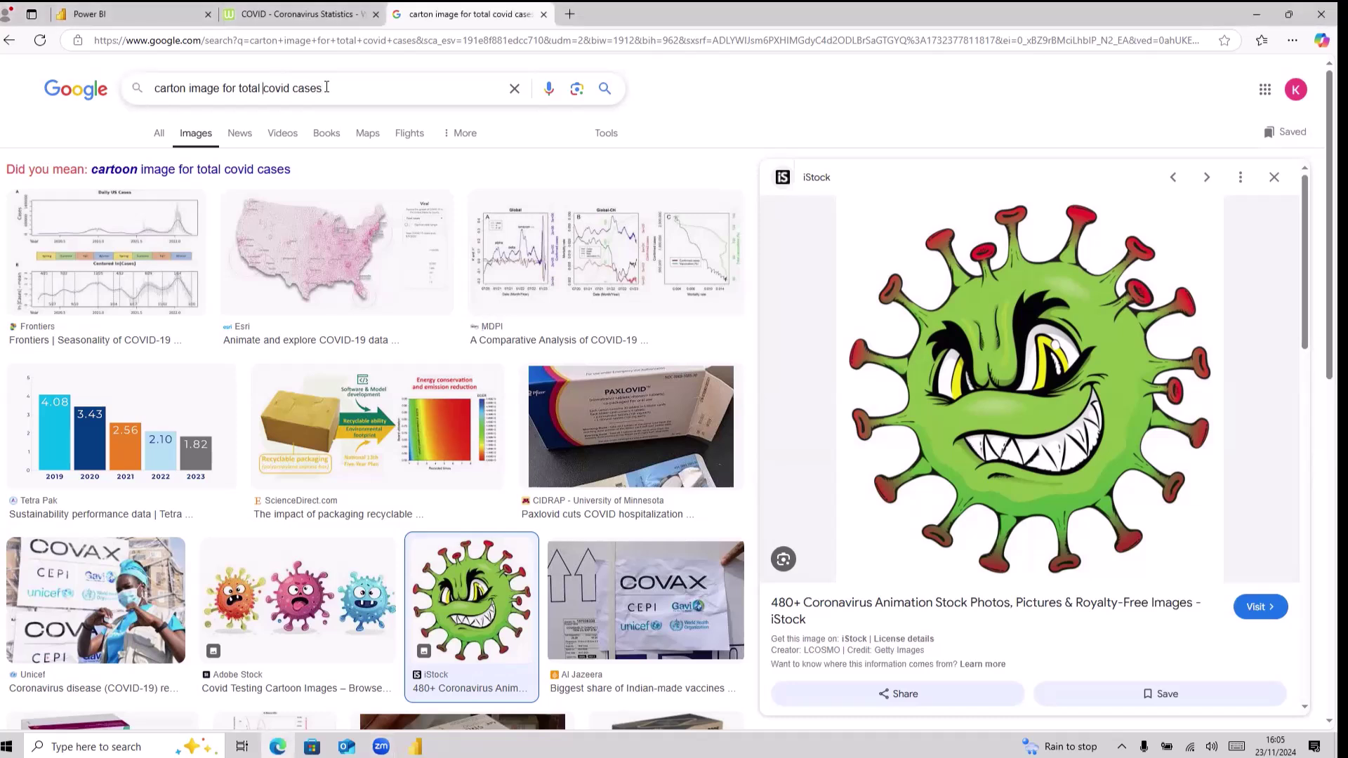
type("died")
key("Return")
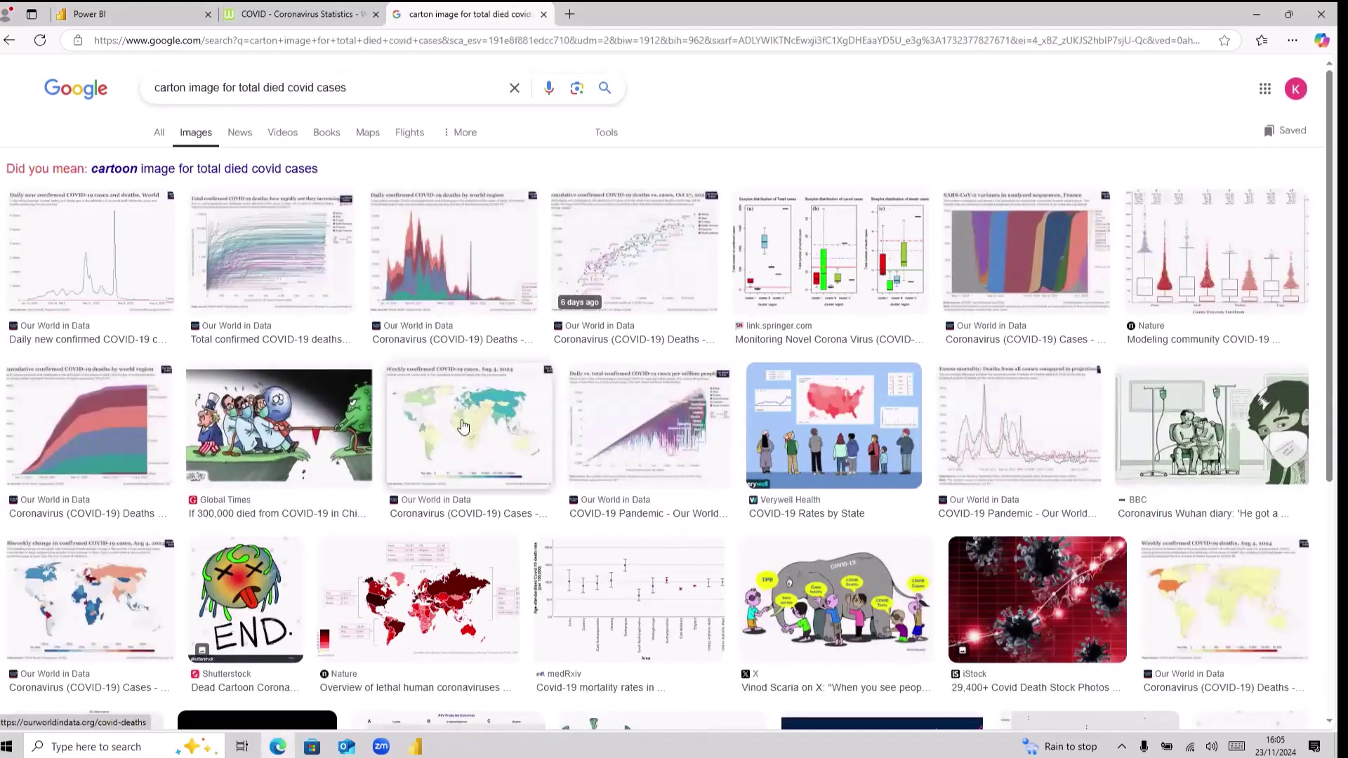
scroll(253, 344, "down", 3)
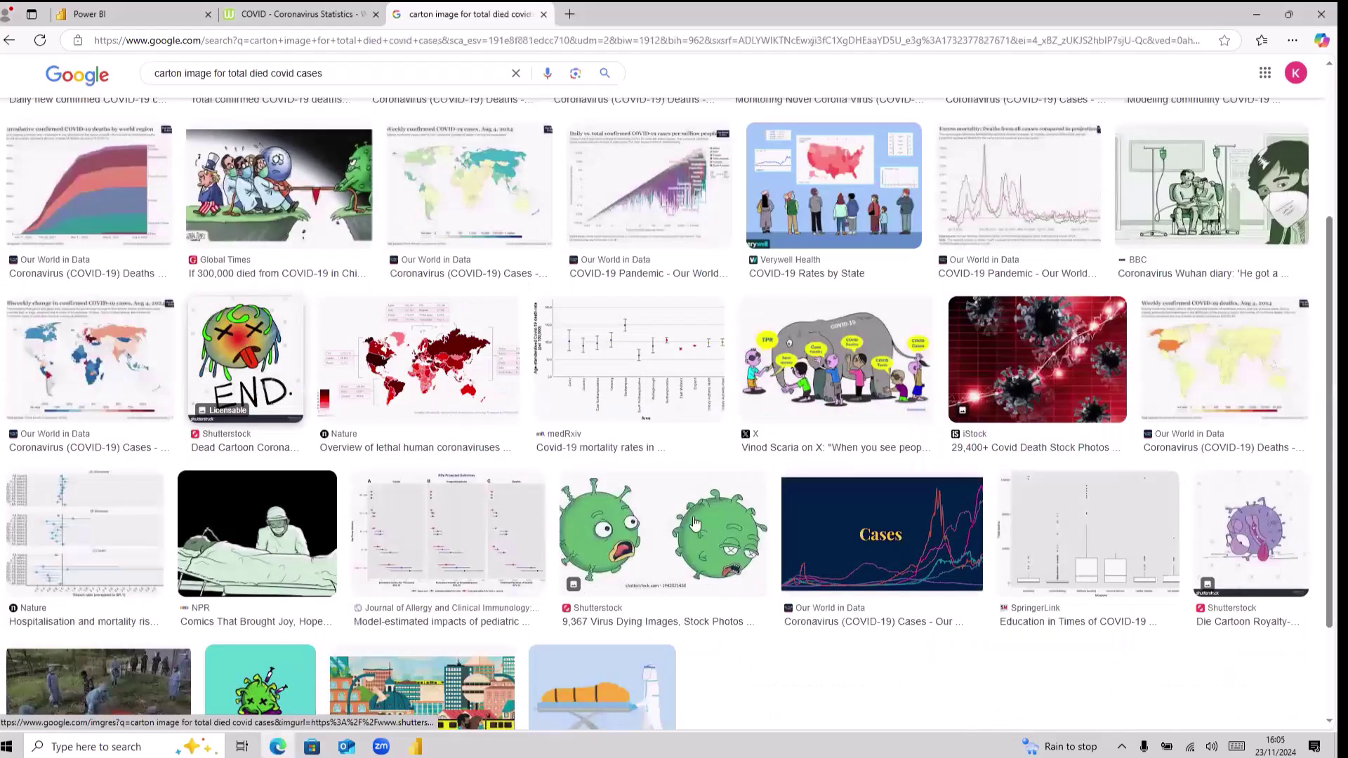
left_click(589, 703)
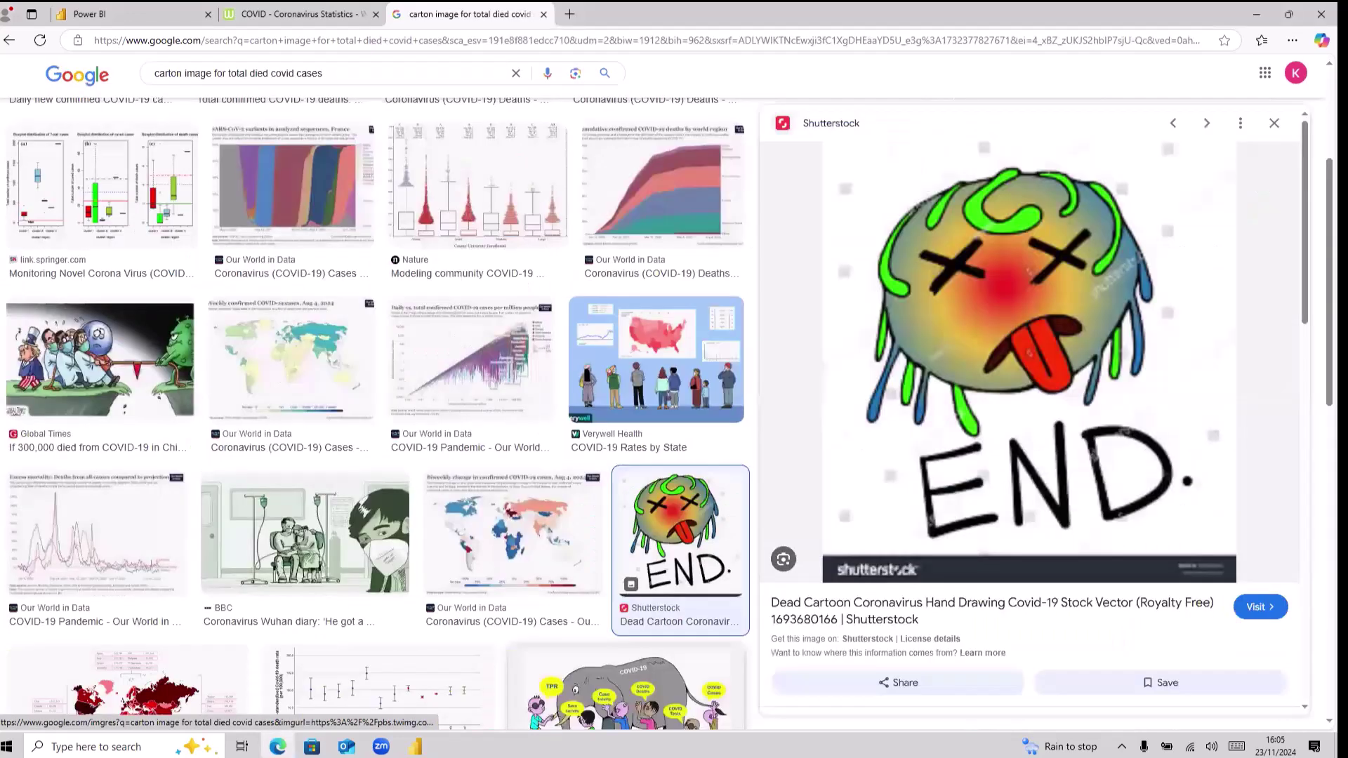
Capture the dead coronavirus cartoon's face above the END lettering with the Snipping Tool.
left_click(105, 746)
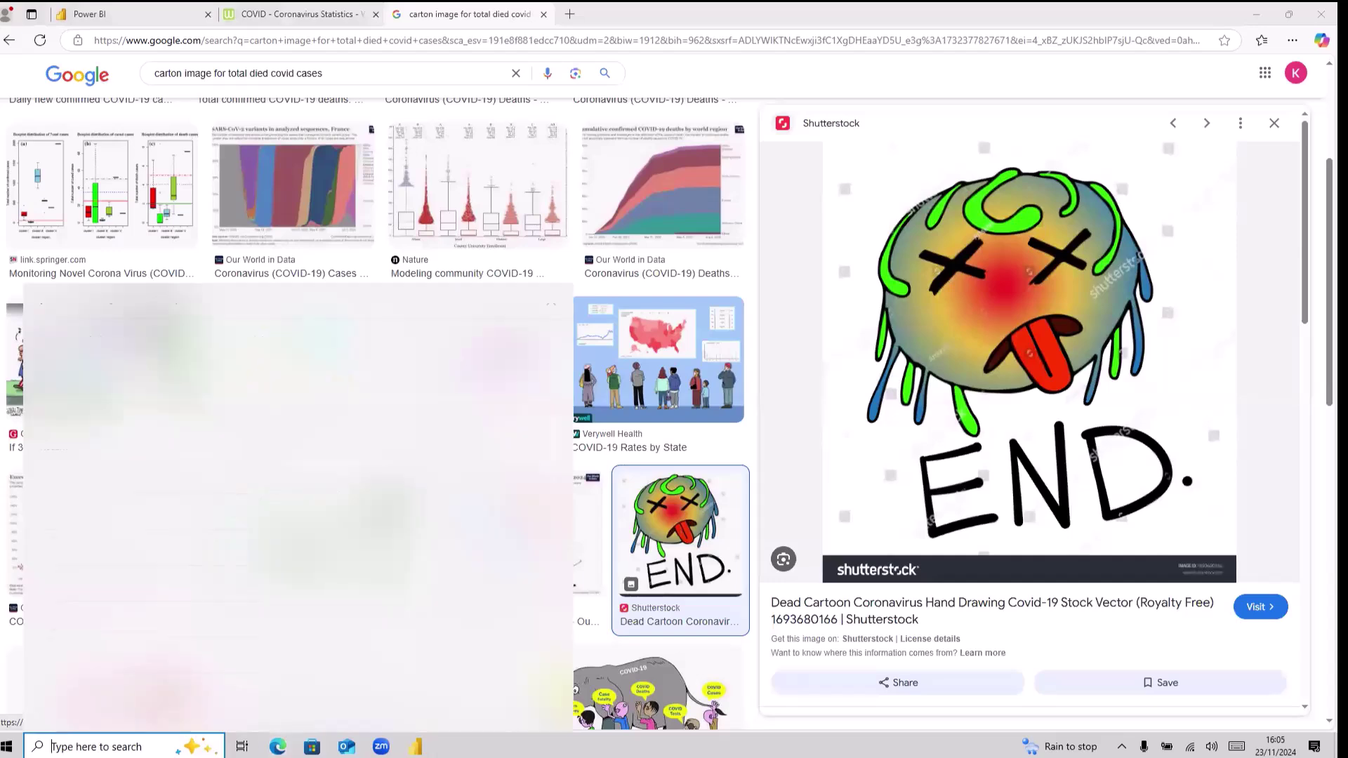
type("sn")
key("Return")
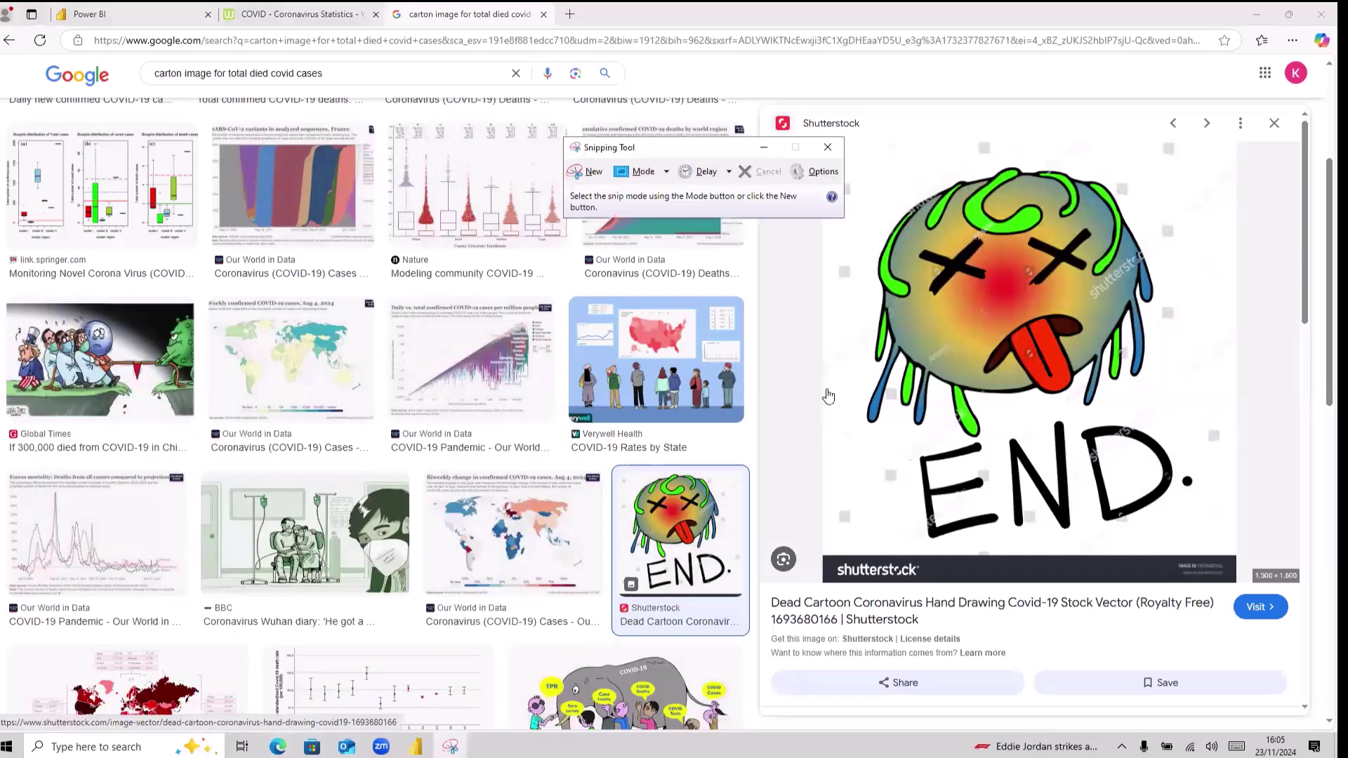
left_click(592, 172)
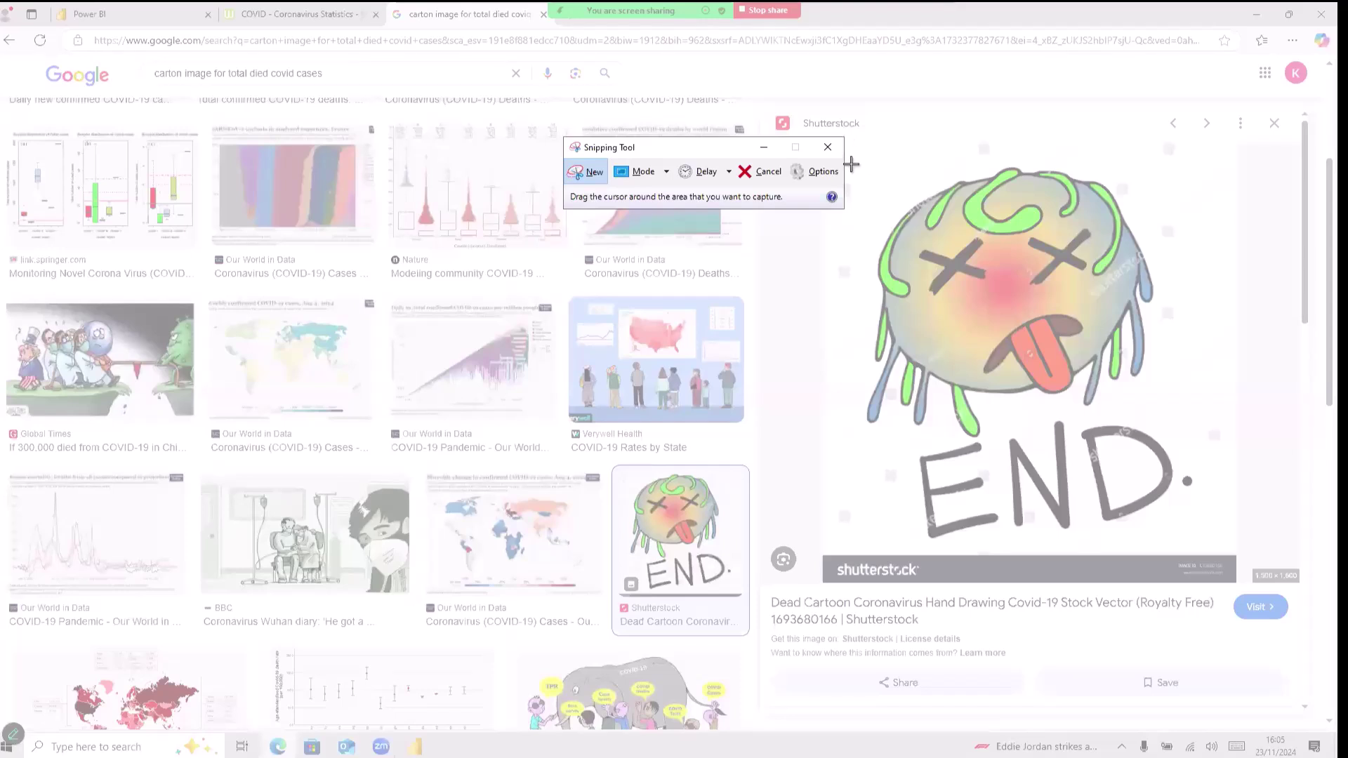
left_click_drag(852, 164, 1212, 438)
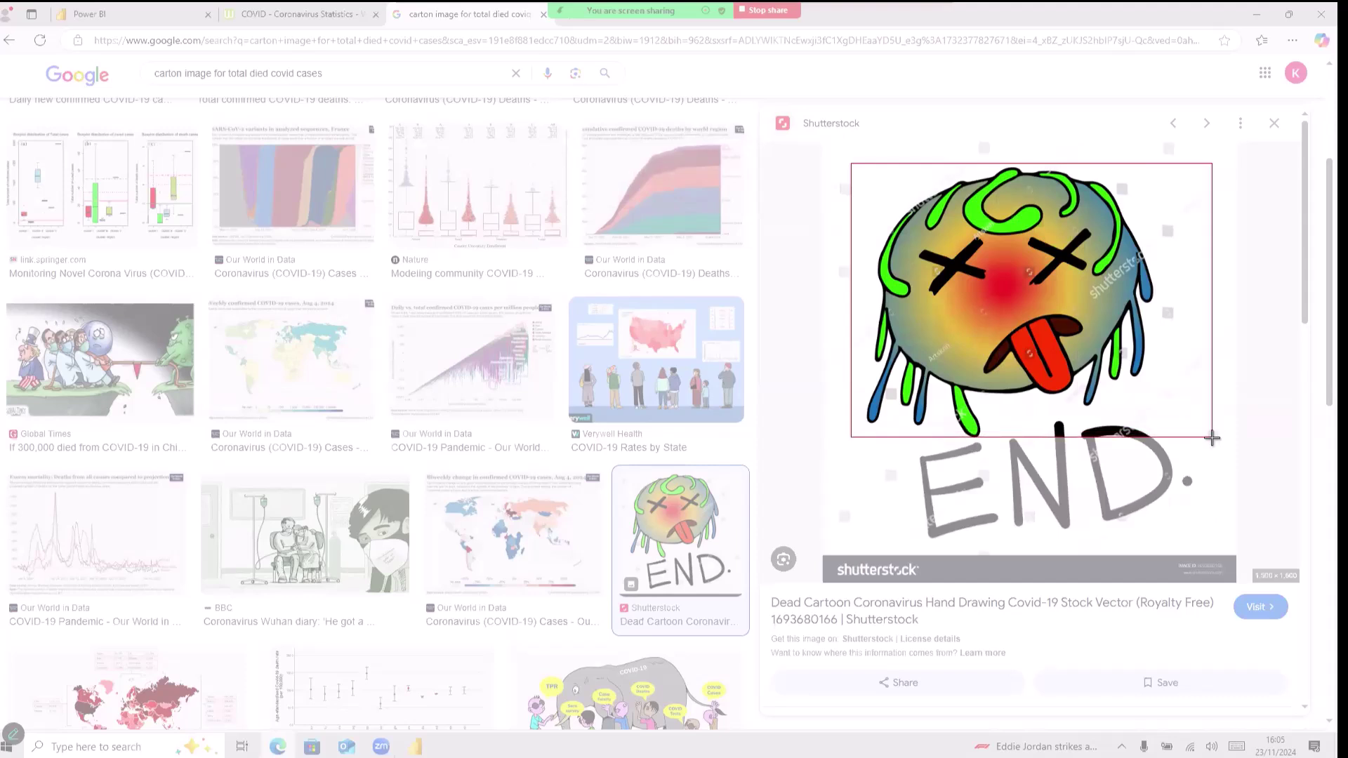
left_click_drag(1213, 439, 1213, 438)
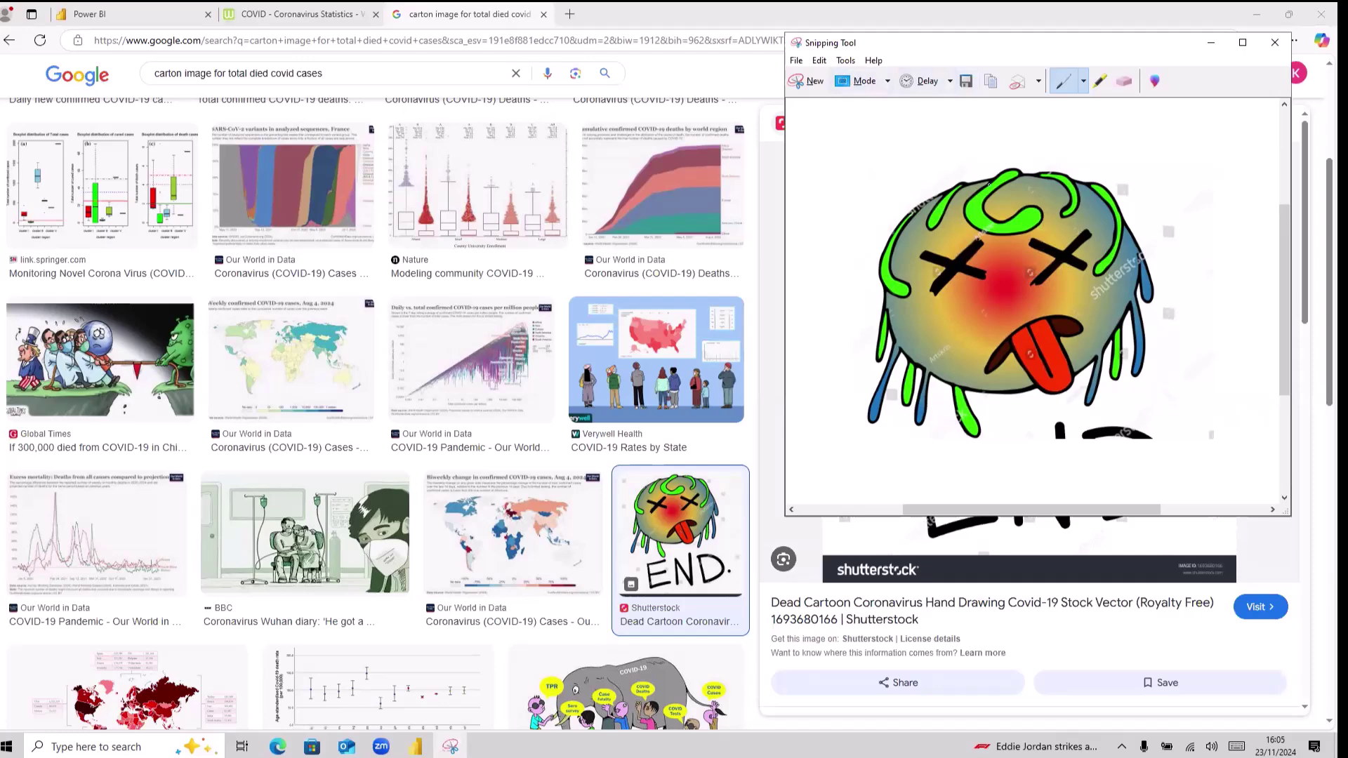
Save the dead coronavirus snip to the Desktop as the PNG file "total died" and close the Snipping Tool.
right_click(988, 186)
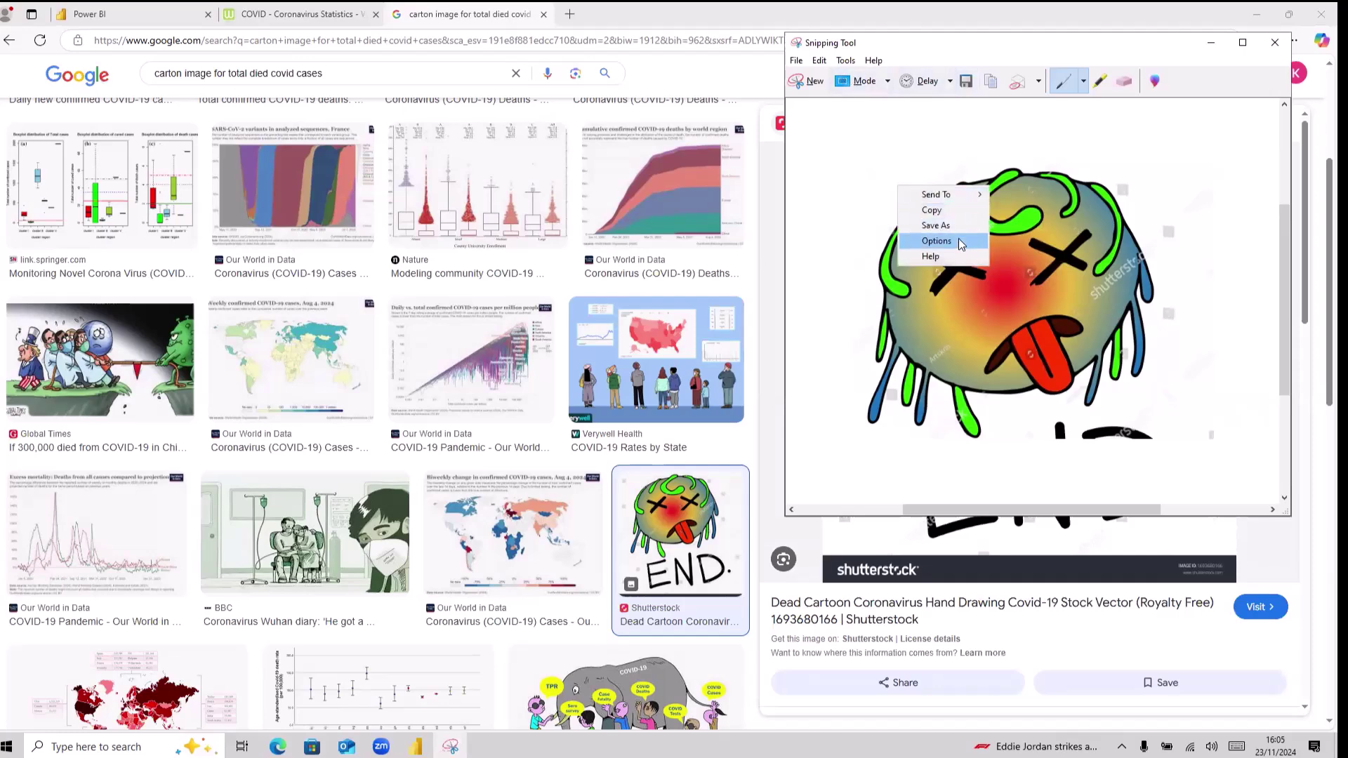
left_click(802, 377)
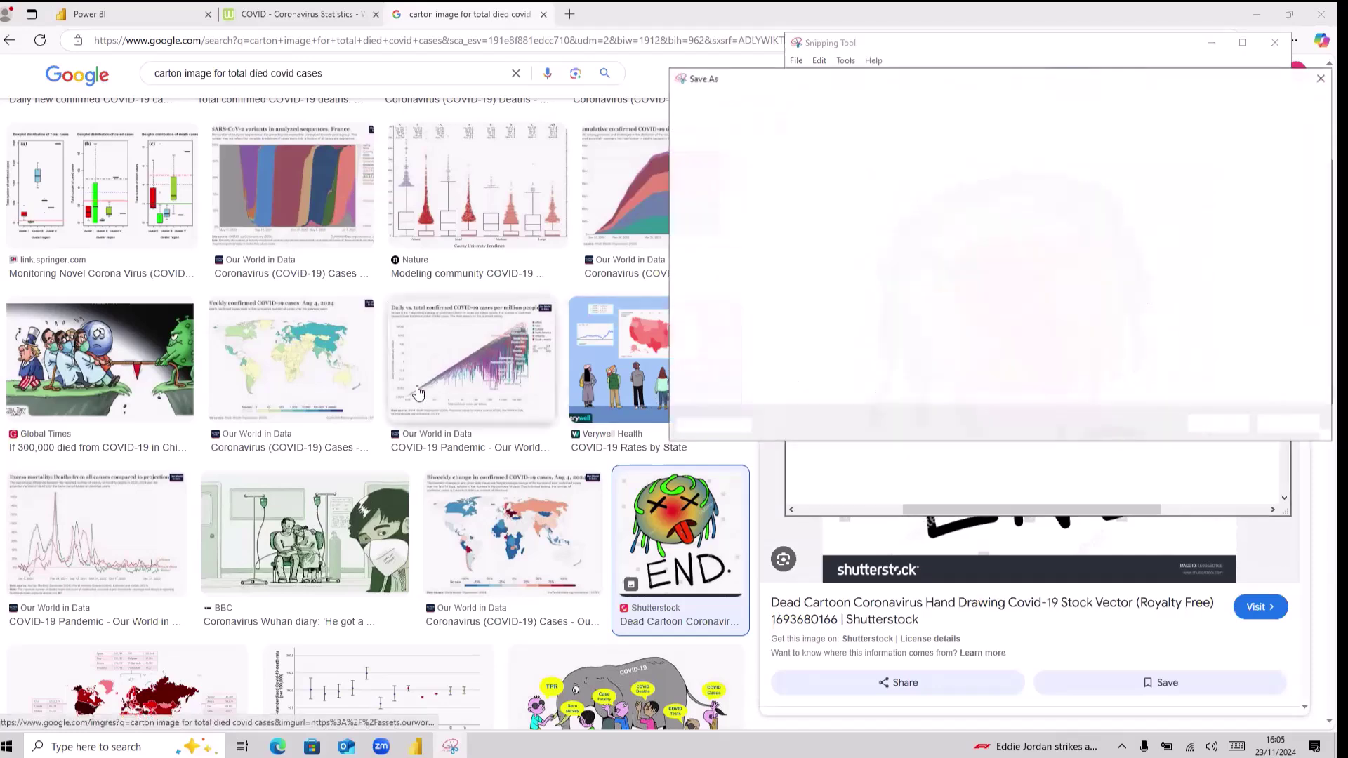
type("total died")
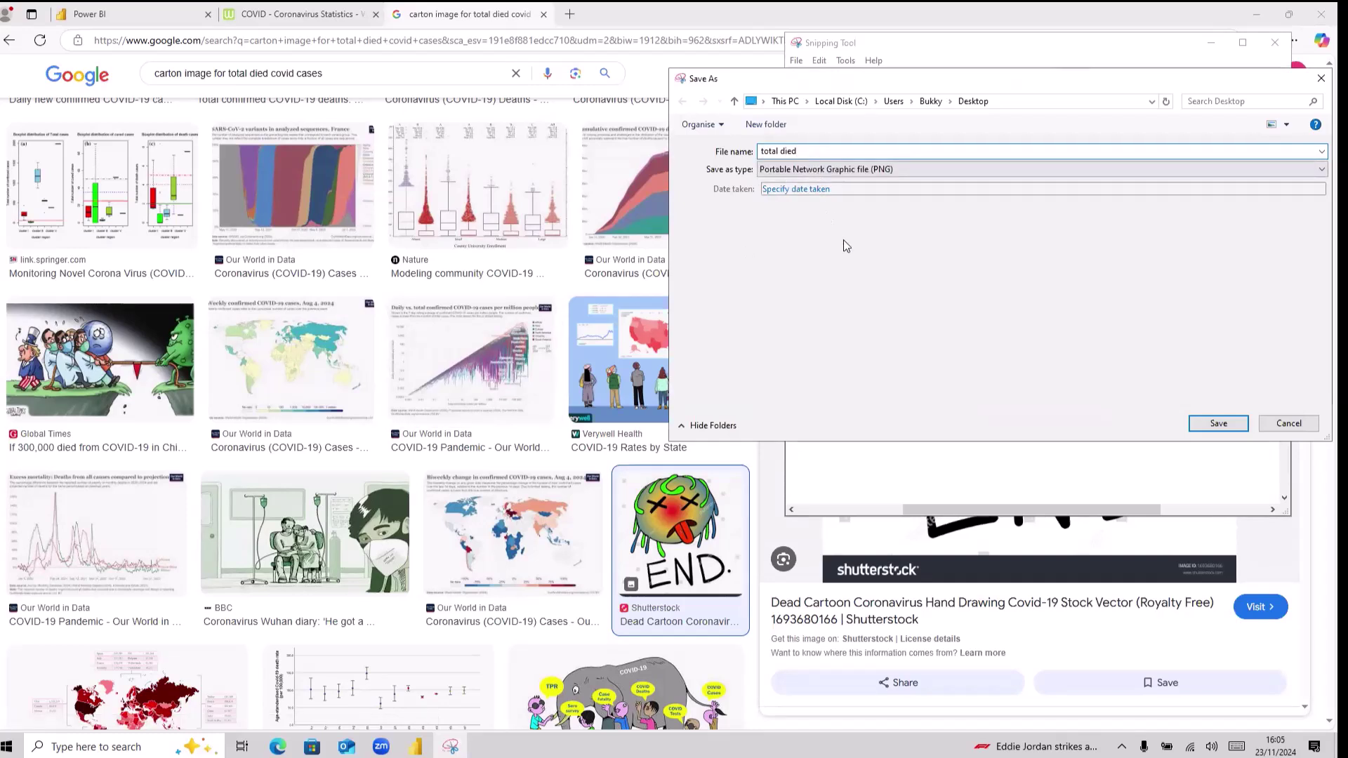
left_click(1229, 427)
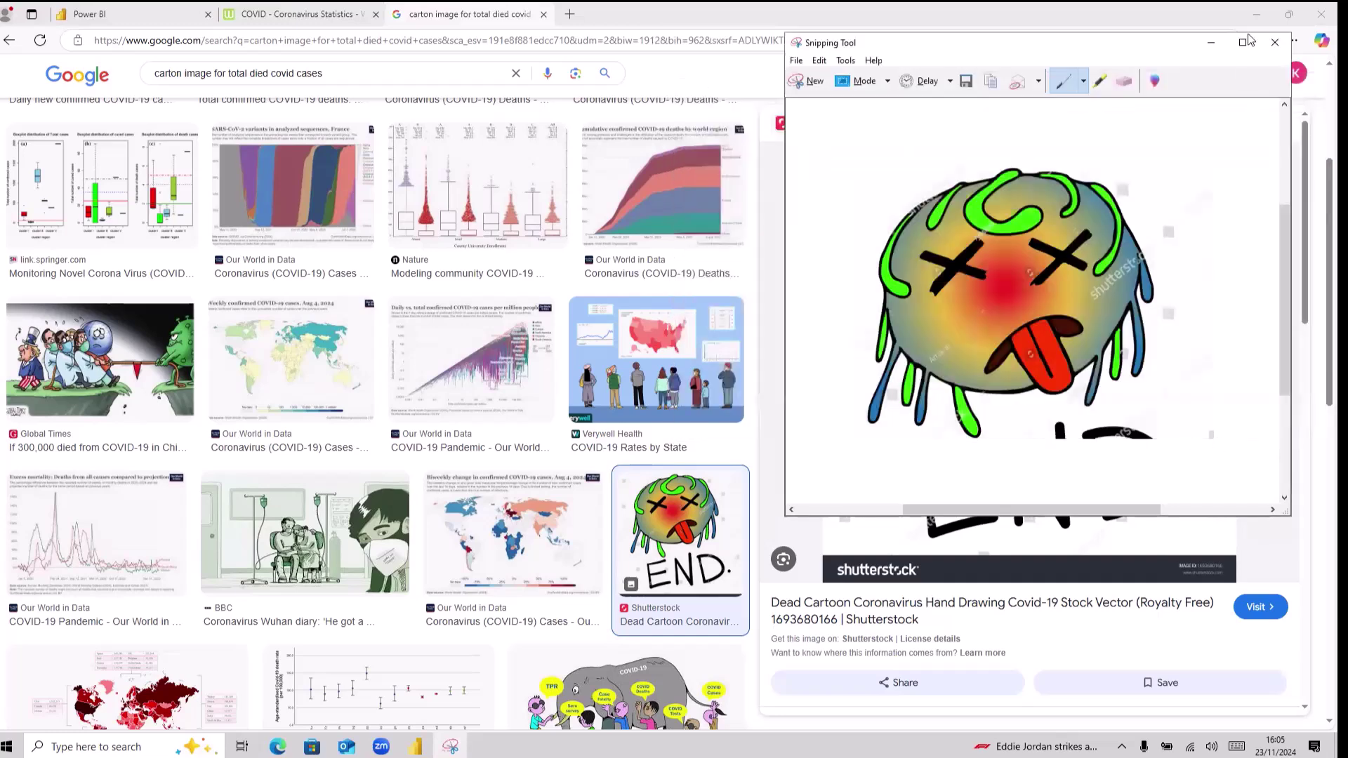
left_click(1276, 41)
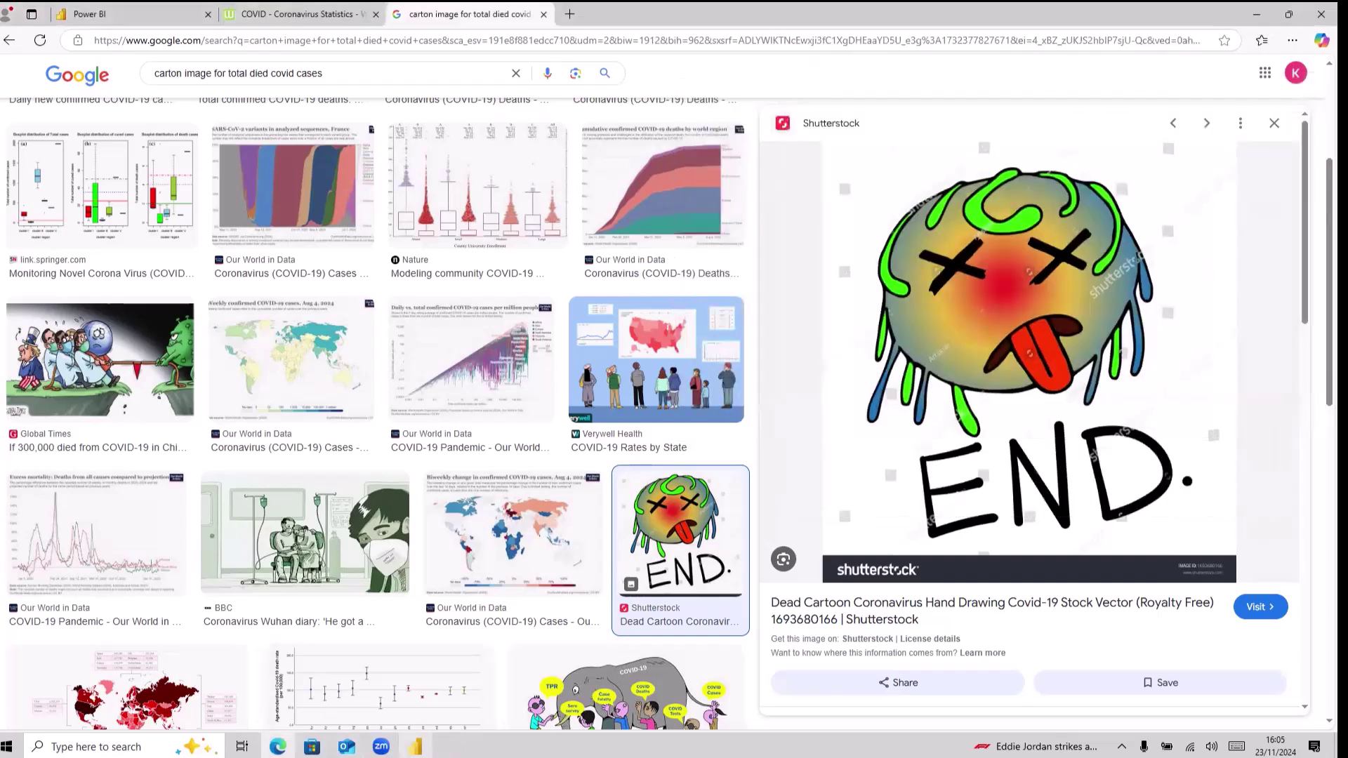
Switch to Power BI Desktop and insert the "total cases" image from the Desktop into the report page.
left_click(415, 746)
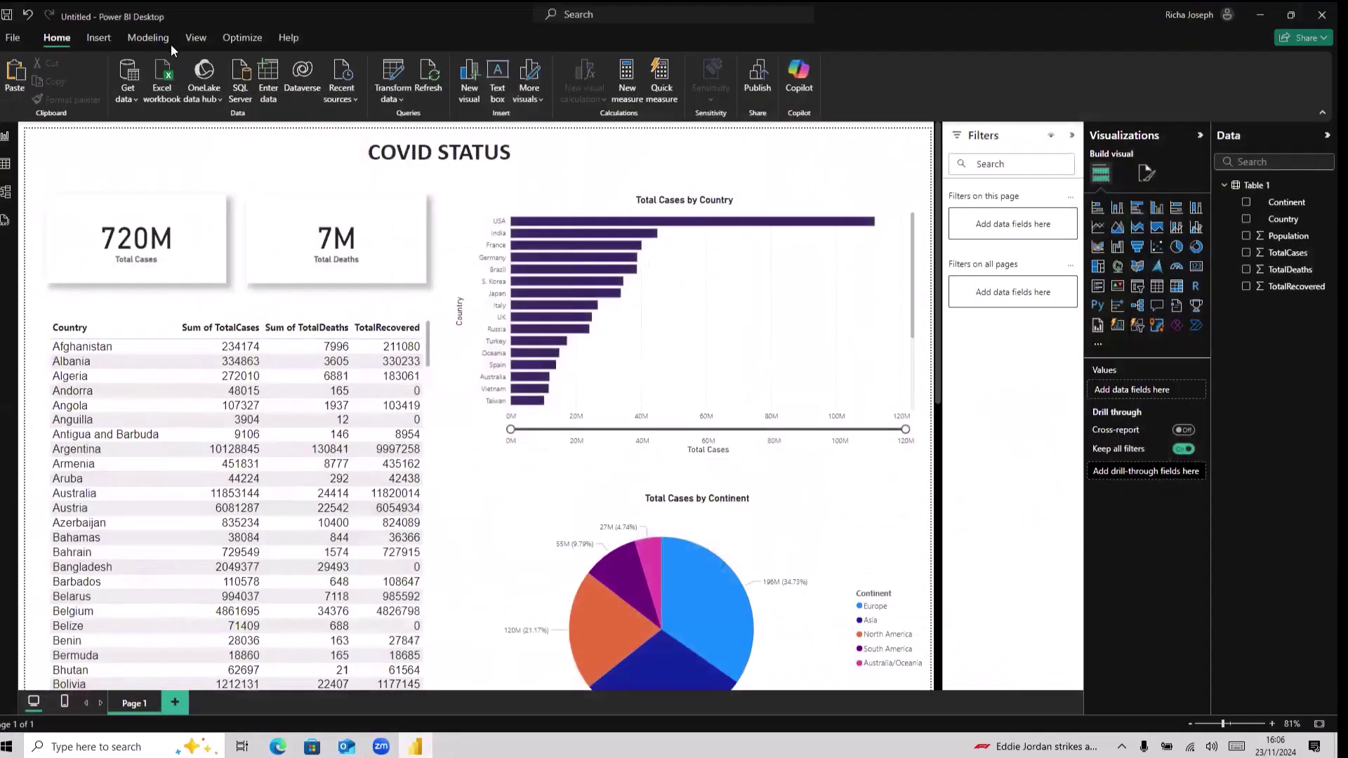
left_click(102, 40)
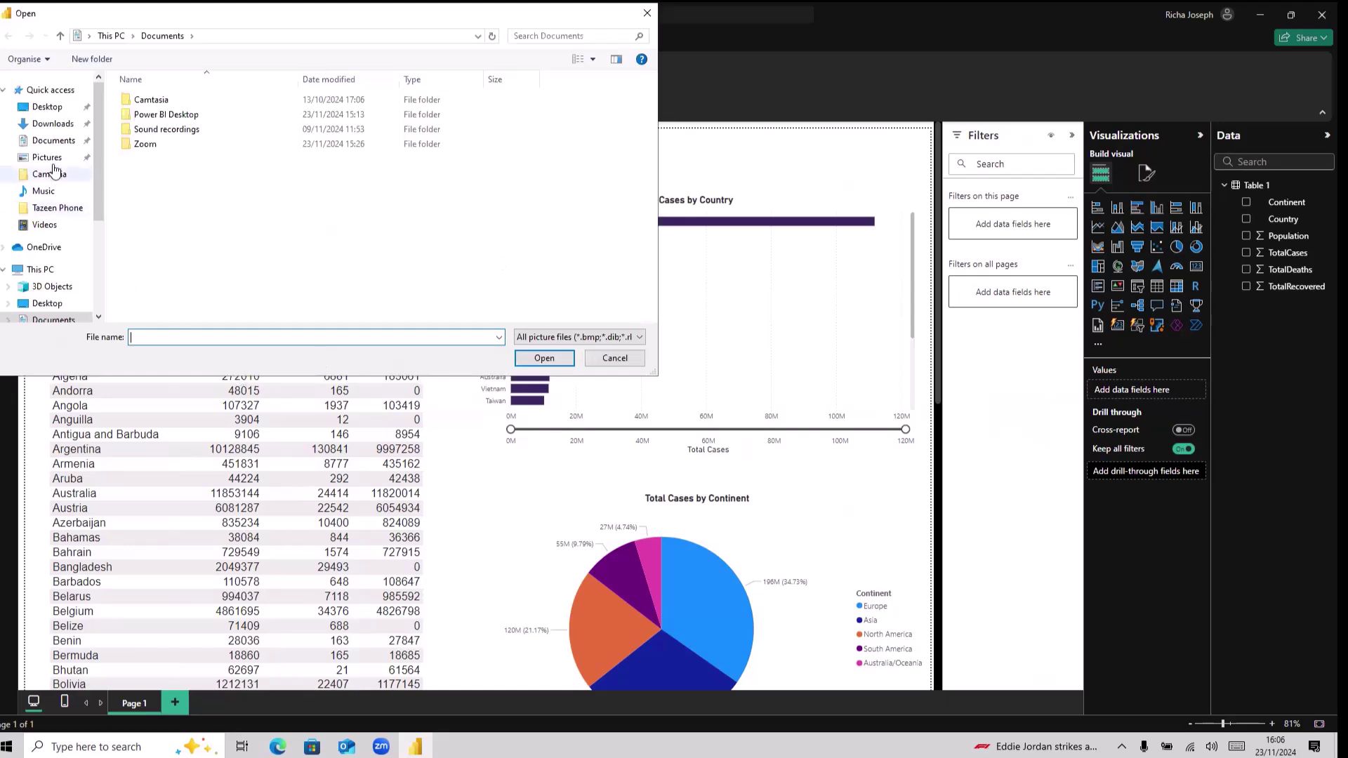
left_click(74, 111)
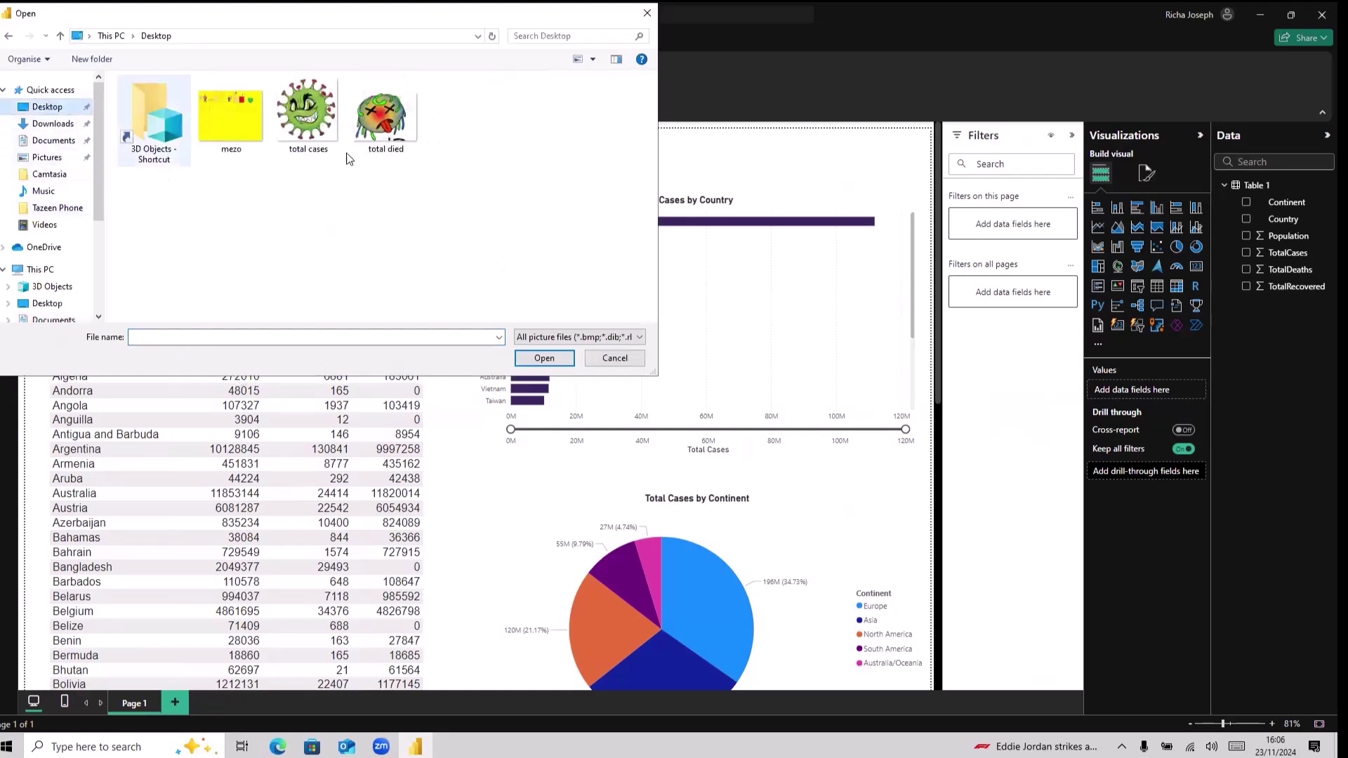
left_click(308, 119)
left_click(544, 358)
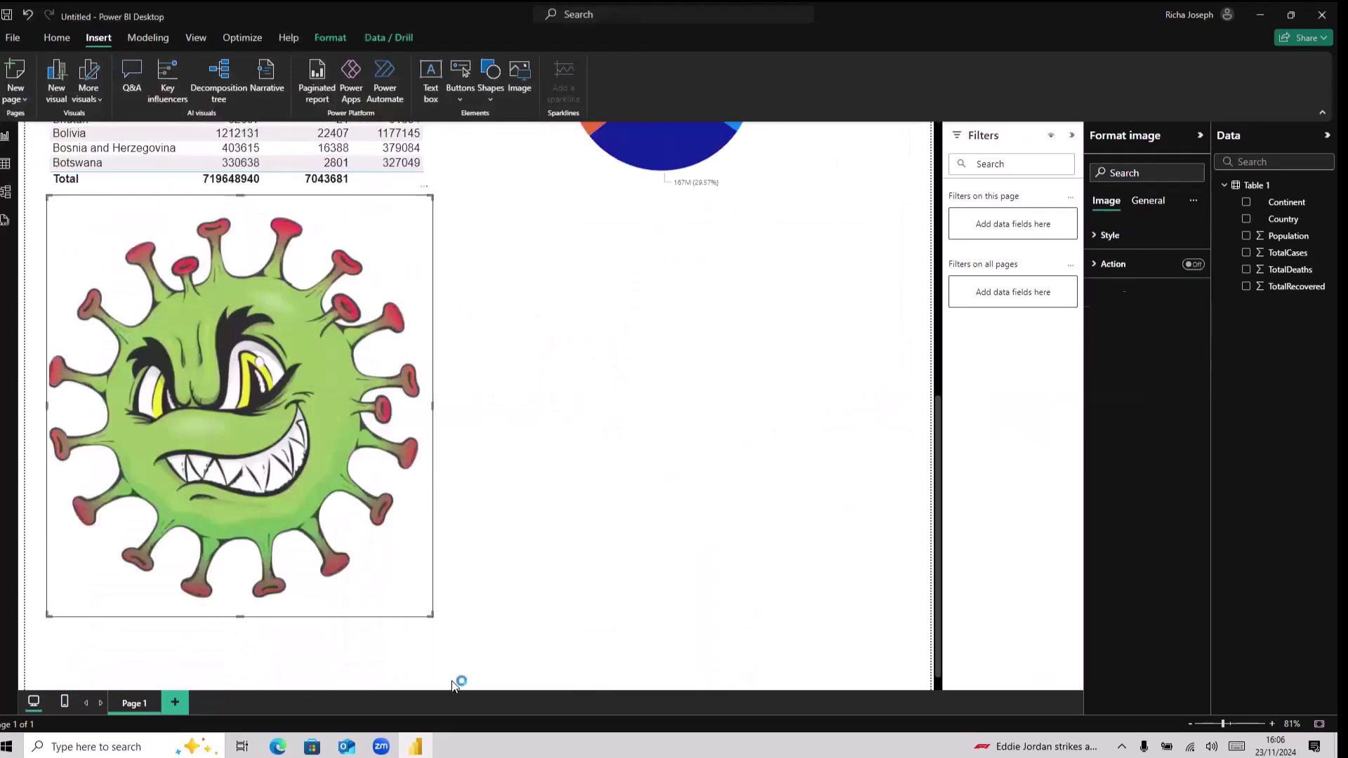
Shrink the green coronavirus image to icon size, place it beside the 720M figure on the Total Cases card, and narrow it to fit inside.
left_click_drag(433, 617, 358, 535)
left_click_drag(328, 398, 107, 261)
scroll(638, 427, "up", 5)
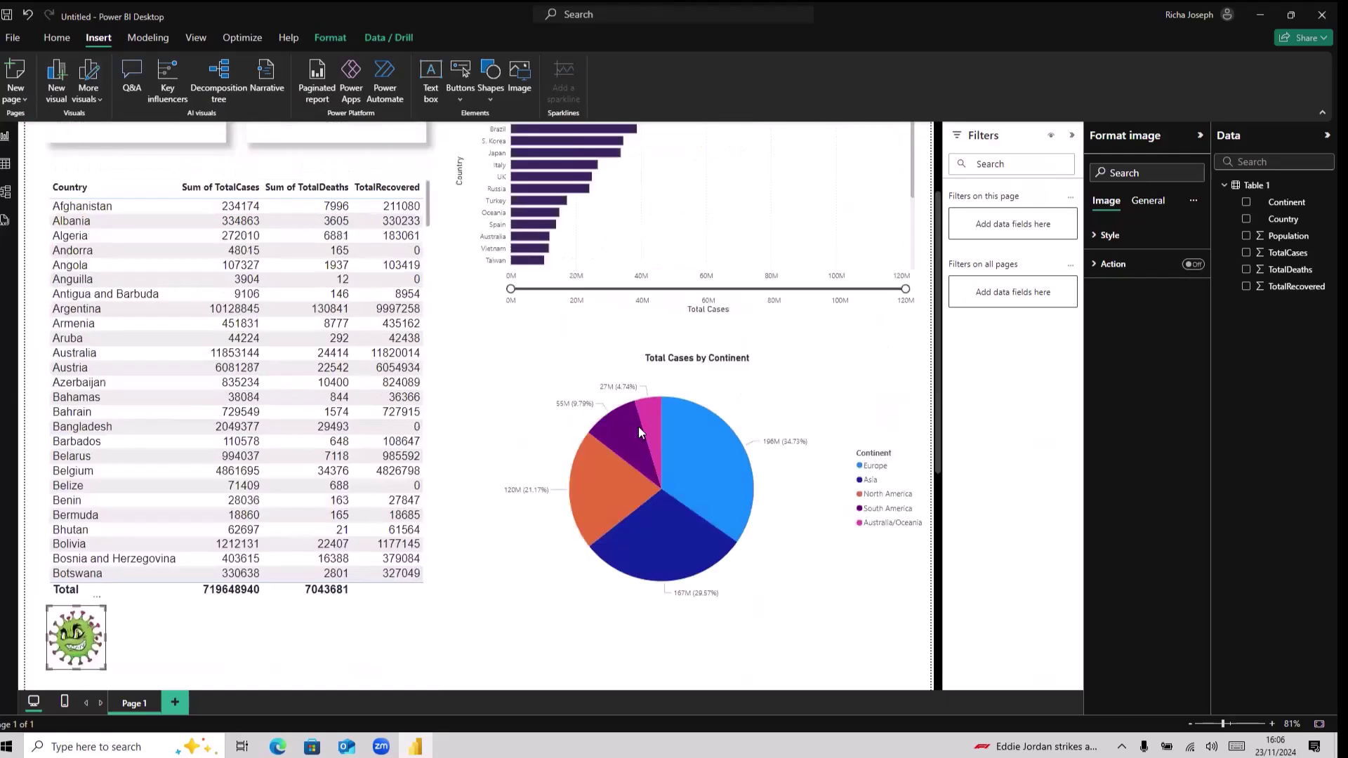
scroll(638, 427, "down", 2)
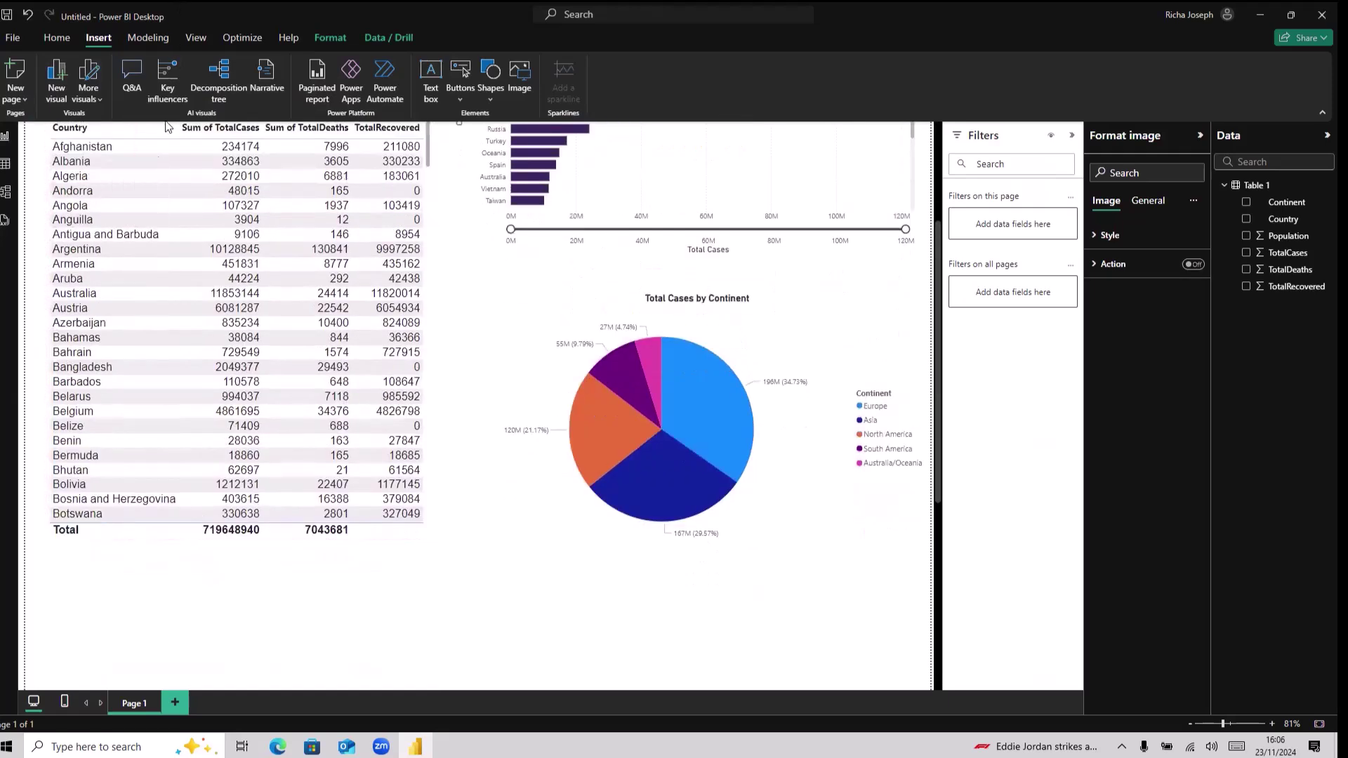
left_click_drag(168, 126, 70, 244)
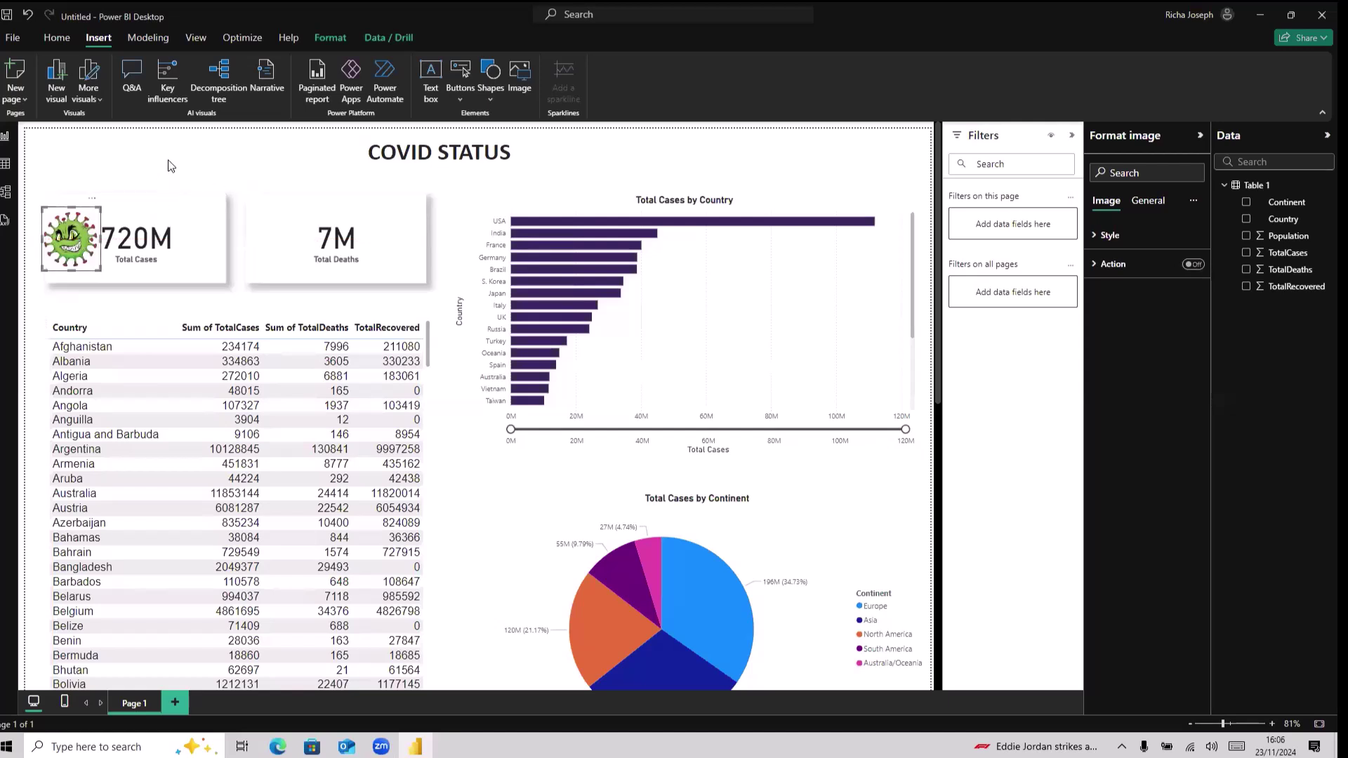
left_click(173, 176)
left_click(71, 238)
left_click_drag(42, 241, 54, 242)
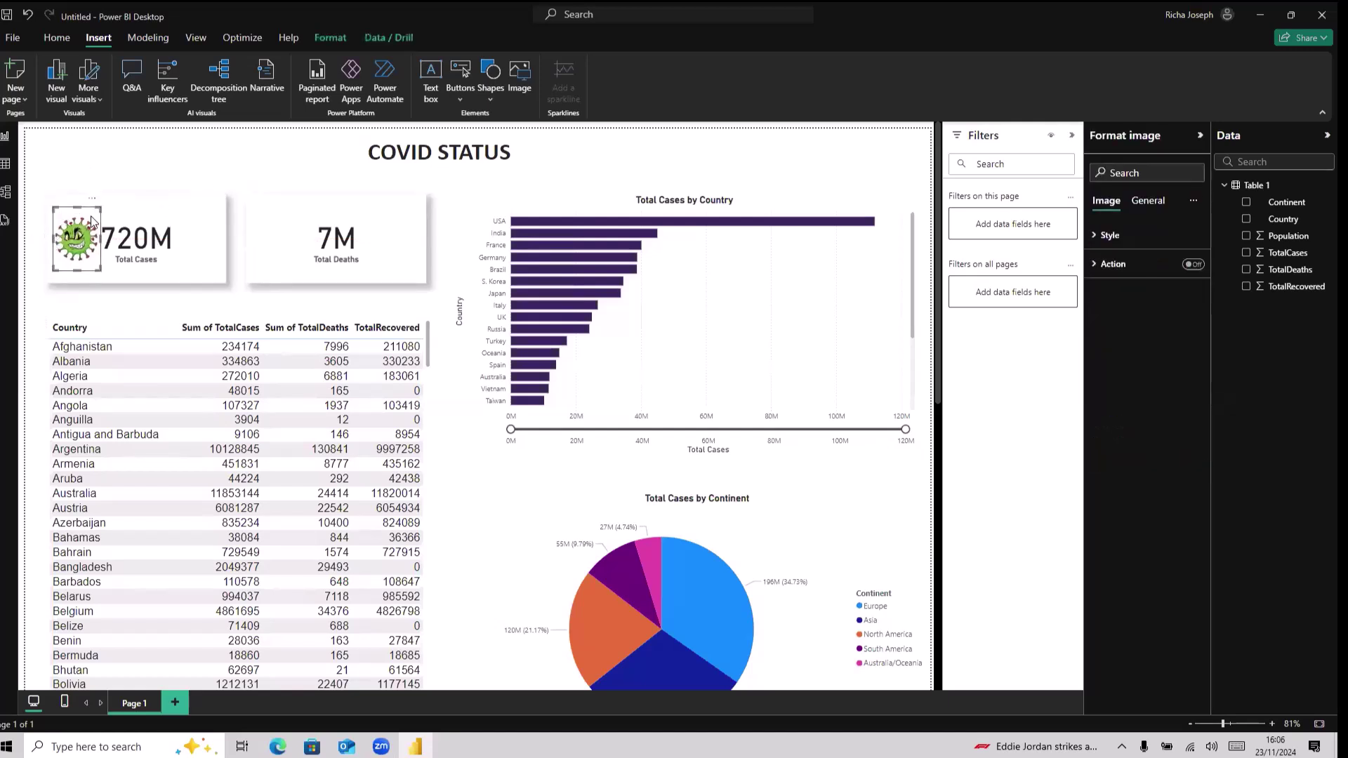
Shrink the green coronavirus image further and position it clear of the 720M figure on the Total Cases card.
left_click(109, 165)
left_click(96, 254)
left_click_drag(102, 273, 84, 252)
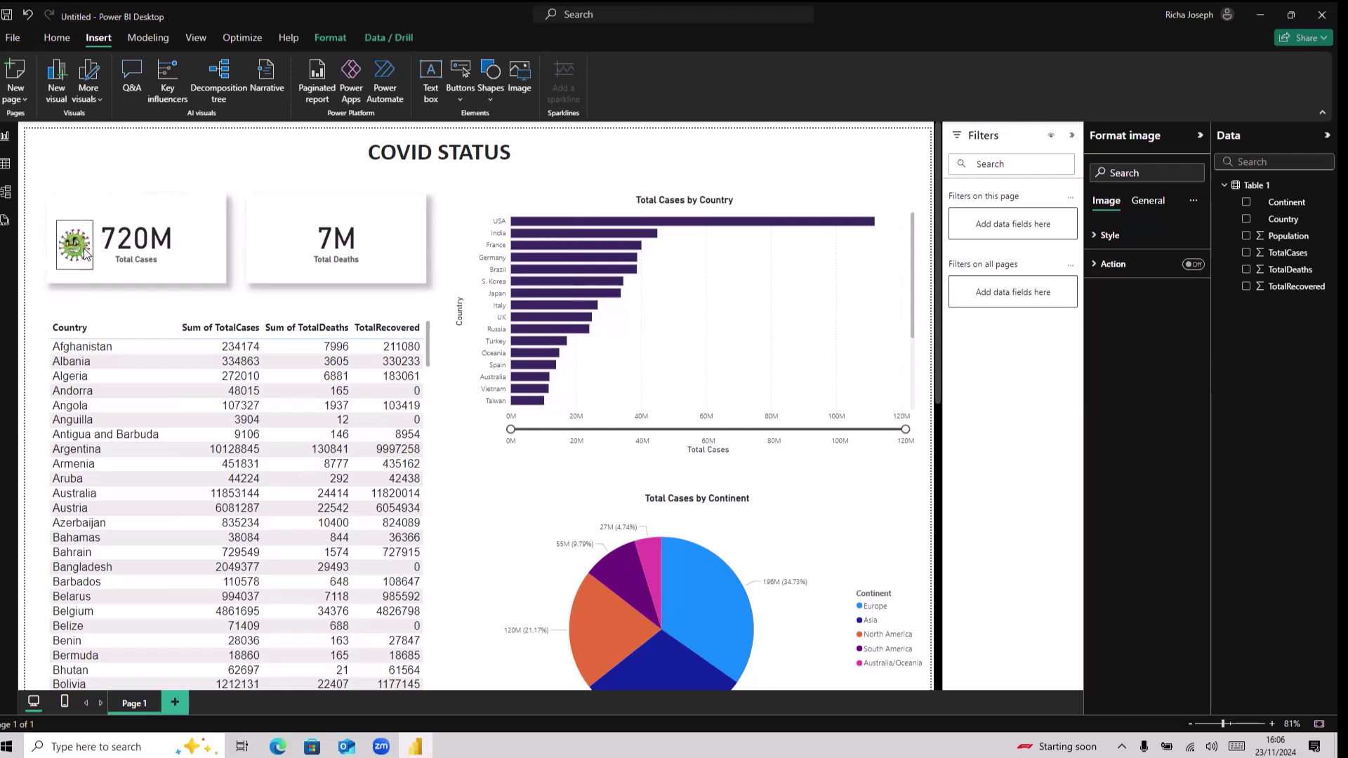
left_click(109, 172)
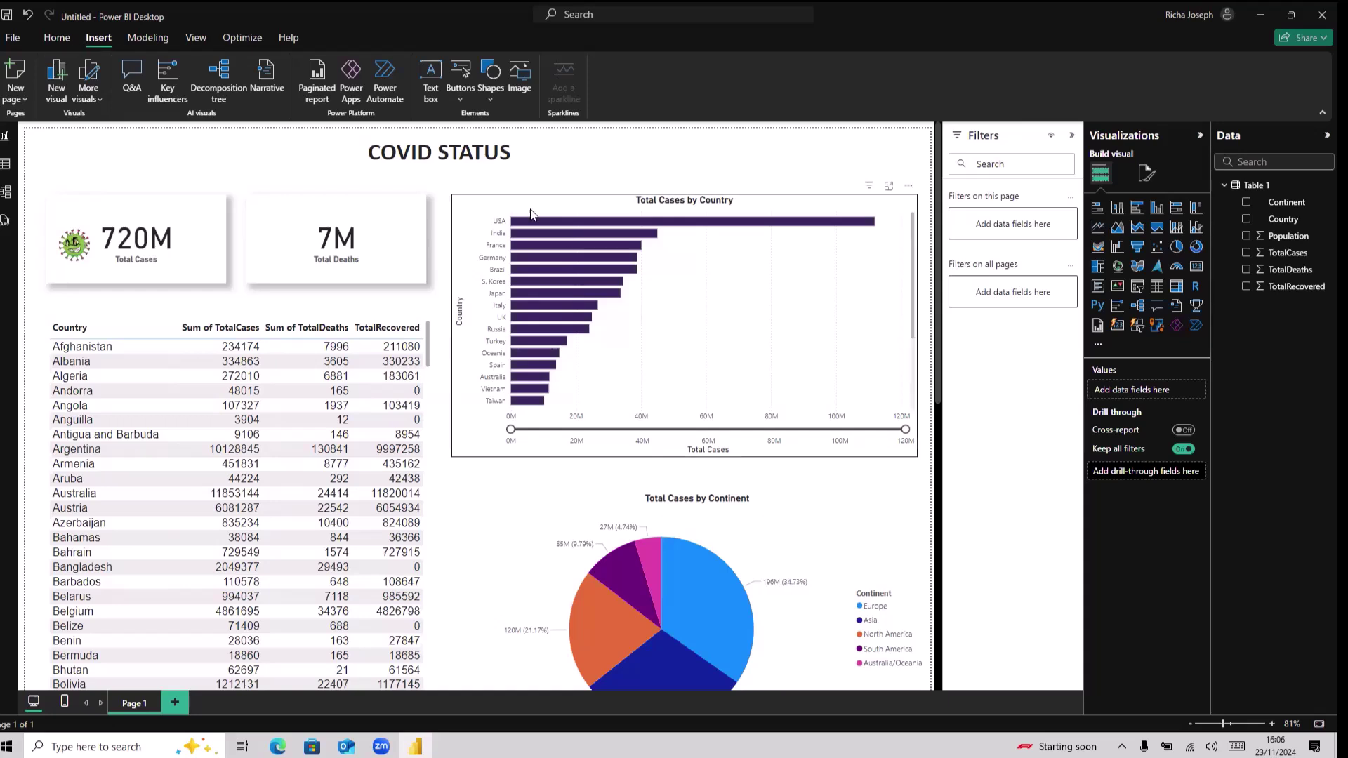
Insert the "total died" image from the Desktop into the report page.
left_click(520, 87)
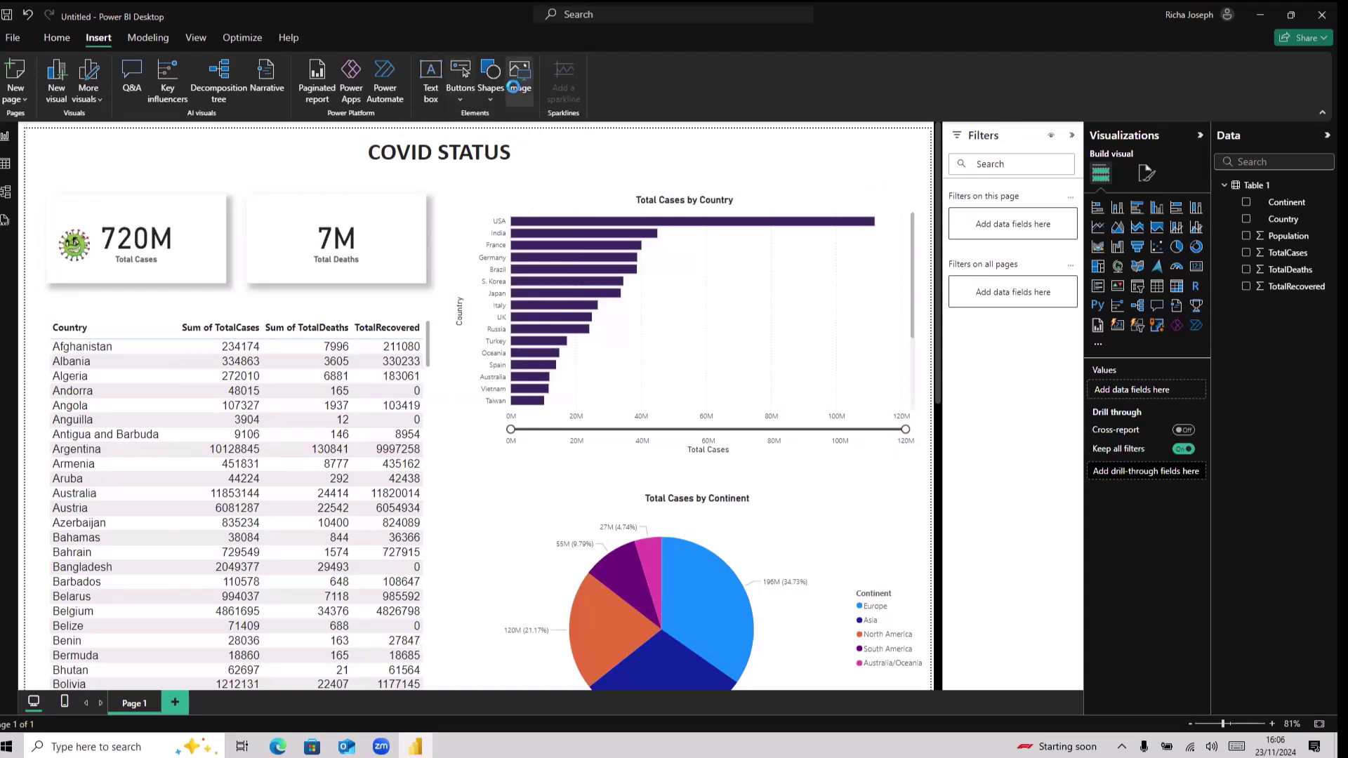
left_click(406, 140)
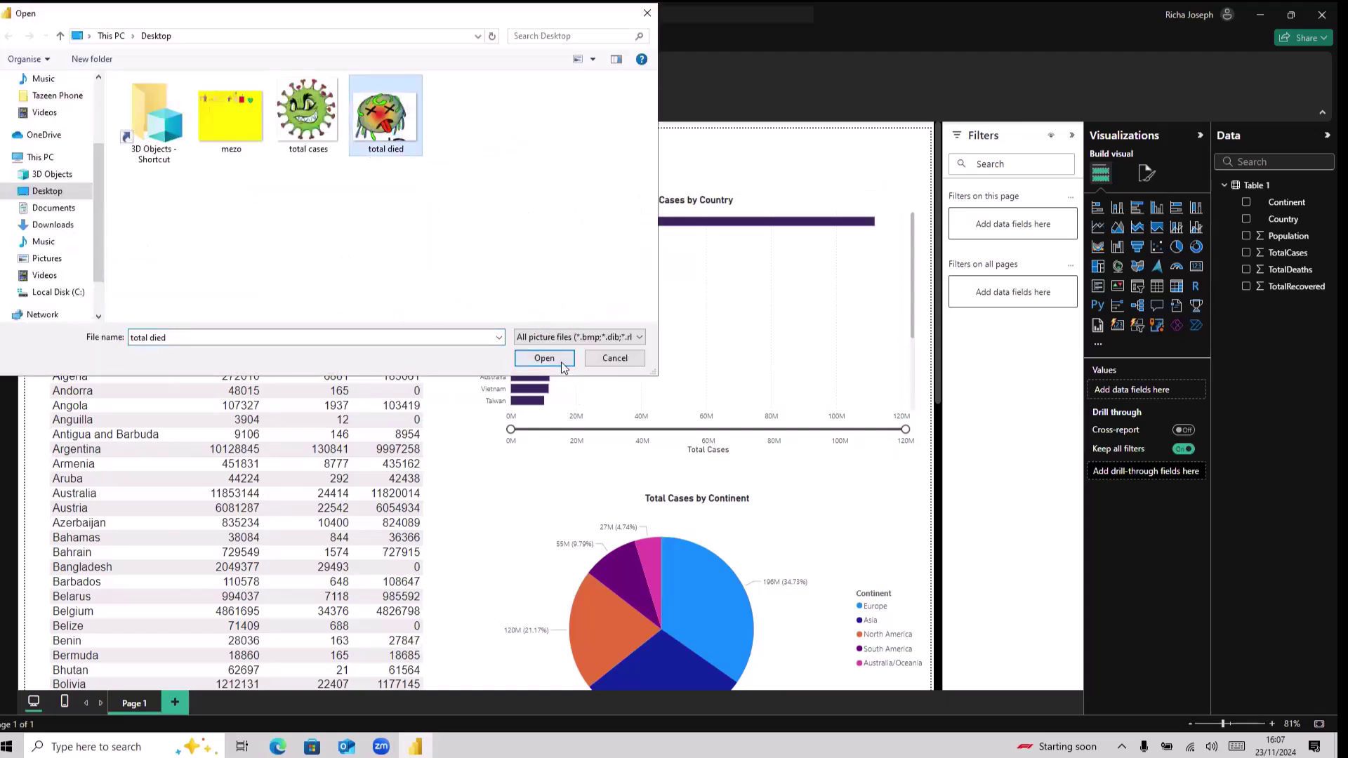
left_click(545, 358)
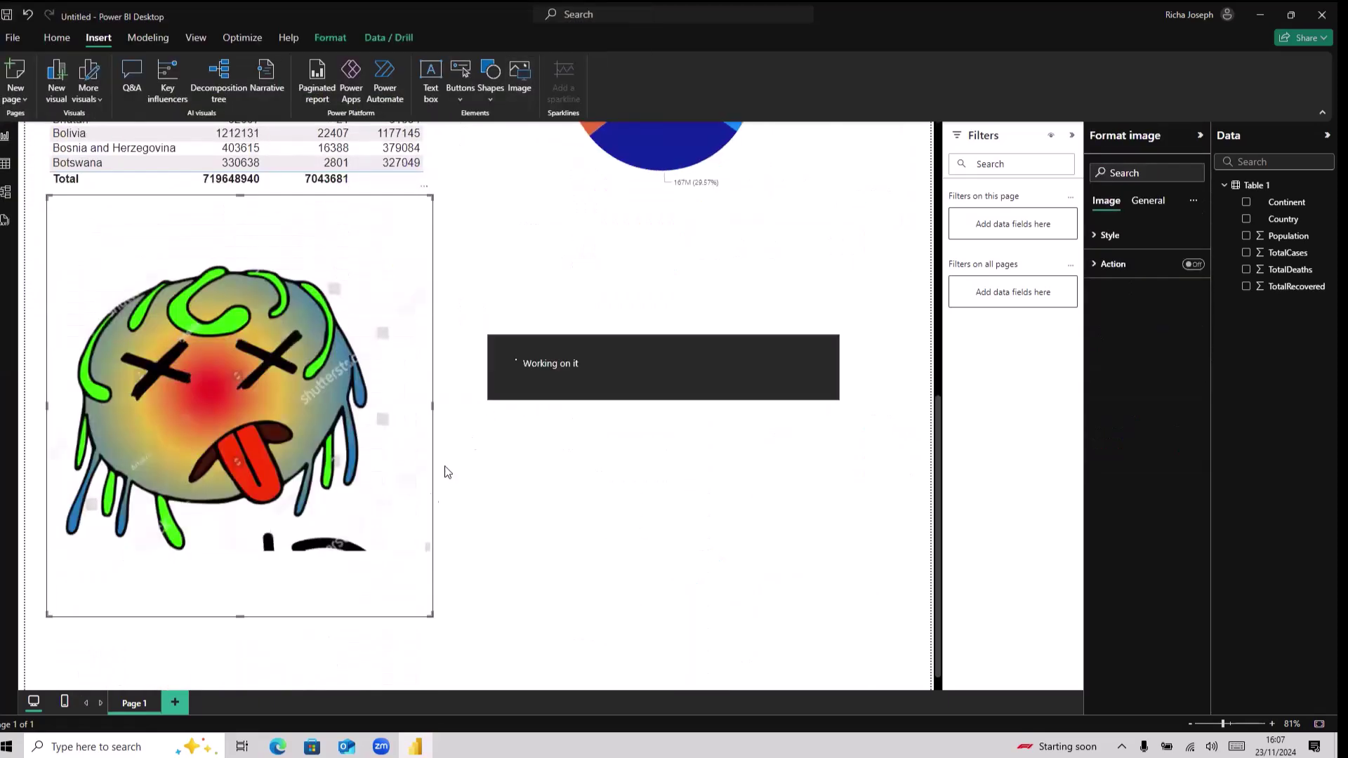
Shrink the dead coronavirus image to icon size and place it beside the 7M figure on the Total Deaths card.
left_click_drag(430, 611, 92, 255)
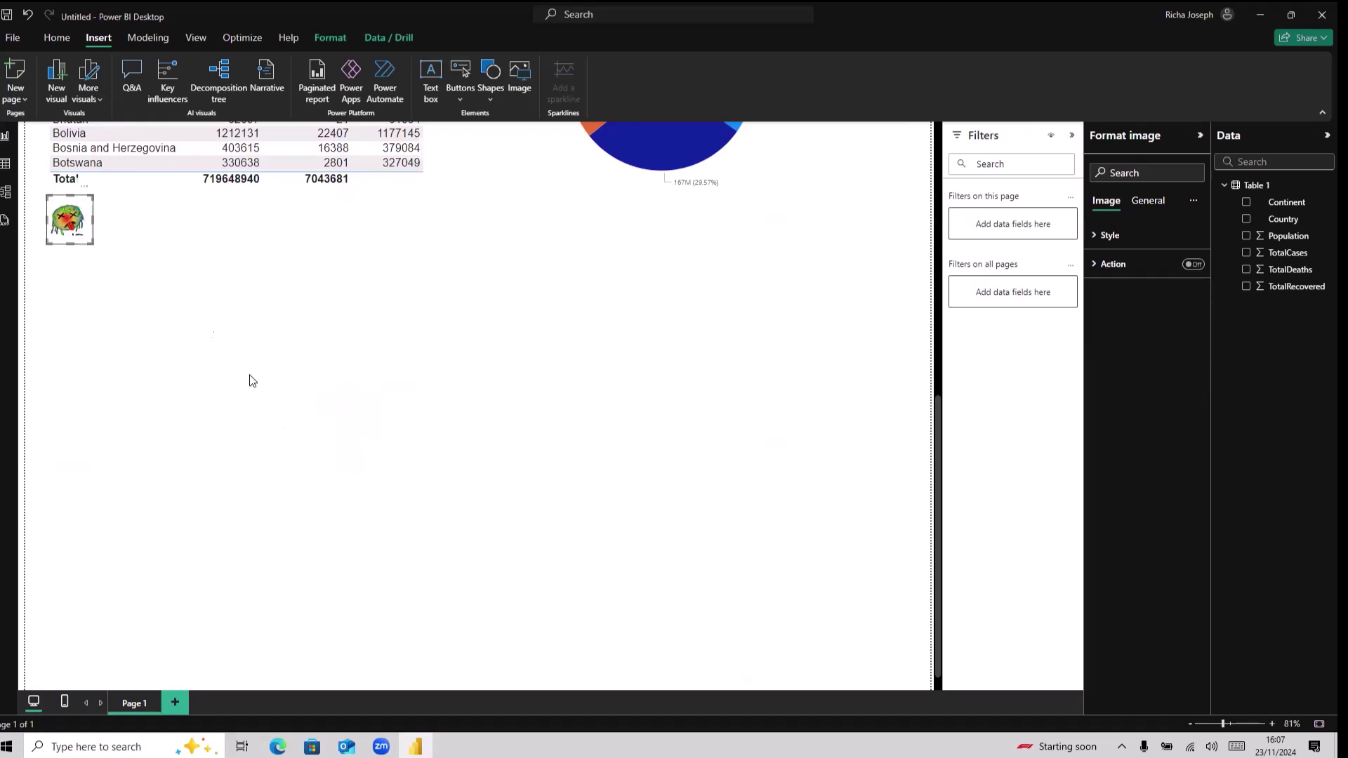
scroll(250, 380, "up", 4)
left_click_drag(86, 518, 199, 264)
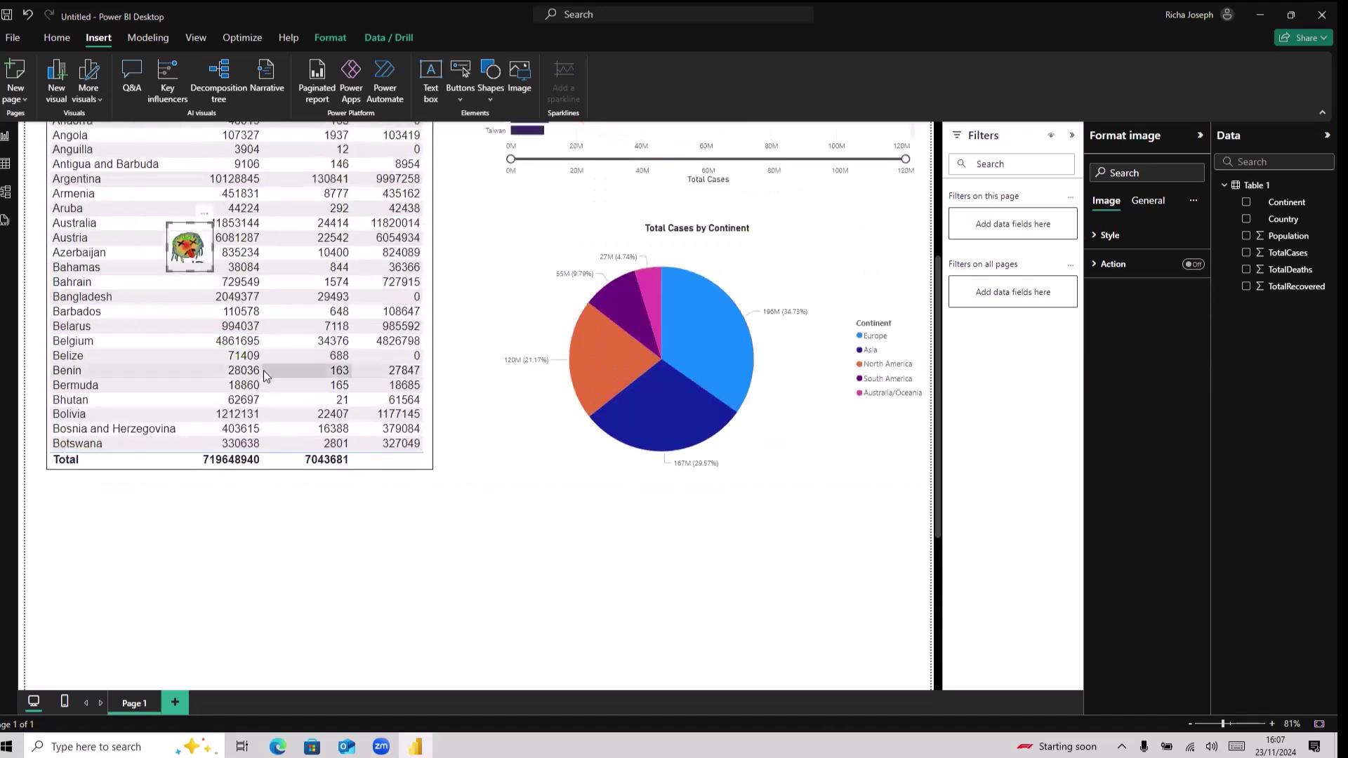
scroll(196, 262, "up", 4)
left_click_drag(191, 530, 283, 255)
left_click_drag(284, 255, 297, 273)
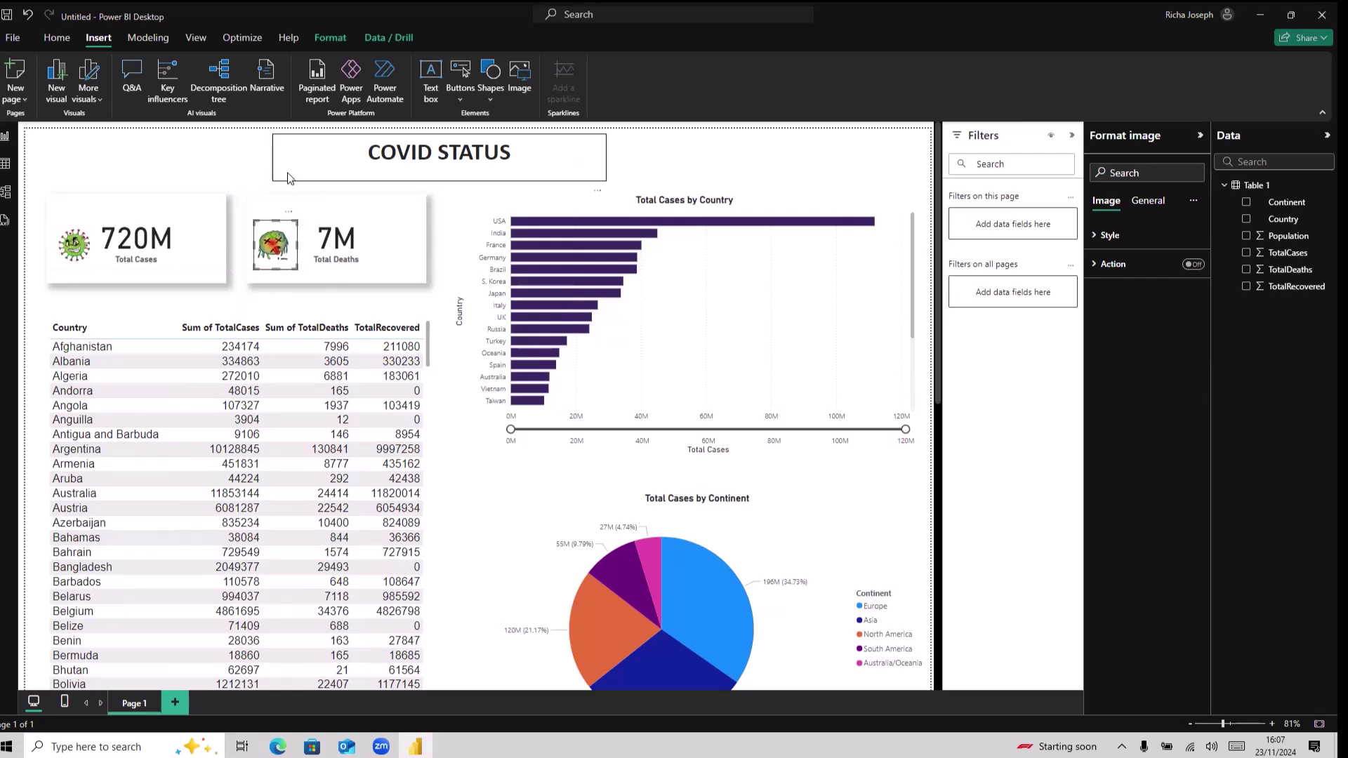
left_click(242, 168)
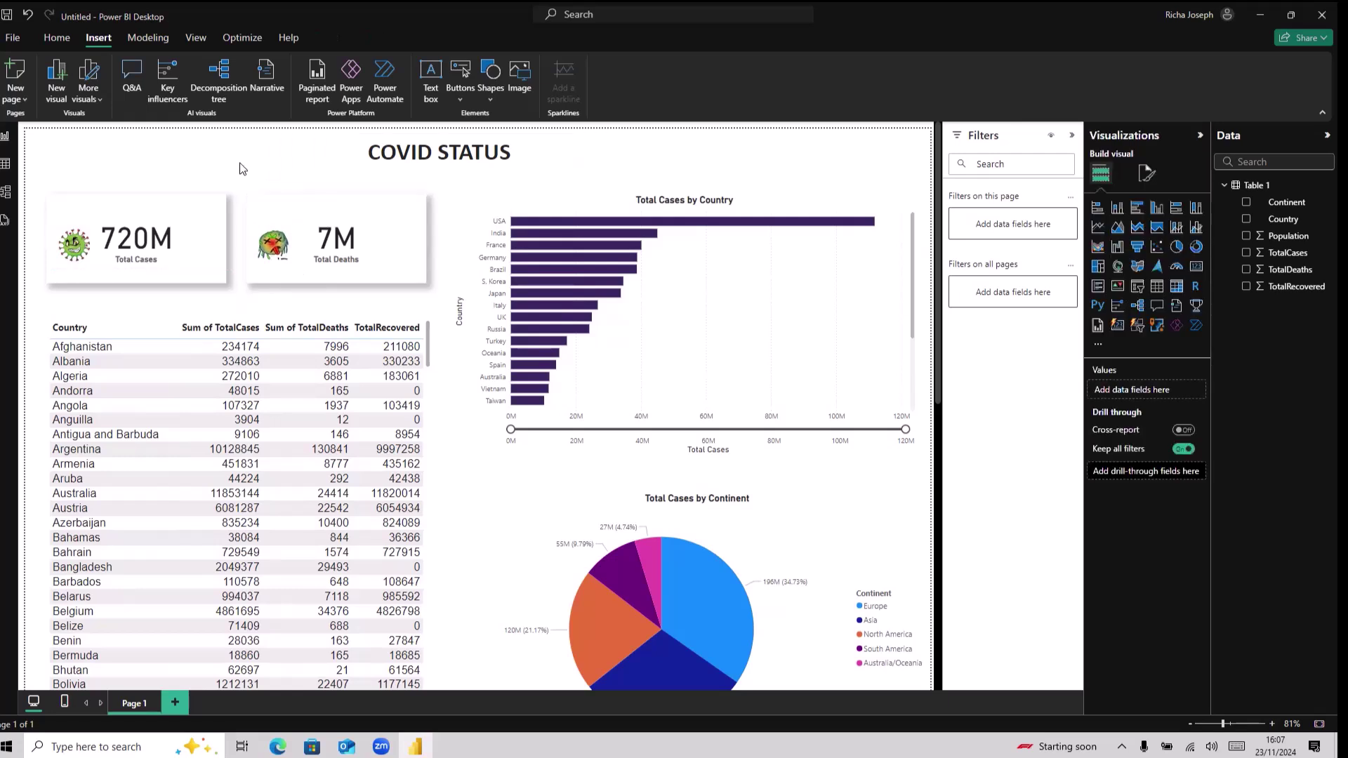
left_click_drag(271, 240, 273, 244)
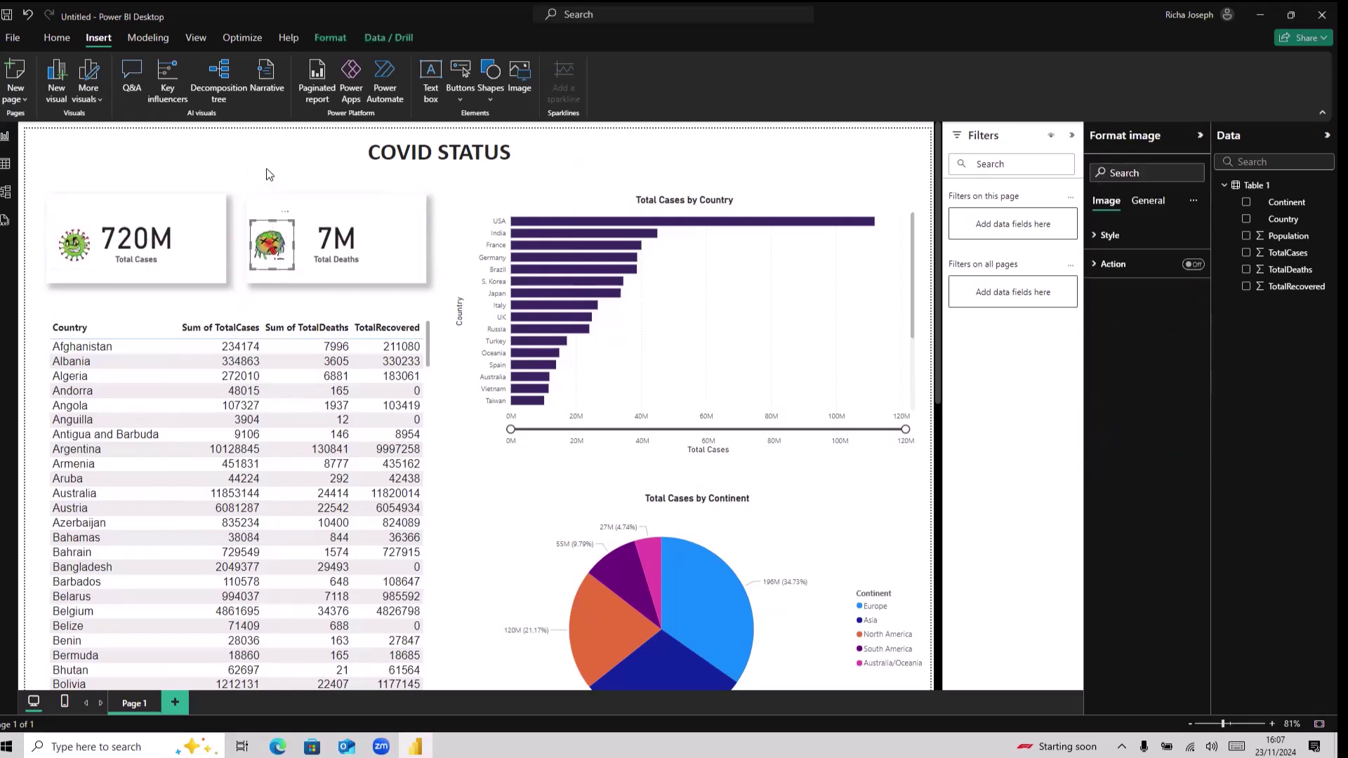
left_click(655, 157)
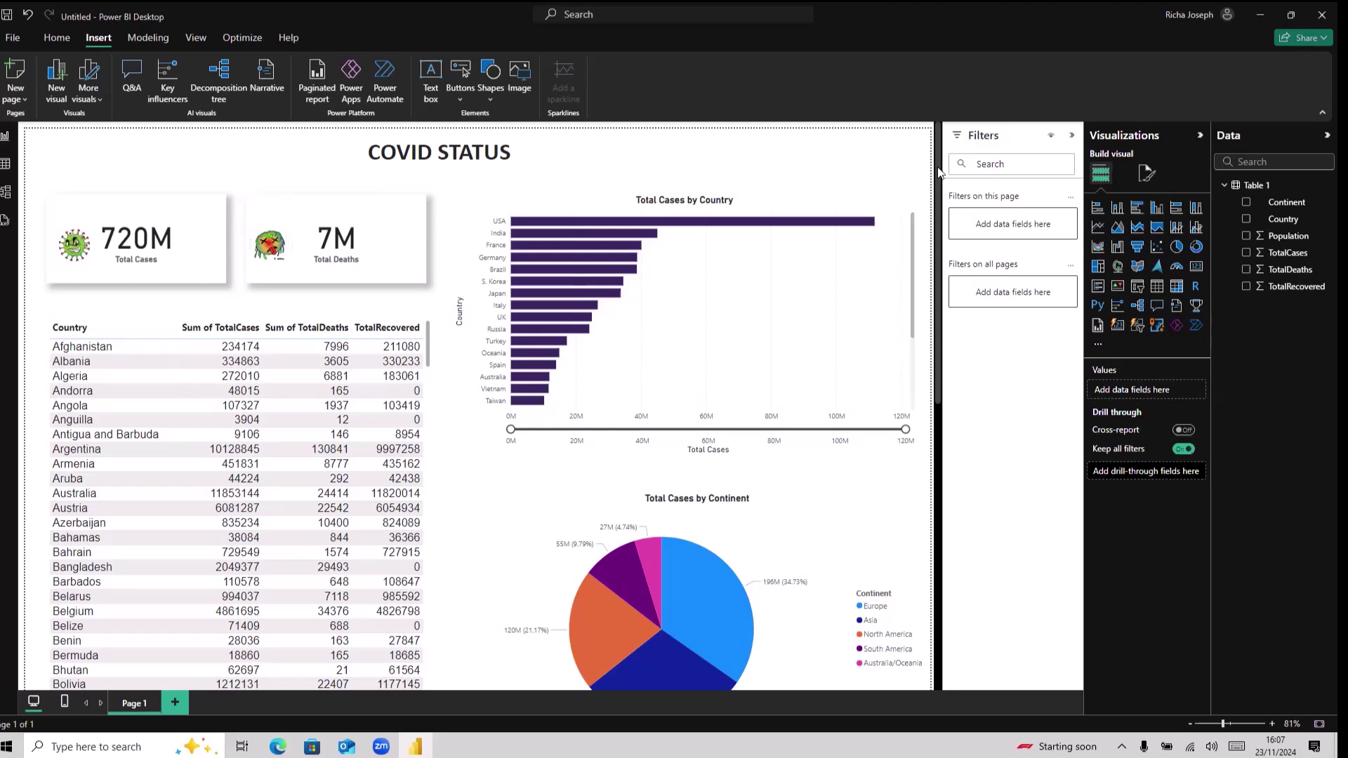
Set the report page's canvas height to 1200 px to trim the empty space below the visuals.
scroll(928, 204, "down", 8)
scroll(928, 213, "up", 6)
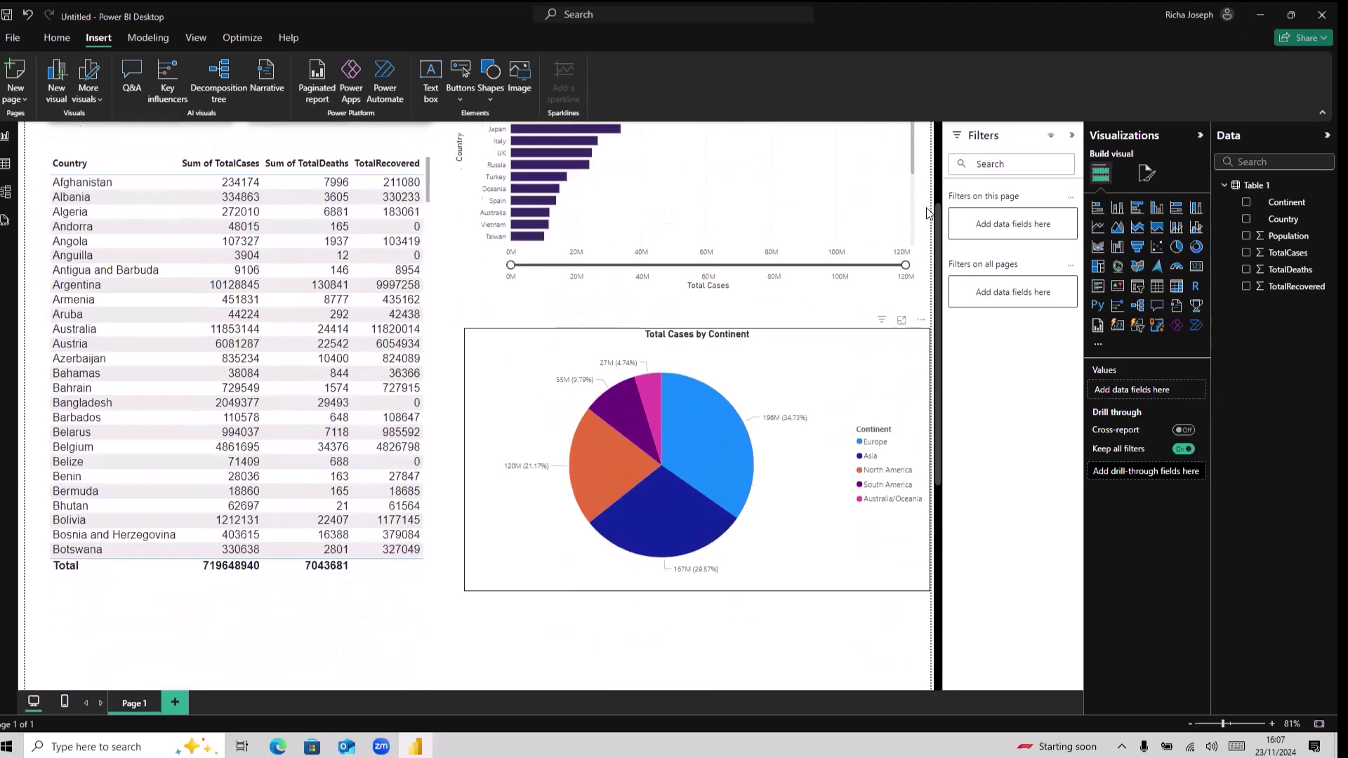
scroll(928, 213, "up", 3)
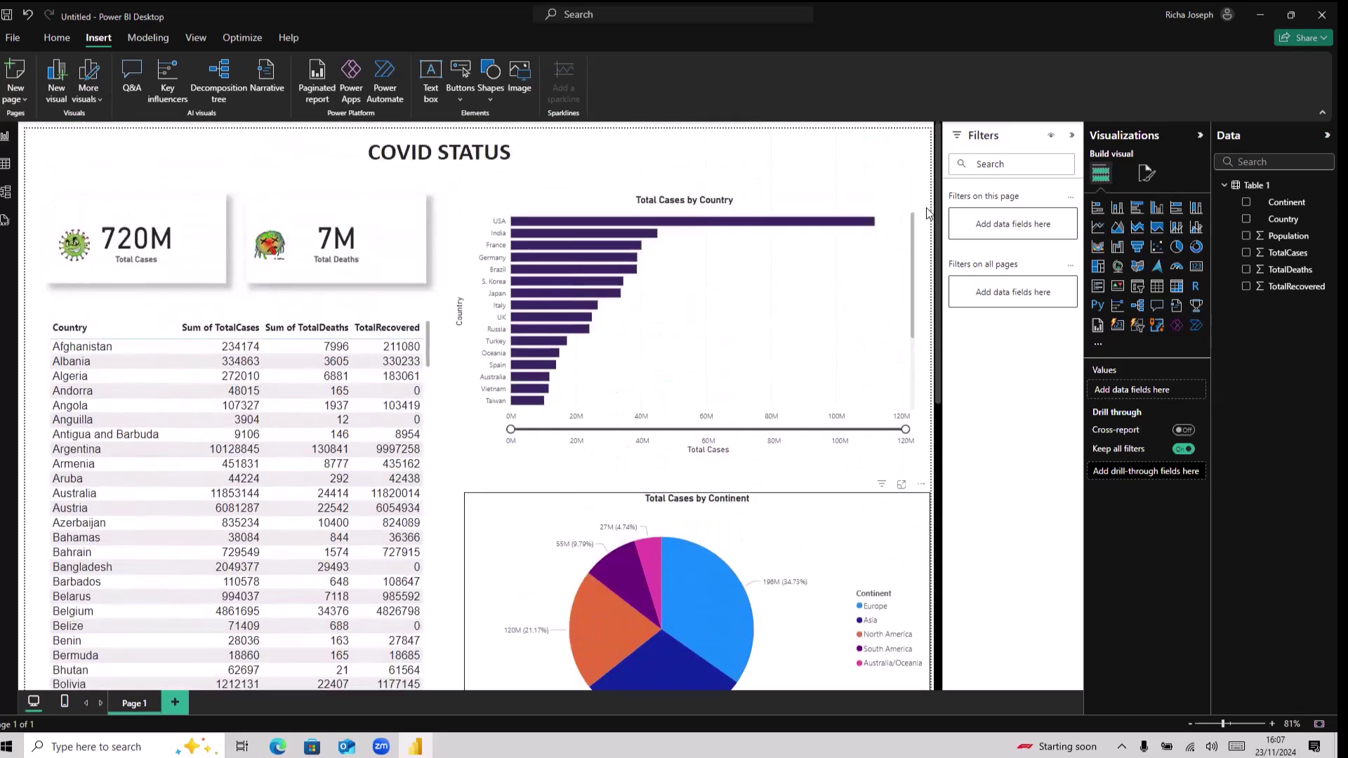
left_click(1146, 173)
left_click(1132, 241)
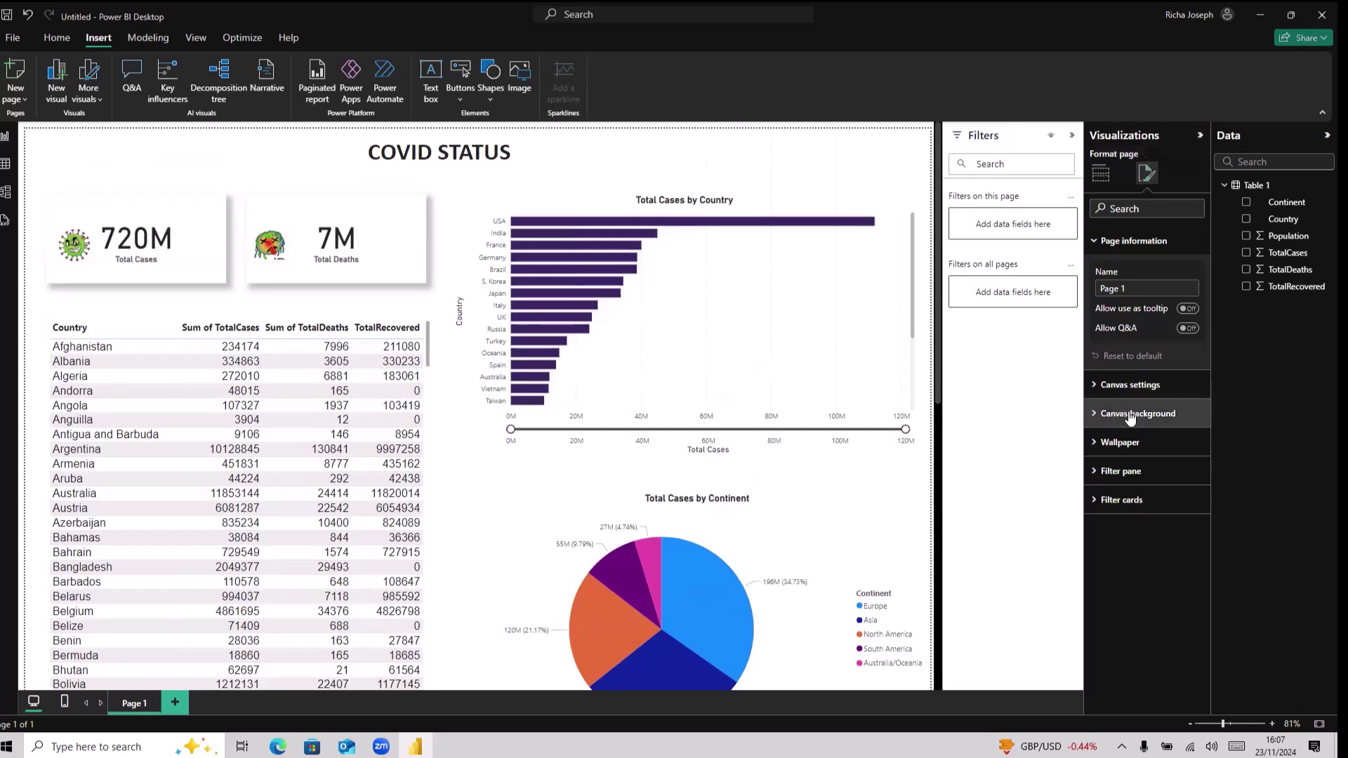
left_click(1137, 385)
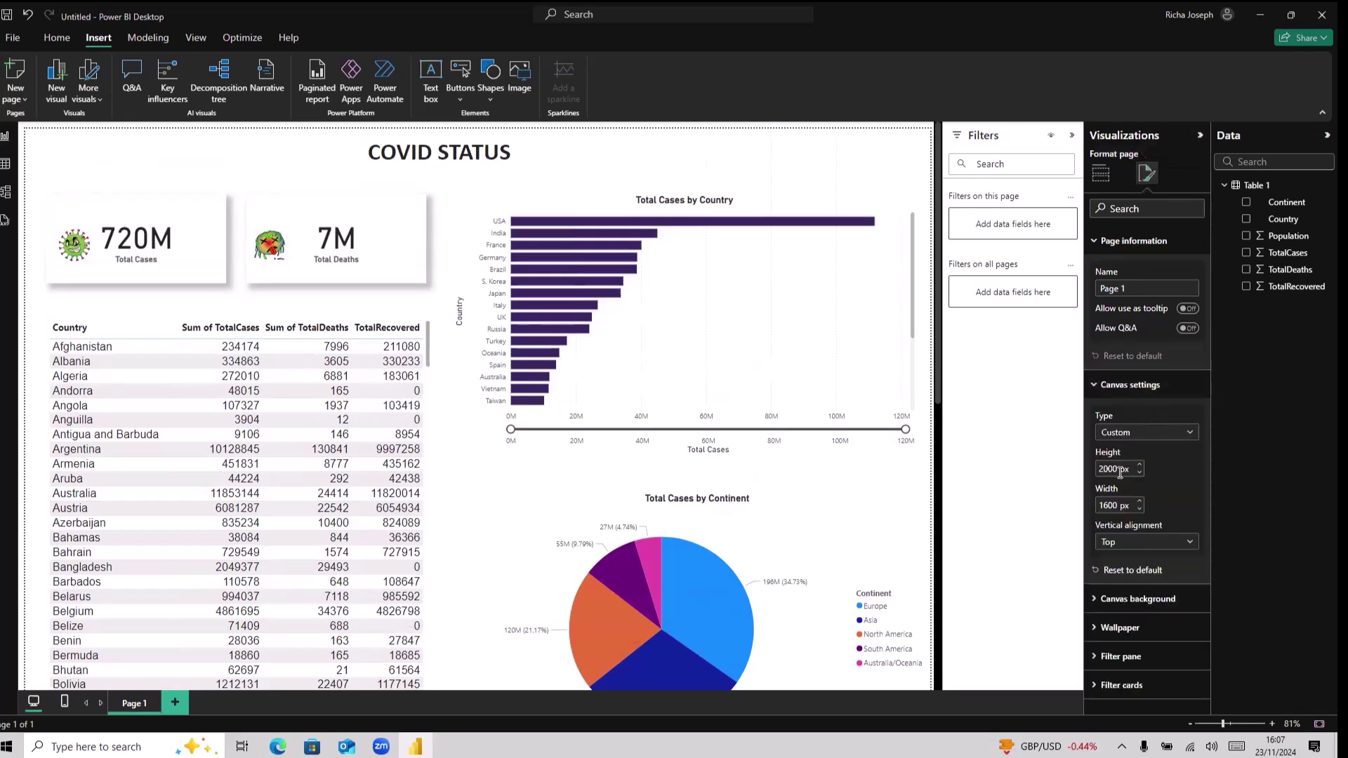
double_click(1115, 469)
key("BackSpace")
type("1200")
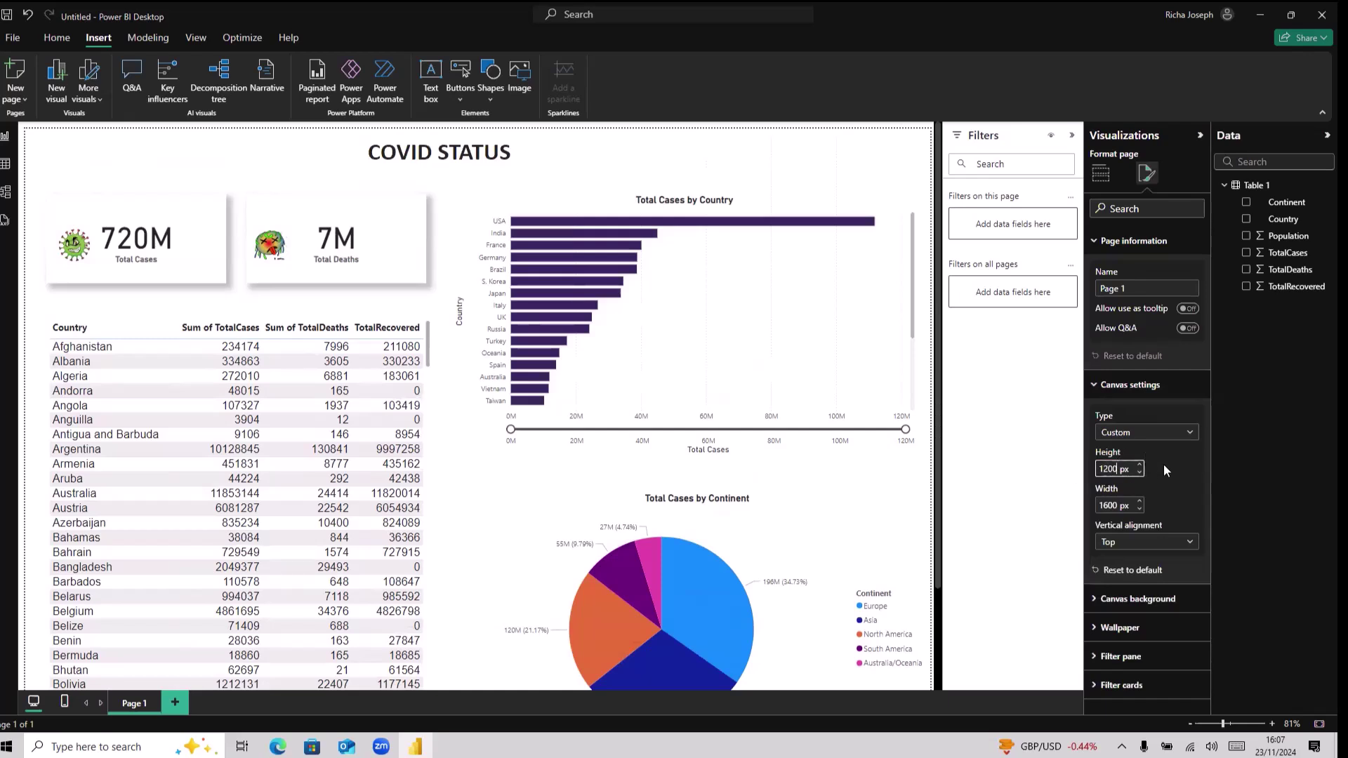
key("Return")
left_click(913, 296)
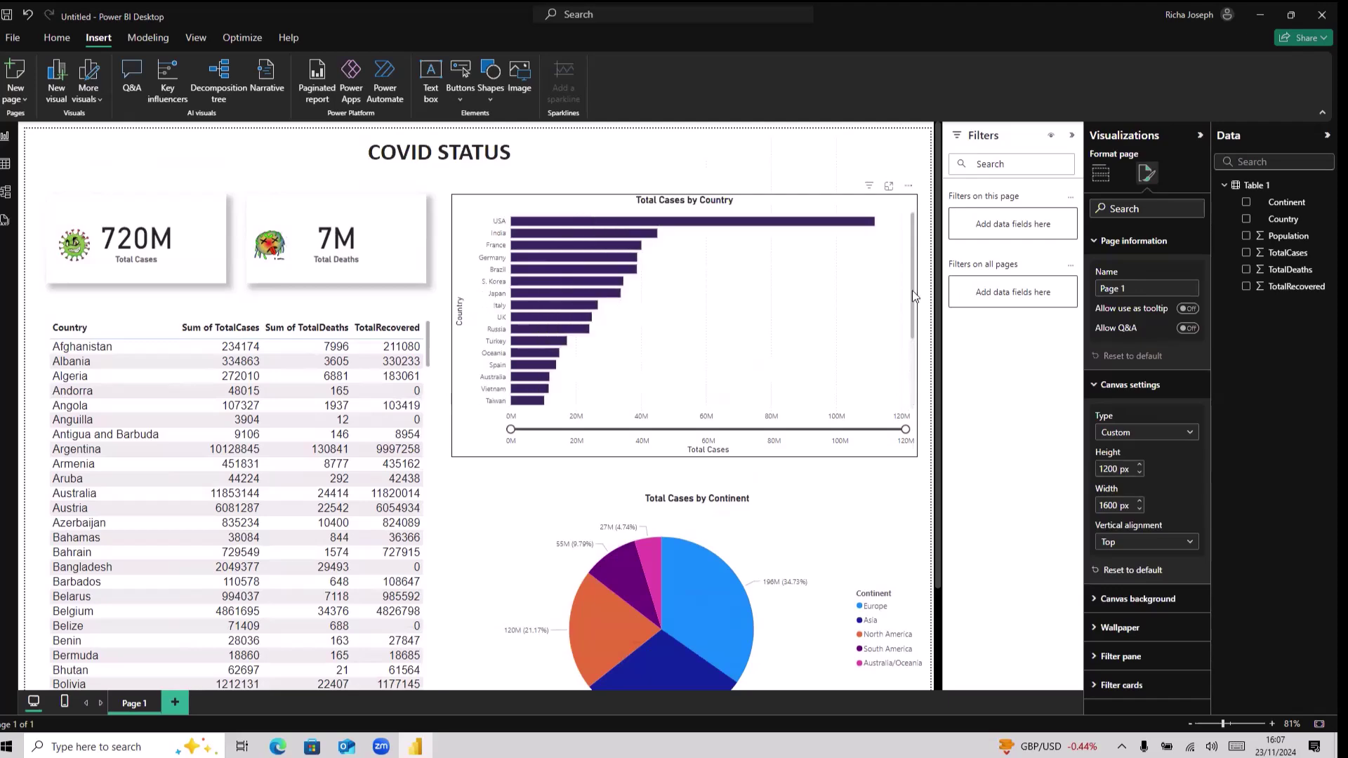
left_click(922, 208)
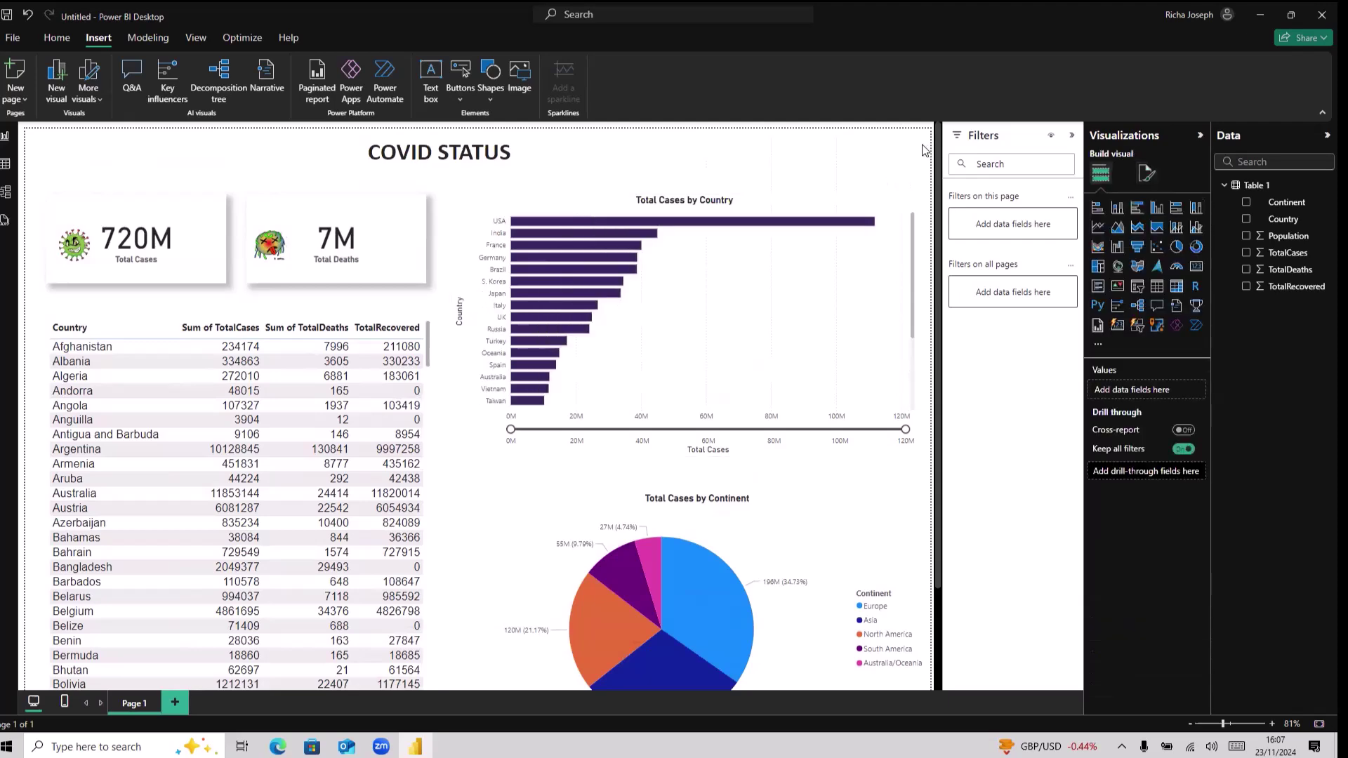
scroll(923, 150, "down", 3)
scroll(923, 239, "up", 3)
Start publishing the report and save the file as "Report 1" in the Documents folder.
left_click(52, 45)
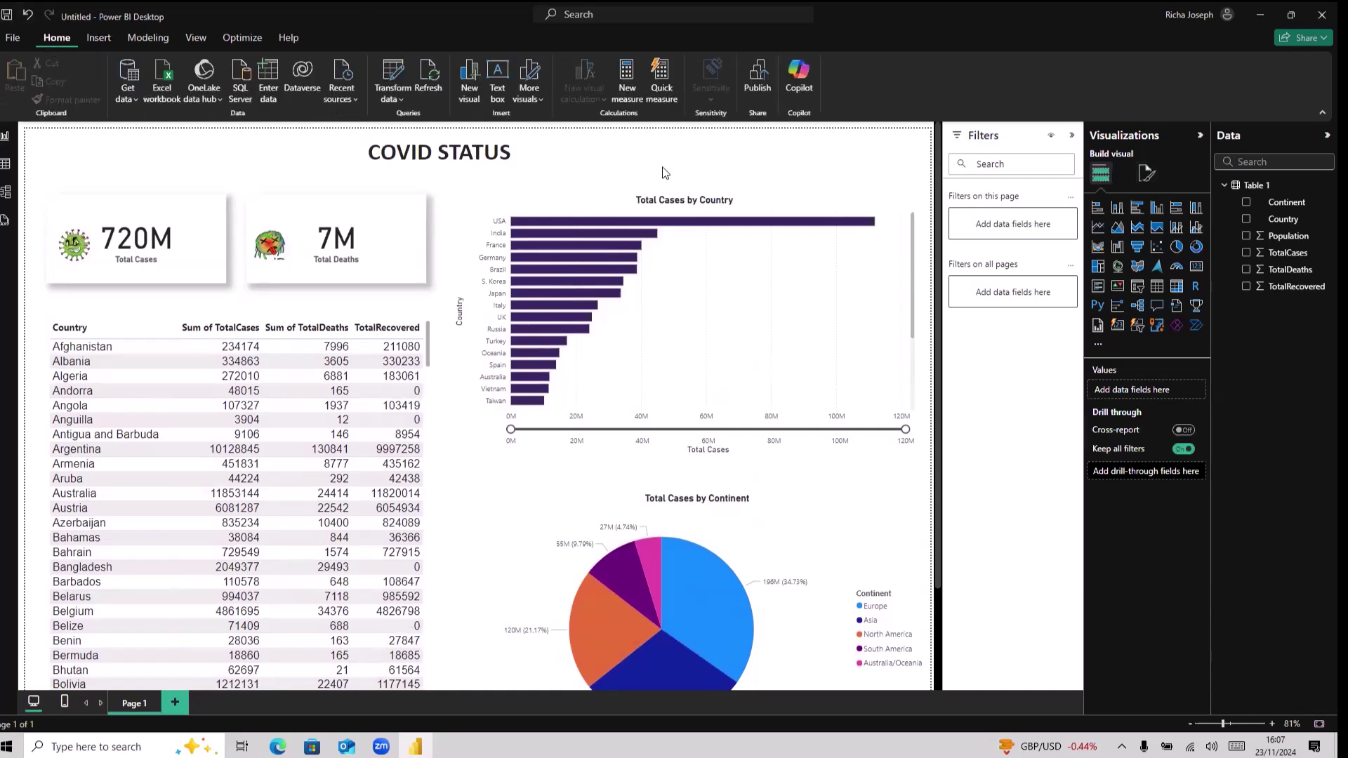
left_click(759, 89)
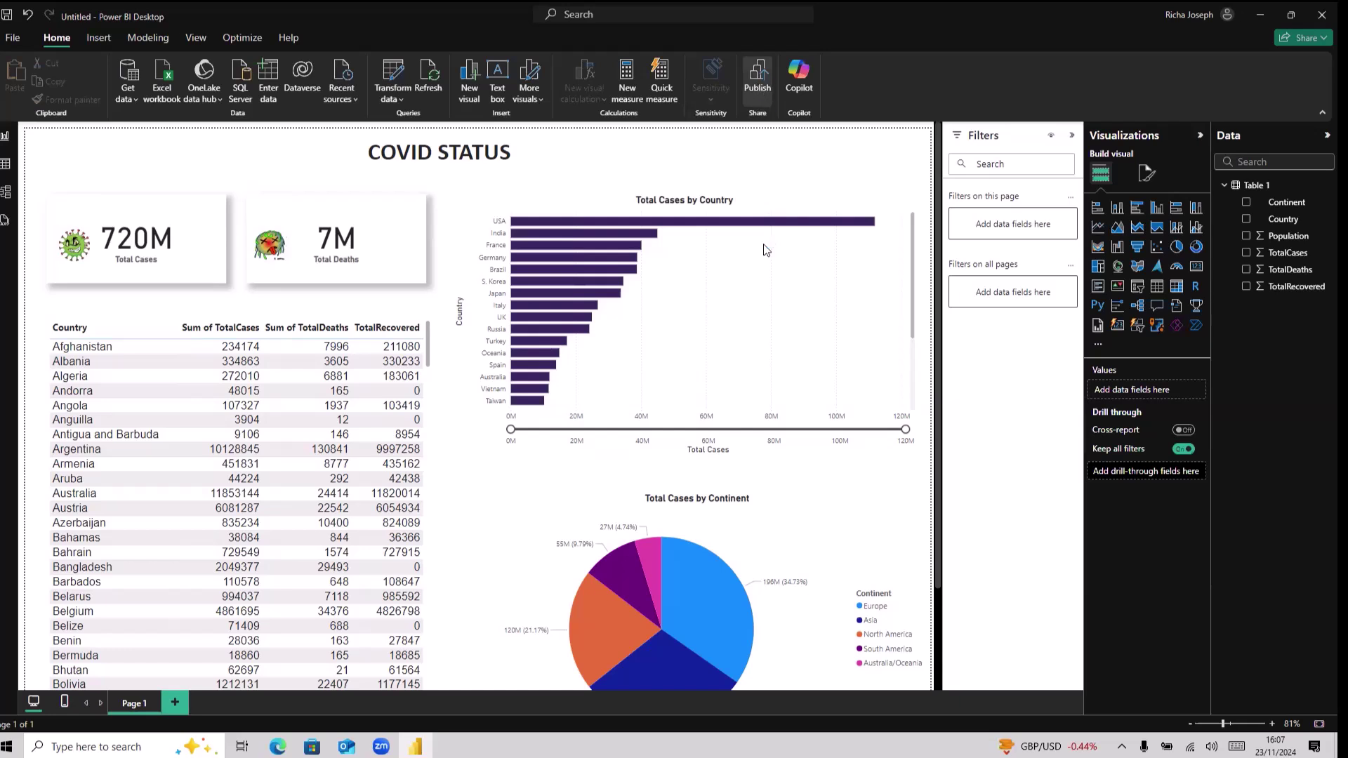
left_click(727, 401)
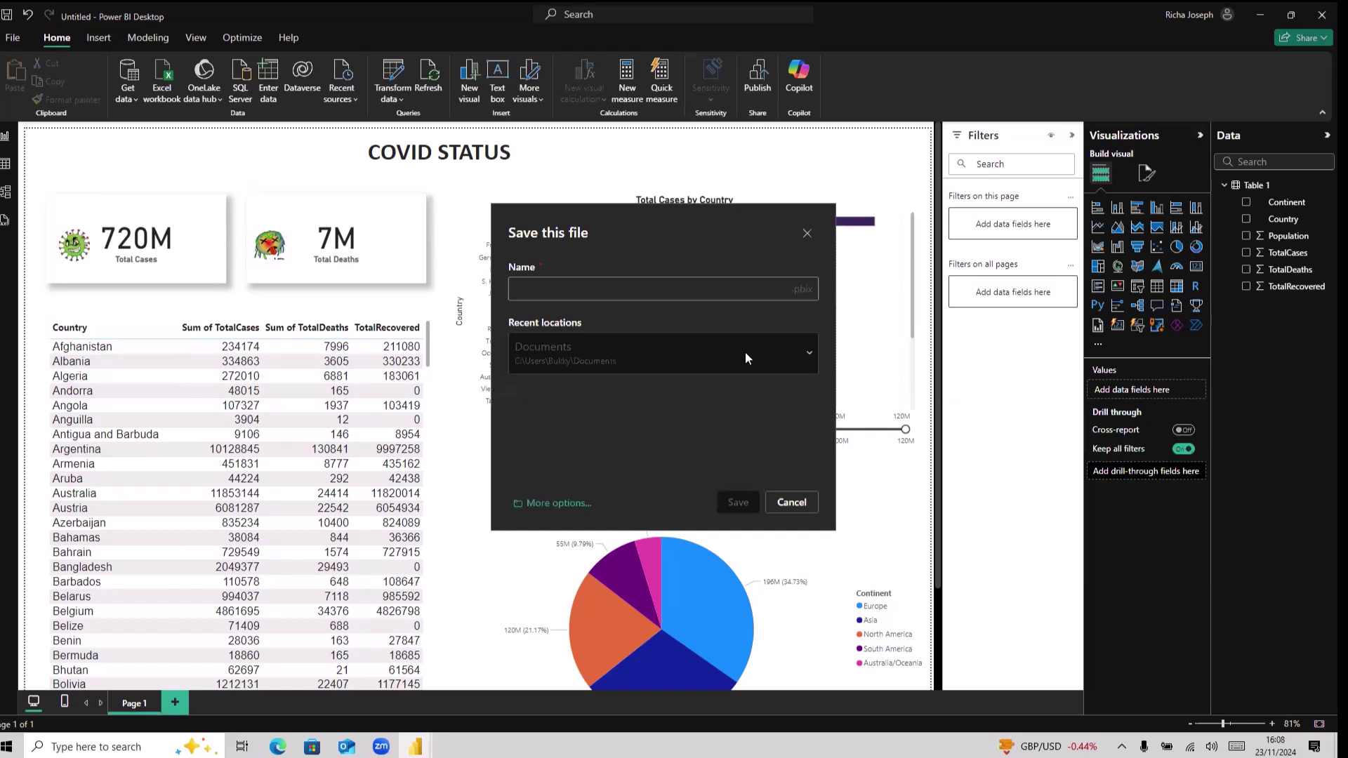
left_click(728, 287)
type("M")
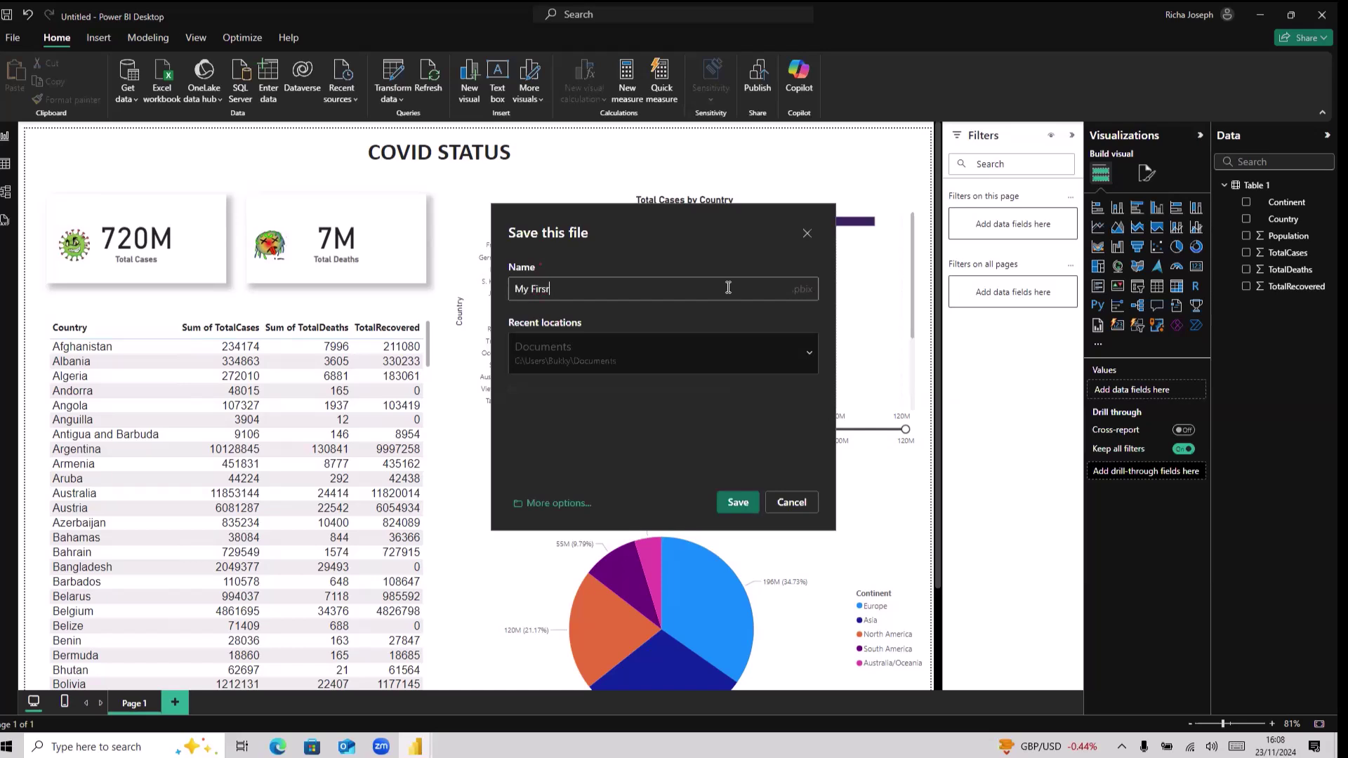
type("y Firs")
key("BackSpace")
key("BackSpace")
key("BackSpace")
key("BackSpace")
key("BackSpace")
key("BackSpace")
key("BackSpace")
type("Report")
left_click(731, 500)
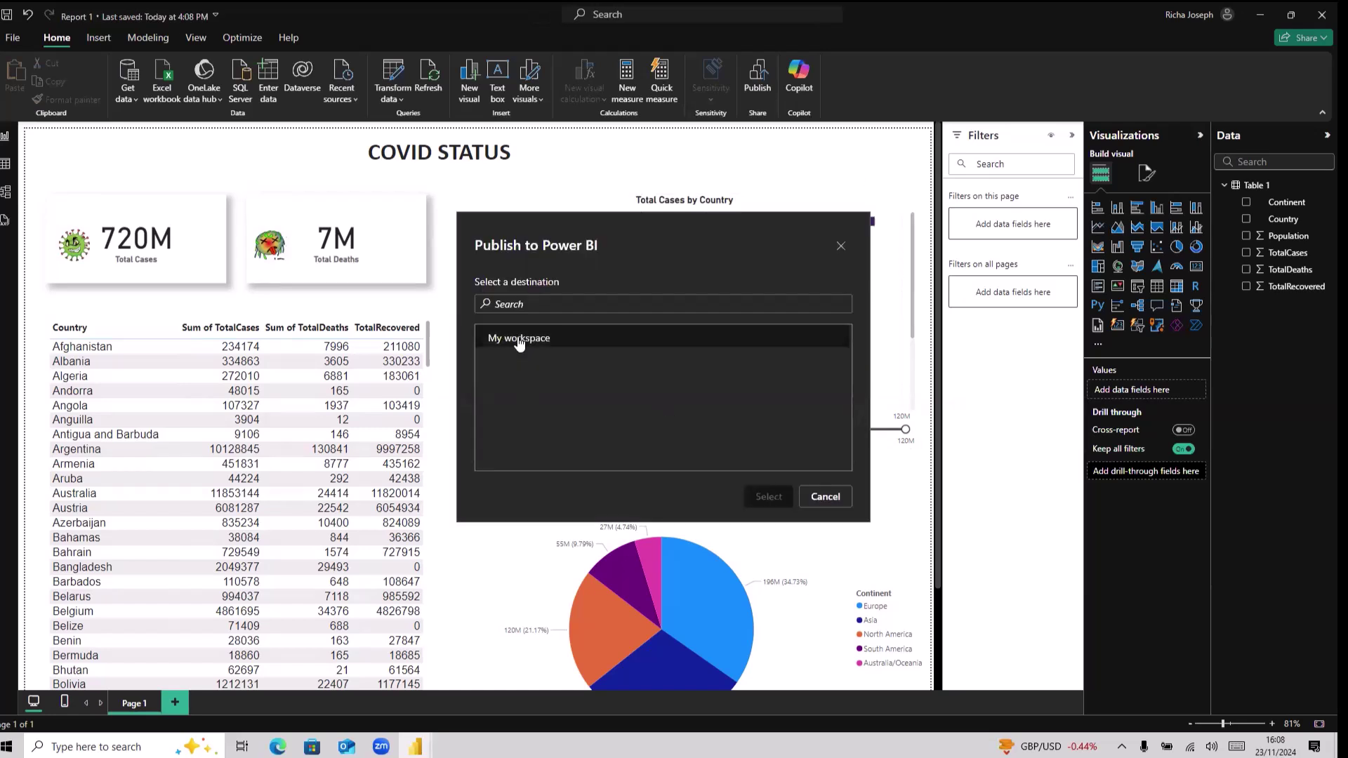
Publish the report to My workspace and dismiss the publishing dialog.
left_click(520, 340)
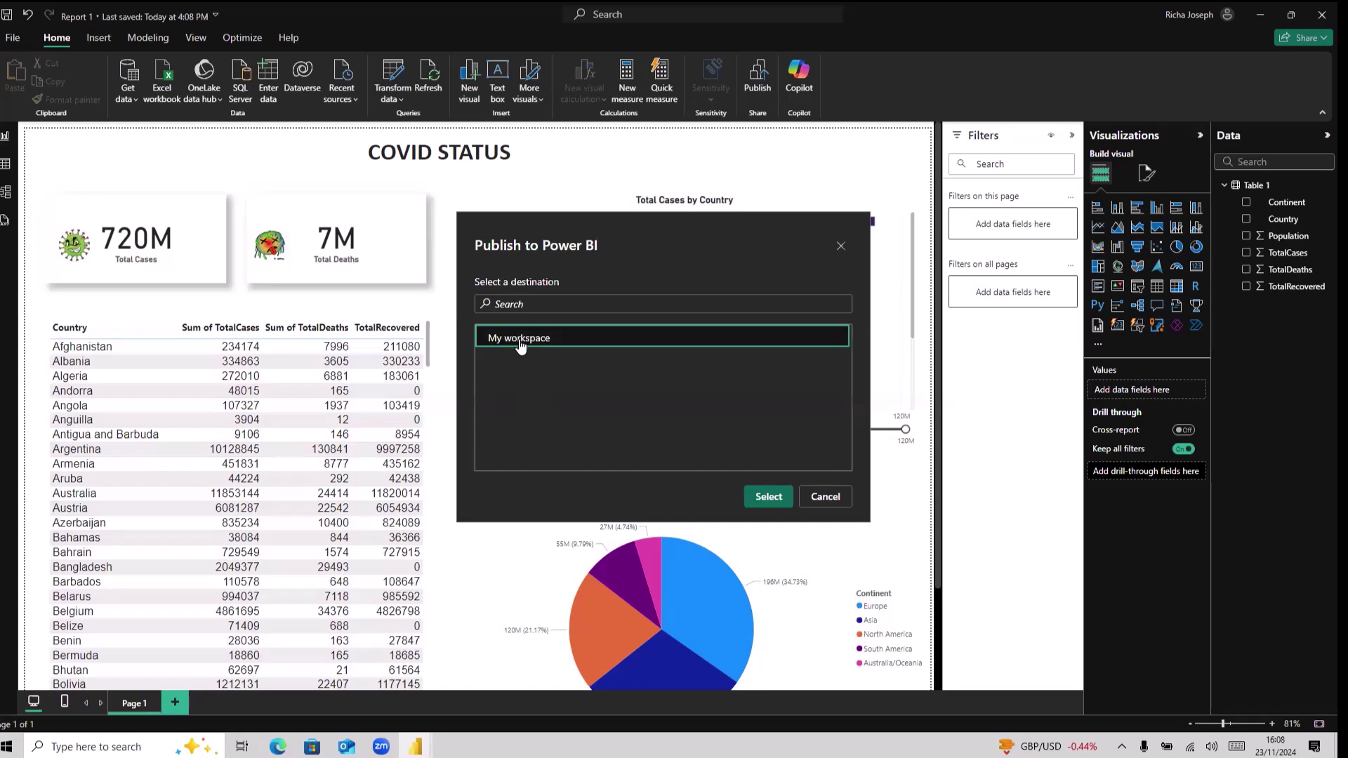
left_click(768, 498)
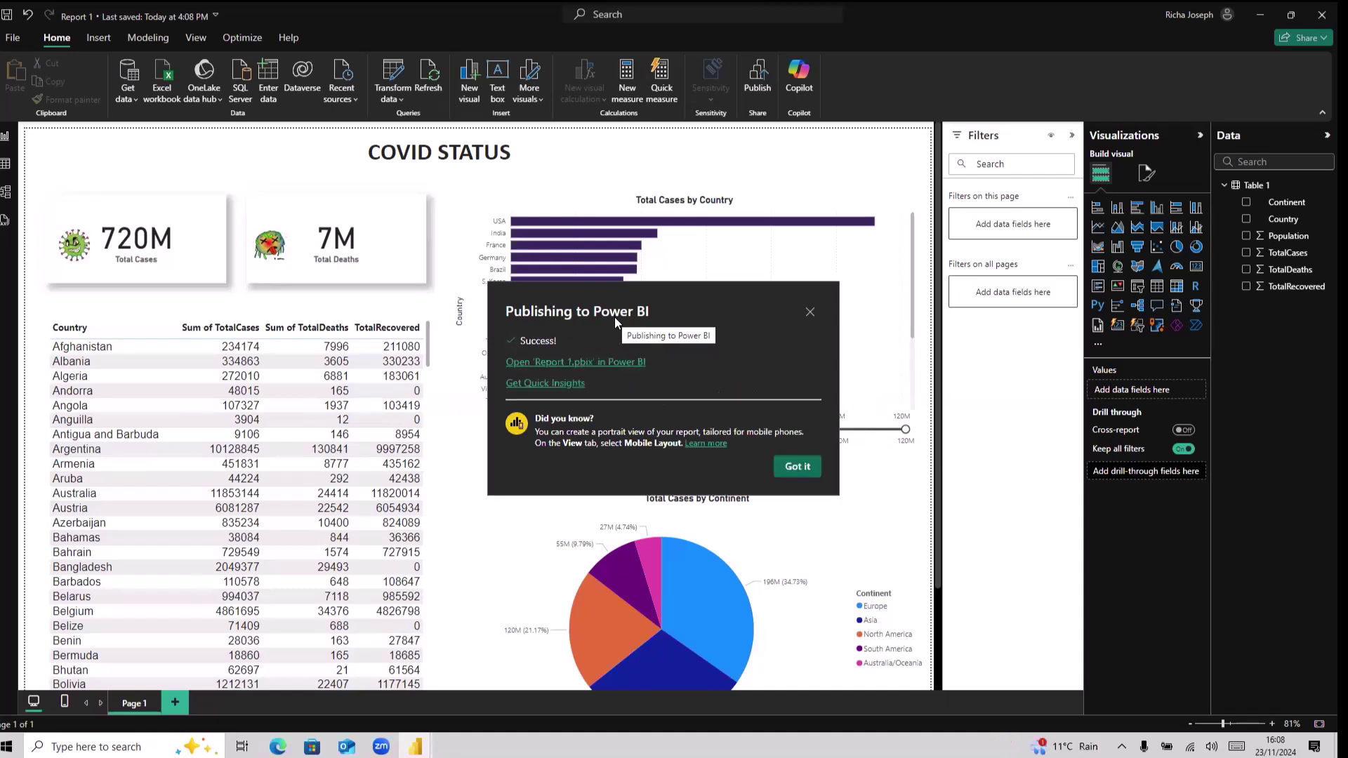
left_click(805, 467)
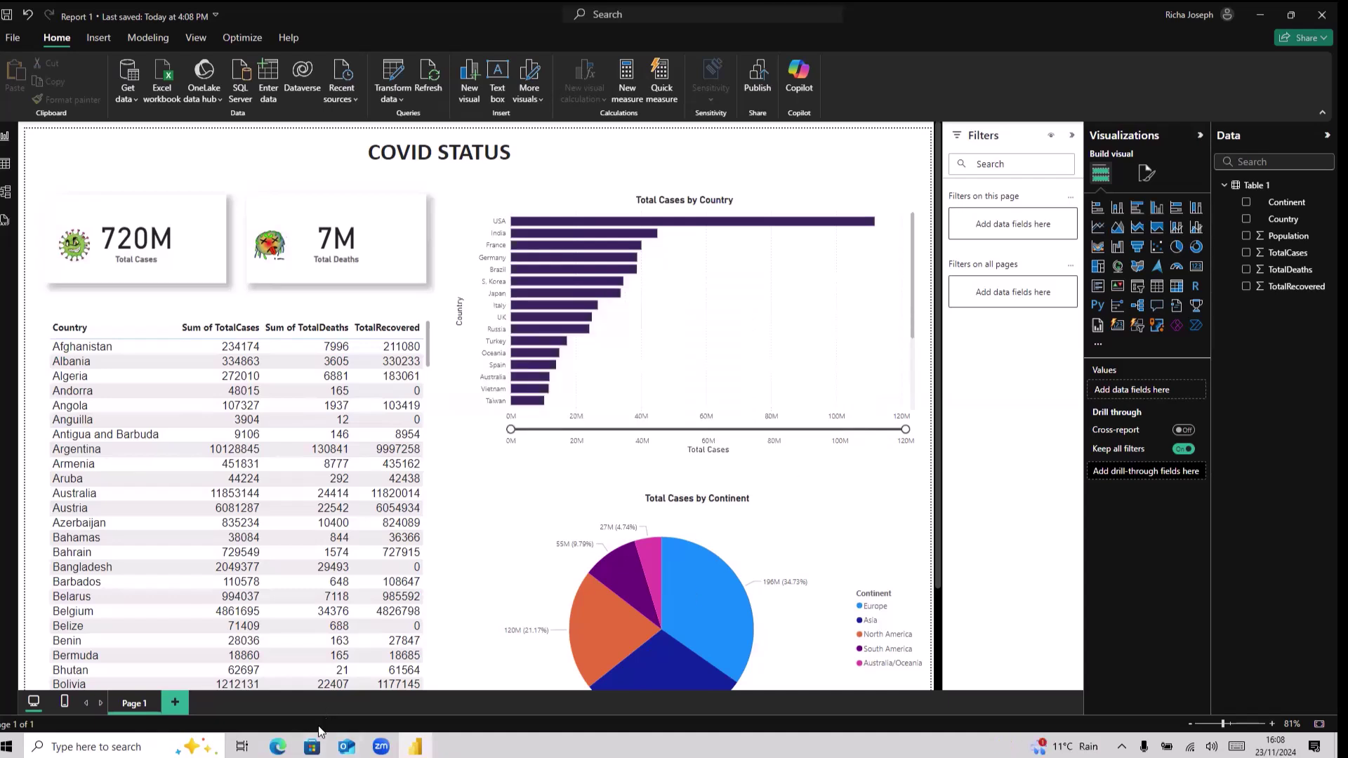
Switch to Power BI in the Edge browser and open the published Report 1 from My workspace to view it.
left_click(278, 746)
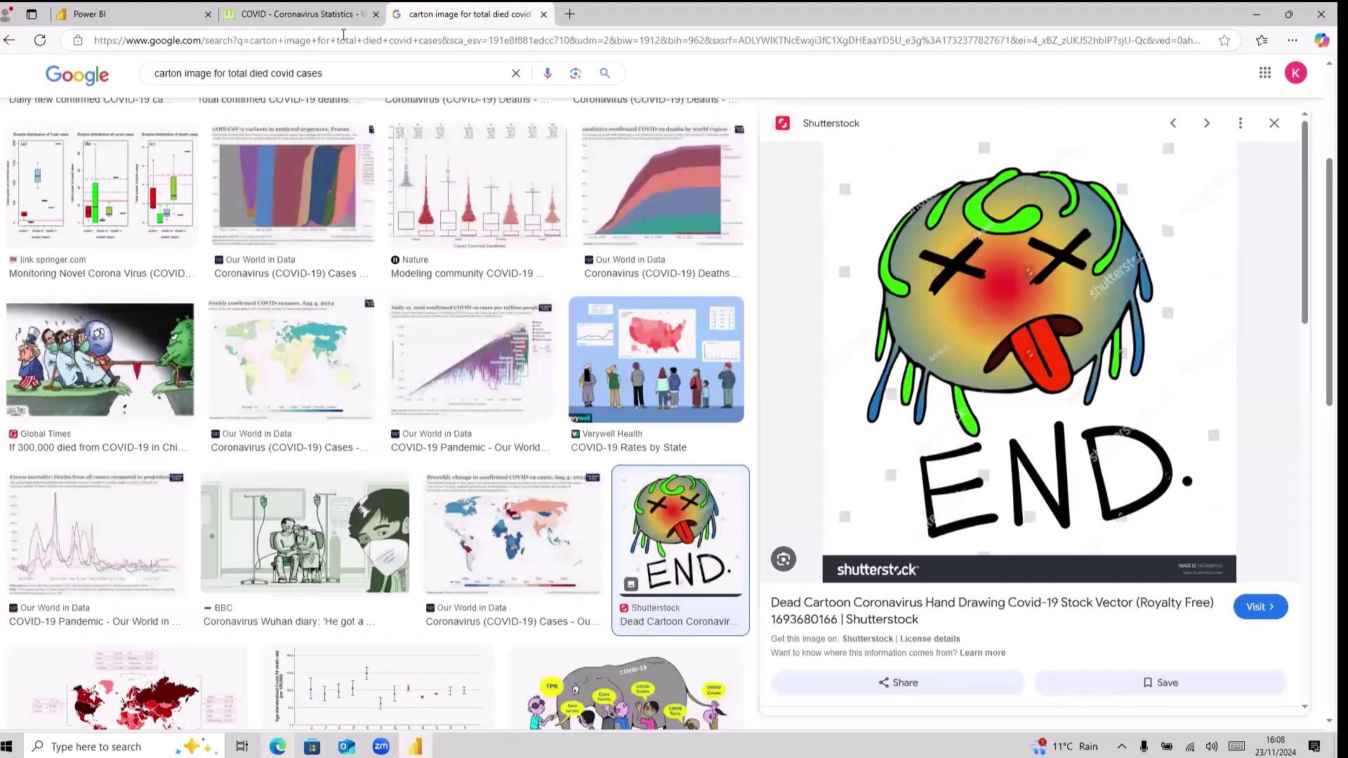
left_click(87, 17)
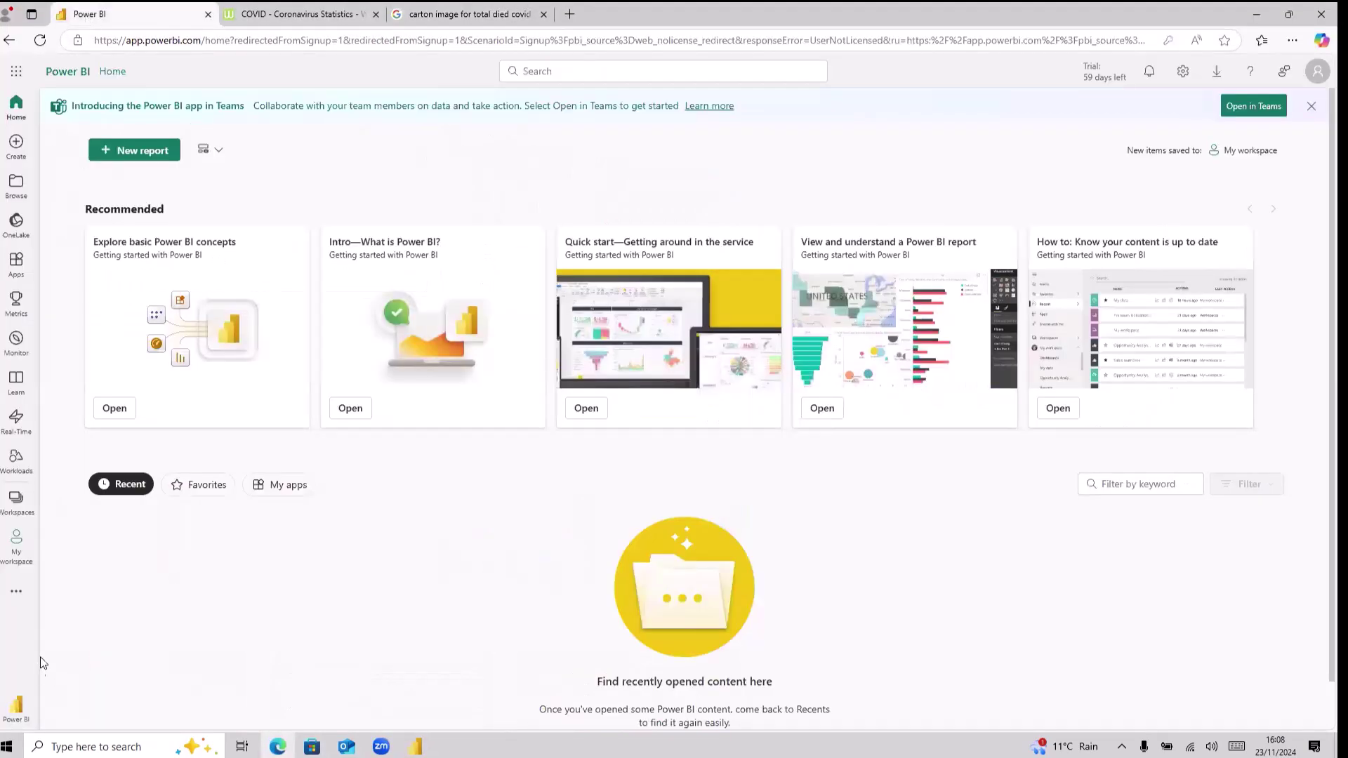
left_click(18, 500)
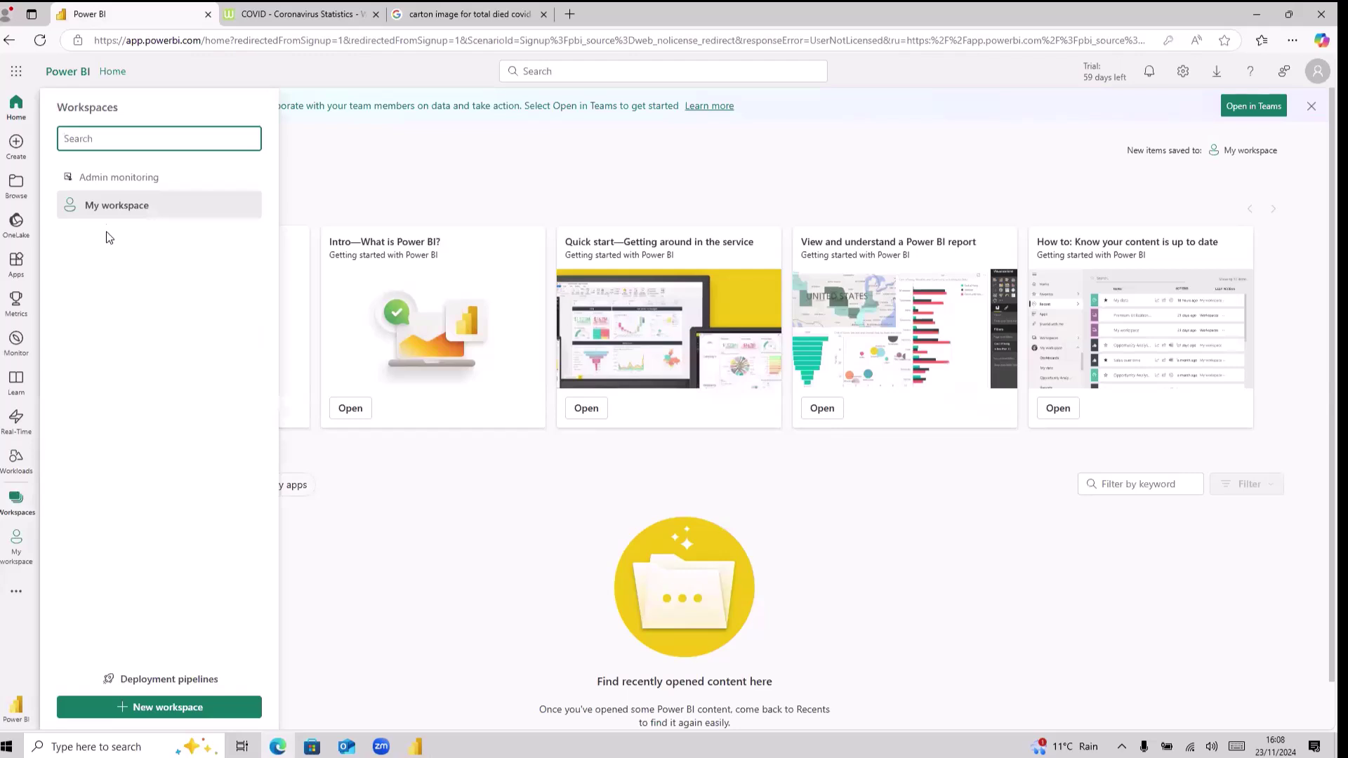
left_click(110, 207)
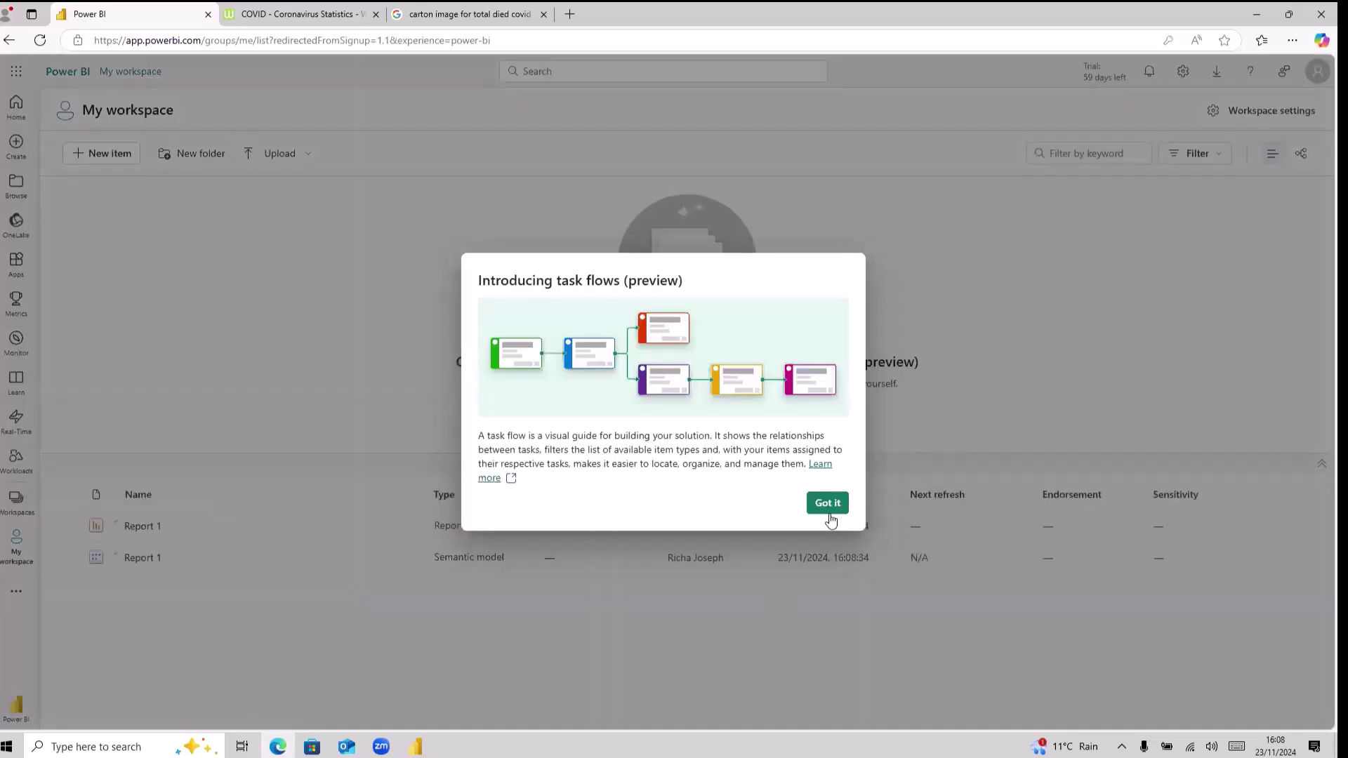
left_click(828, 503)
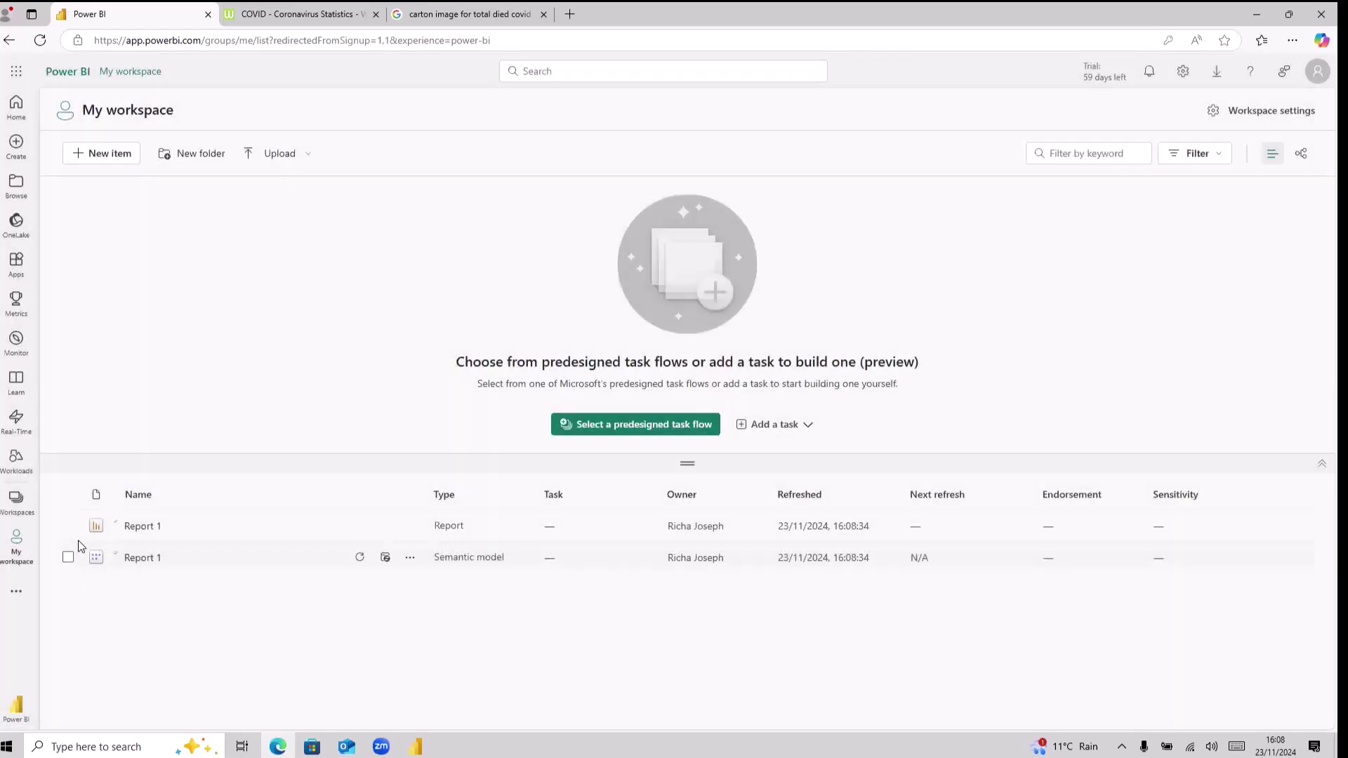
left_click(142, 527)
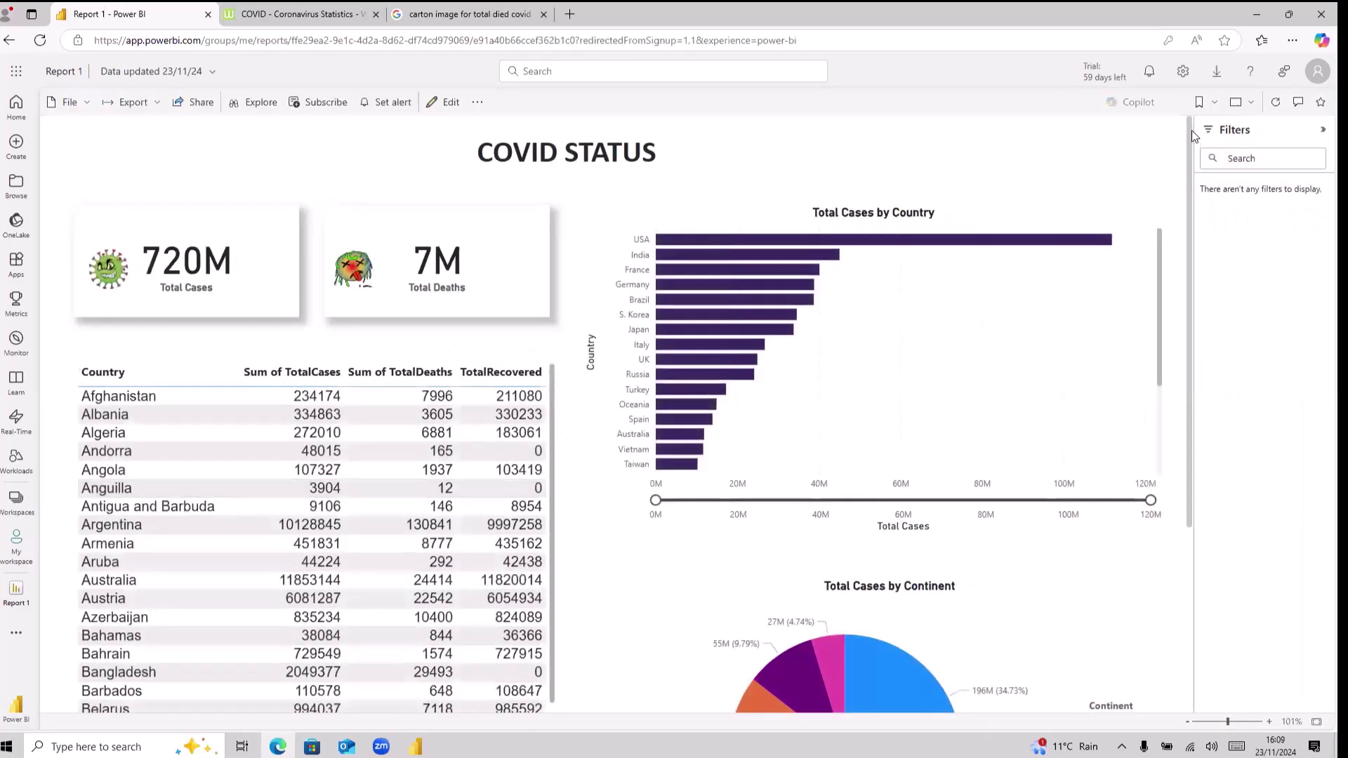
left_click_drag(1191, 151, 1185, 124)
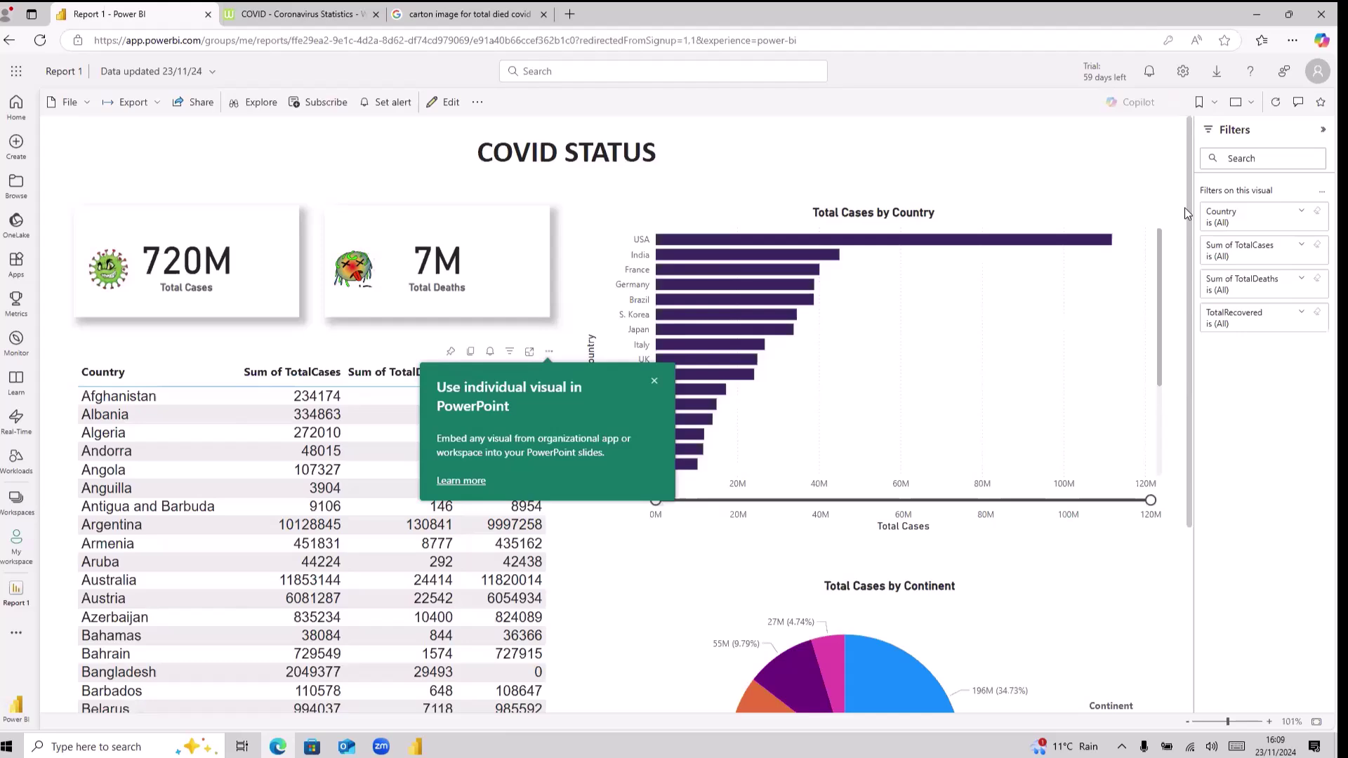
mouse_move(1191, 153)
left_mouse_down()
mouse_move(1193, 485)
mouse_move(1190, 129)
left_mouse_up()
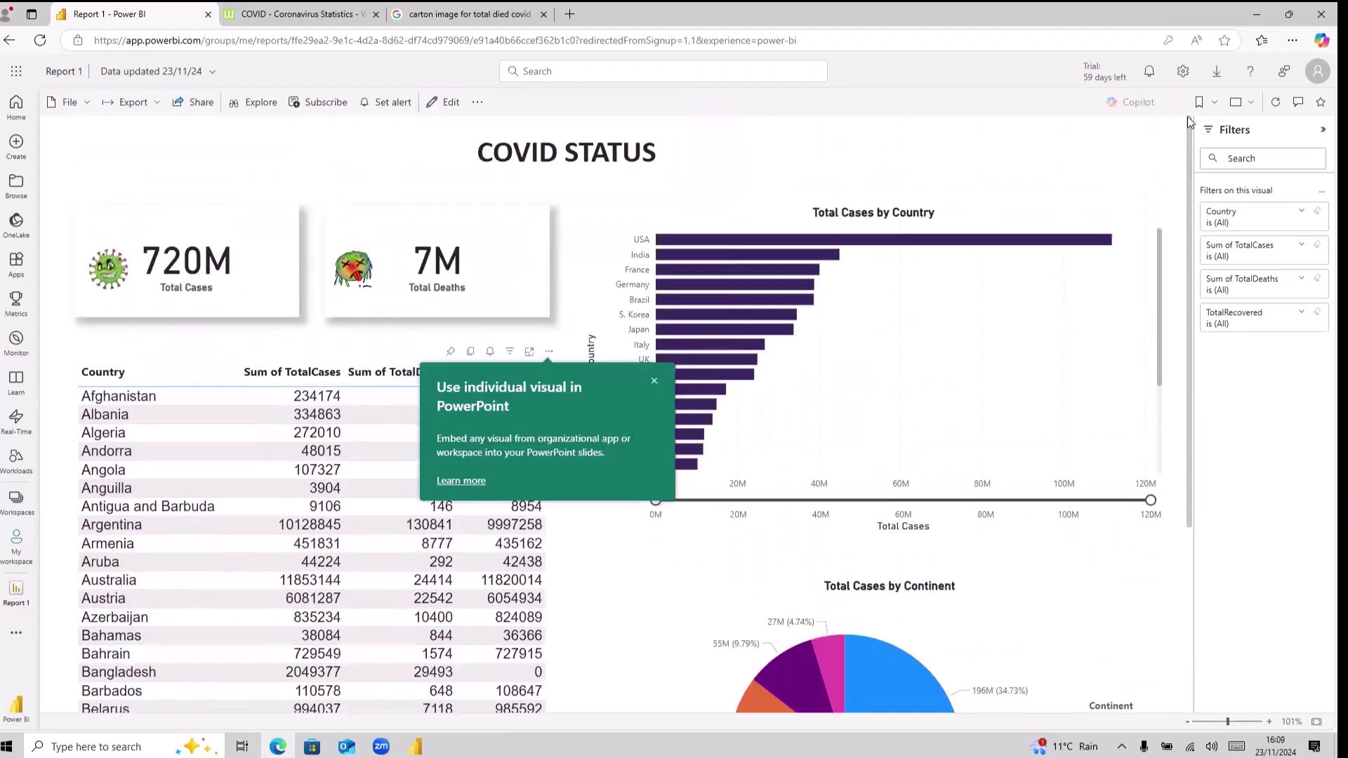